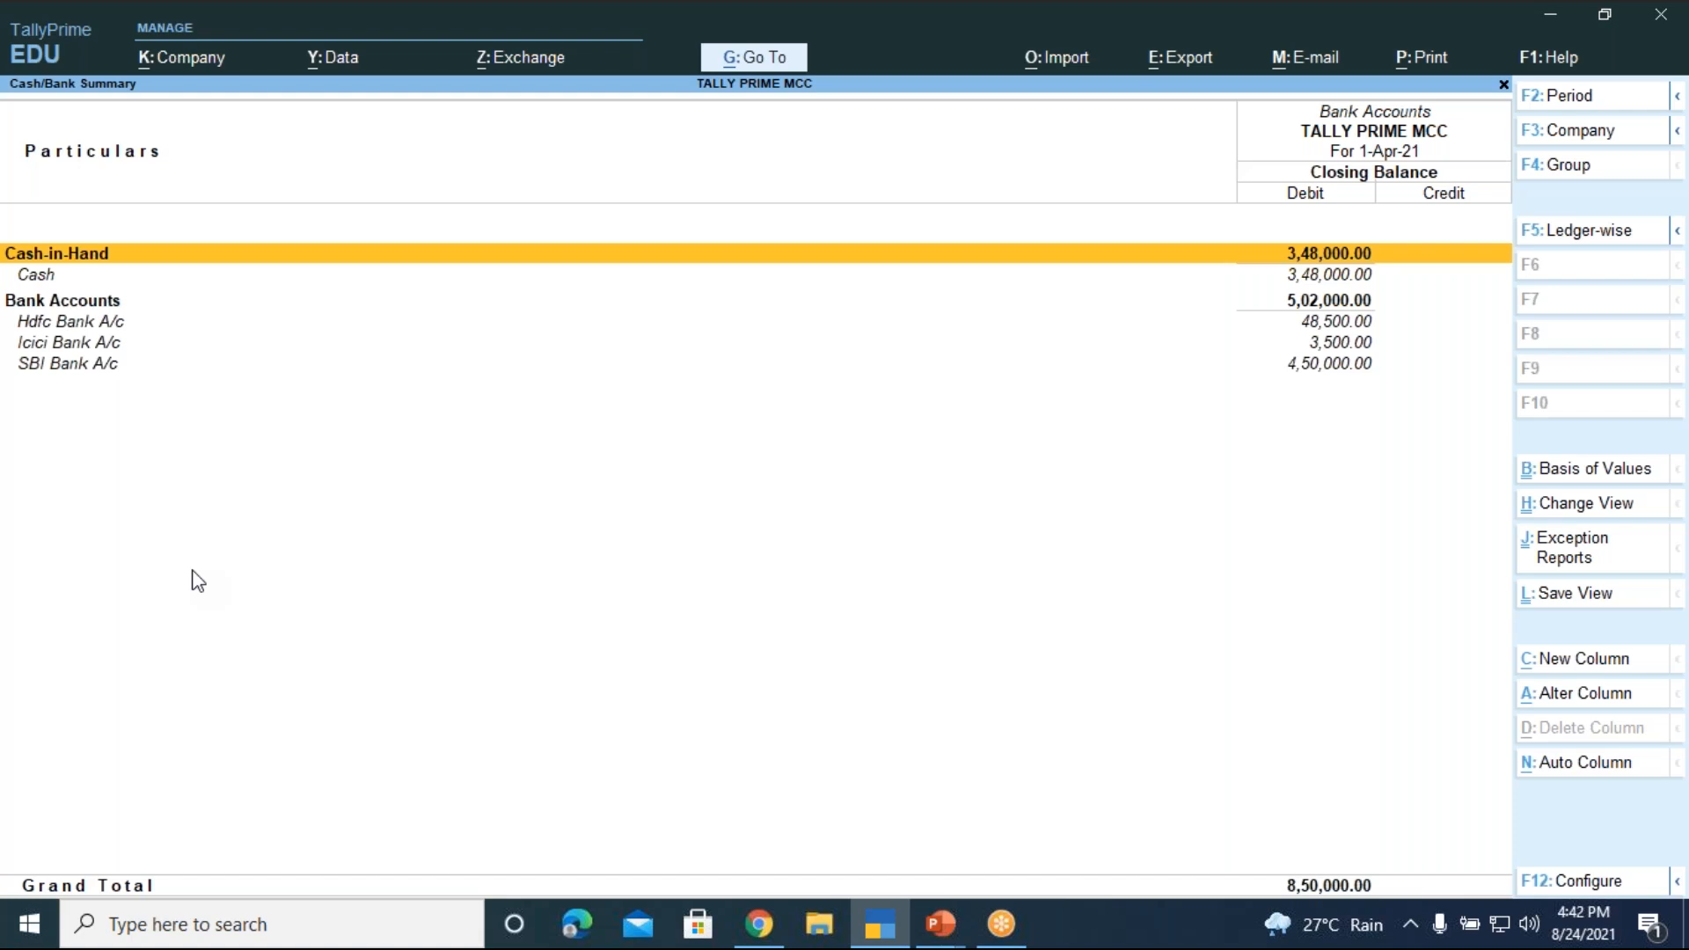
- Open the creation form for a new ledger master directly from the Cash/Bank Summary report
key("alt+g")
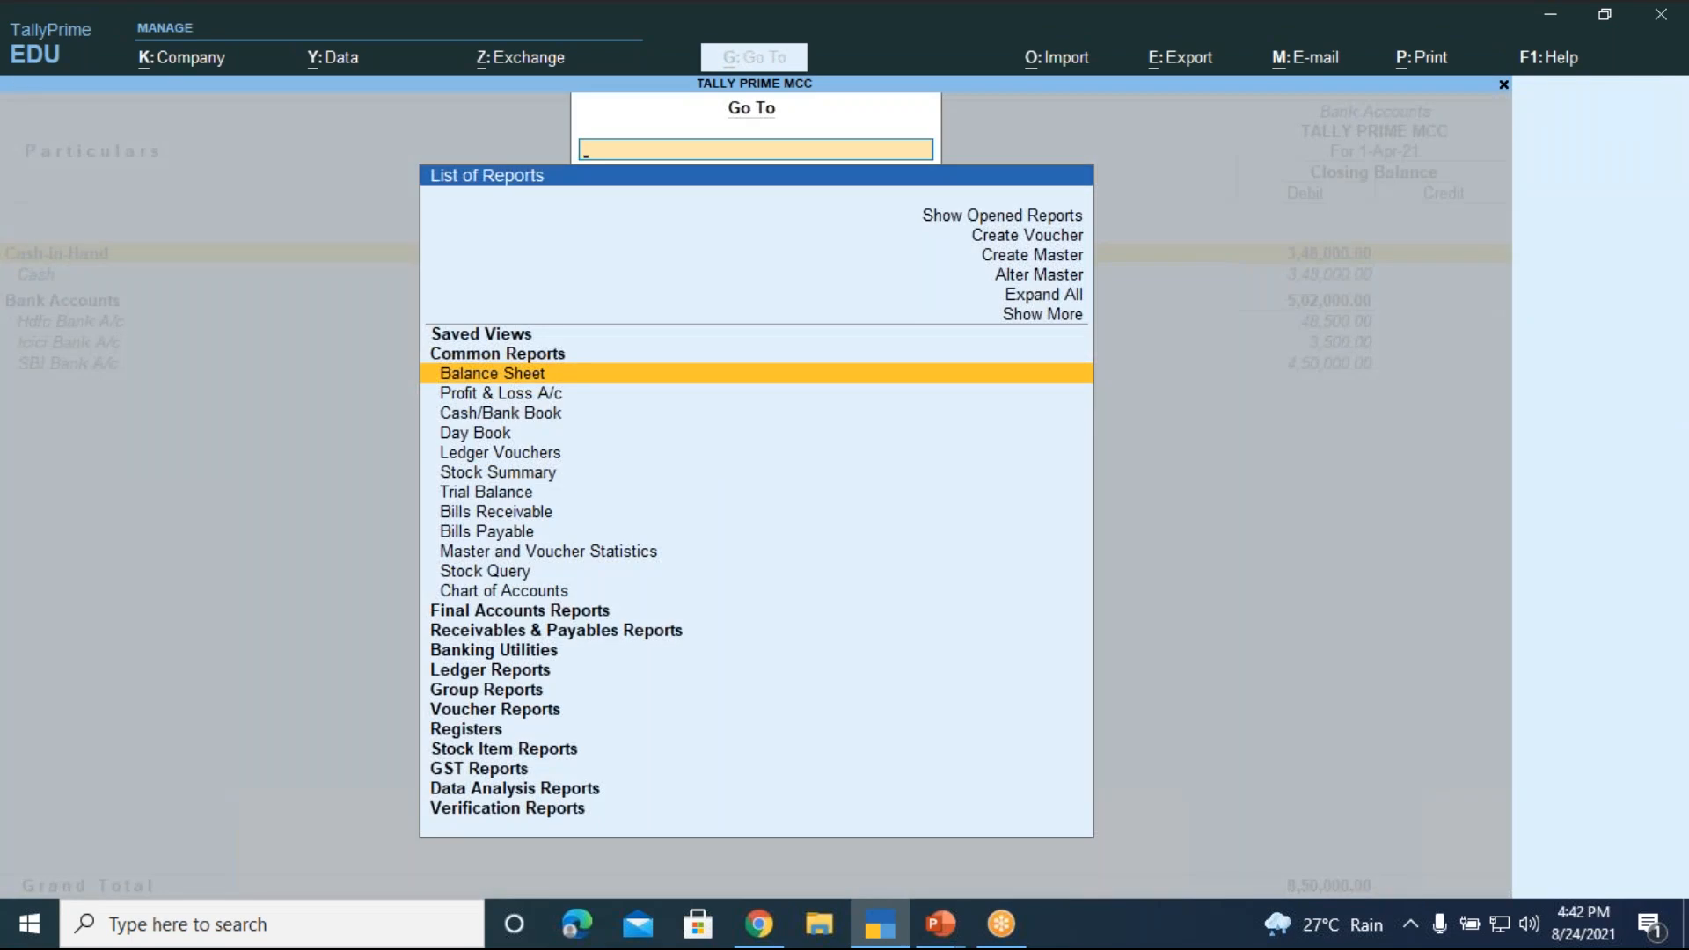
key("Up")
key("Up")
key("Up")
key("Up")
key("Up")
key("Up")
key("Up")
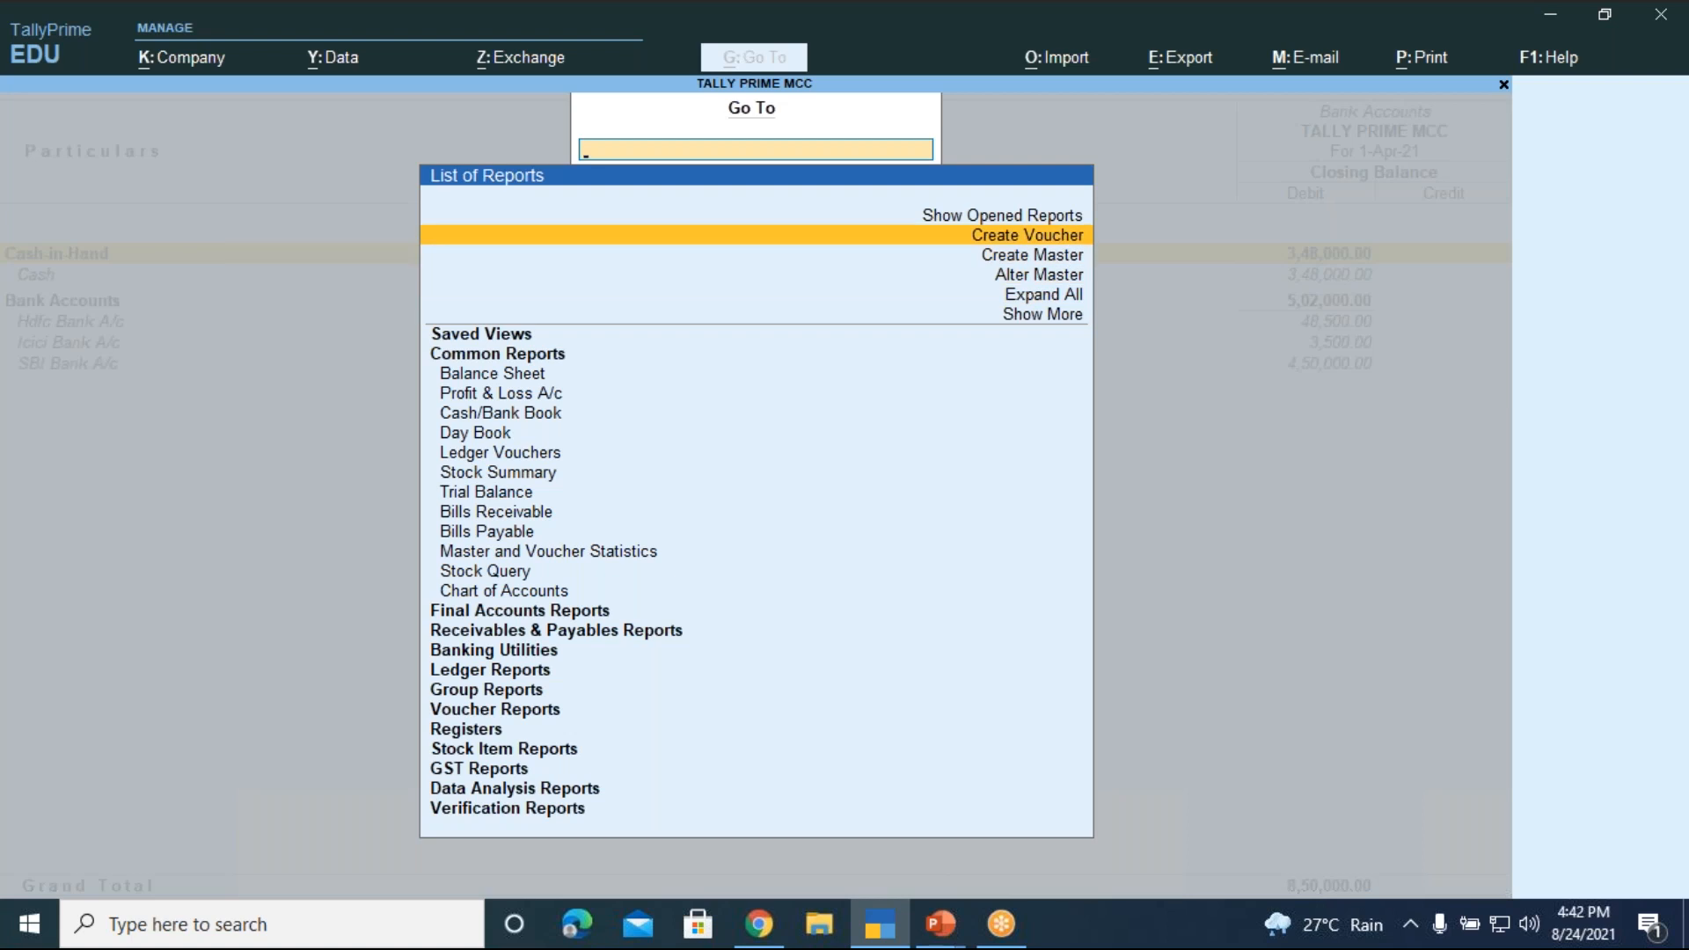
key("Down")
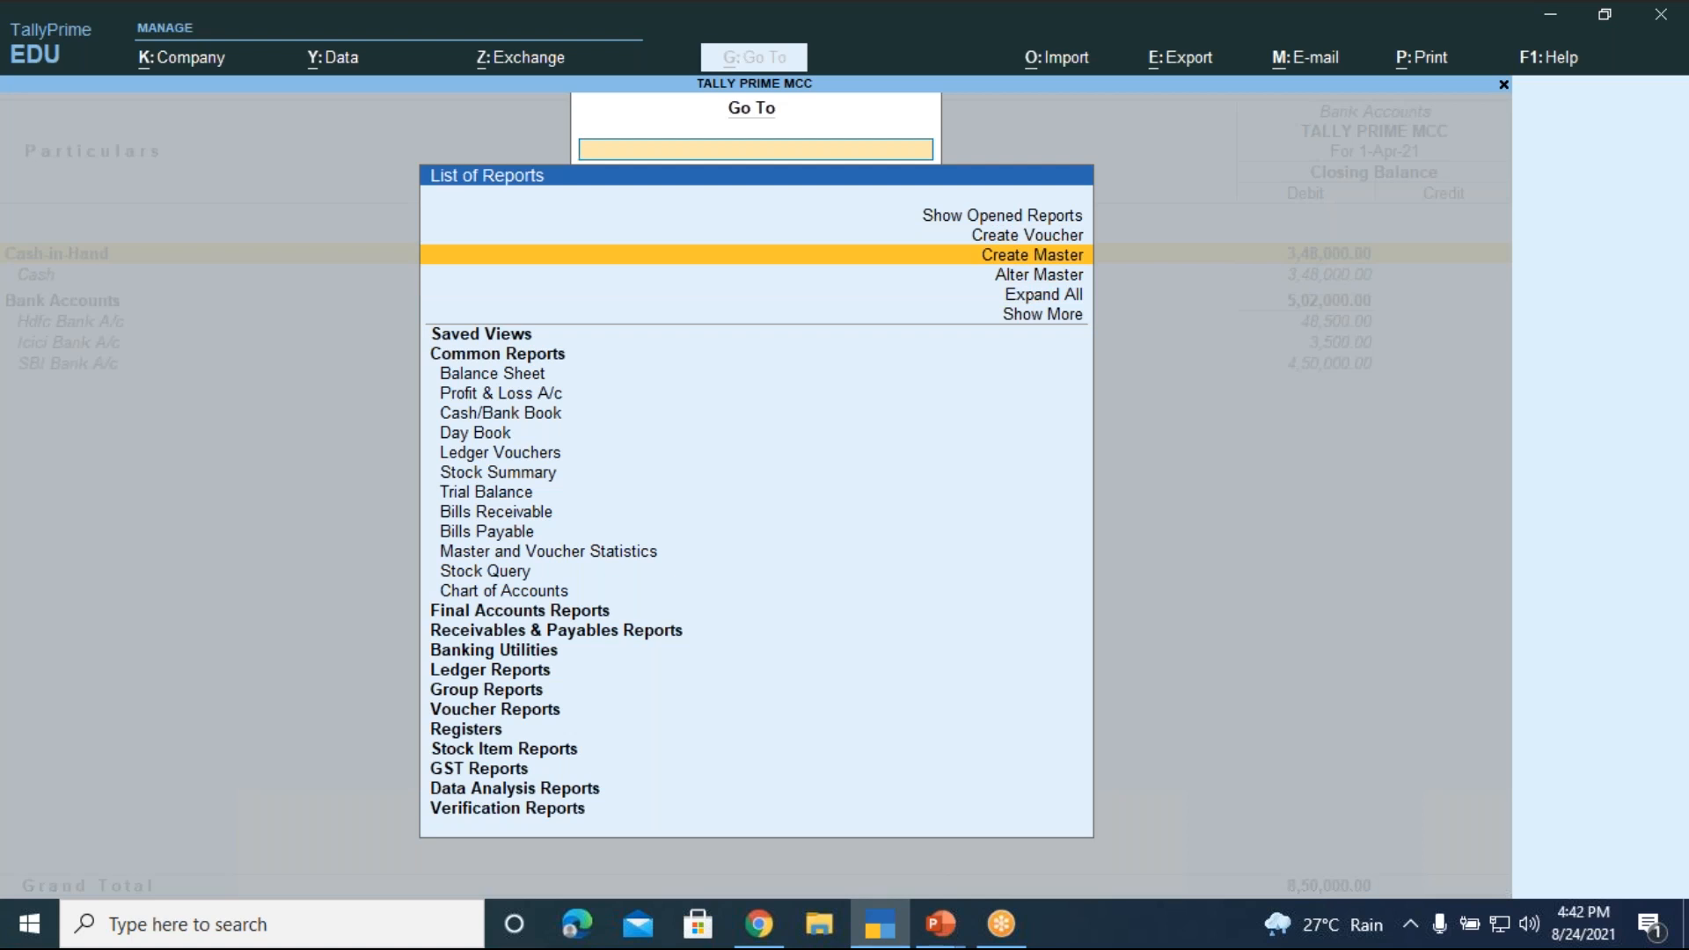
key("Return")
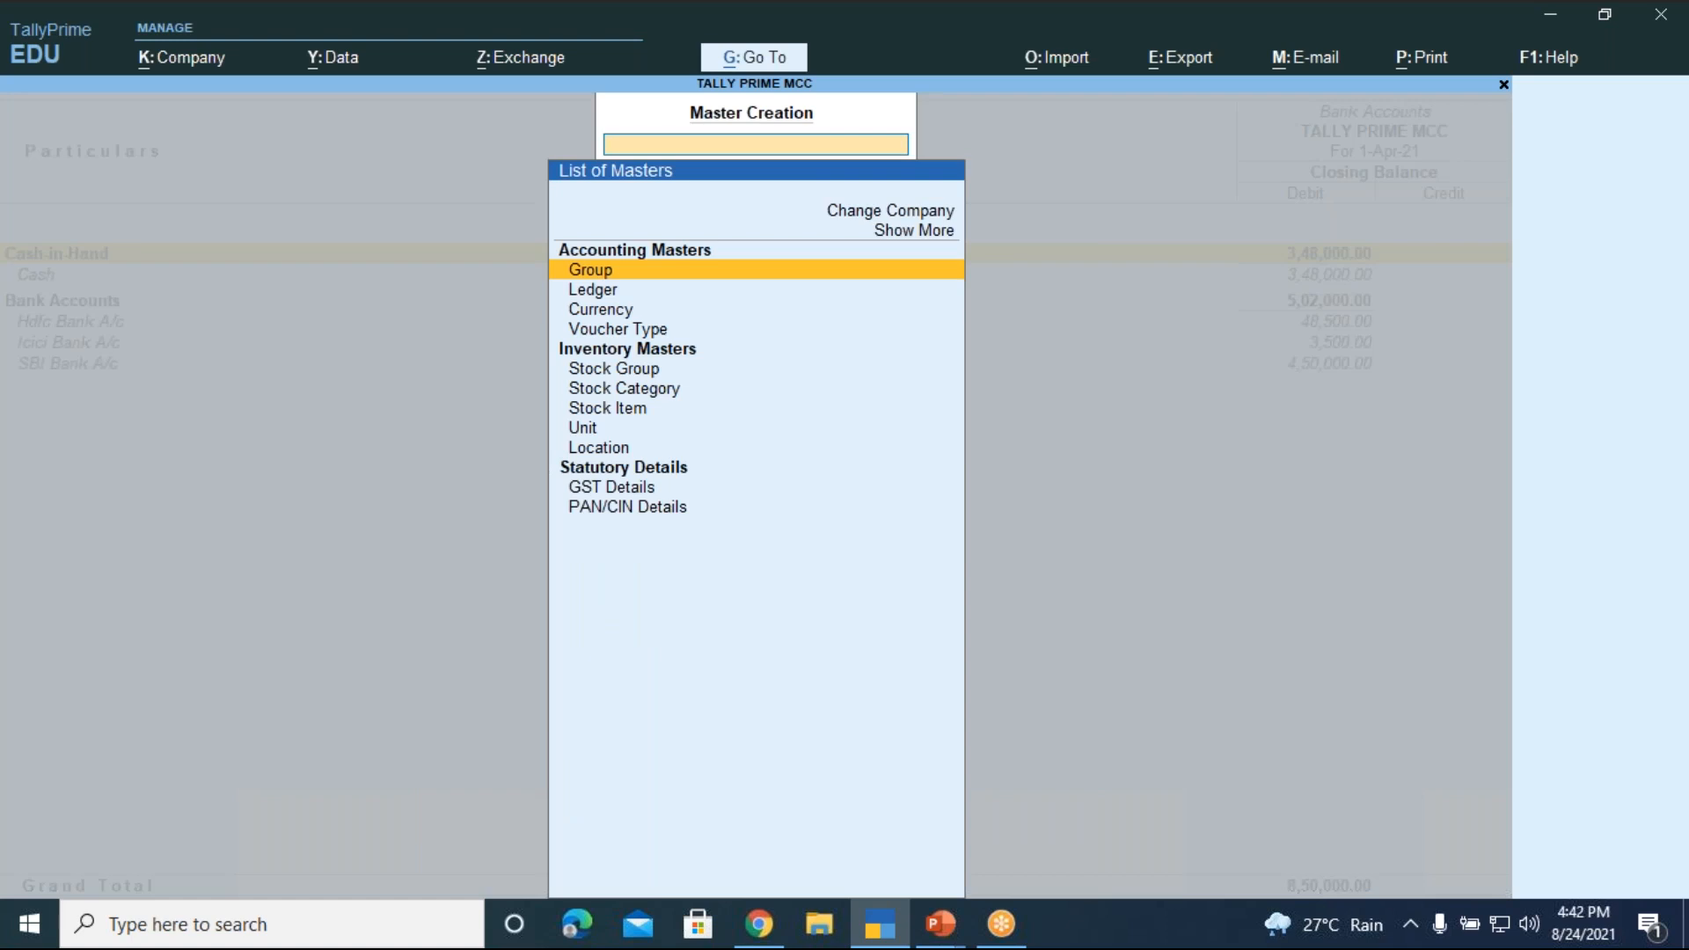
key("Down")
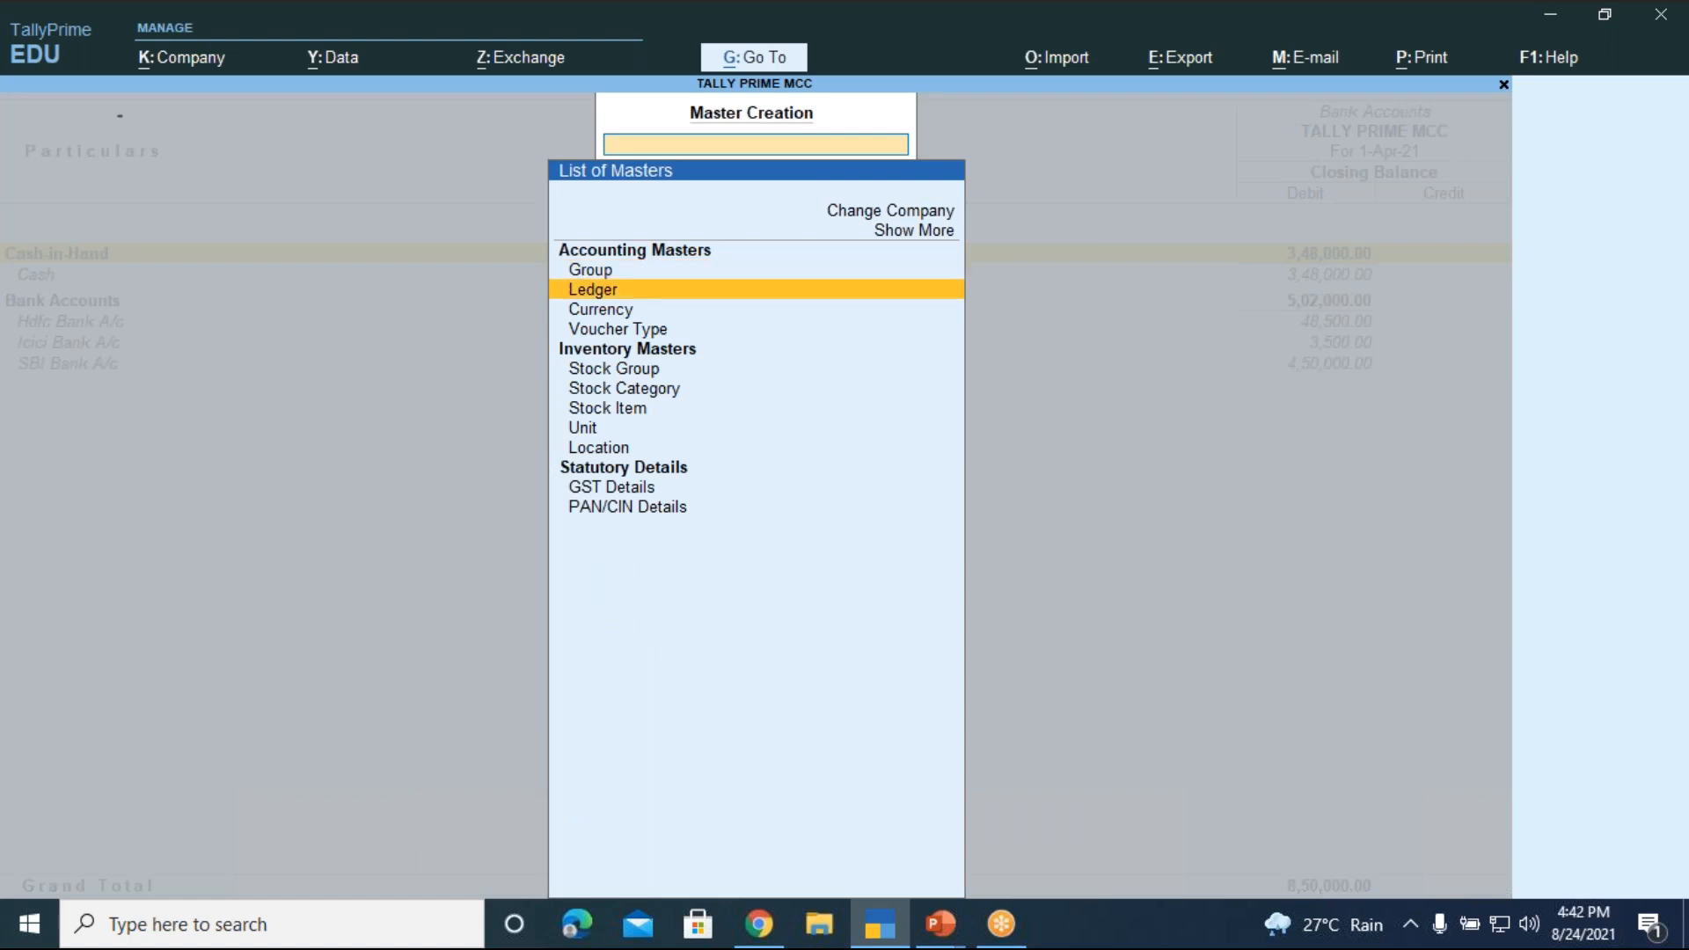
key("Return")
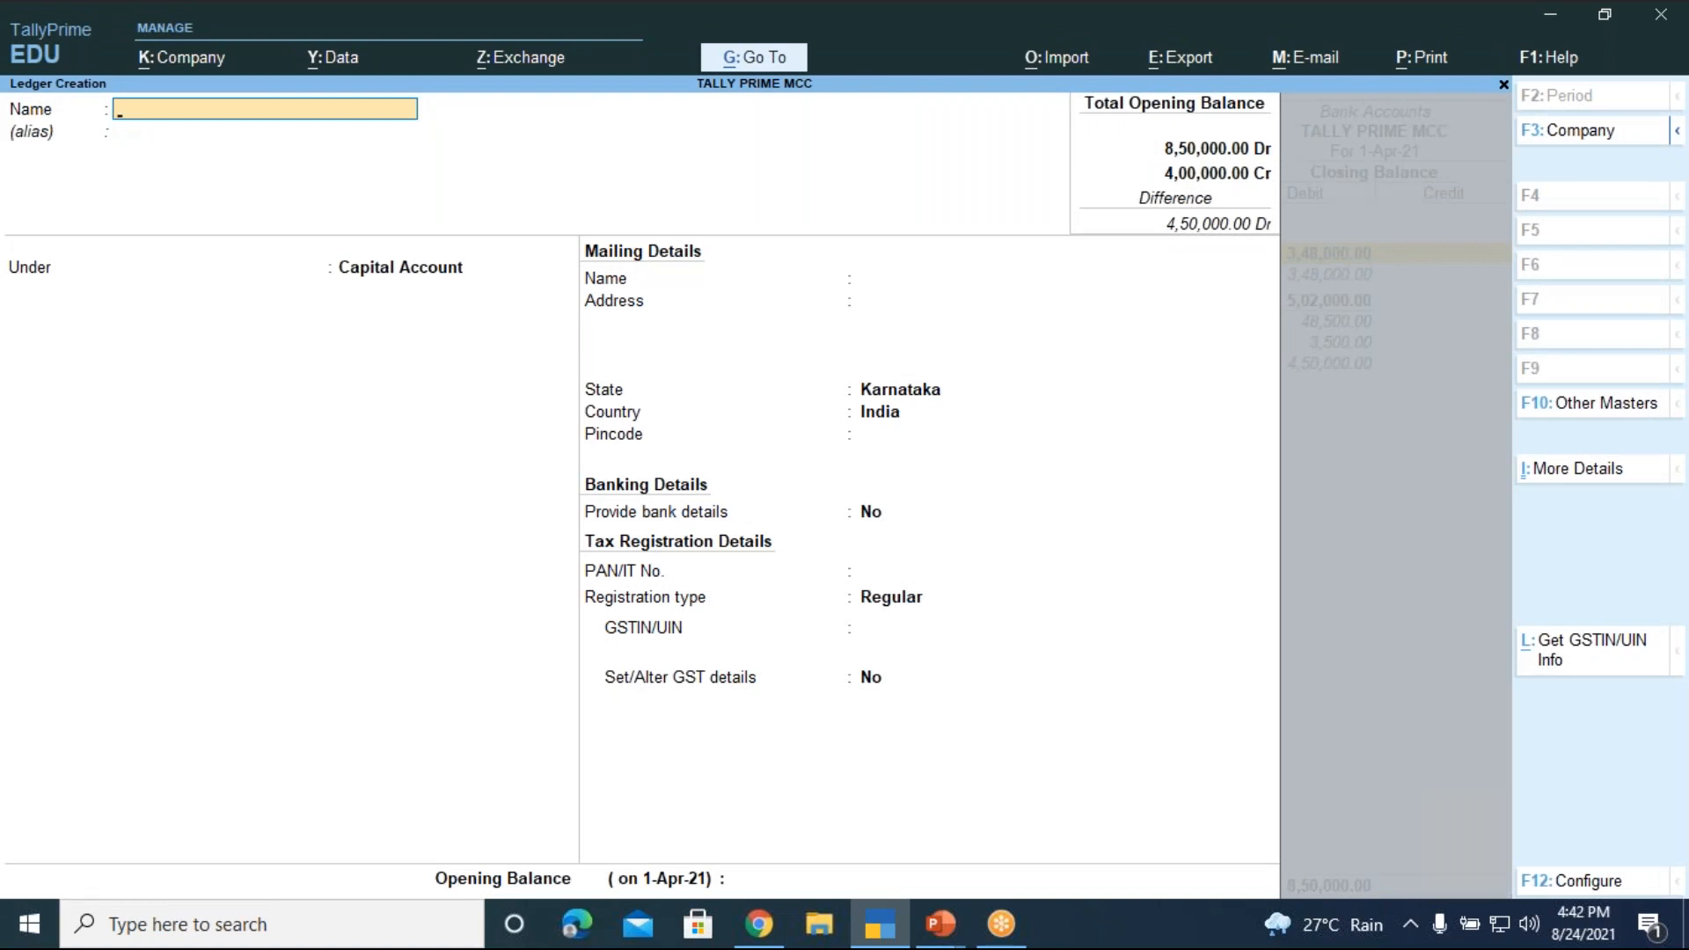
- Name the new ledger Syndicate Bank A/c and place it under the Bank Accounts group
type("Syndicate Bank A/c")
key("Return")
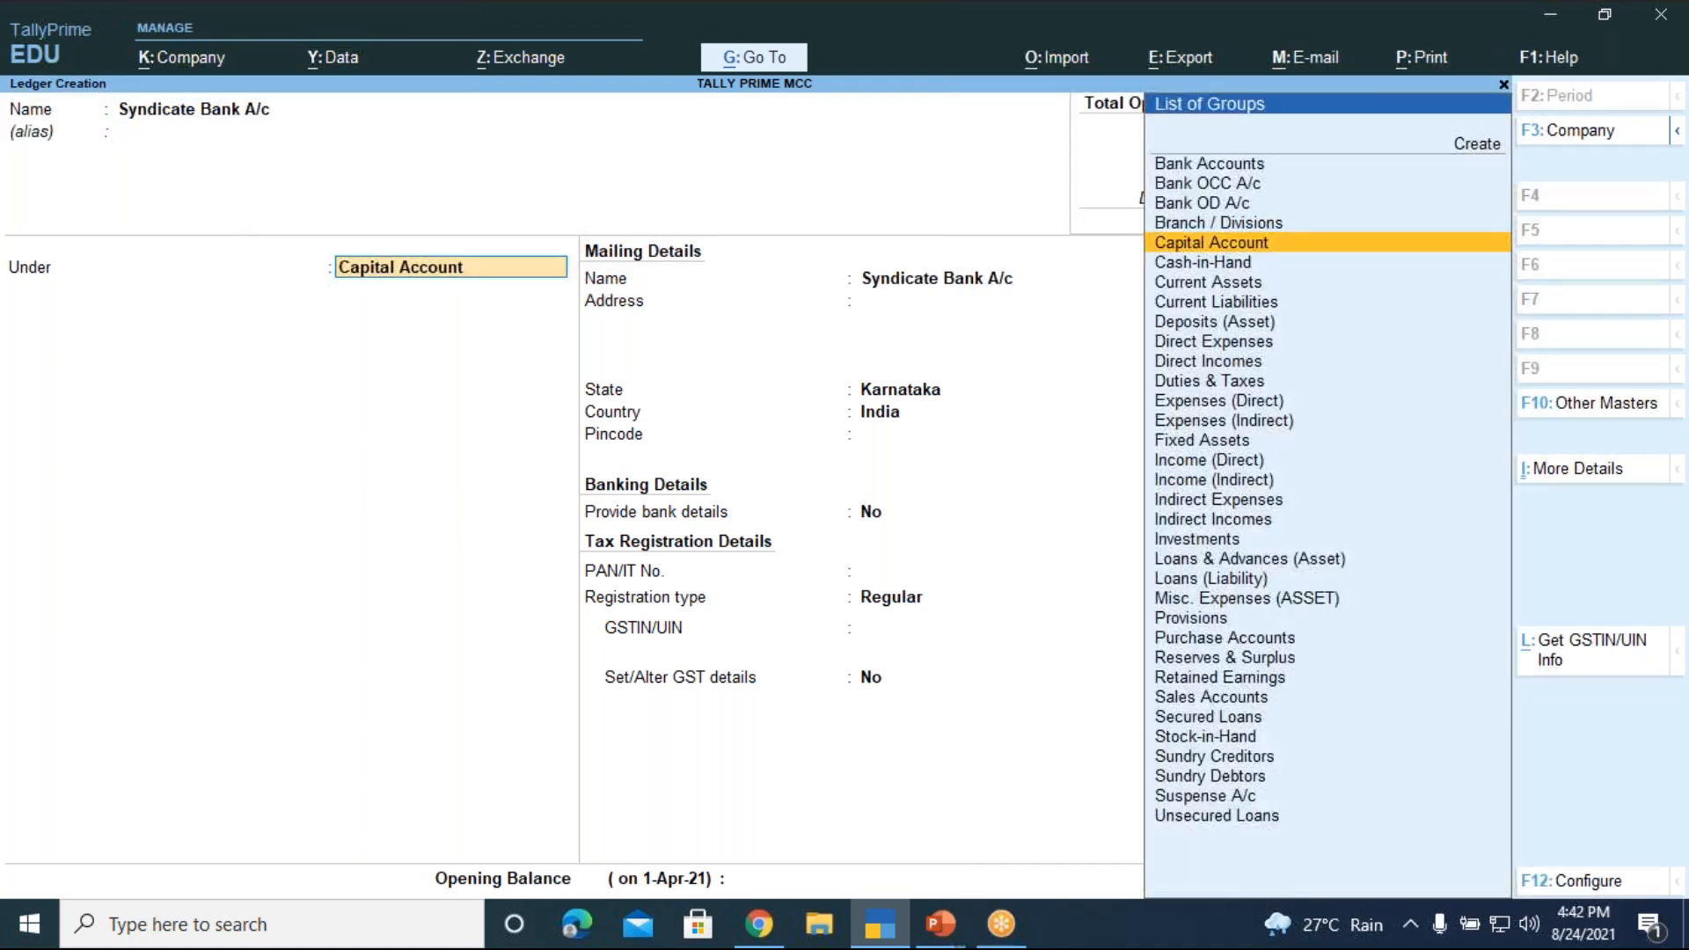
type("Bank")
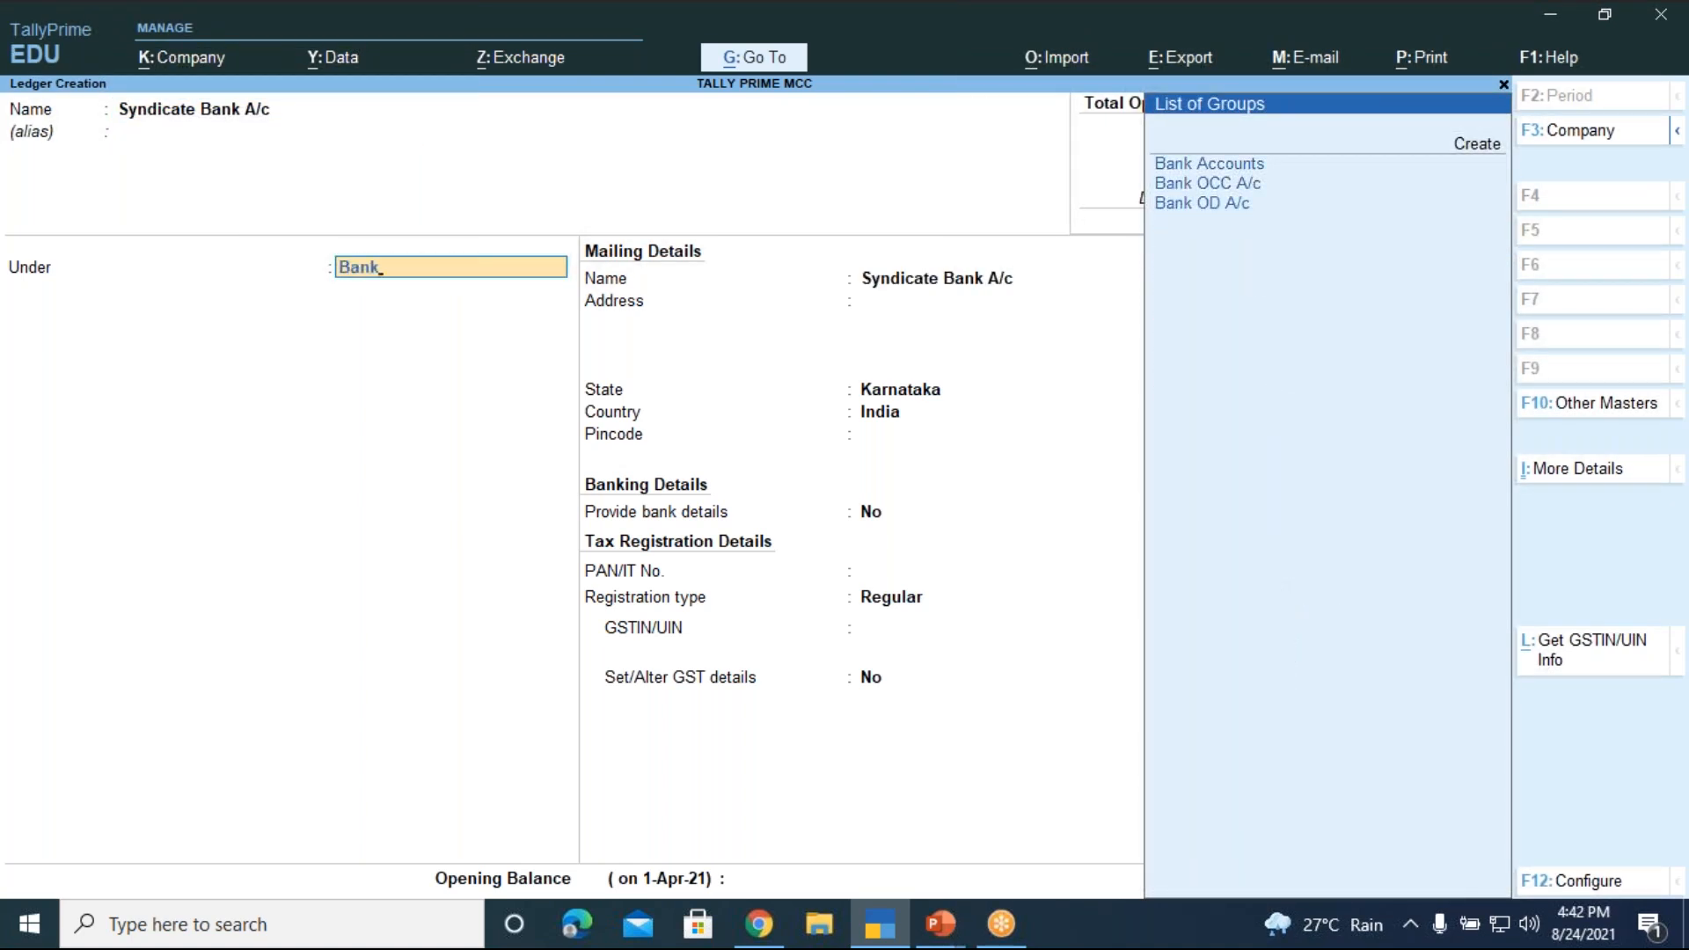
key("Up")
key("Up")
key("Up")
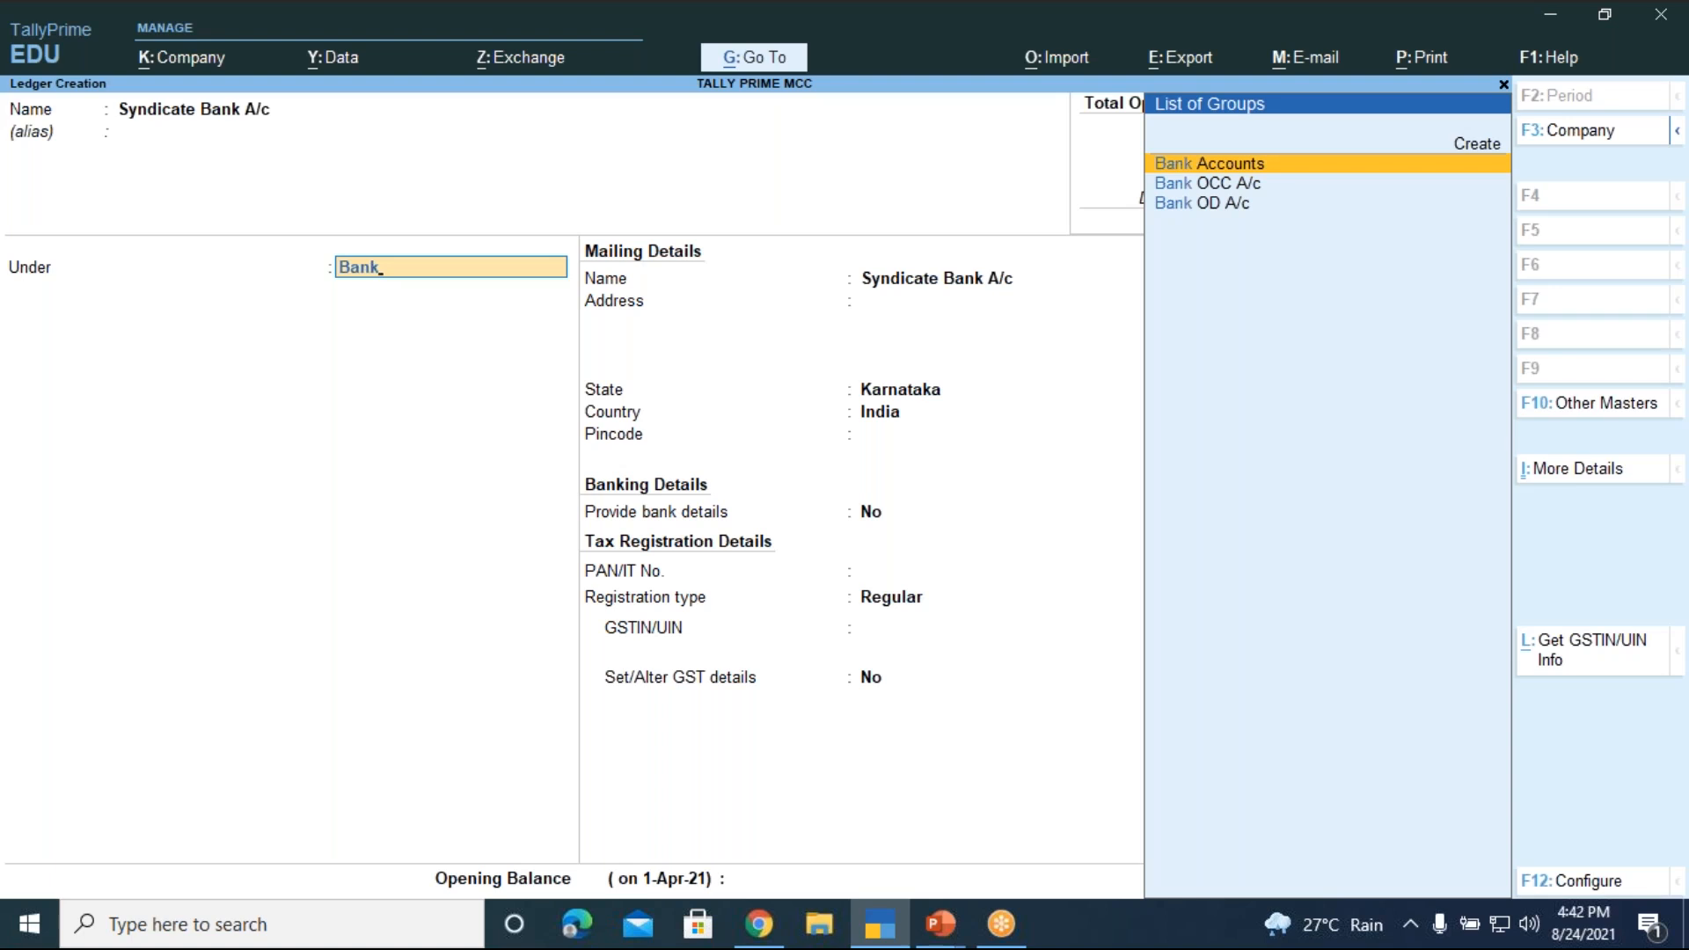
key("Return")
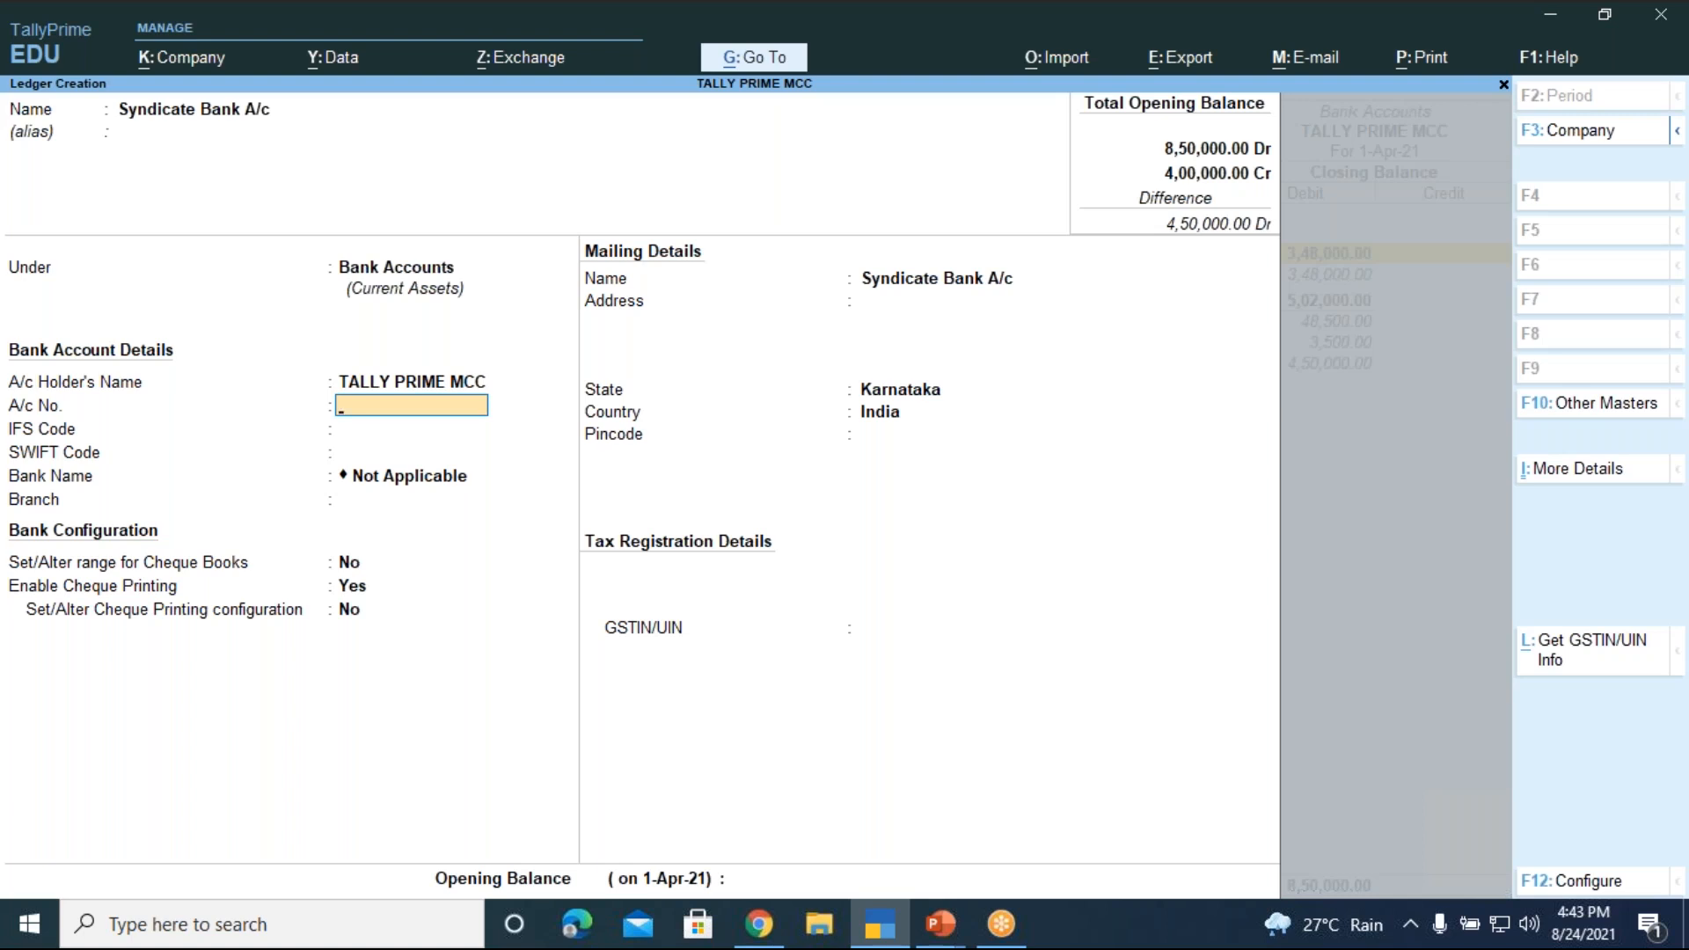
- Keep the default bank, mailing and tax details, set the opening balance to 50,000 Dr, and save the ledger
key("Return")
key("Return")
key("Return")
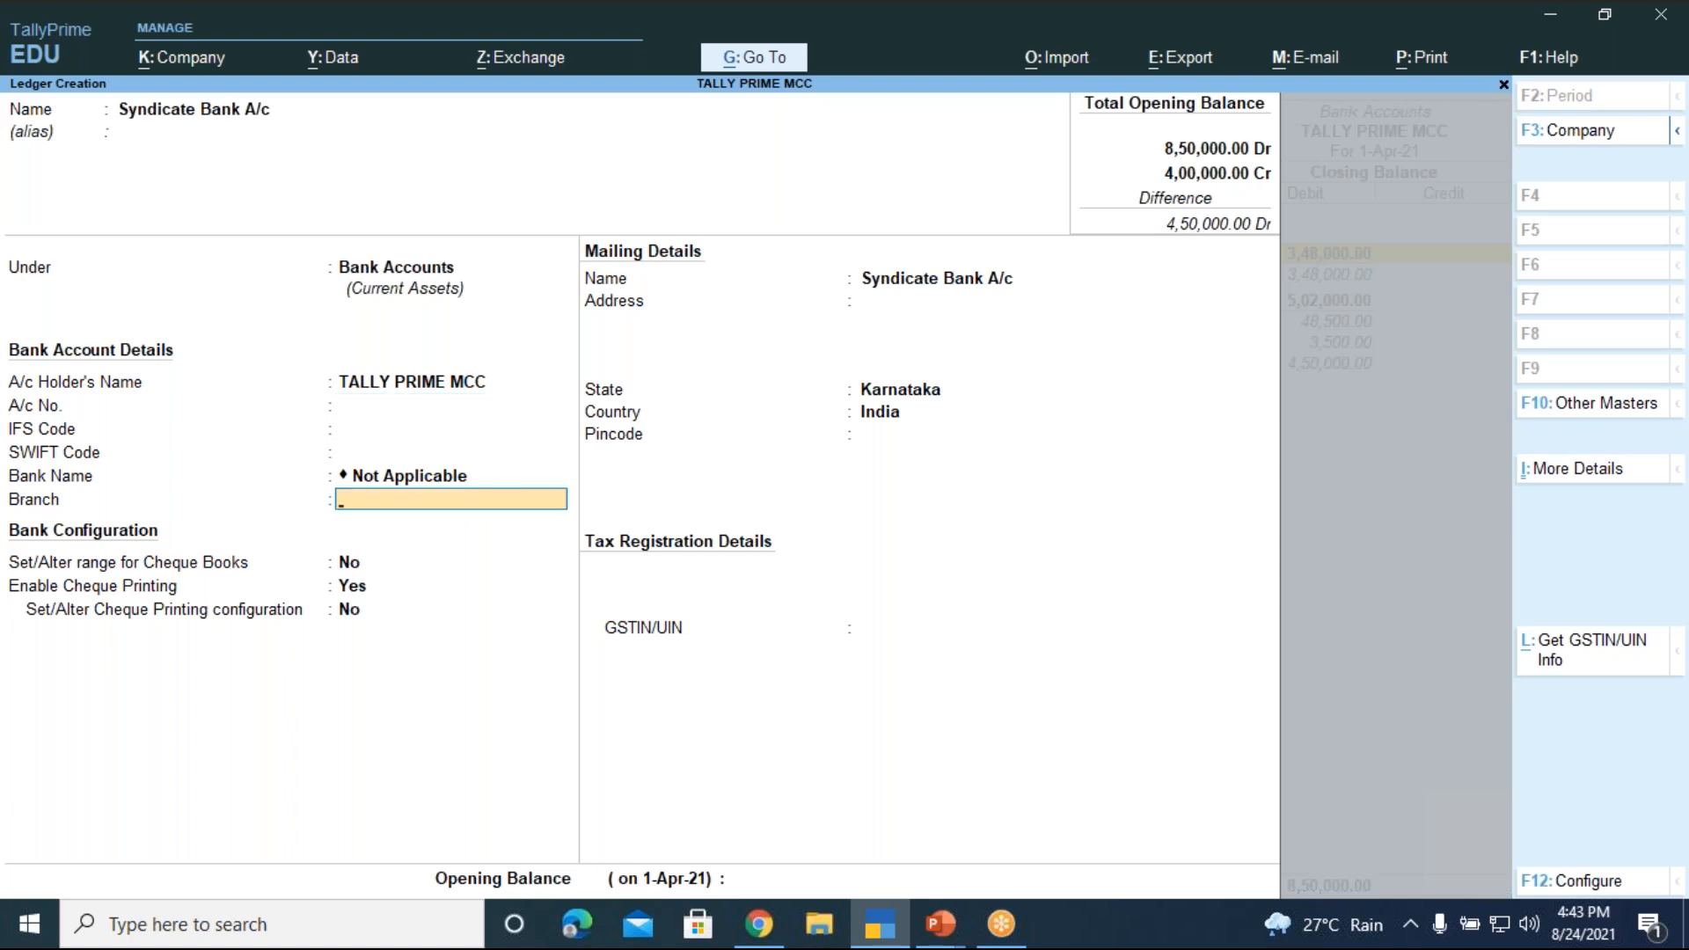
key("Return")
key("Return")
key("Return")
key("Return")
key("Return")
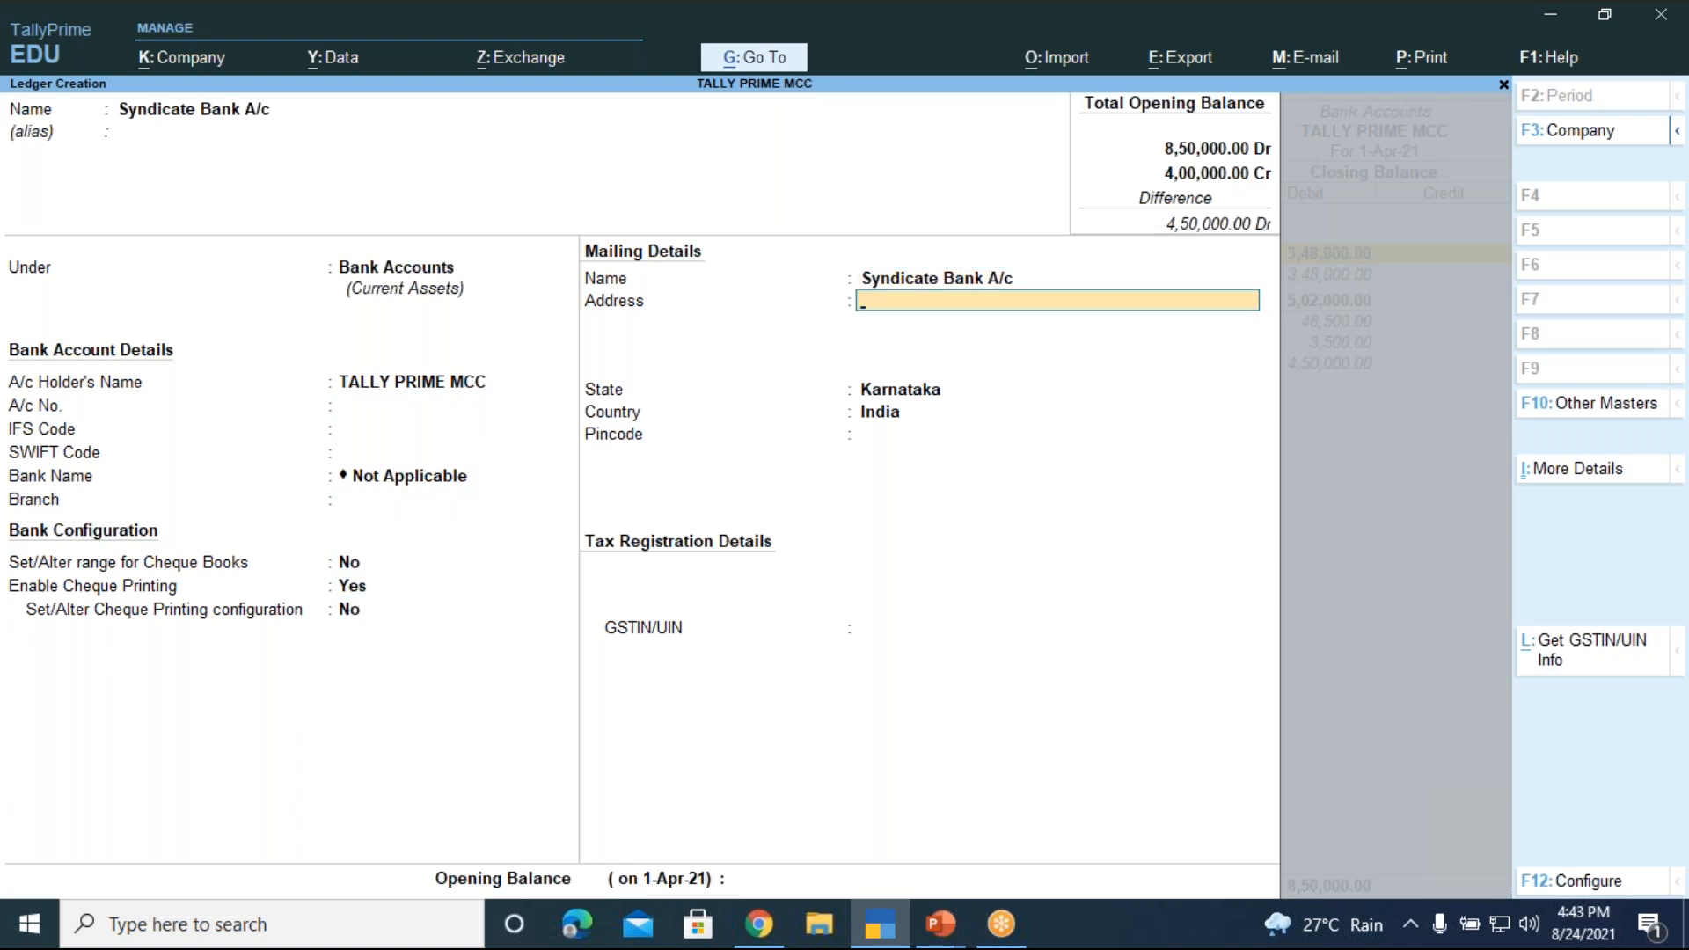
key("Return")
key("Return")
key("Return")
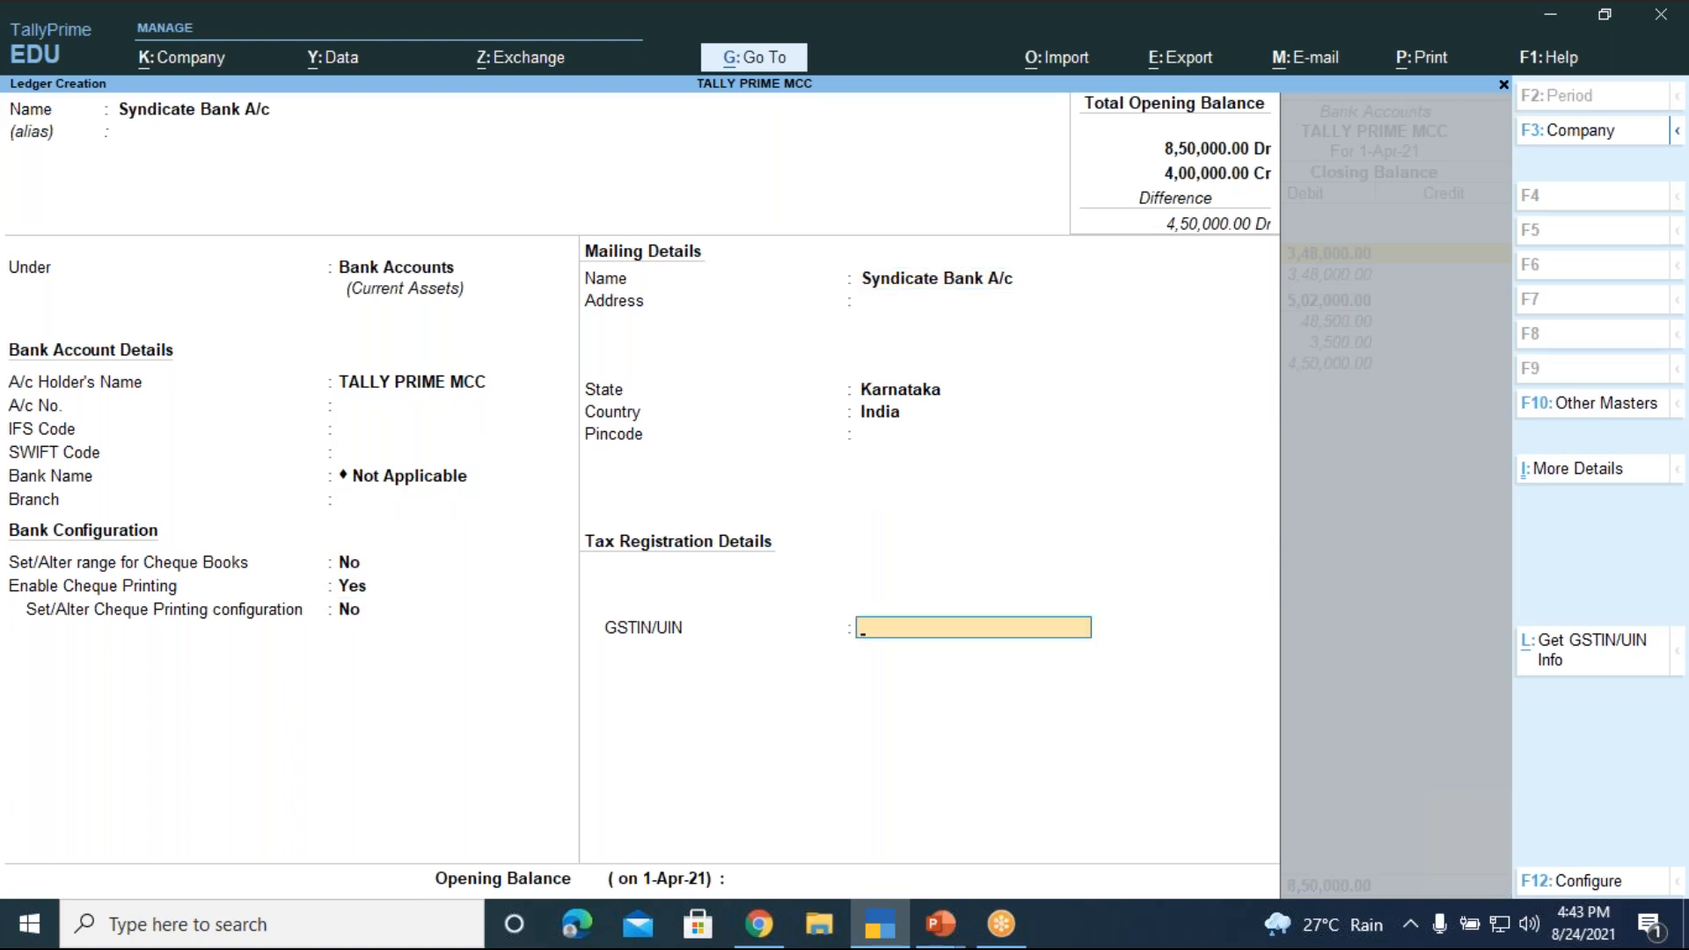
key("Return")
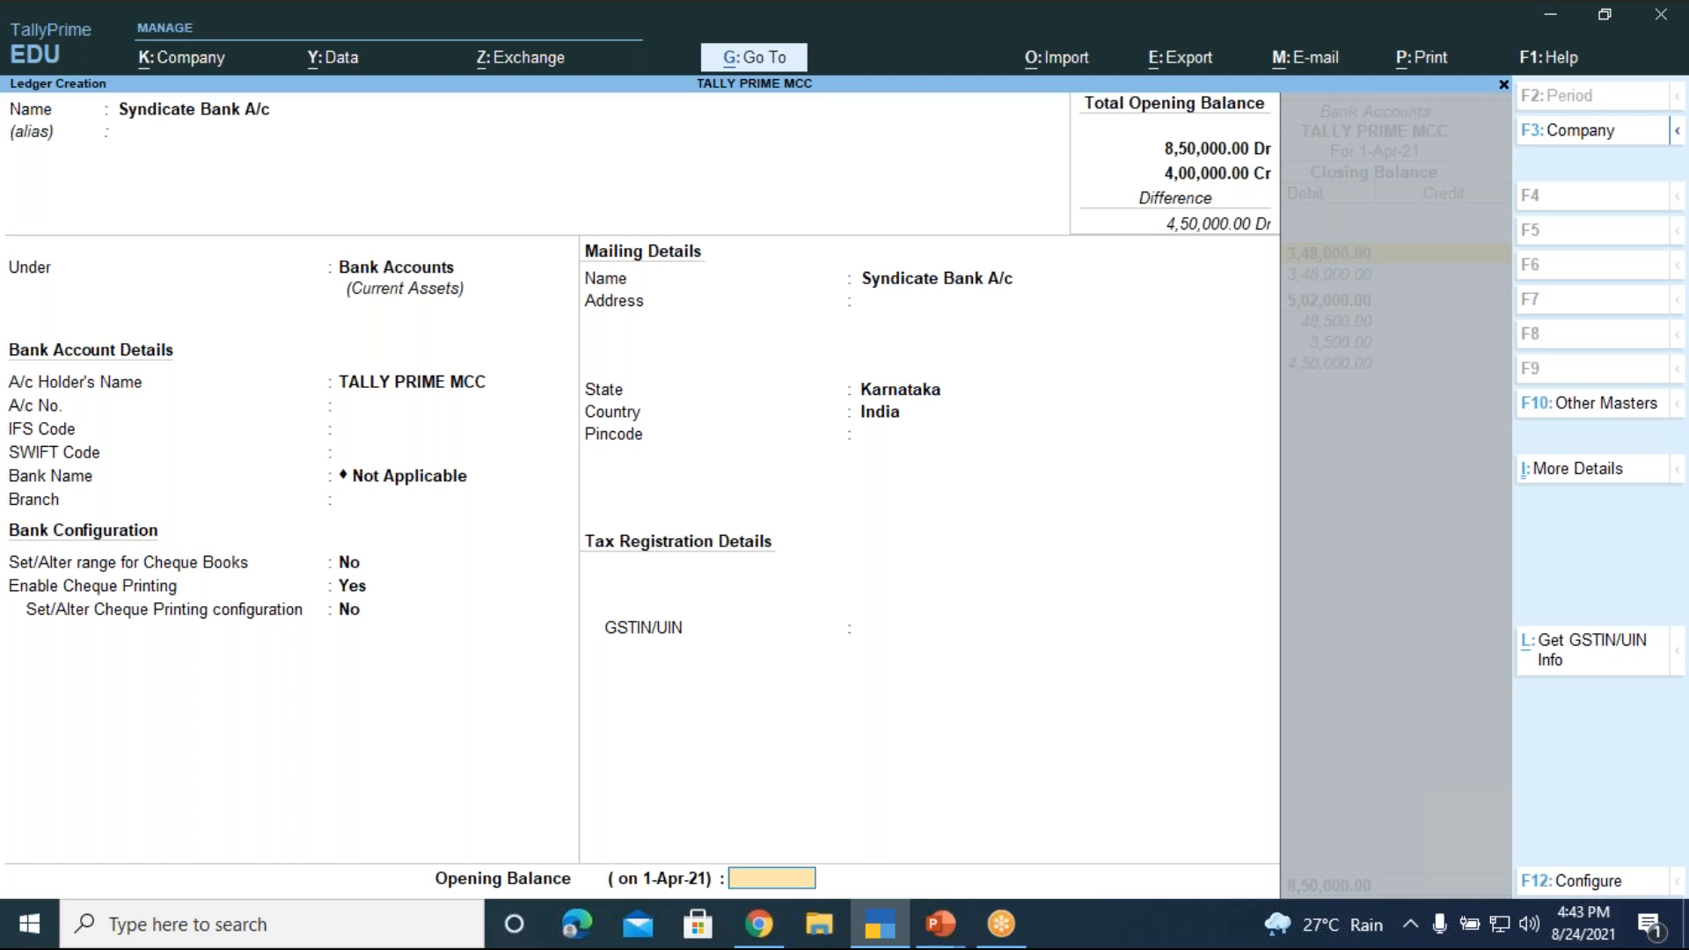
type("50000")
key("Return")
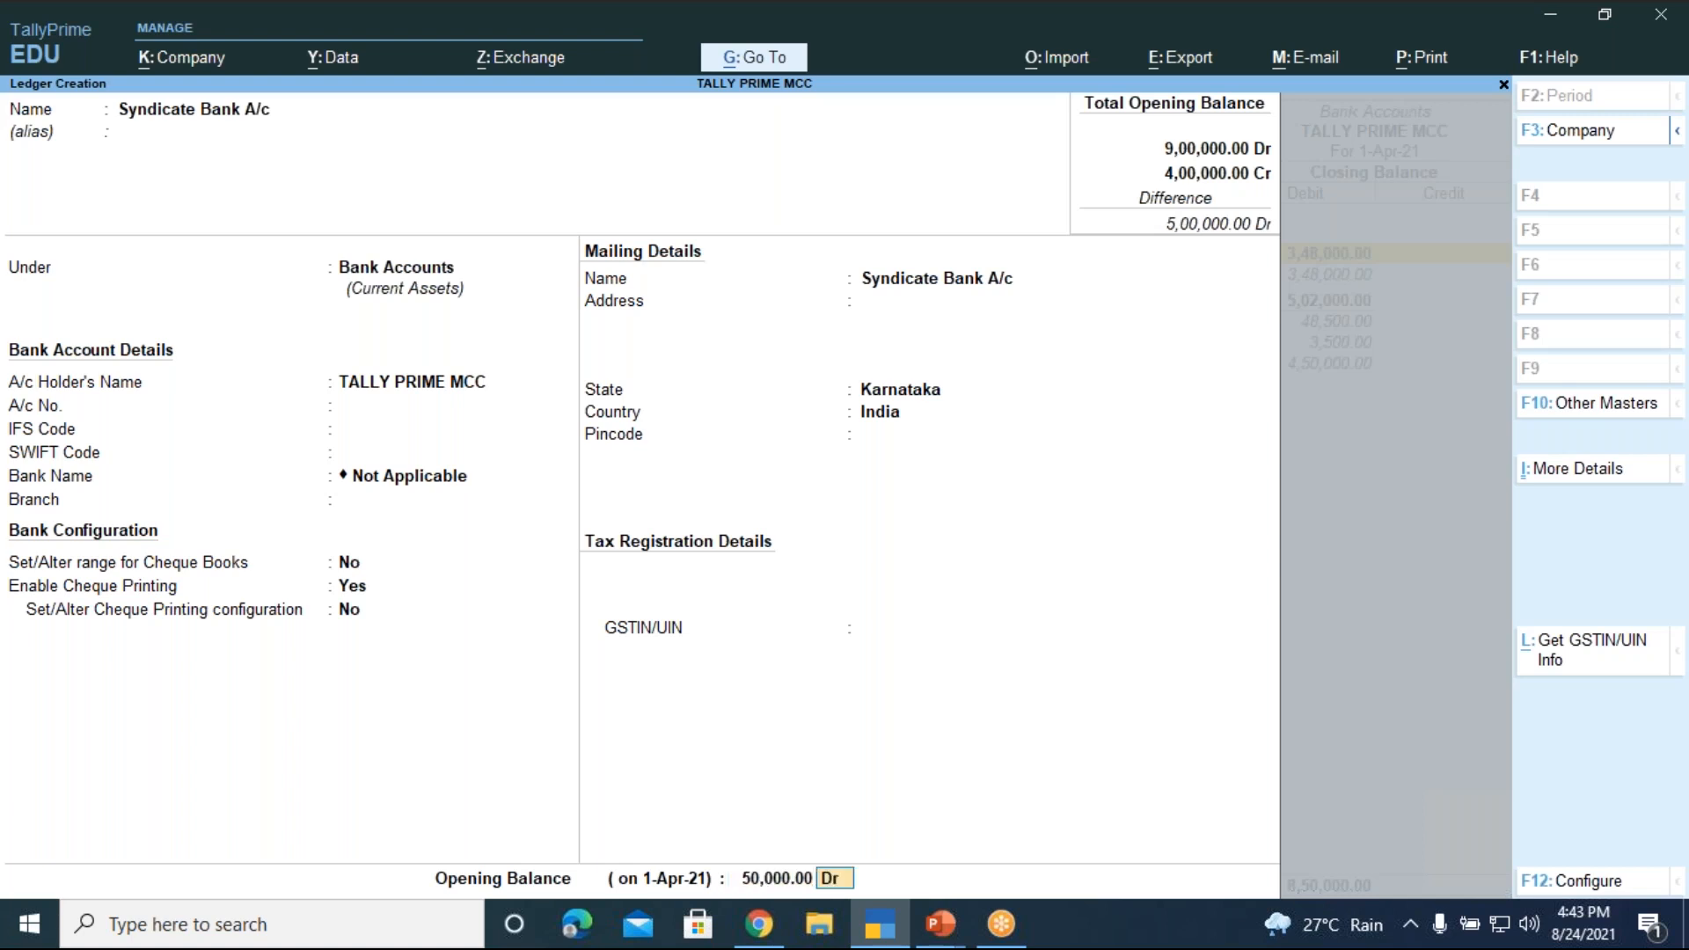
key("Return")
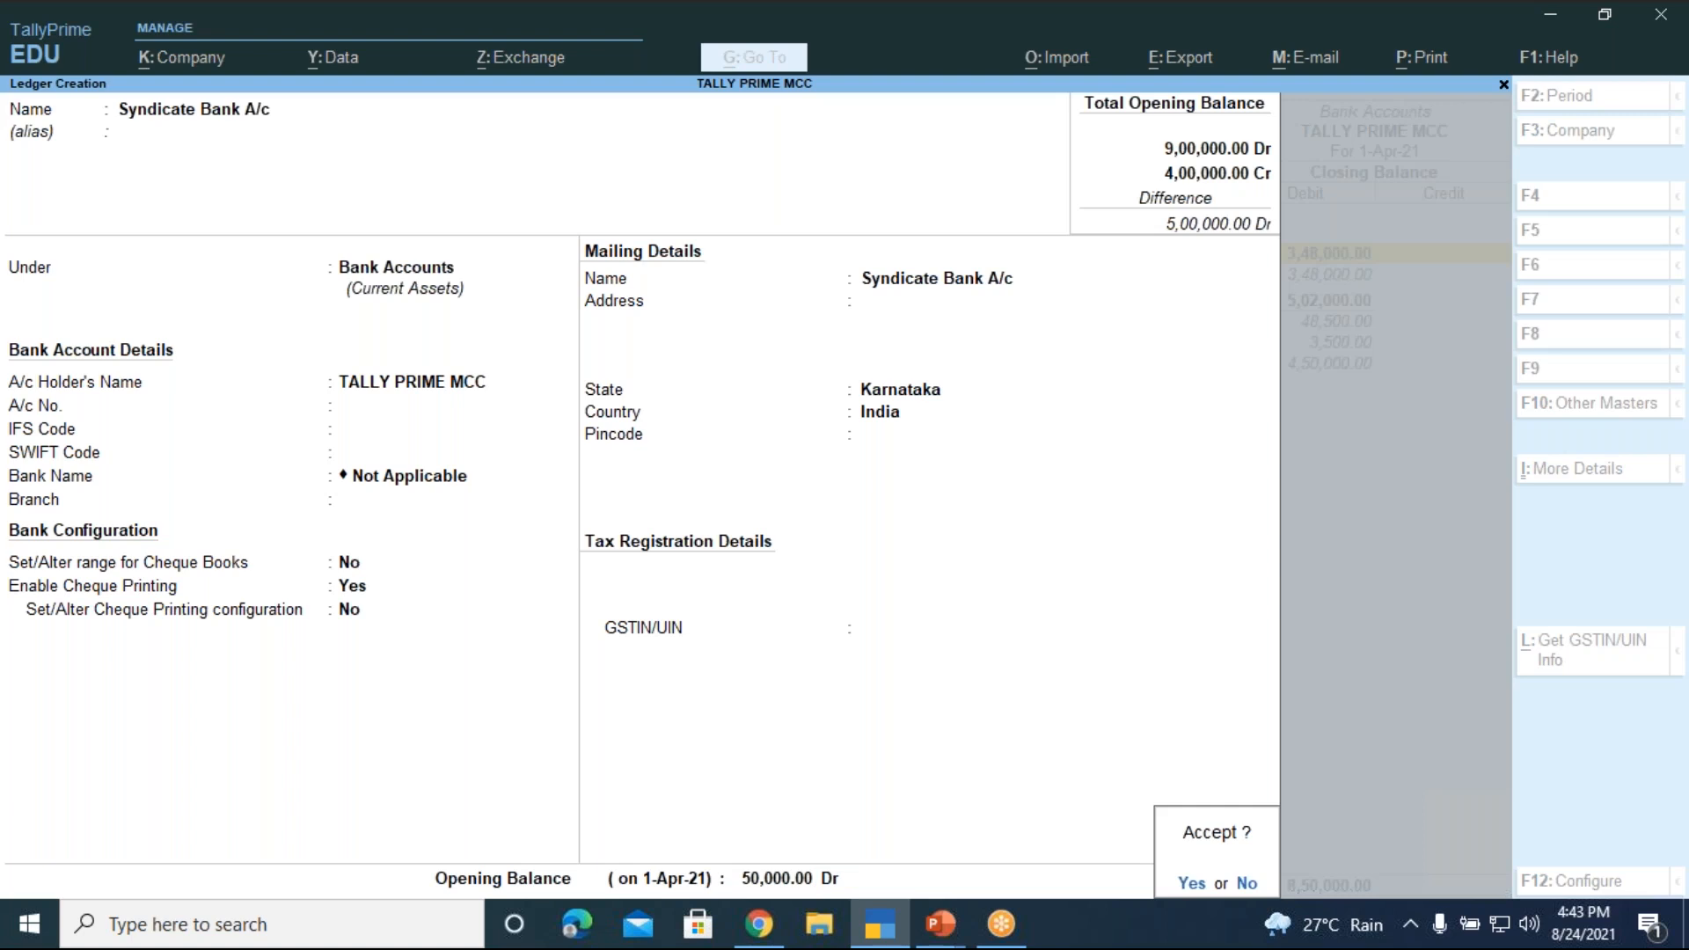
key("y")
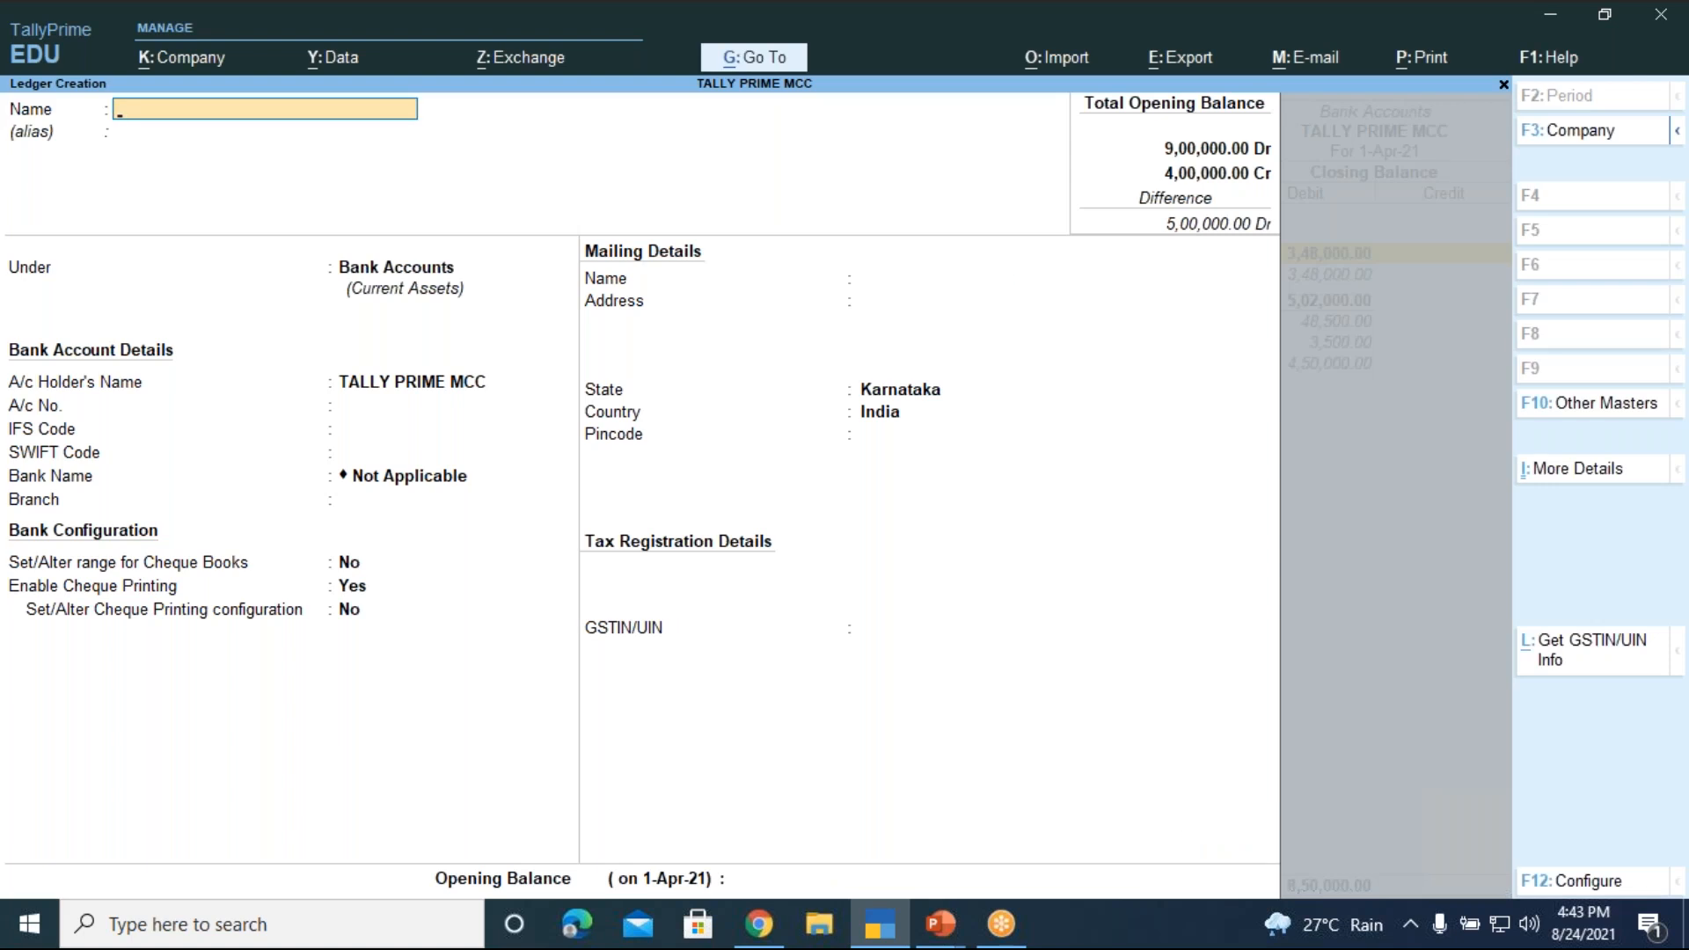
- Quit ledger creation and return to the Cash/Bank Summary to review the bank ledgers
key("Escape")
key("y")
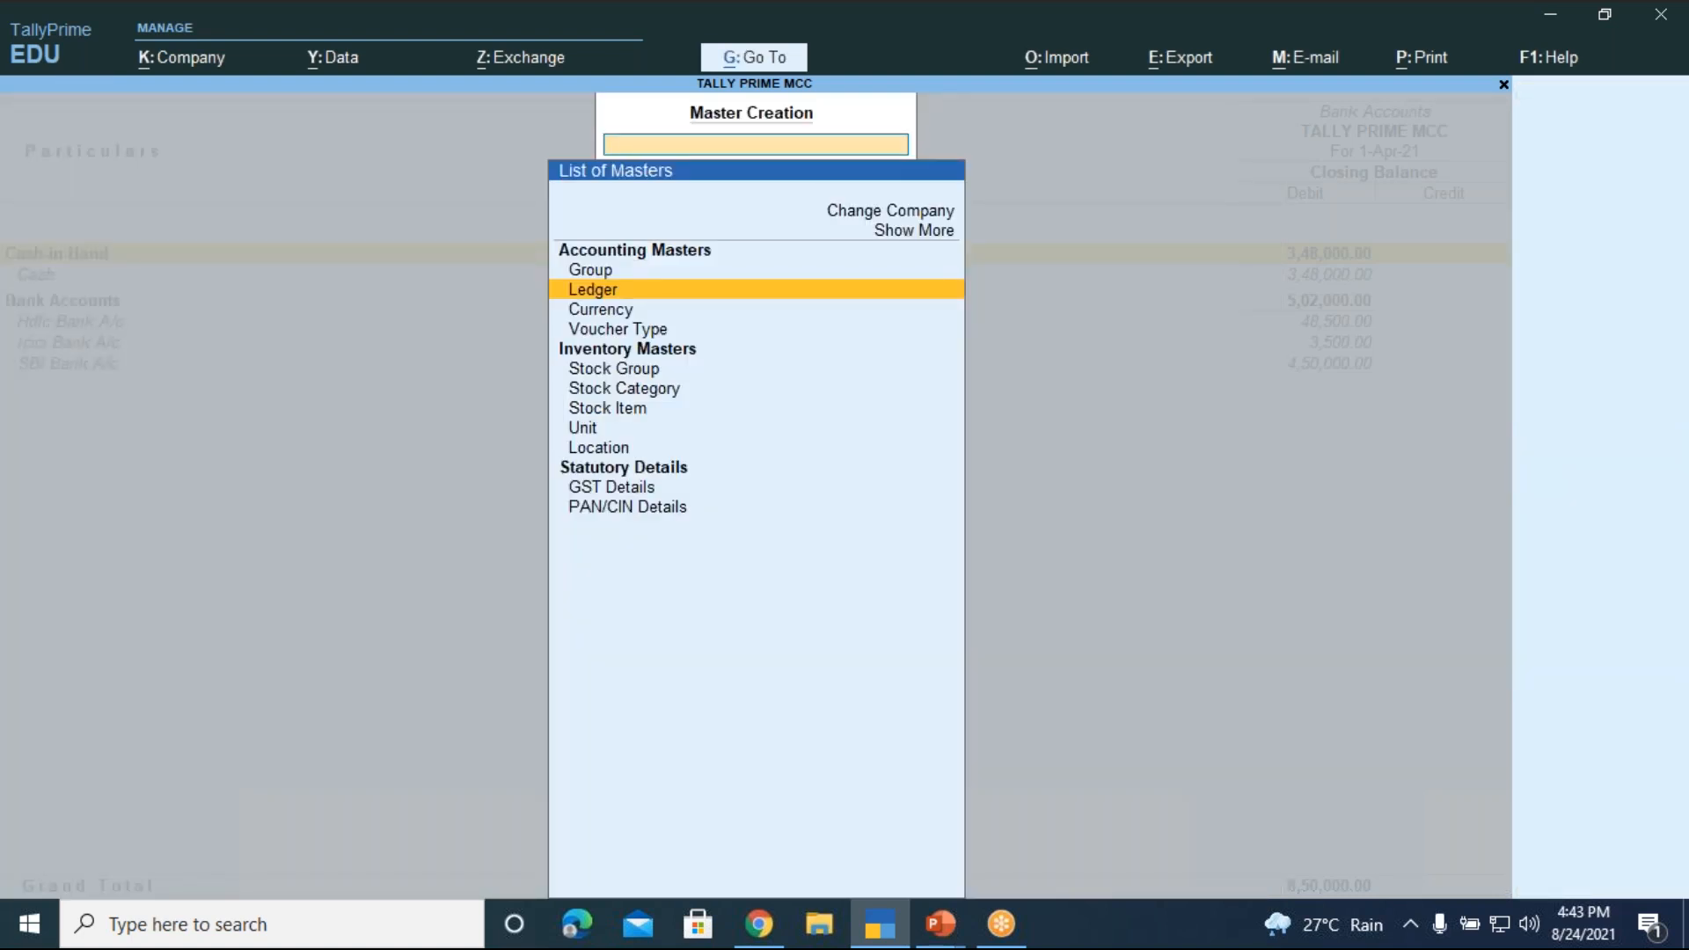
key("Escape")
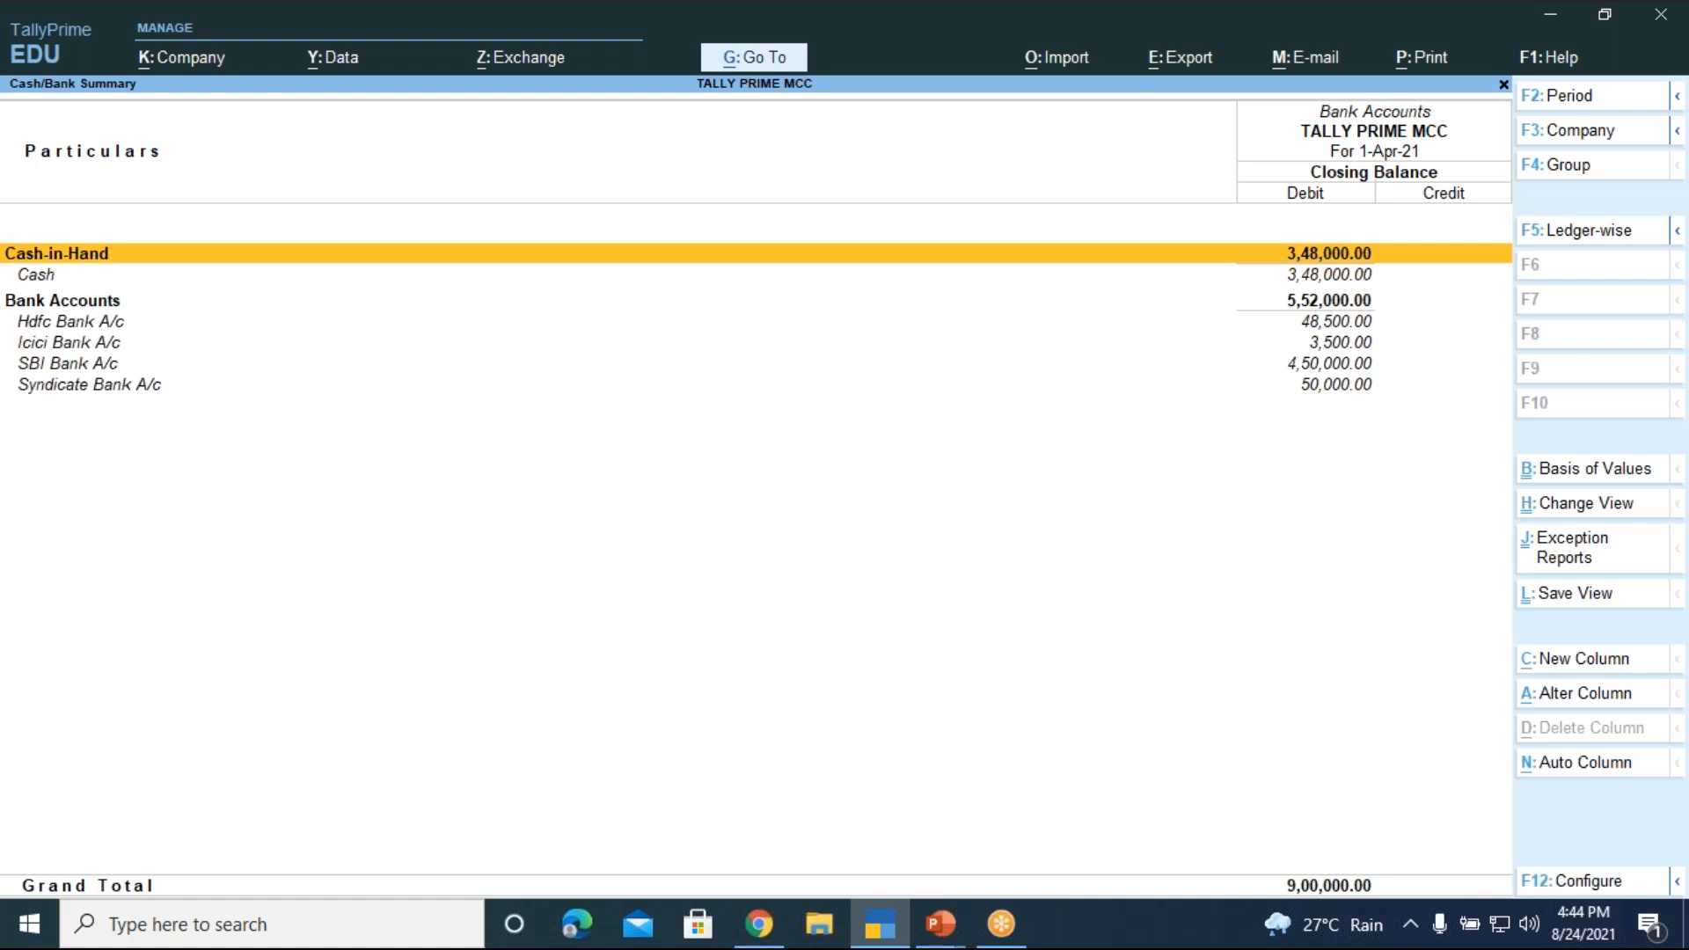
key("Escape")
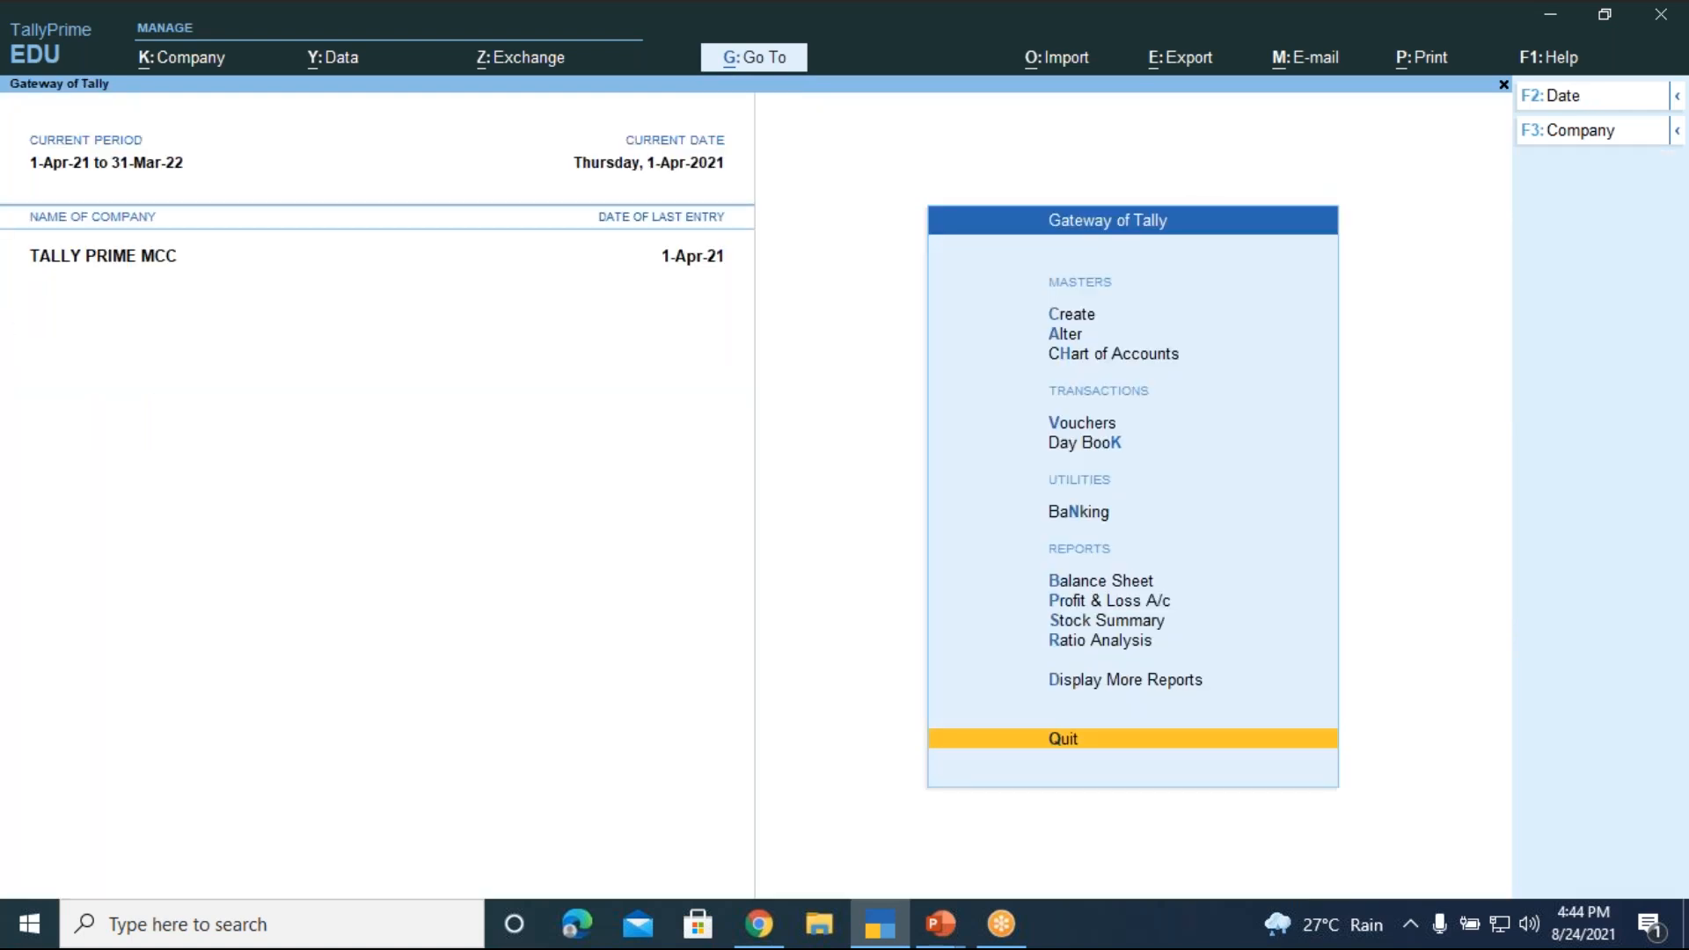
key("Up")
key("Up")
key("Up")
key("Up")
key("Up")
key("Up")
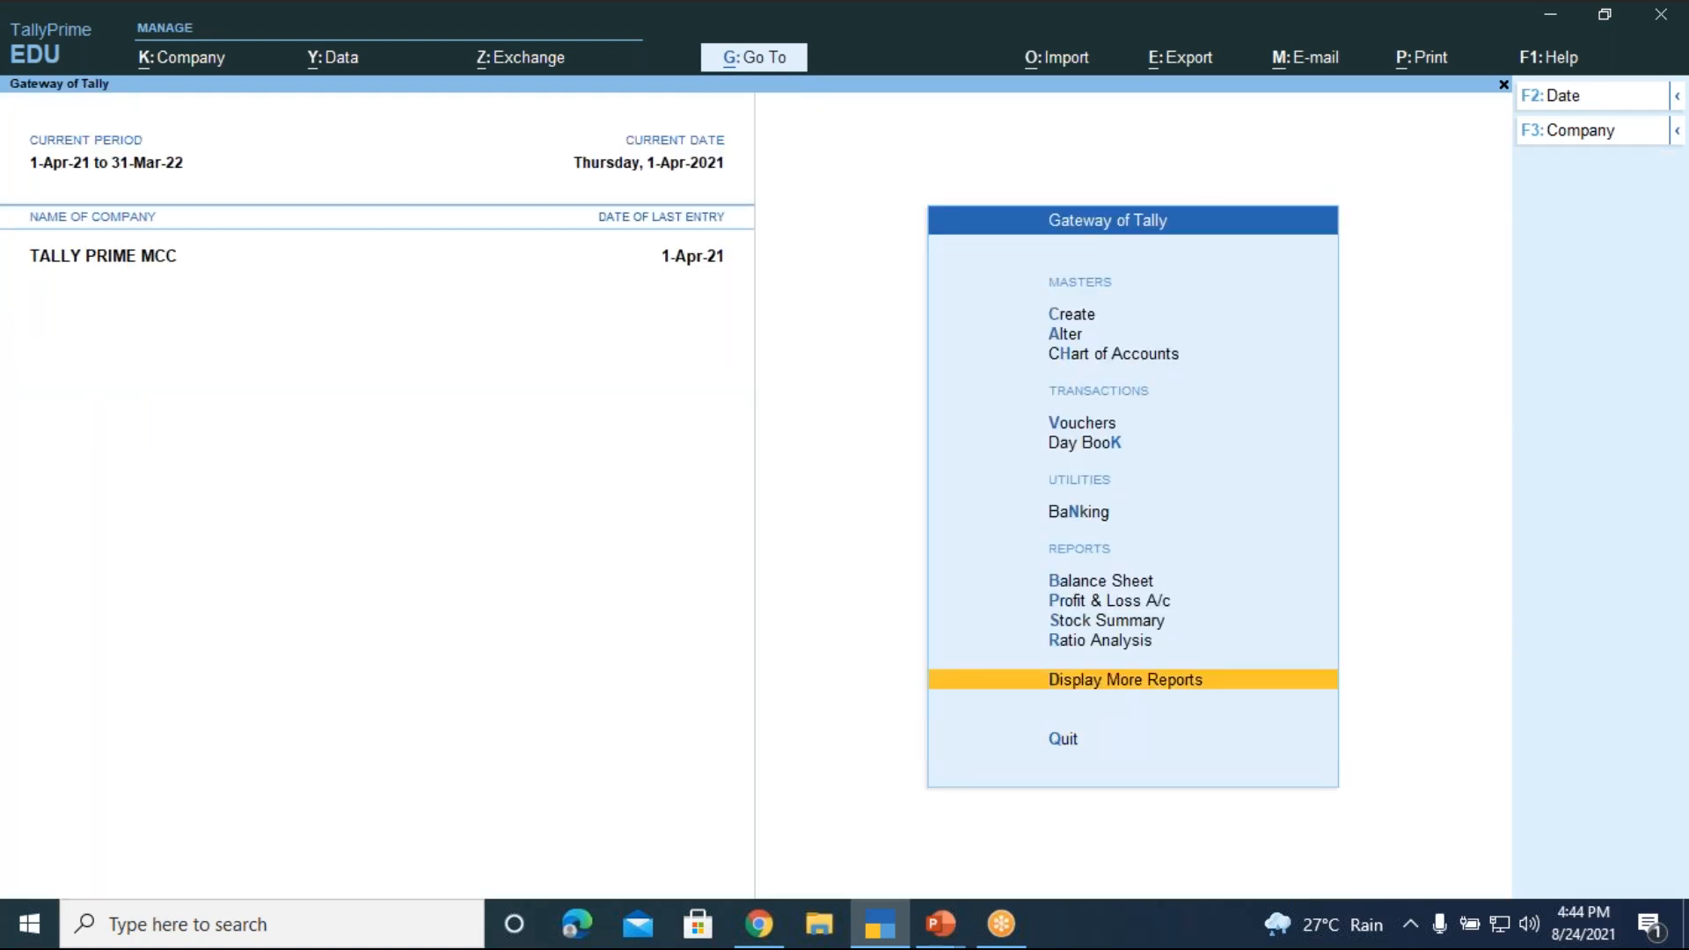
key("Up")
key("Up")
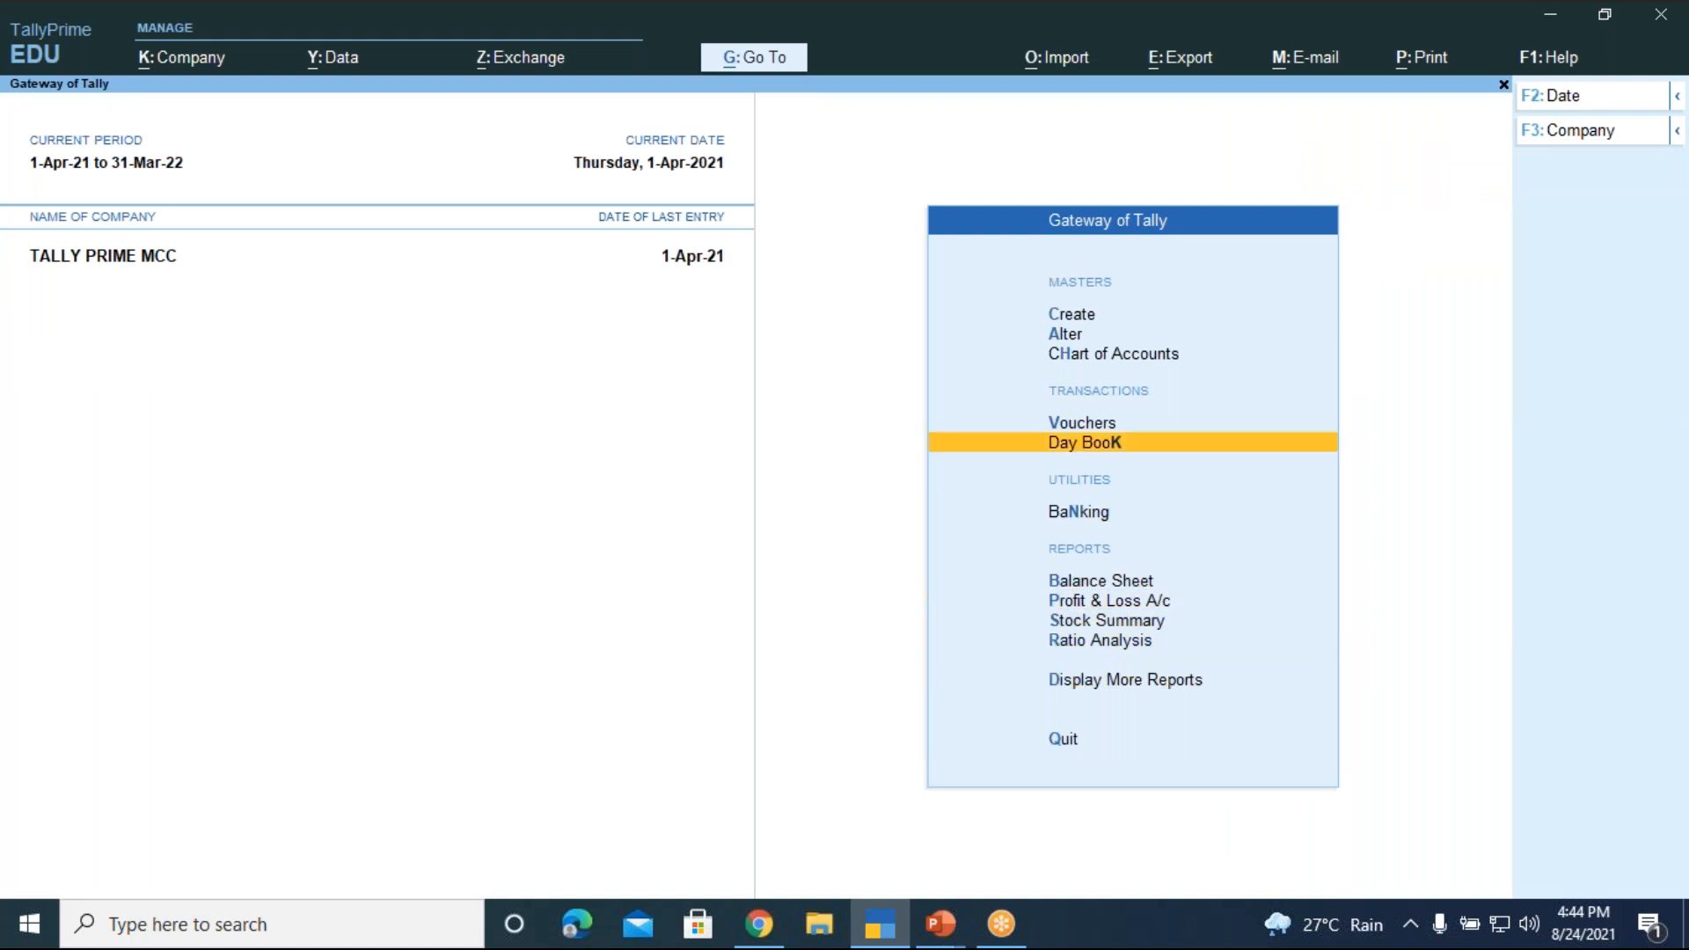
key("Return")
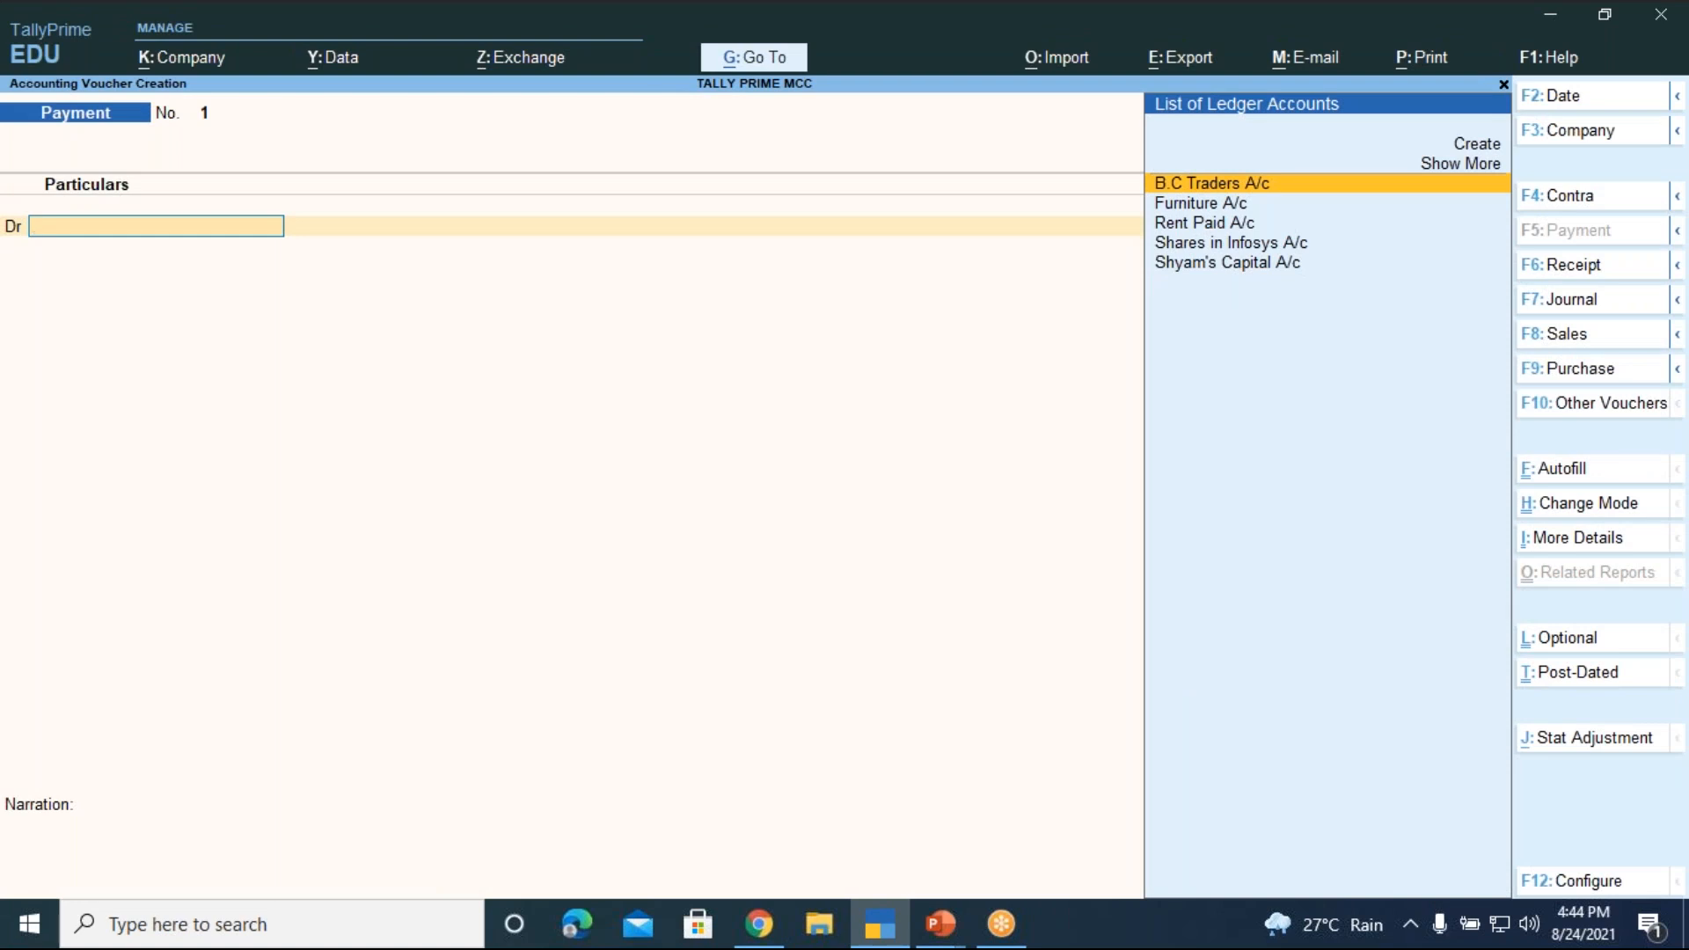
key("F4")
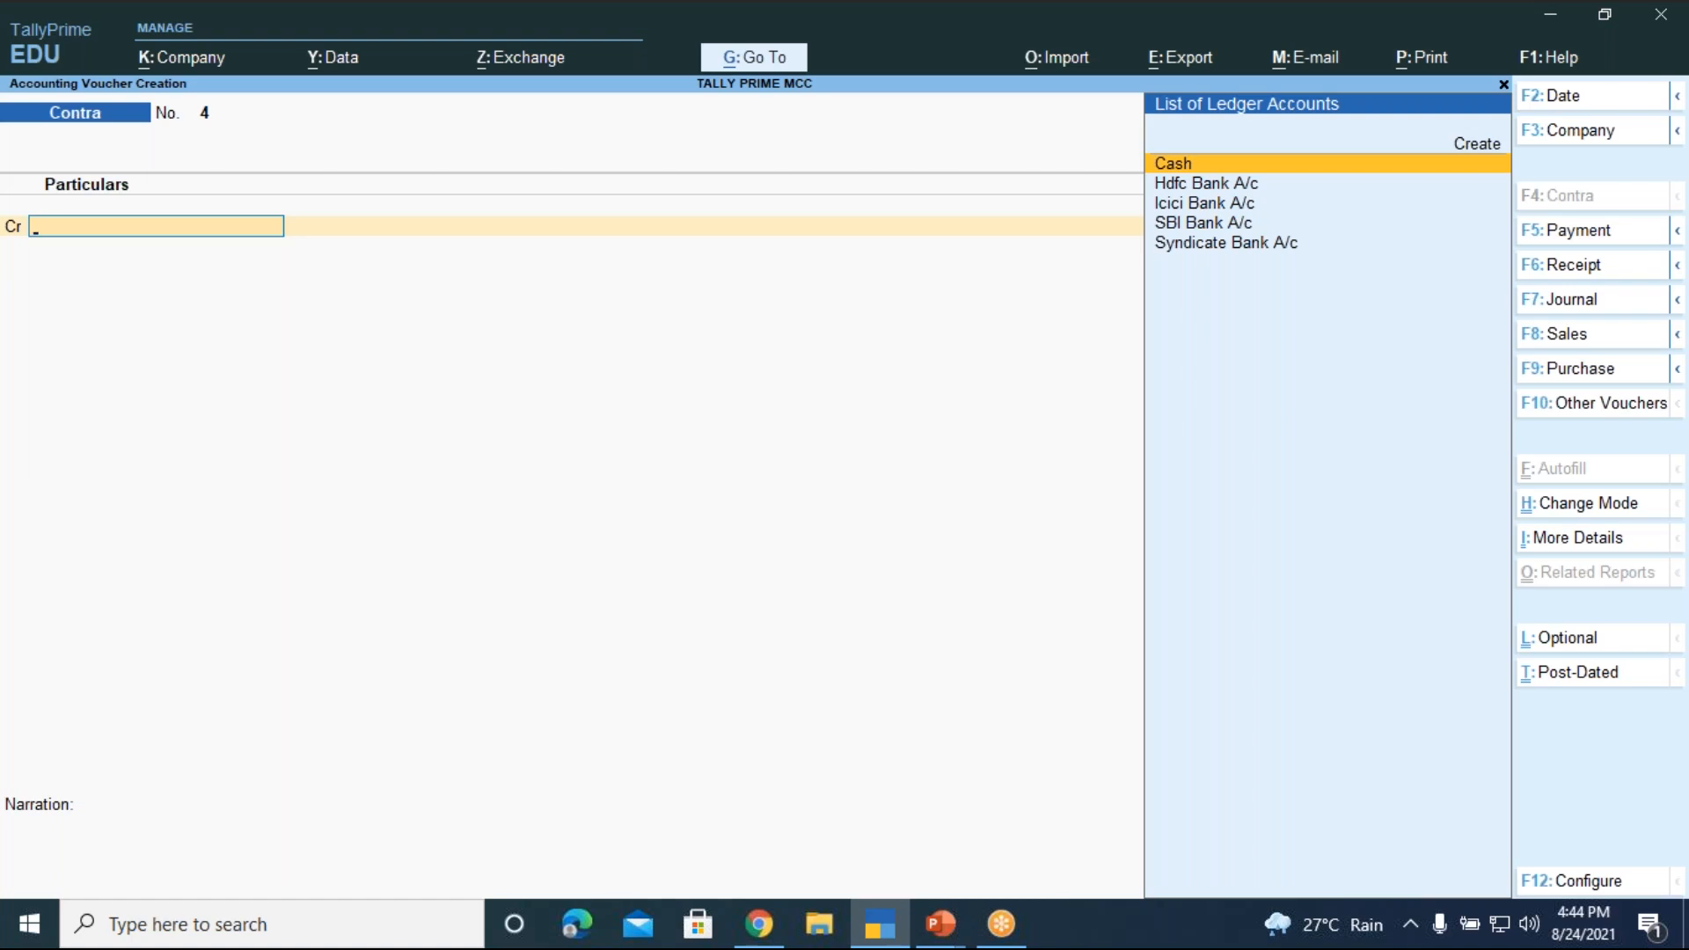
key("Escape")
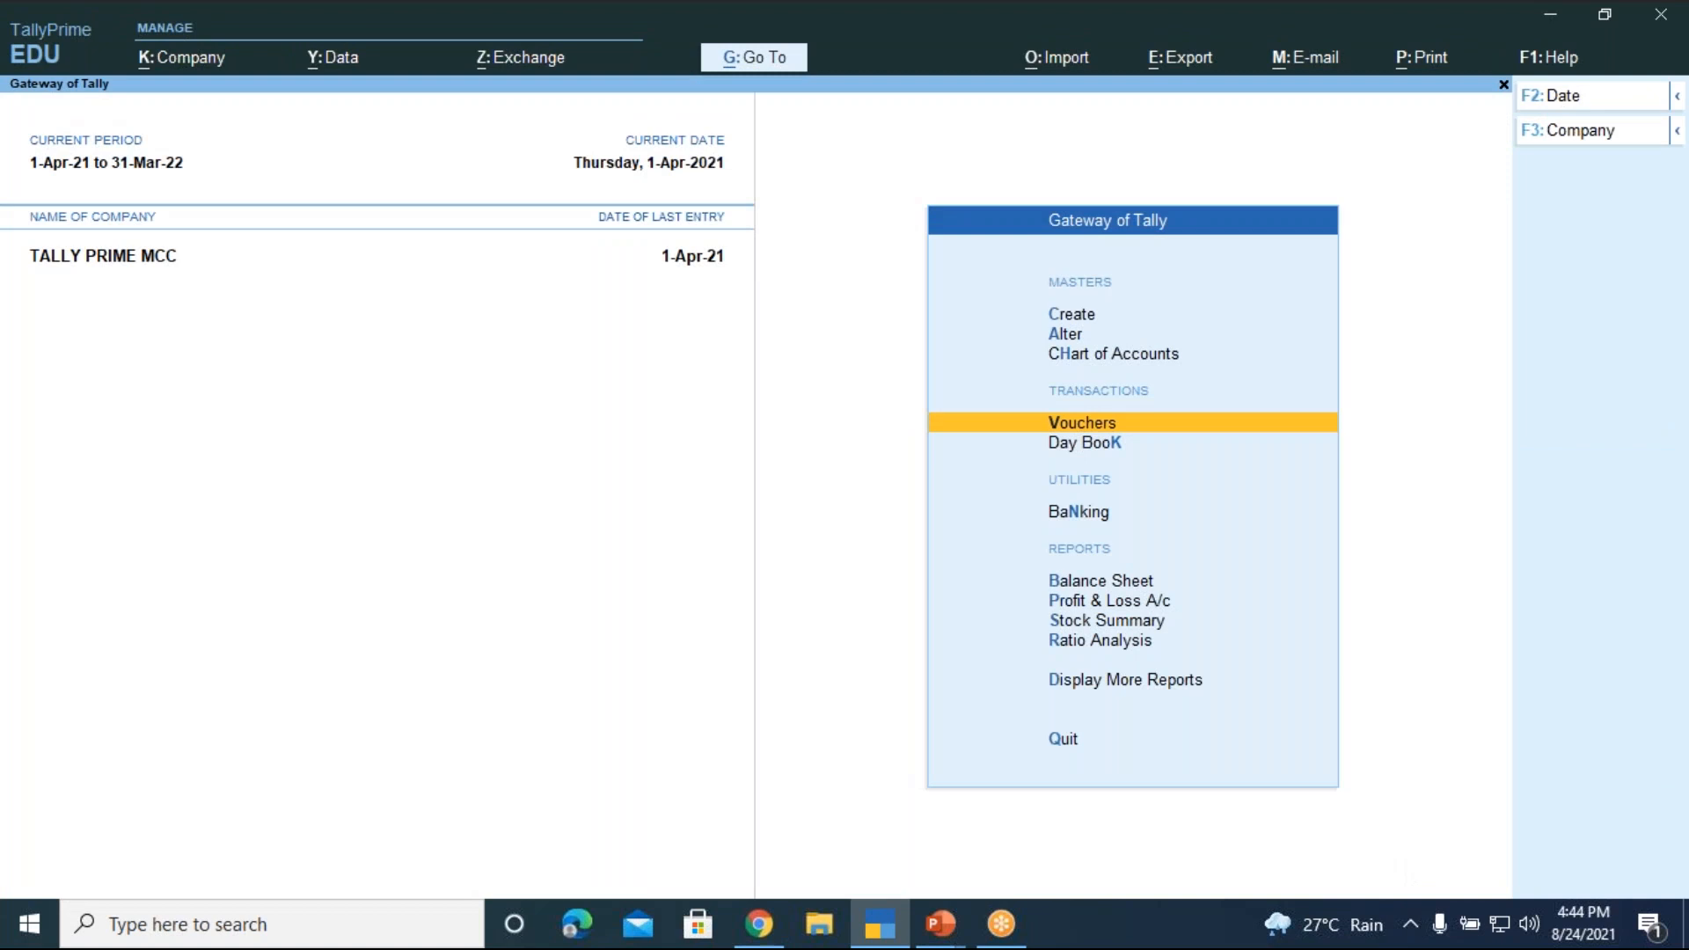
key("Up")
key("Up")
key("Up")
key("Return")
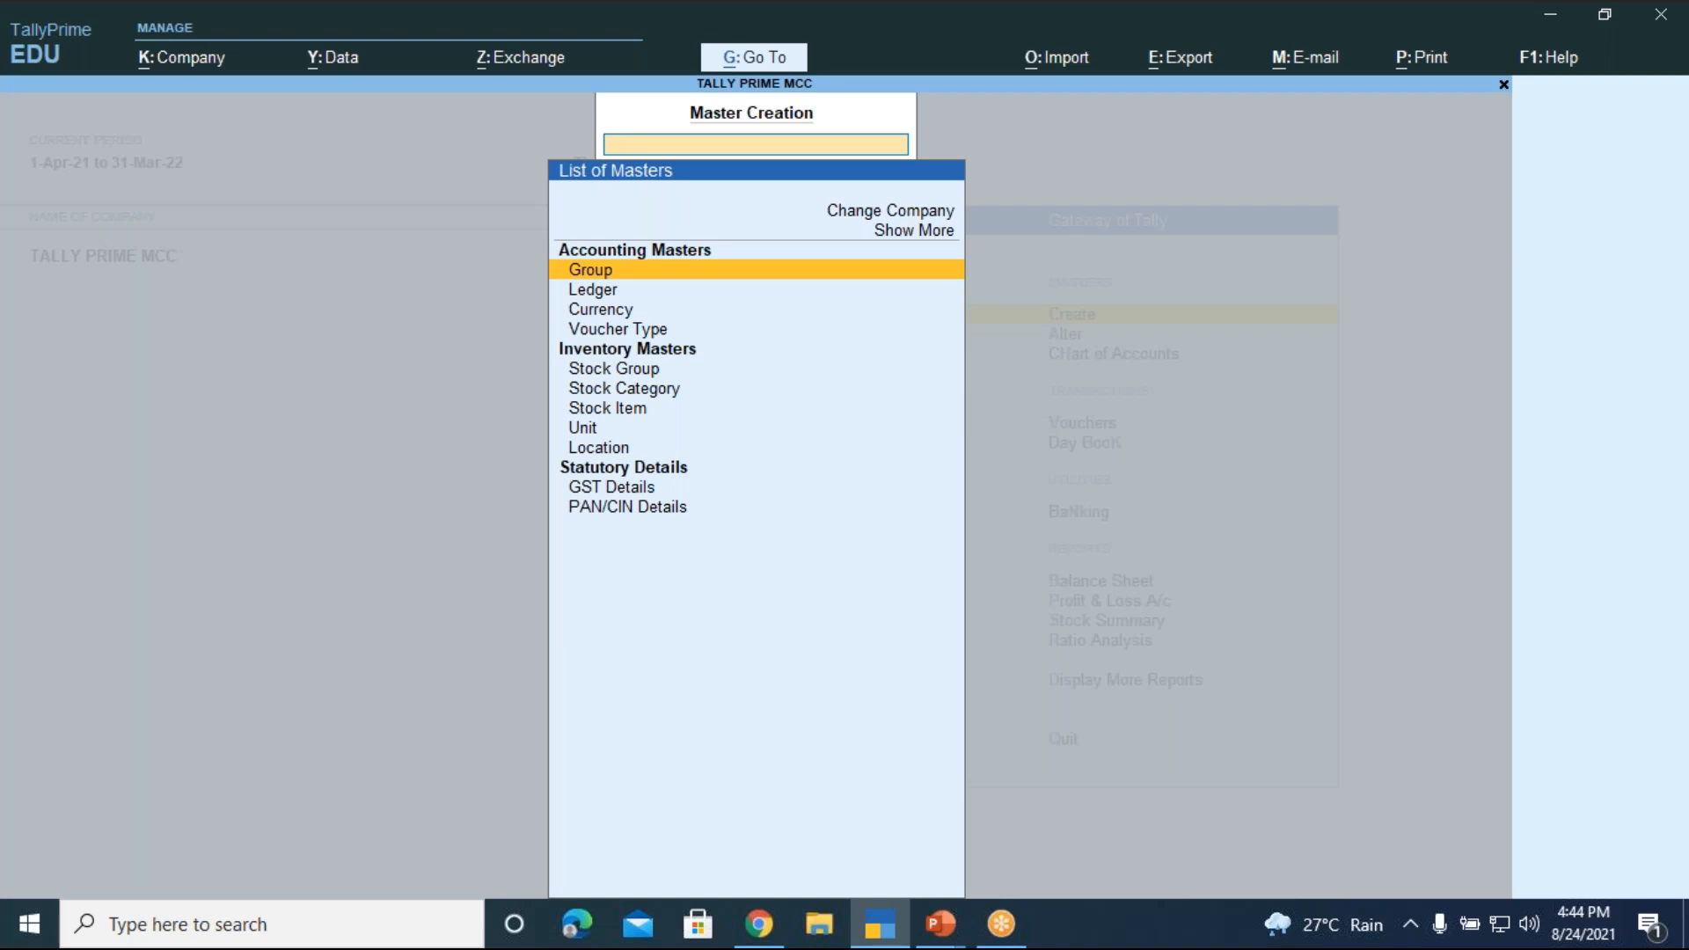
- Open a new Contra voucher using the Go To feature
key("alt+g")
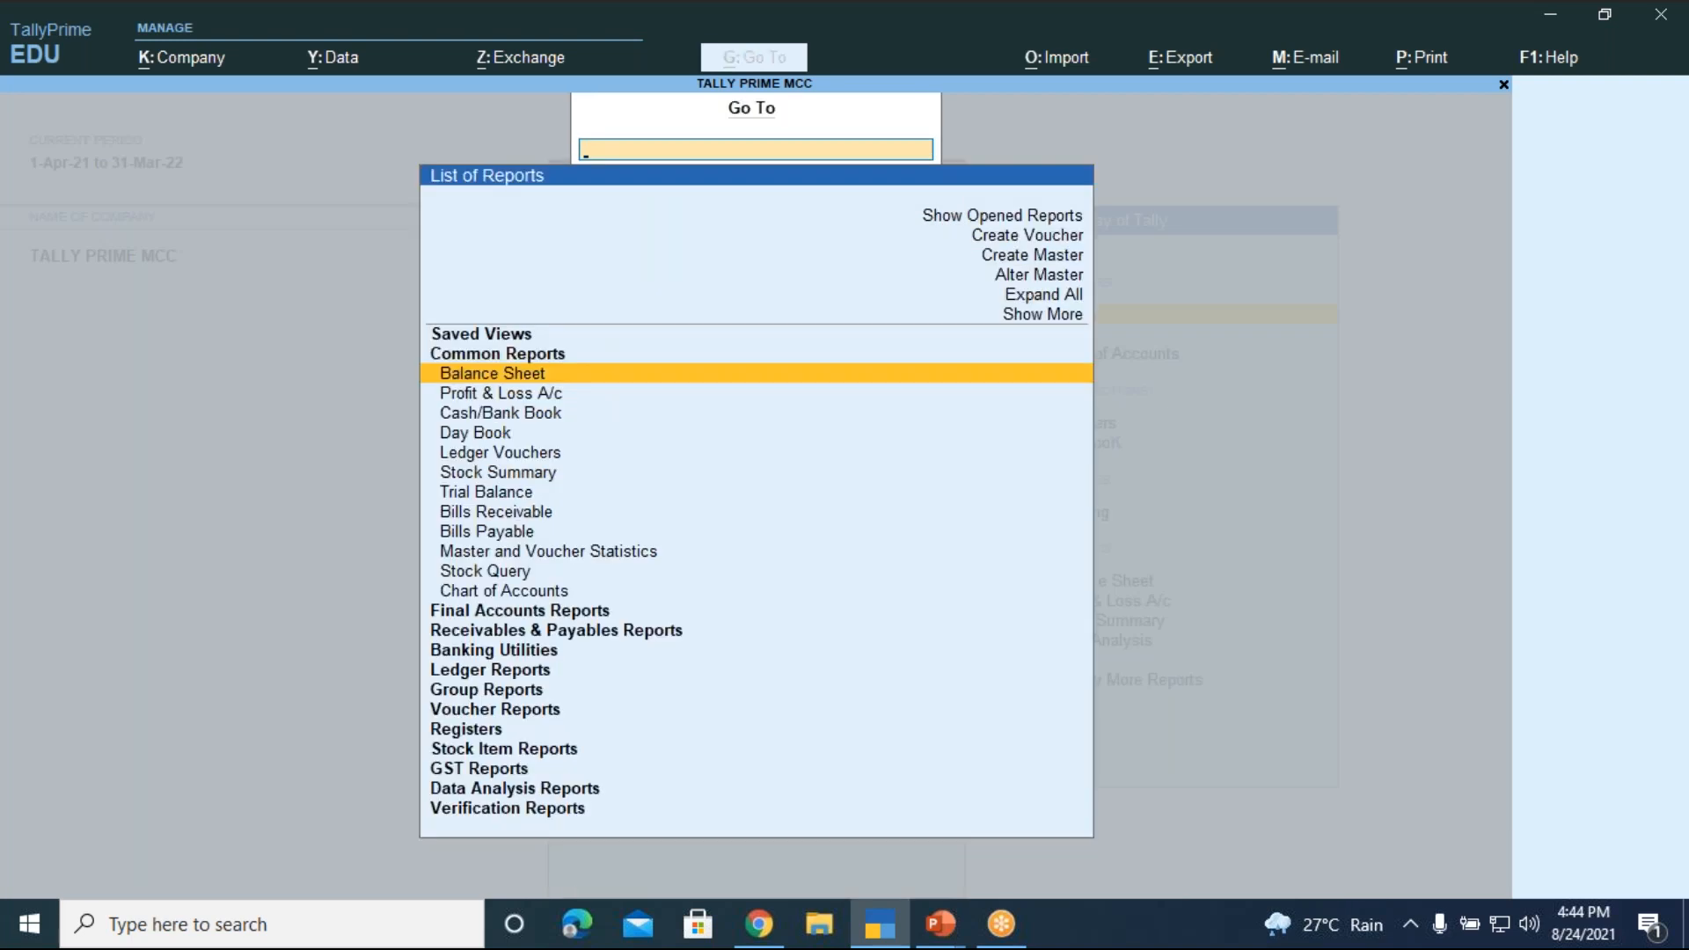
key("Up")
key("Up")
key("Up")
key("Up")
key("Up")
key("Up")
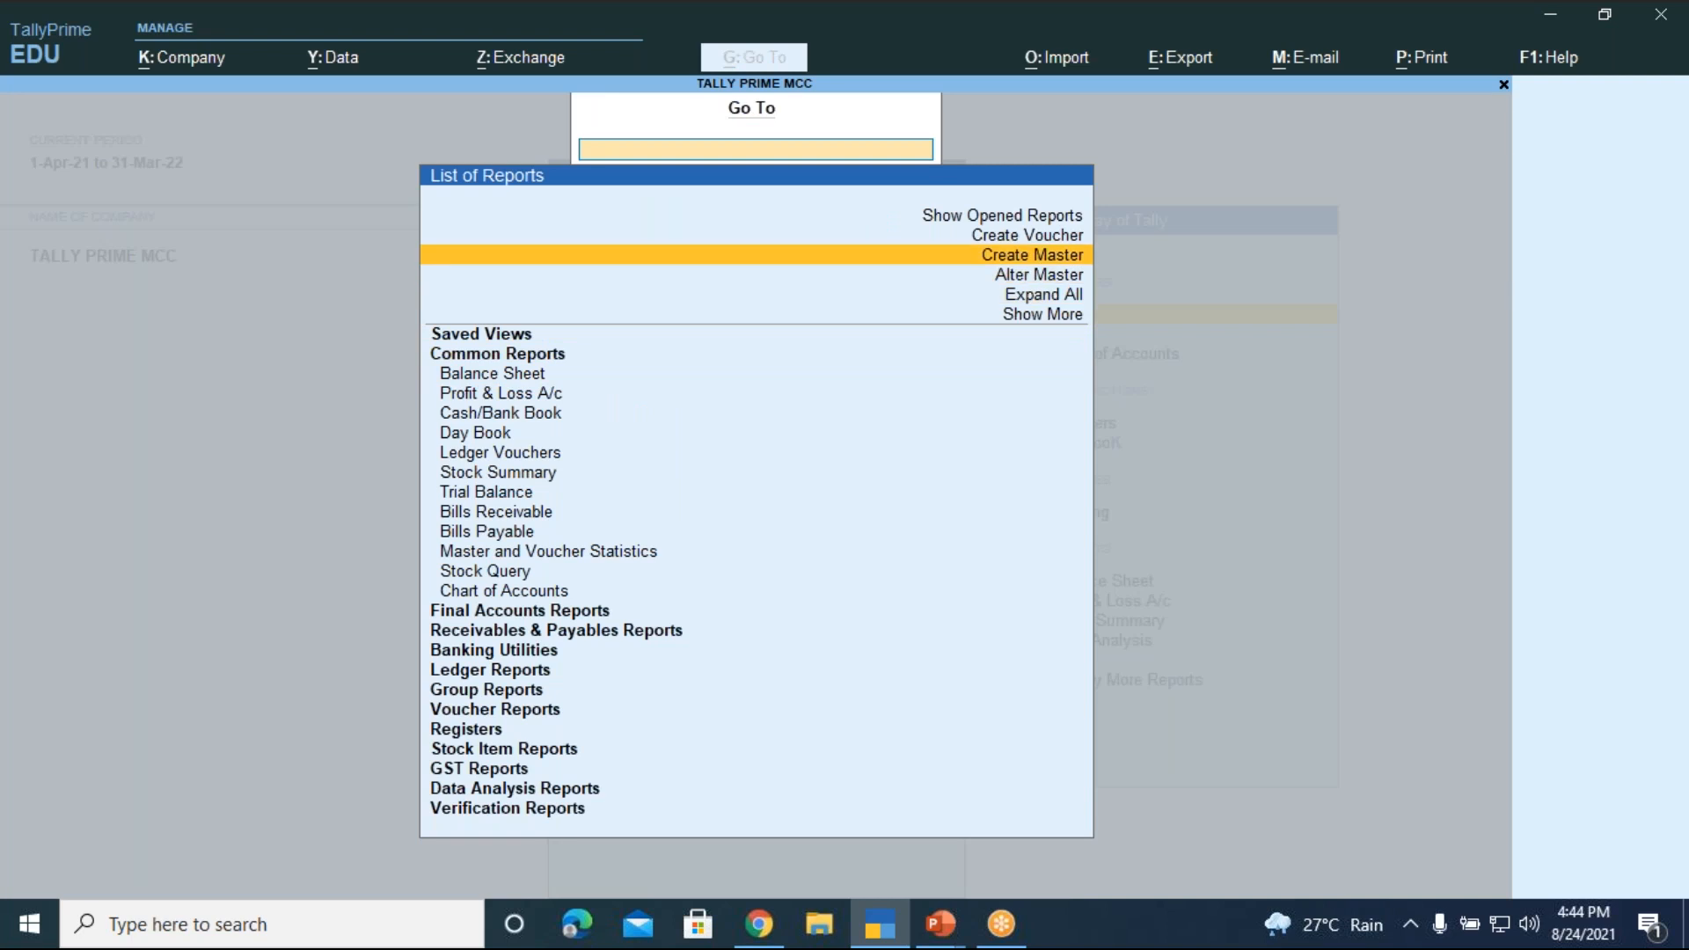
key("Up")
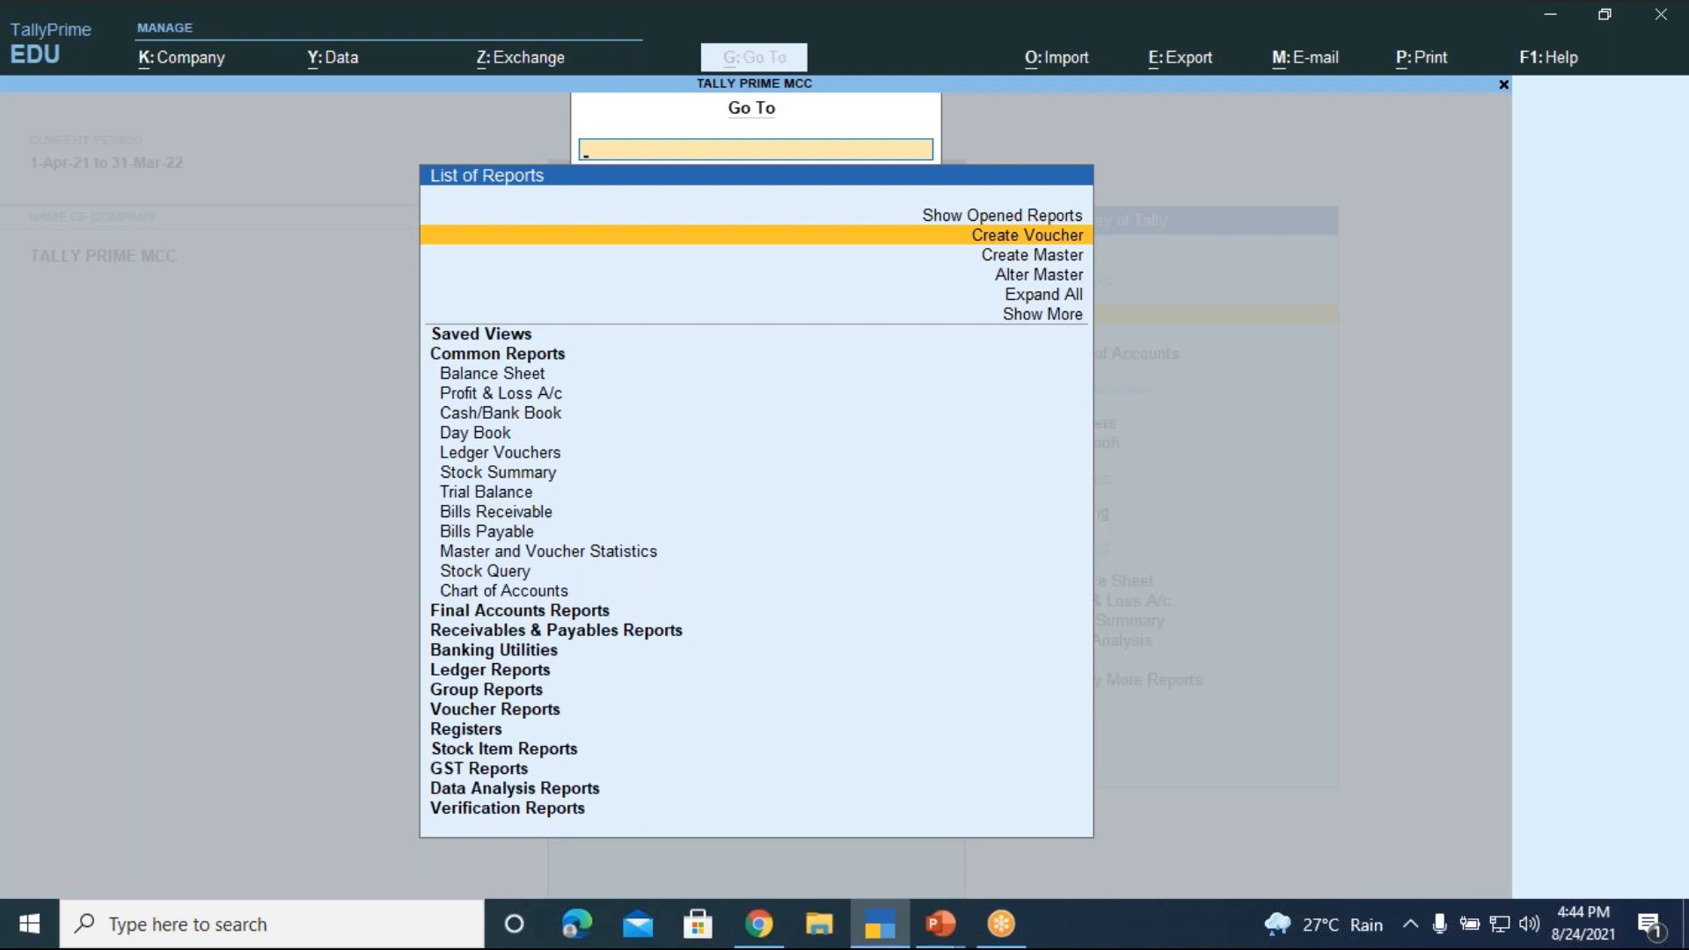
key("Return")
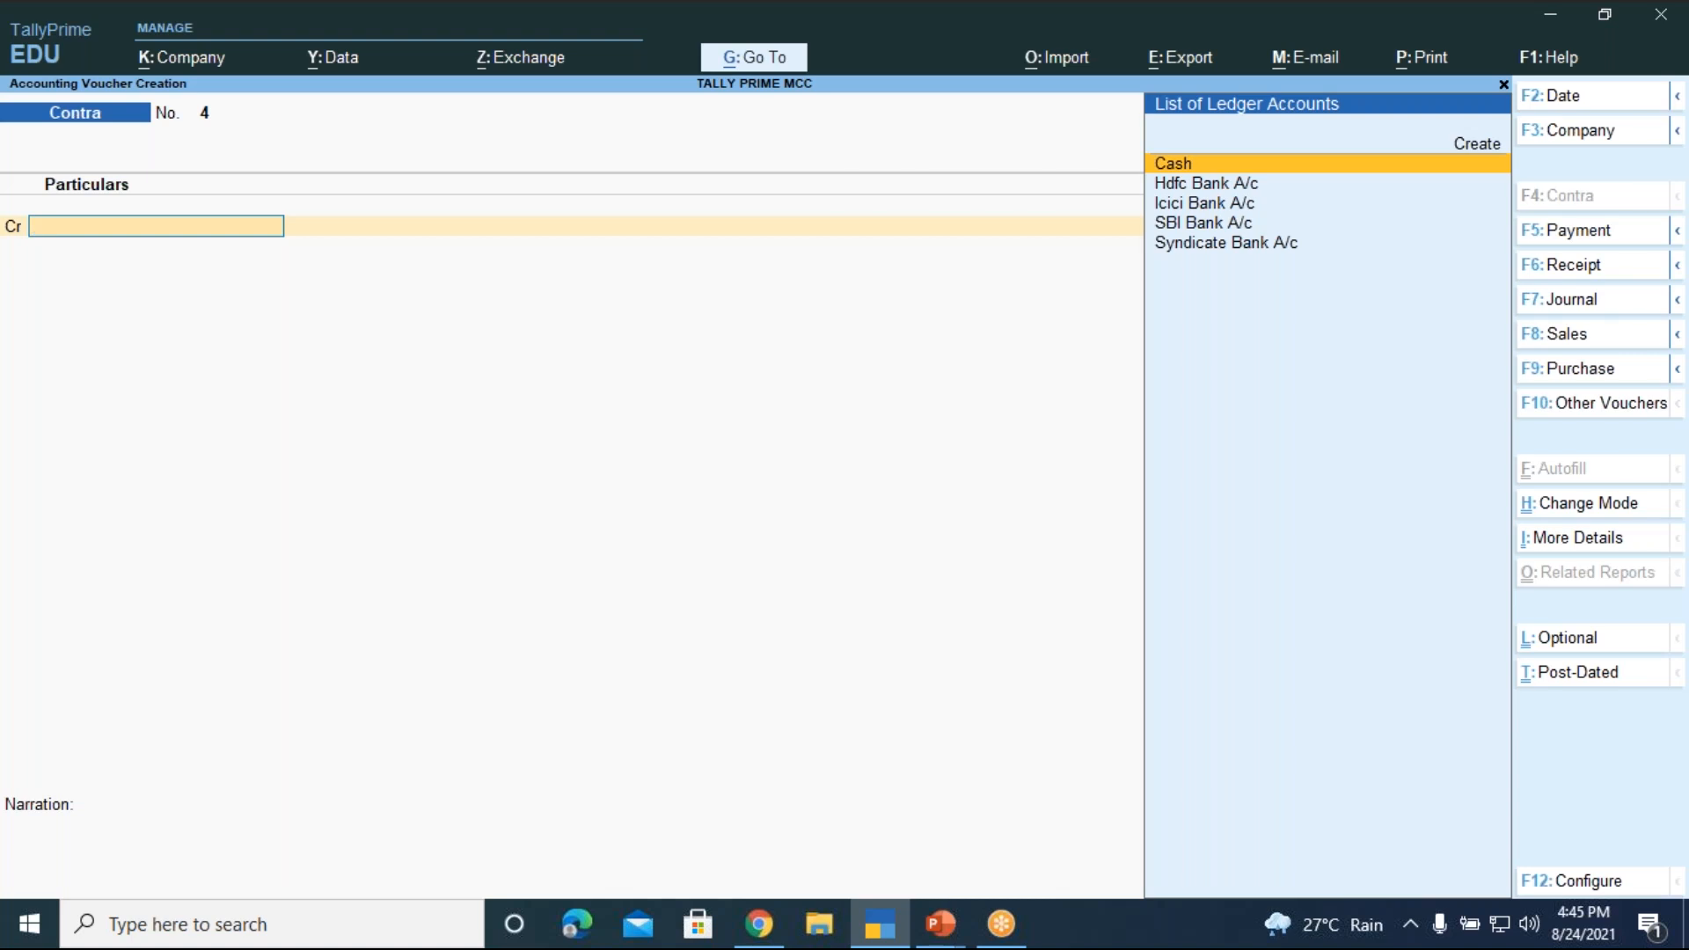
- Credit Hdfc Bank A/c with 10,000 in the Contra voucher
key("Down")
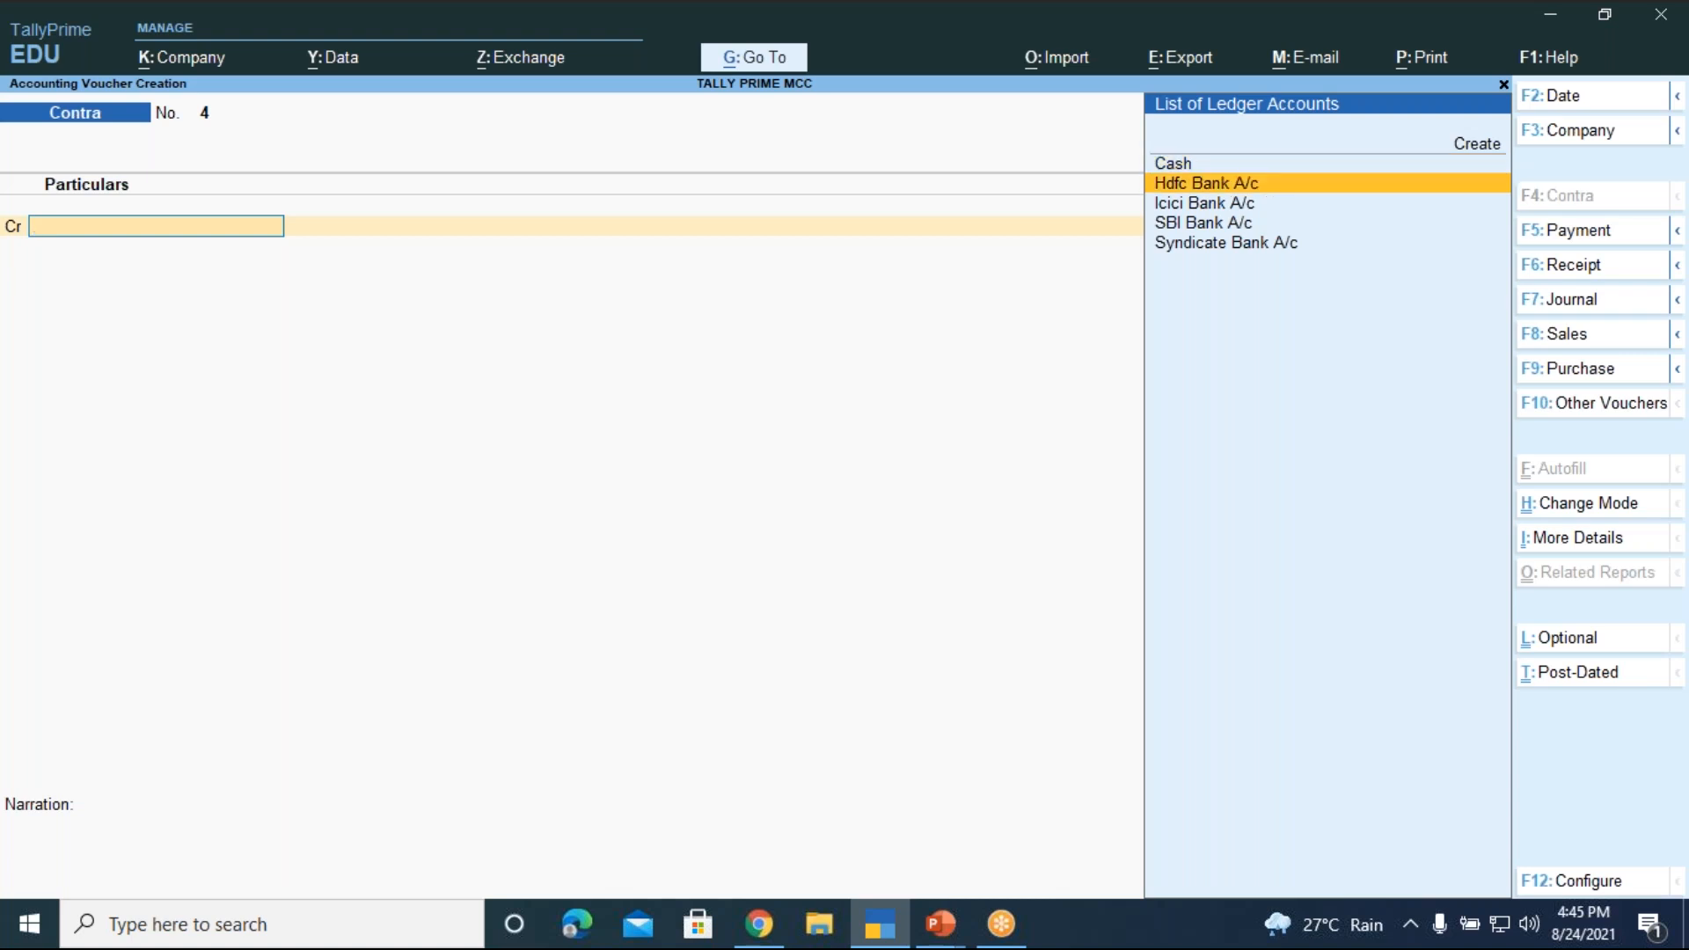
key("Return")
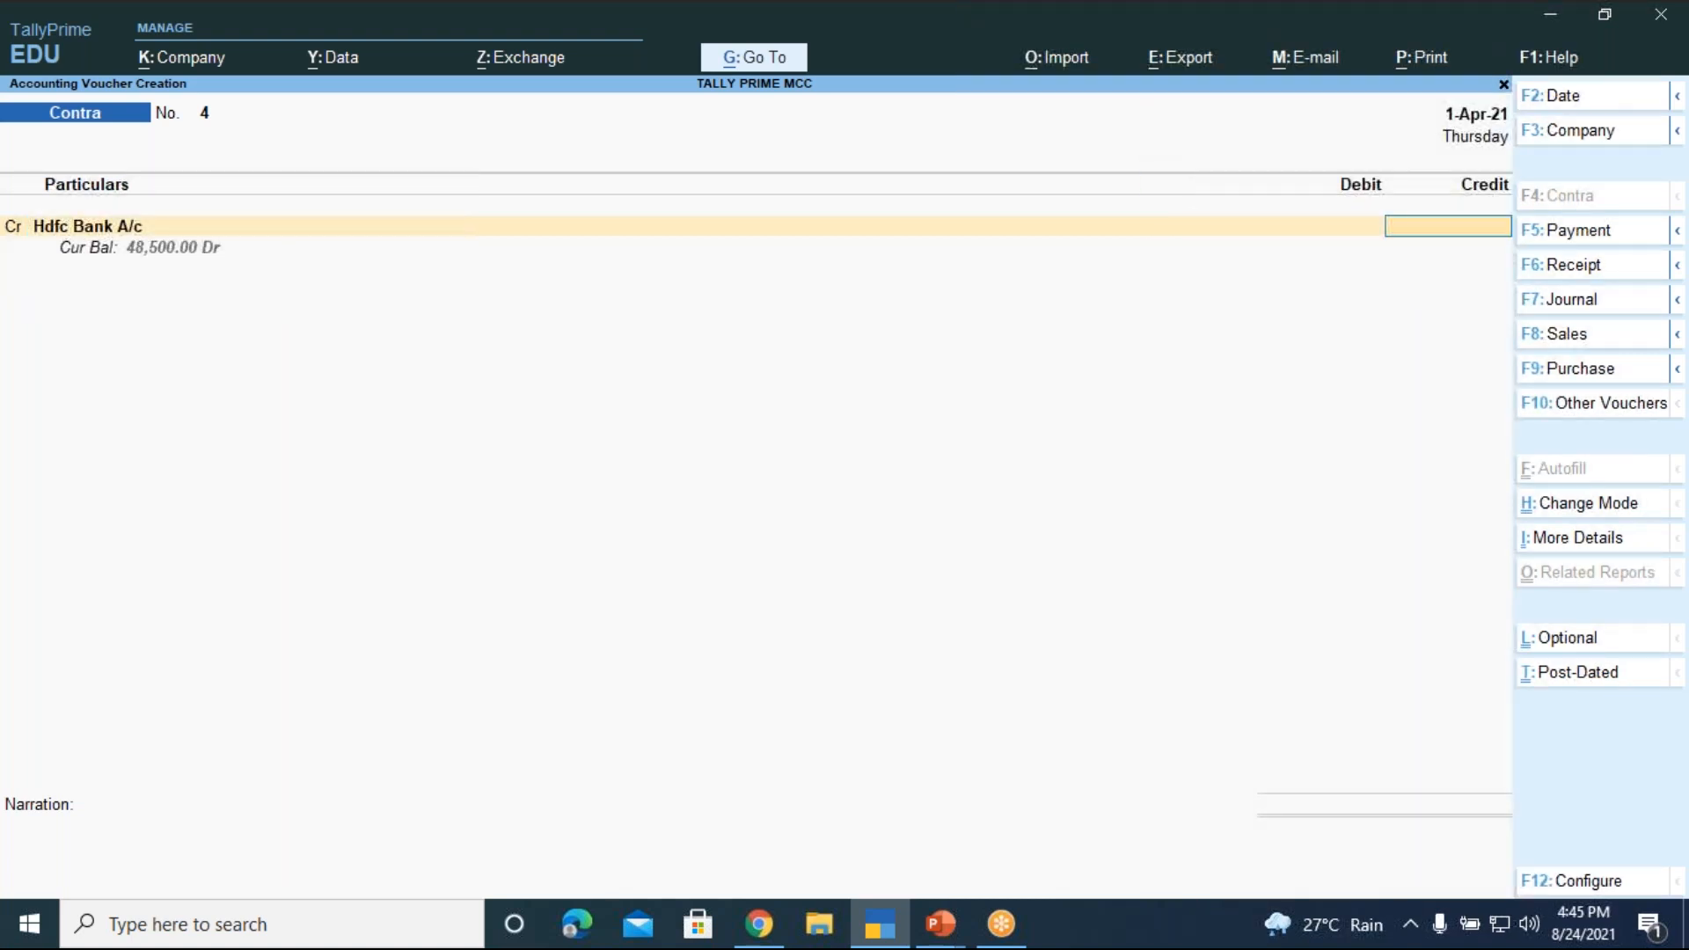
type("10000")
key("Return")
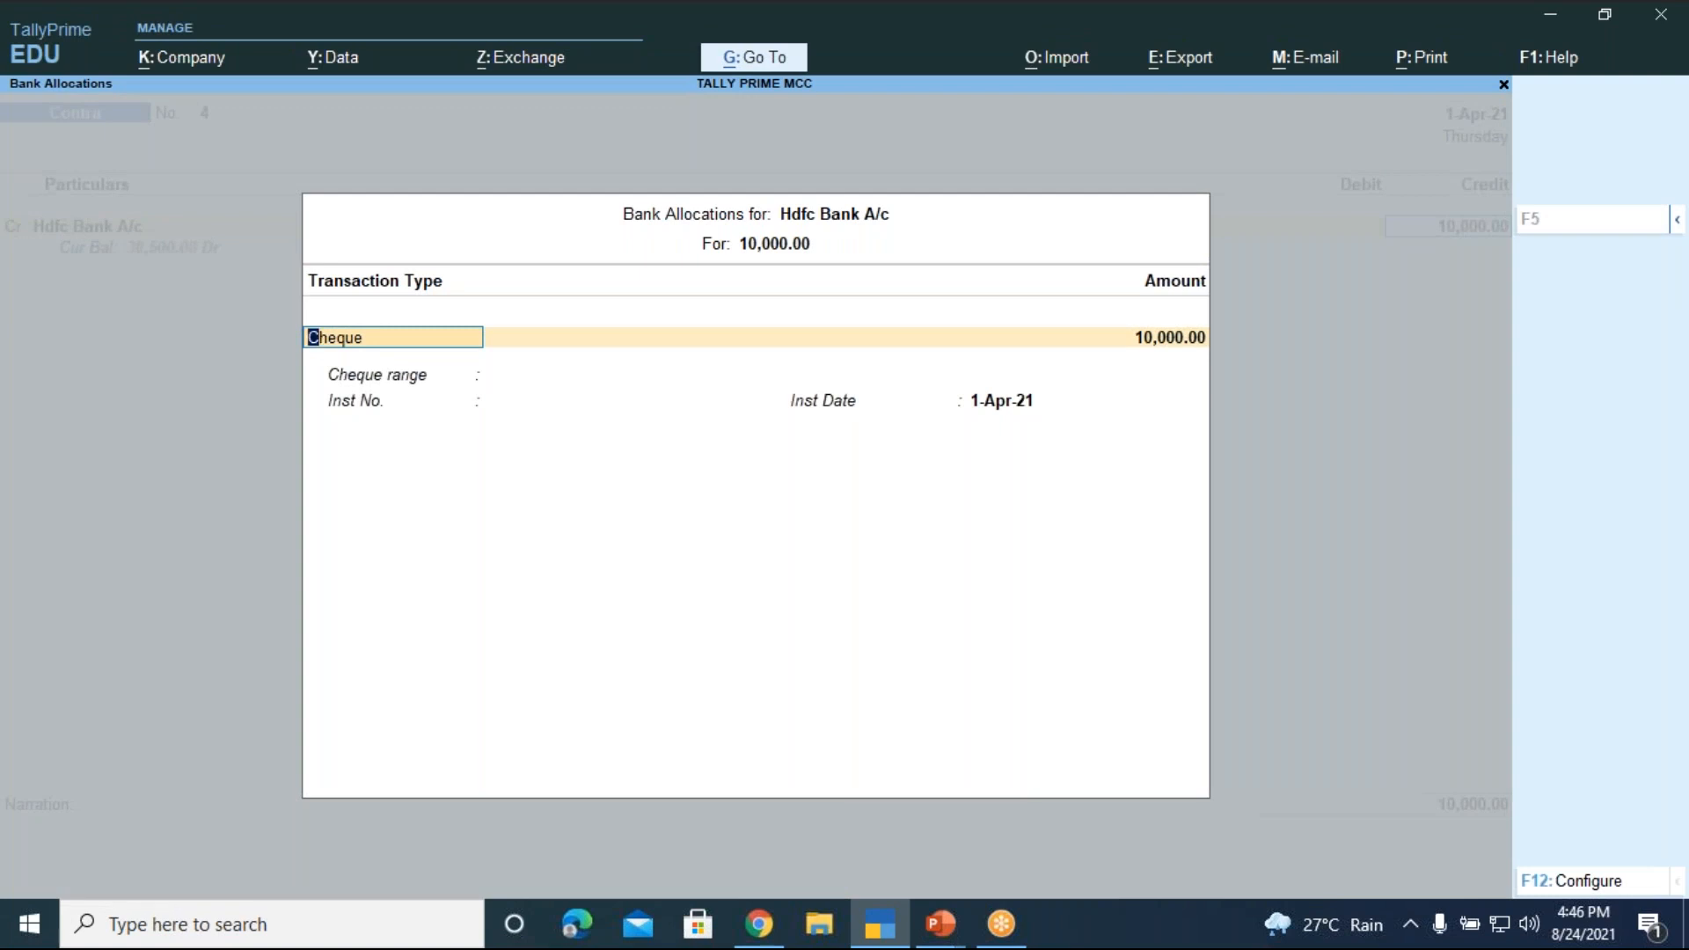
- Allocate the Hdfc Bank A/c credit of 10,000 as an ATM transaction, leaving Inst No. blank and keeping the instrument date 1-Apr-21
key("BackSpace")
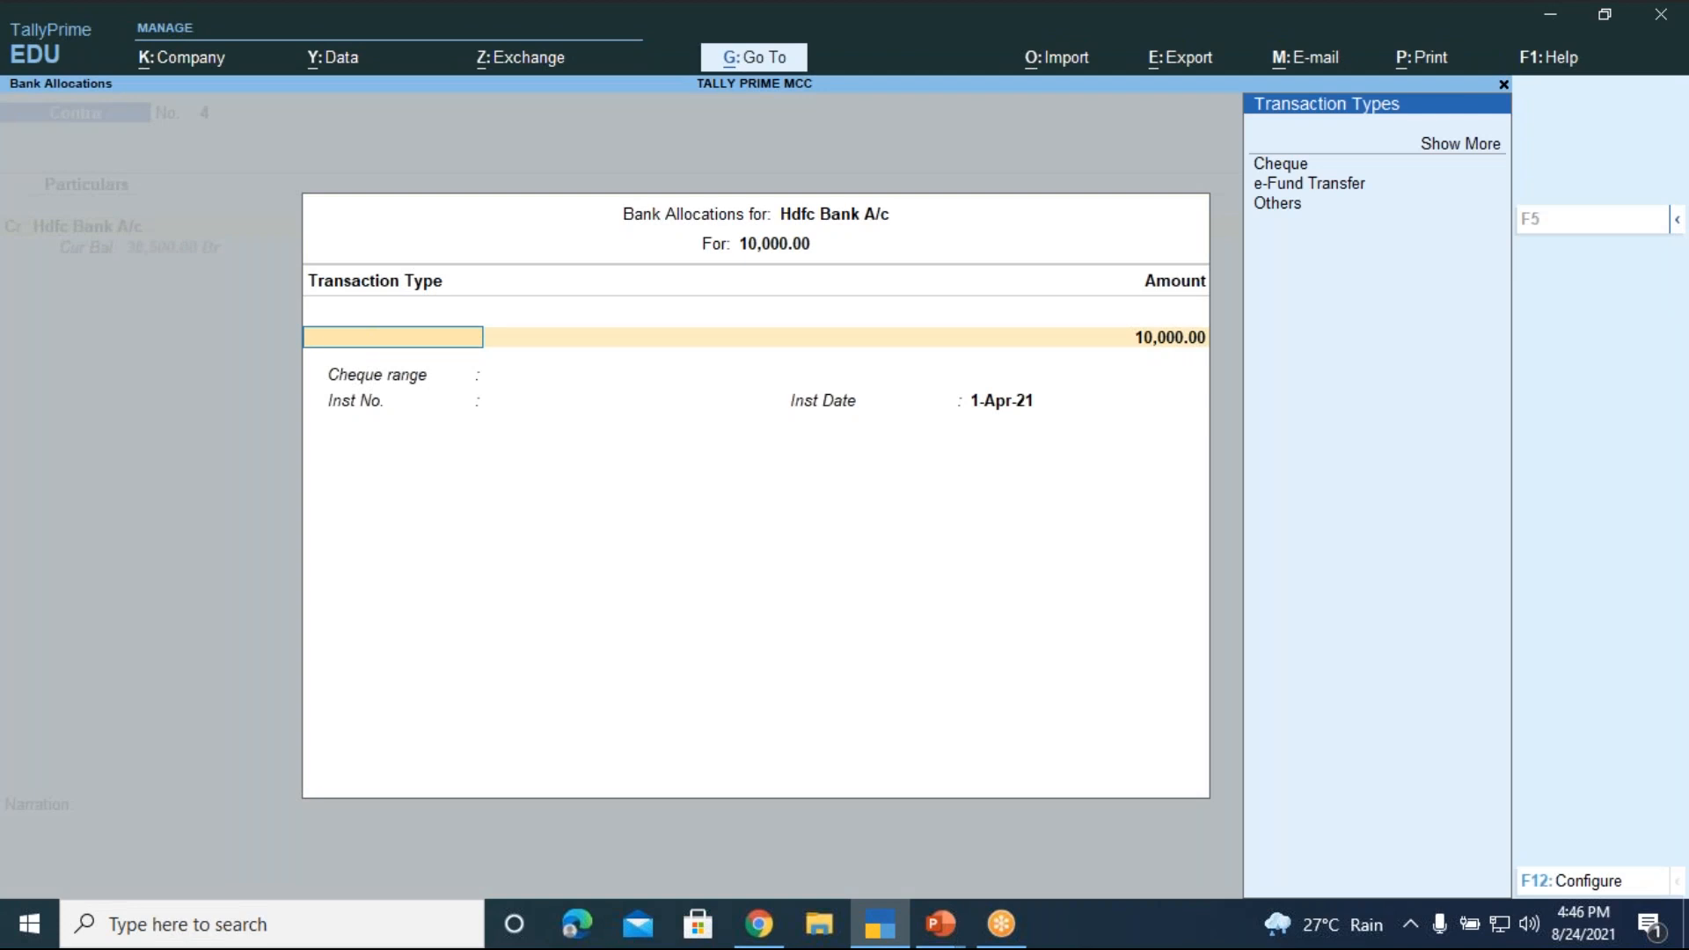
key("Up")
key("Up")
key("Up")
key("Up")
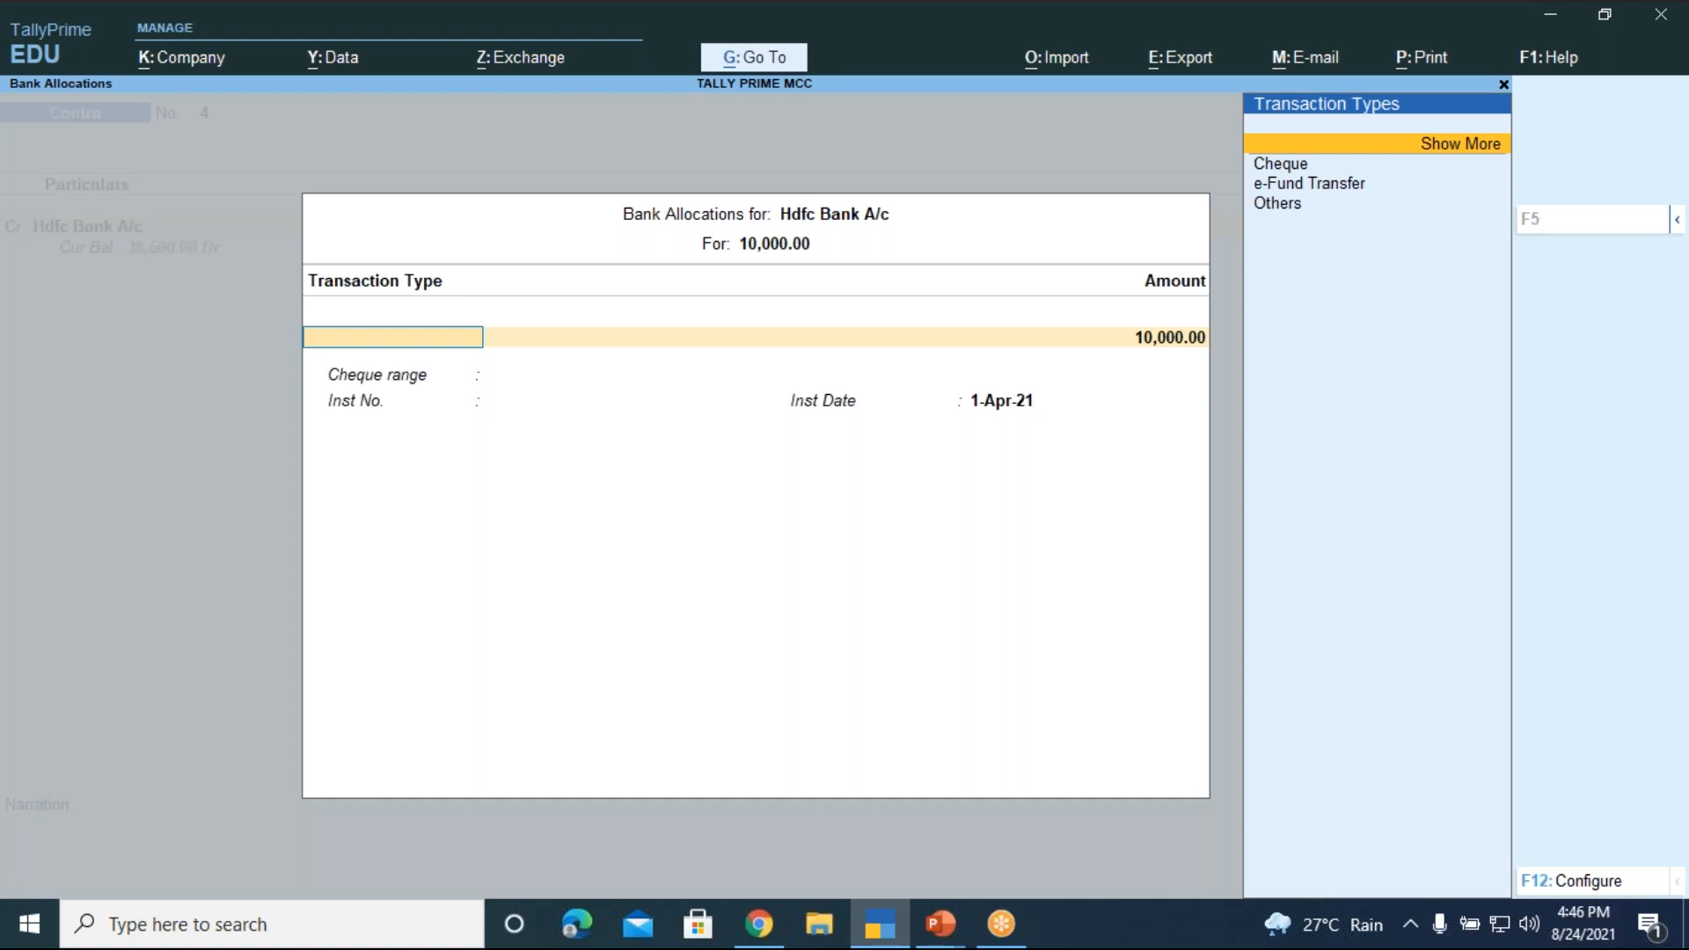
key("Return")
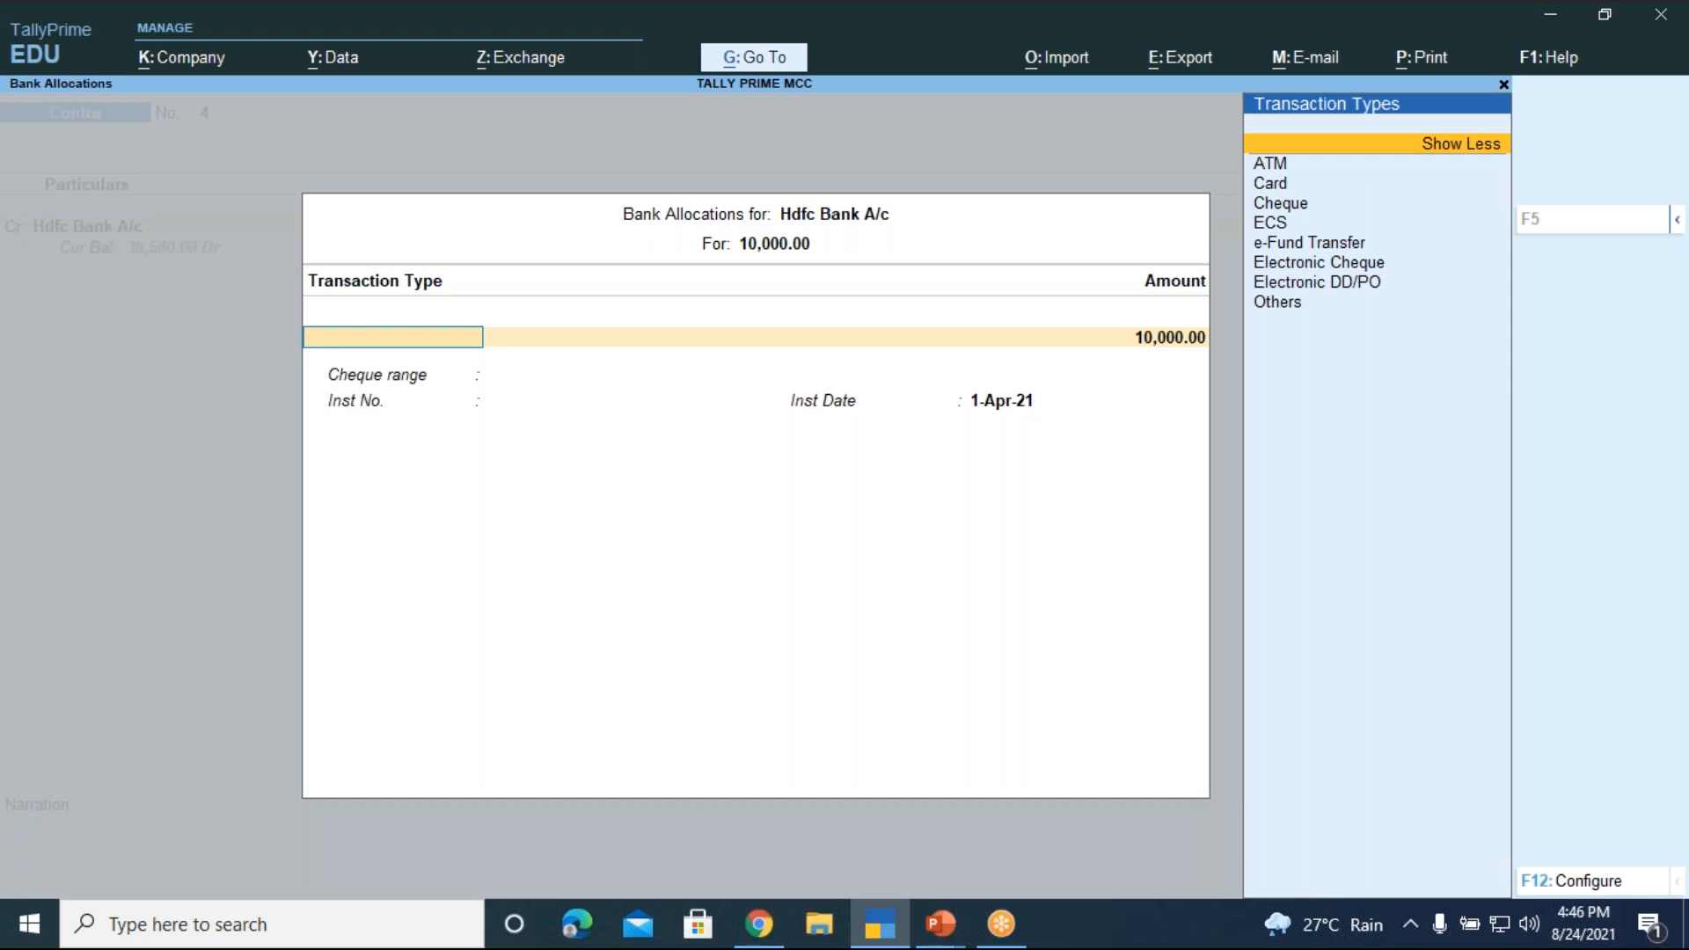
key("Down")
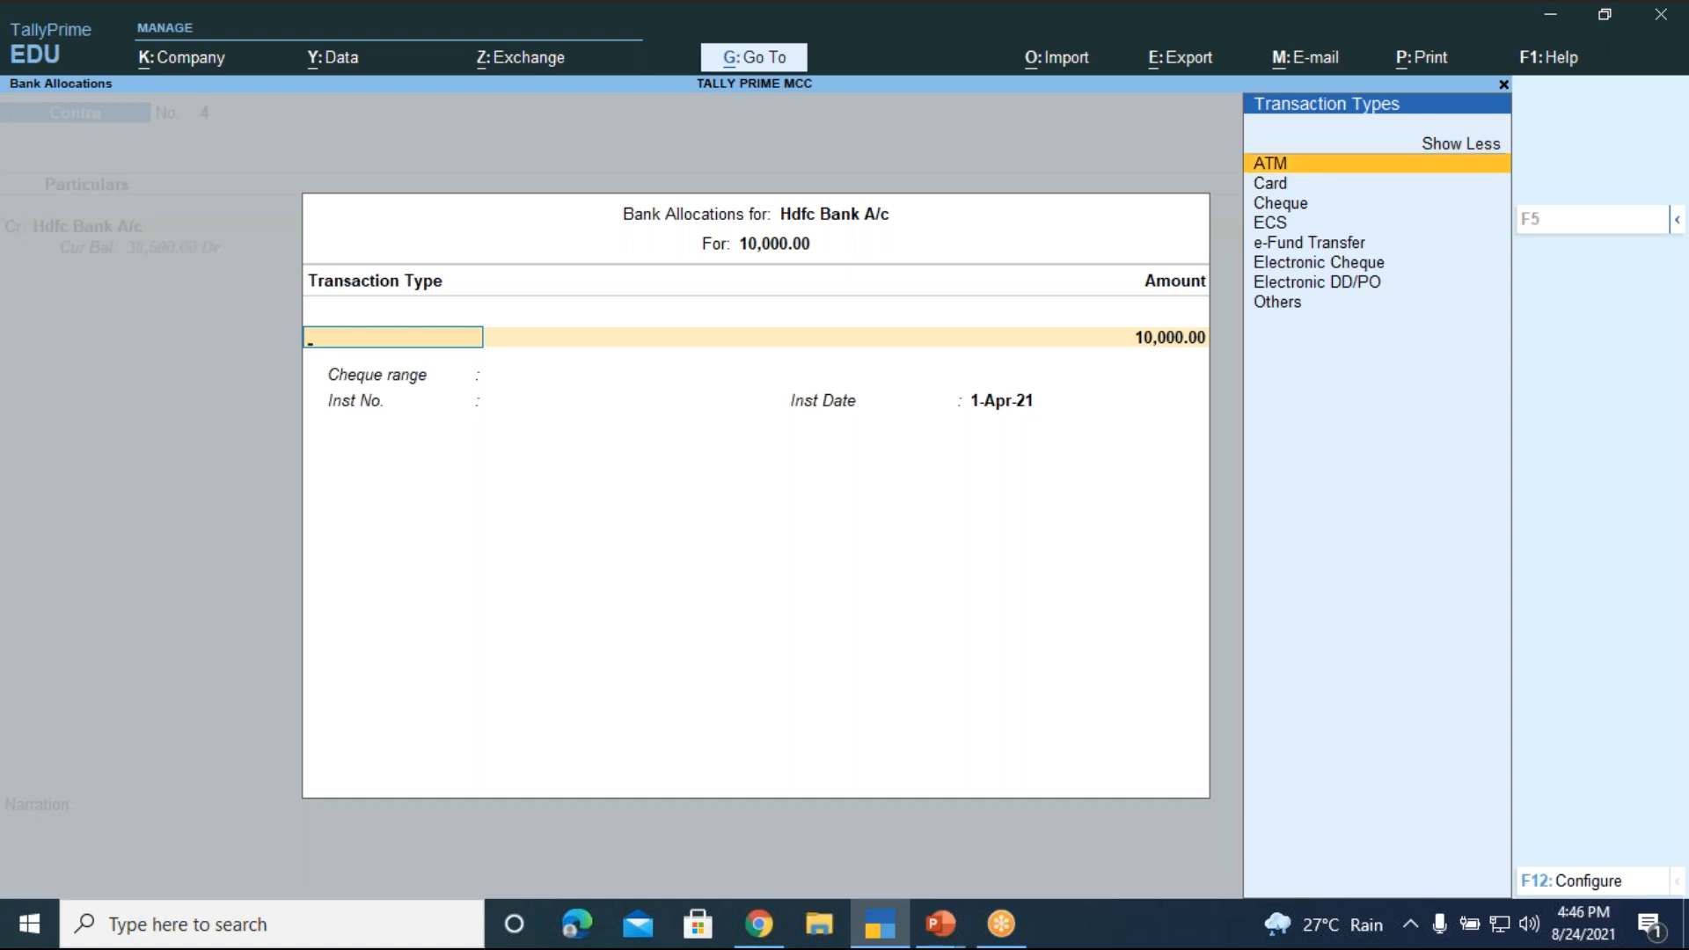
key("Return")
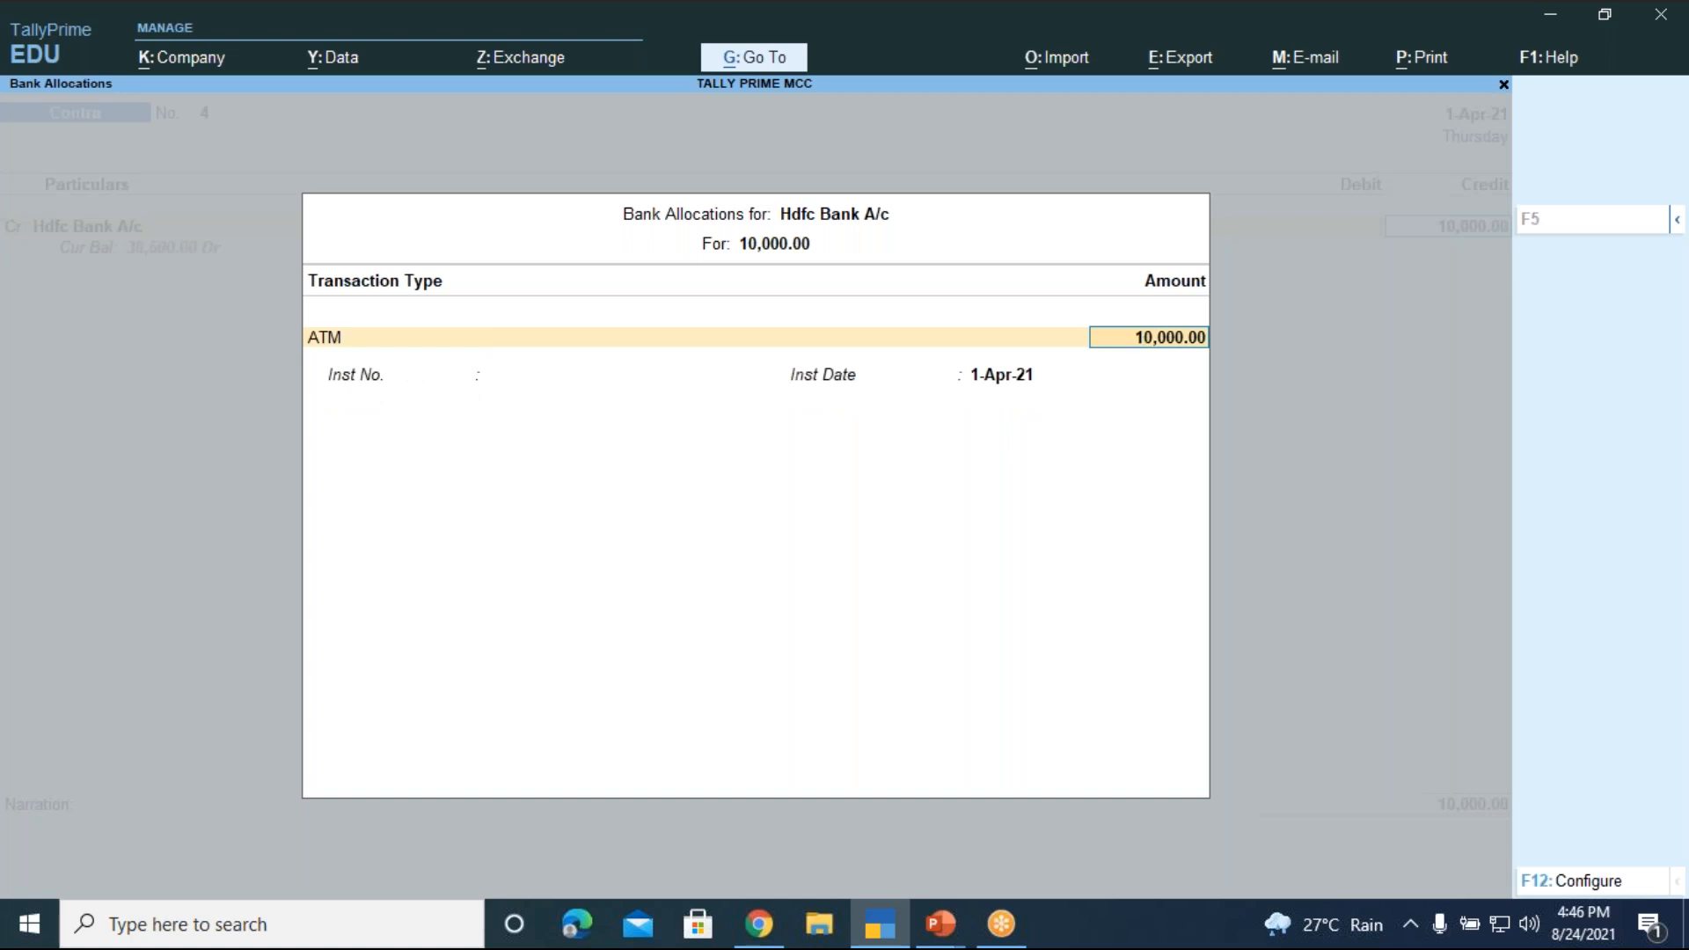
key("Return")
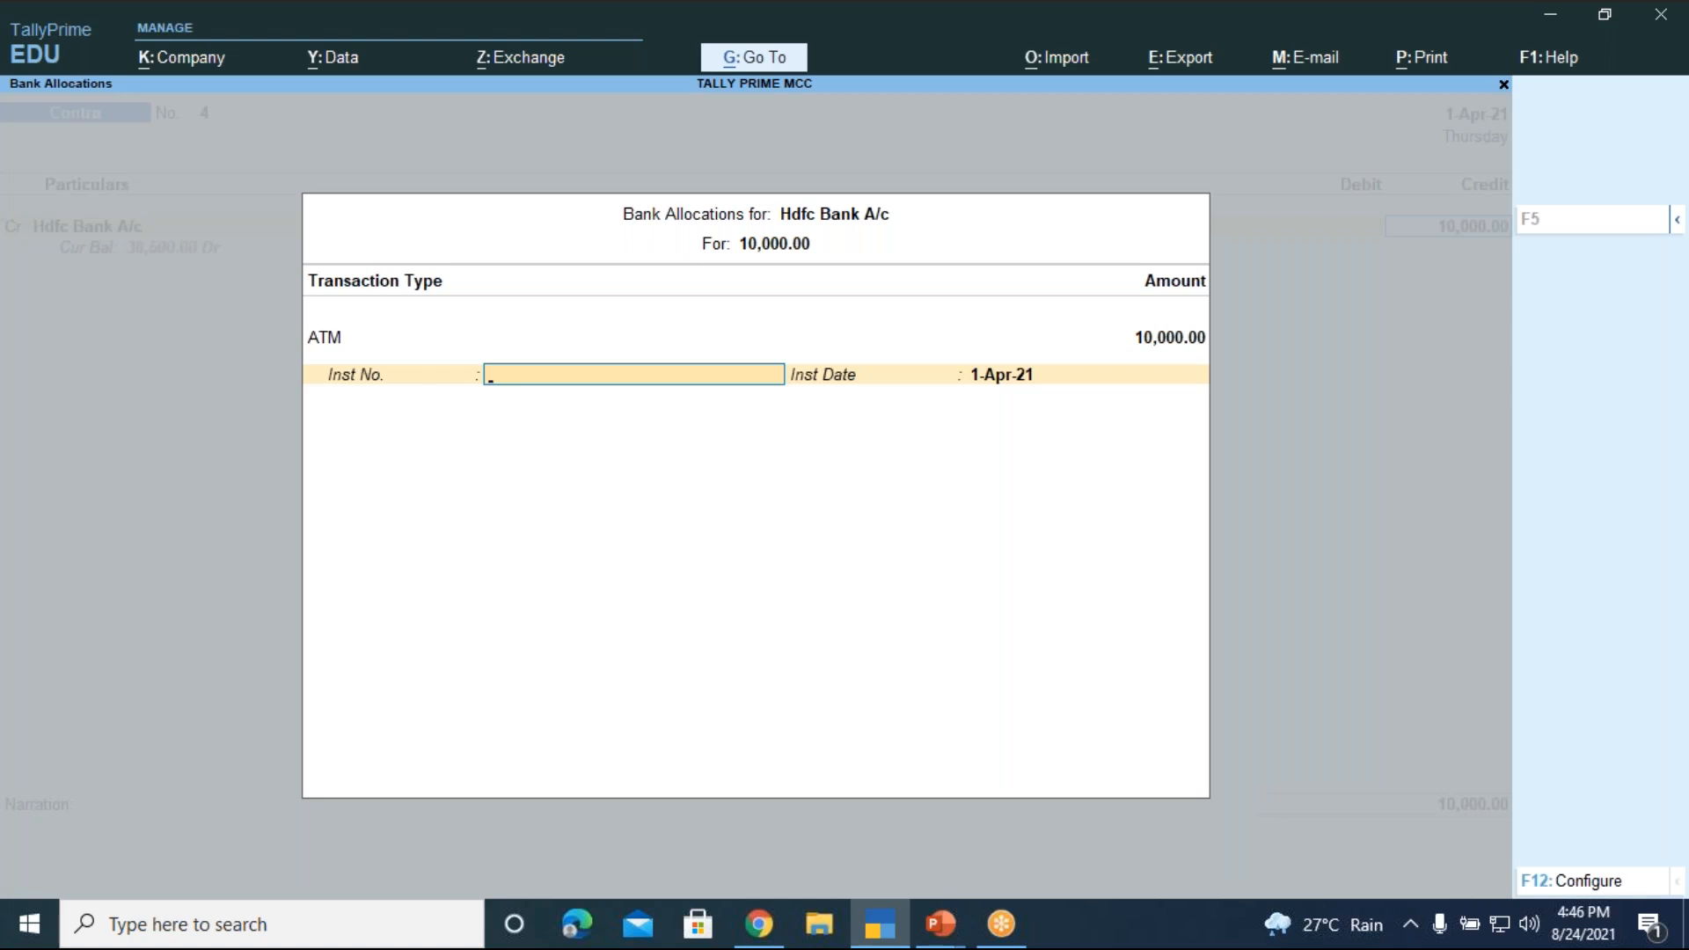
left_click(1025, 374)
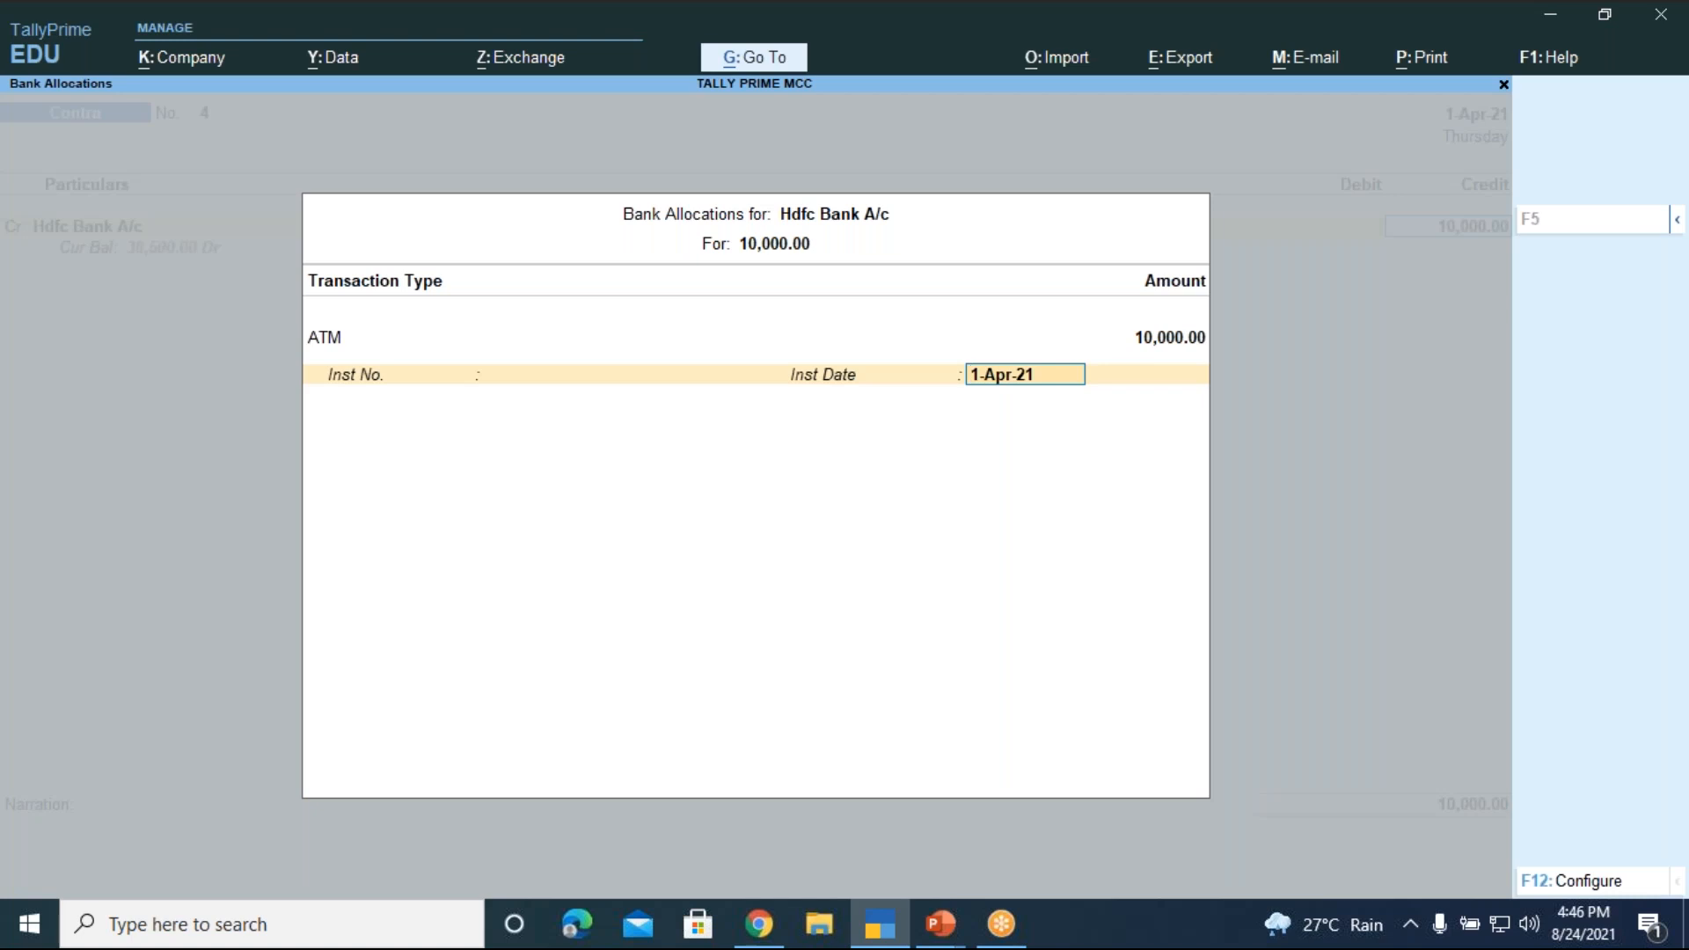
key("Return")
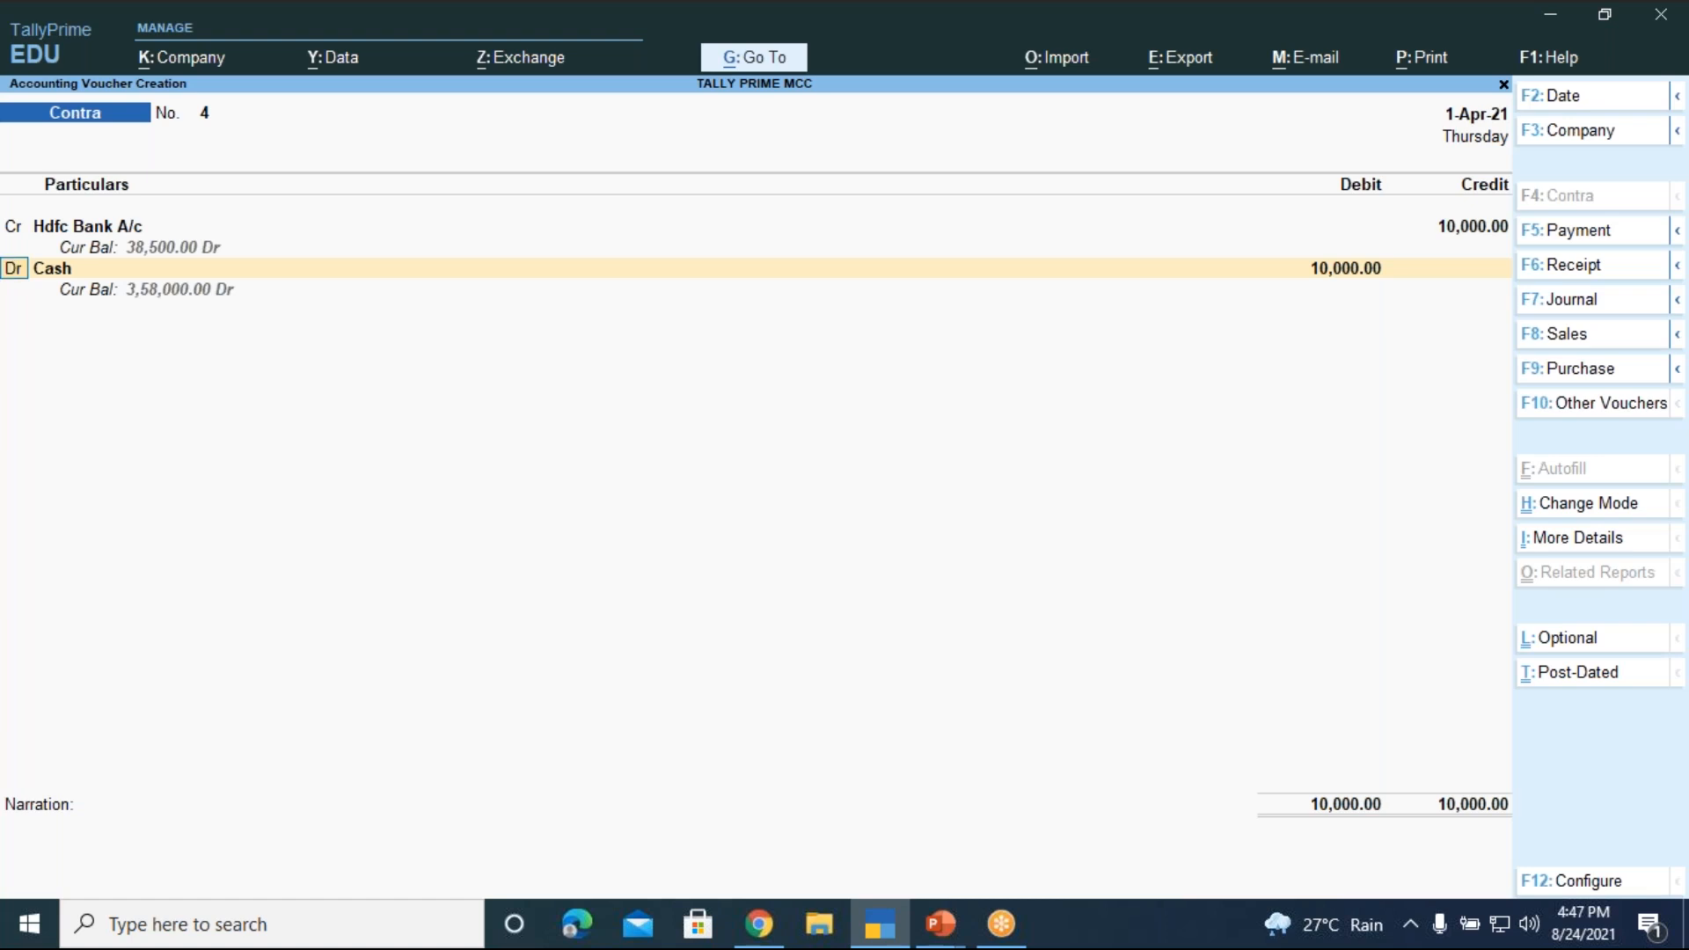
- Change the second entry to a credit and credit Syndicate Bank A/c with 10,000
type("cr")
key("Return")
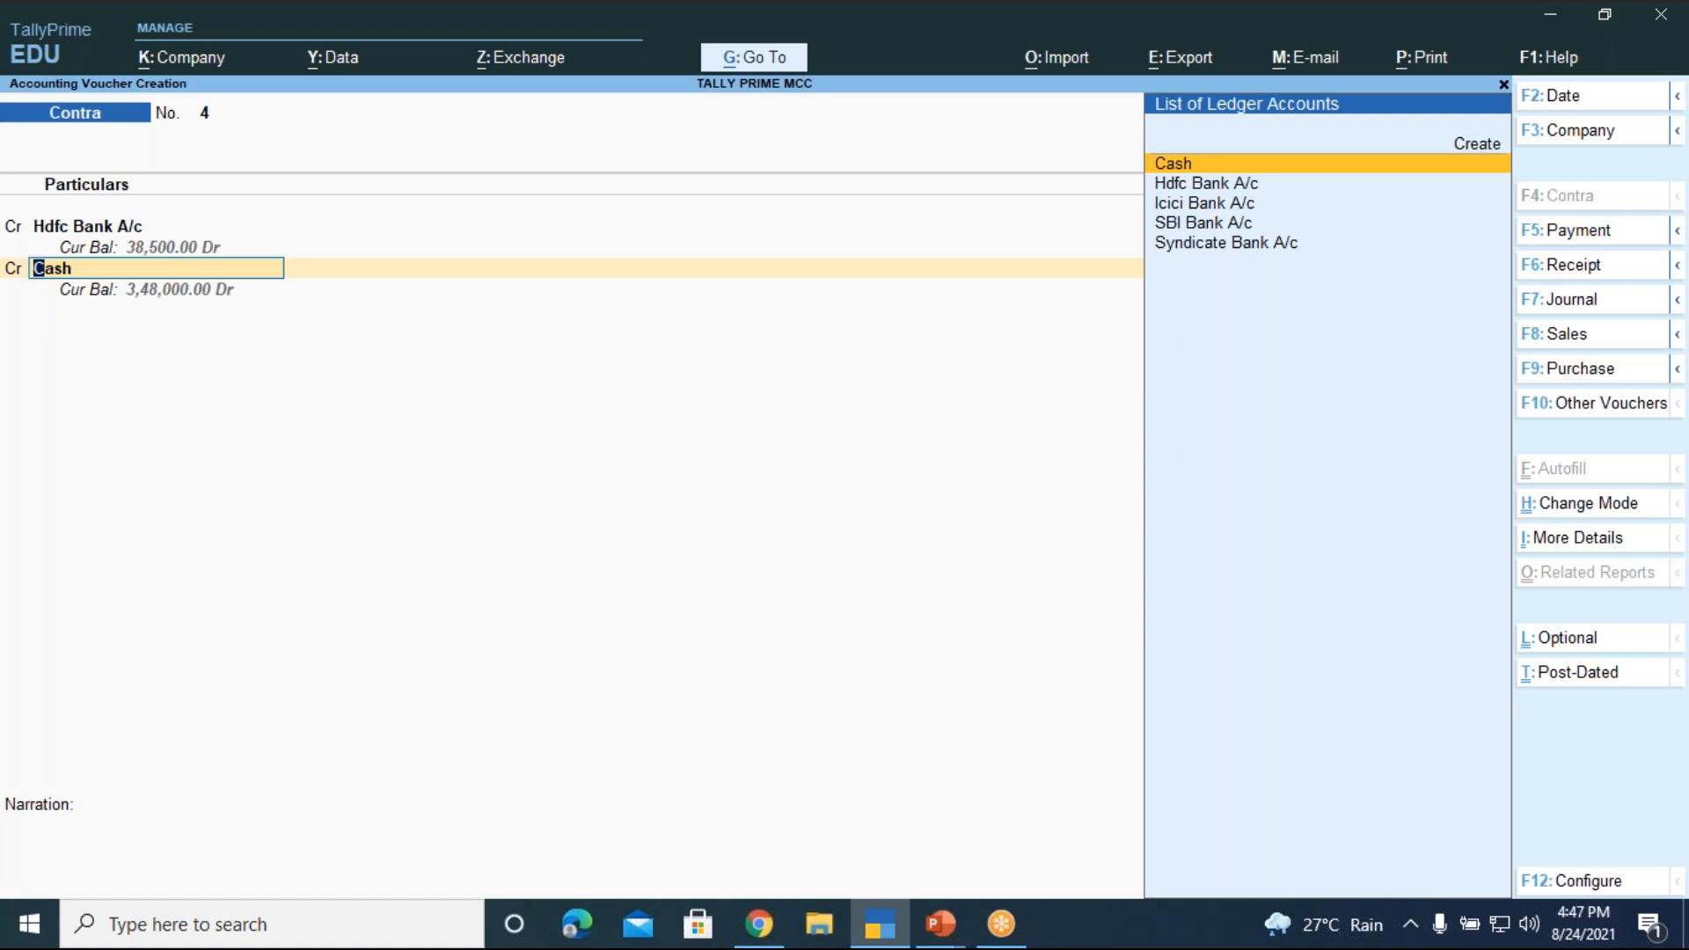
key("Down")
key("Down")
key("Down")
key("Down")
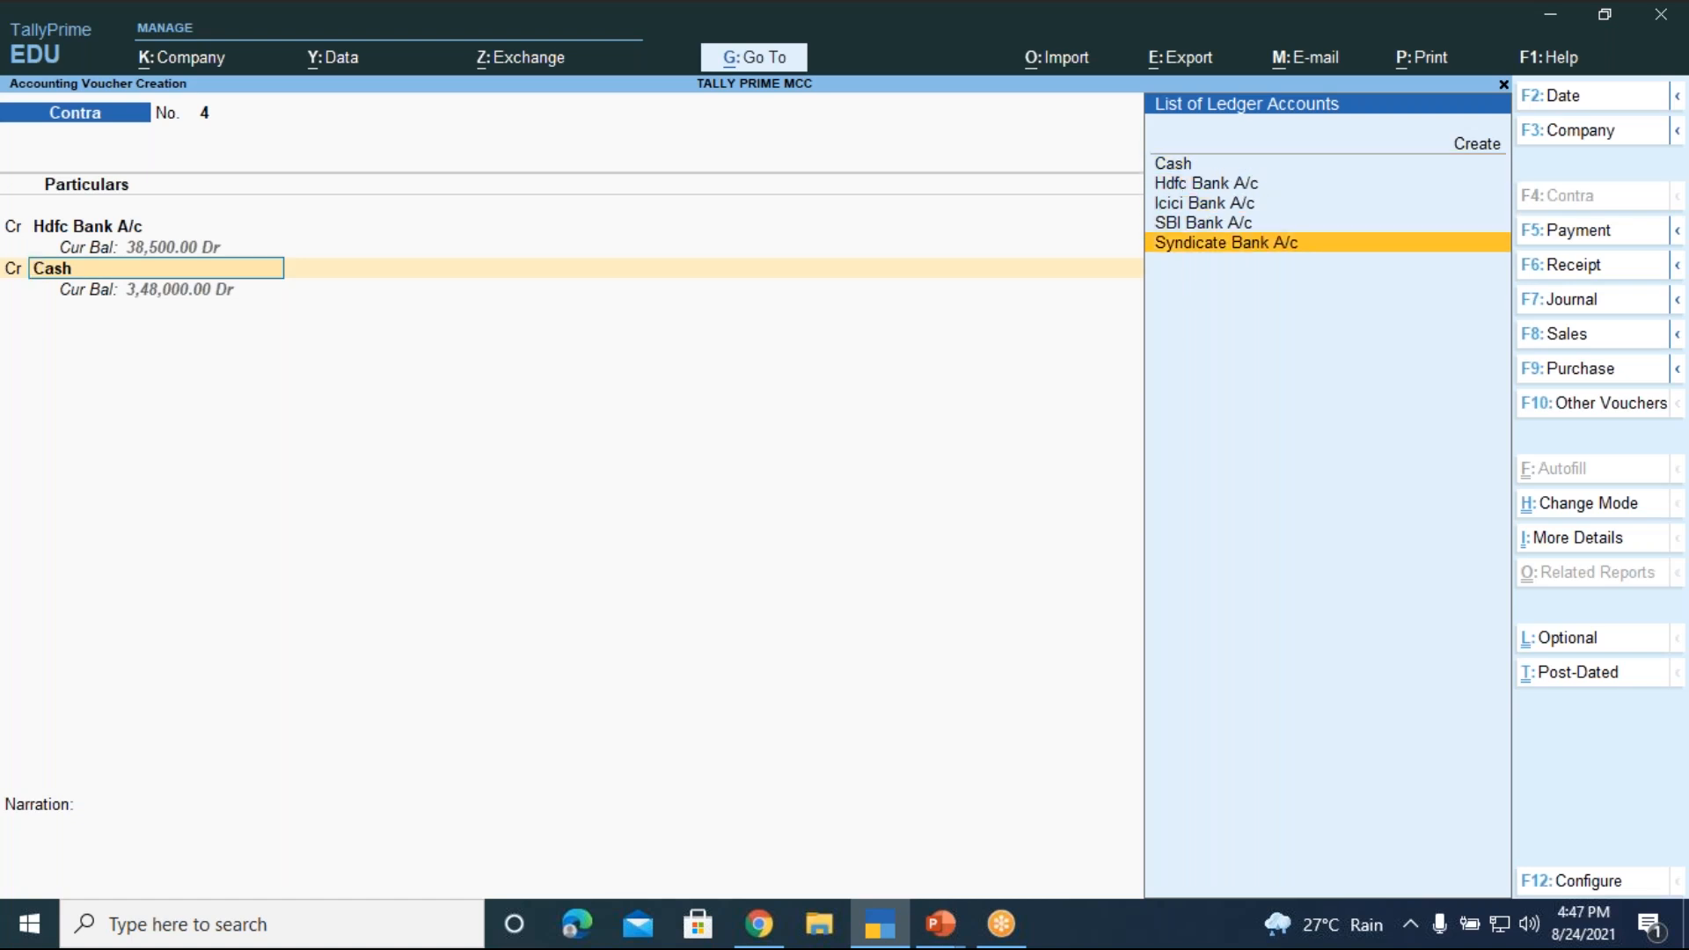
key("Return")
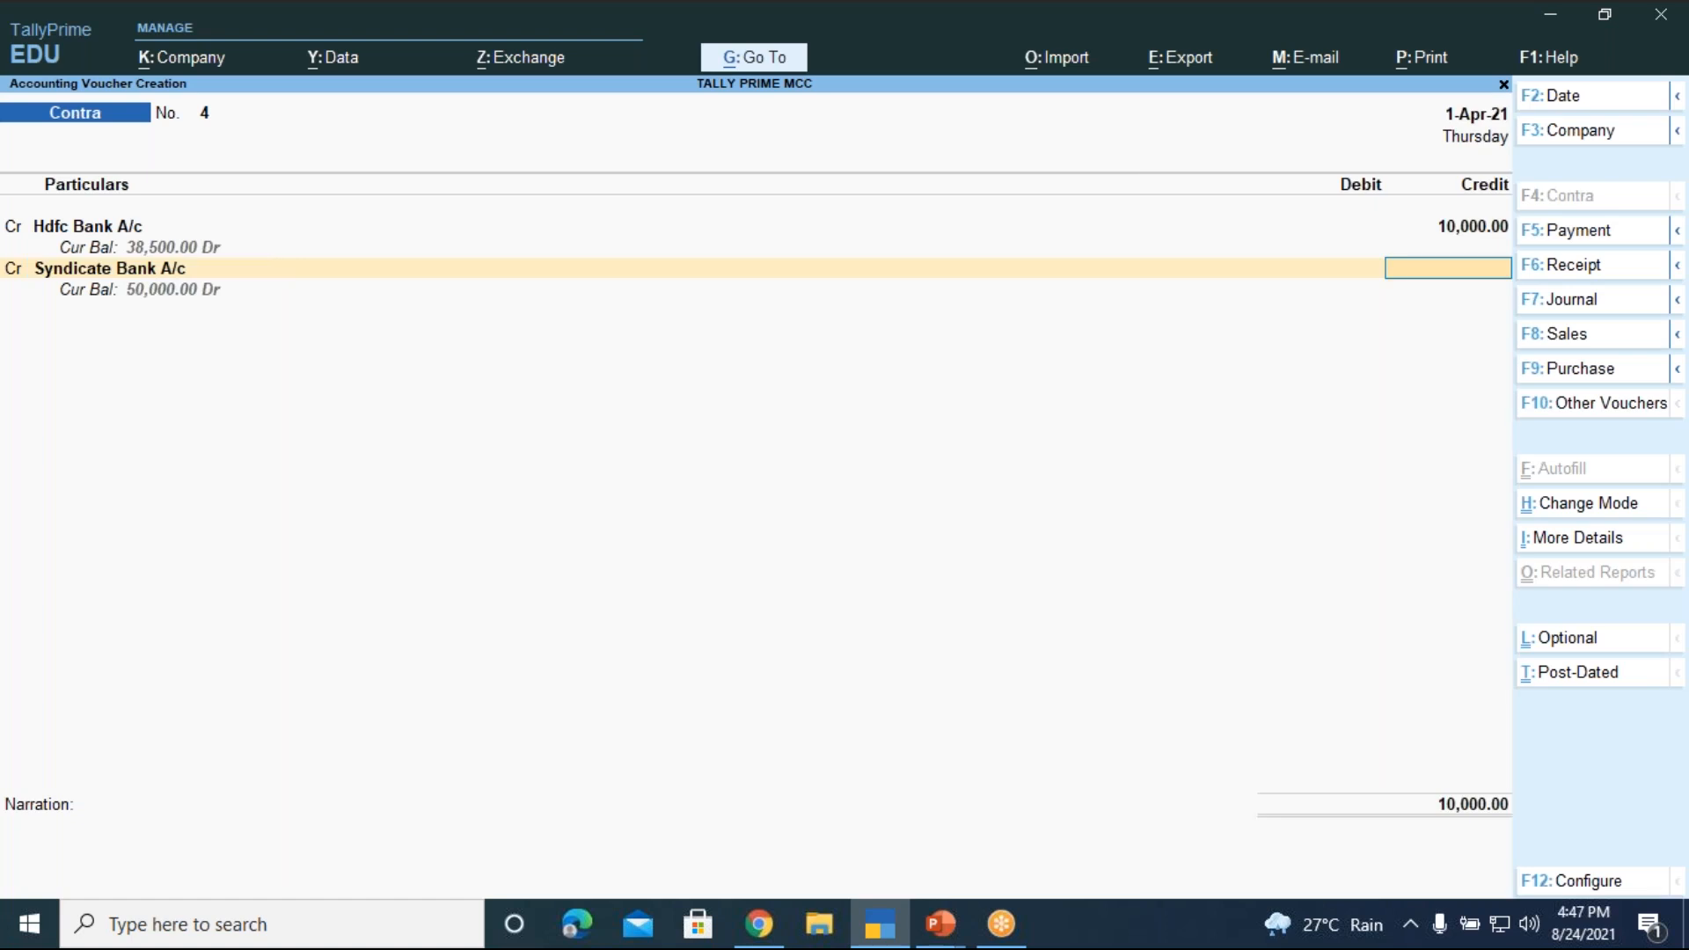
type("10000")
key("Return")
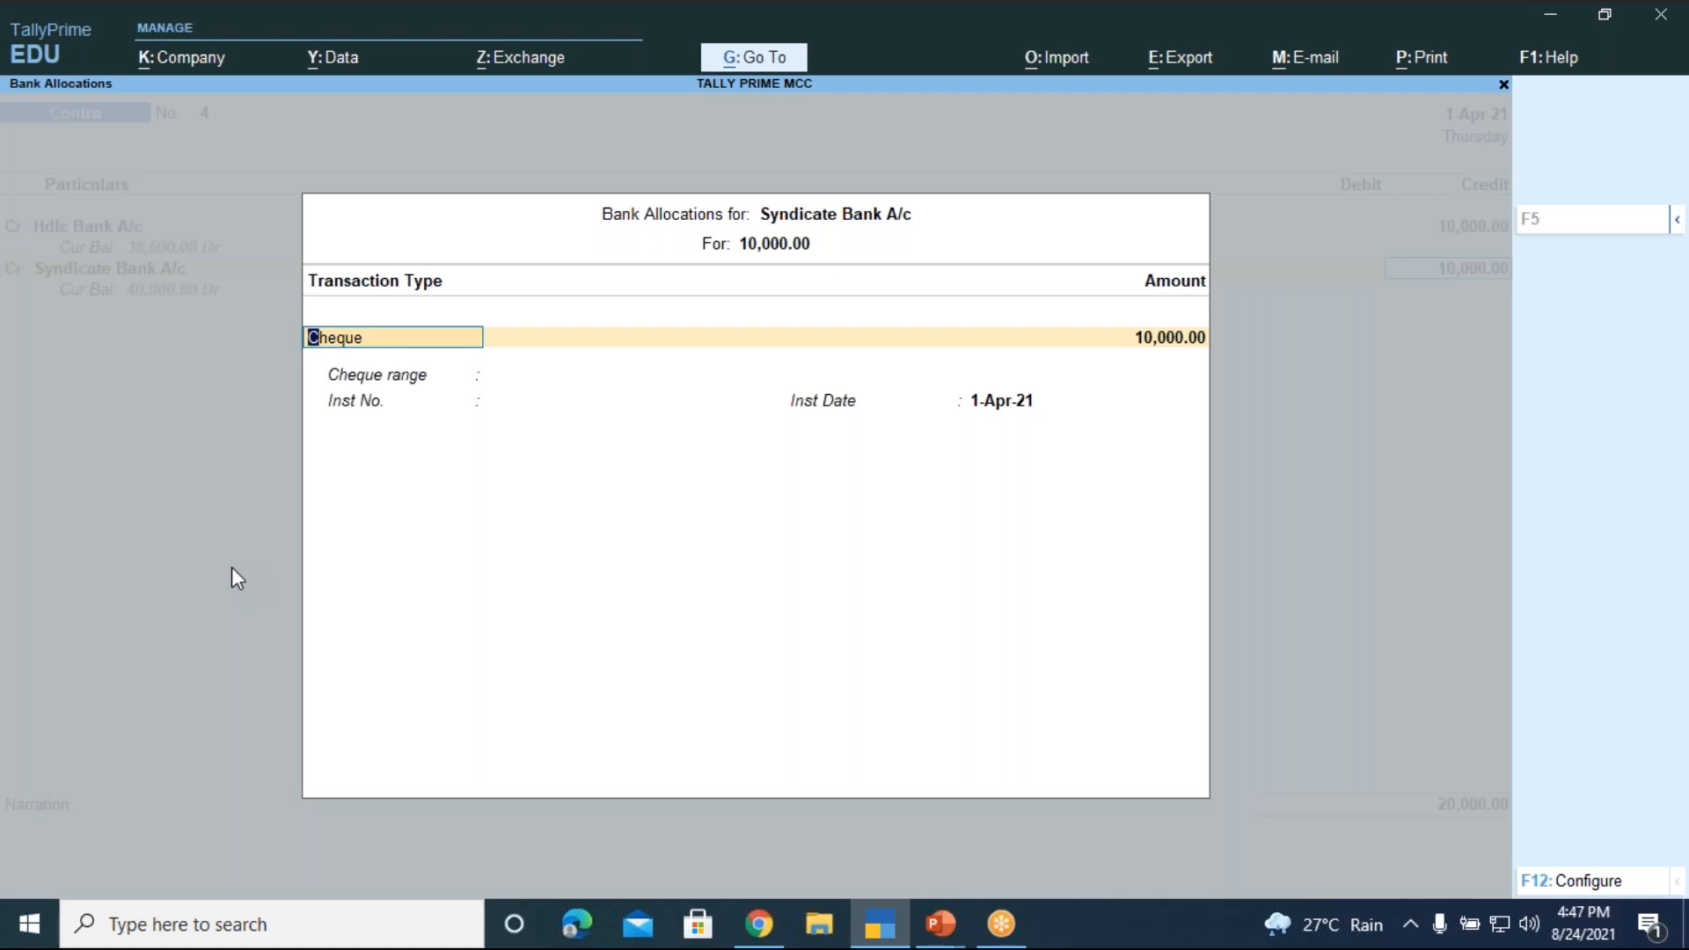
- Allocate the Syndicate Bank A/c amount of 10,000 as a Cheque with instrument number 789065 and the default date
key("Return")
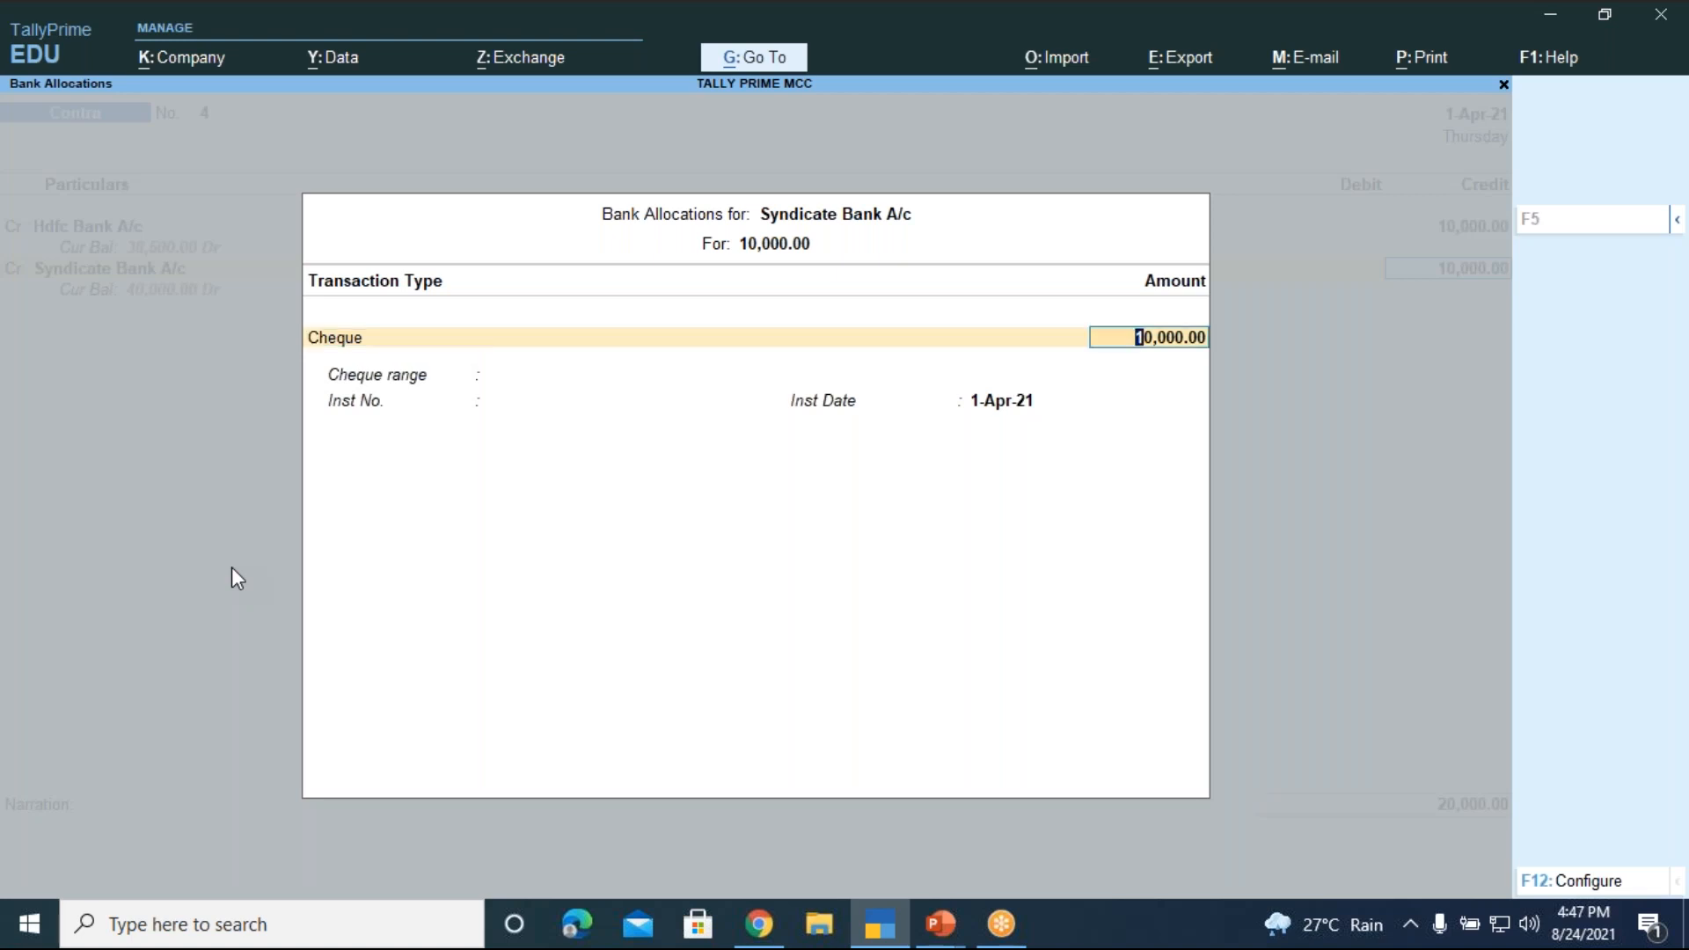
key("Return")
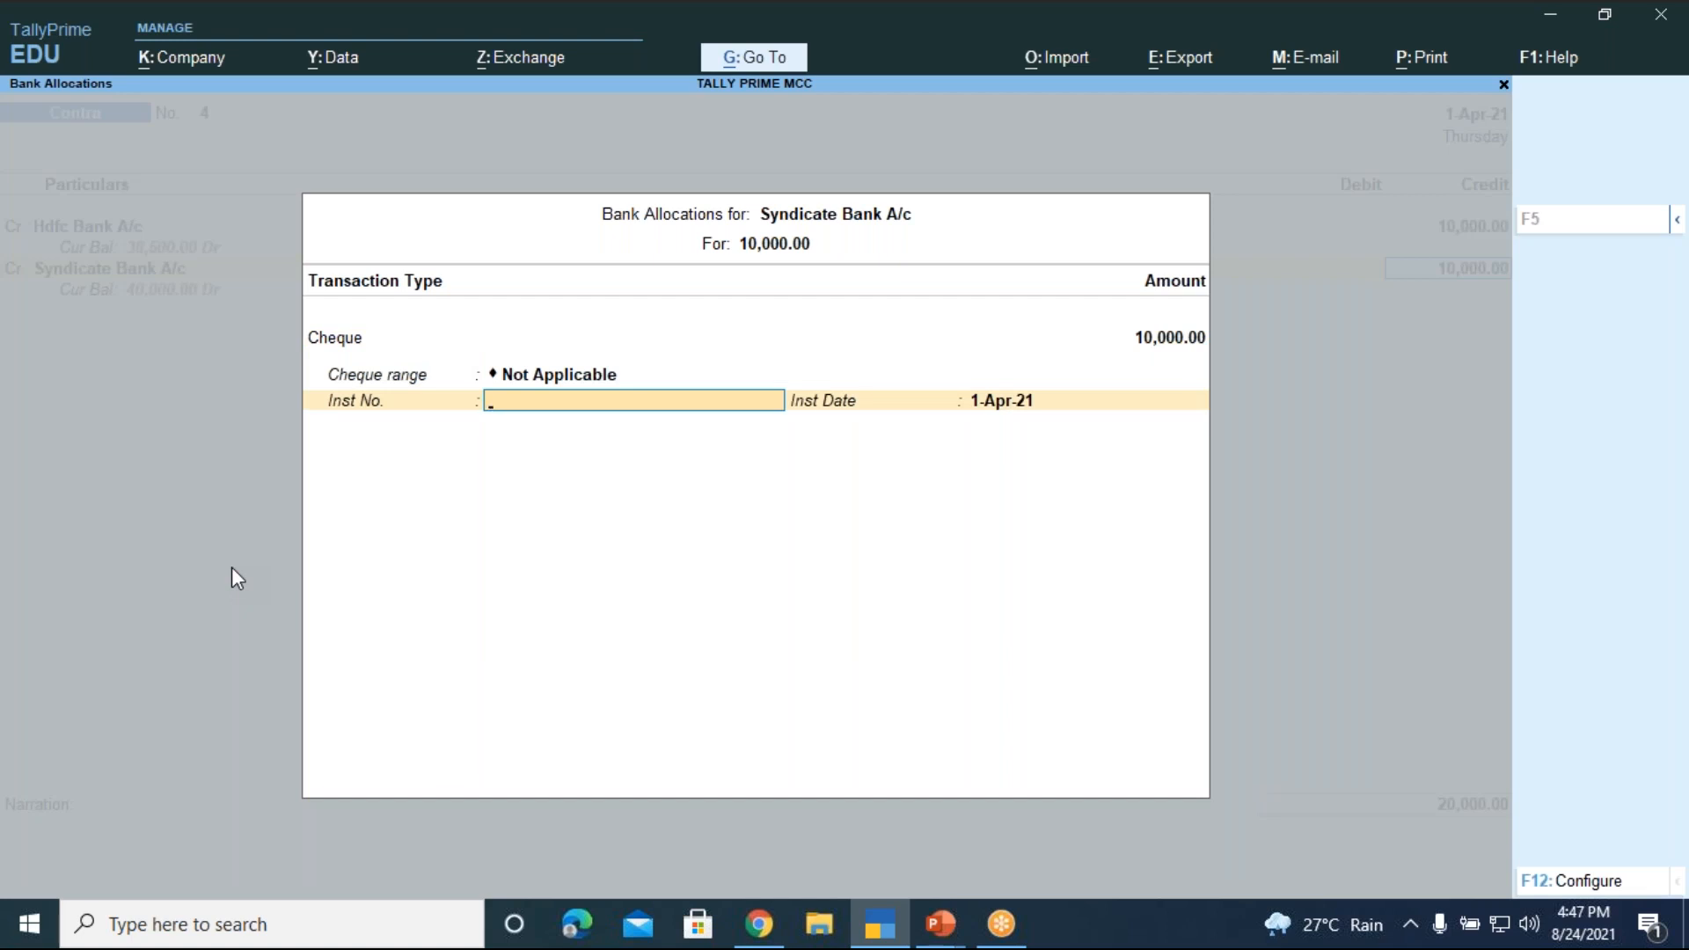
type("789065")
key("Return")
key("Return")
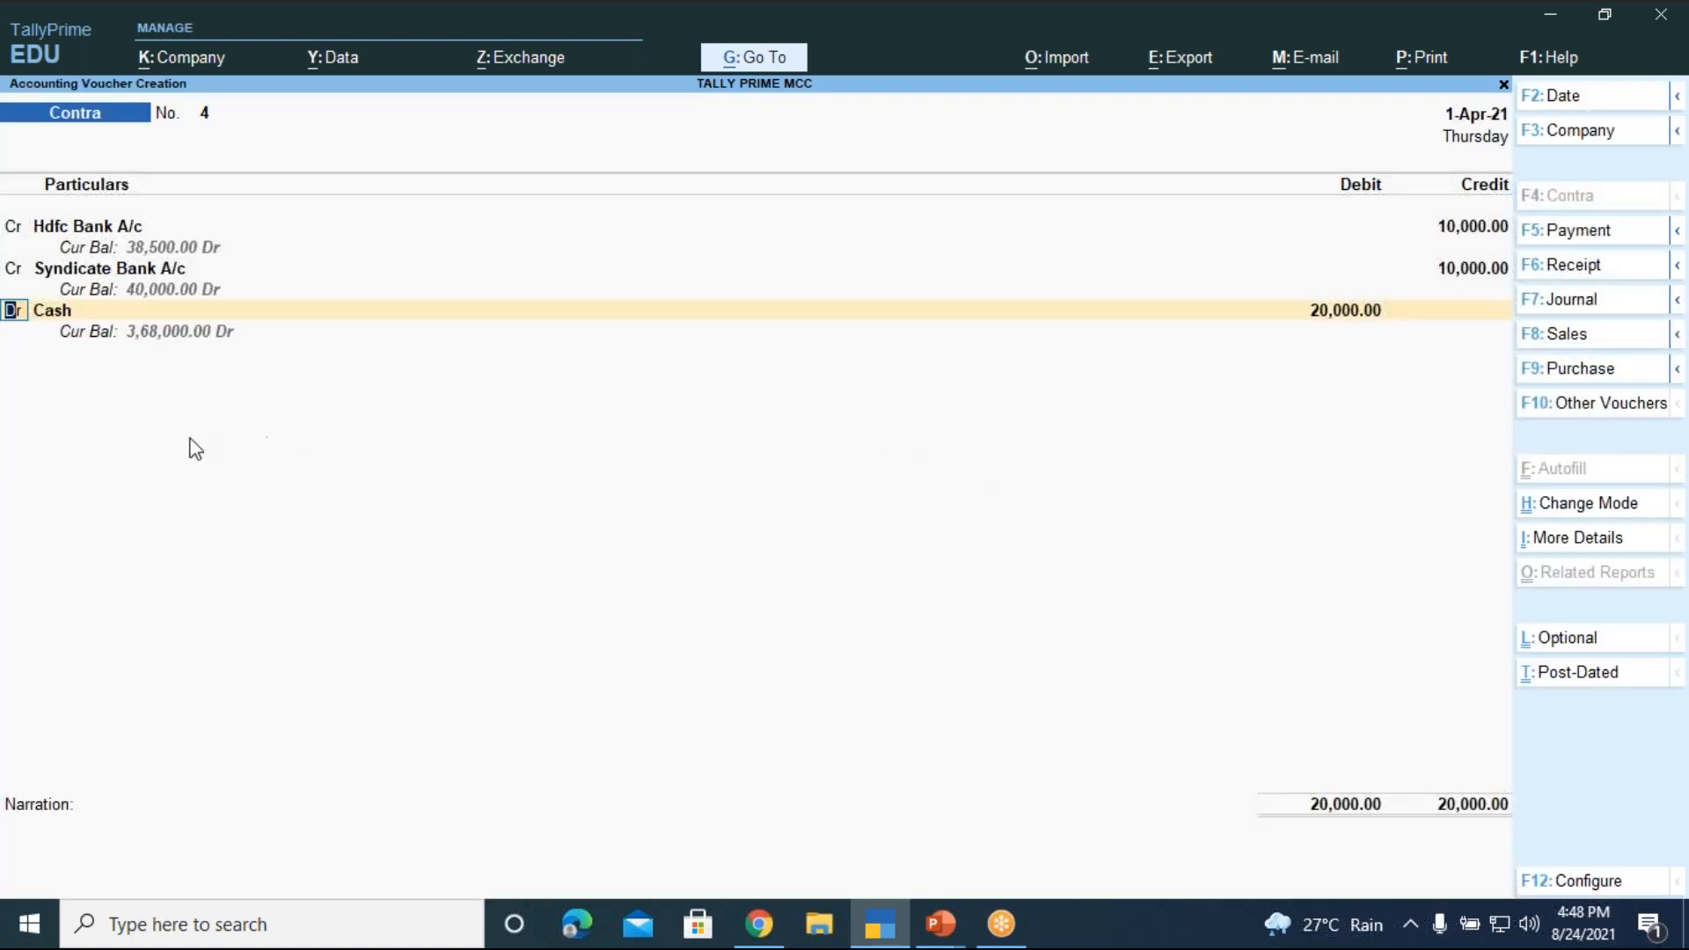
- Debit Cash with 20,000 in the Contra voucher
key("Return")
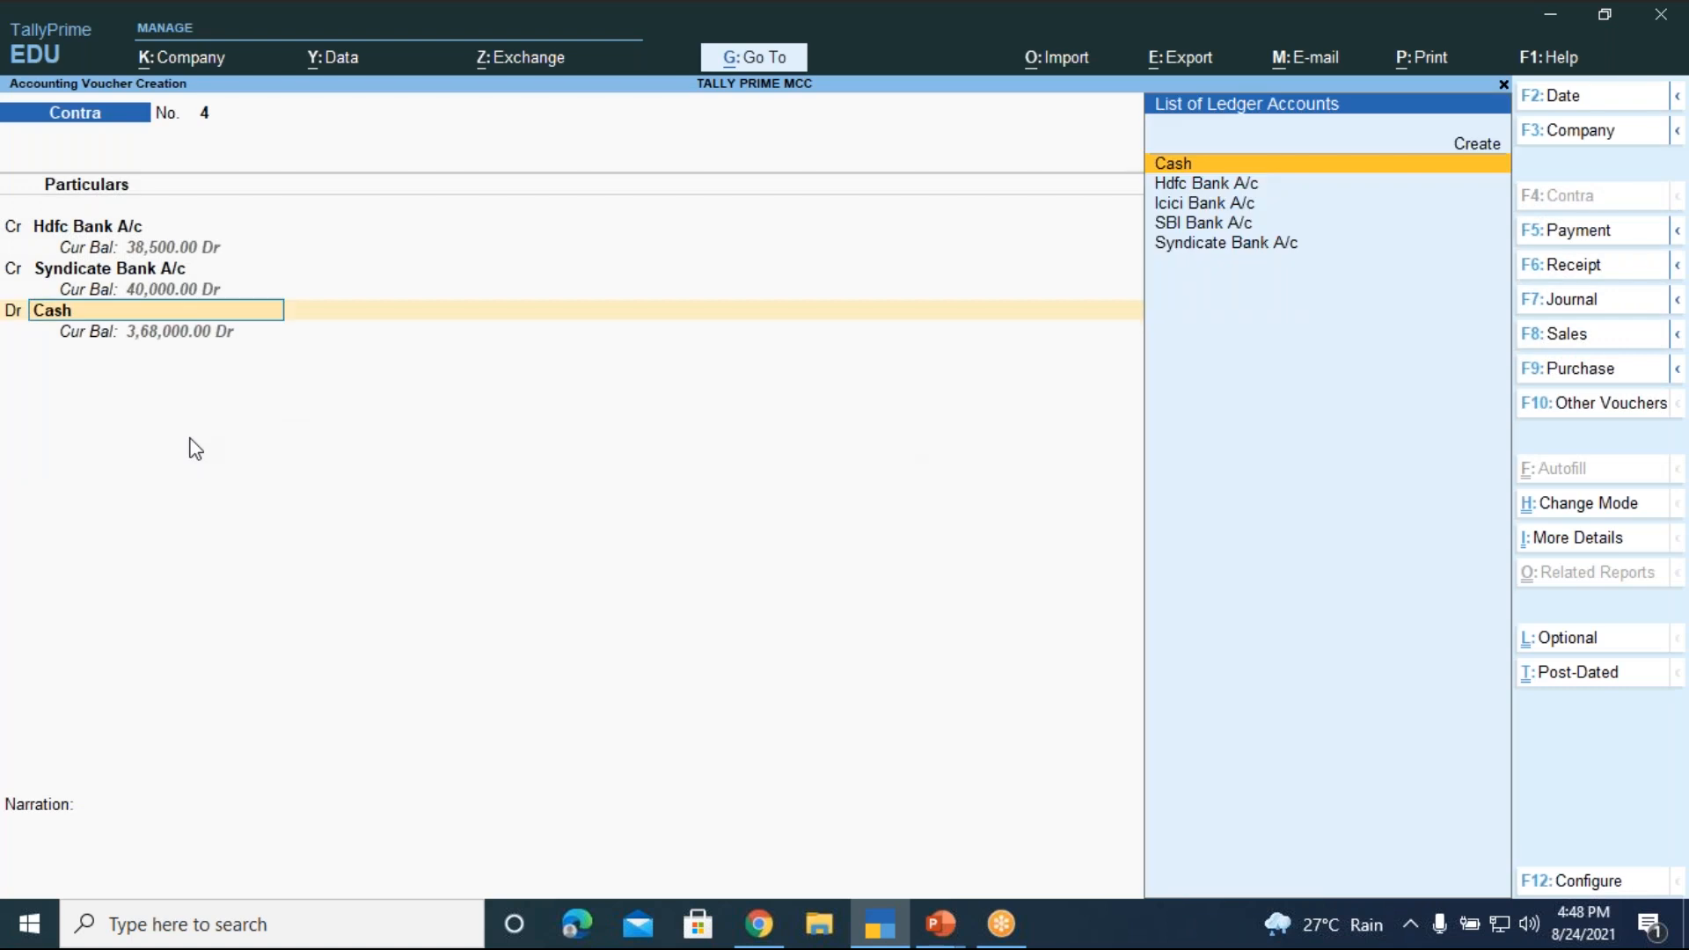
key("Return")
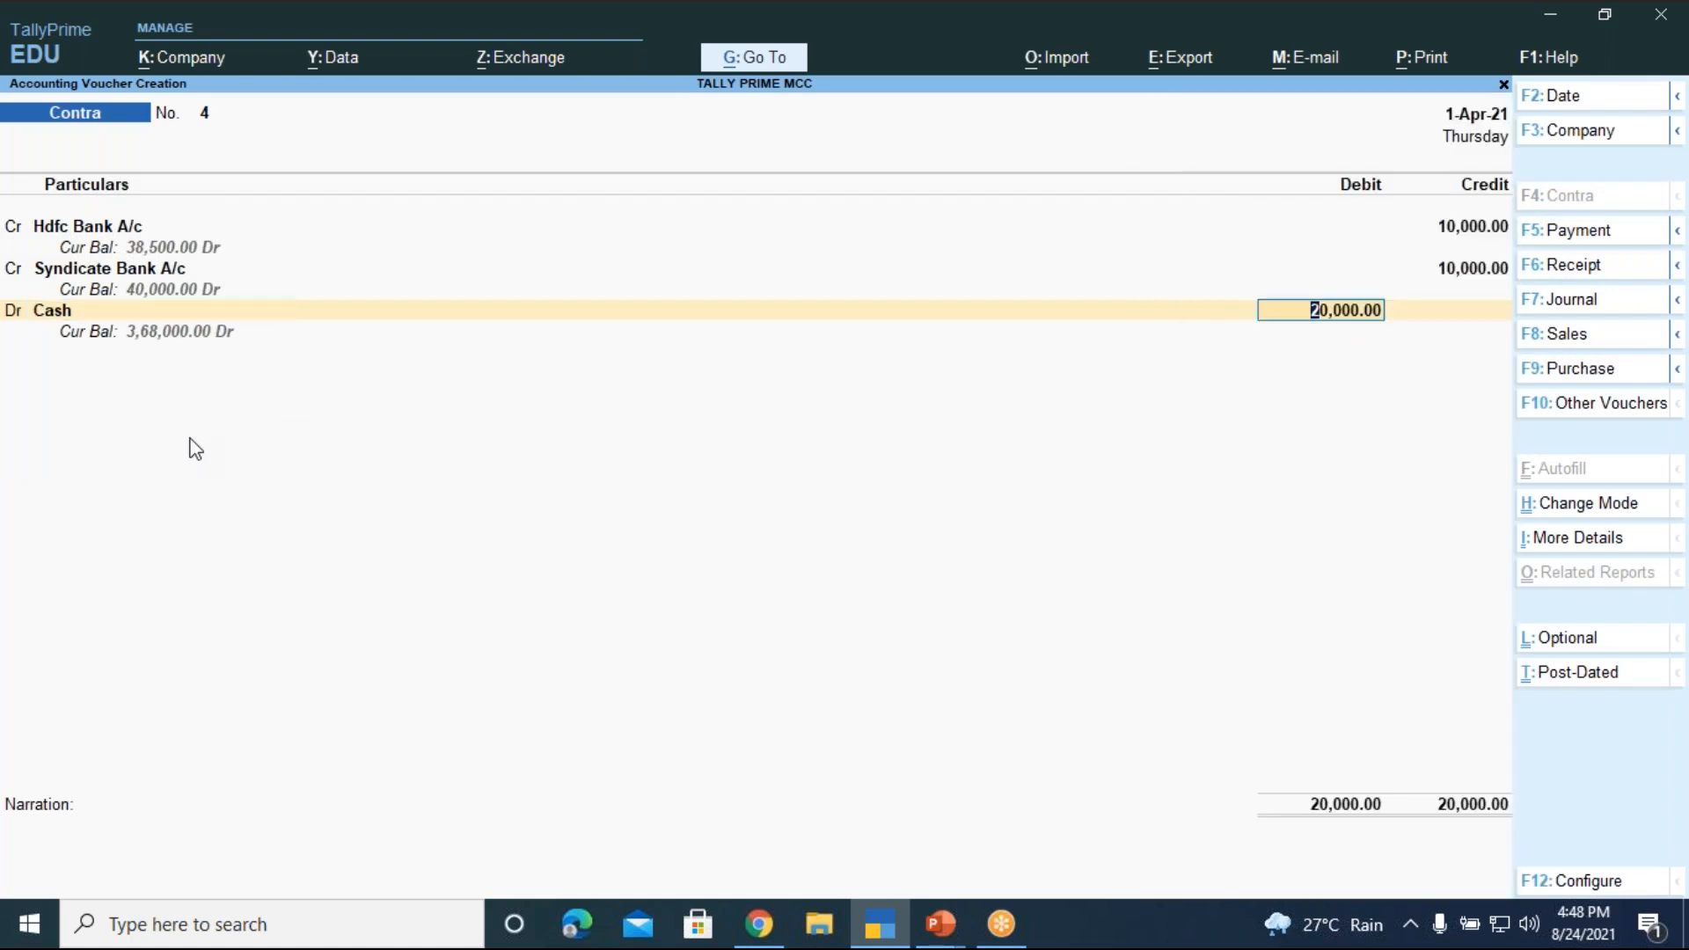
key("Return")
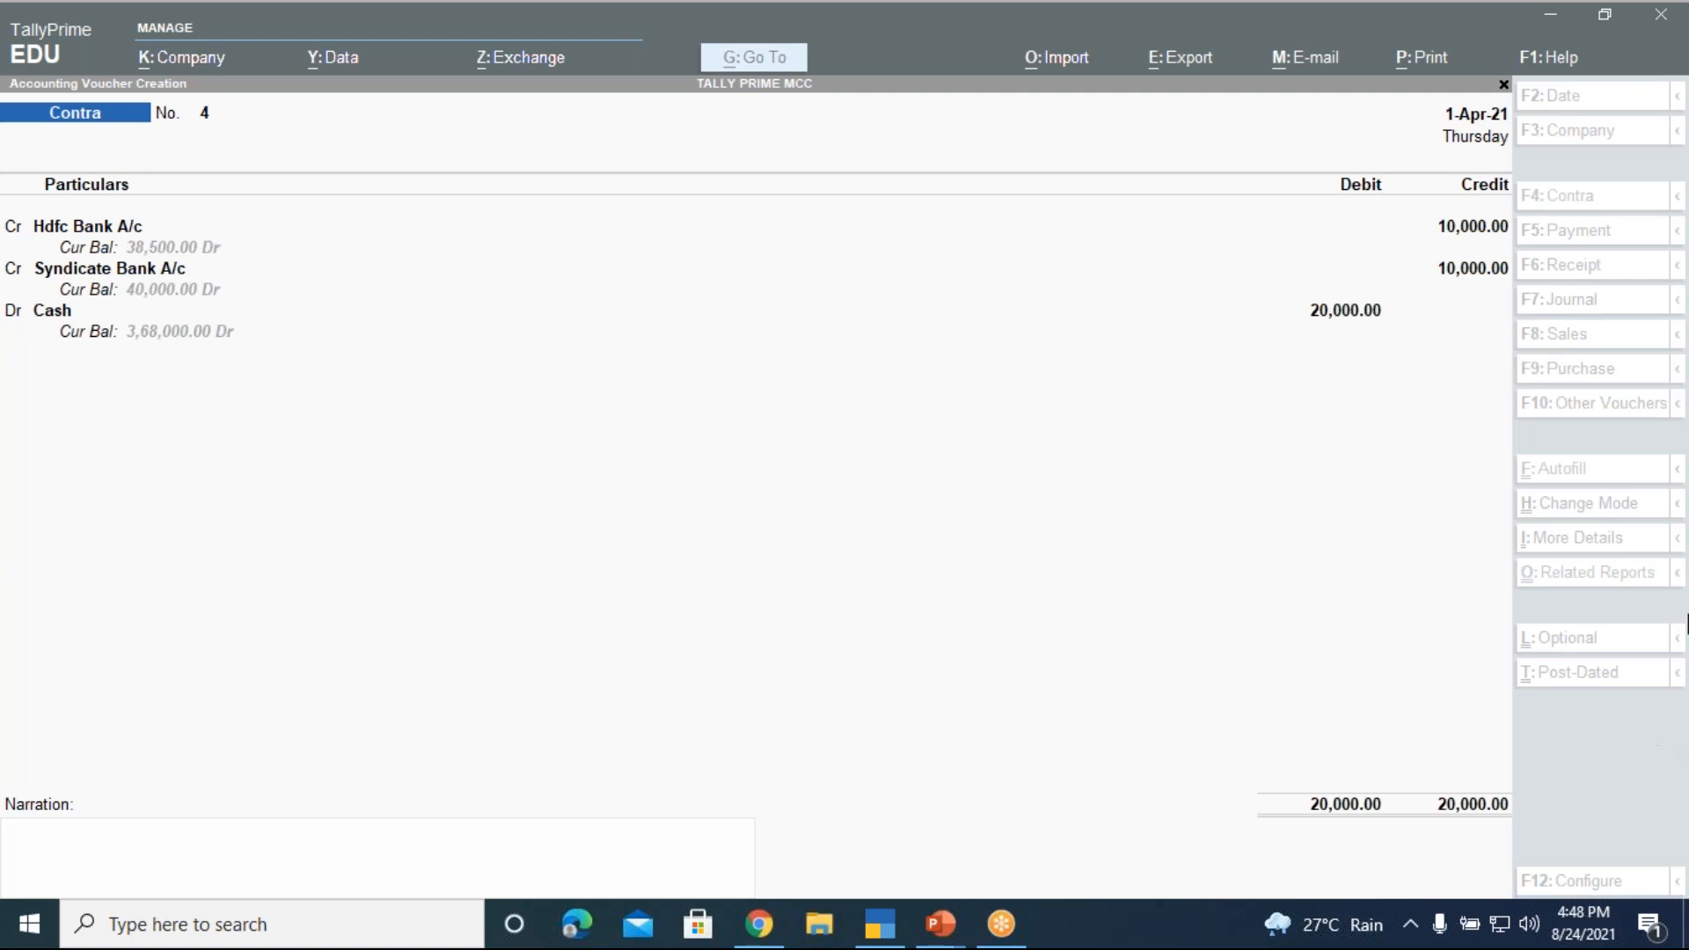
- Enter the narration "being funds withdrawn from bank" and save the Contra voucher
left_click(931, 408)
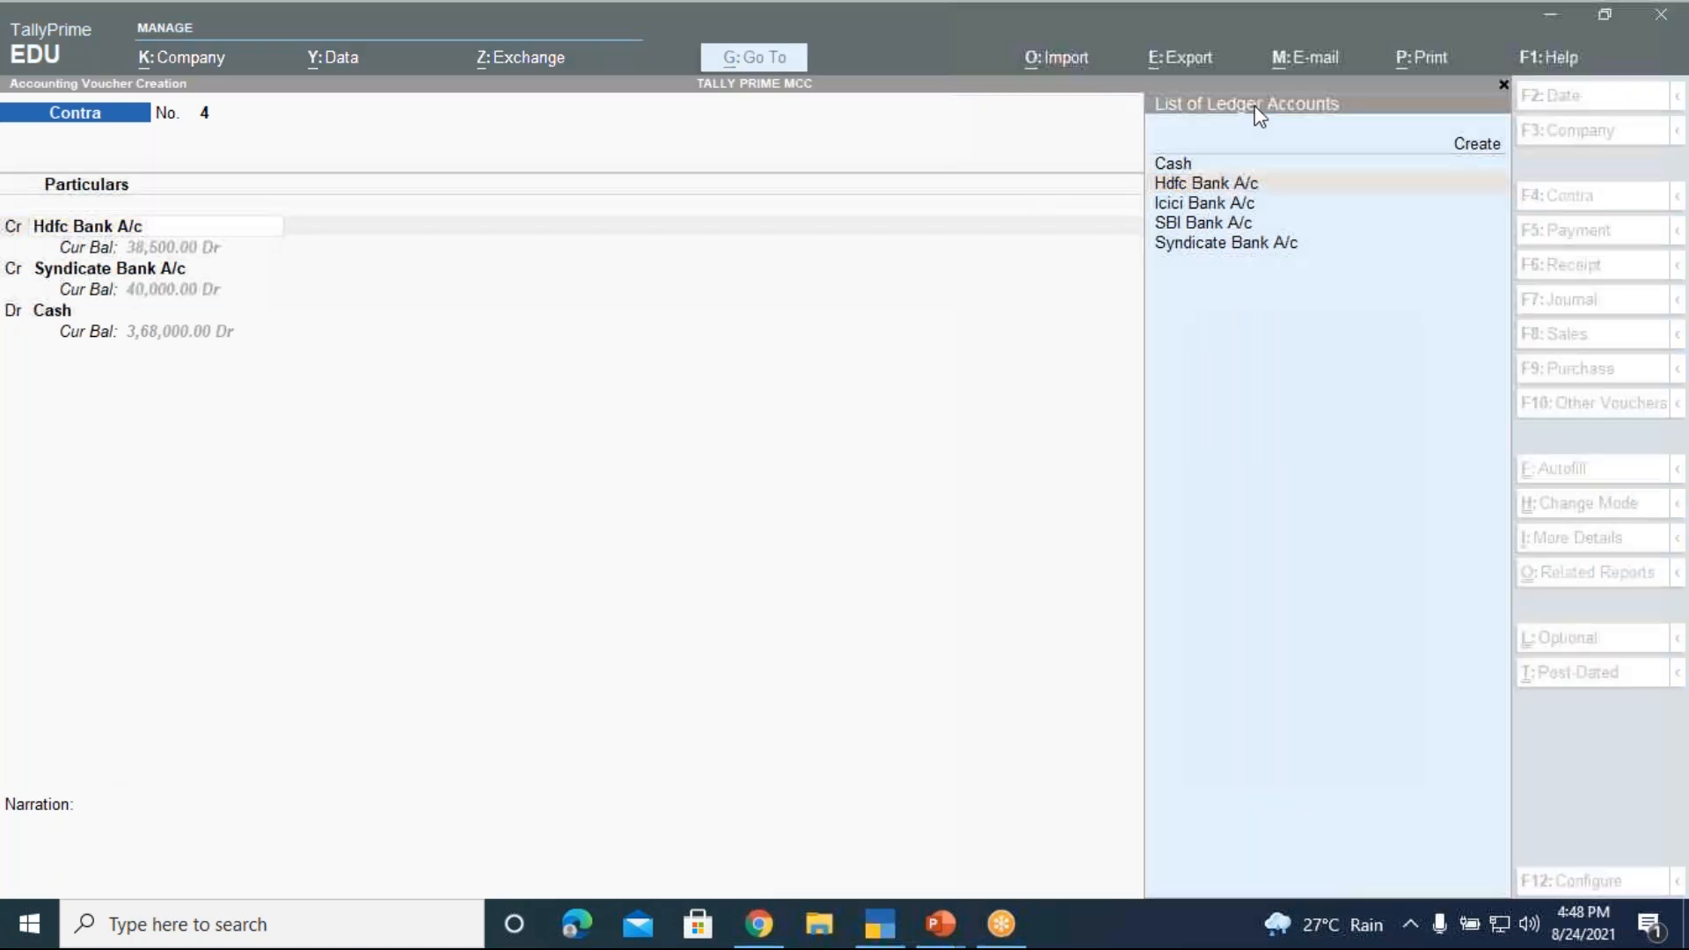
left_click(183, 833)
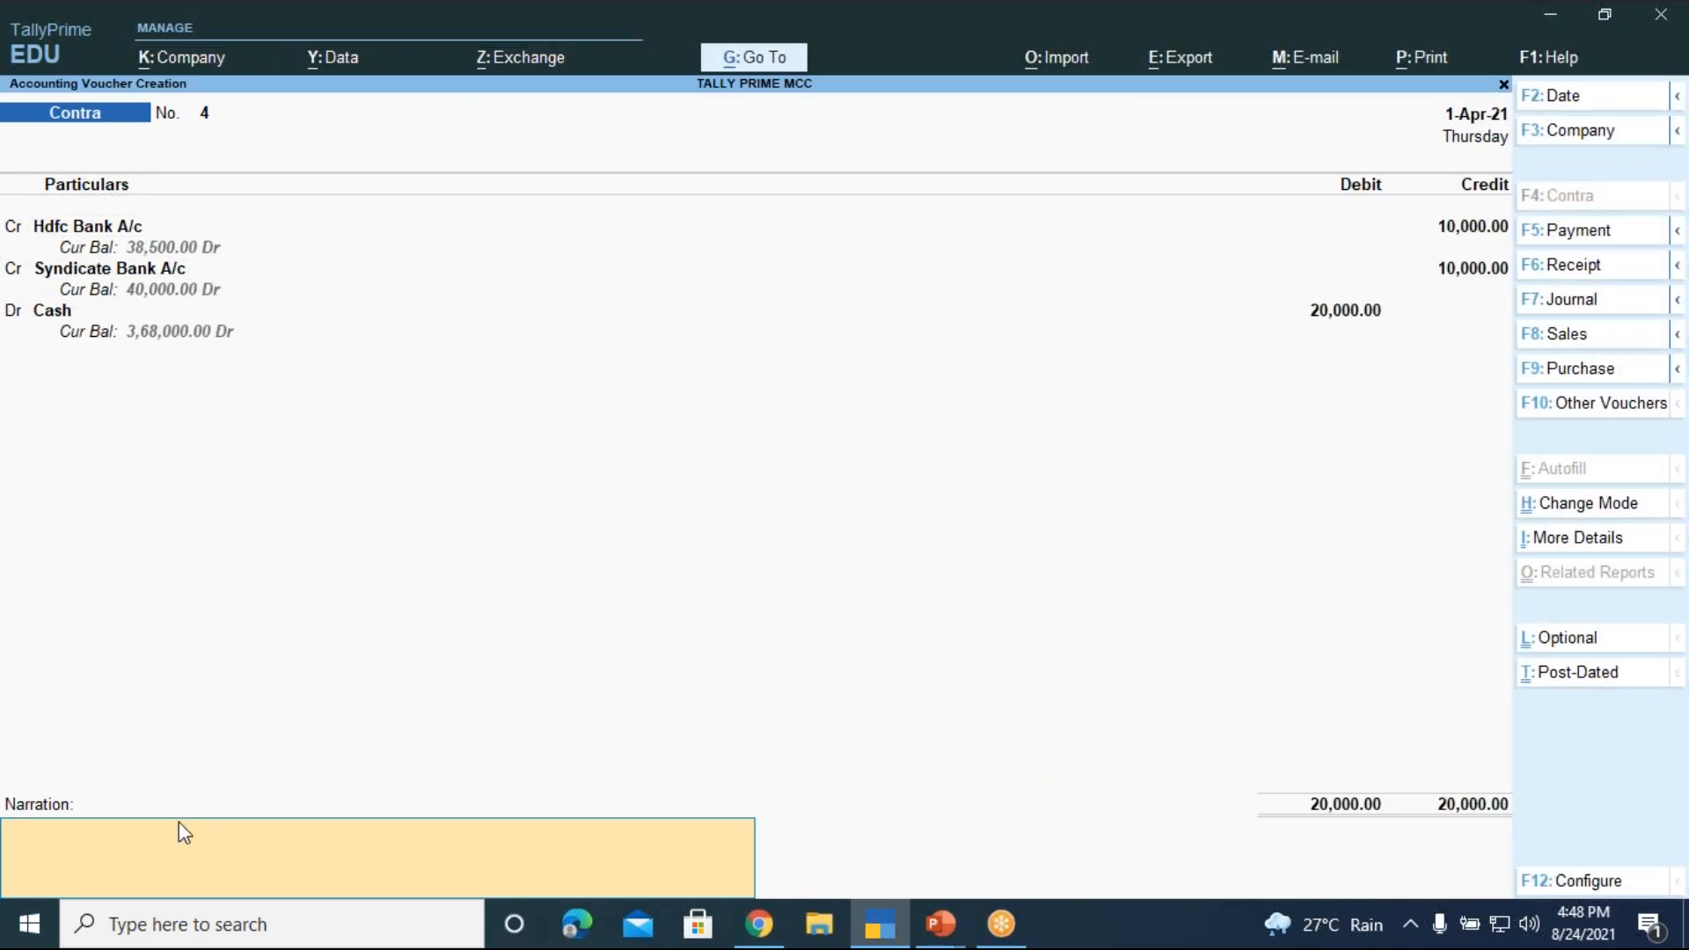
type("being funds with")
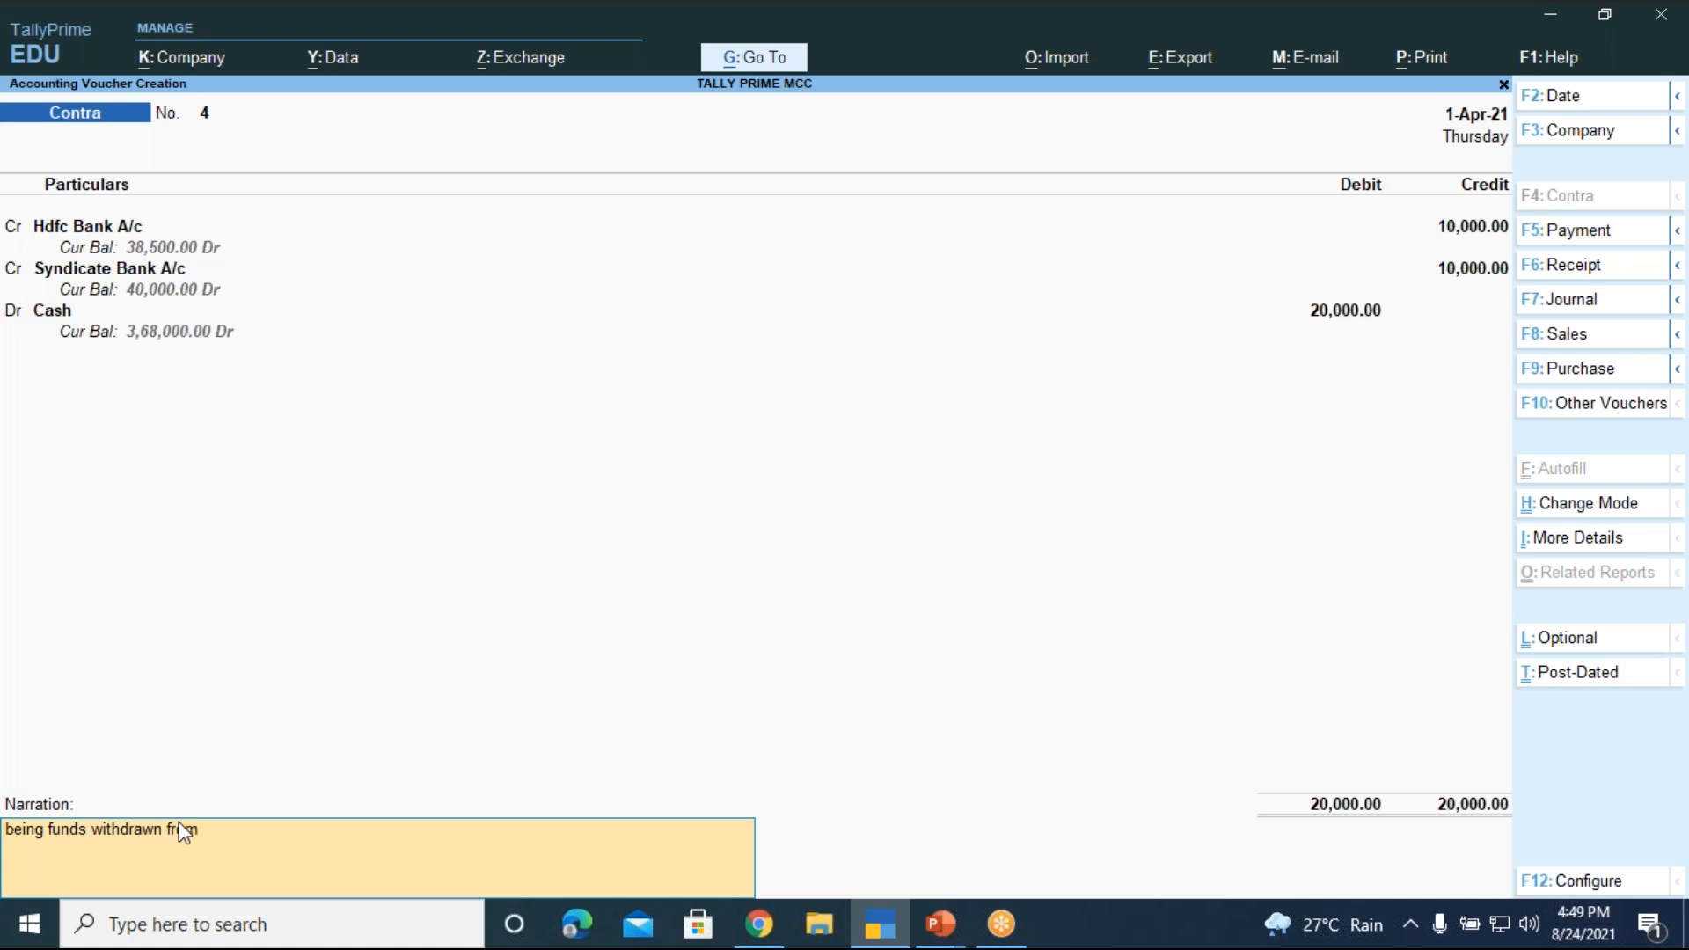
type("drawn from bank")
key("Return")
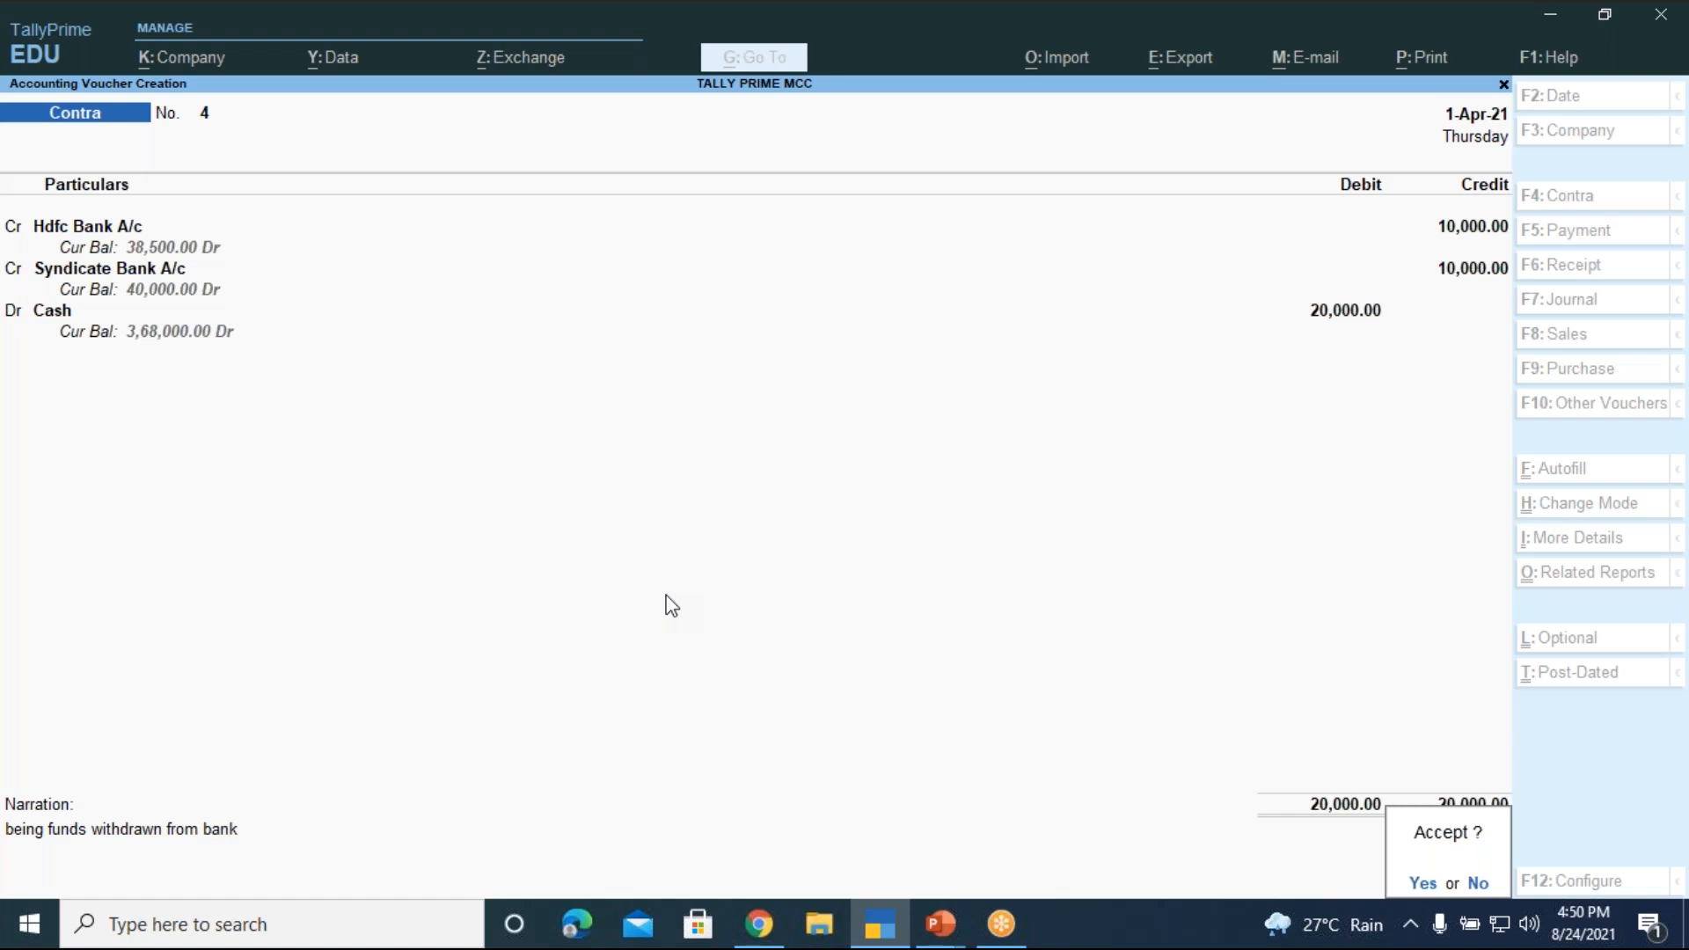
key("Return")
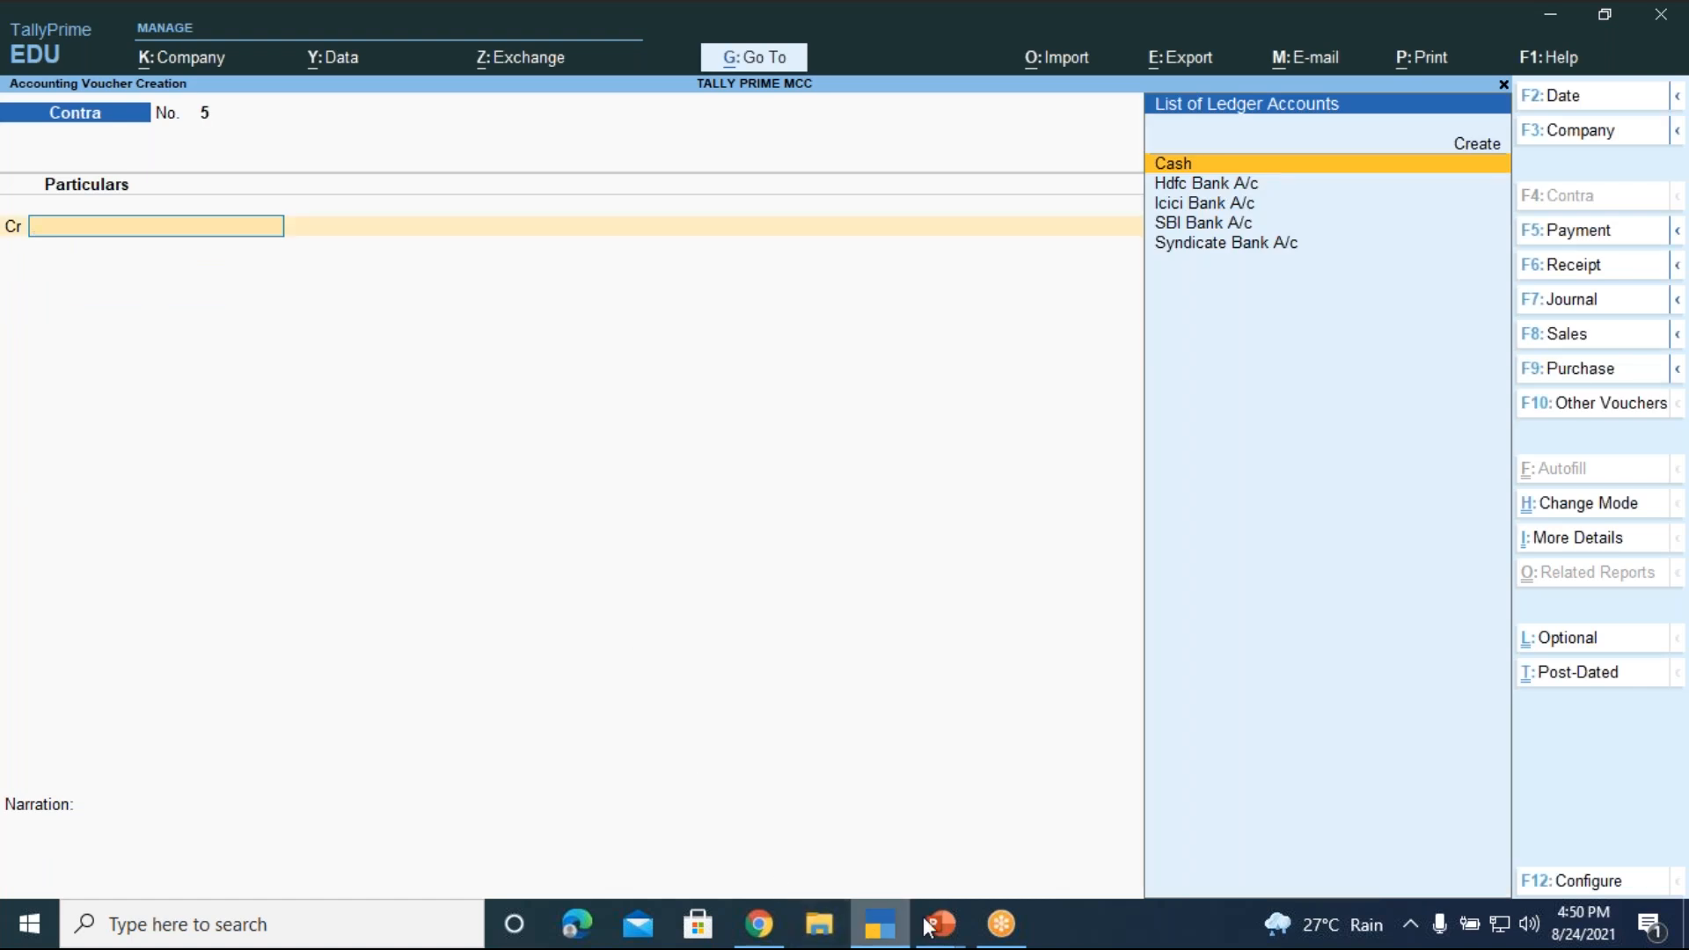
- Switch to the Tally Prime-LEVEL 1 presentation in PowerPoint and show the contra voucher practical exercises slide as a slide show
mouse_move(939, 930)
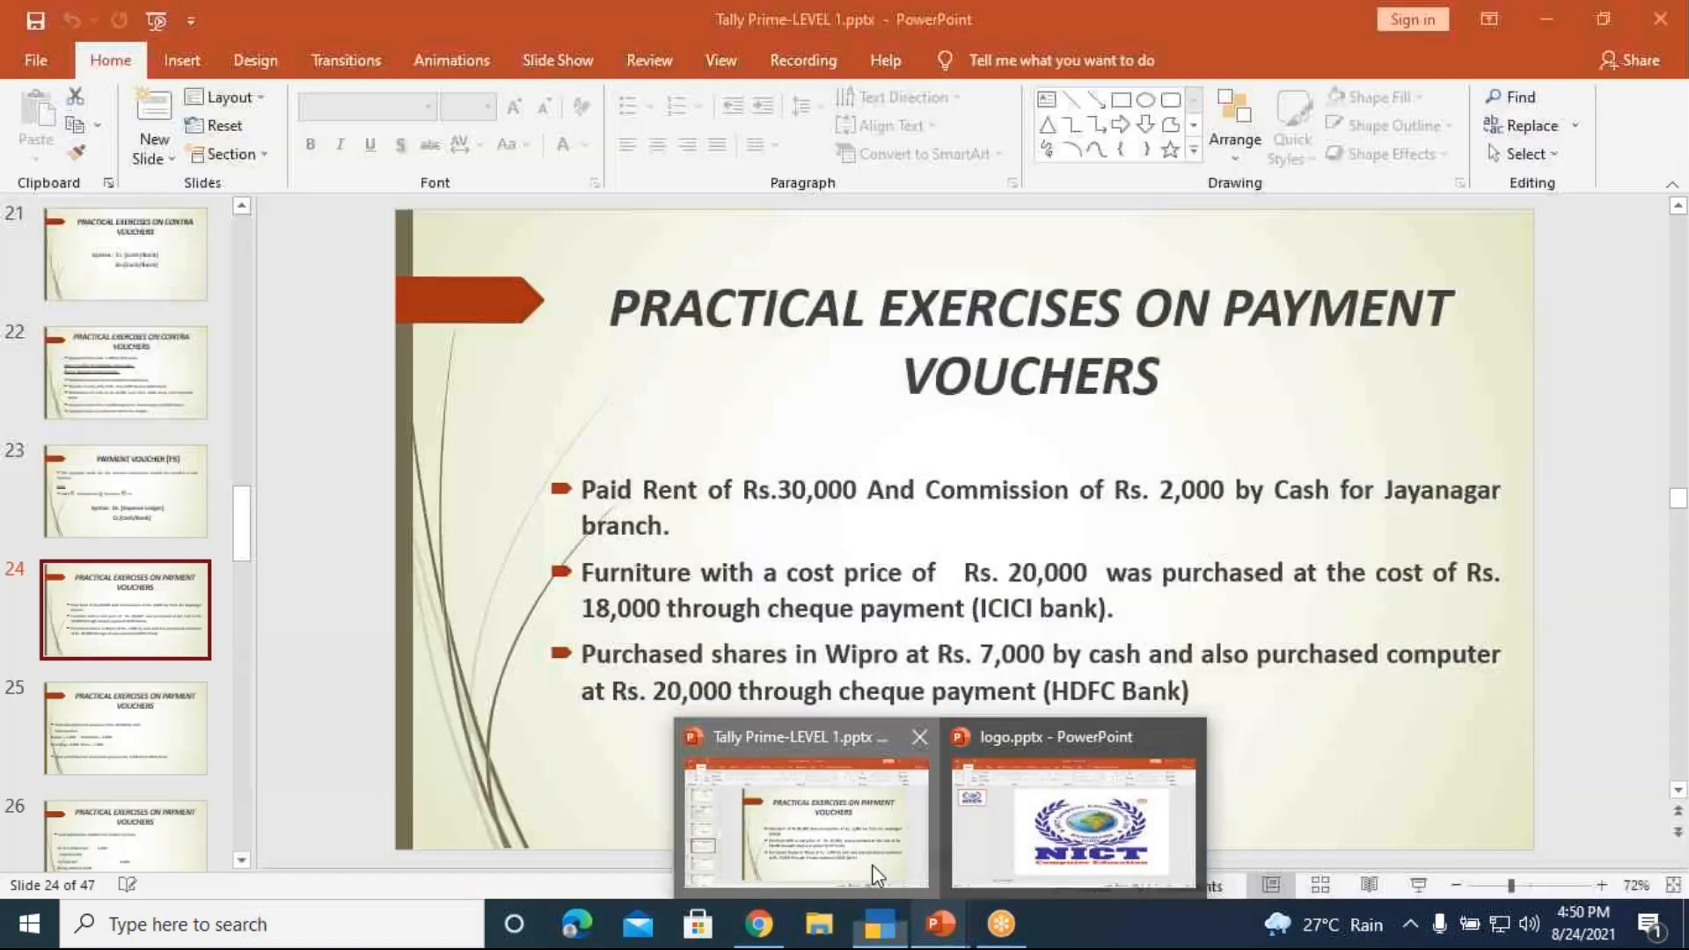
left_click(876, 874)
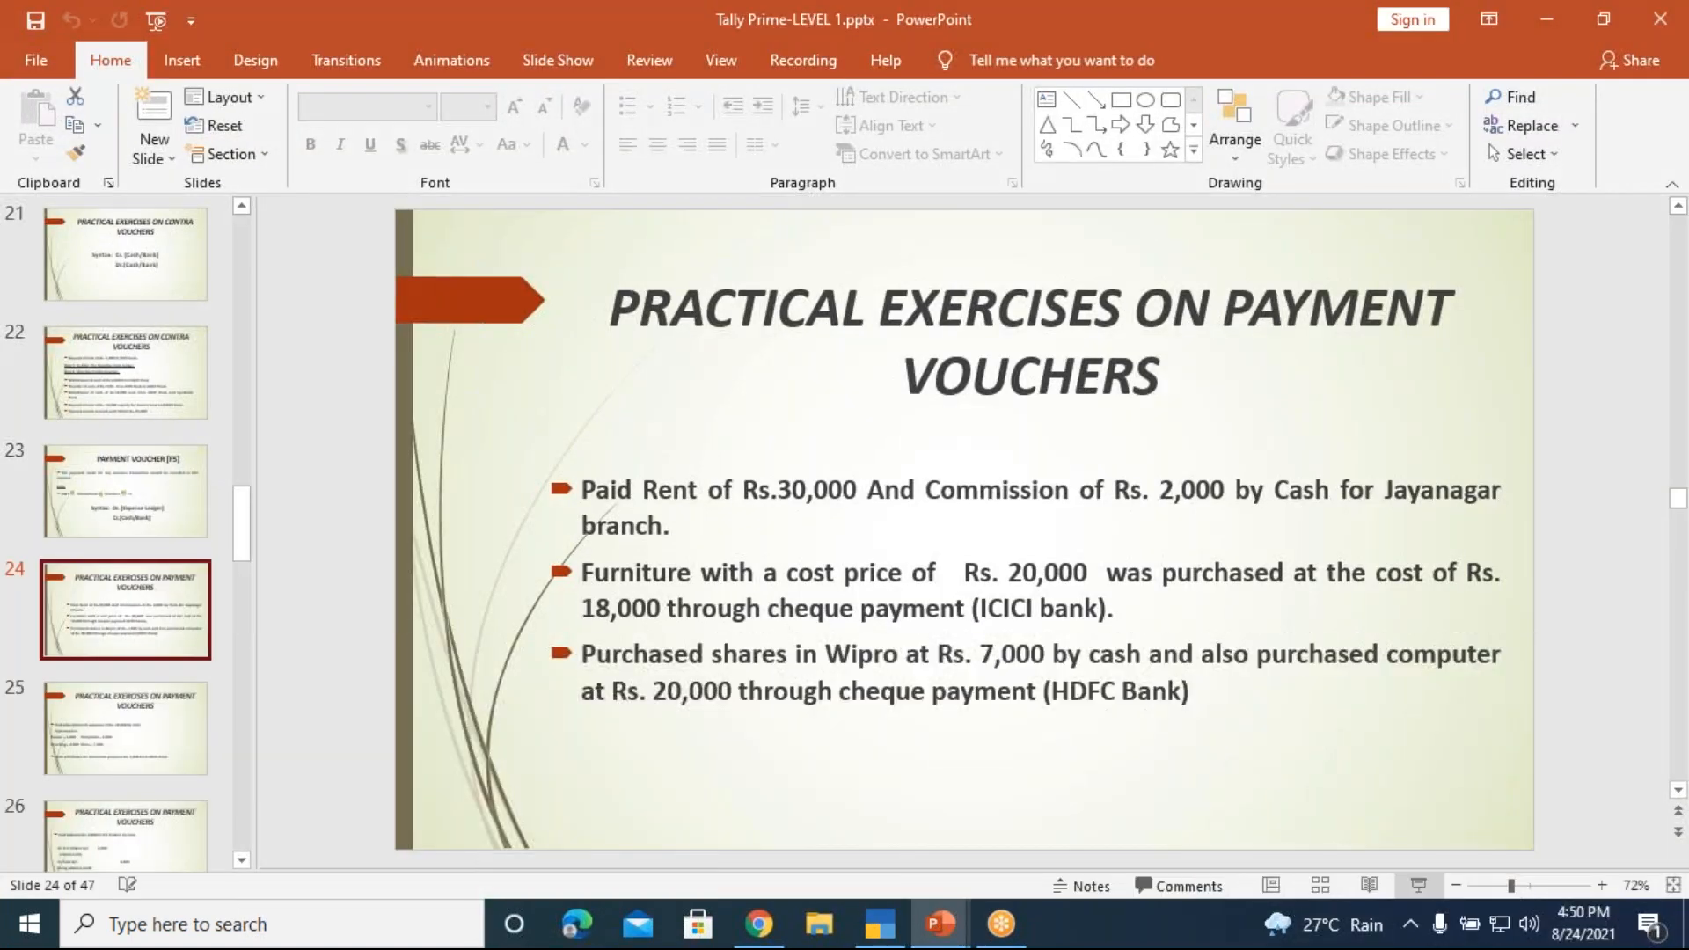
left_click(1418, 884)
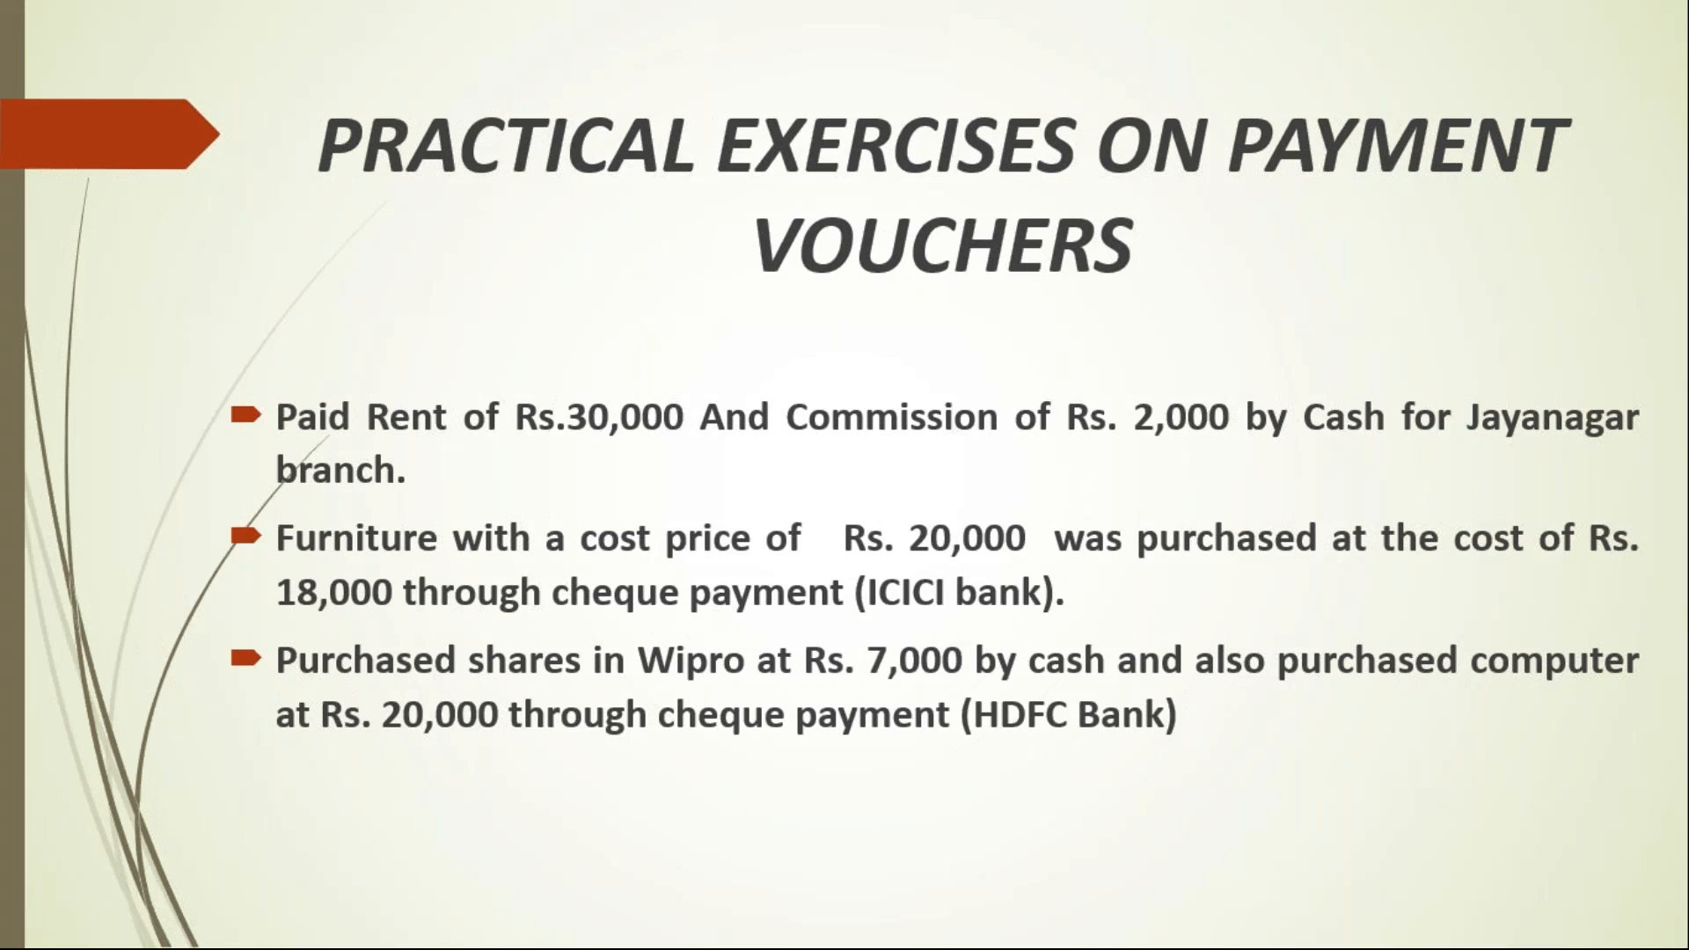
key("Left")
key("Left")
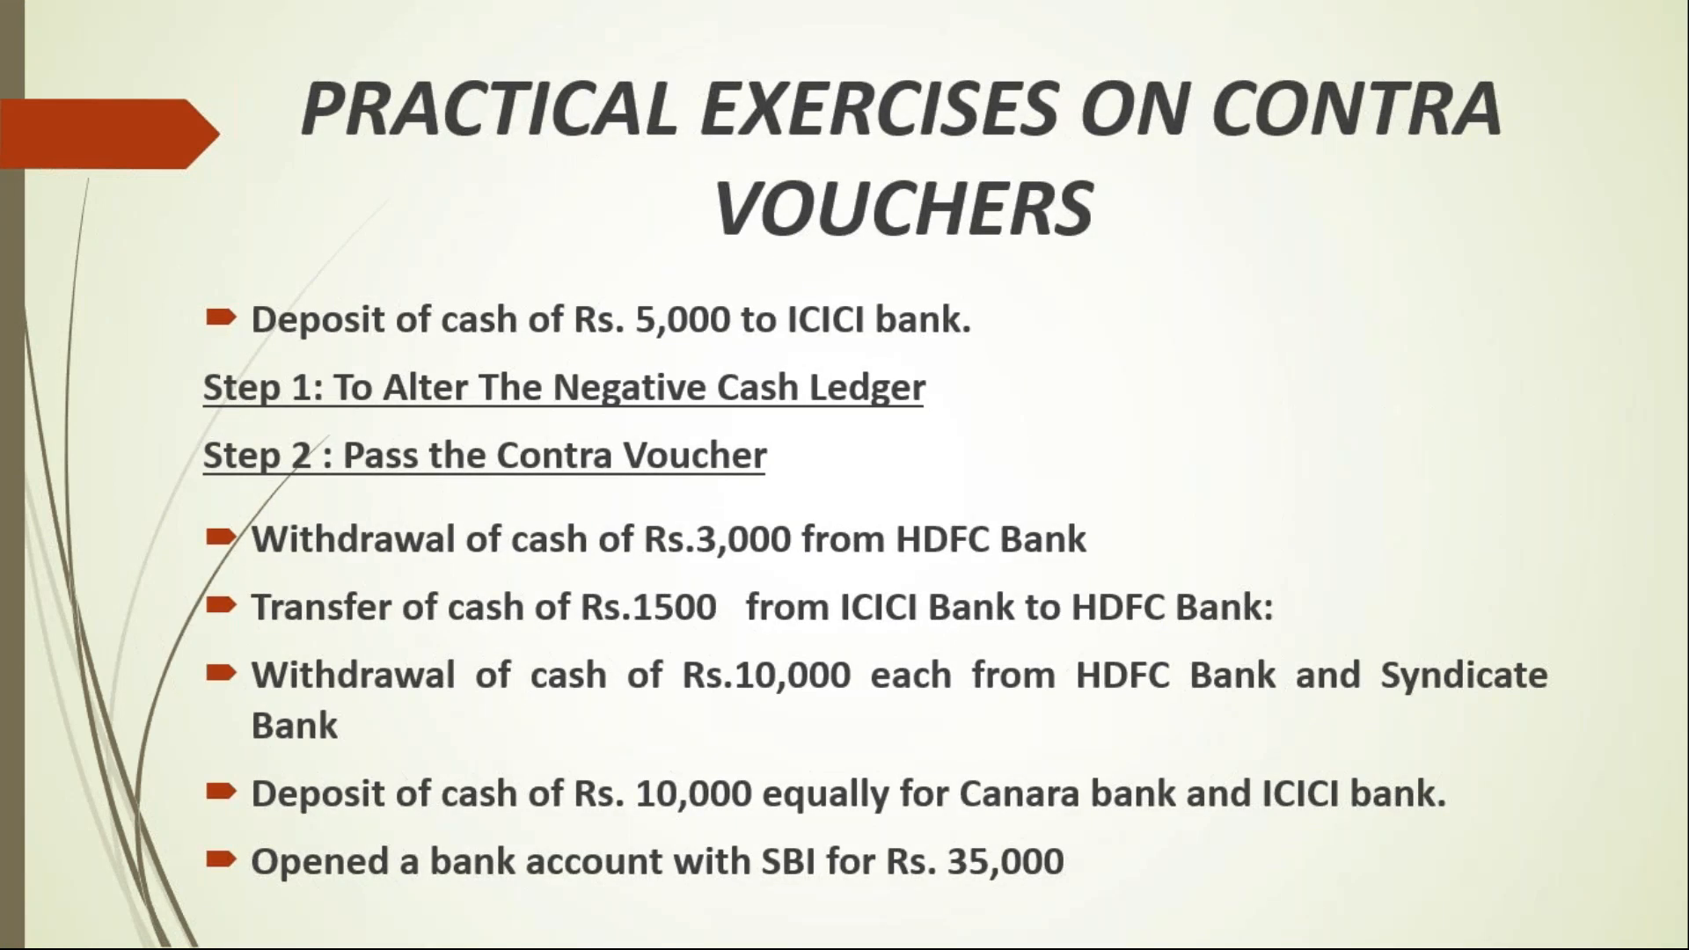
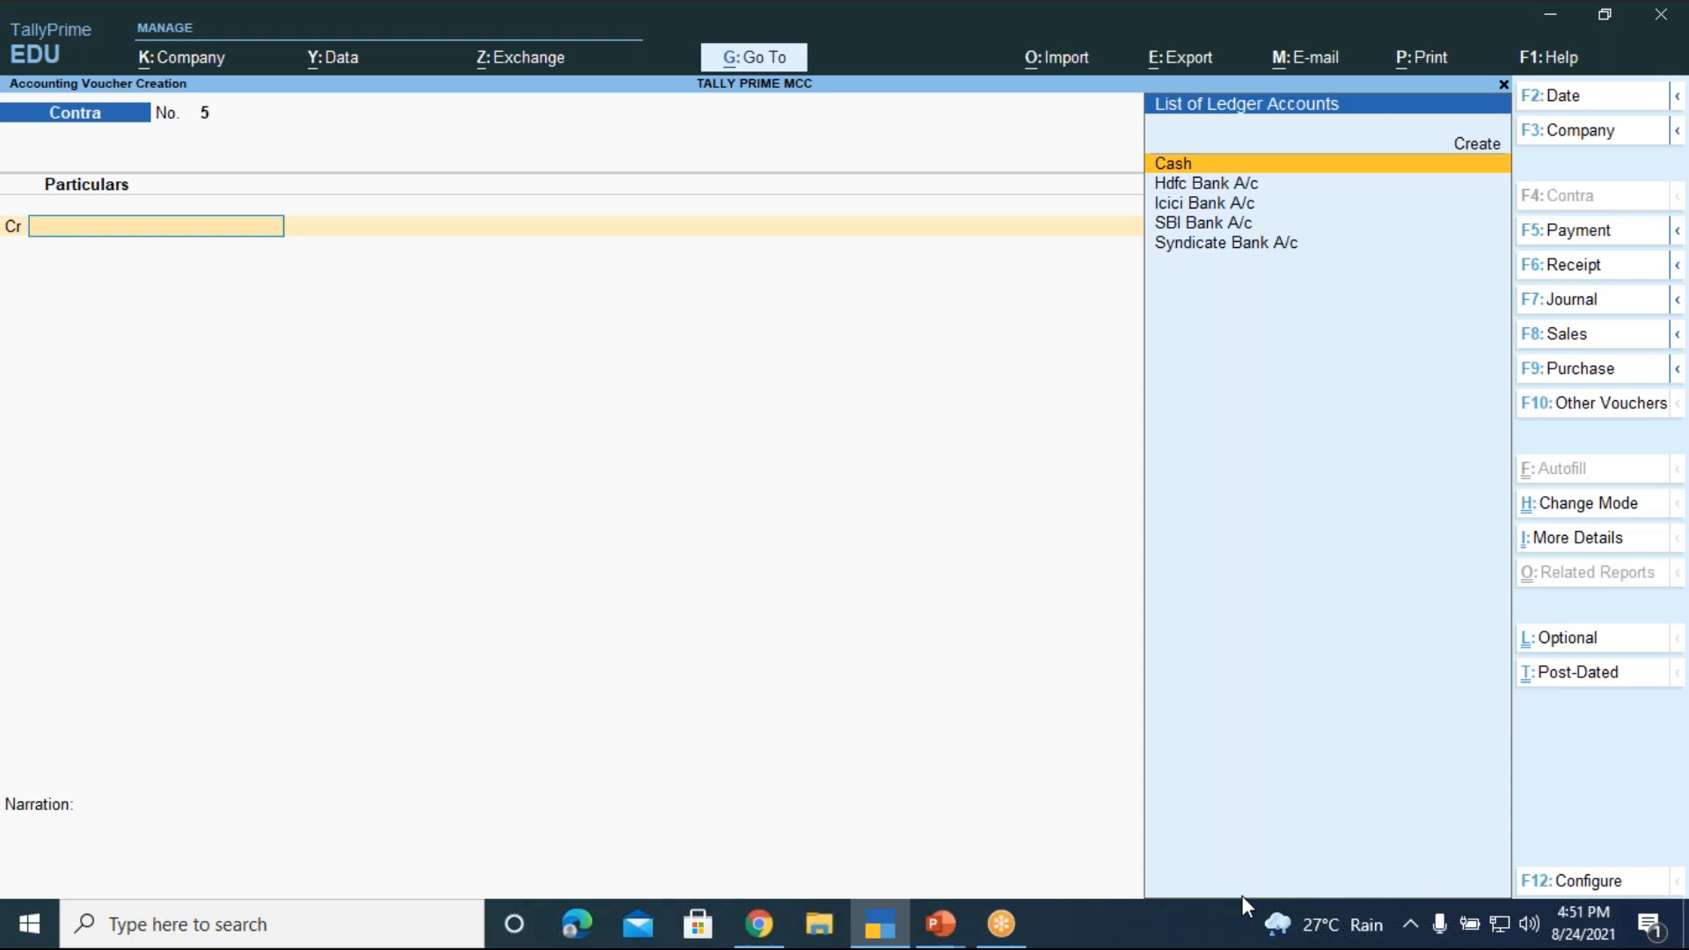
- Switch back to TallyPrime and credit Cash with 20,000 in the new Contra voucher
key("Return")
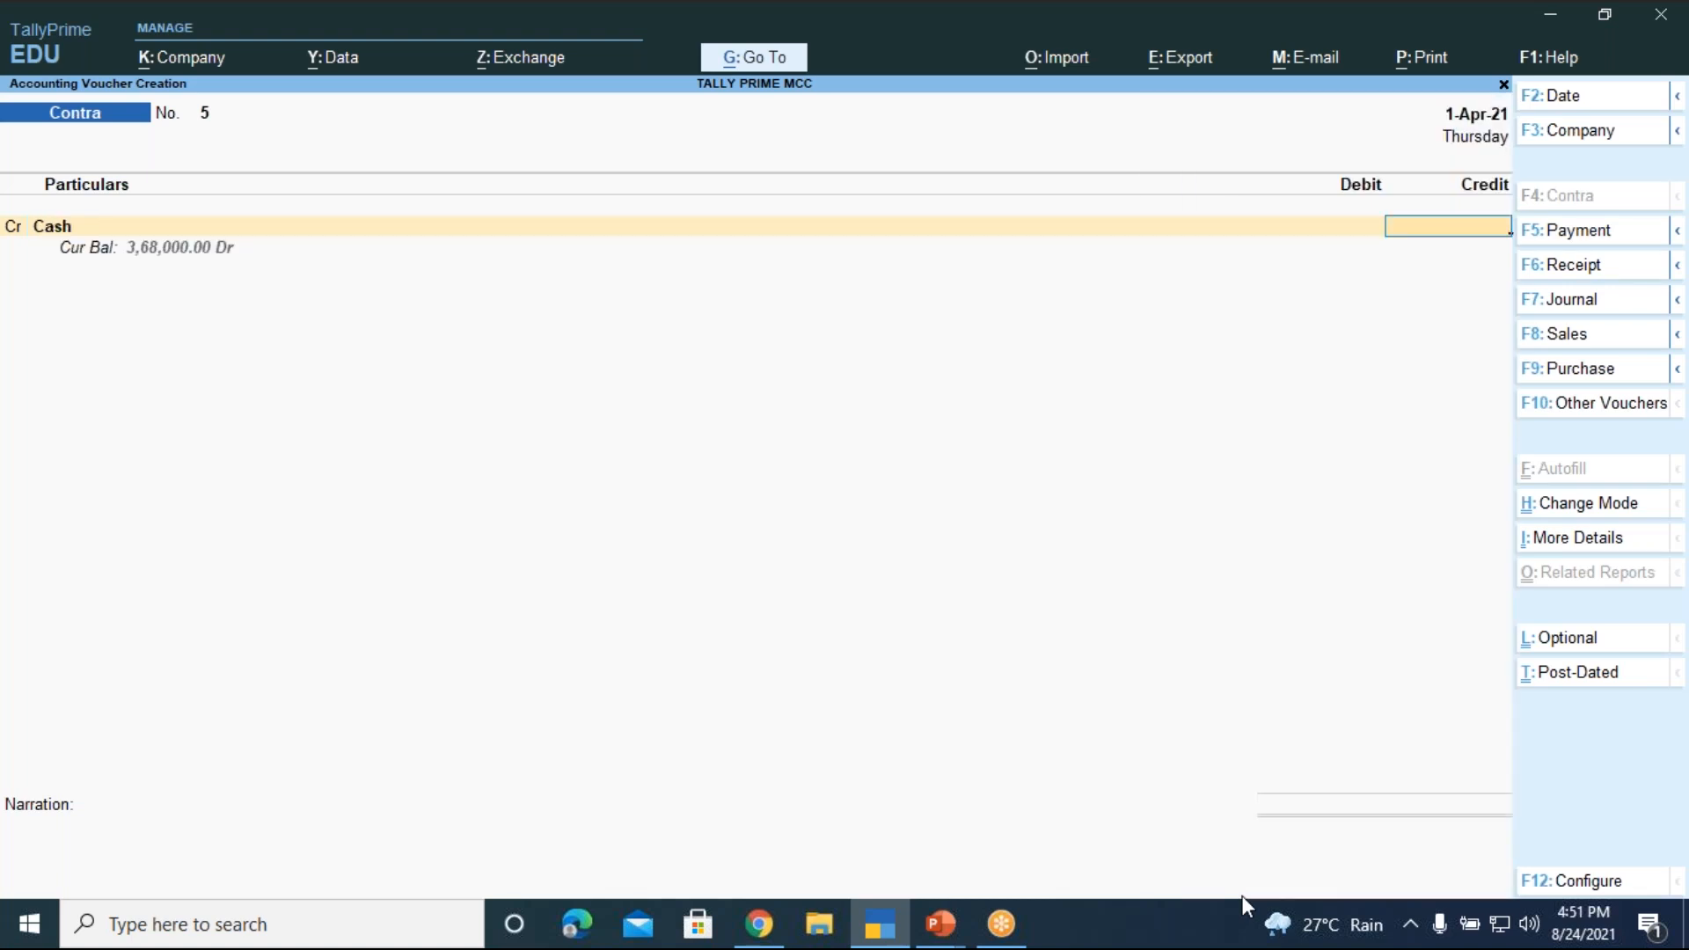
type("20000")
key("Return")
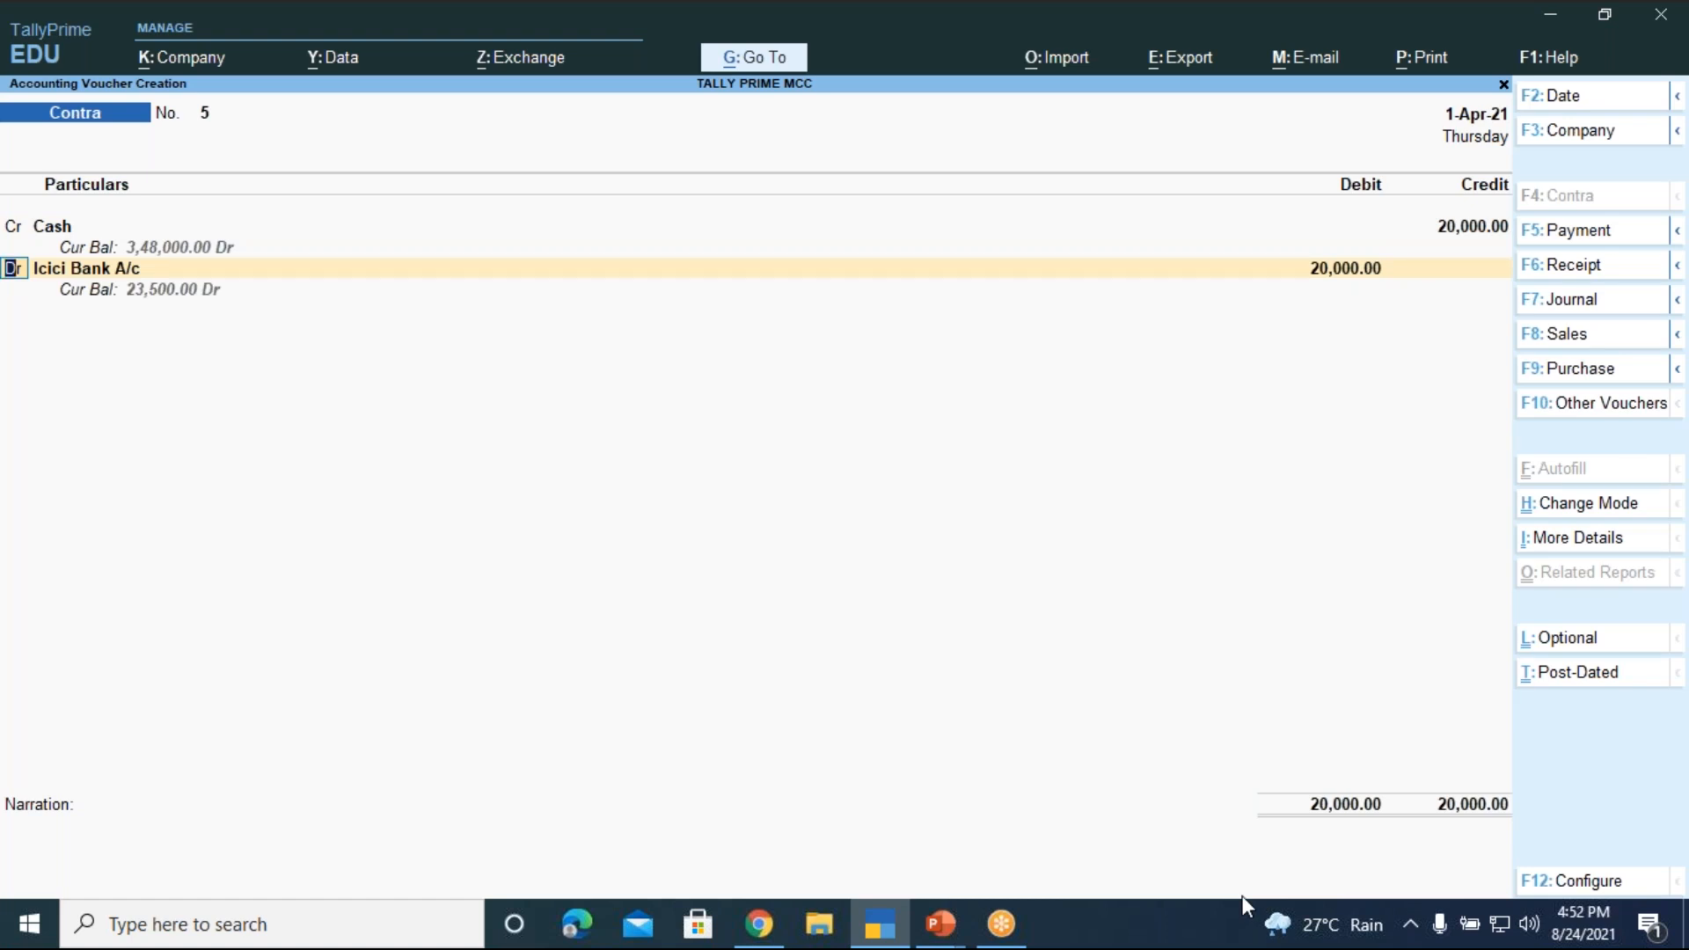
- Debit Icici Bank A/c with 10,000 in the Contra voucher
key("Return")
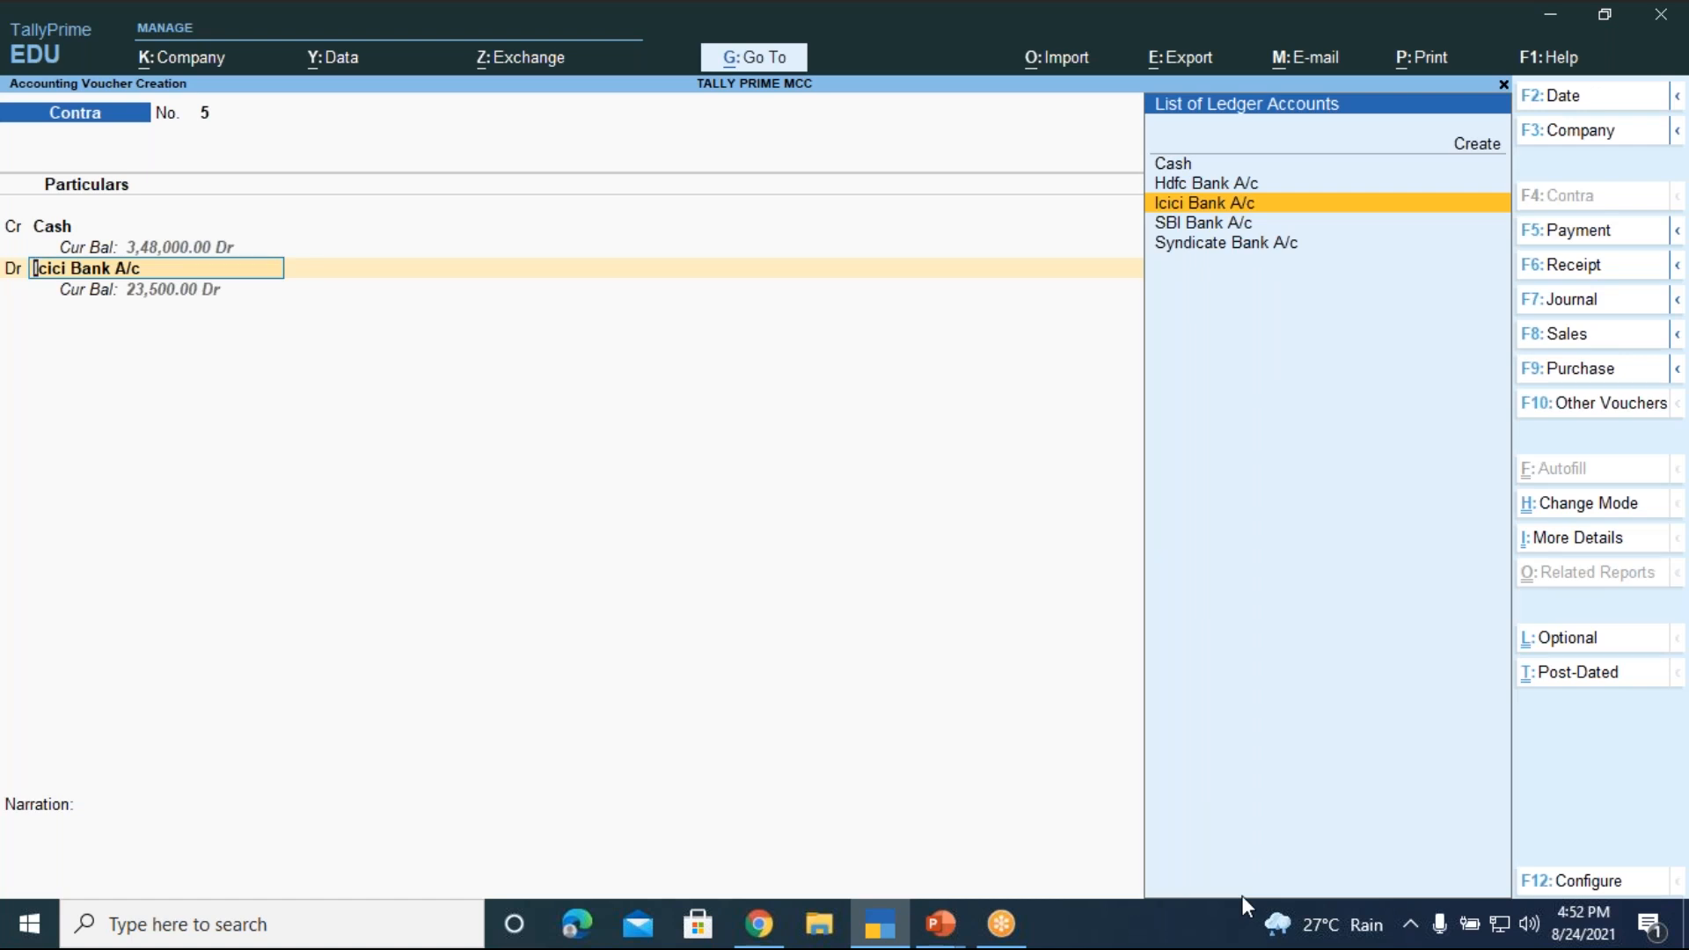
key("Return")
type("1")
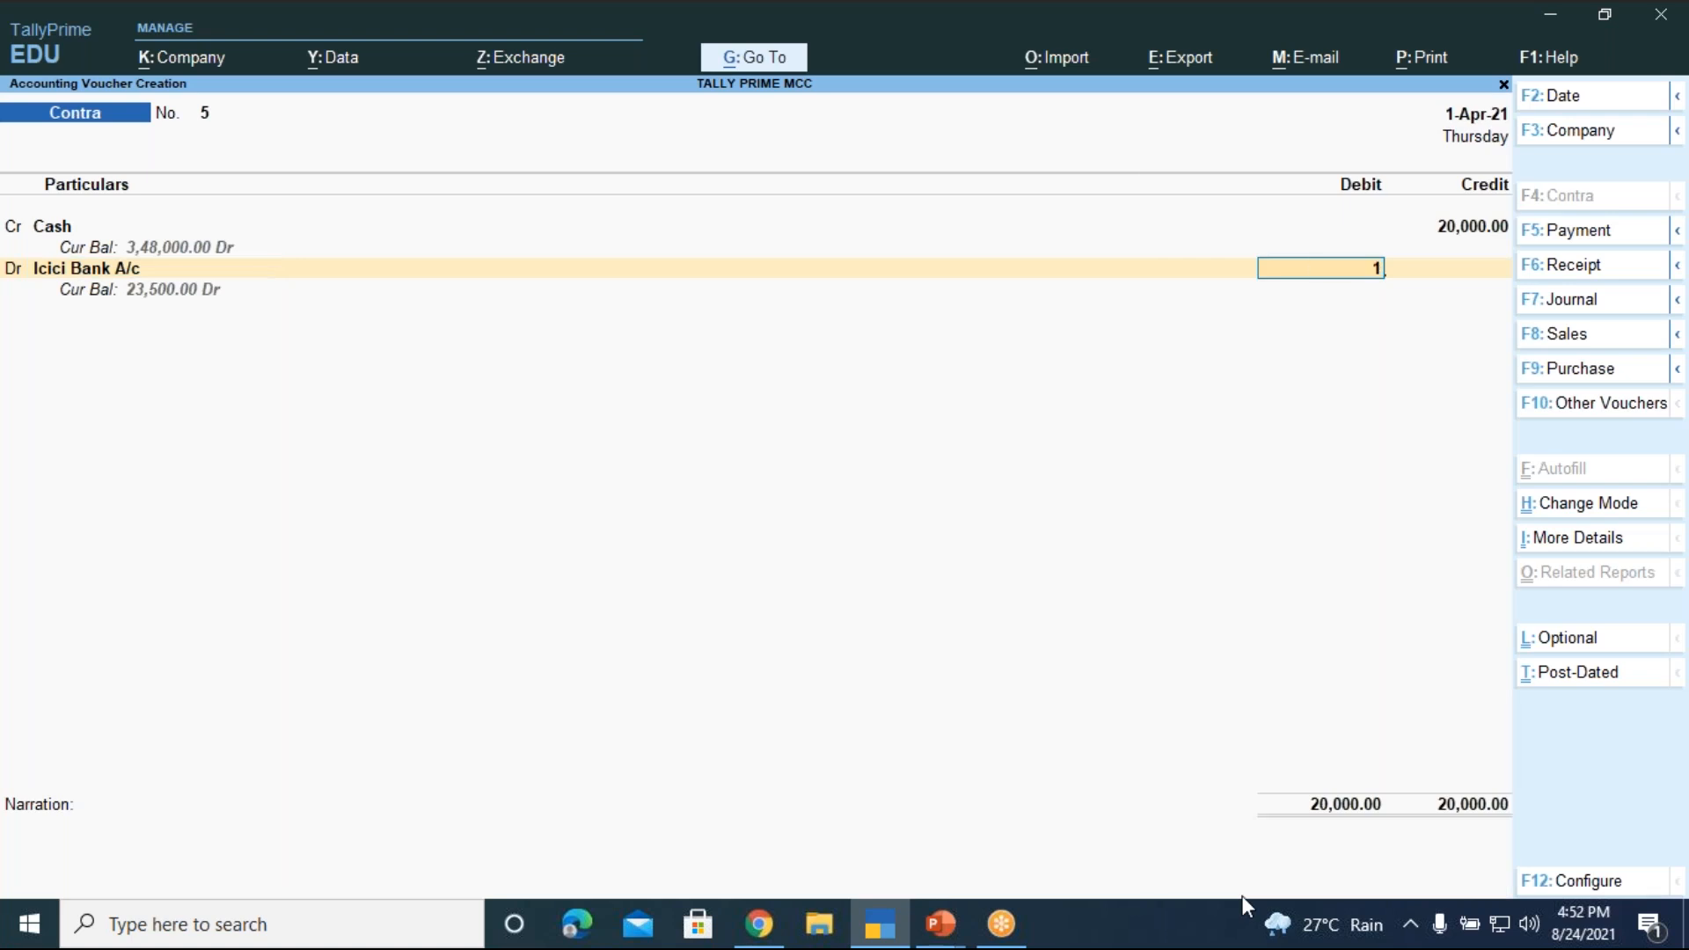
type("0000")
key("Return")
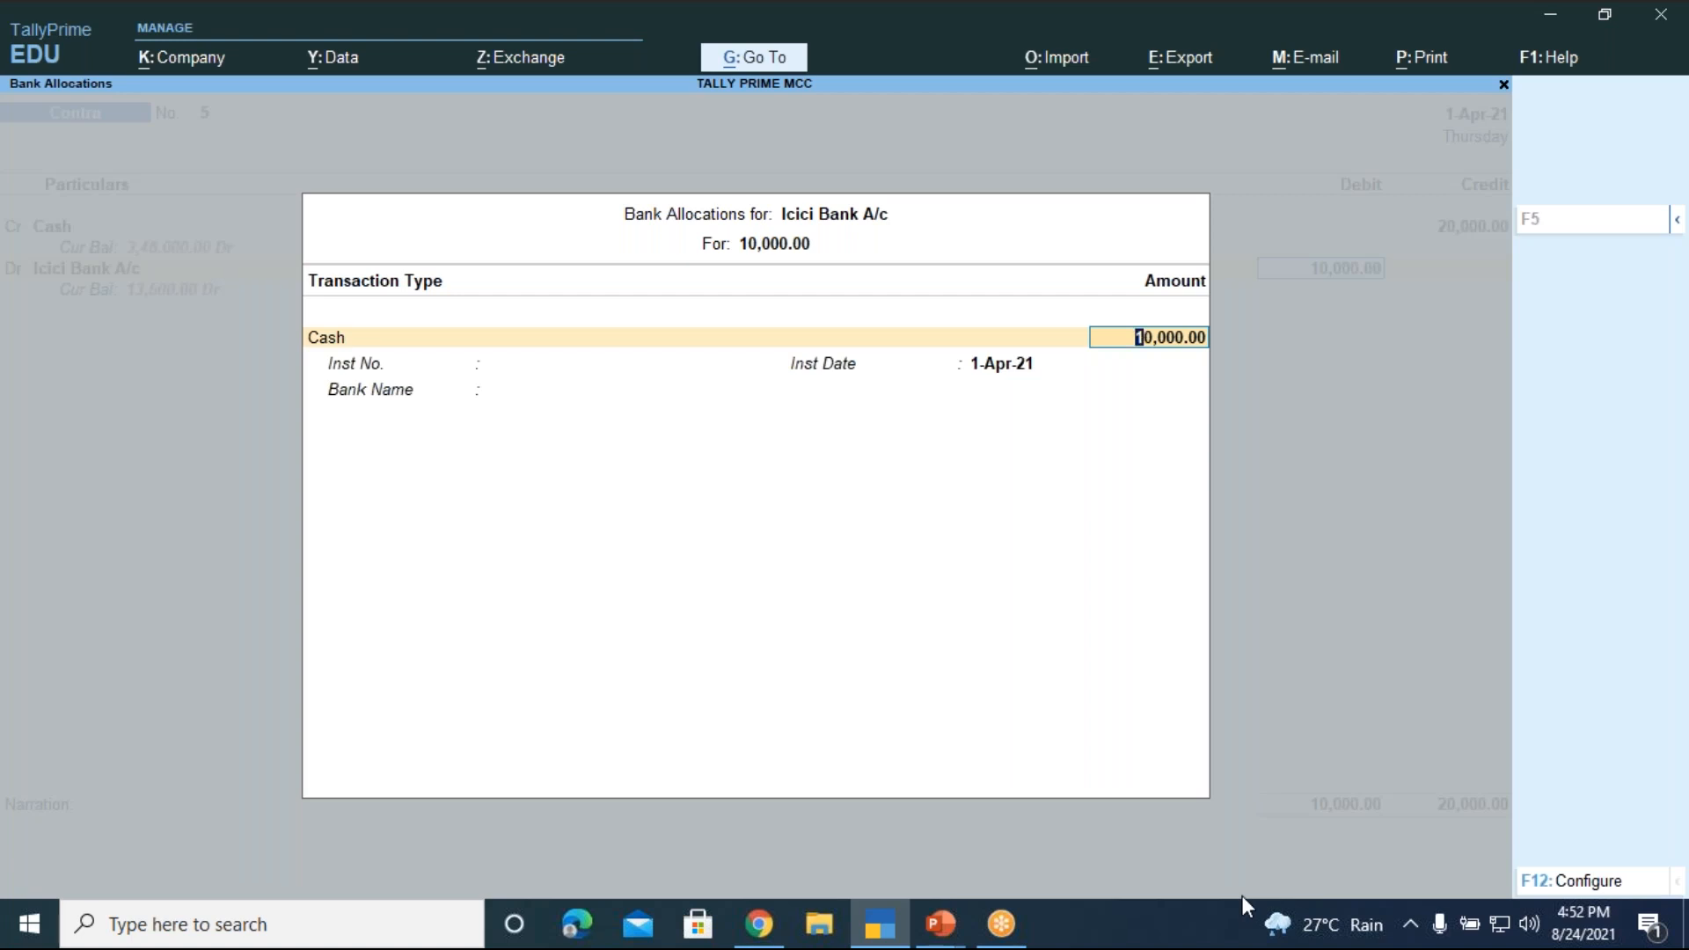
- Keep the Icici Bank A/c allocation at 10,000 in Cash and enter its denominations as 5 notes of 2000
key("Return")
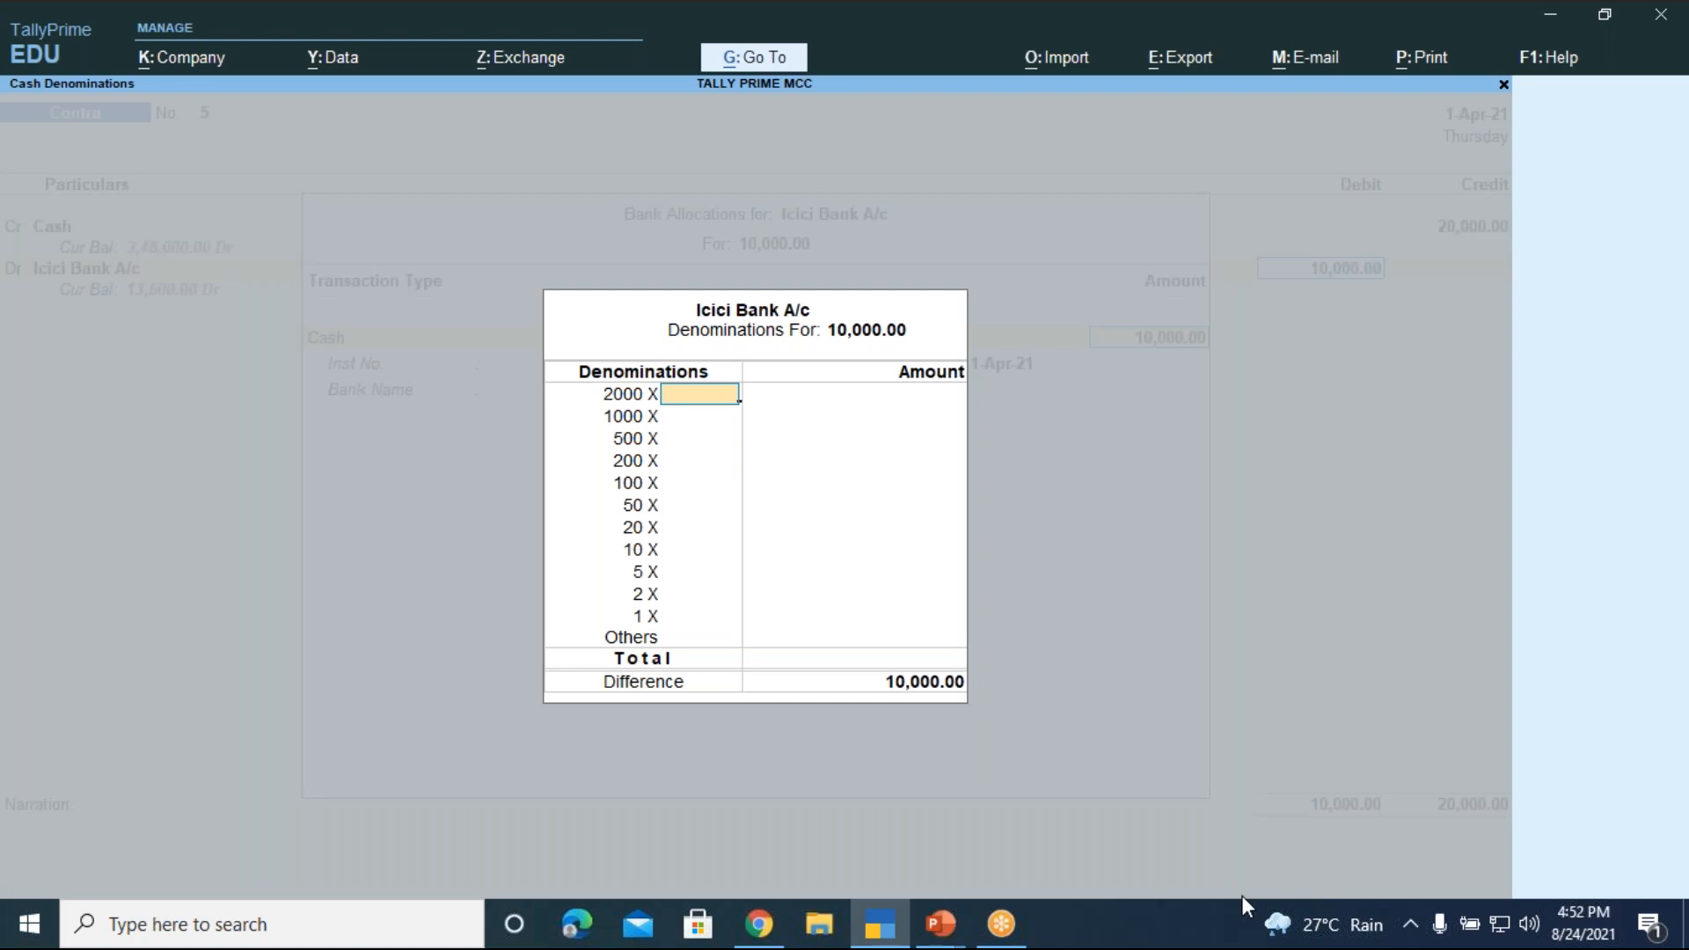
type("5")
key("Return")
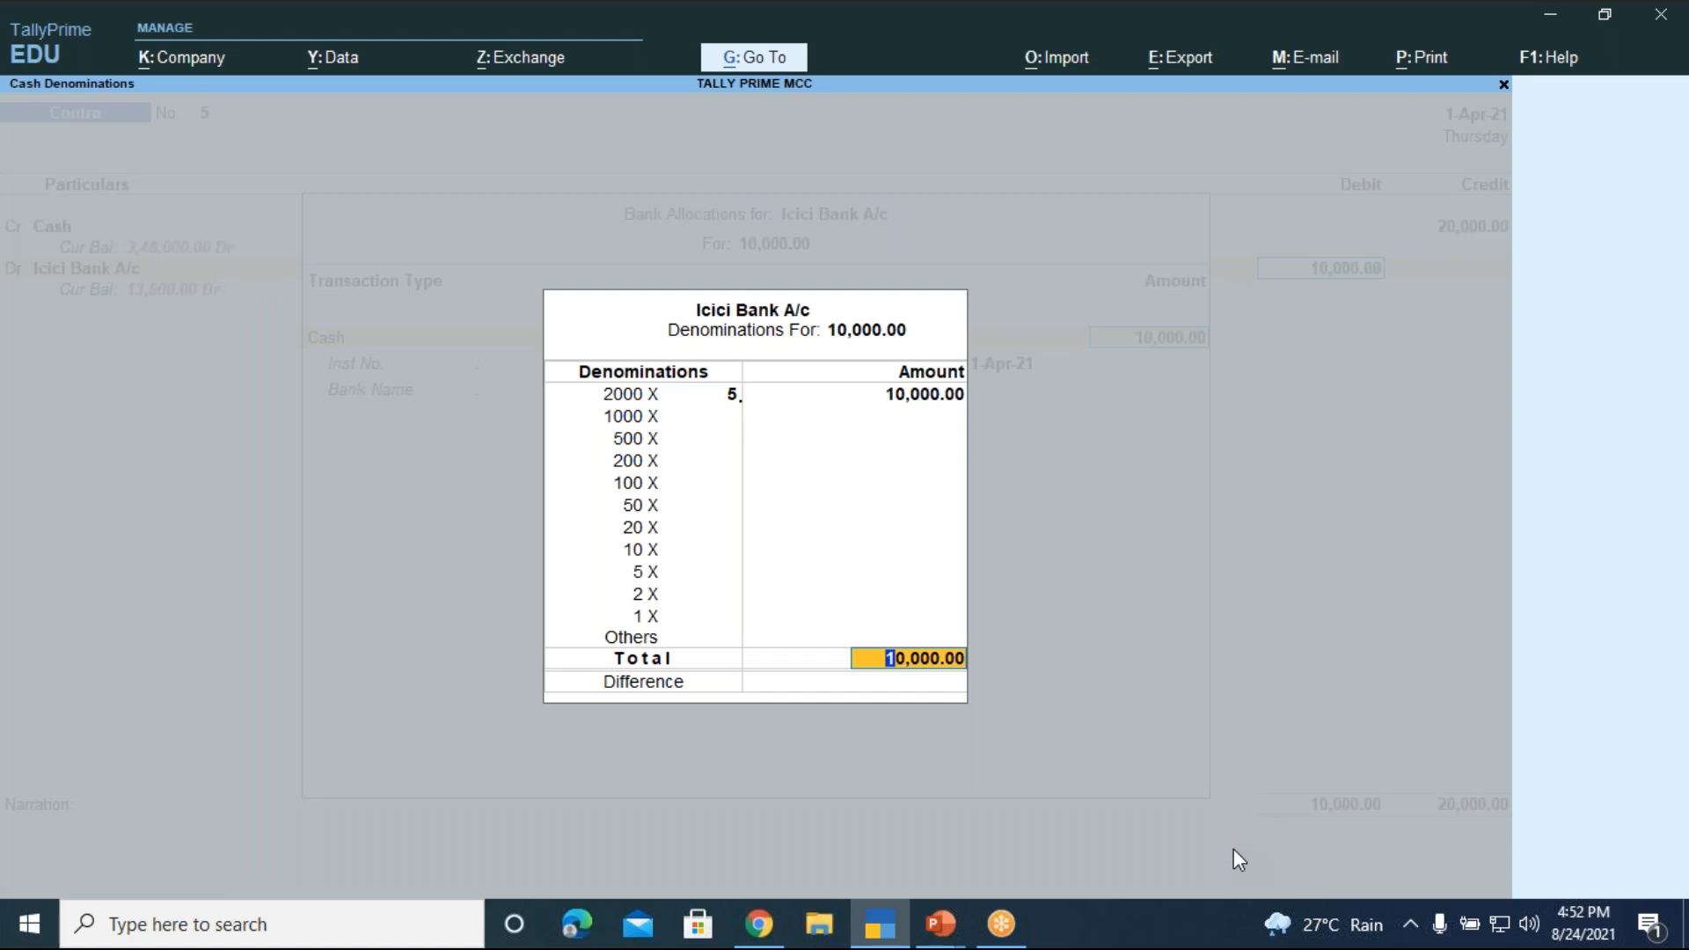
- Accept the Icici Bank A/c denominations and complete its cash allocation with the instrument number and bank name left blank
key("Return")
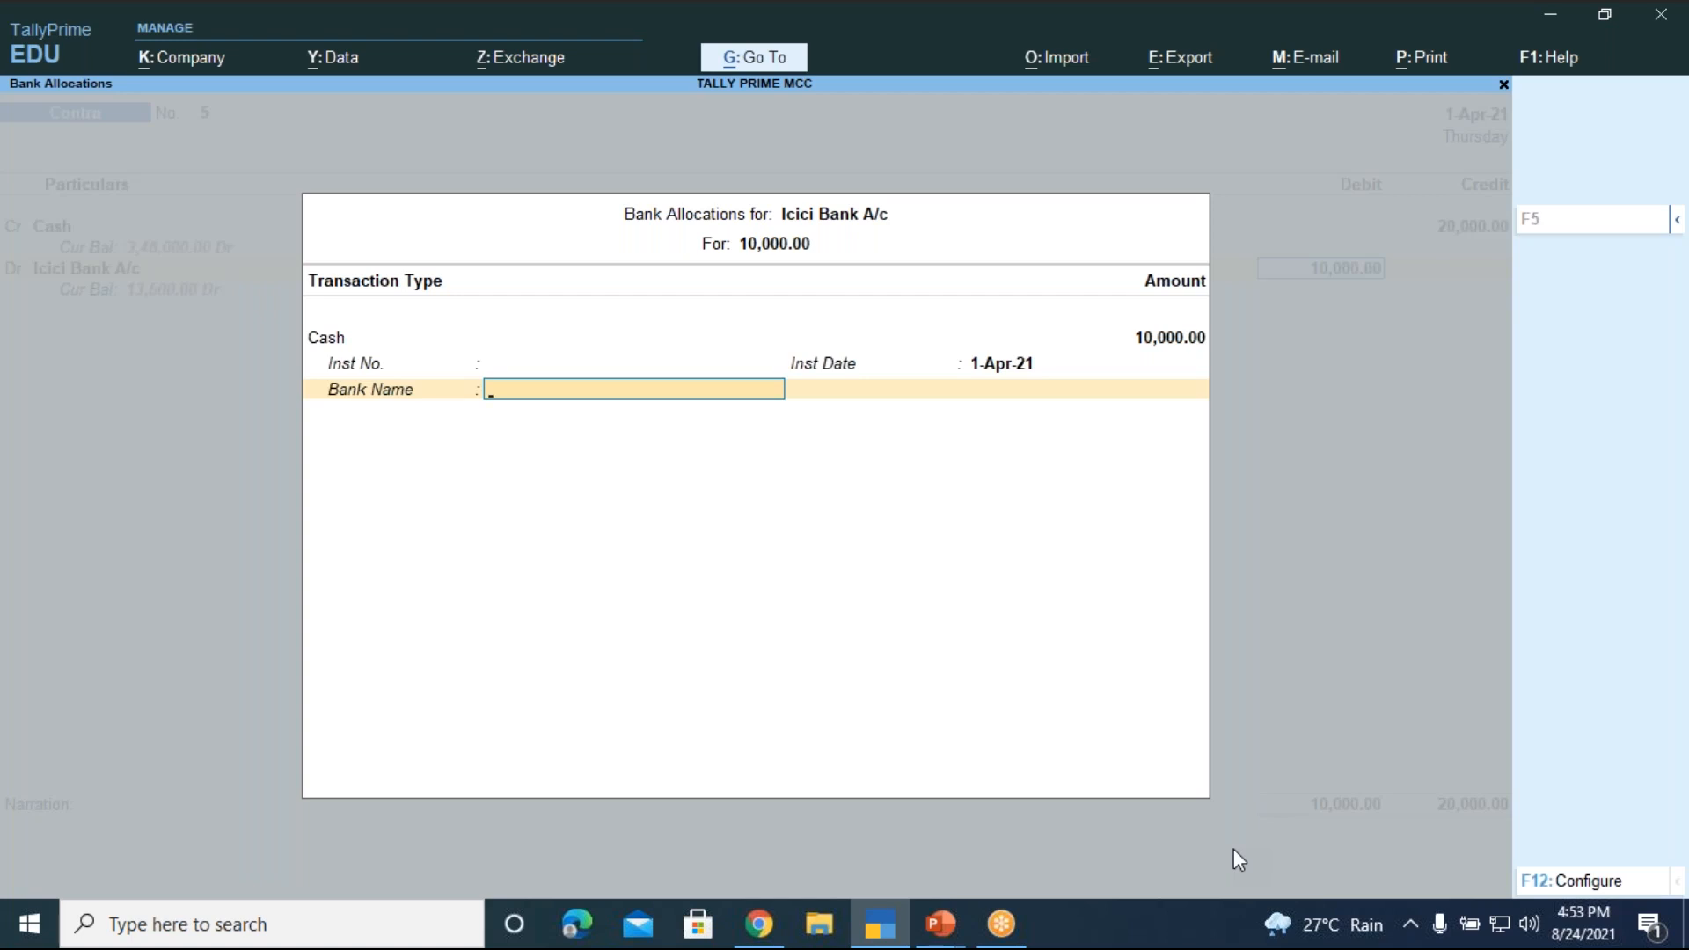
key("Return")
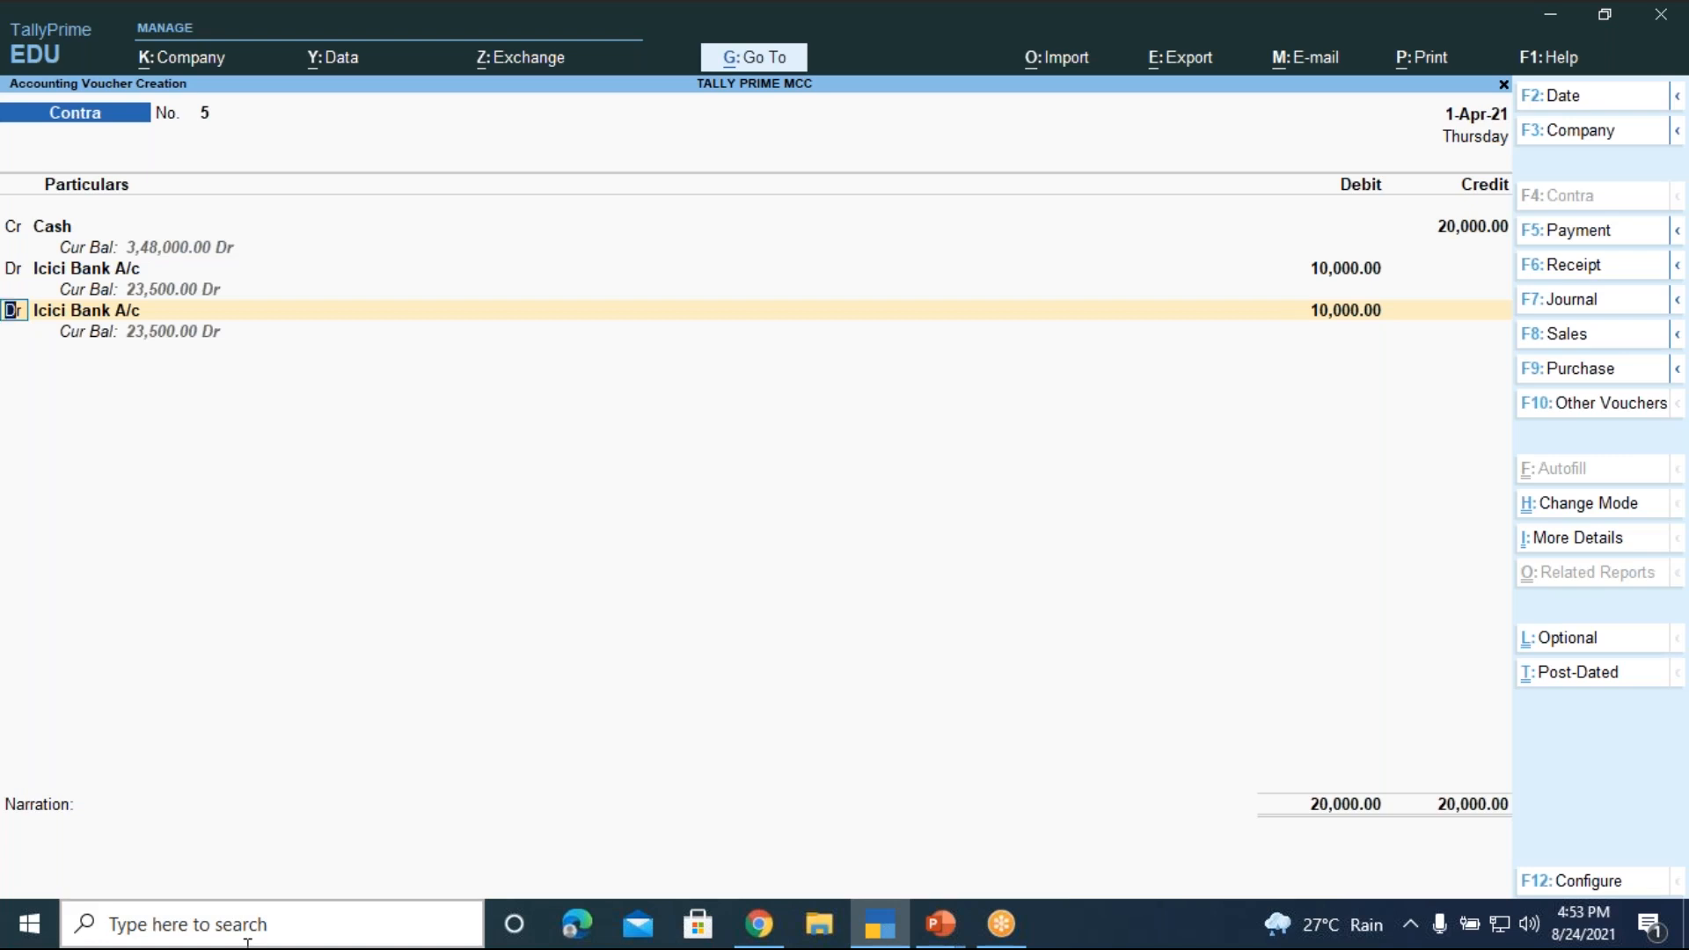
- Open the Cash/Bank Book to check the cash and bank closing balances, and return to the Contra voucher
key("alt")
key("alt+g")
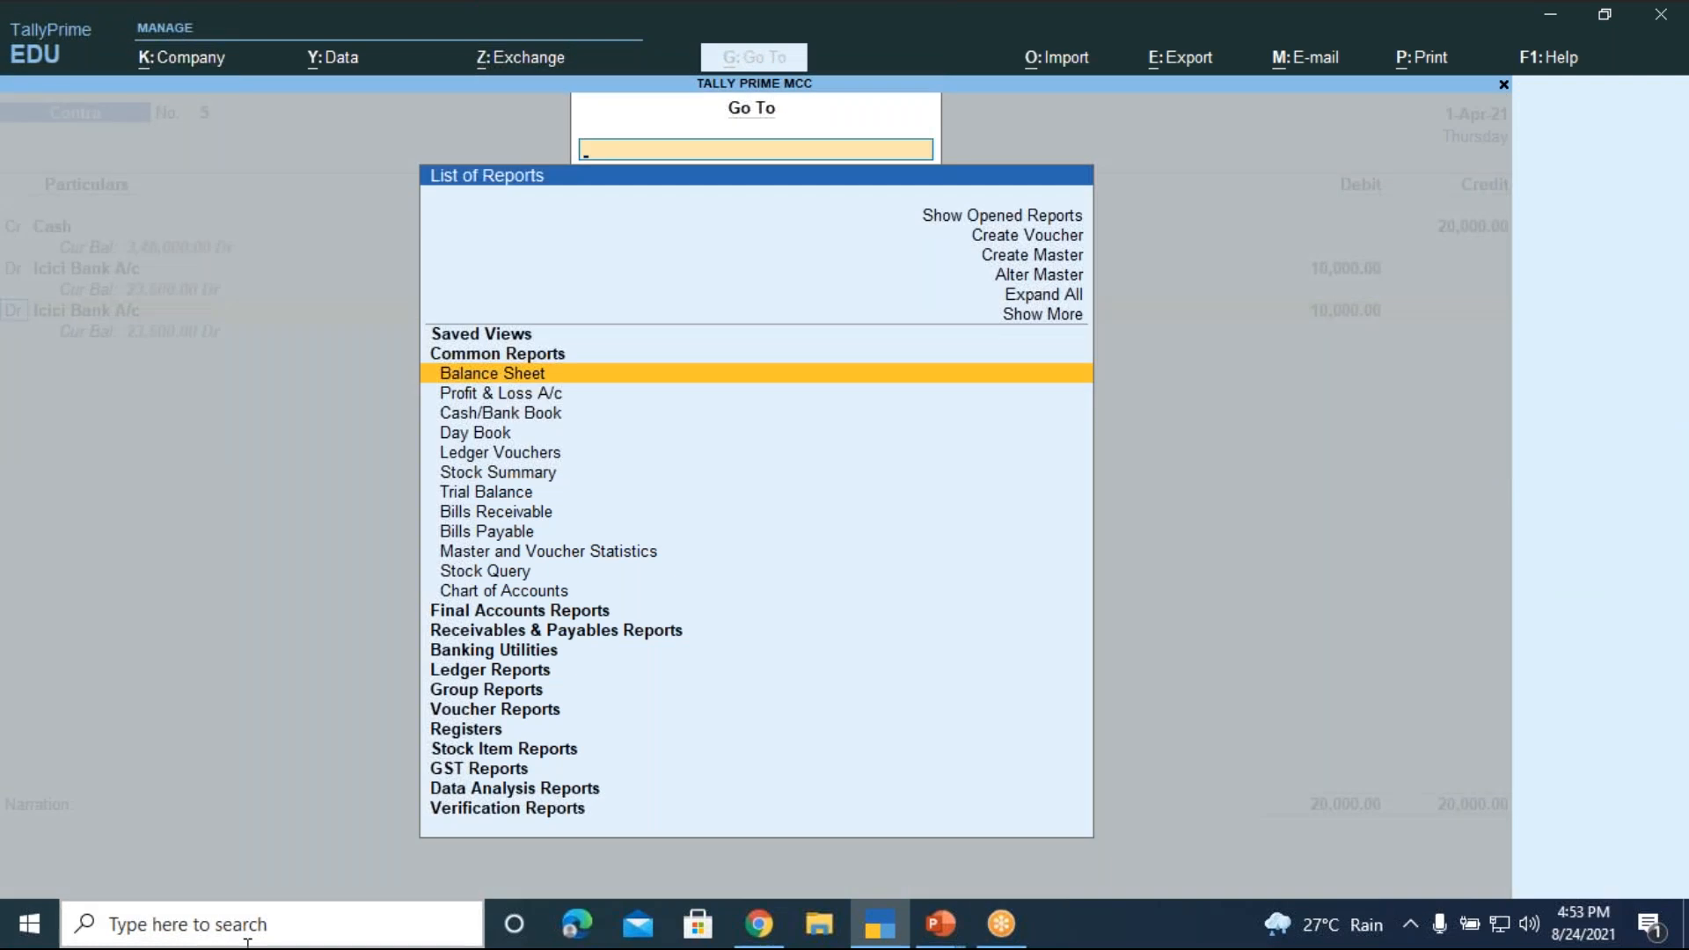
key("Down")
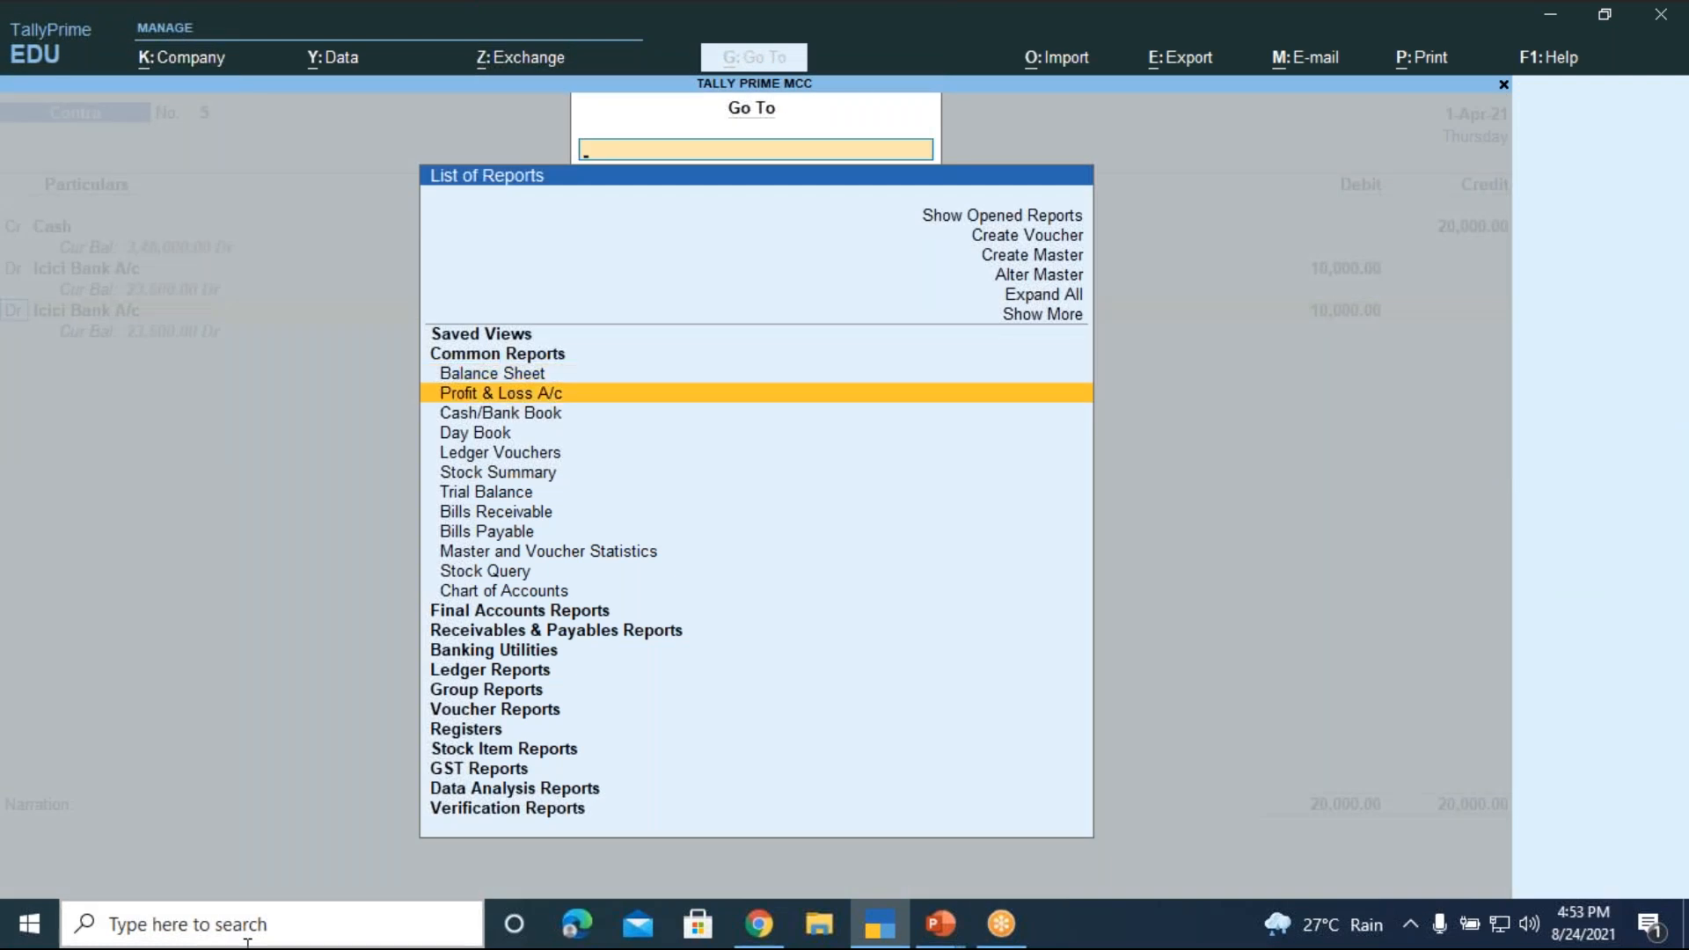
key("Down")
key("Return")
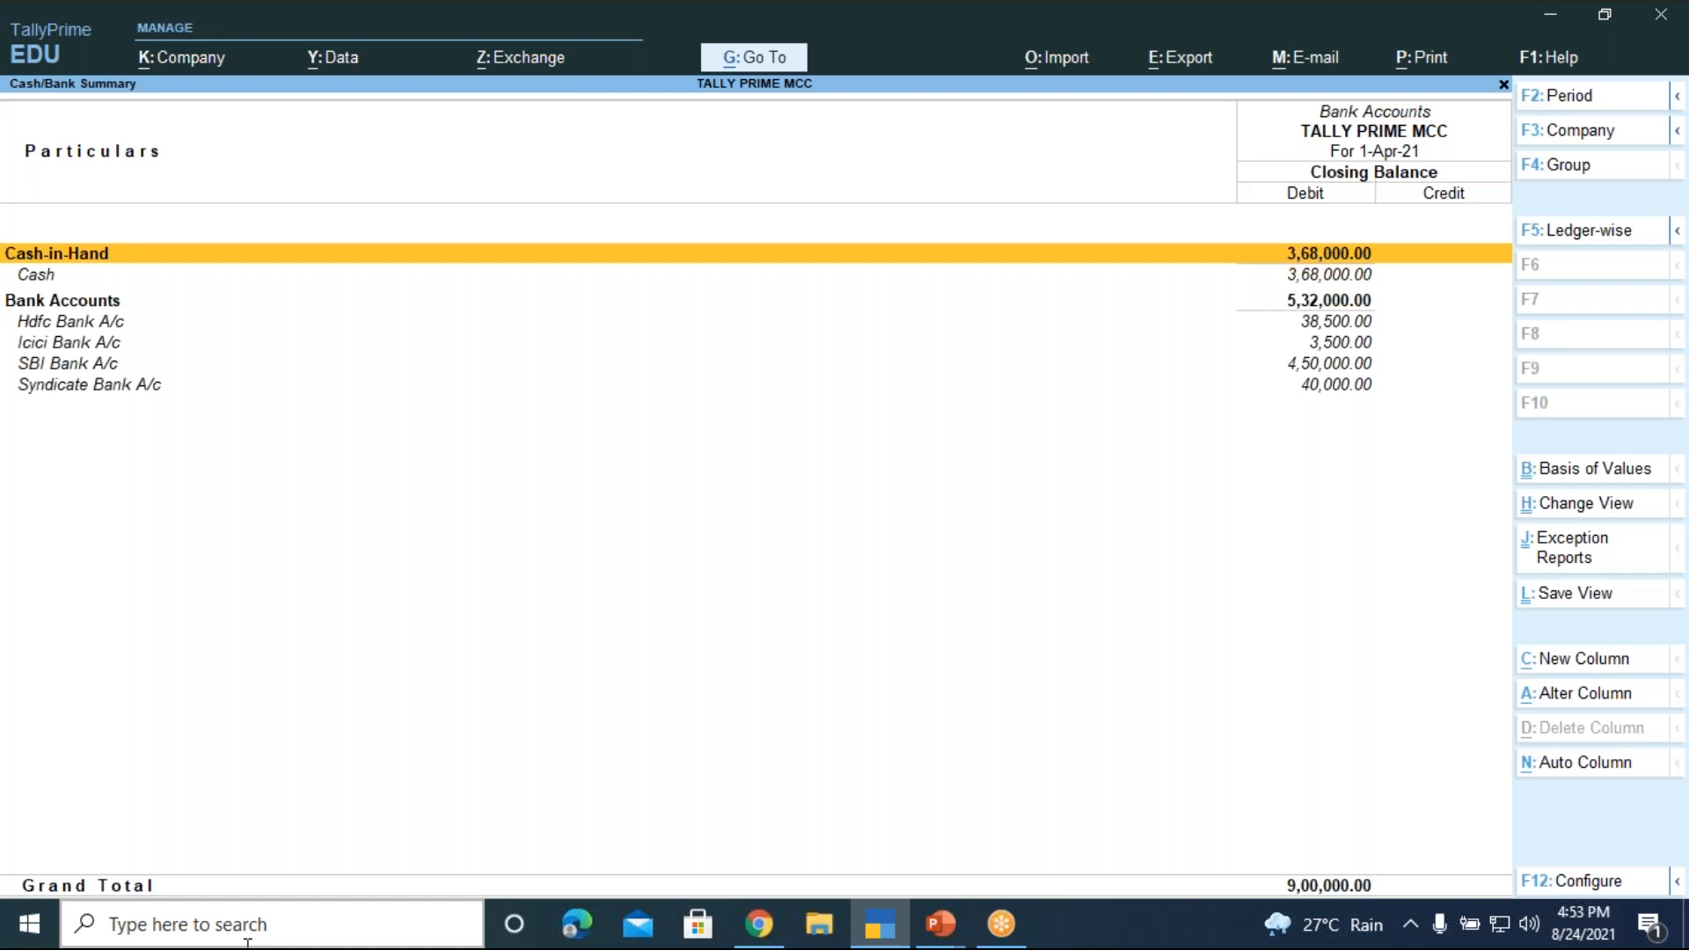
key("Escape")
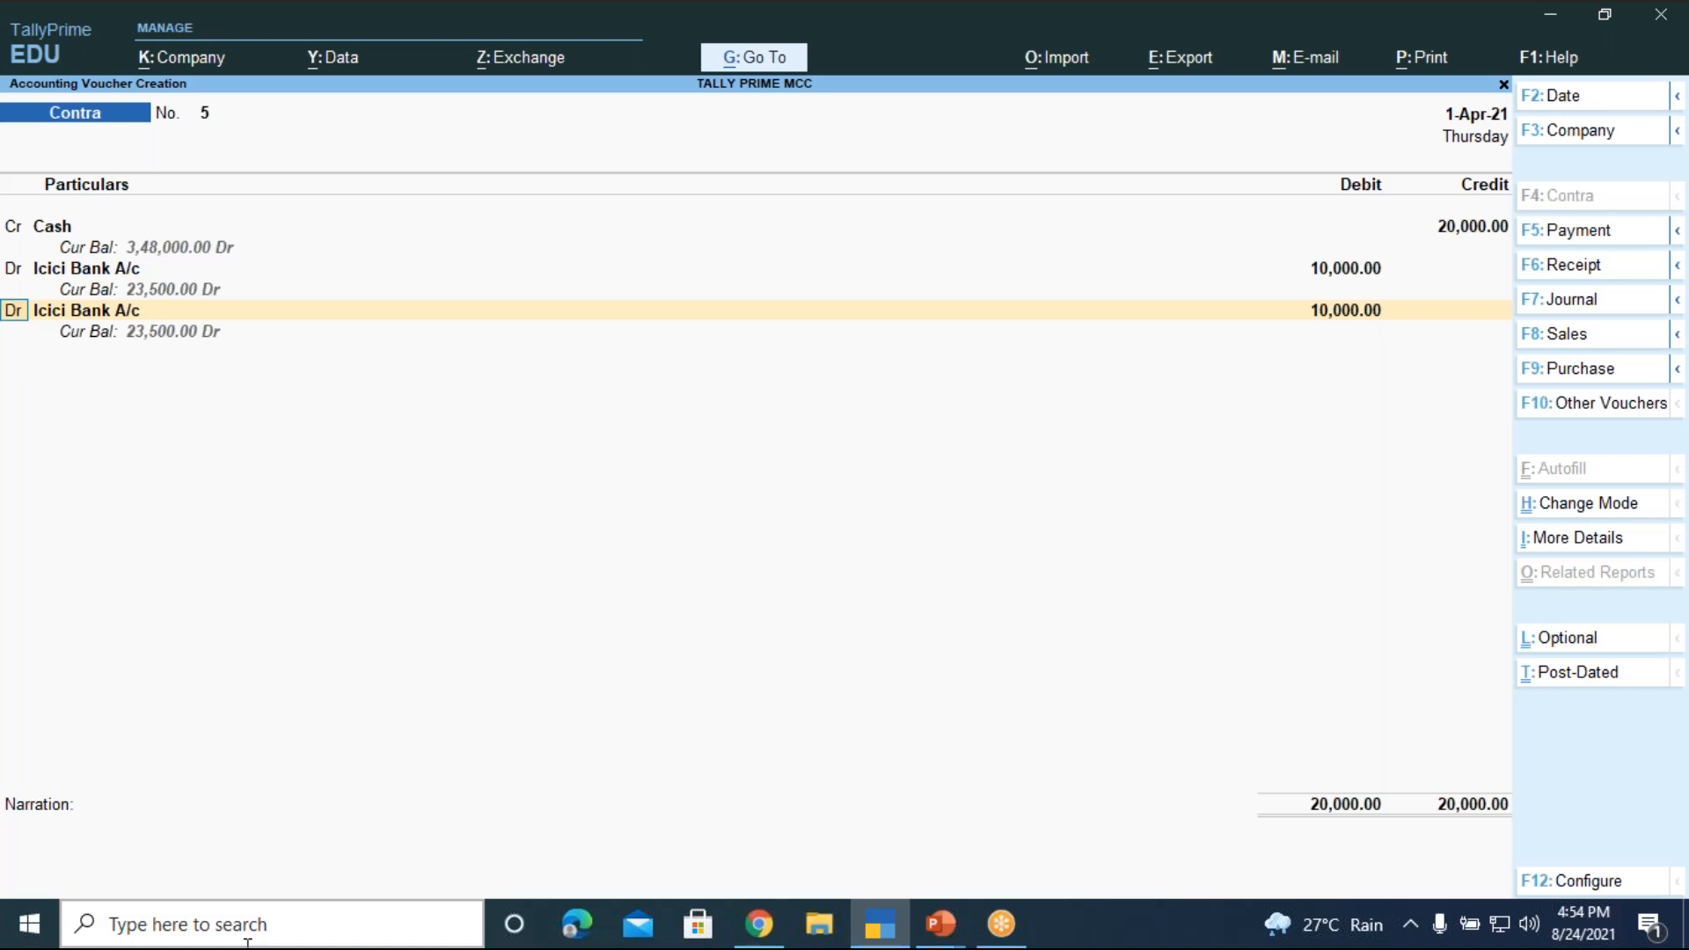
- Start creating a new ledger named Canara Bank A/c from the second debit line of the Contra voucher, without an alias
key("Return")
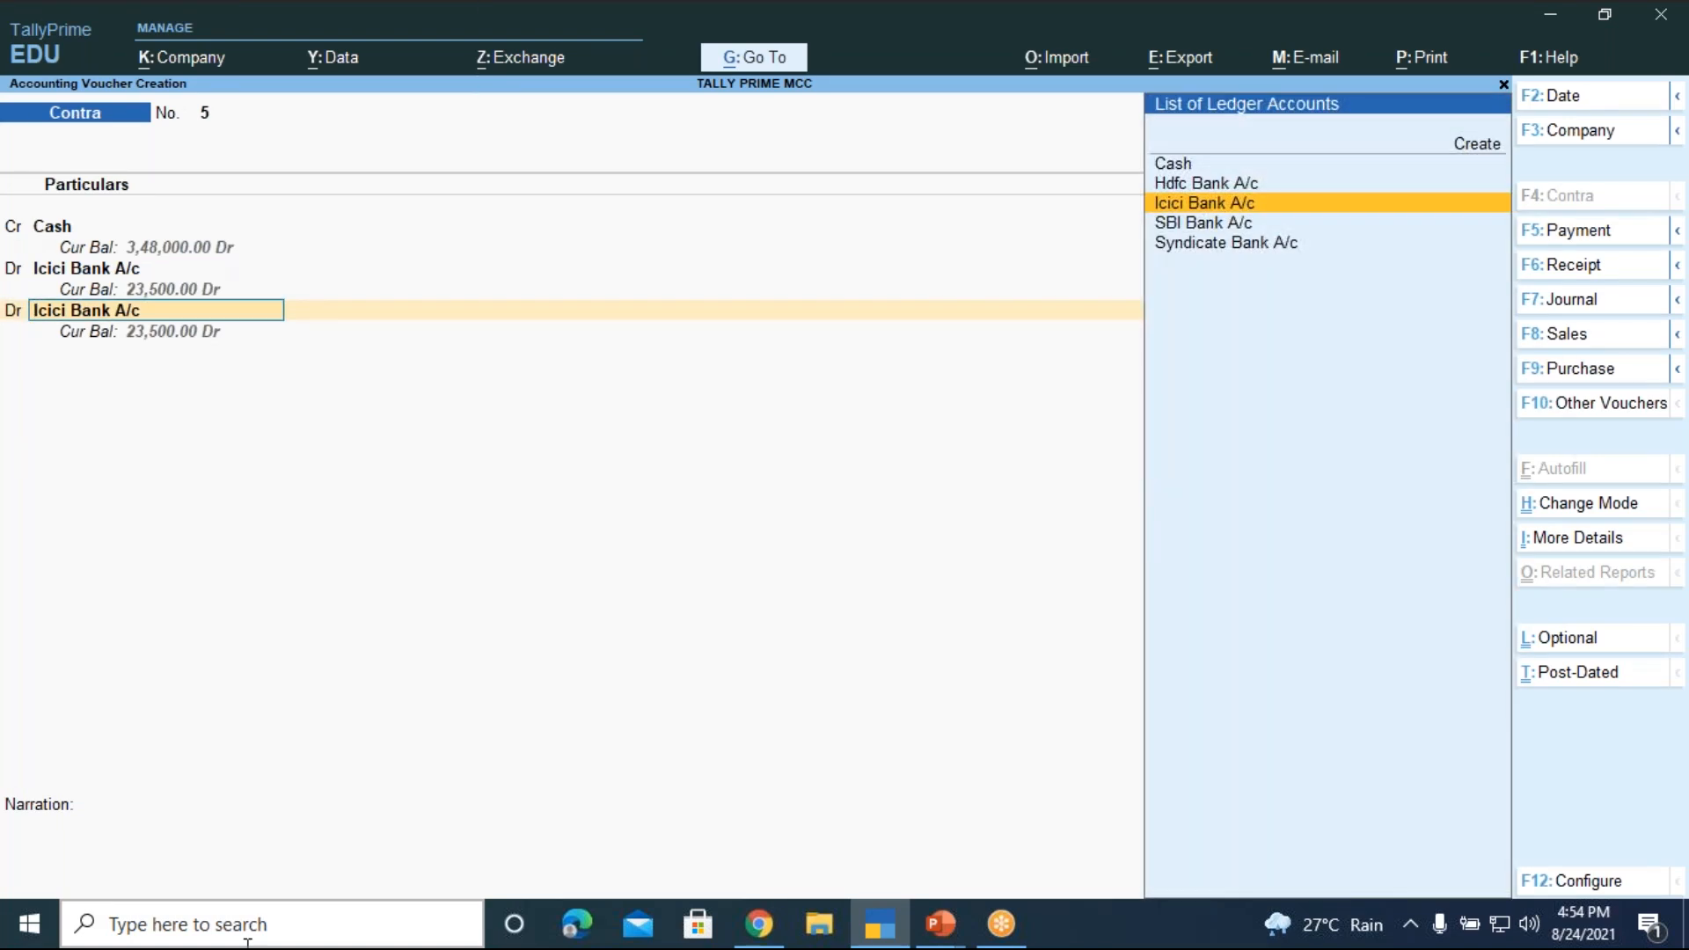
key("Up")
key("Up")
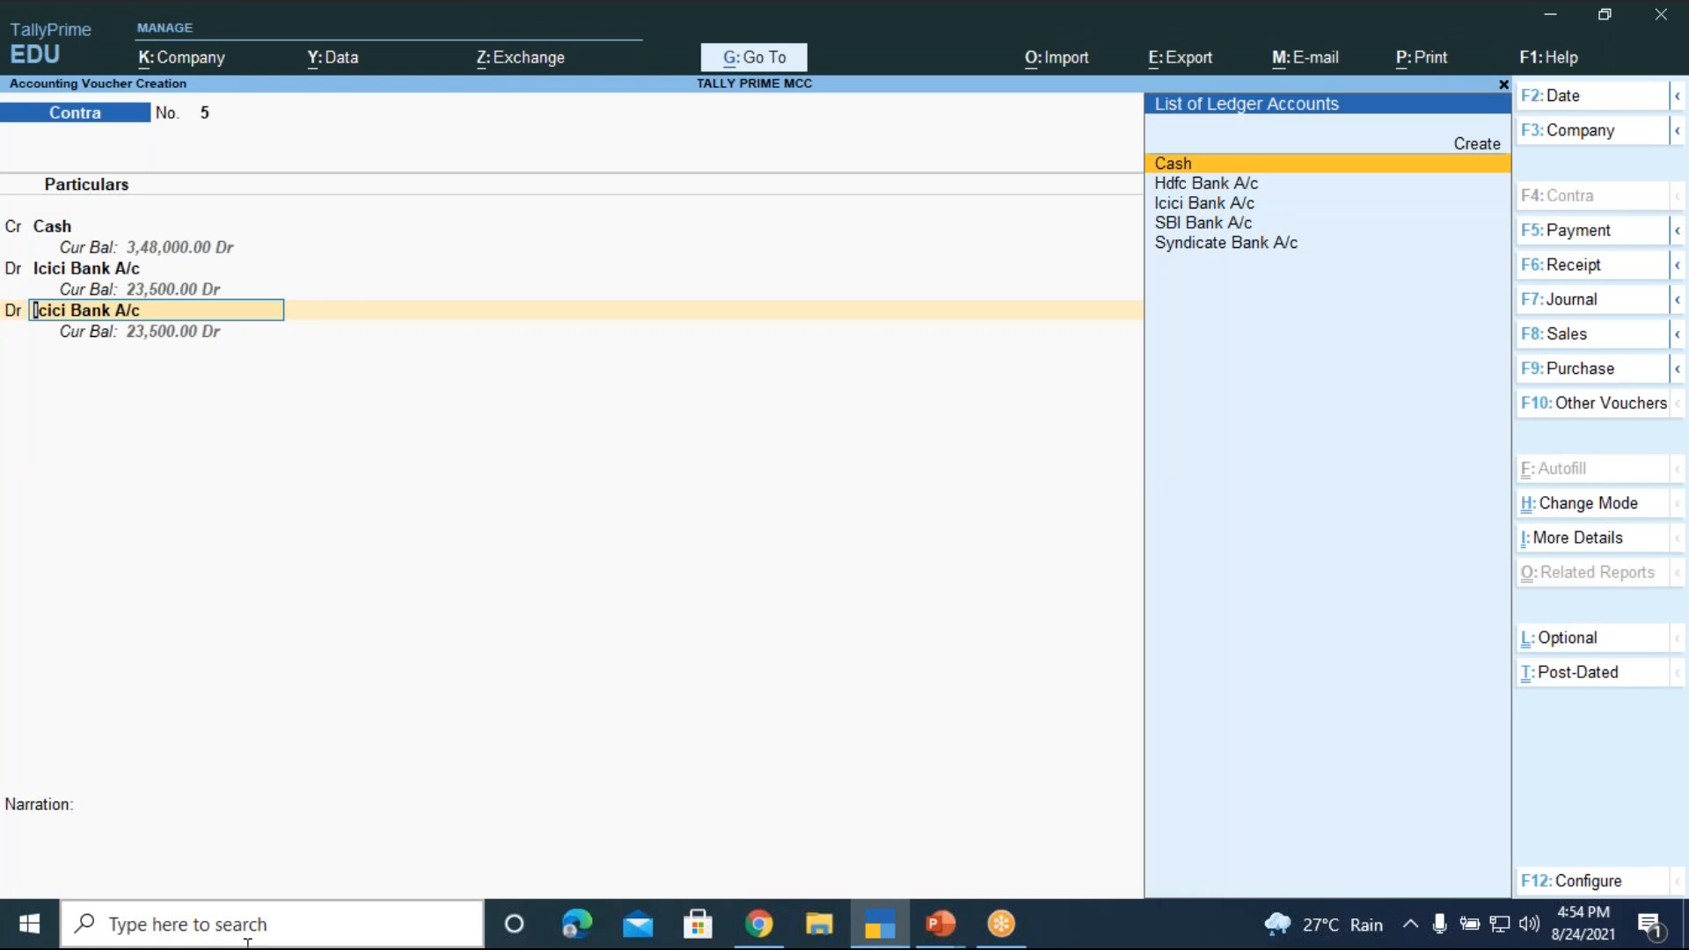
key("Up")
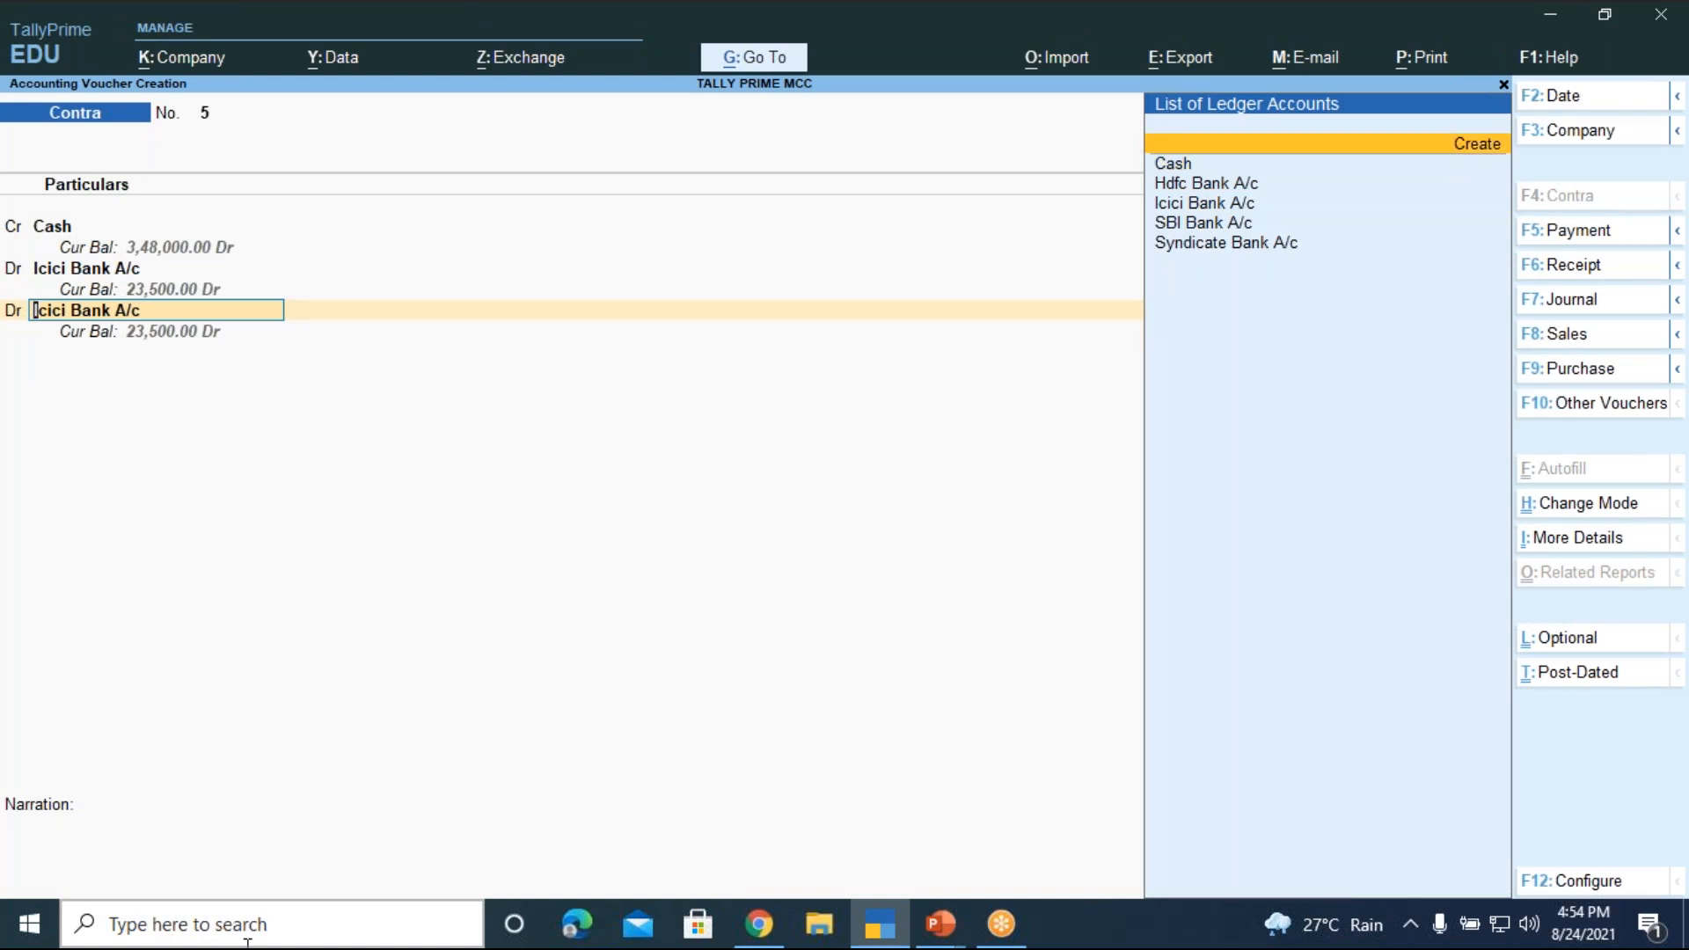
key("Return")
type("Canara Bank A/c")
key("Return")
key("Return")
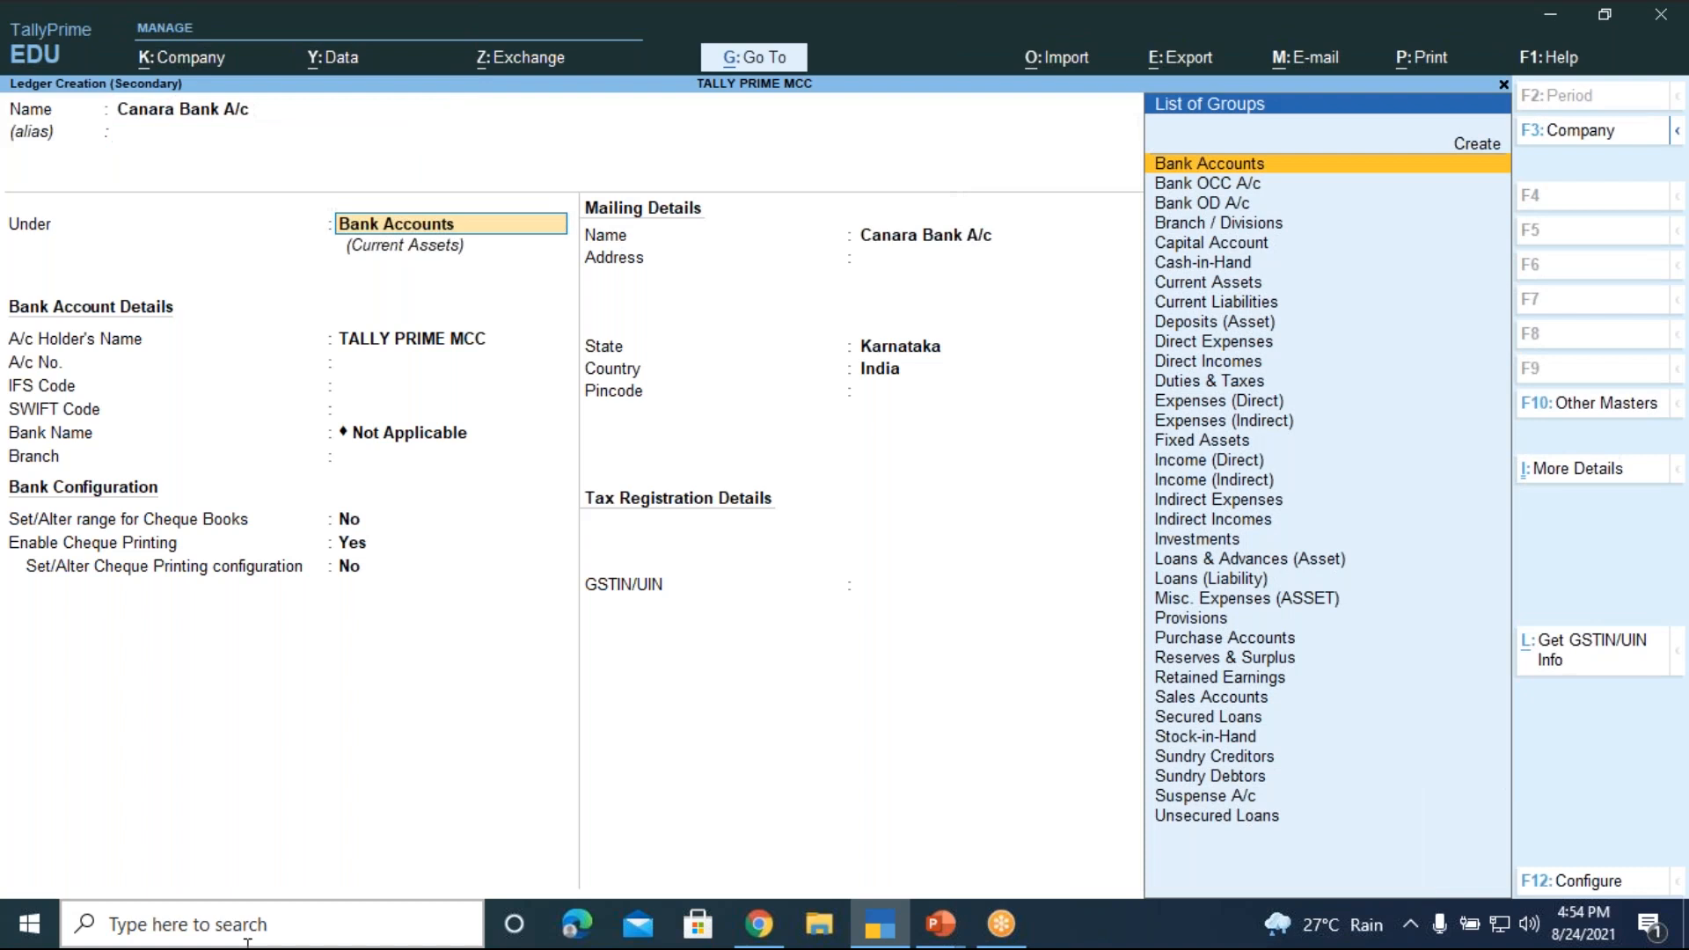
- Keep the Canara Bank A/c ledger under Bank Accounts with the default bank, mailing and tax details, and save it
key("Return")
key("Return")
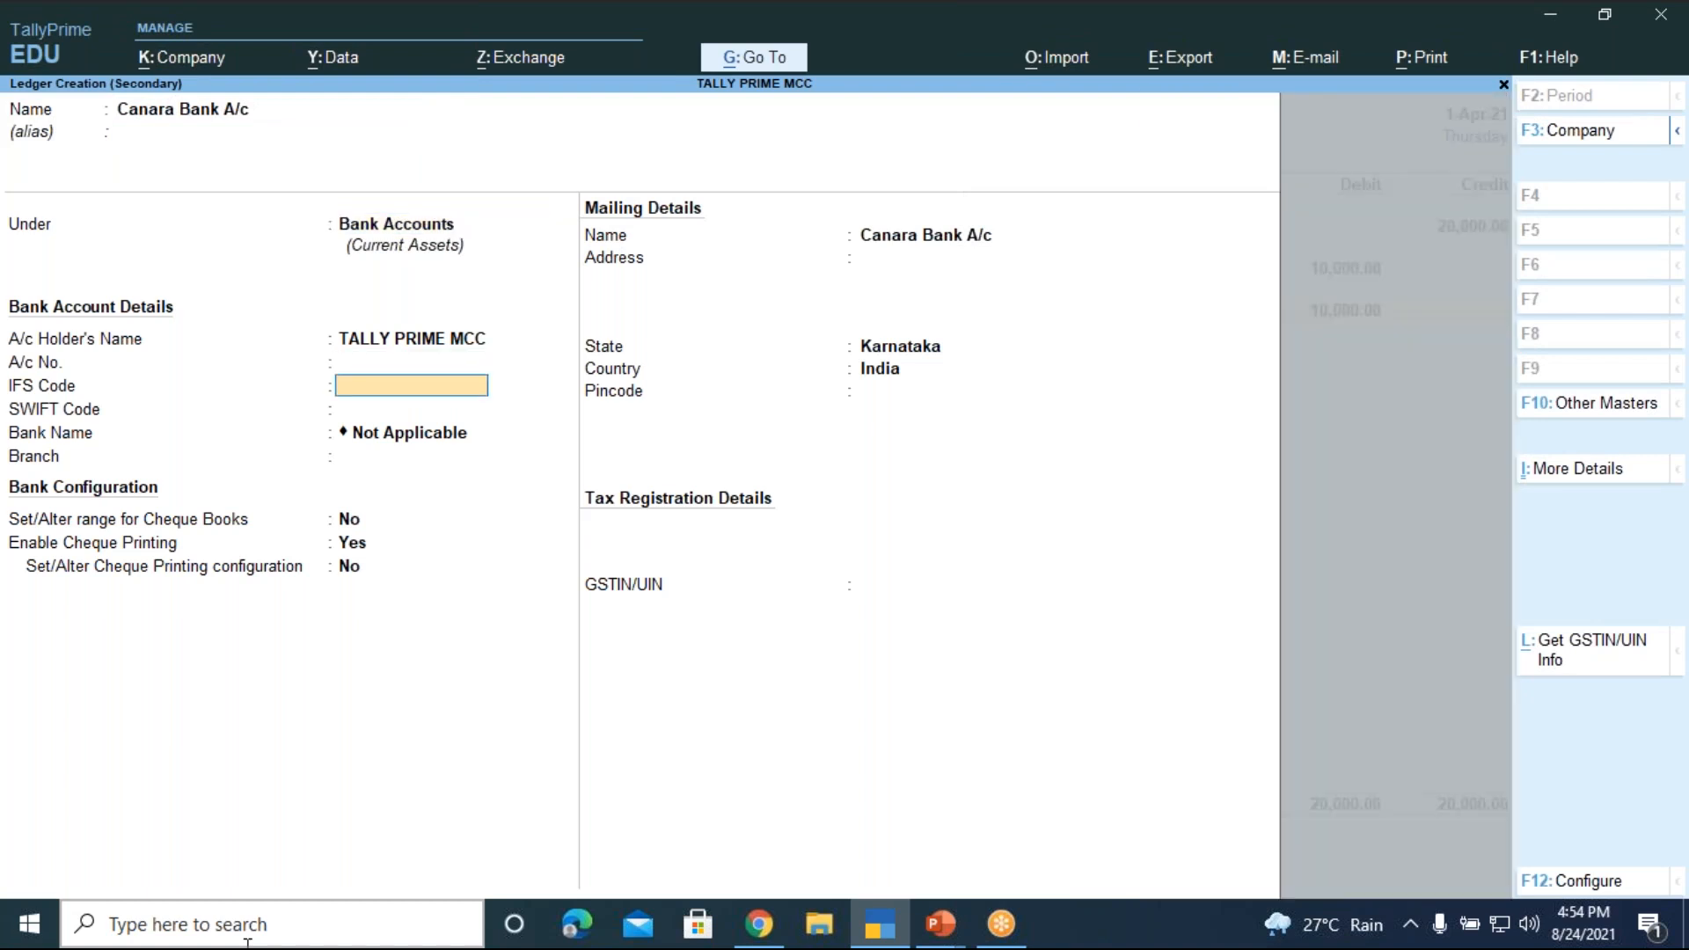
key("Return")
key("Return")
key("Return")
key("Return")
key("Return")
key("Return")
key("Return")
key("Return")
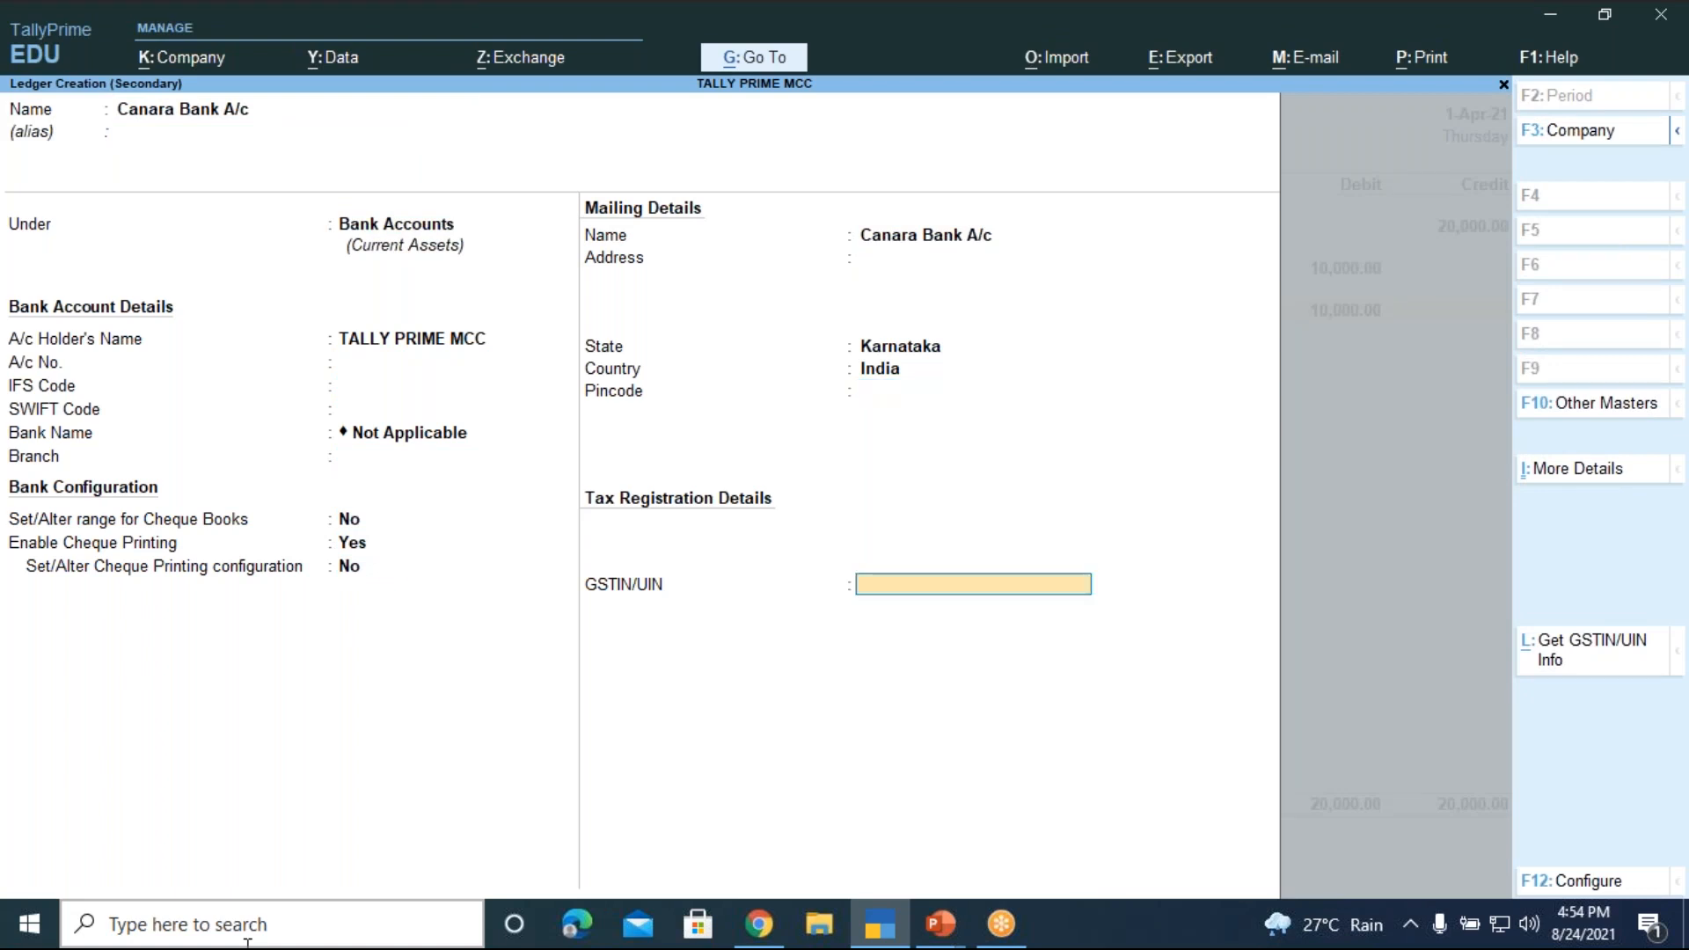
key("Return")
key("Return")
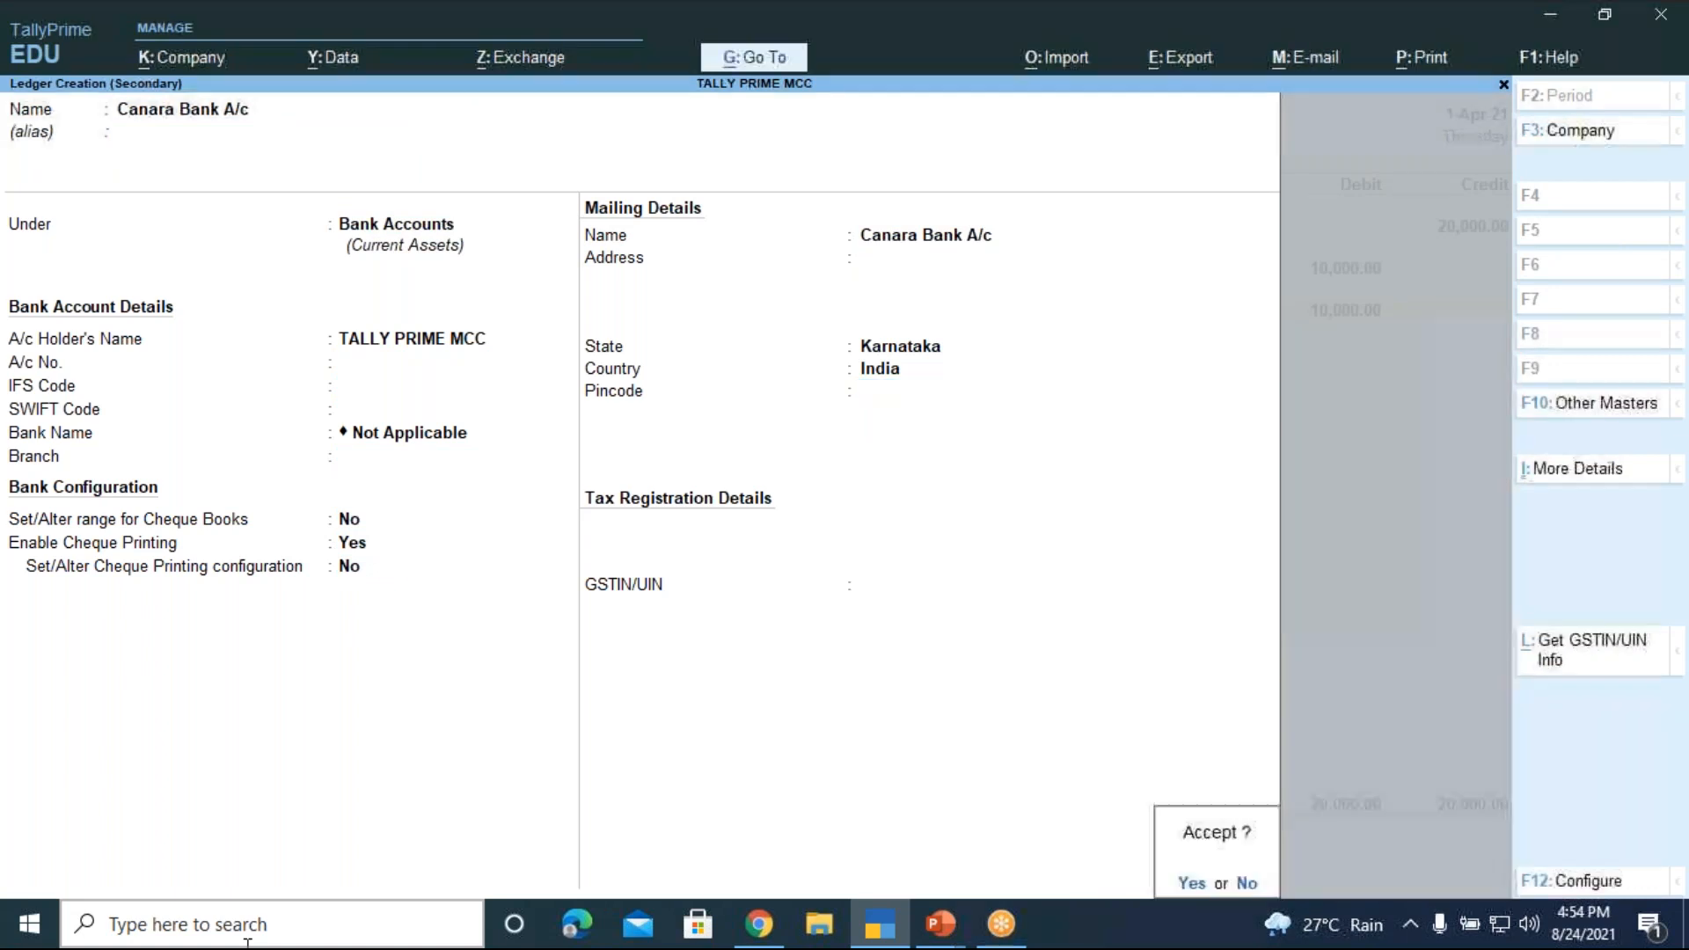
key("Return")
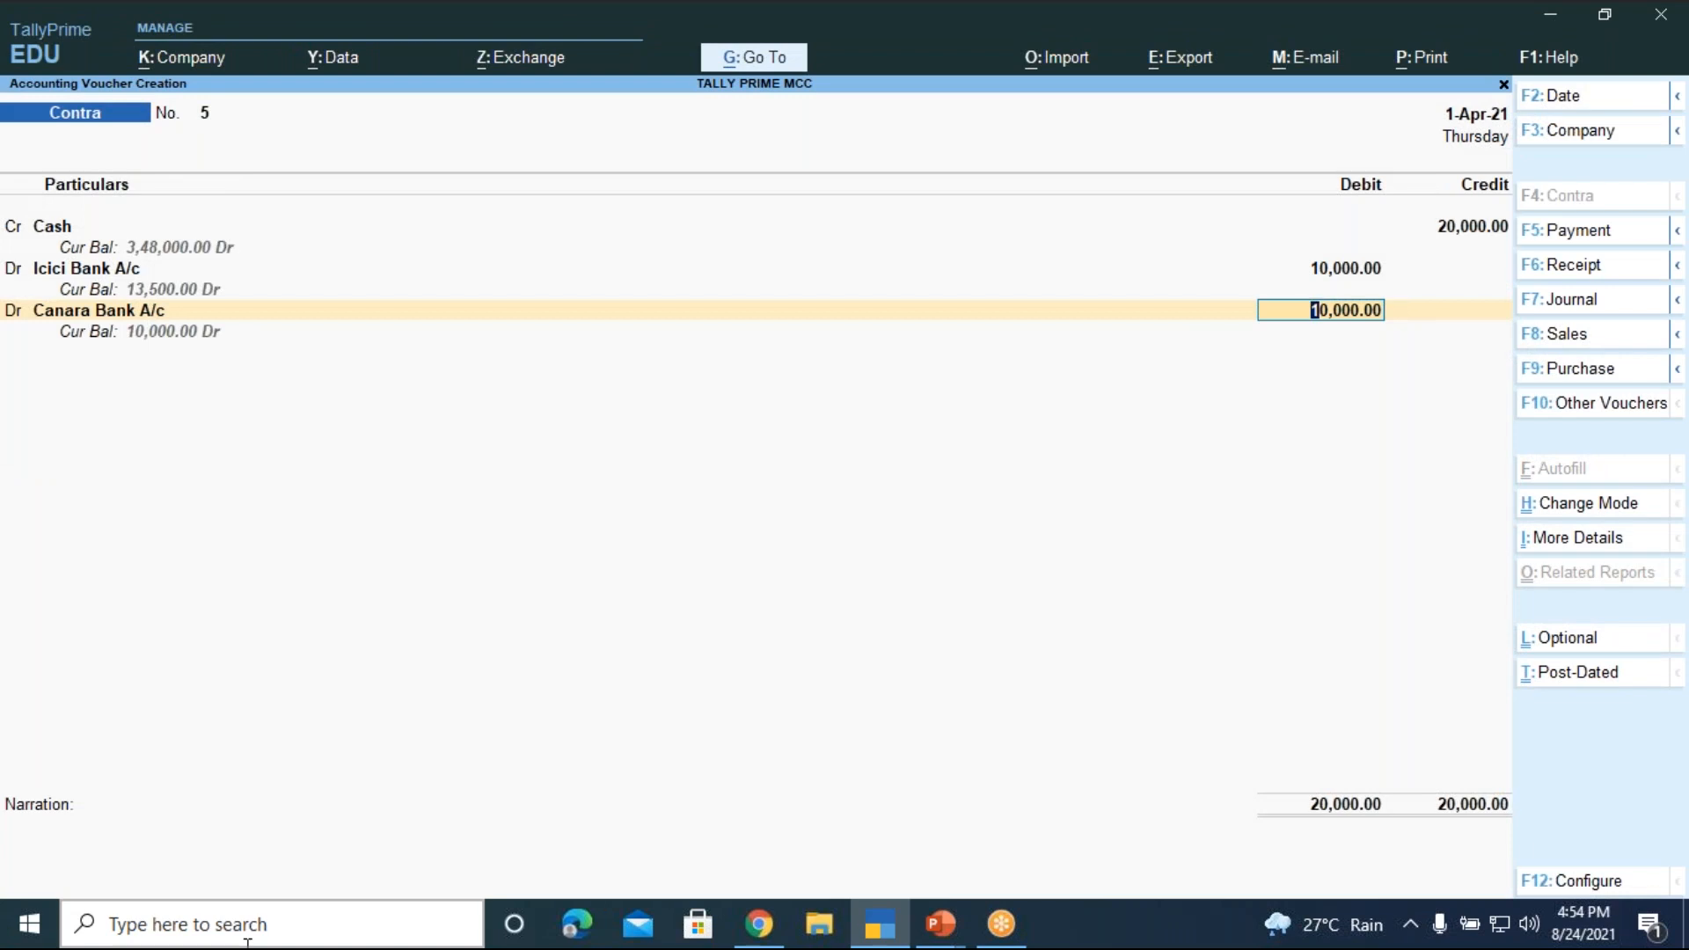
- Debit Canara Bank A/c with 10,000, allocated as Cash with denominations of 5 notes of 2000
key("Return")
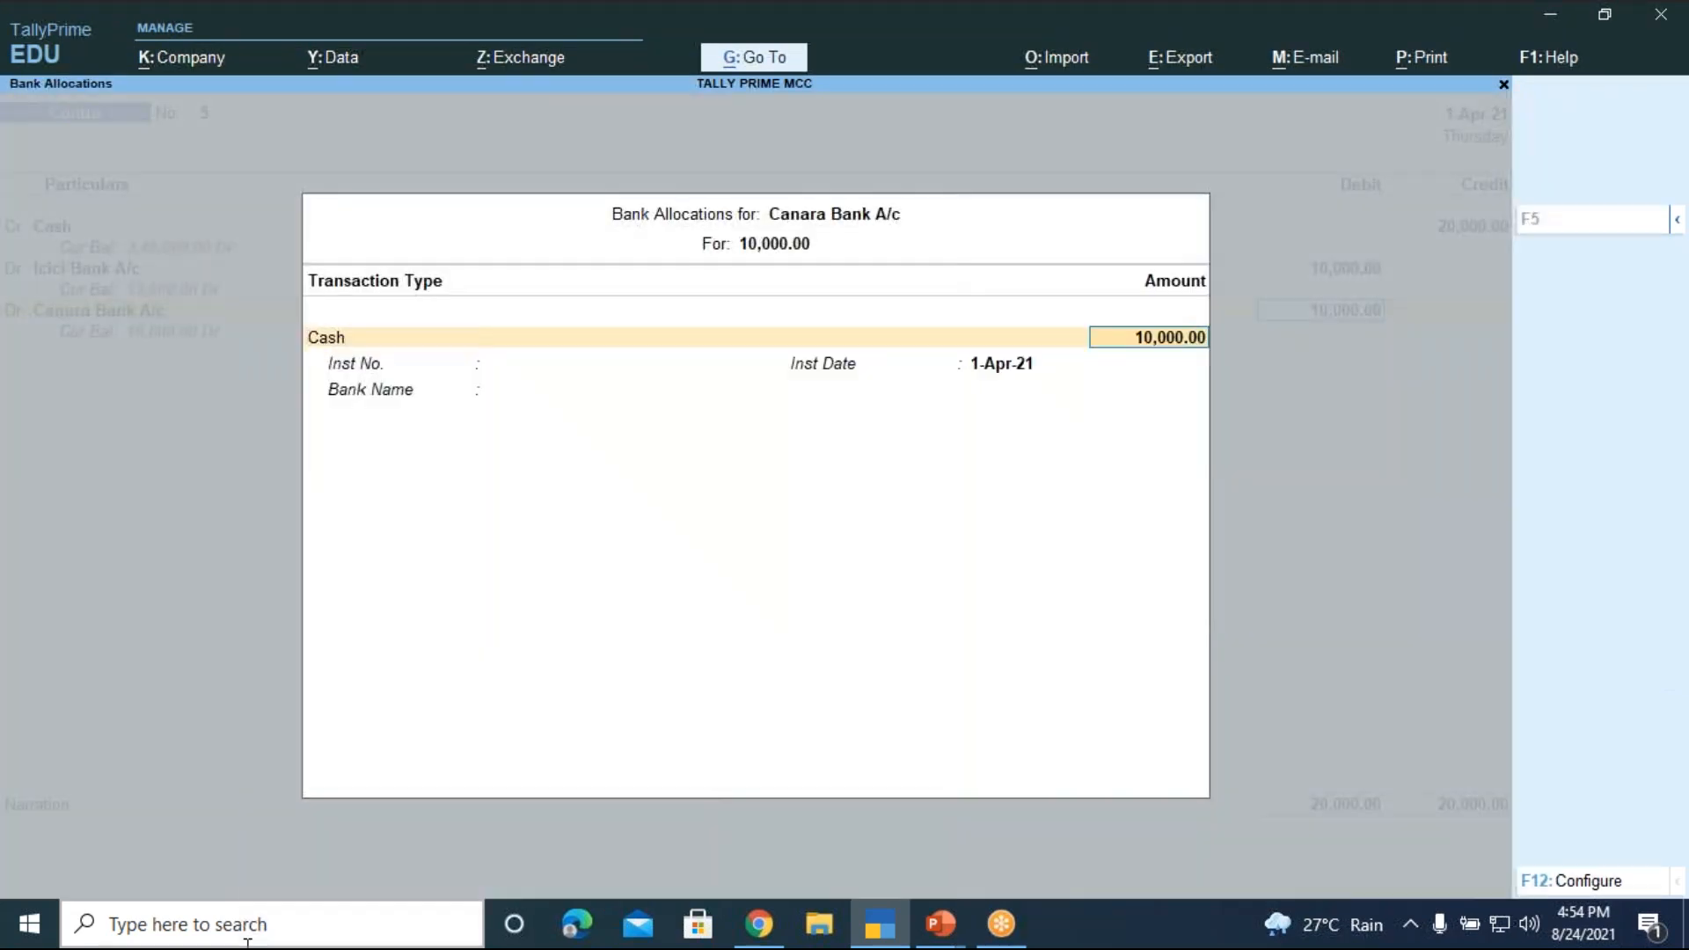
key("Return")
type("5")
key("Return")
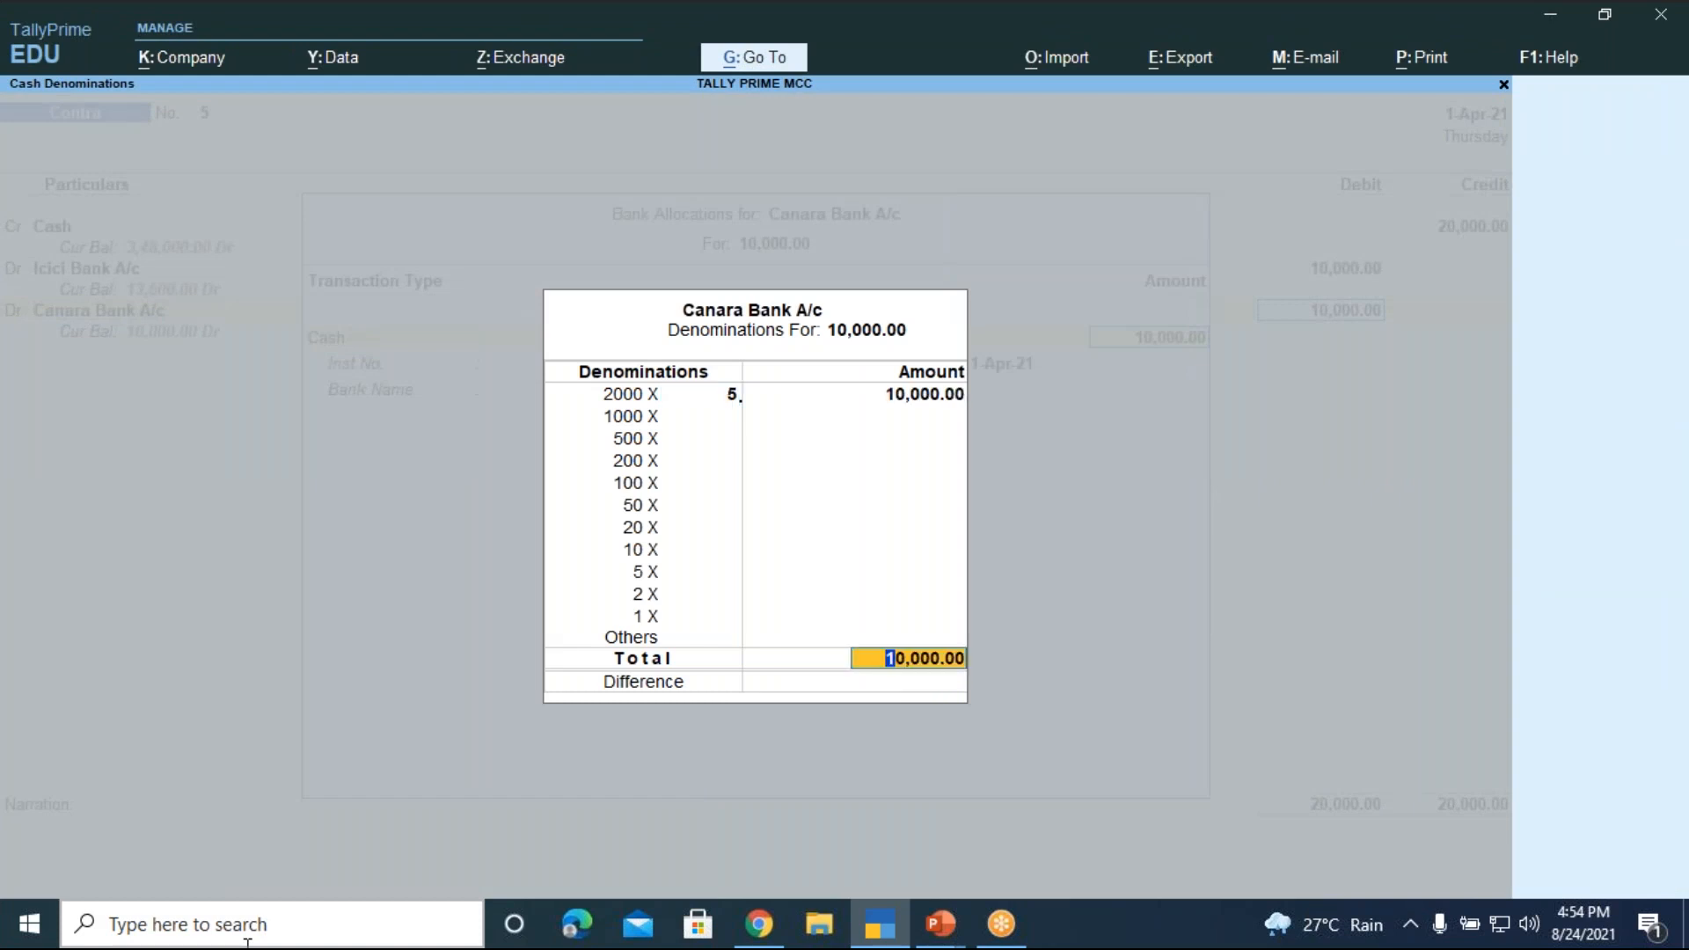
key("Return")
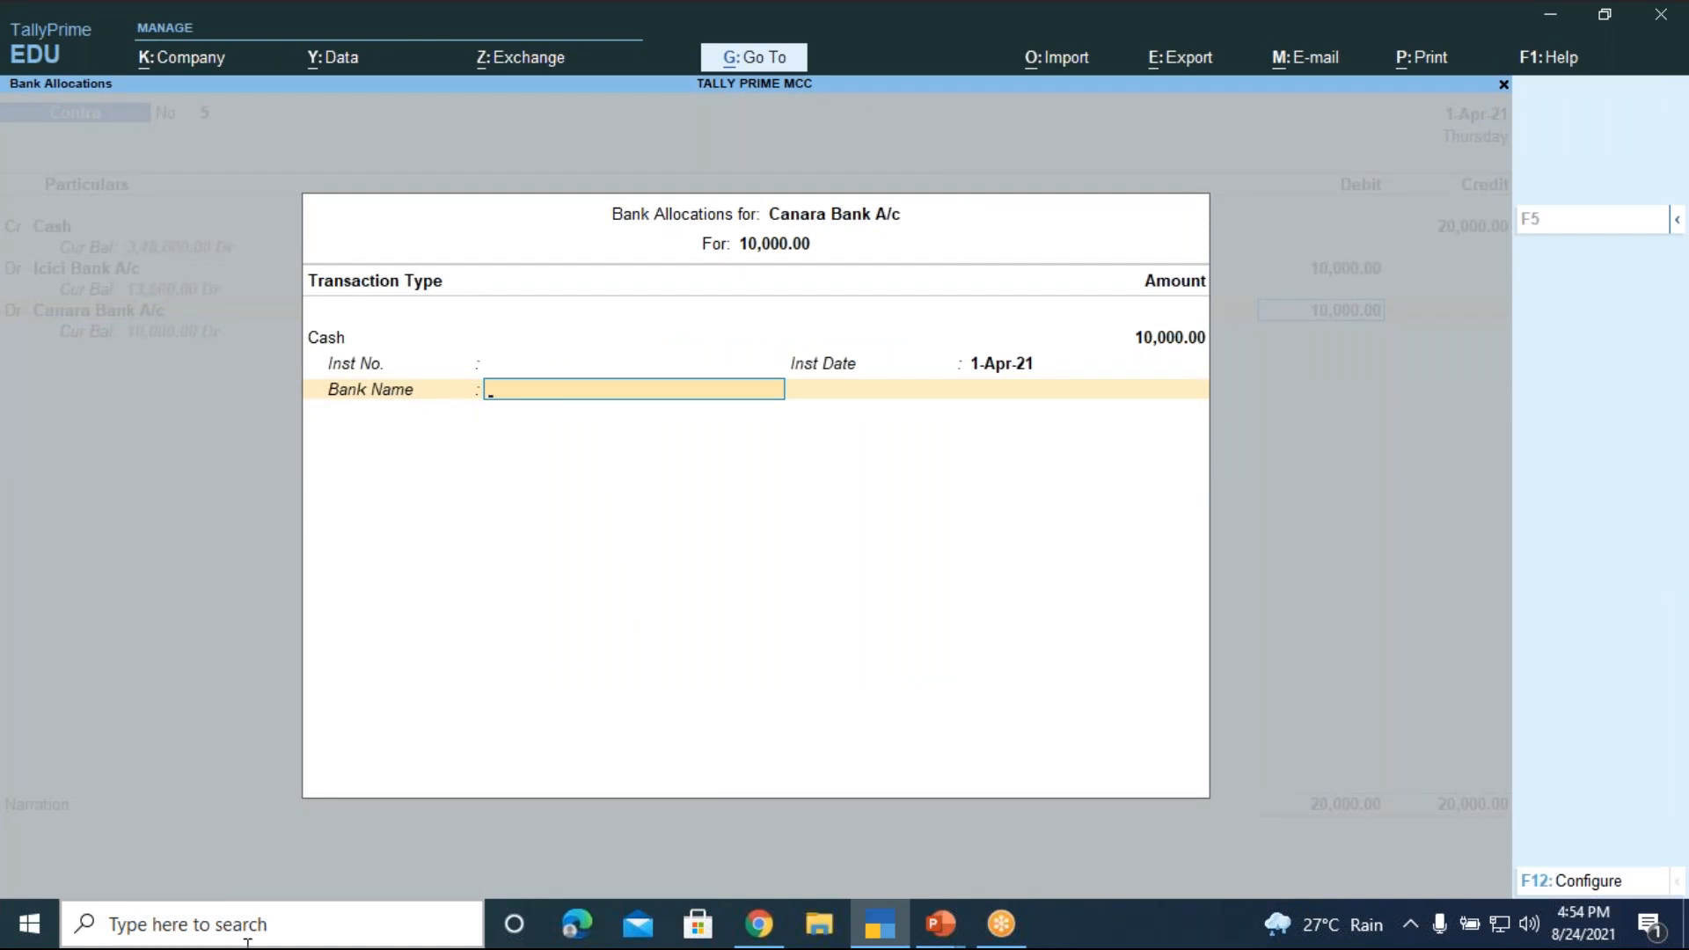
key("Return")
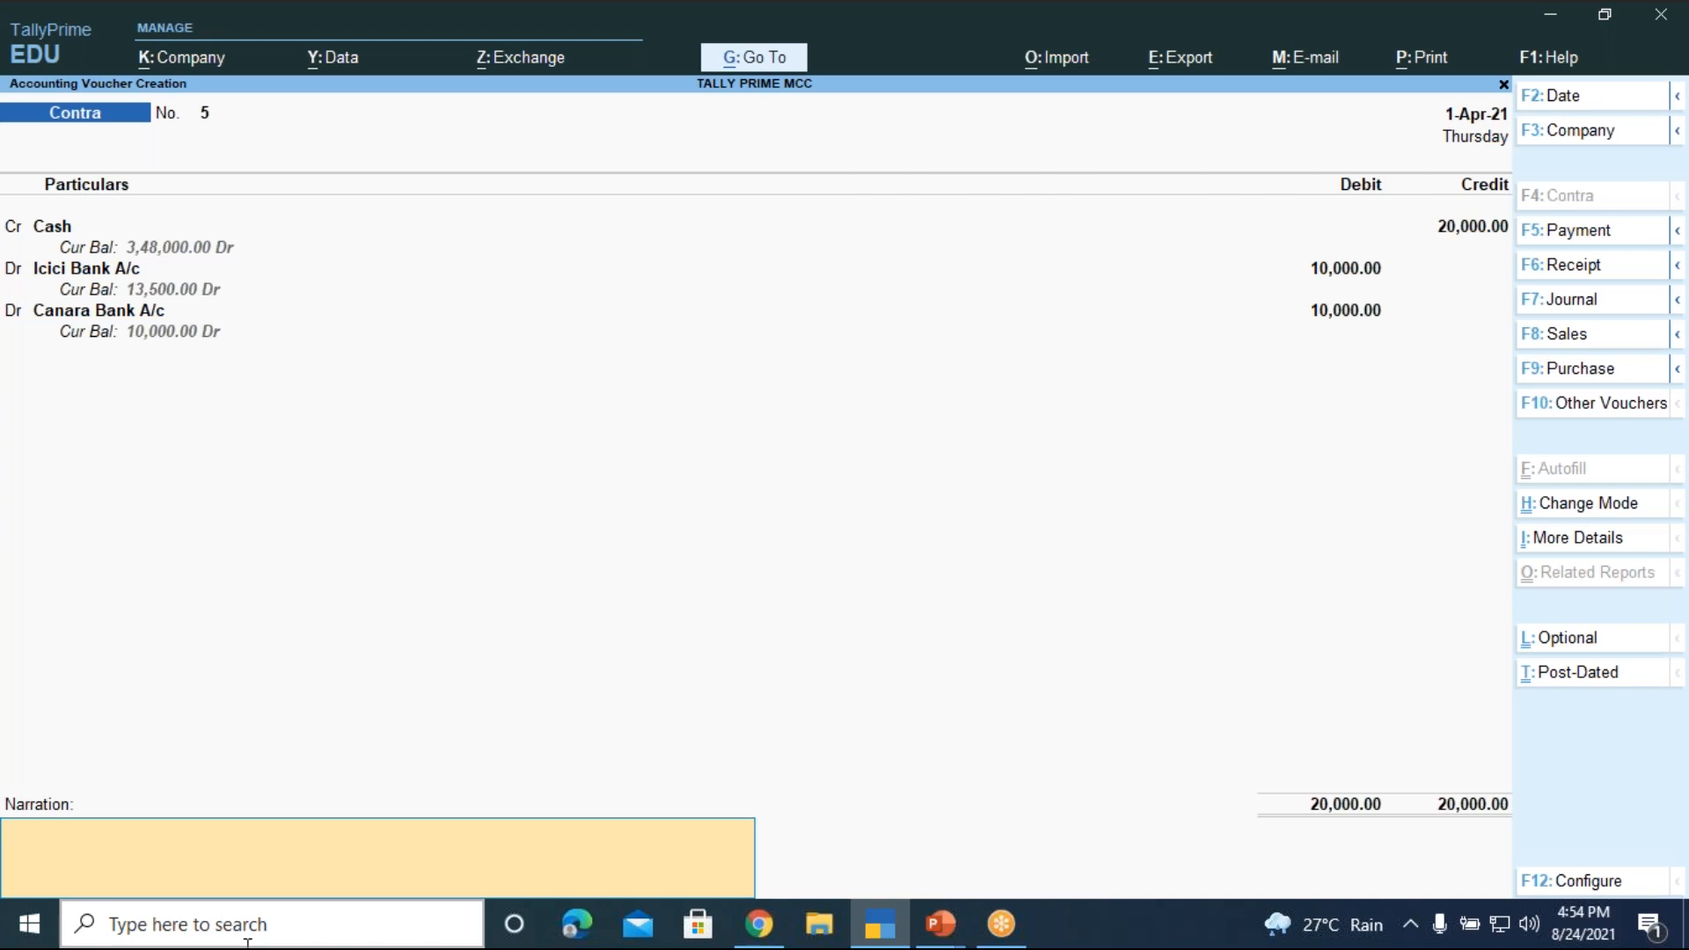
- Enter the narration "being cash deposited into the banks" and save the Contra voucher
type("being cash dde")
type("sited into the banks")
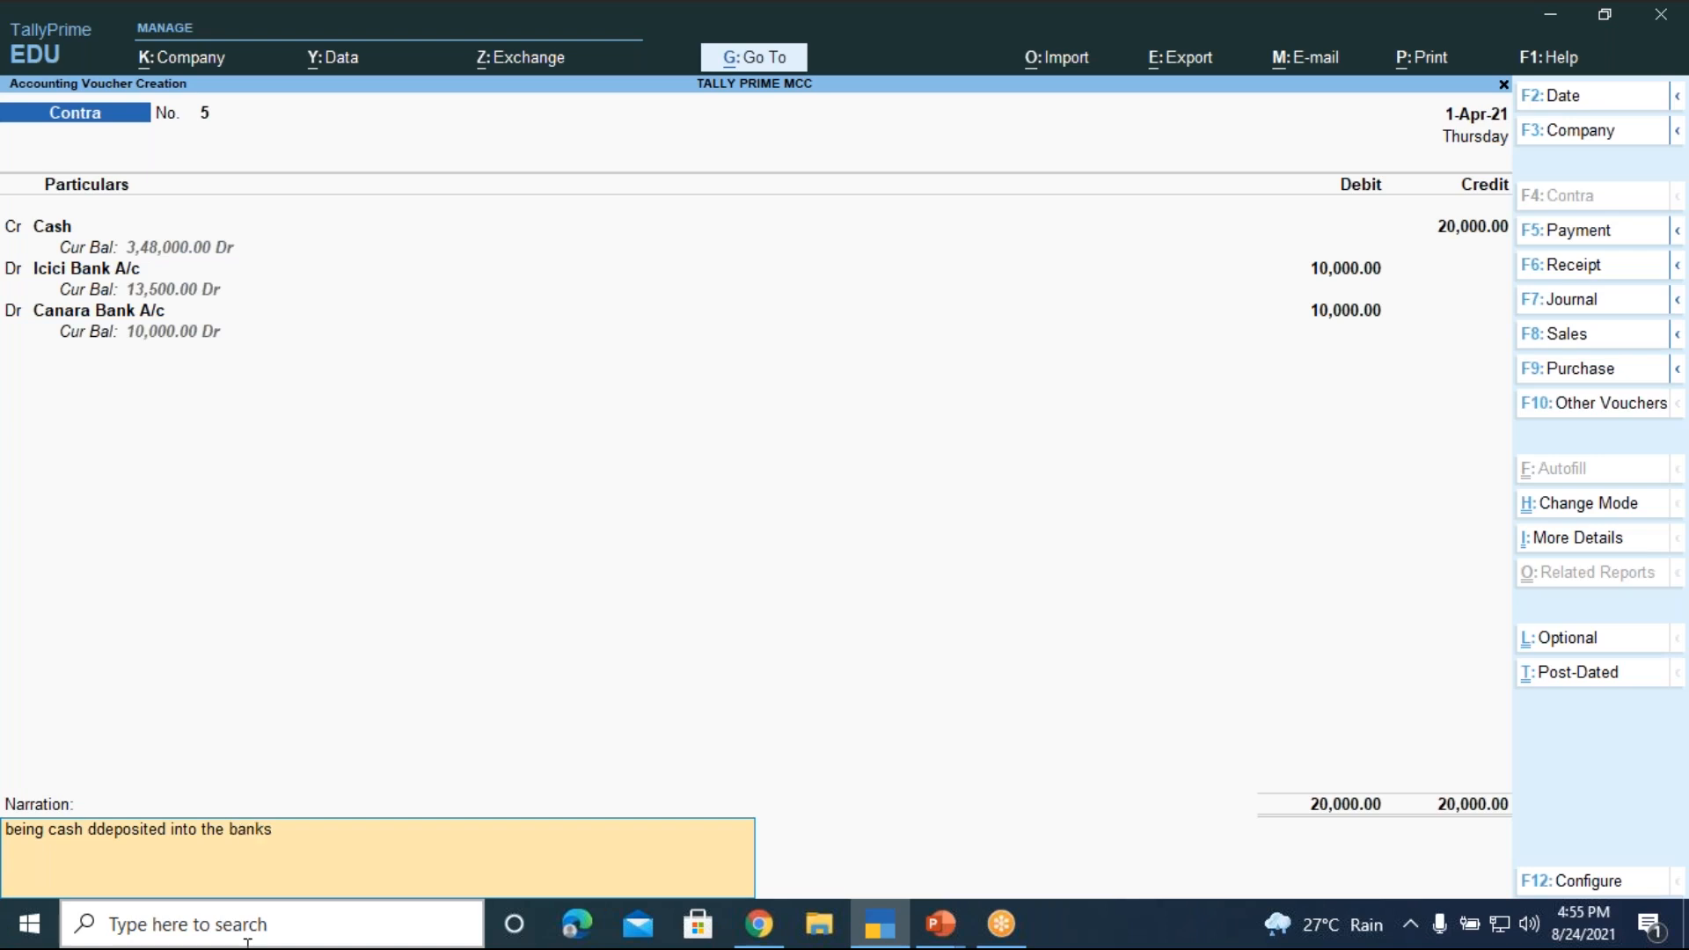
key("BackSpace")
key("BackSpace")
key("BackSpace")
key("BackSpace")
key("BackSpace")
key("BackSpace")
key("BackSpace")
key("BackSpace")
key("BackSpace")
key("BackSpace")
key("BackSpace")
key("BackSpace")
key("BackSpace")
key("BackSpace")
key("BackSpace")
key("BackSpace")
key("BackSpace")
key("BackSpace")
key("BackSpace")
key("BackSpace")
key("BackSpace")
type("eposig")
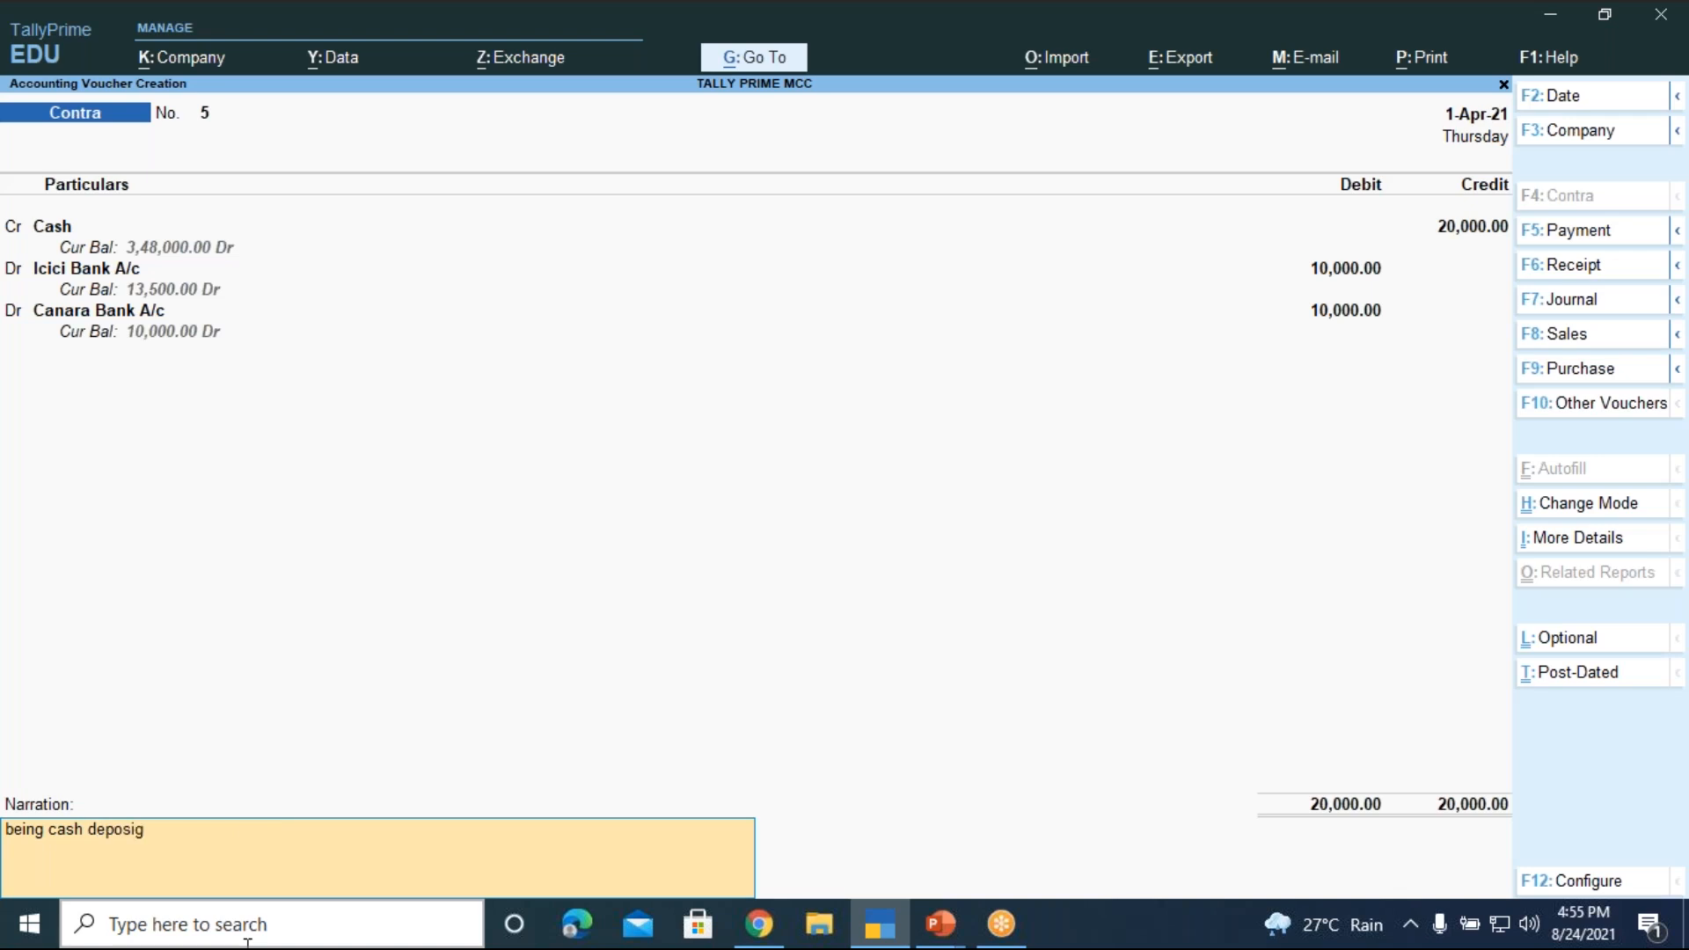
key("BackSpace")
type("ted into the bans")
key("BackSpace")
type("ks")
key("Return")
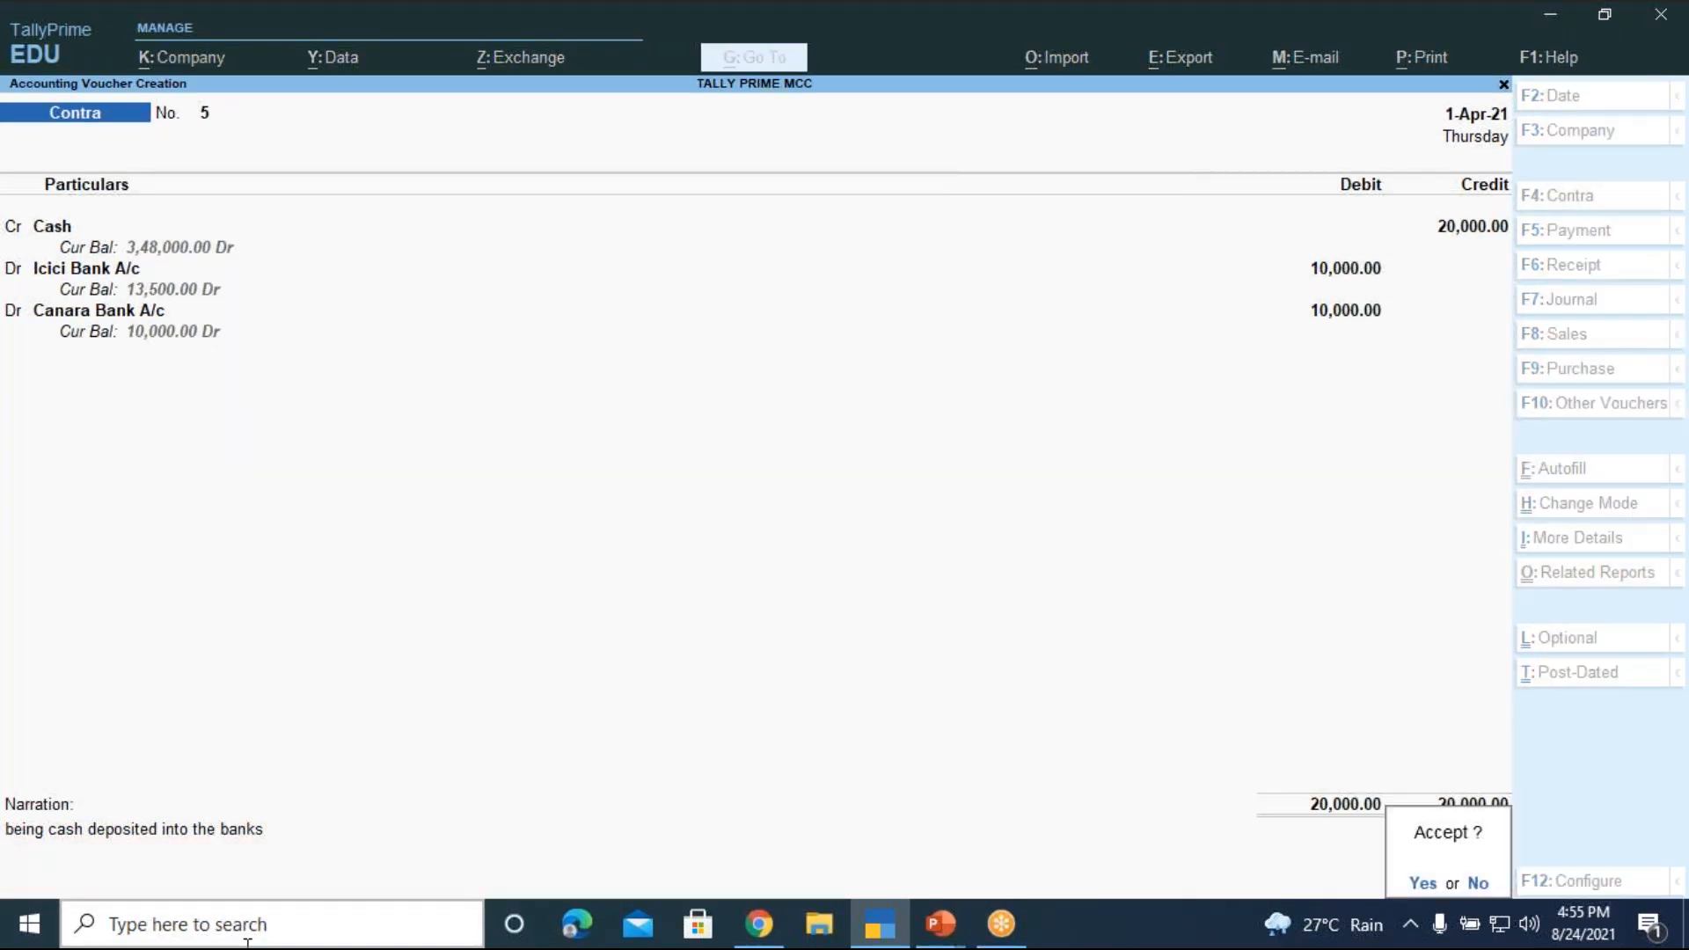
key("Return")
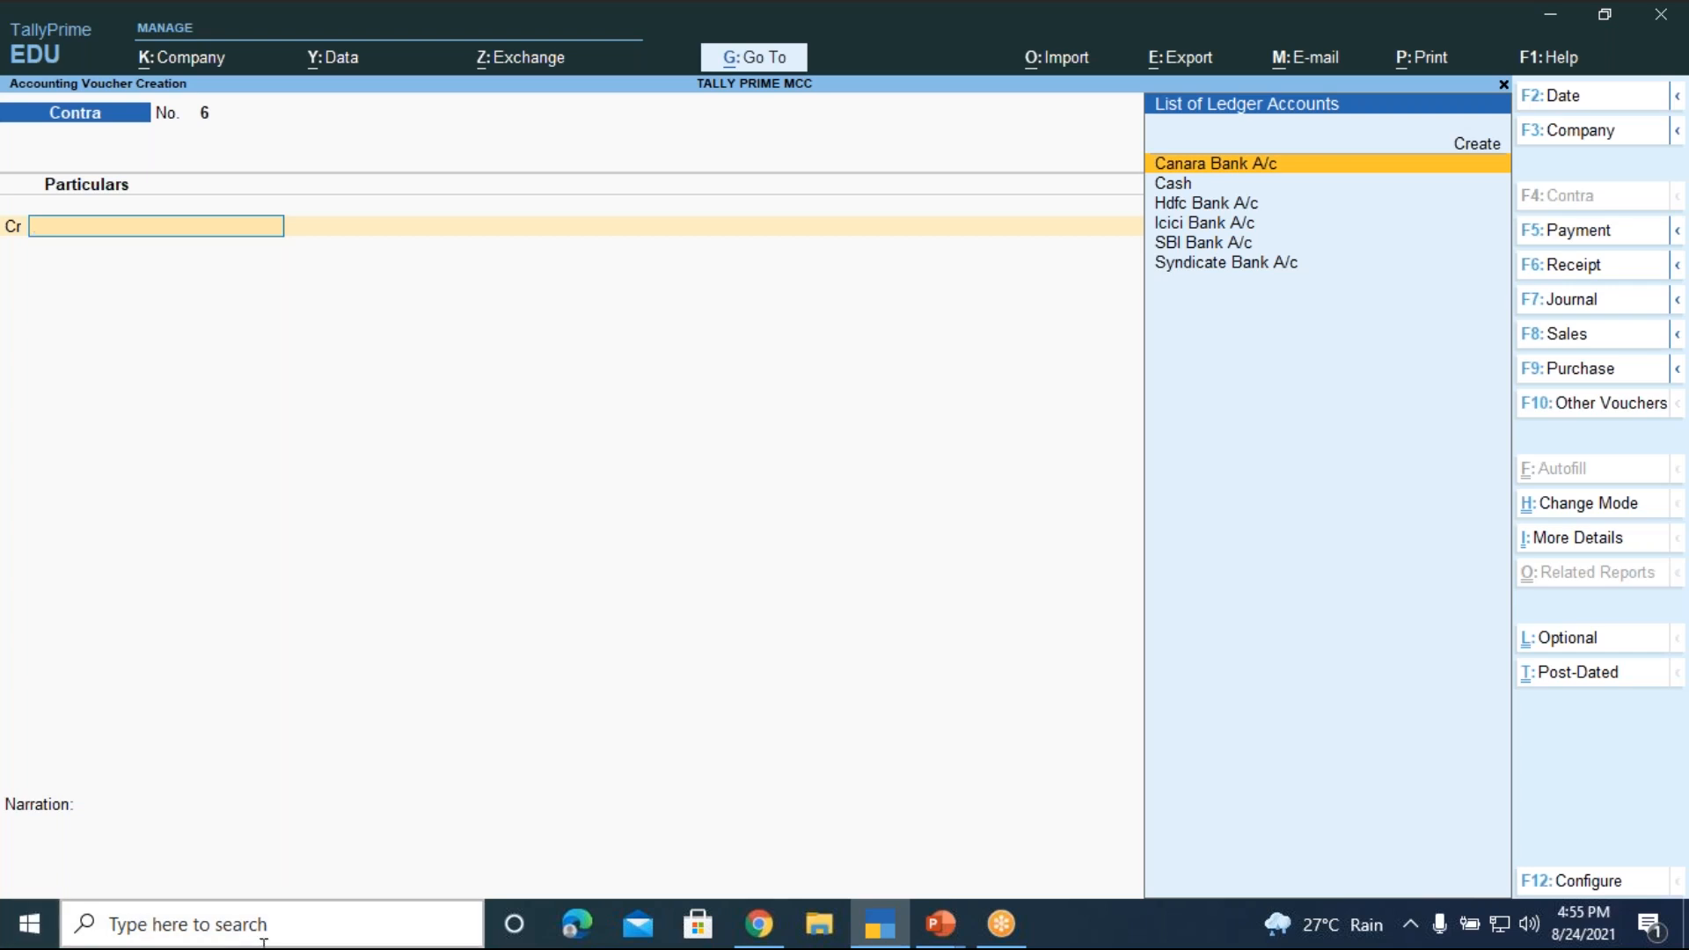
- Switch to the Tally Prime-LEVEL 1 presentation in PowerPoint and show the contra voucher exercises slide full screen to read the next exercise
left_click(939, 924)
left_click(874, 867)
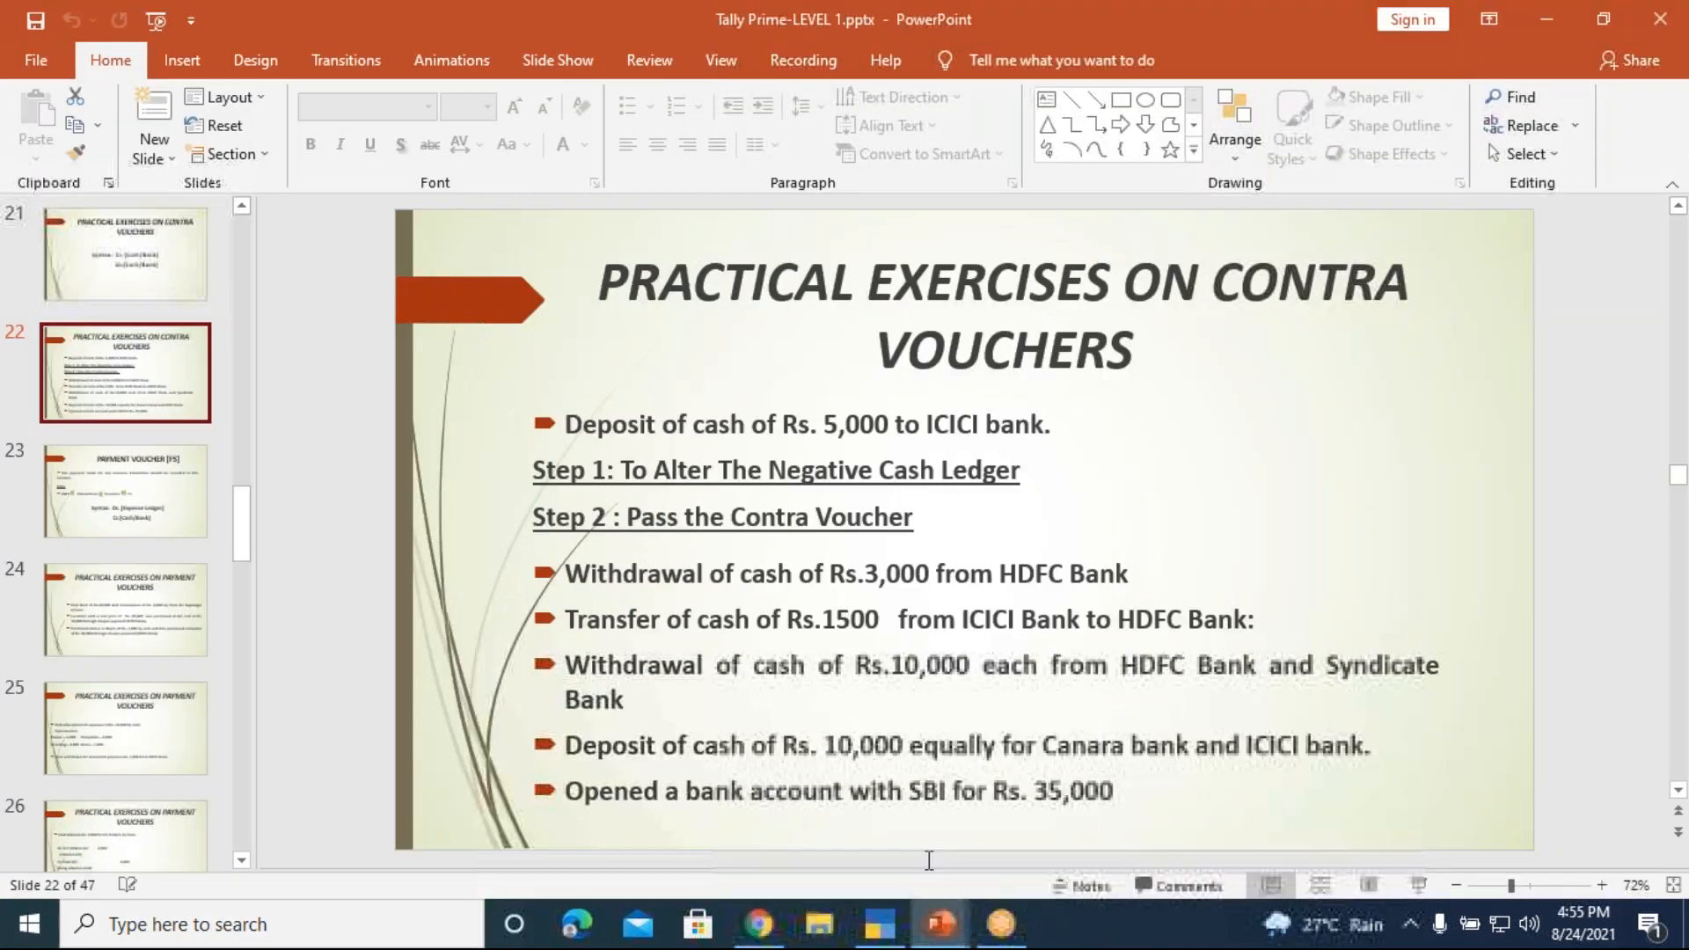
left_click(1425, 886)
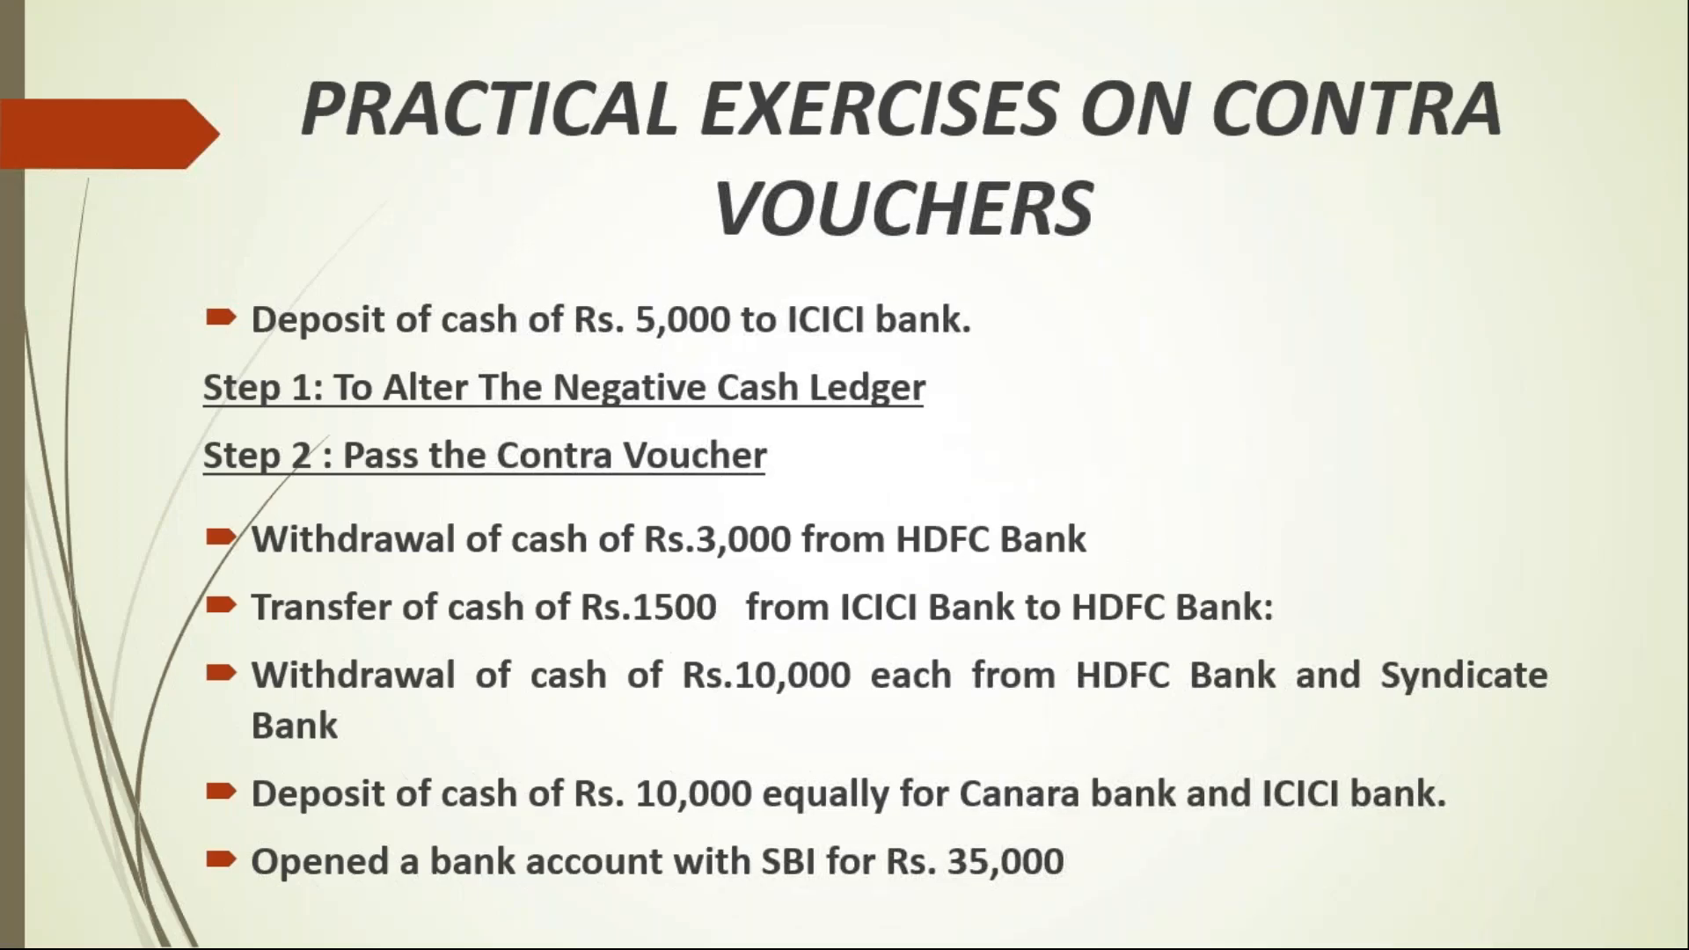
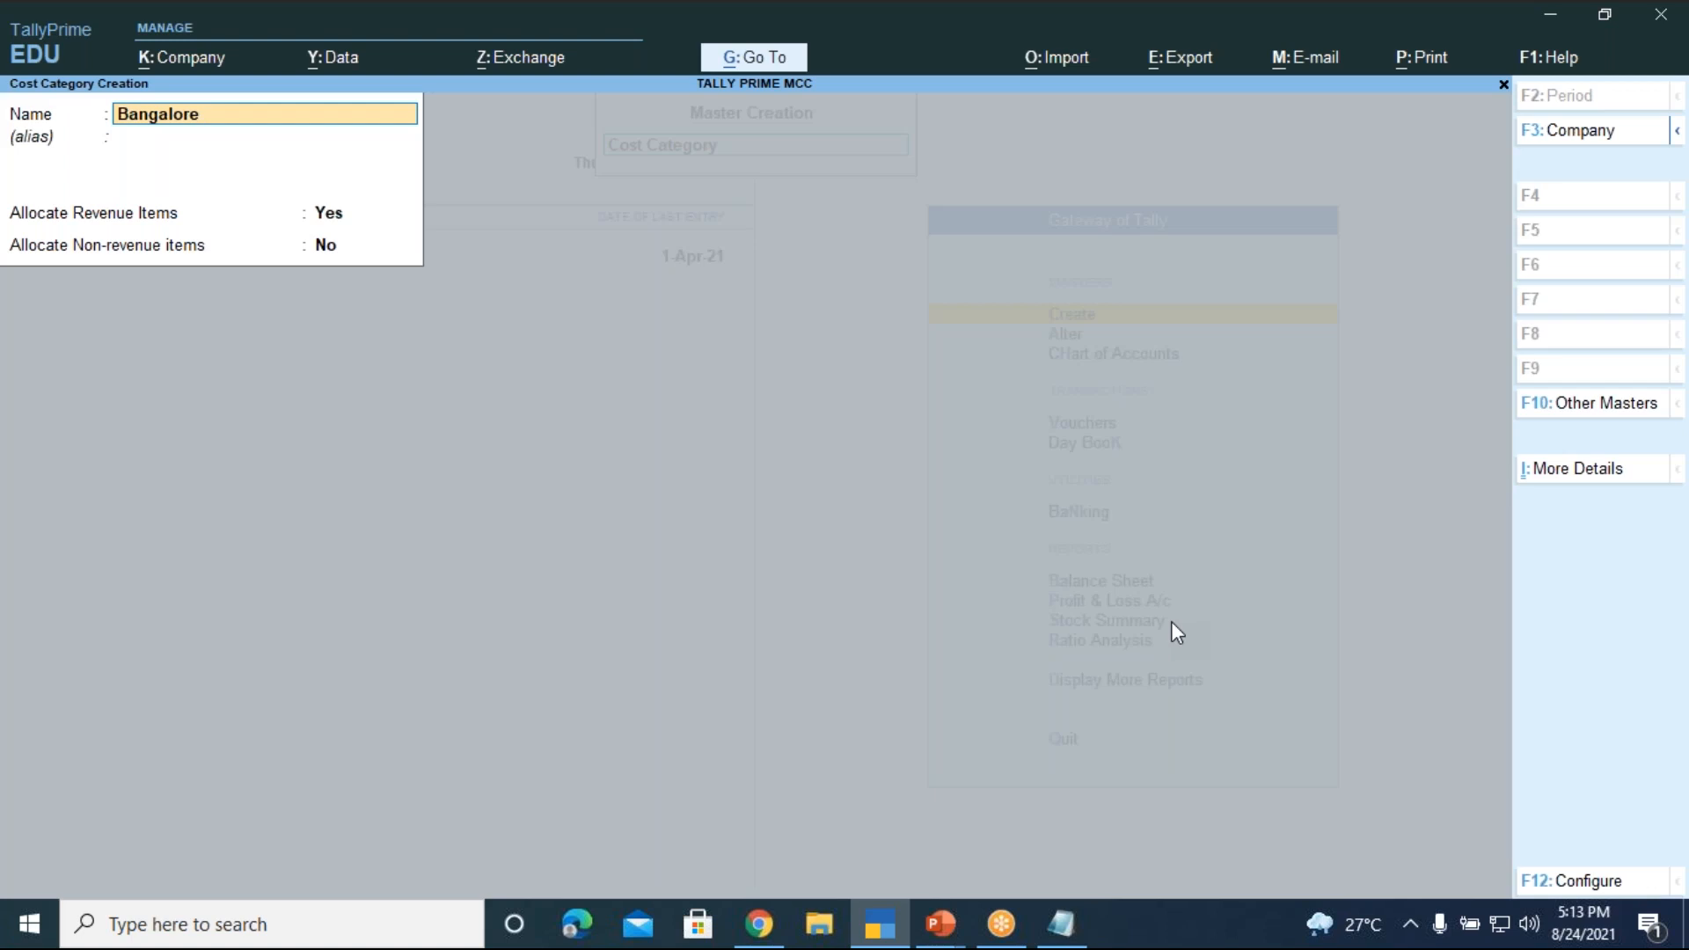
- Save the Bangalore cost category in TallyPrime with Allocate Revenue Items set to Yes and Allocate Non-revenue items set to No
key("Return")
key("Return")
key("Return")
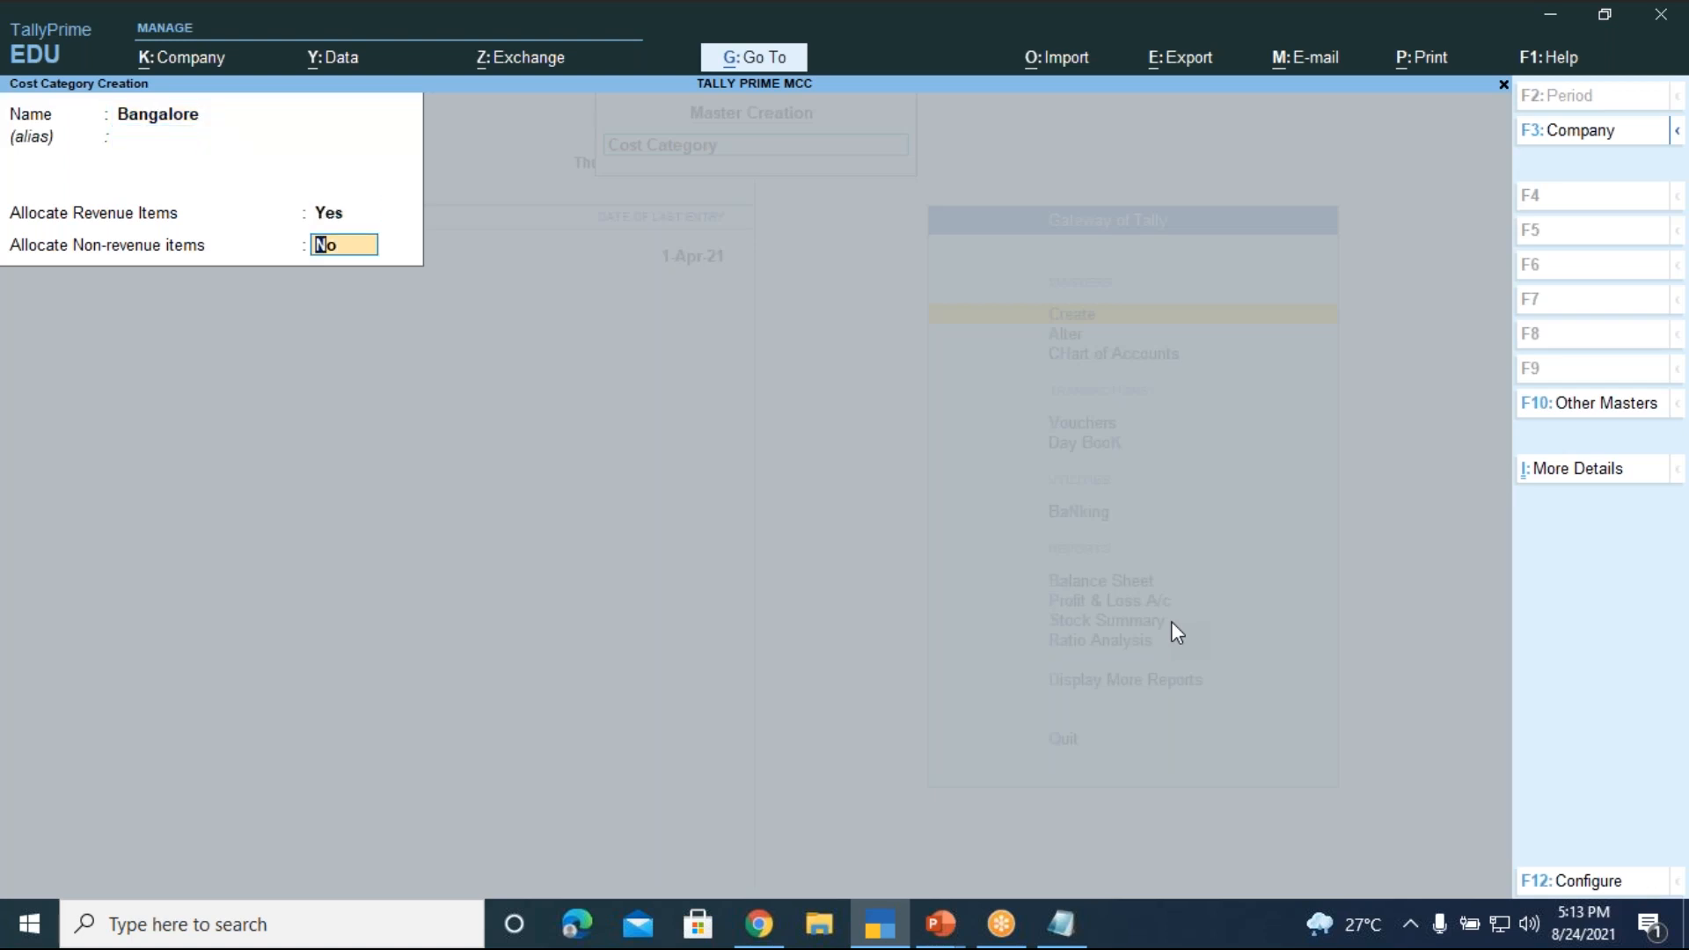
key("Return")
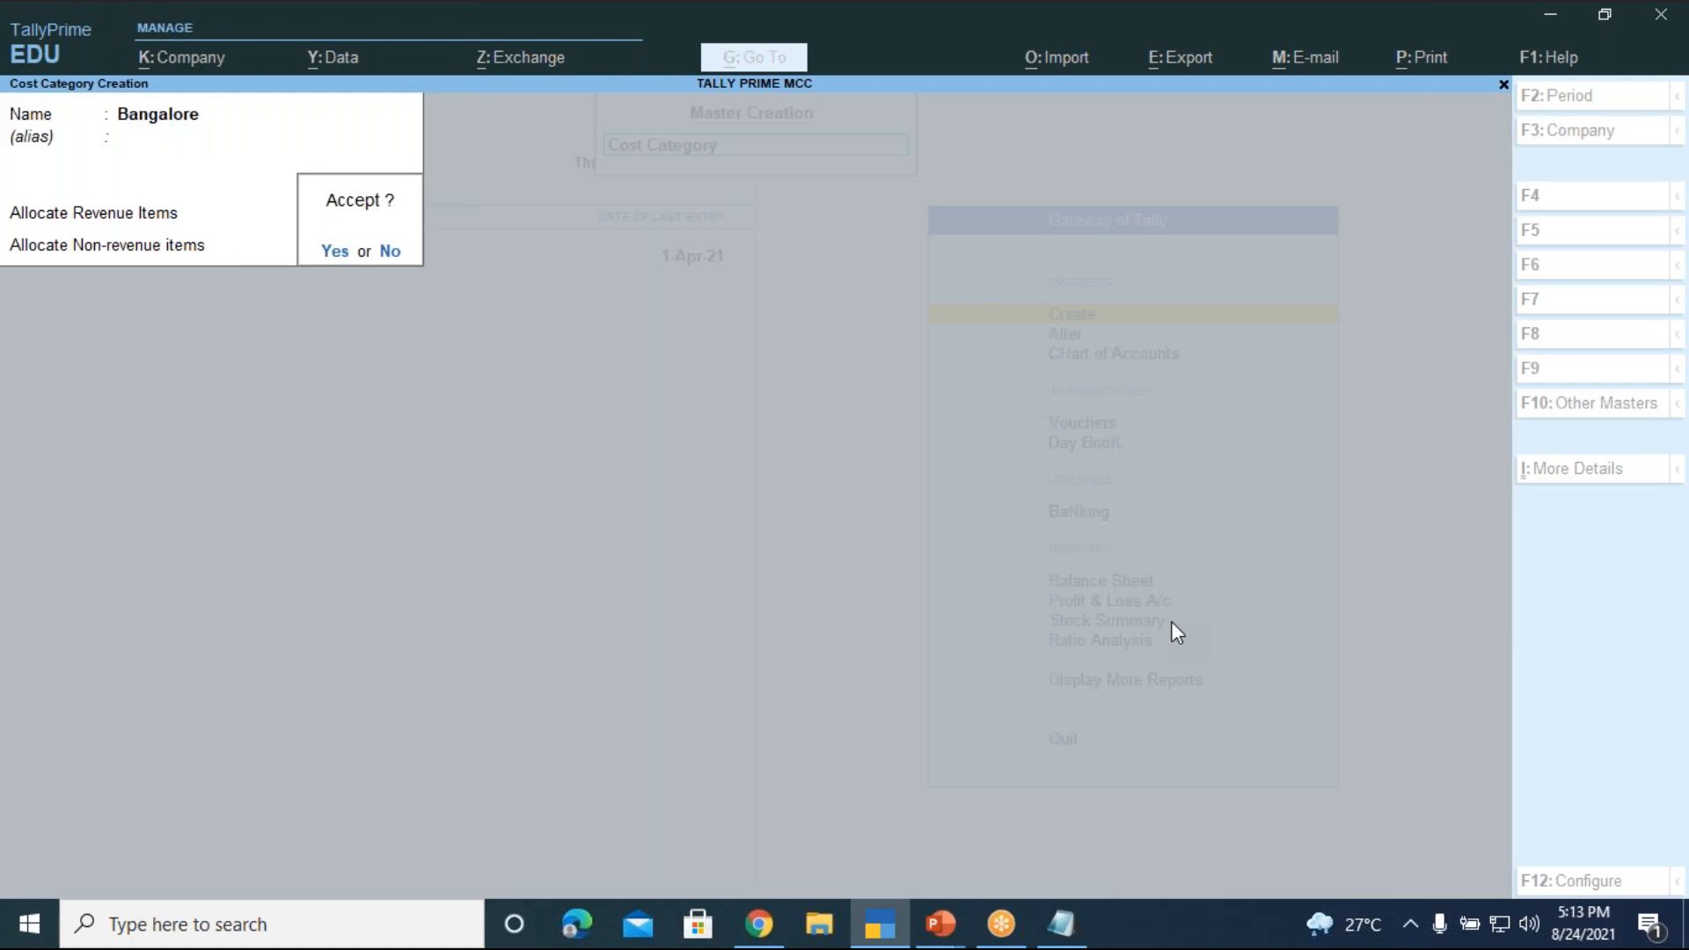
key("Return")
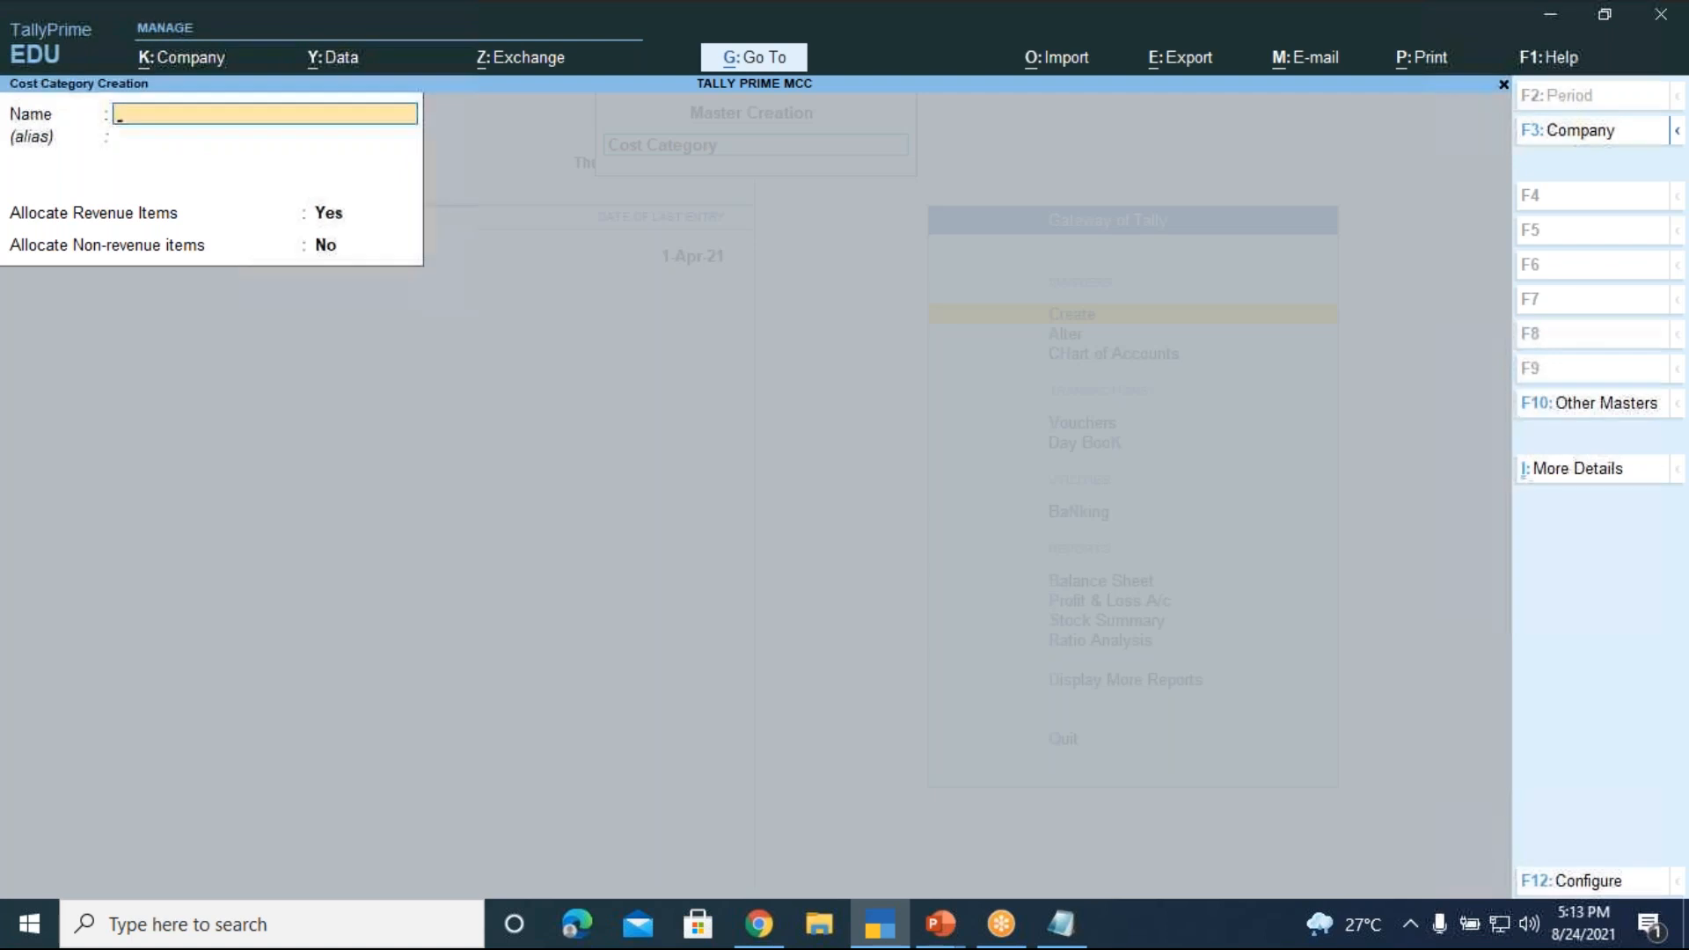
- Create a cost category named Karnataka with Allocate Revenue Items at Yes and Allocate Non-revenue items at No
type("Karnataka")
key("Return")
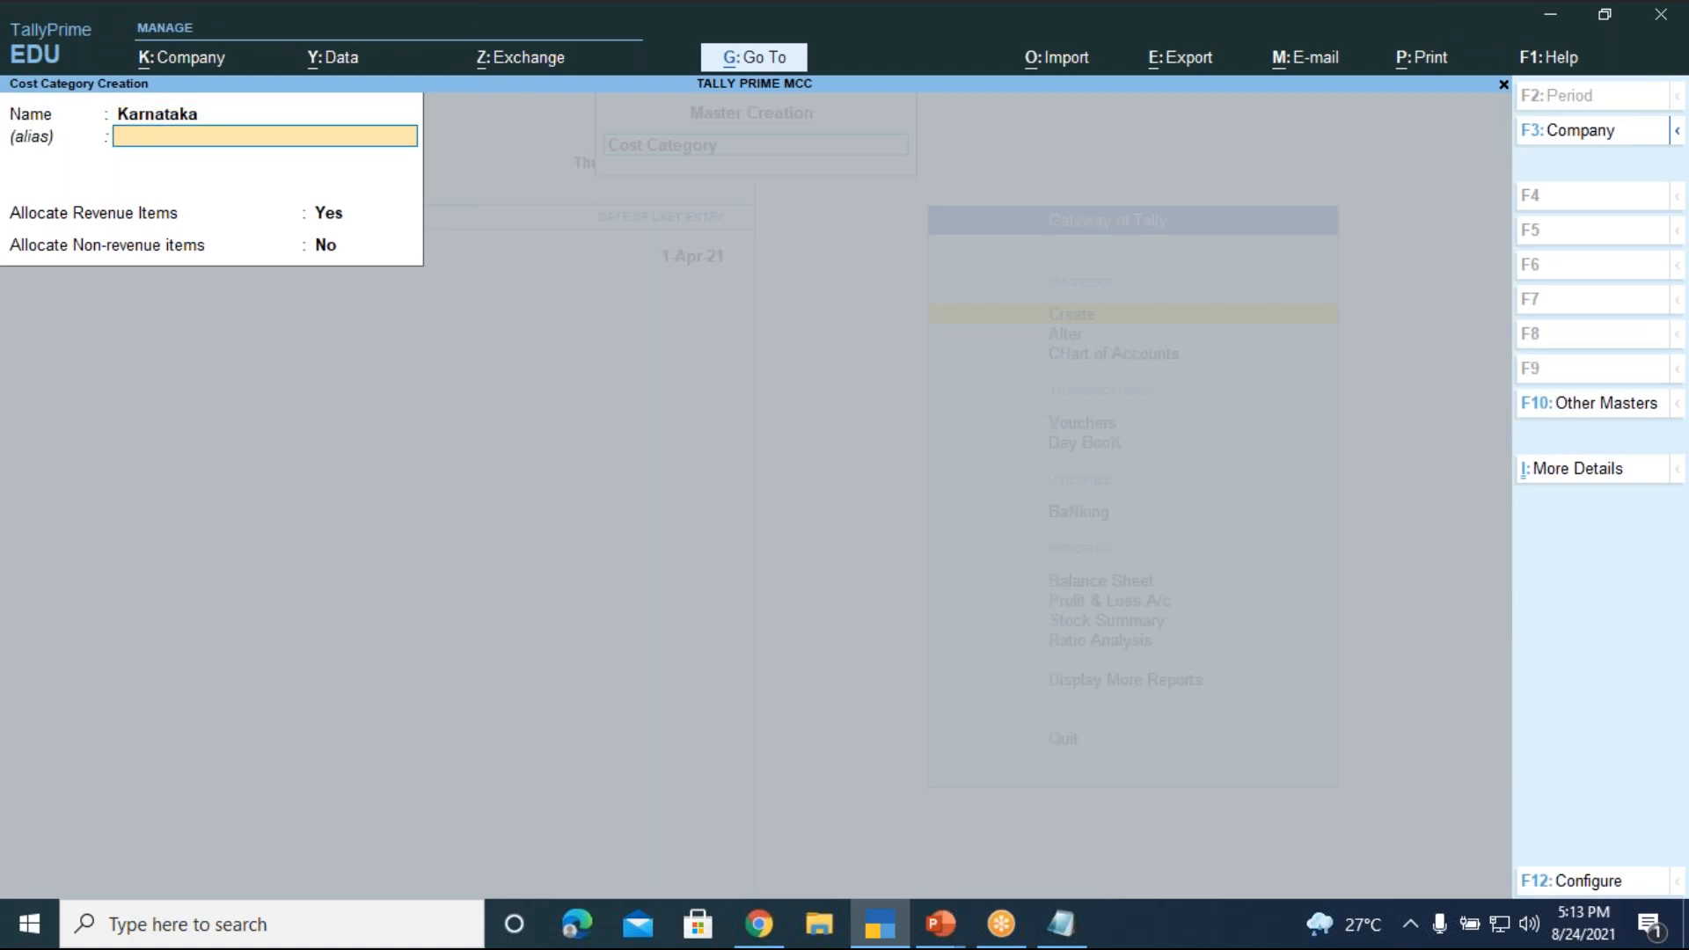
key("Return")
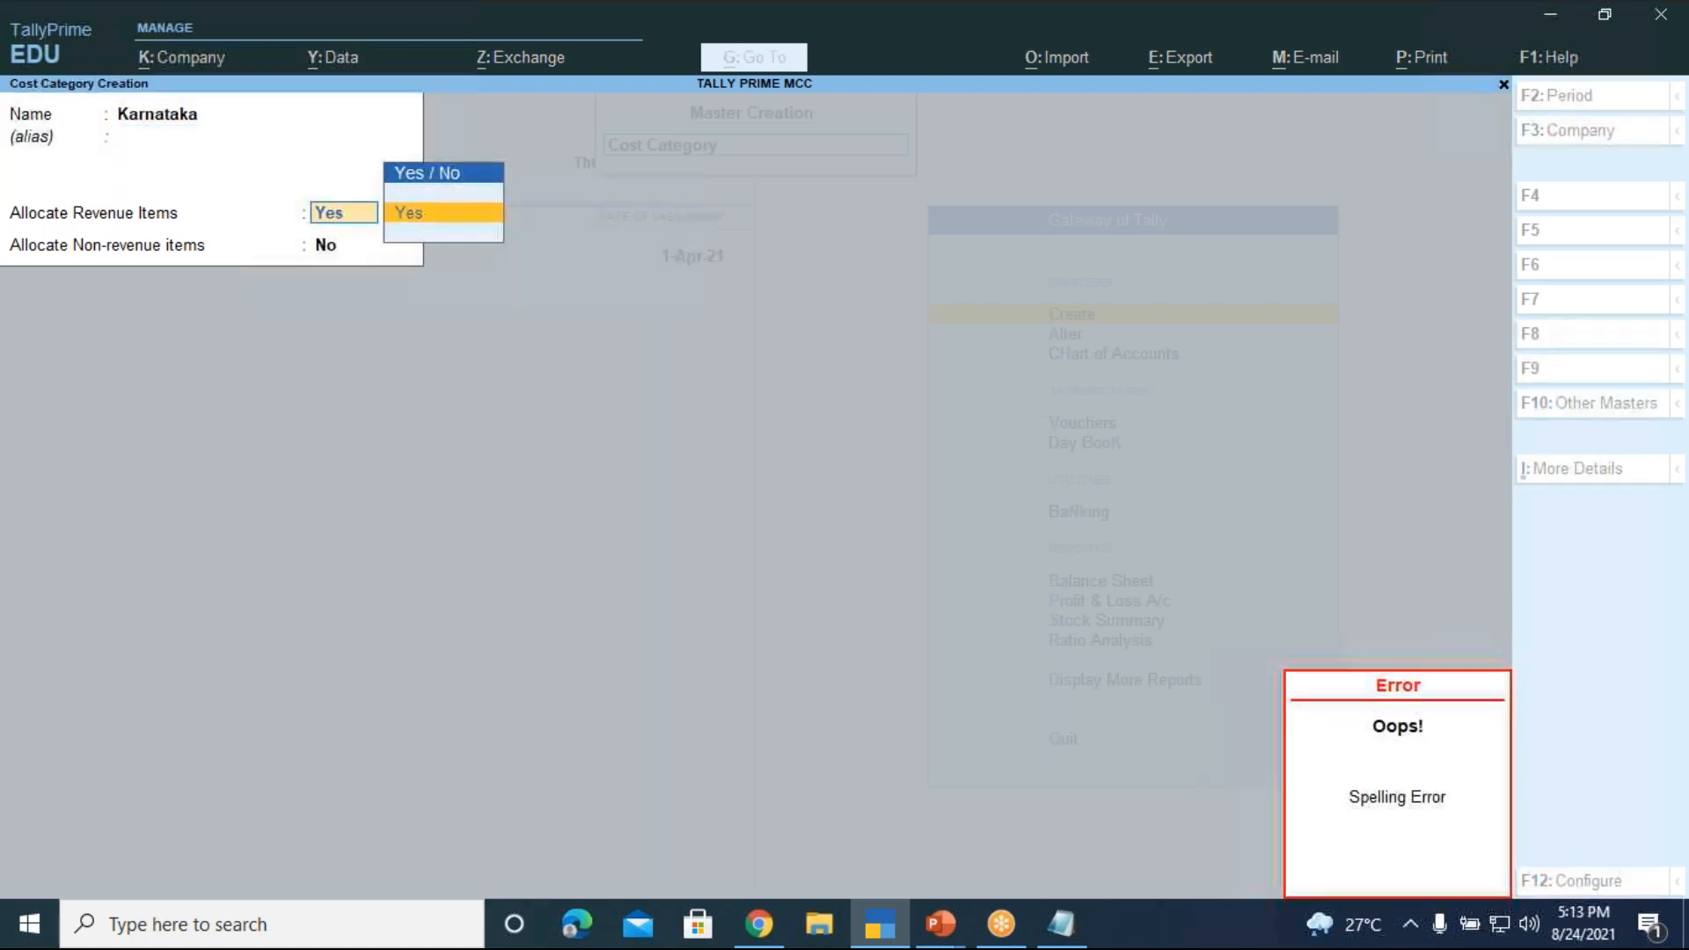
key("Return")
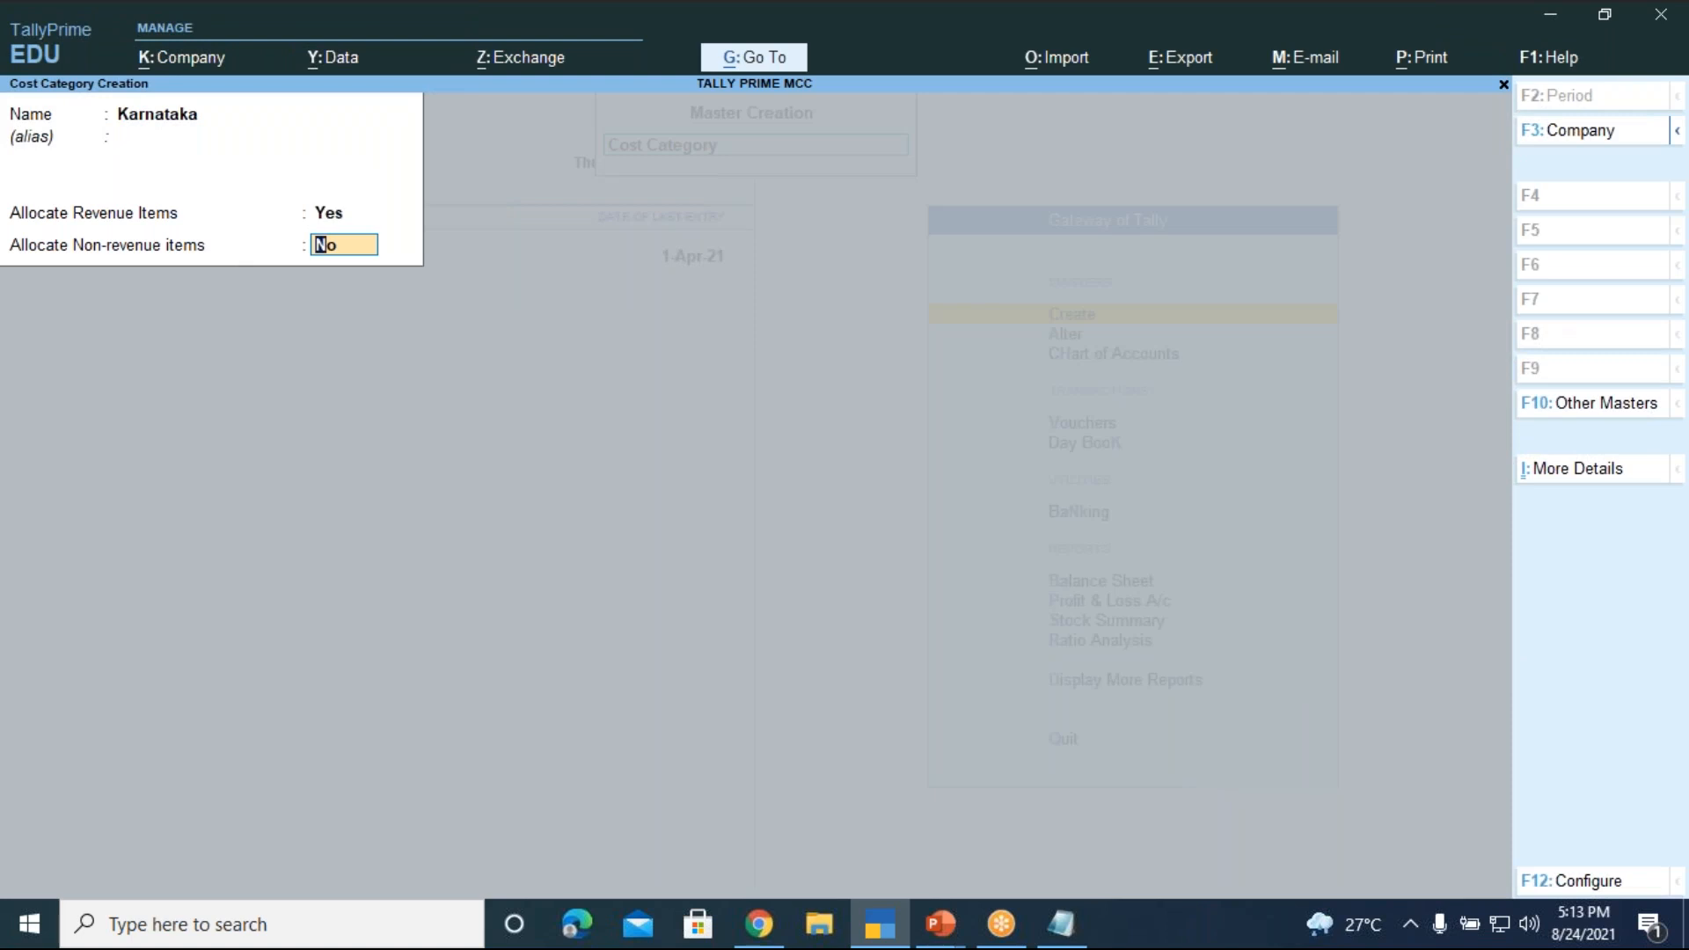
key("Return")
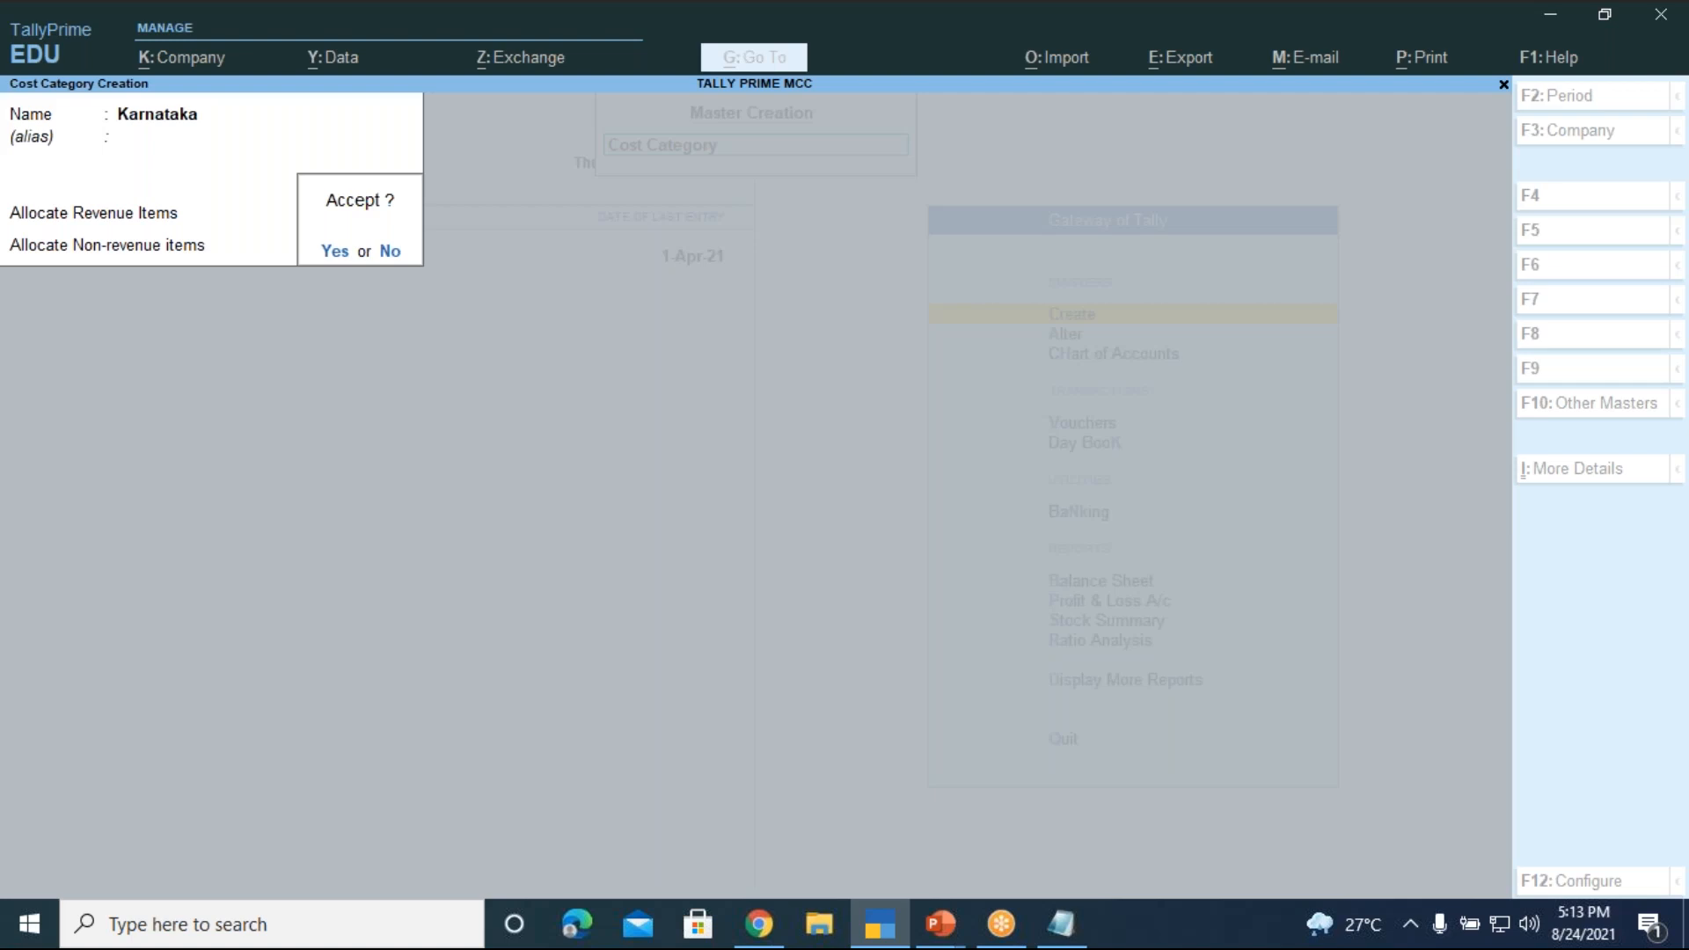
key("Return")
- Create a cost category named Maharashtra with Allocate Revenue Items at Yes and Allocate Non-revenue items at No, and leave cost category creation
type("Maha")
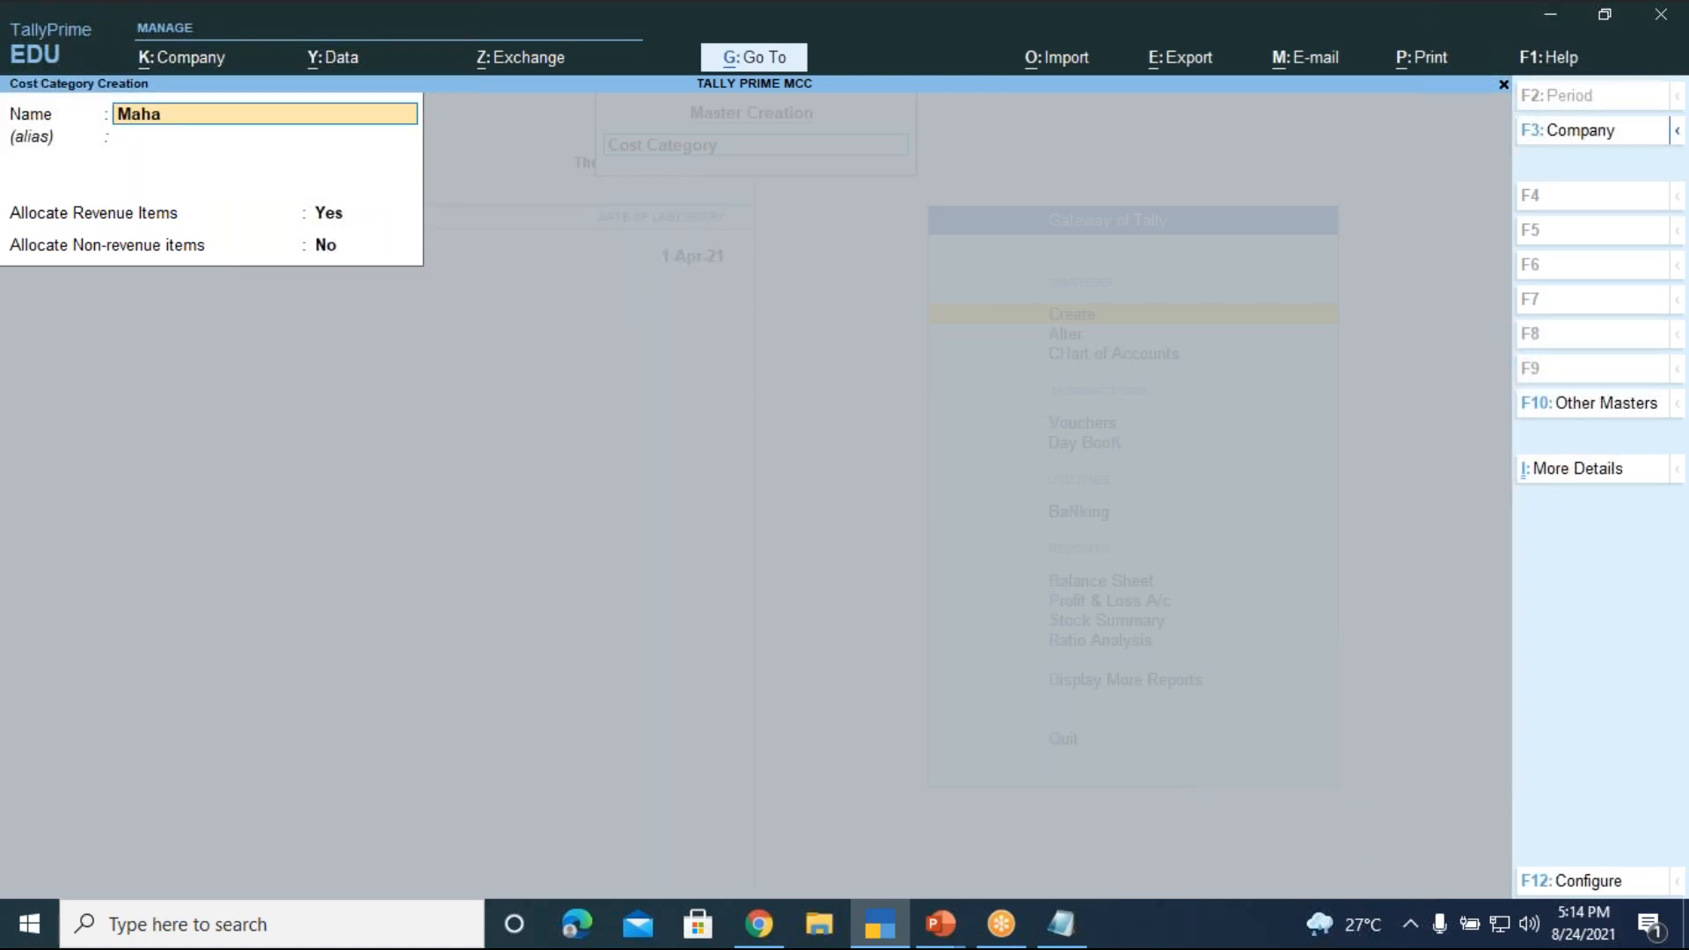
type("rashtra")
key("Return")
key("Return")
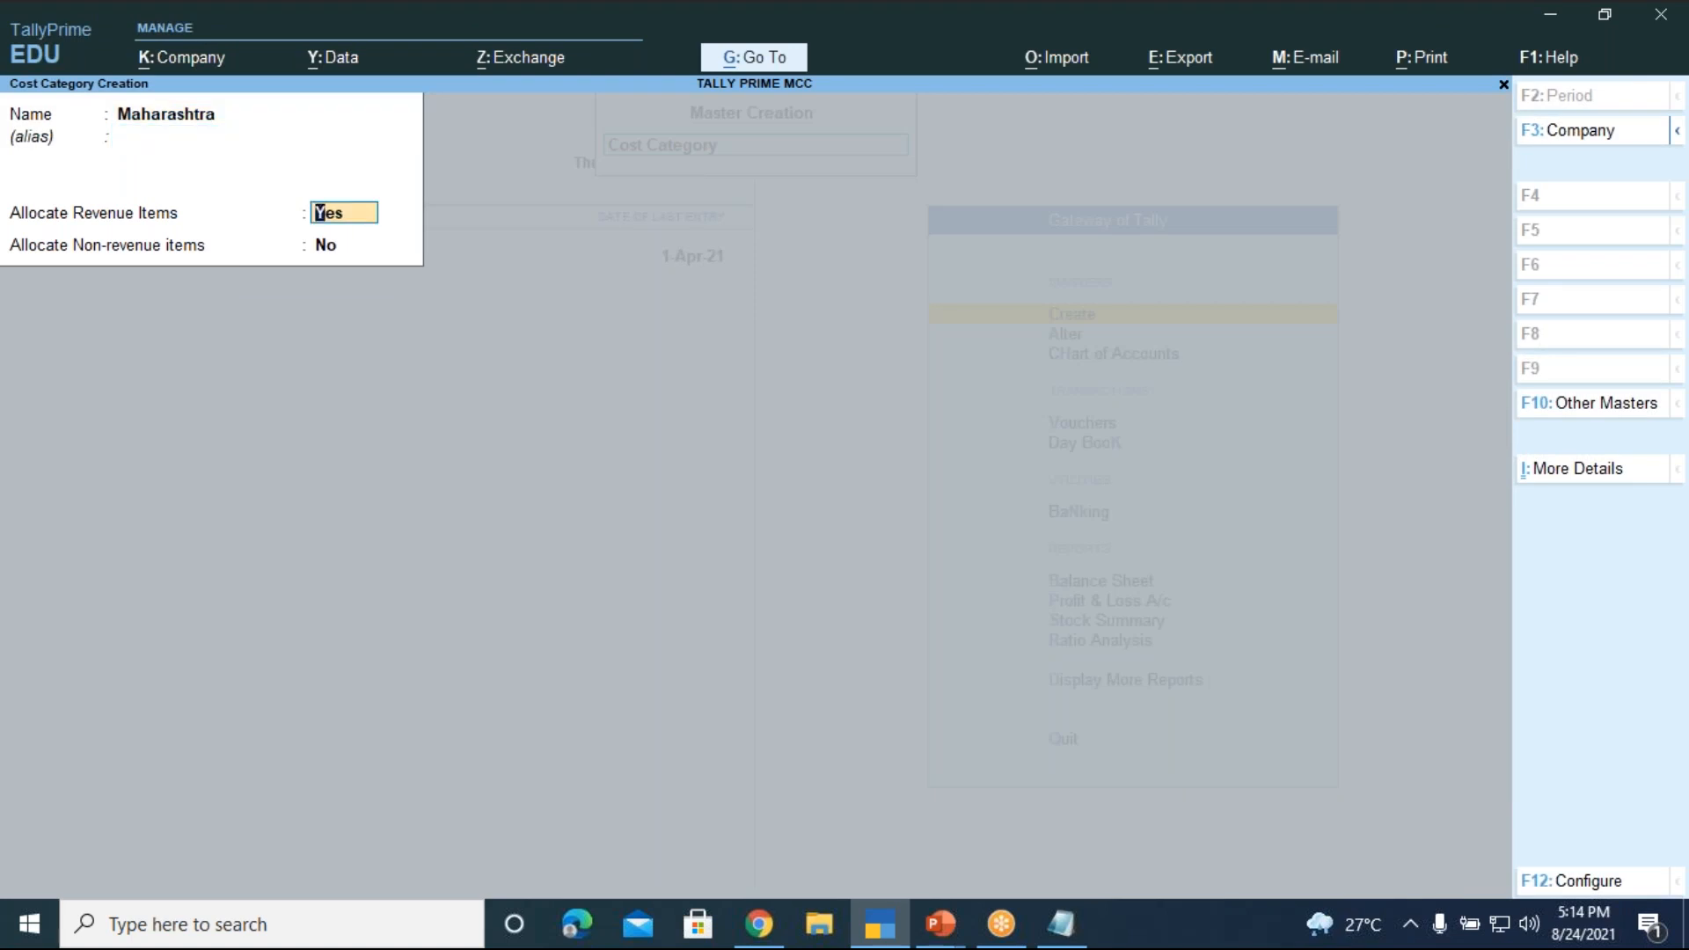
key("Return")
key("Return")
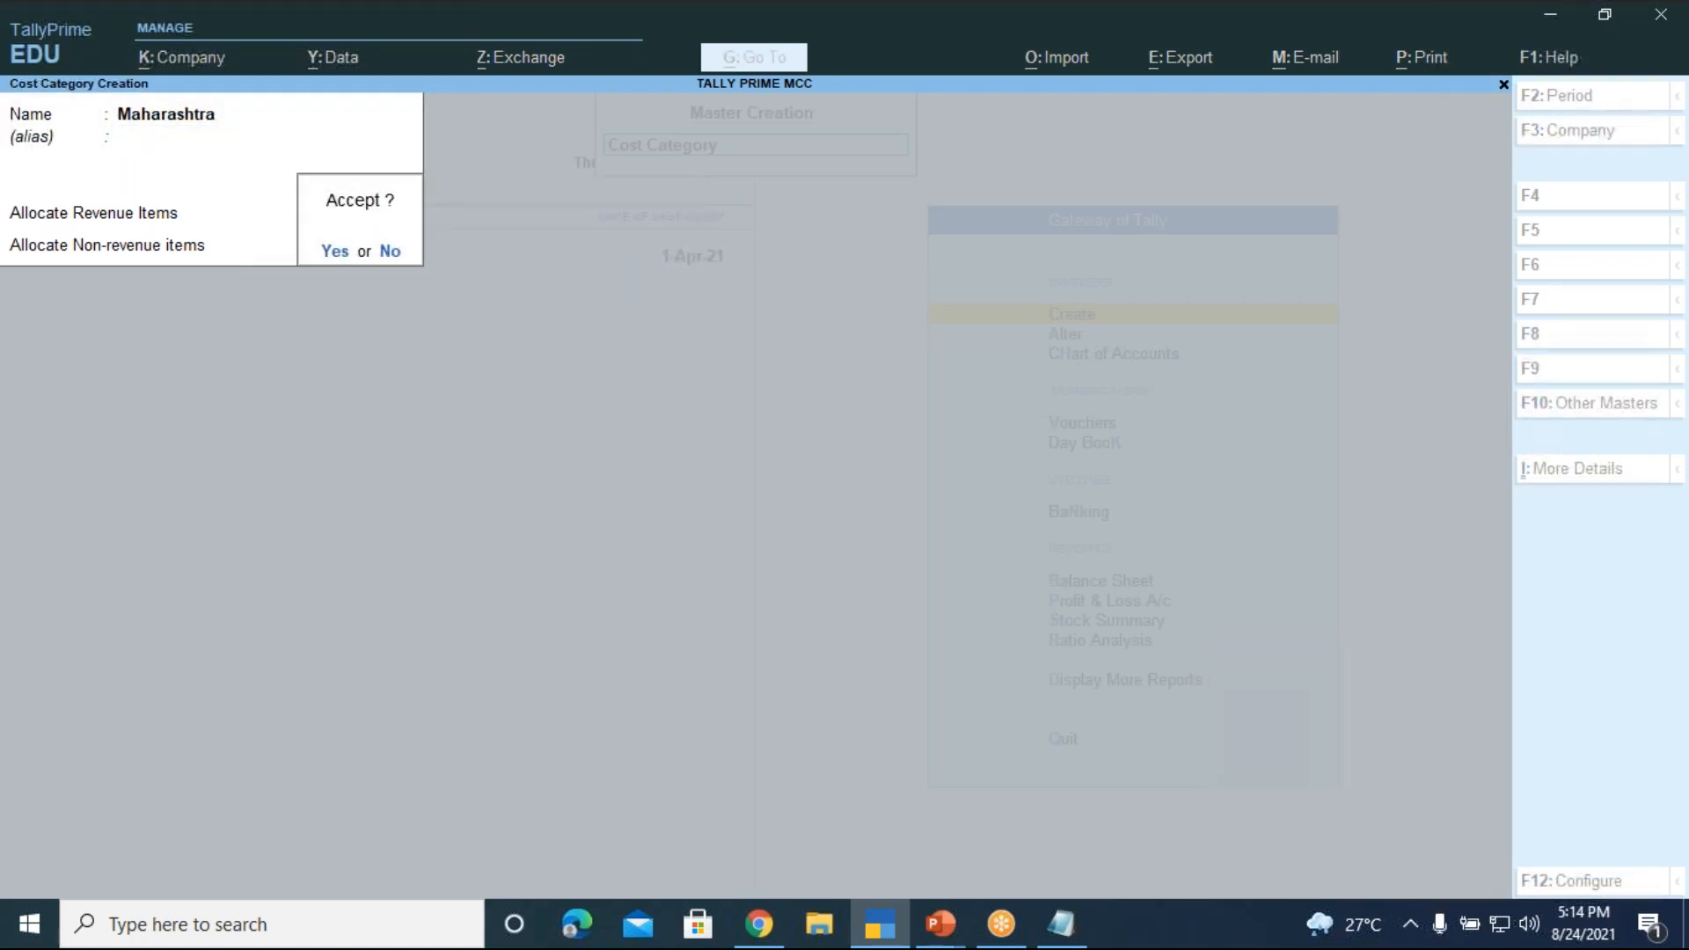
key("Return")
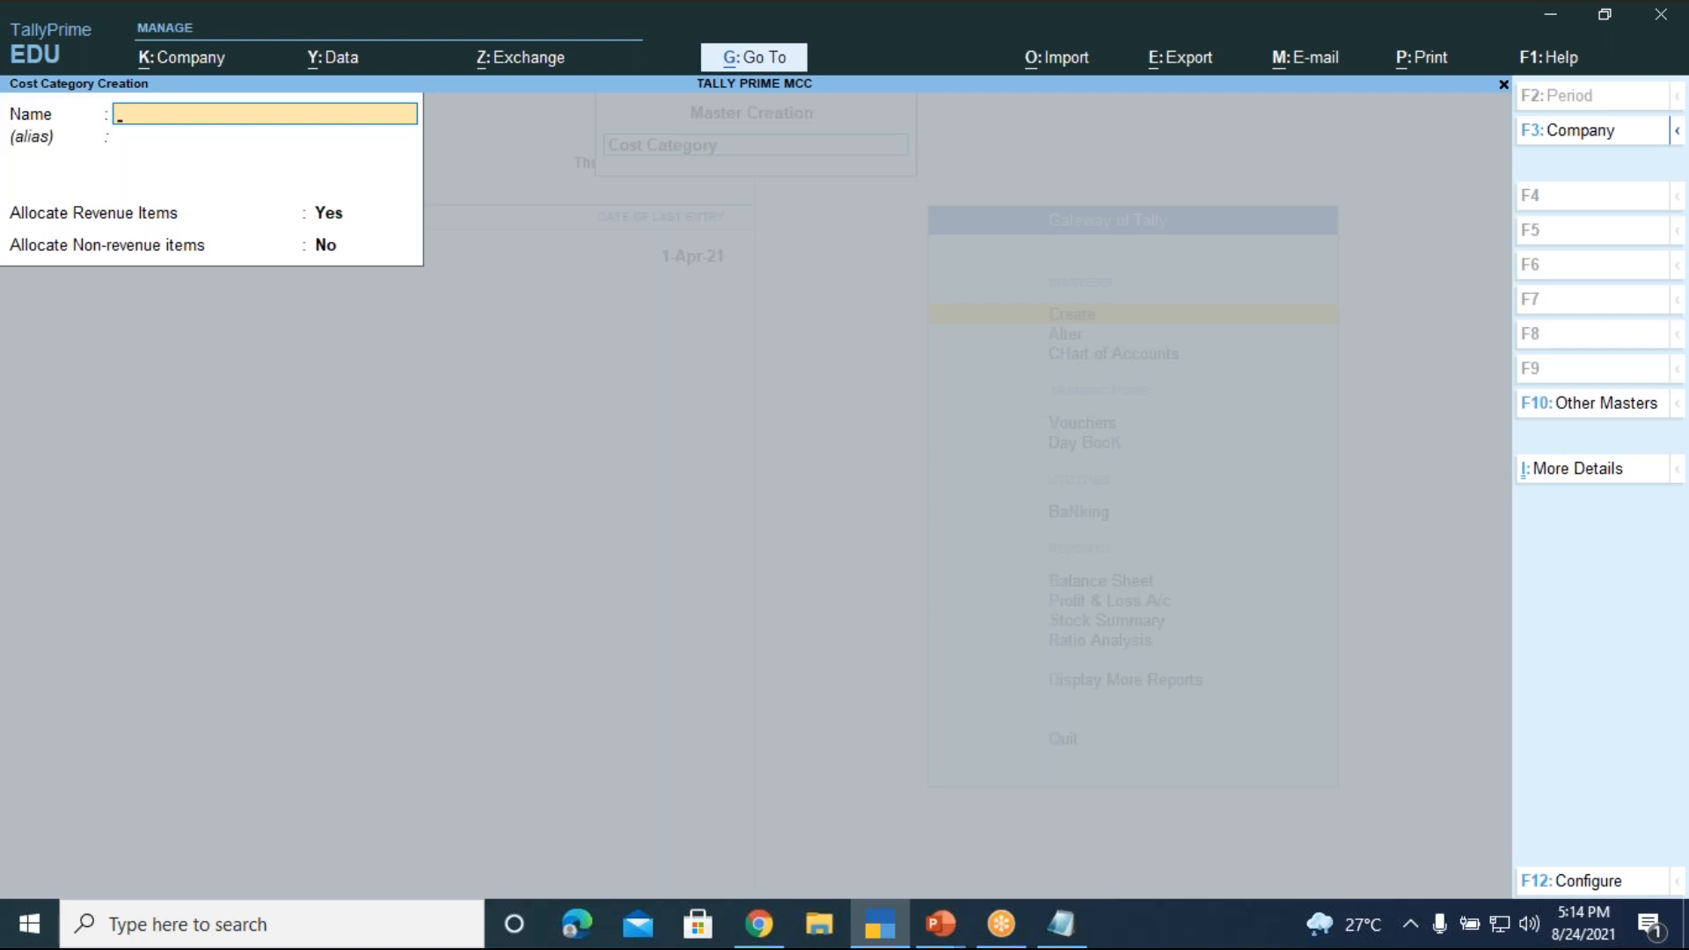
key("Escape")
key("y")
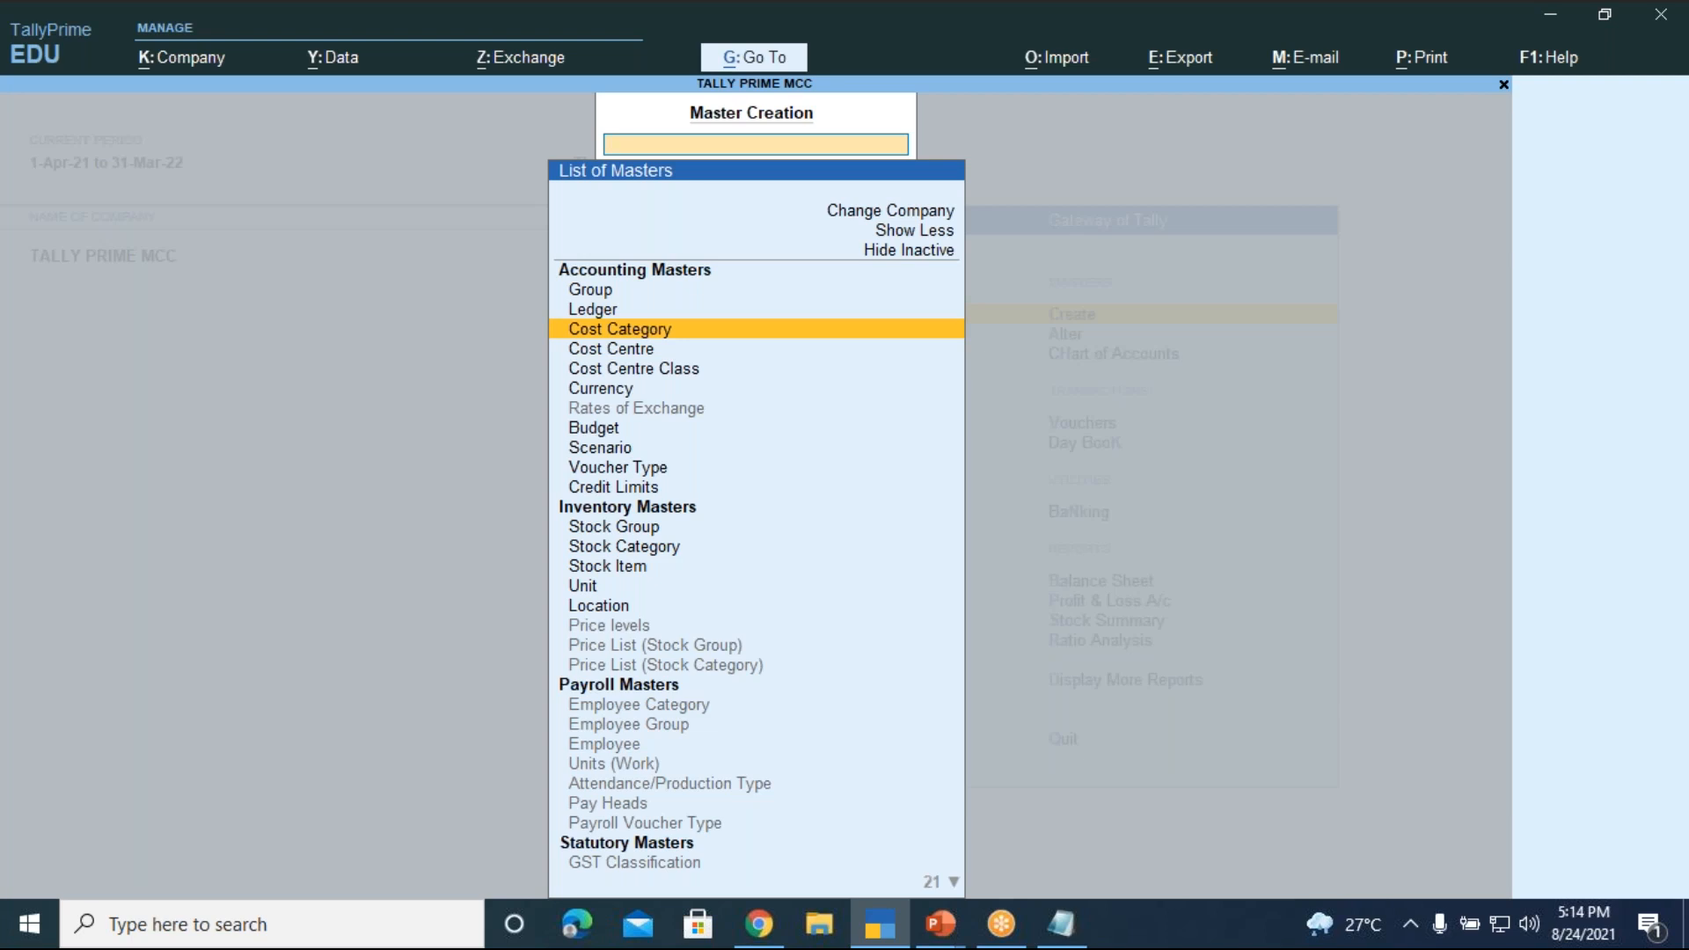
- Create a cost centre named Jayanagar in the Bangalore category, under Primary
key("Down")
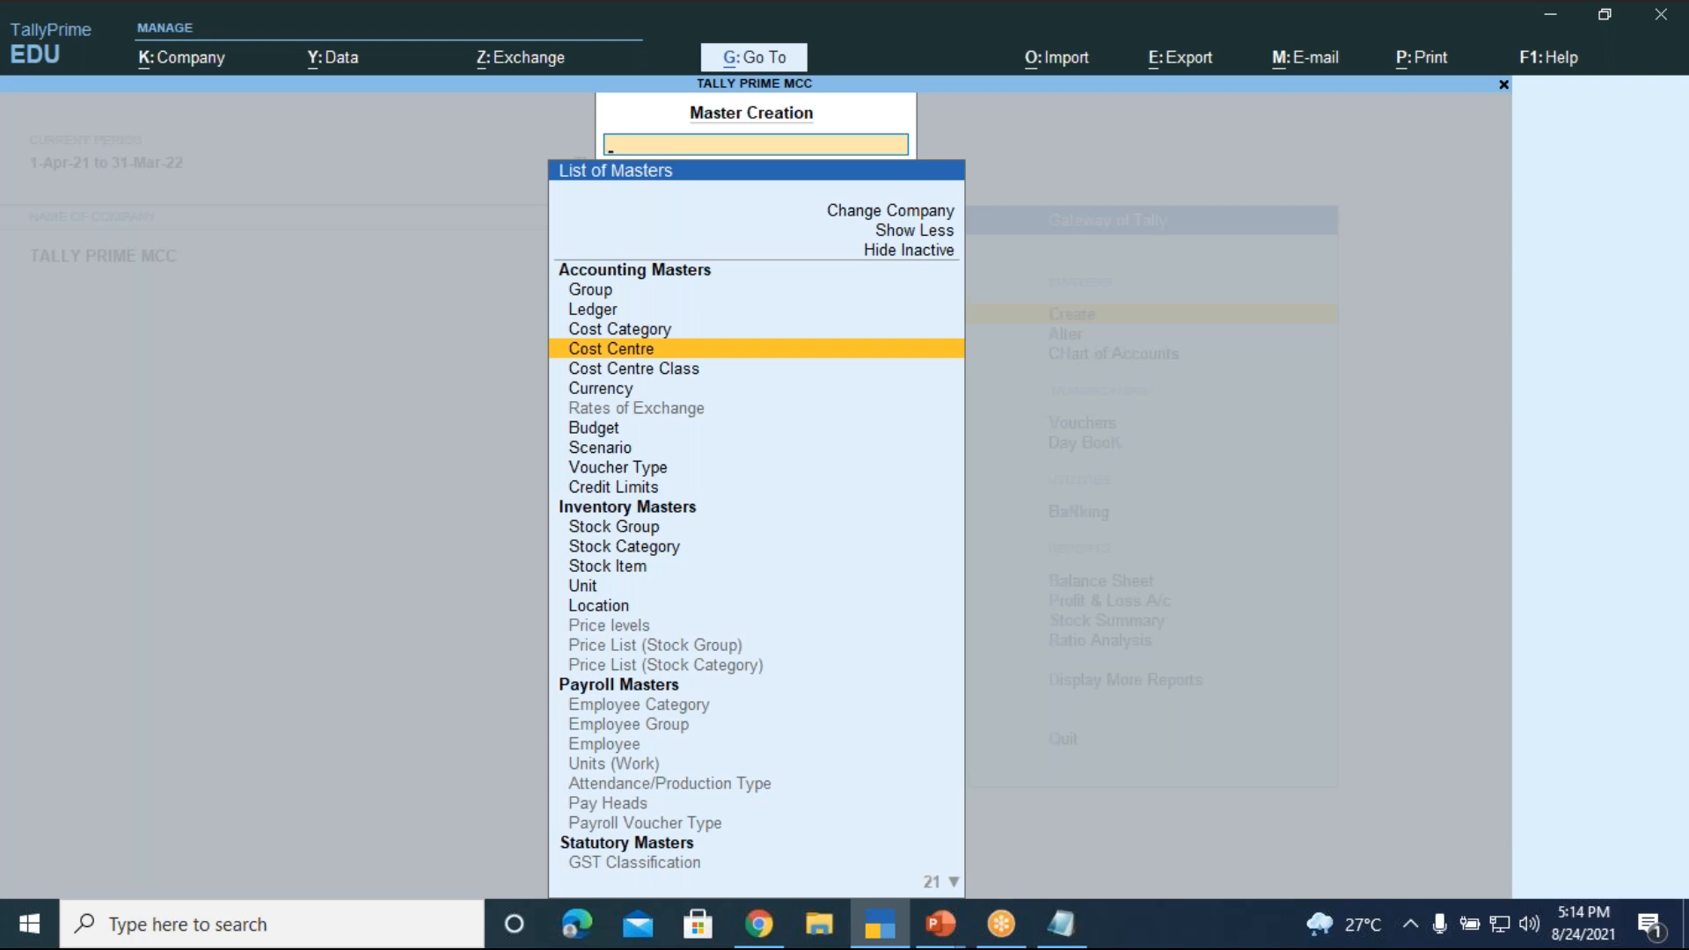
key("Return")
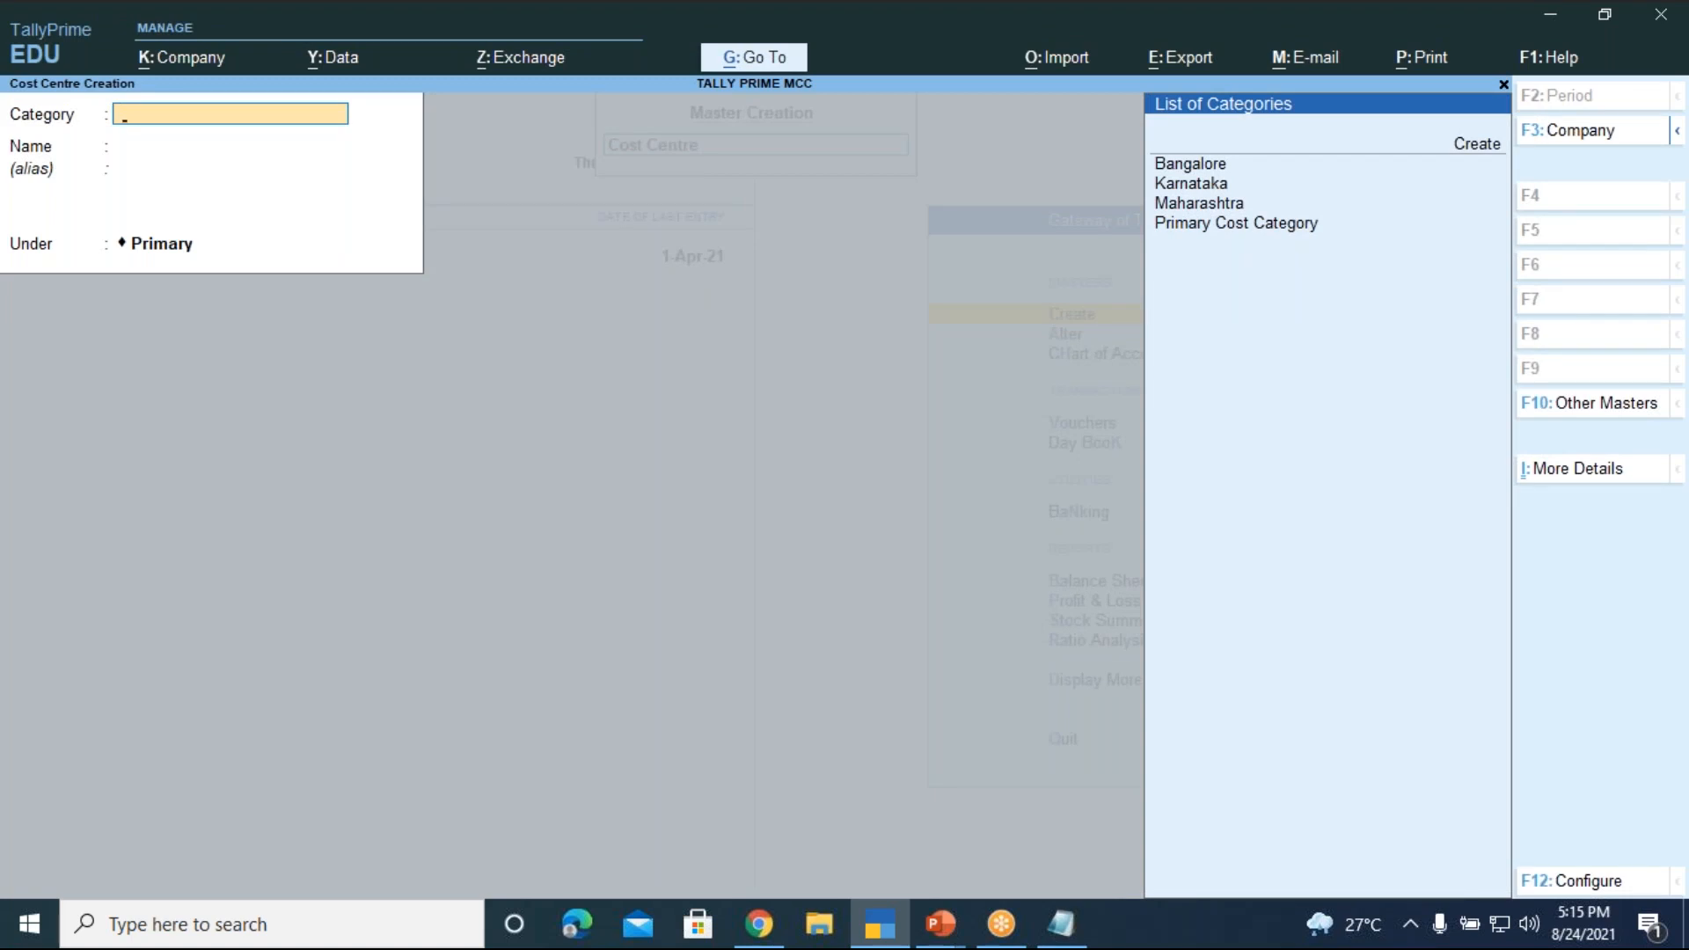
key("Down")
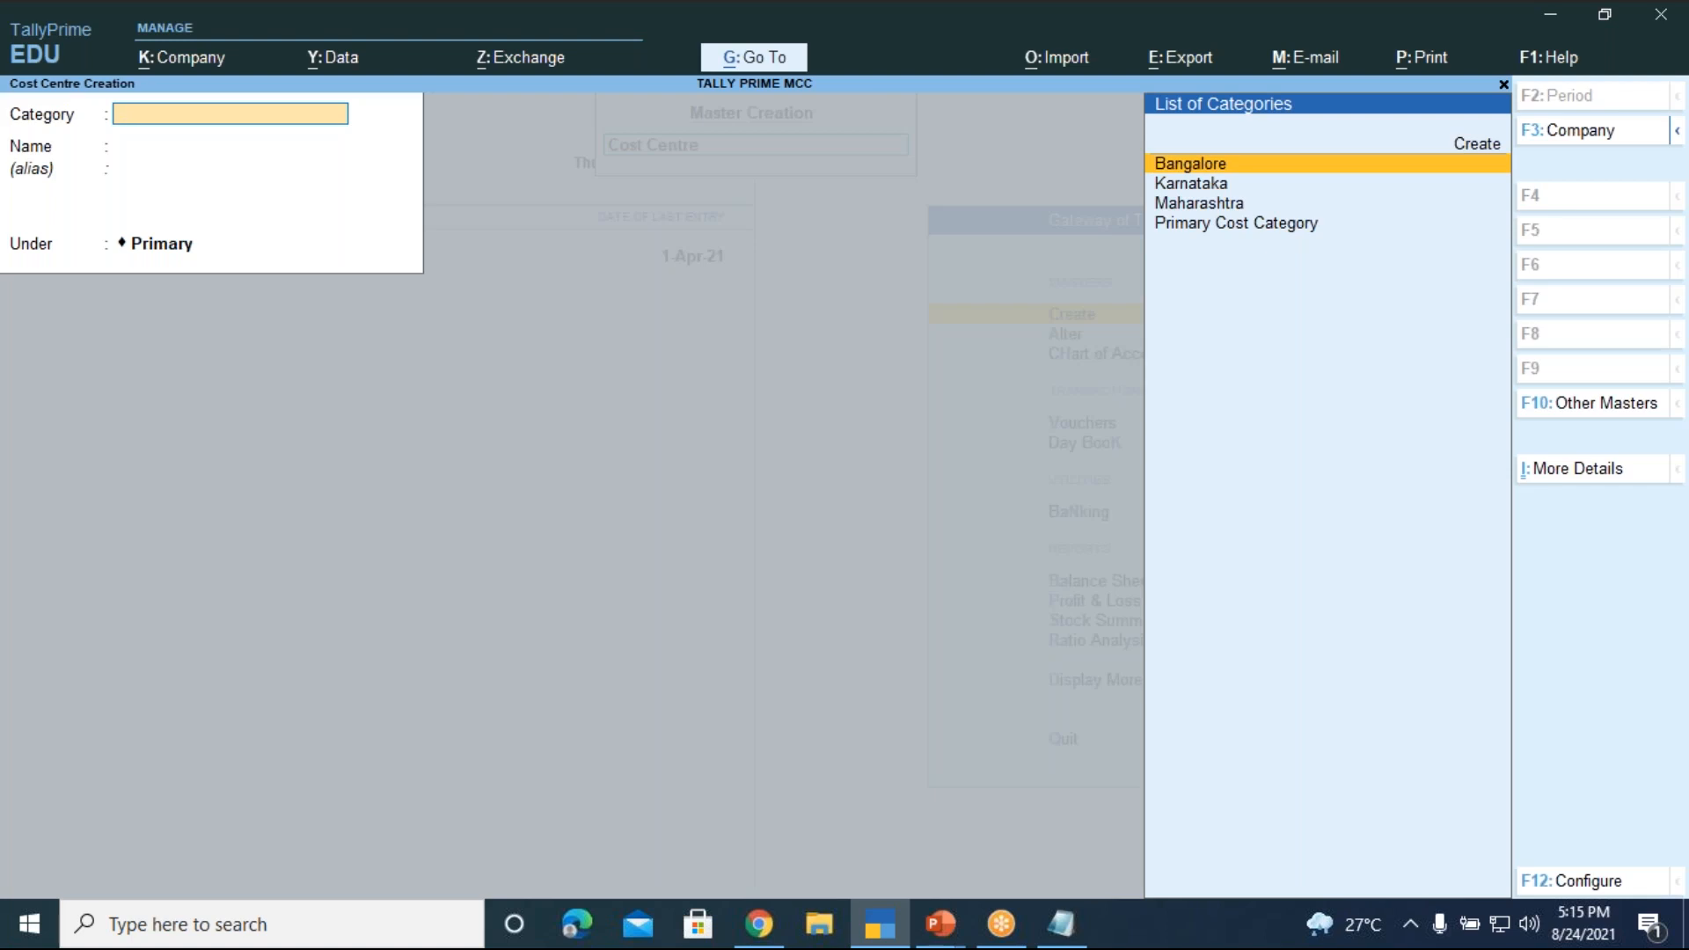
key("Return")
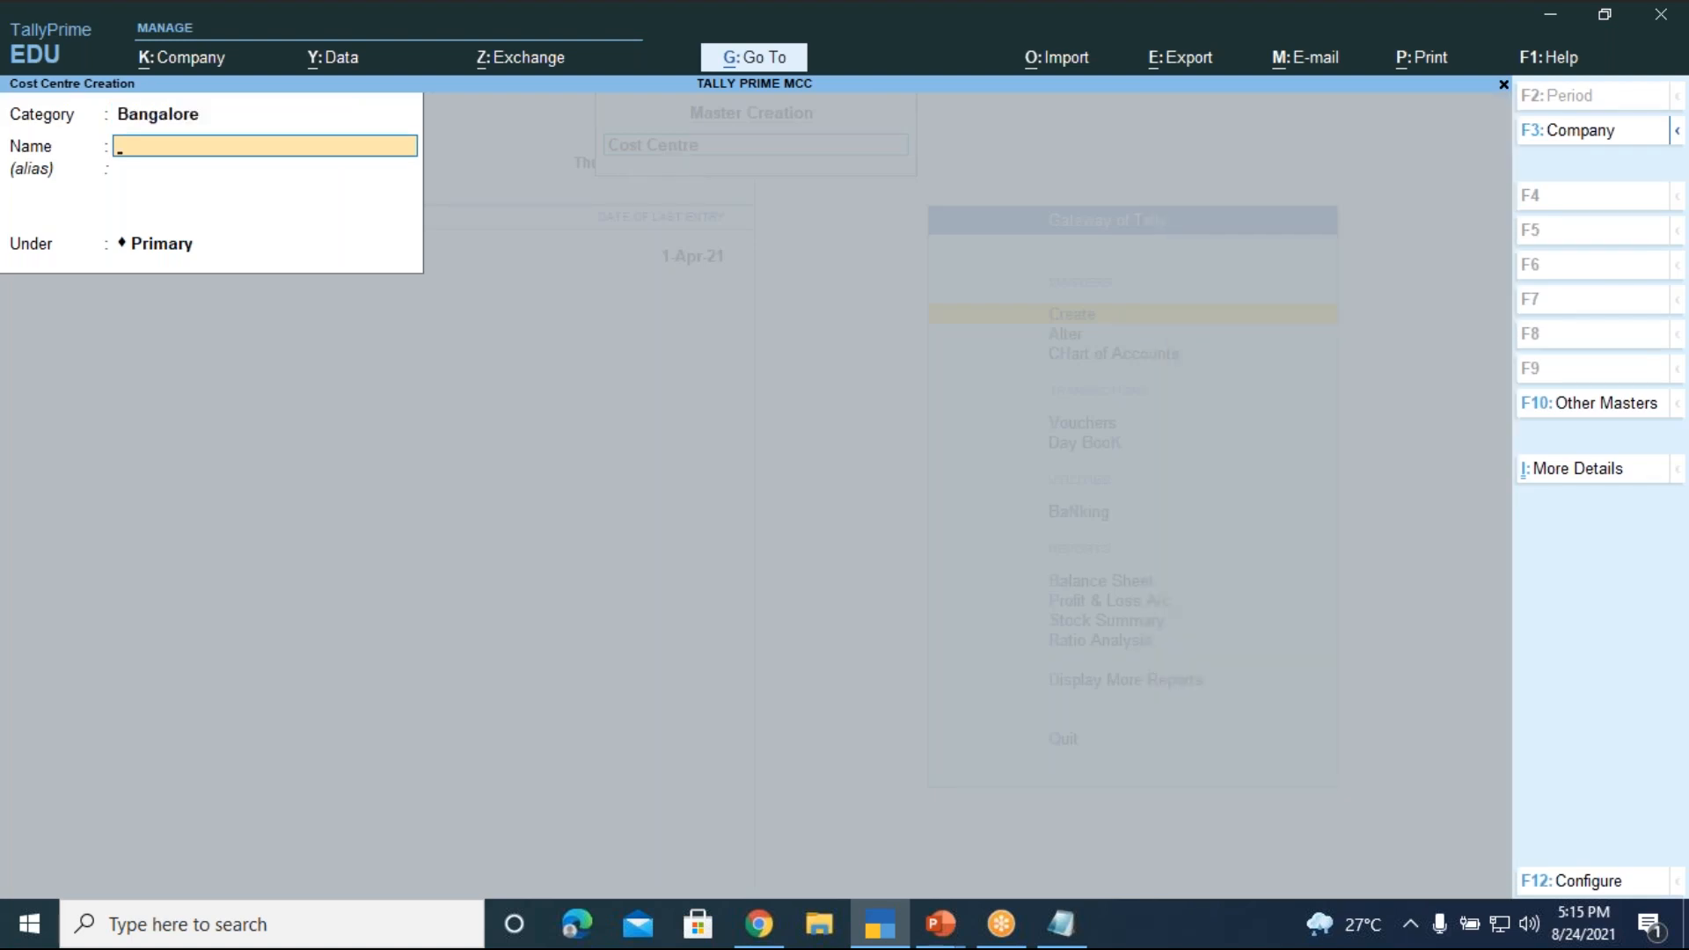
type("Jayanagar")
key("Return")
key("Return")
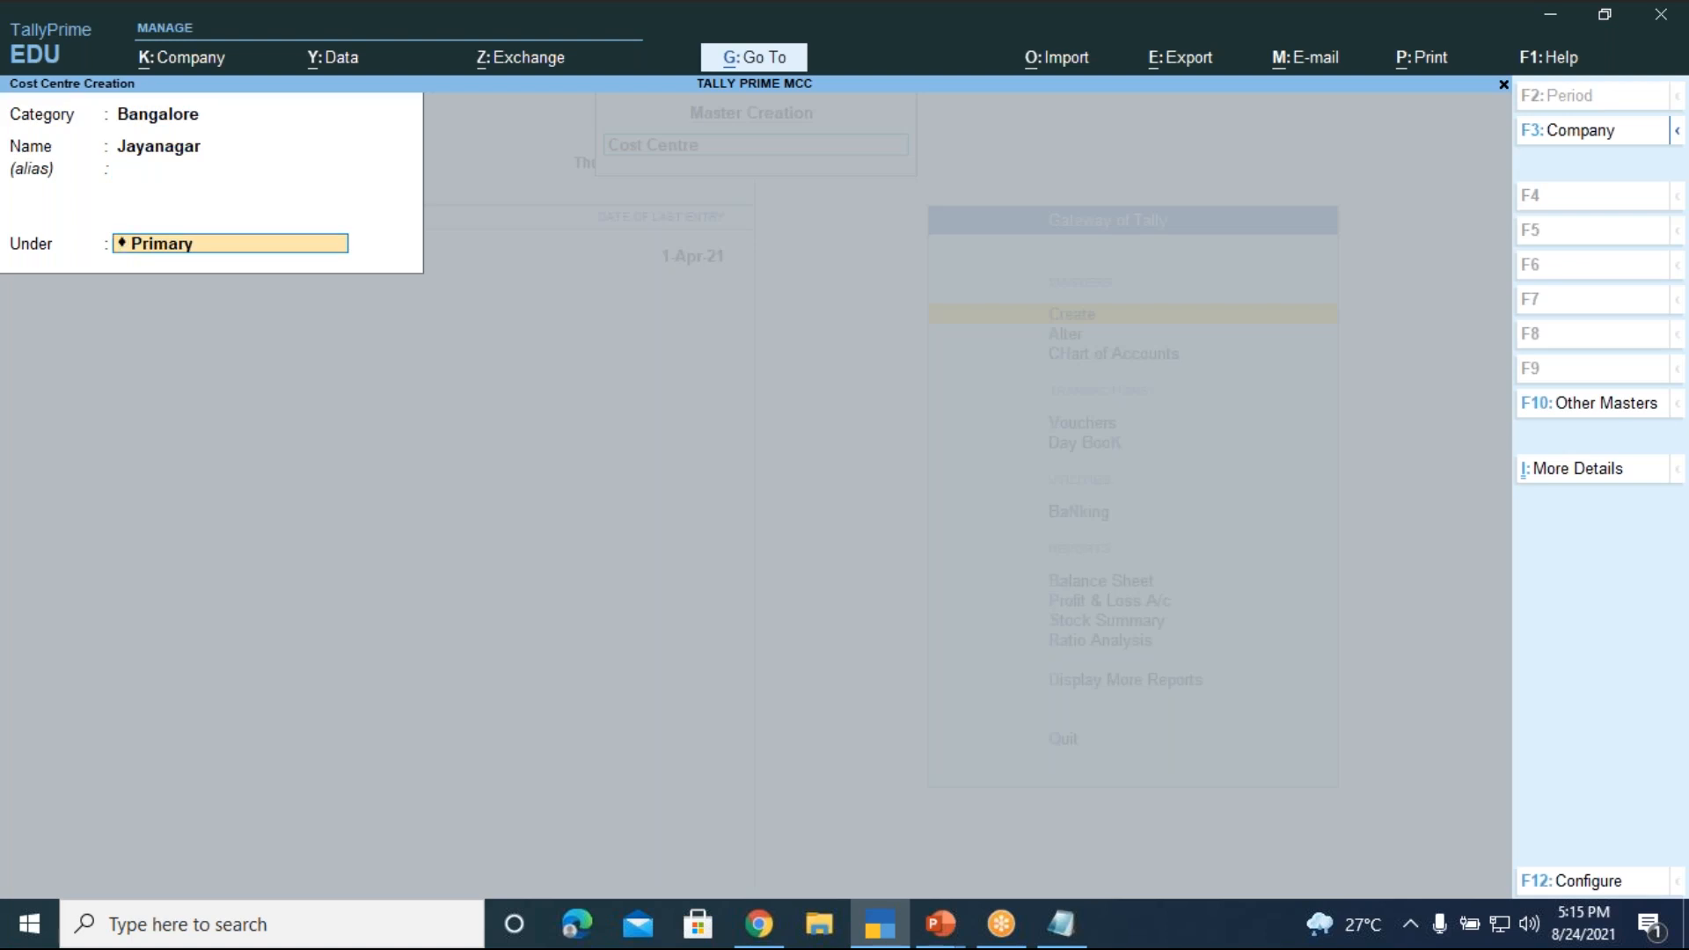
key("Return")
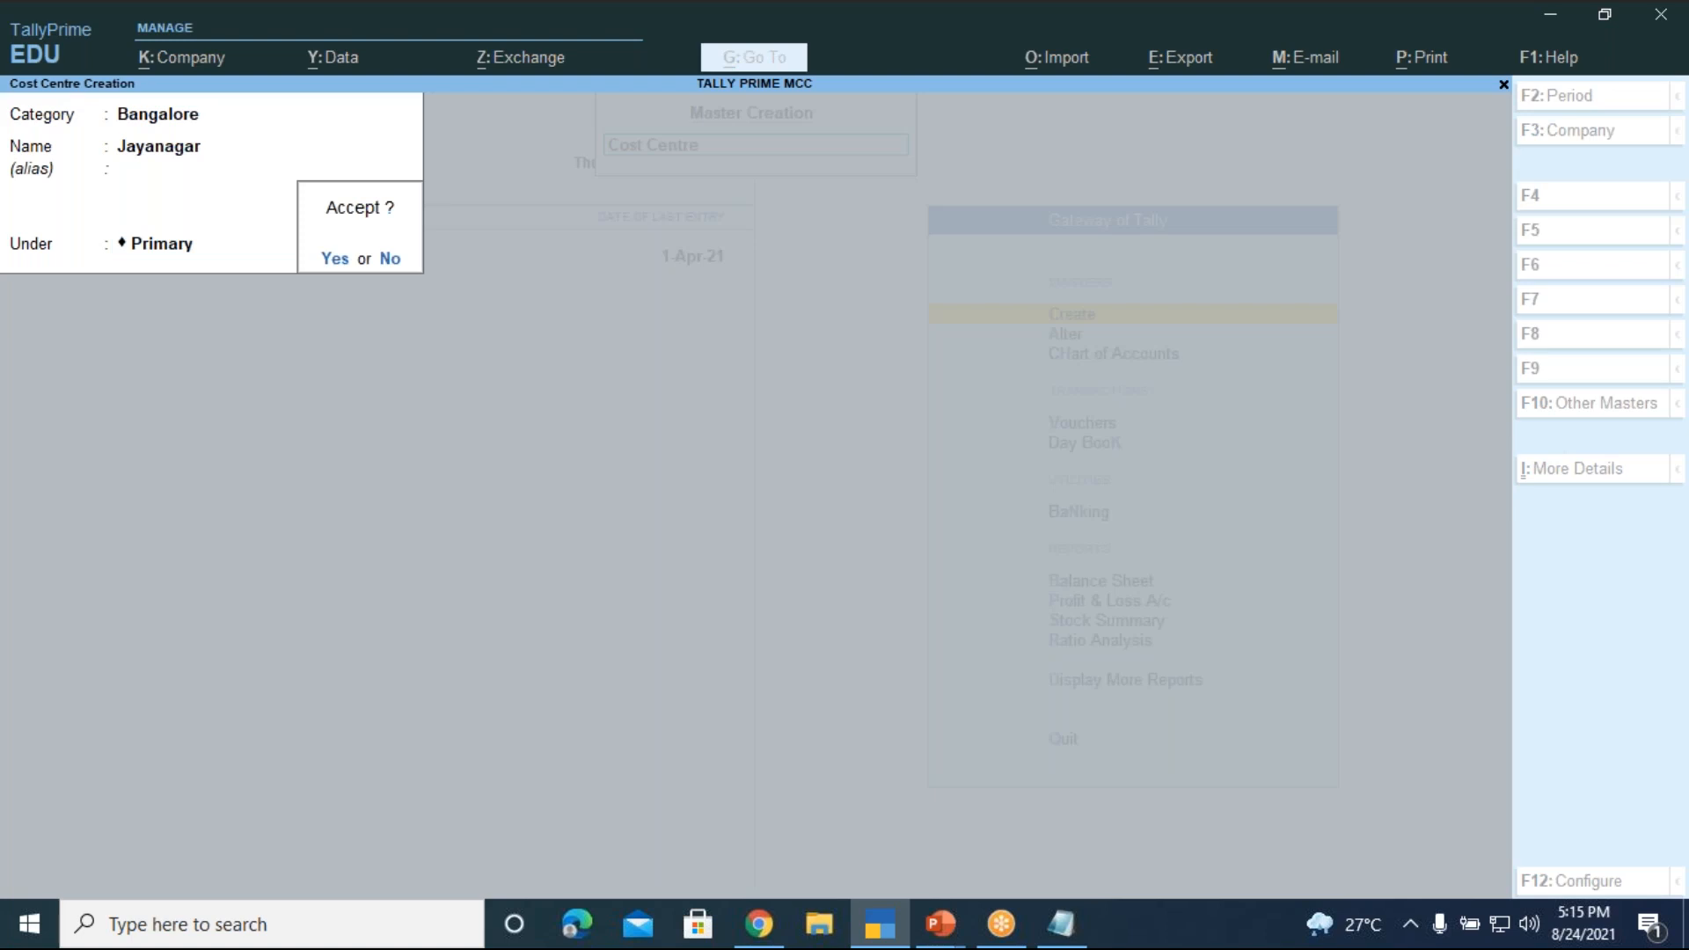
key("Return")
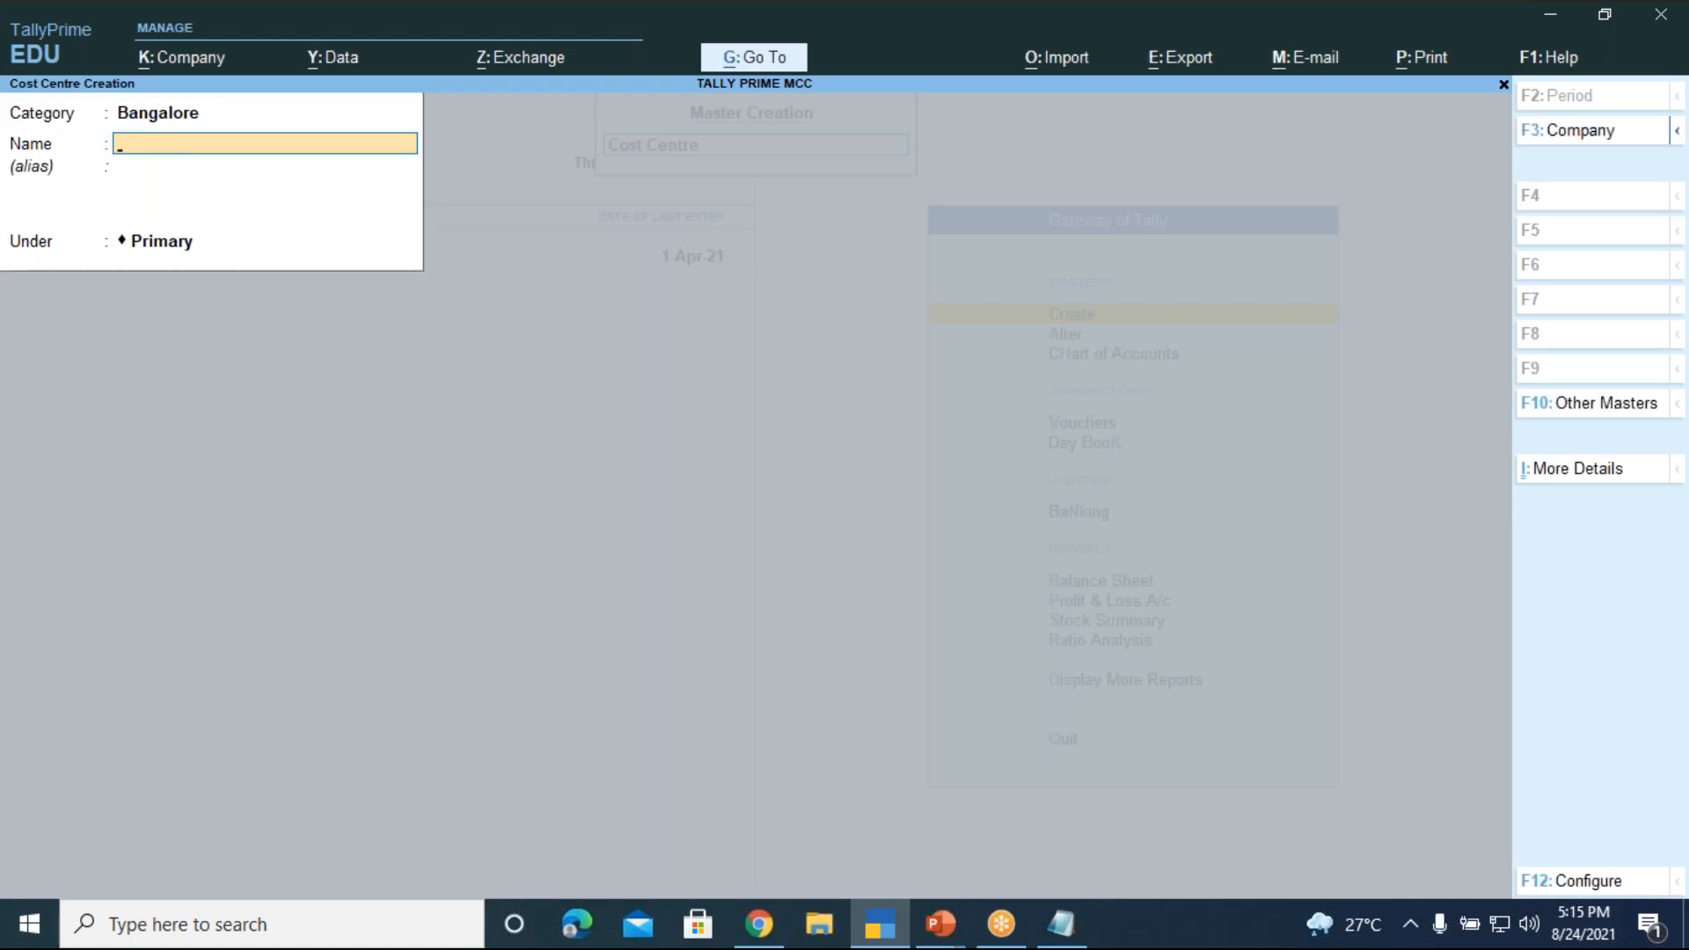
- Create a cost centre named Koramangala in the Bangalore category, under Primary
type("Koramangala")
key("Return")
key("Return")
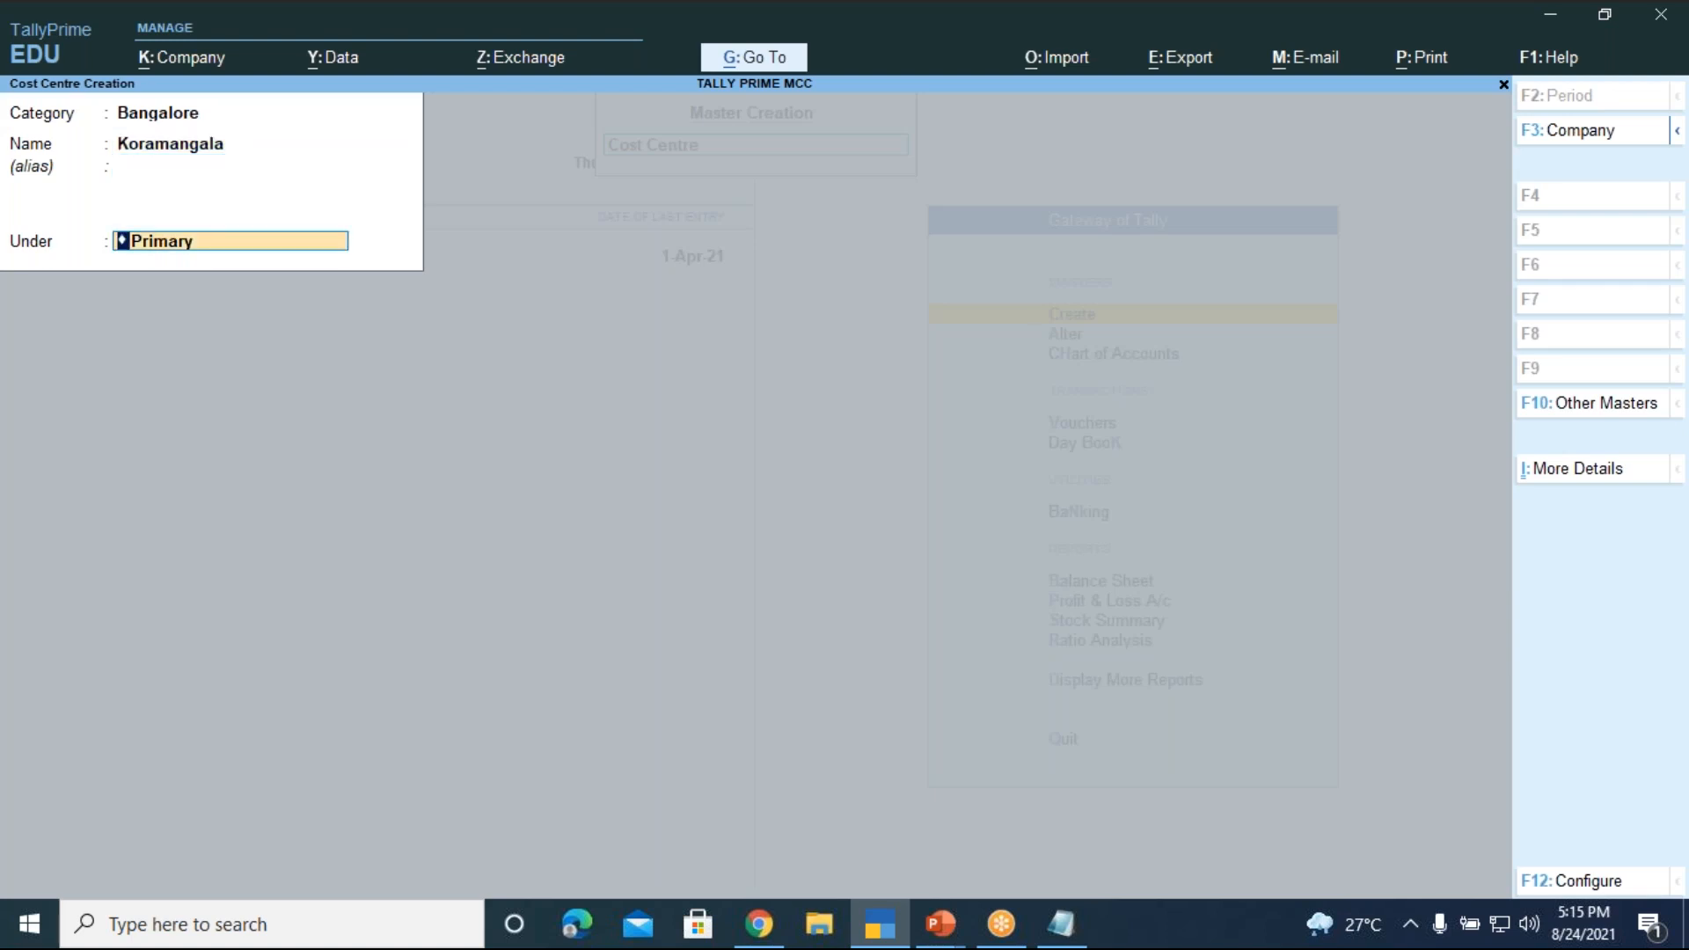
key("Return")
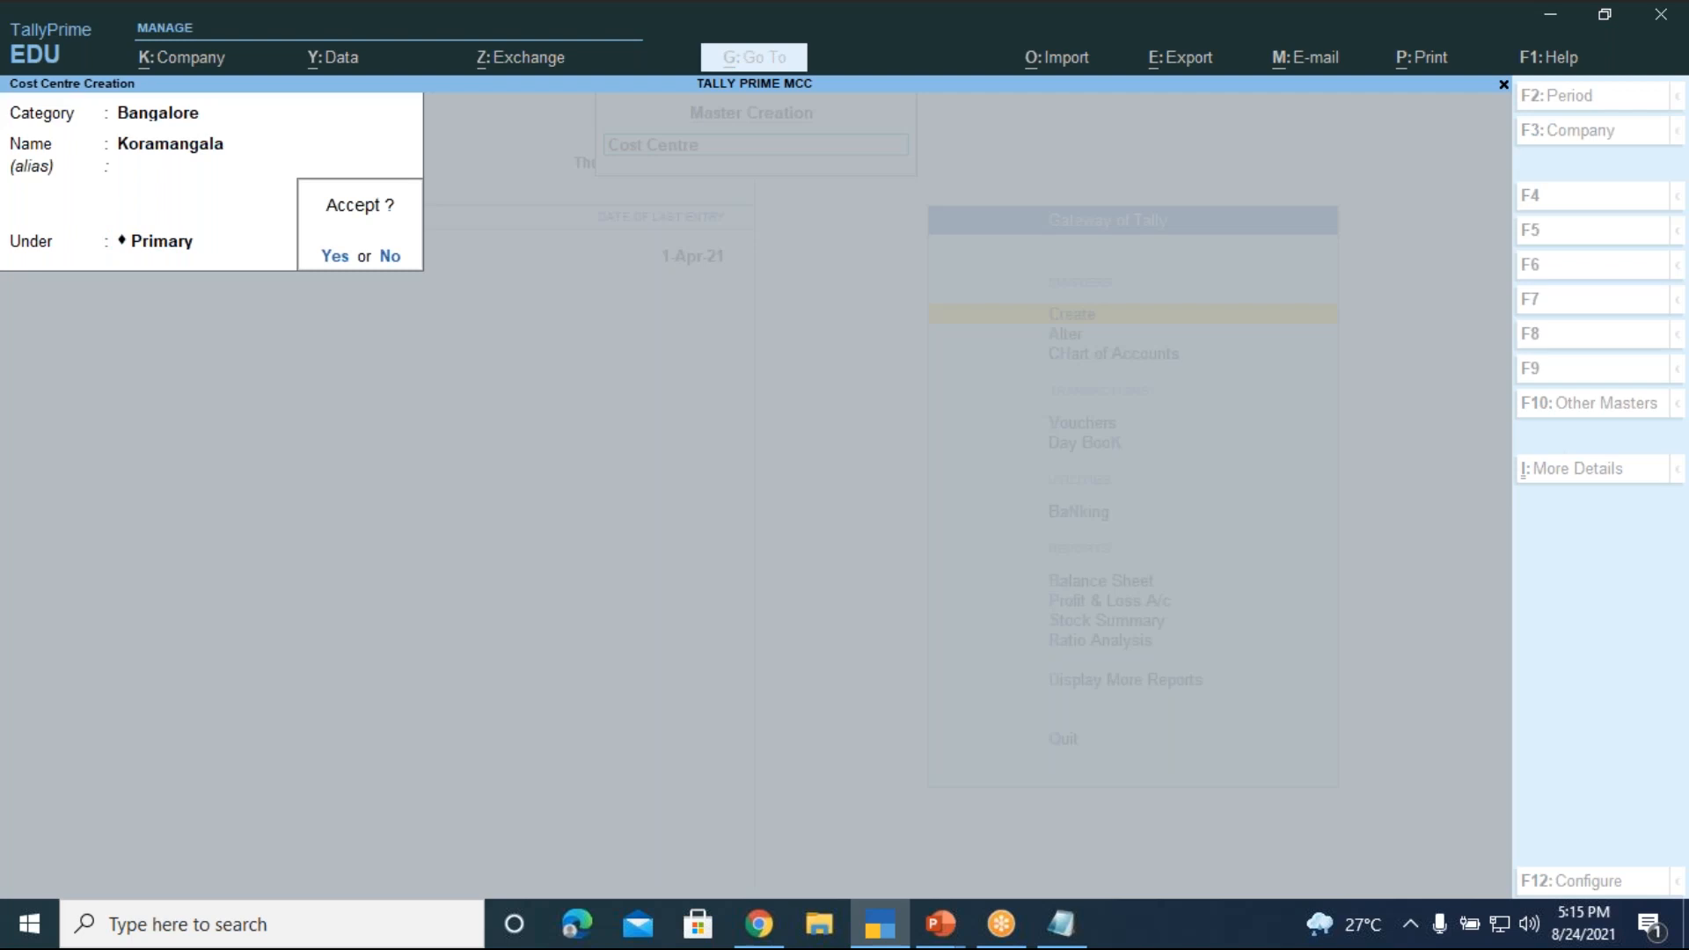
key("Return")
- Create a cost centre named Vasanthnagar in the Bangalore category, under Primary
type("Vasan")
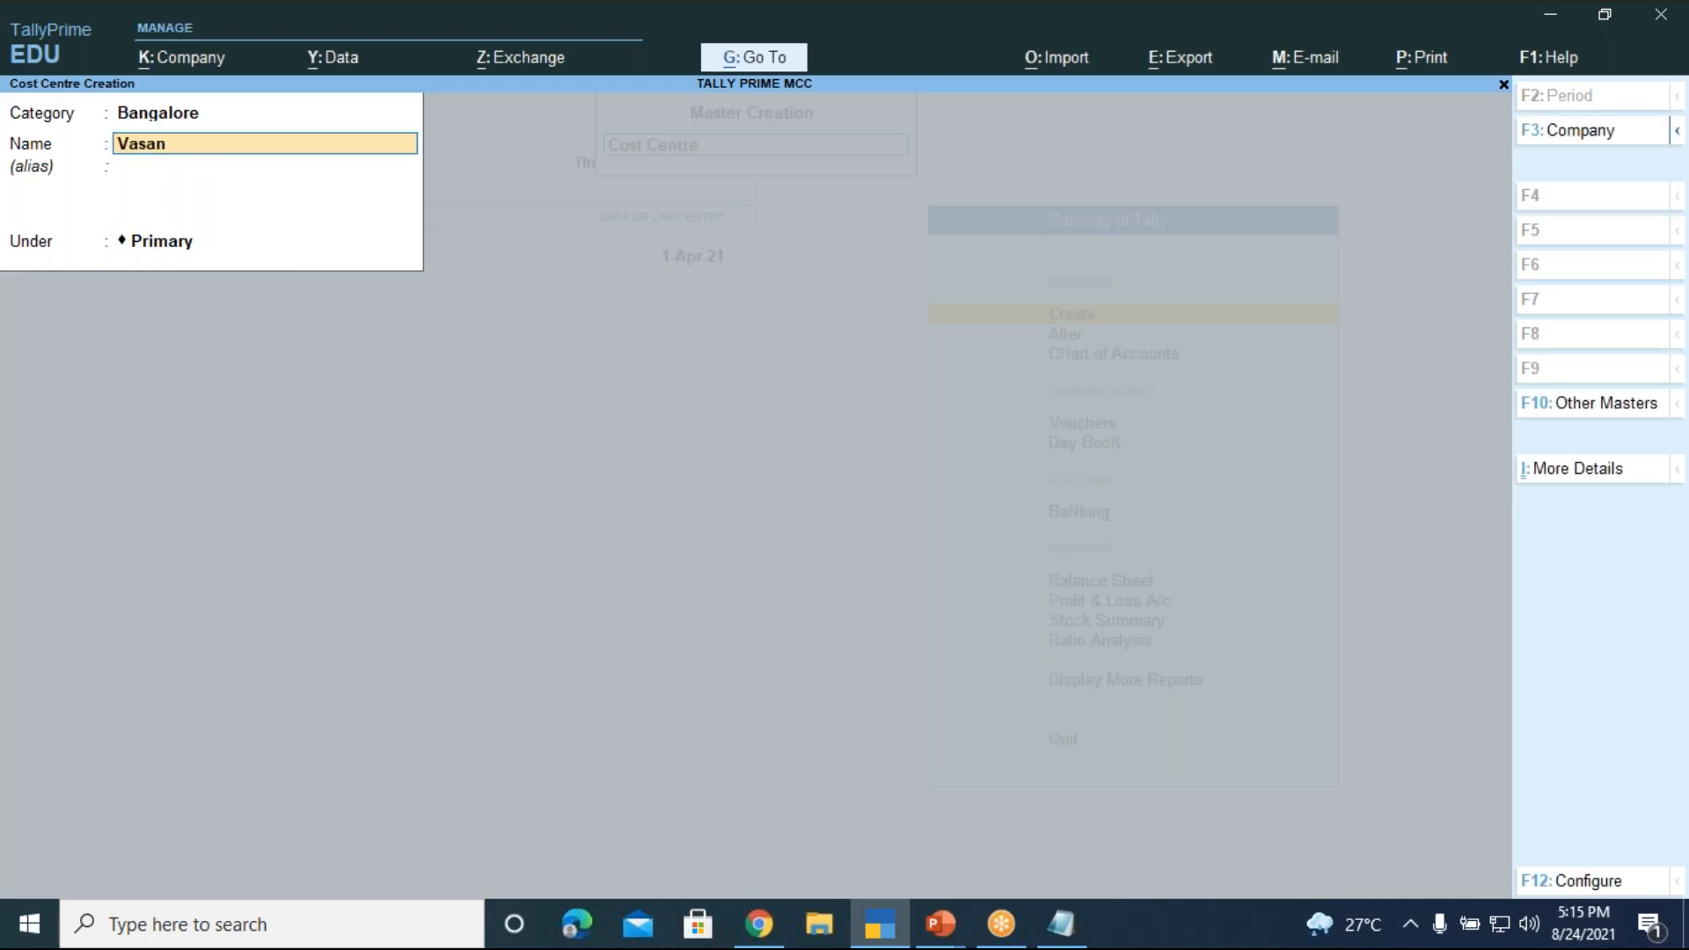
type("thnaga")
key("Return")
key("Return")
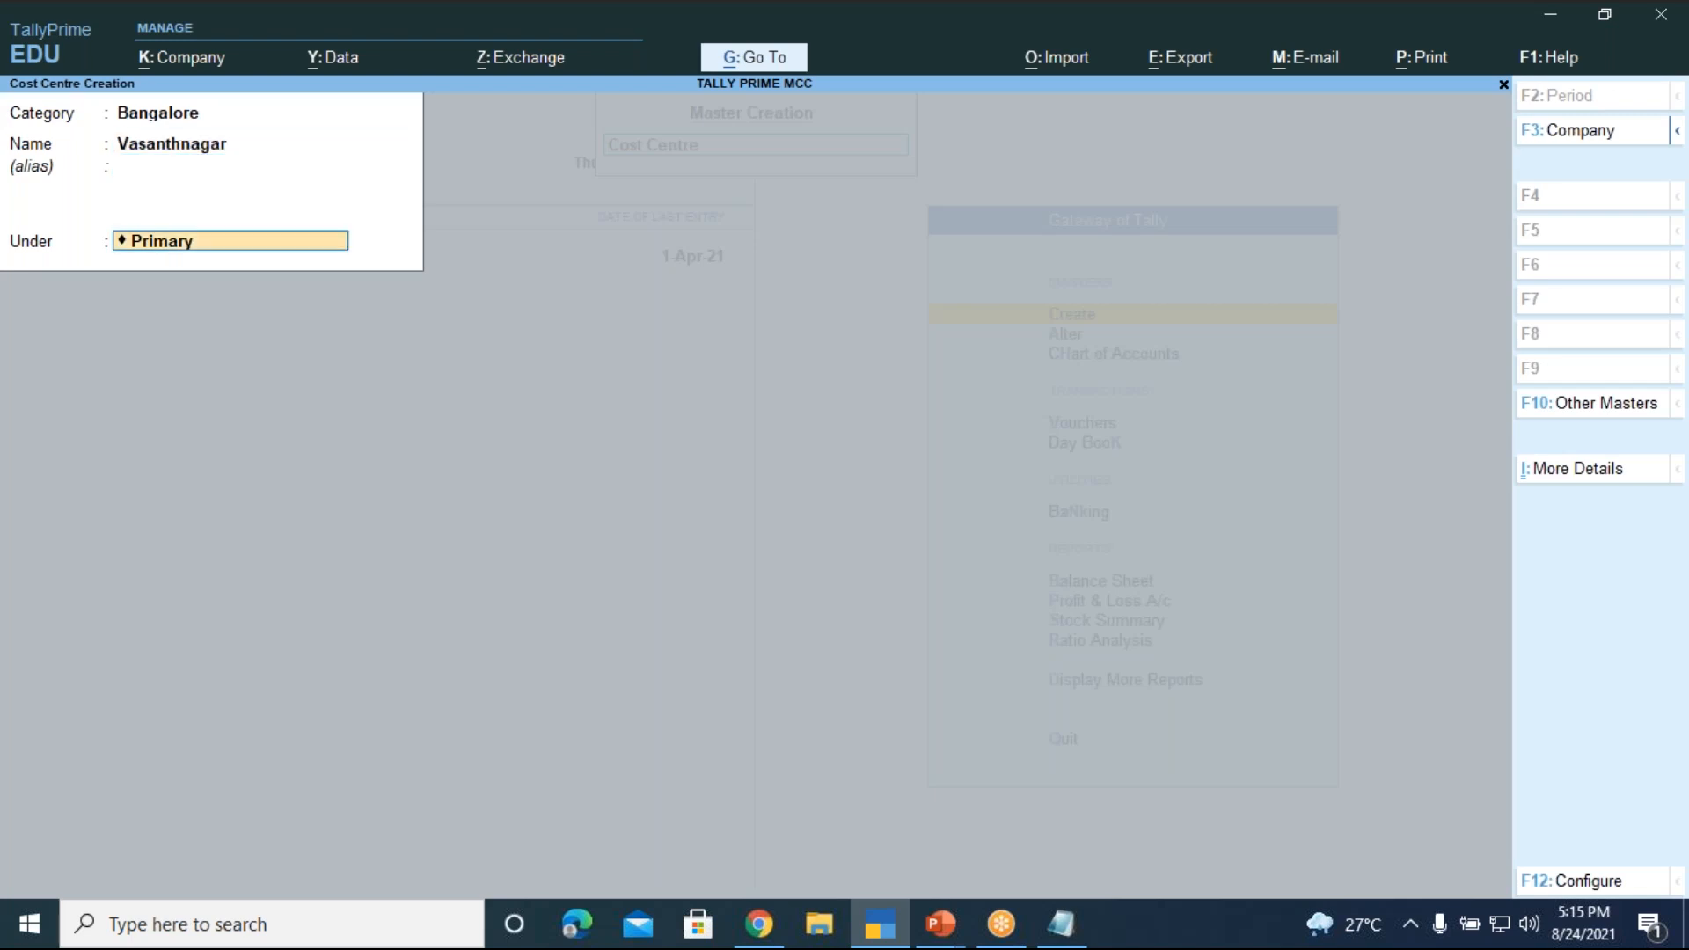
key("Return")
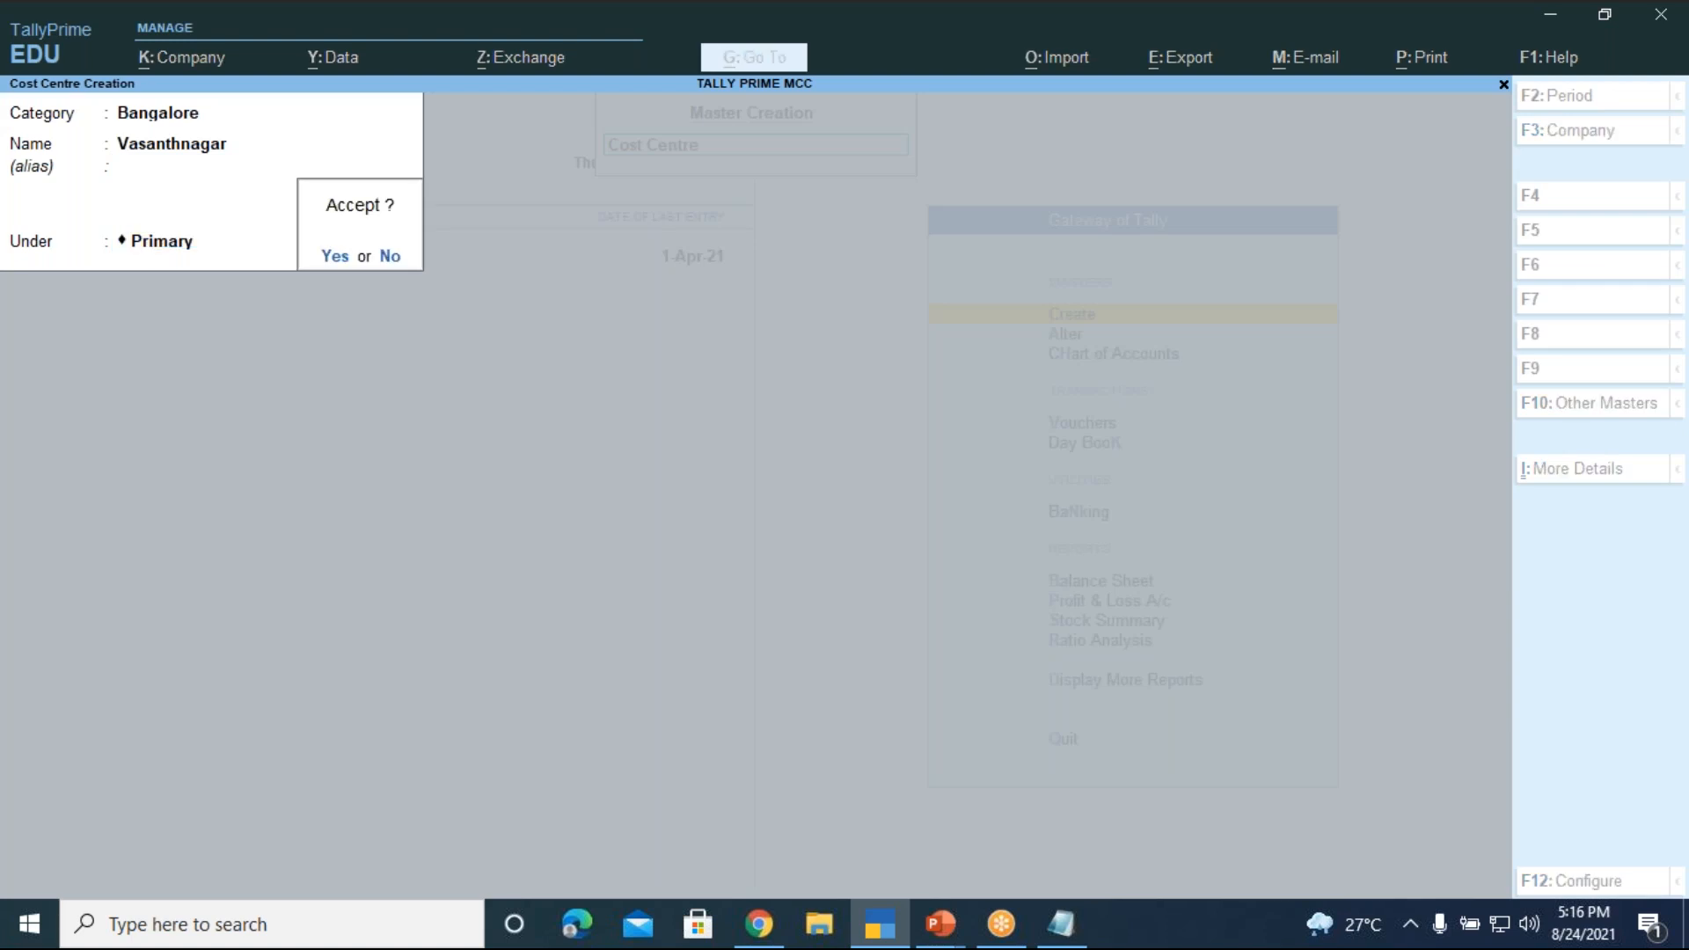
key("Return")
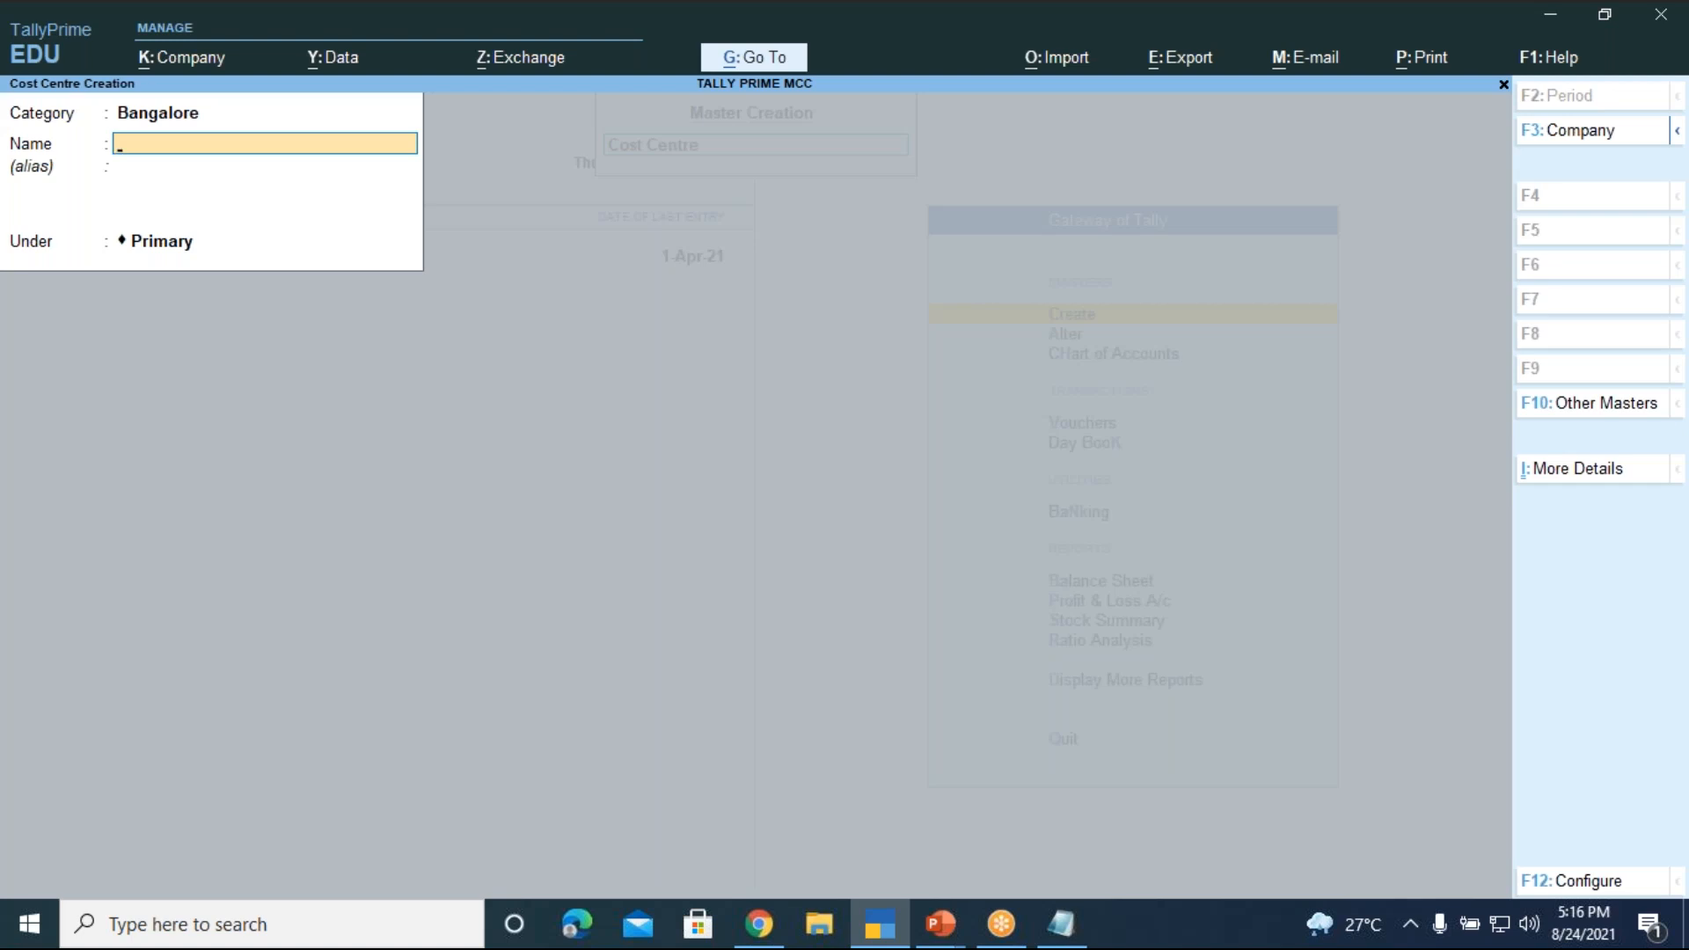
- Switch the cost centre category to Karnataka and create a cost centre named Bangalore in it, under Primary
key("BackSpace")
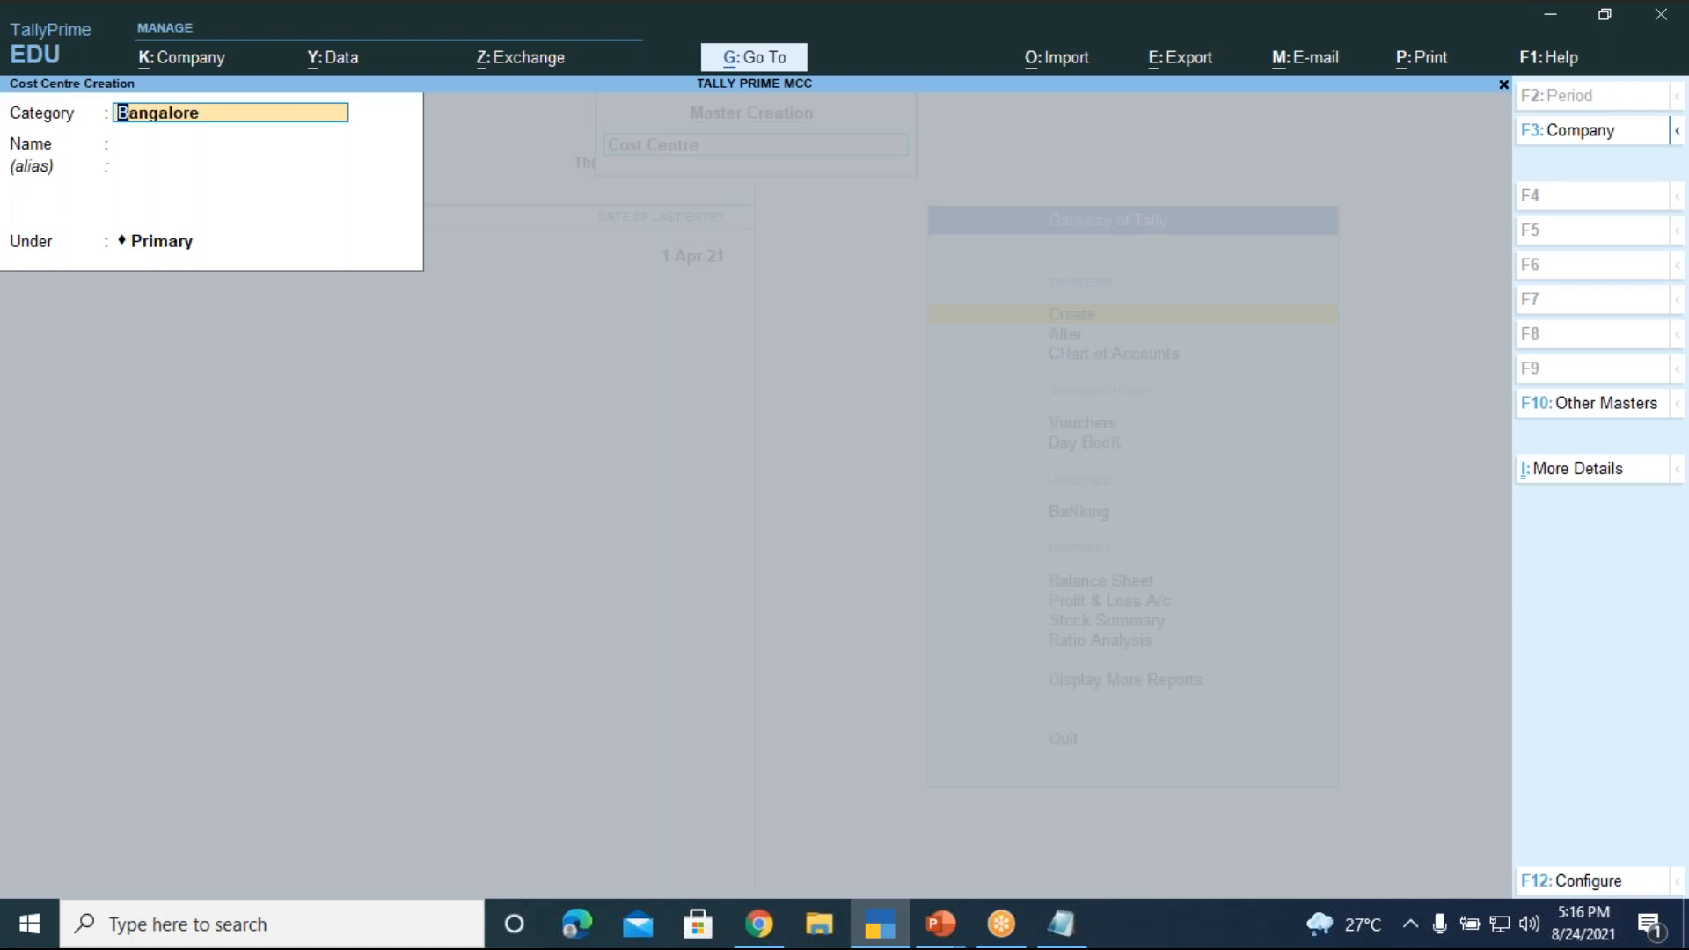
key("BackSpace")
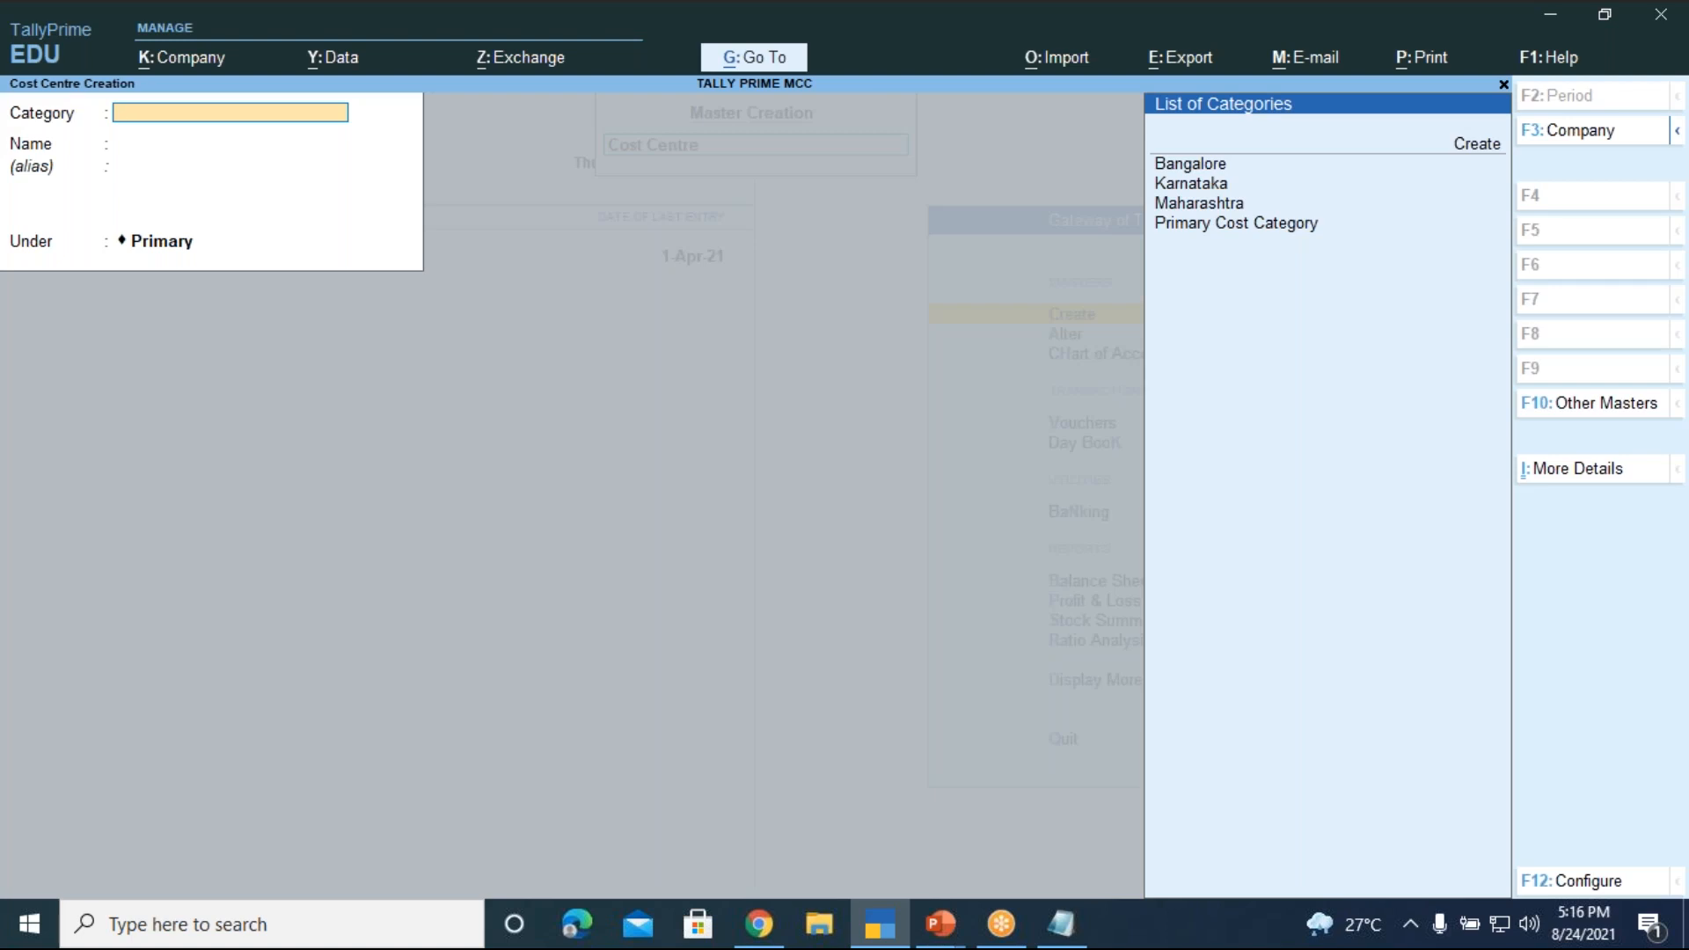
key("Down")
key("Down")
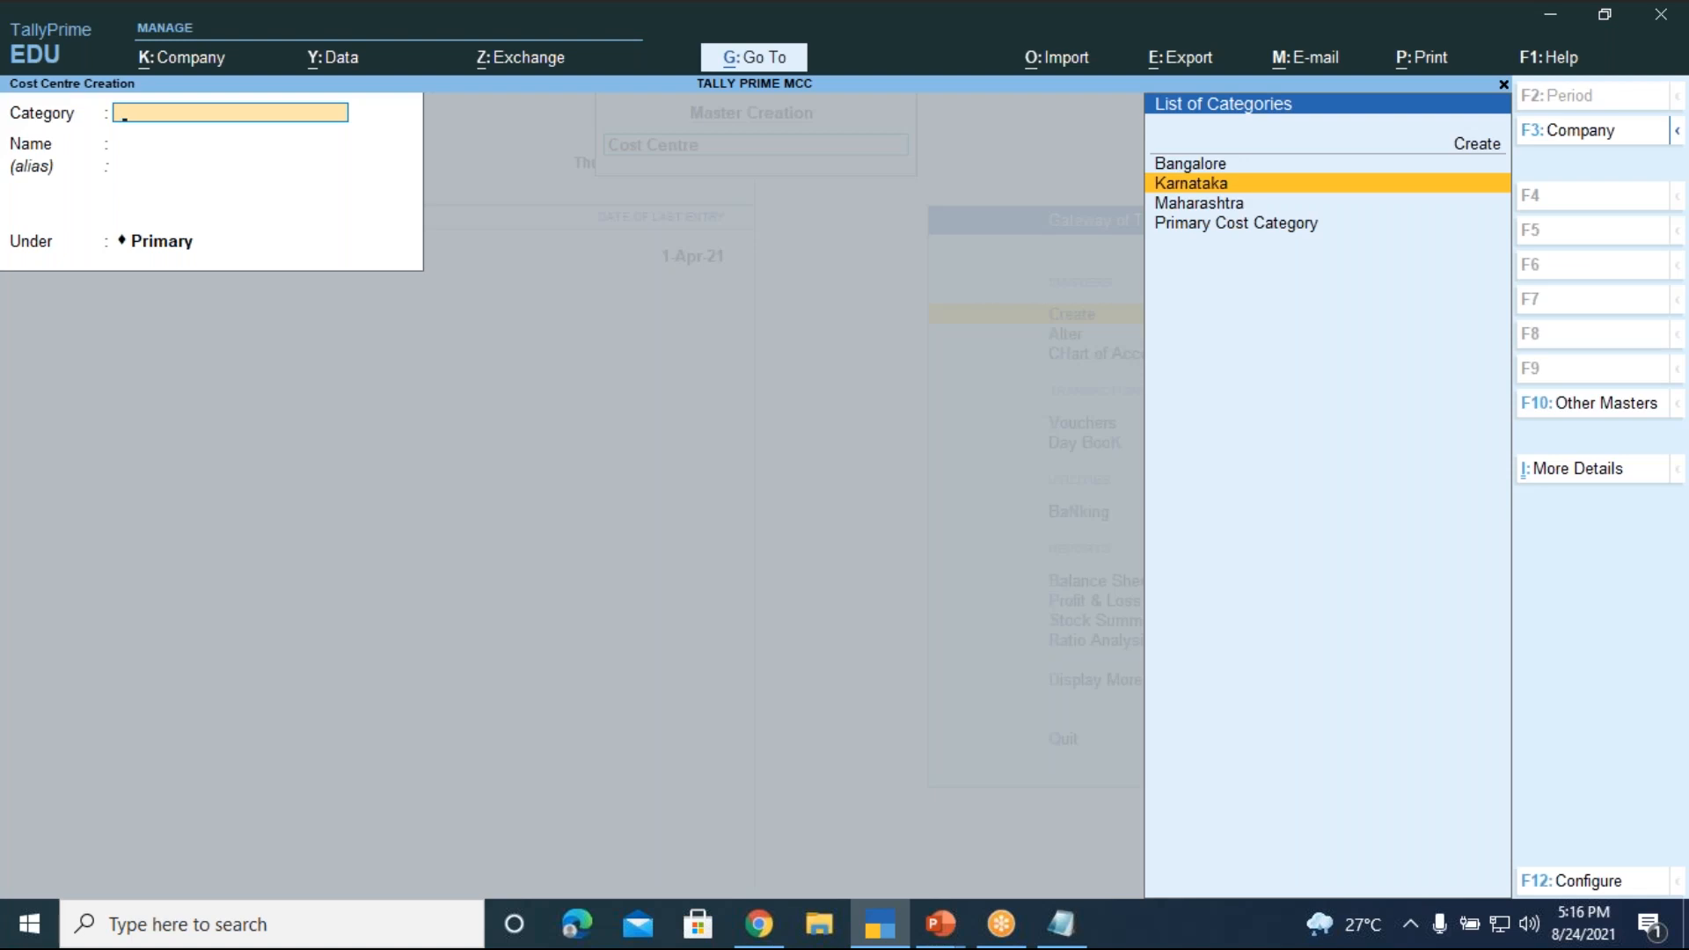
key("Return")
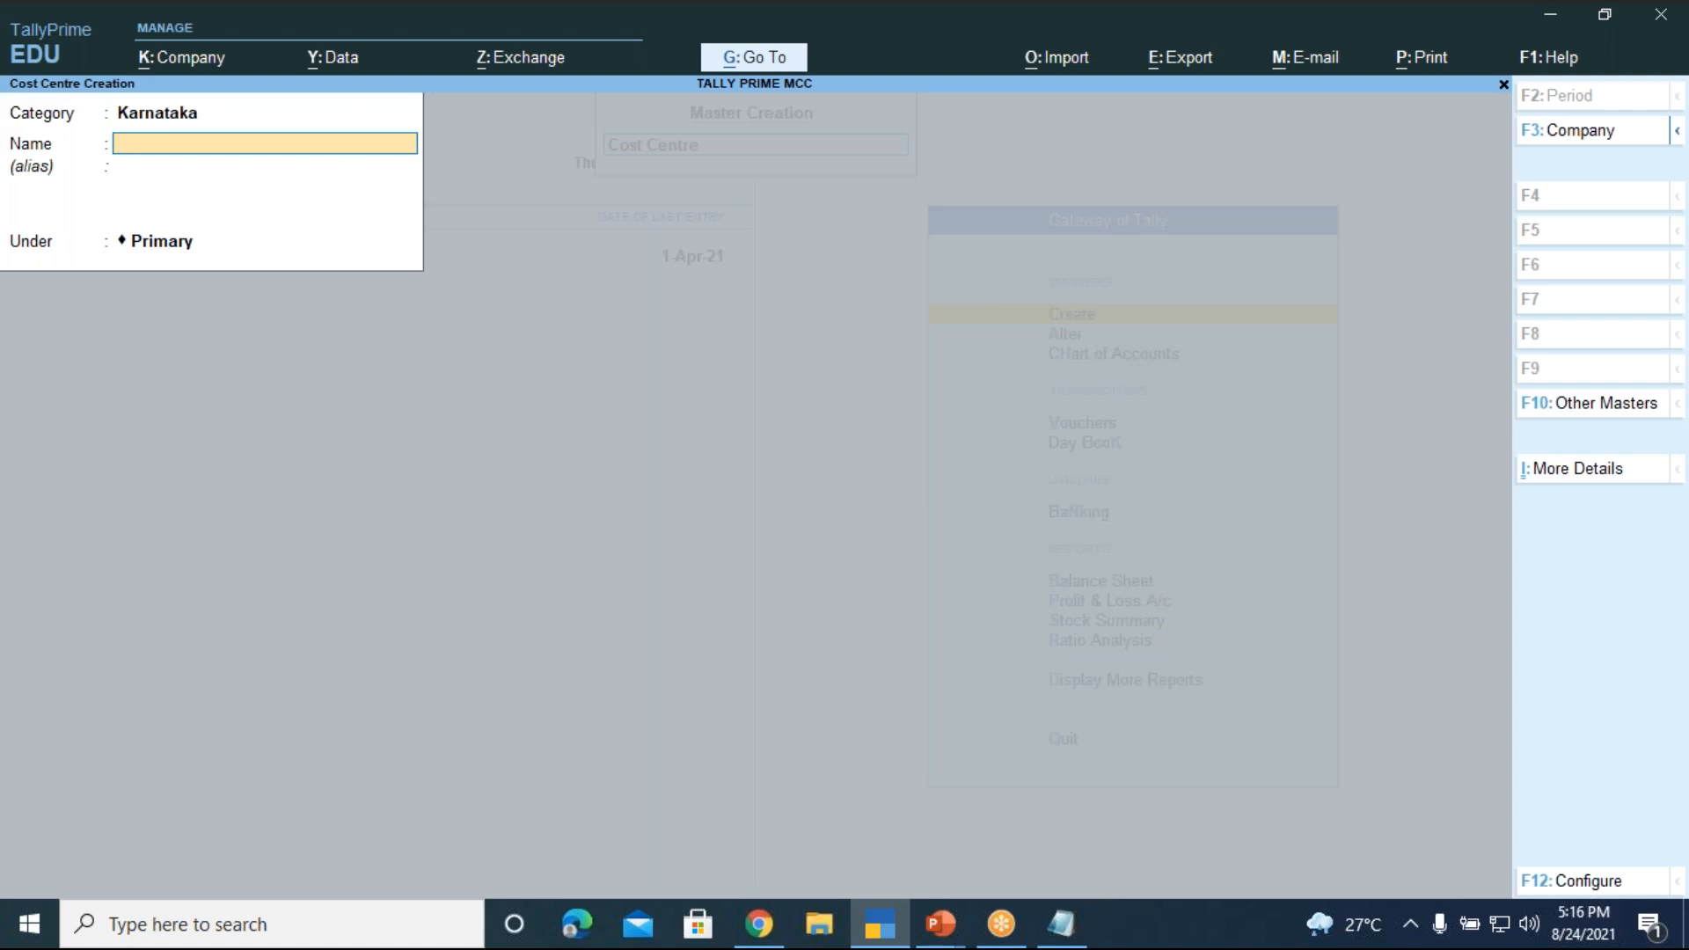
type("Bangalore")
key("Return")
key("Return")
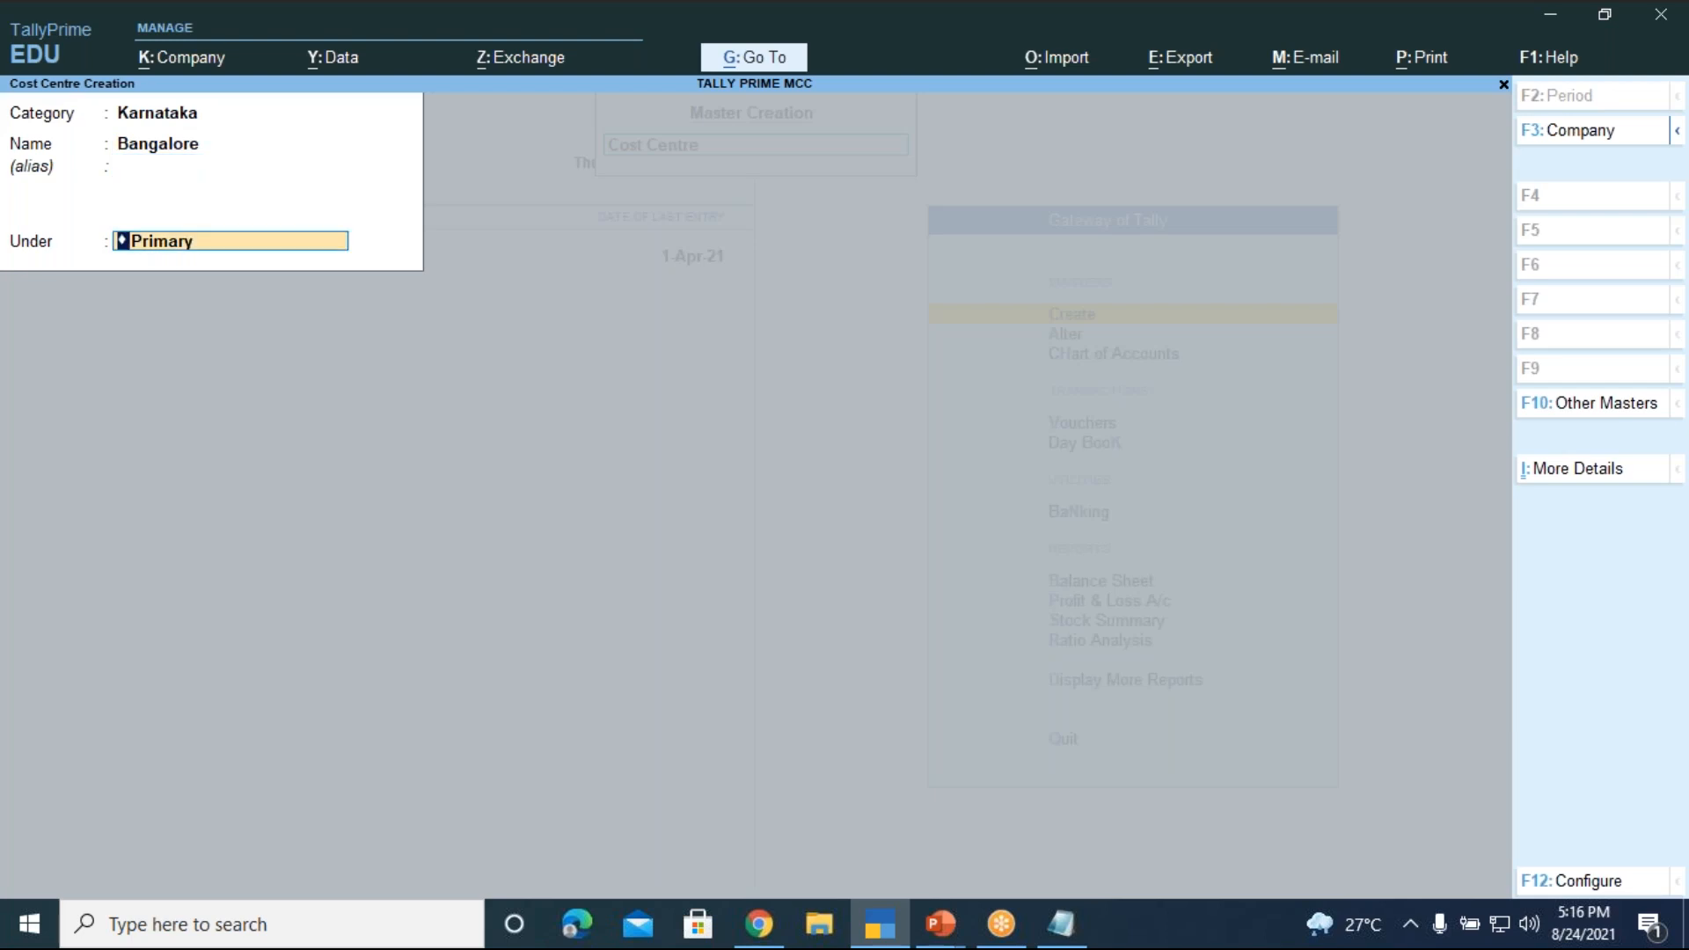
key("Return")
key("Return")
- Create a cost centre named Mysore in the Karnataka category, under Primary
type("M")
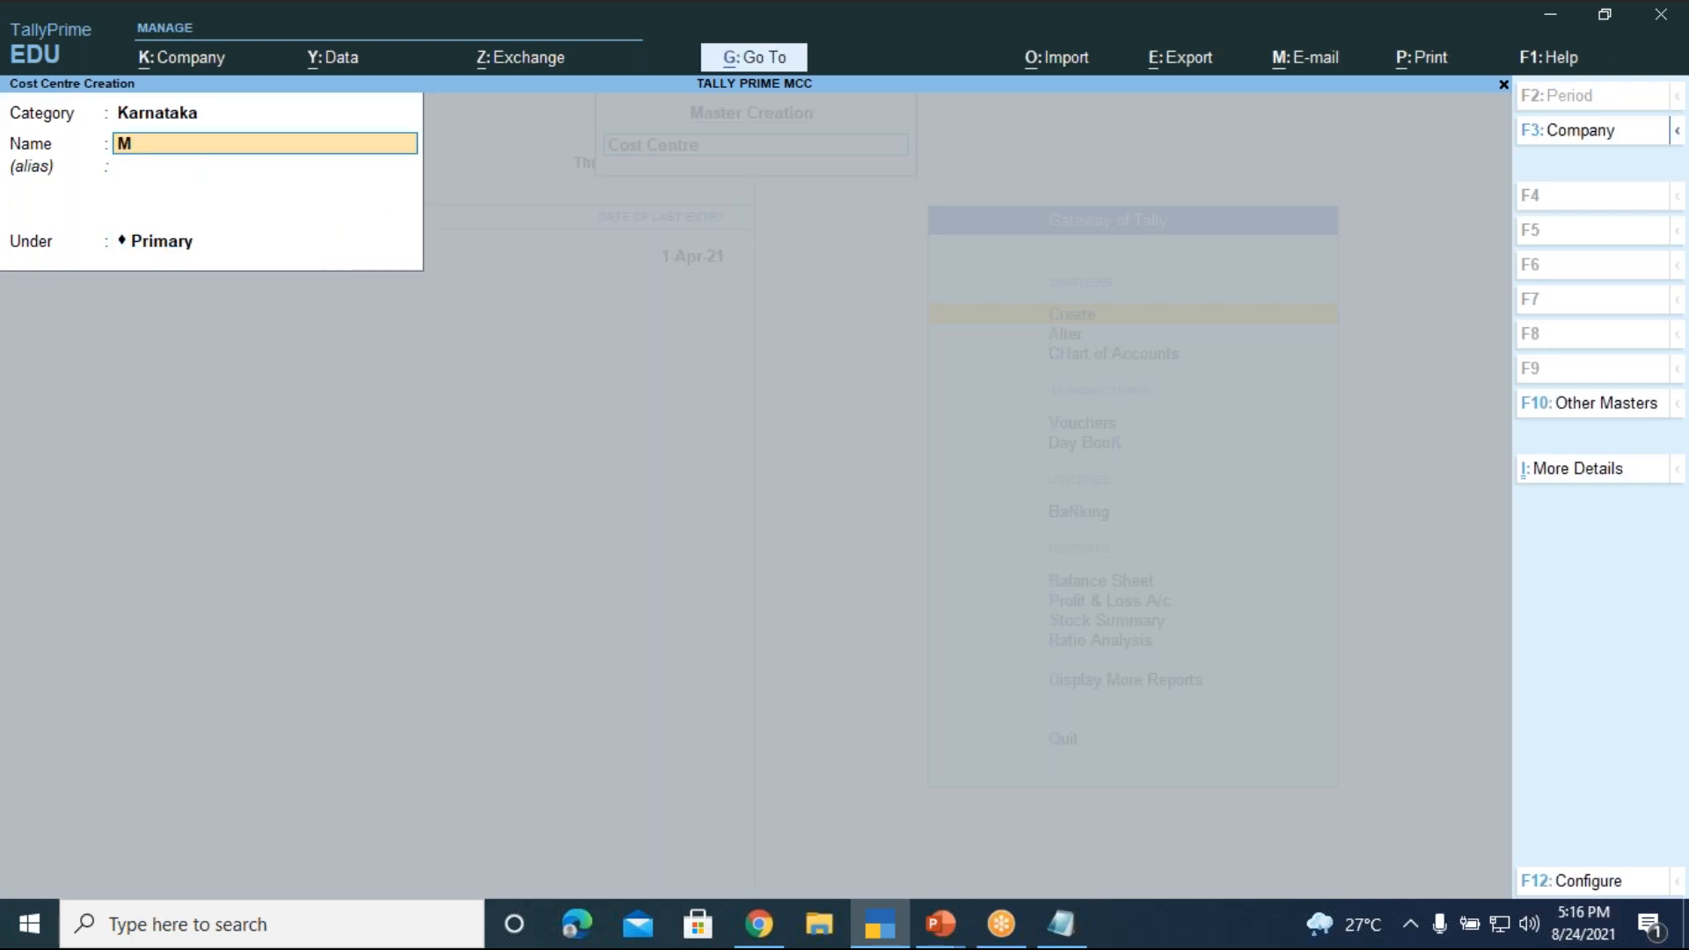
type("ysore")
key("Return")
key("Return")
key("Return")
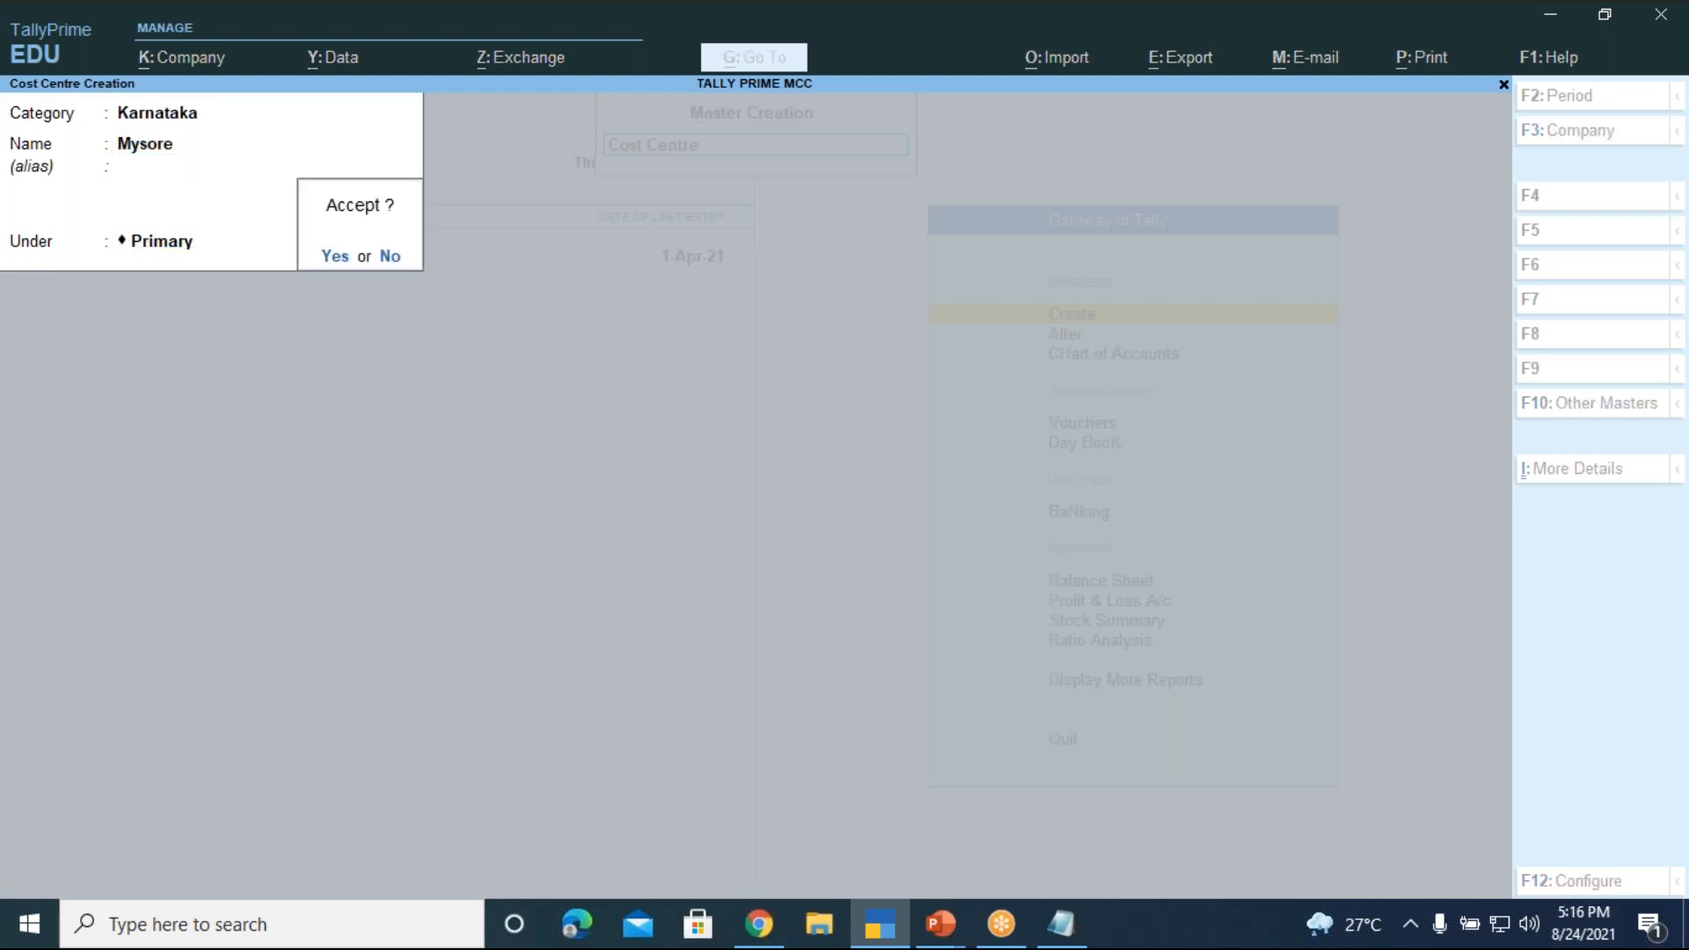
key("Return")
- Create a cost centre named Mangalore in the Karnataka category, under Primary
type("Ma")
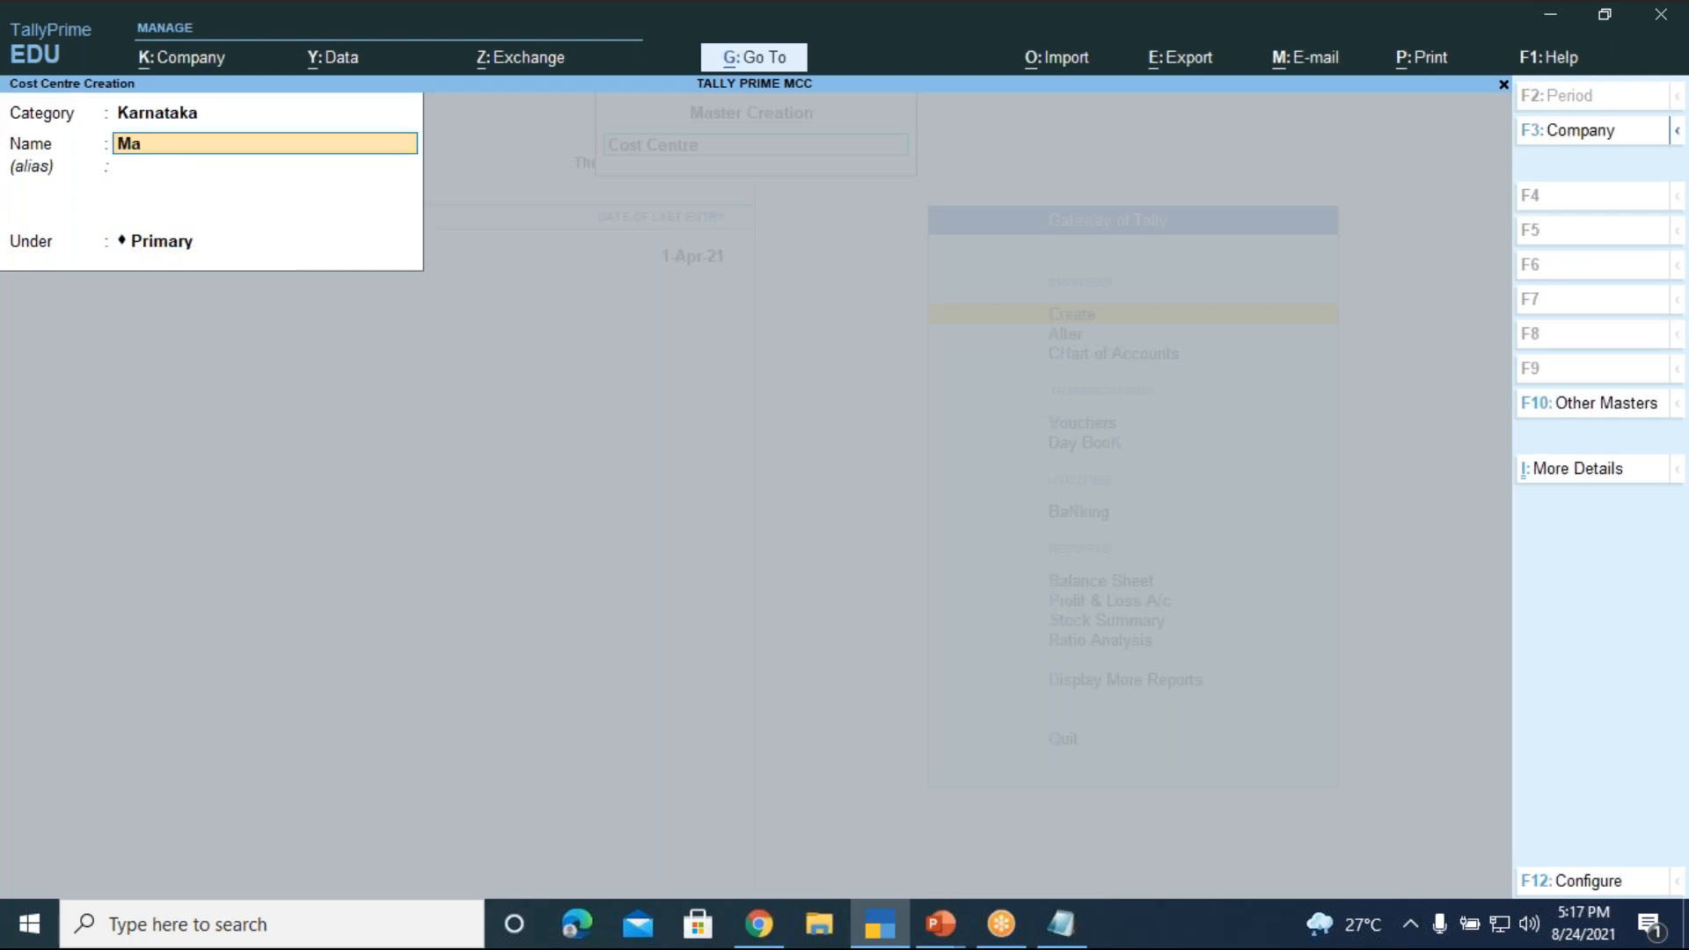
type("ngalore")
key("Return")
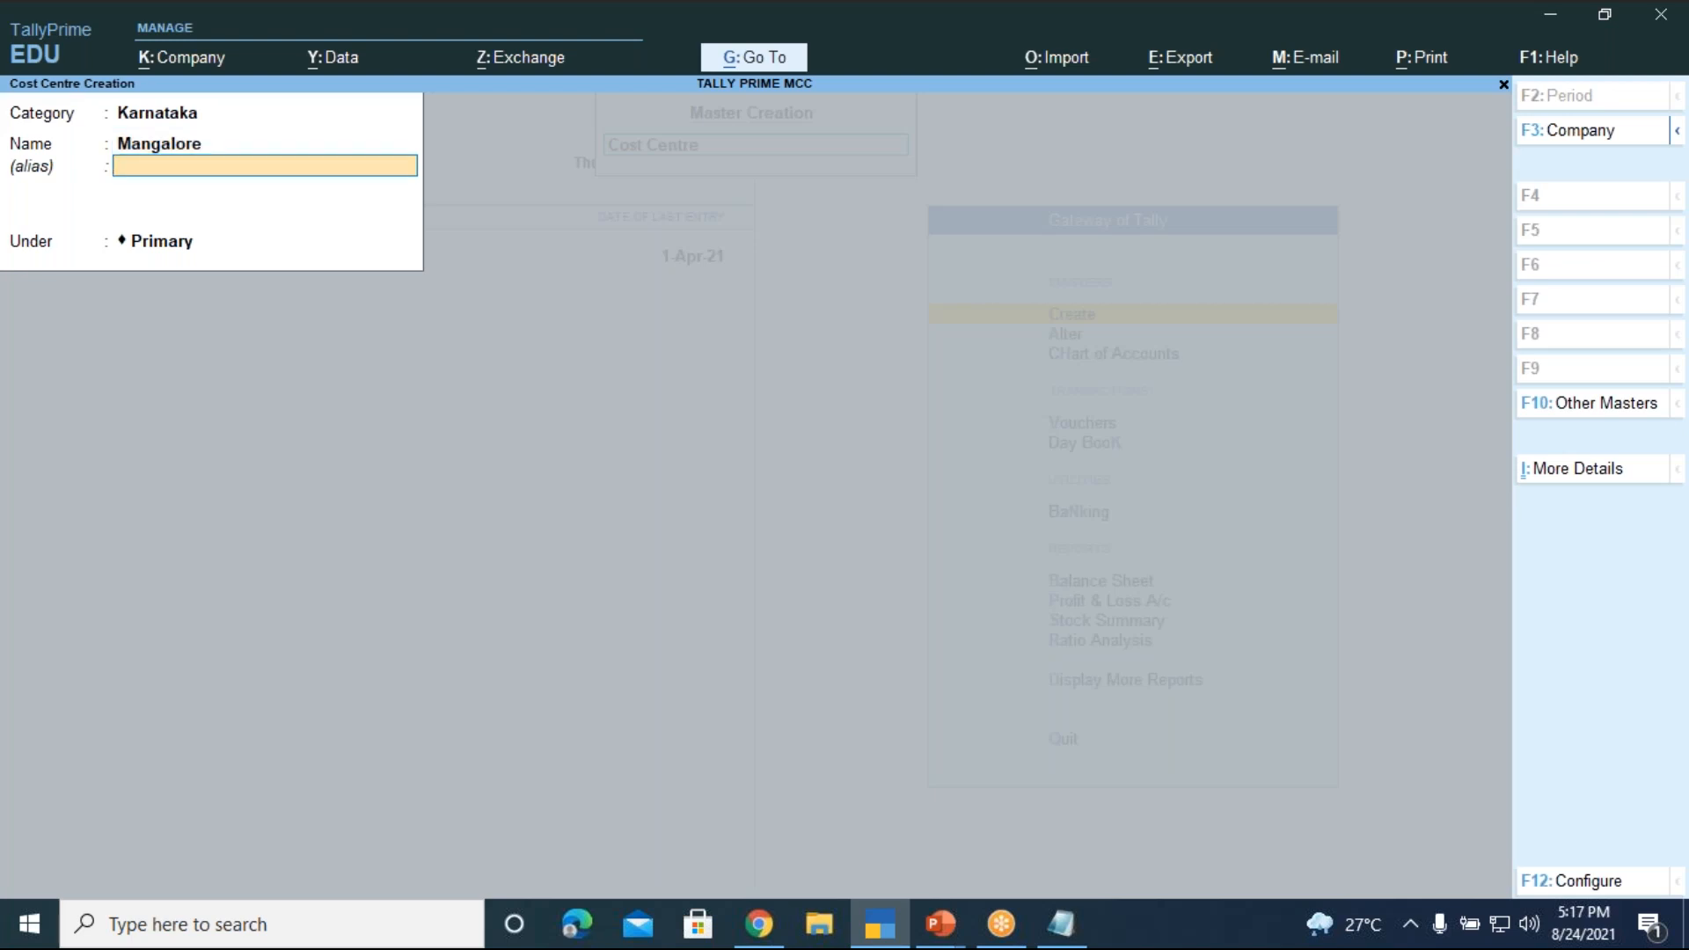
key("Return")
key("Return")
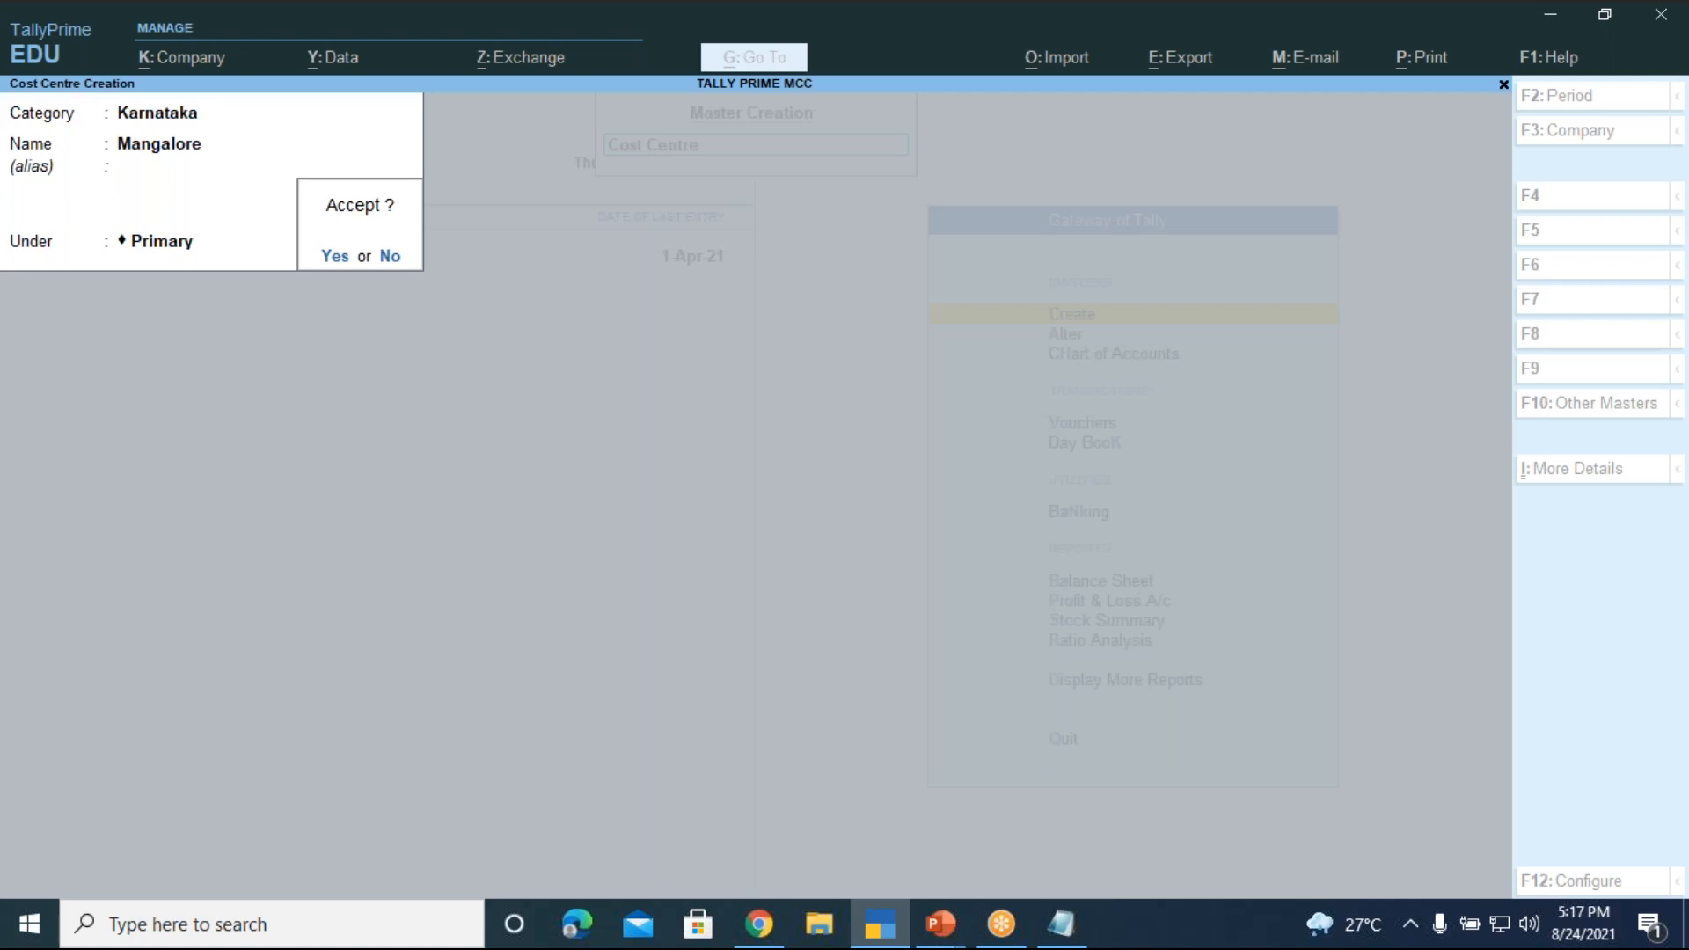
key("Return")
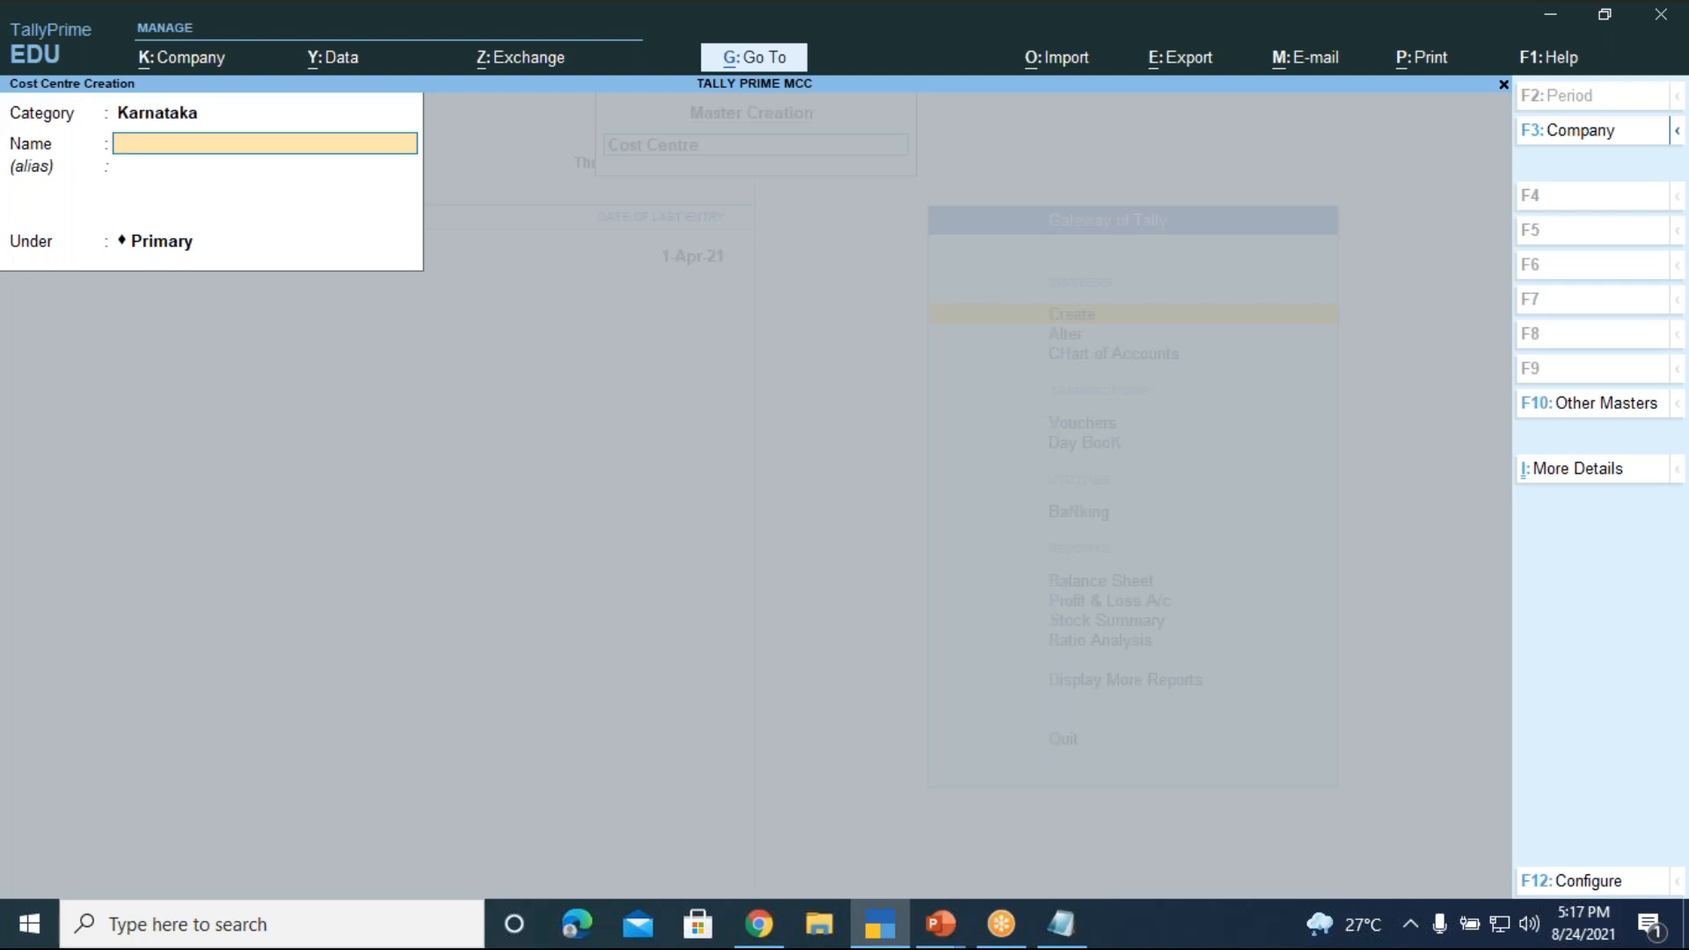
- Clear the Karnataka category from the new cost centre and highlight Maharashtra in the list of categories
key("BackSpace")
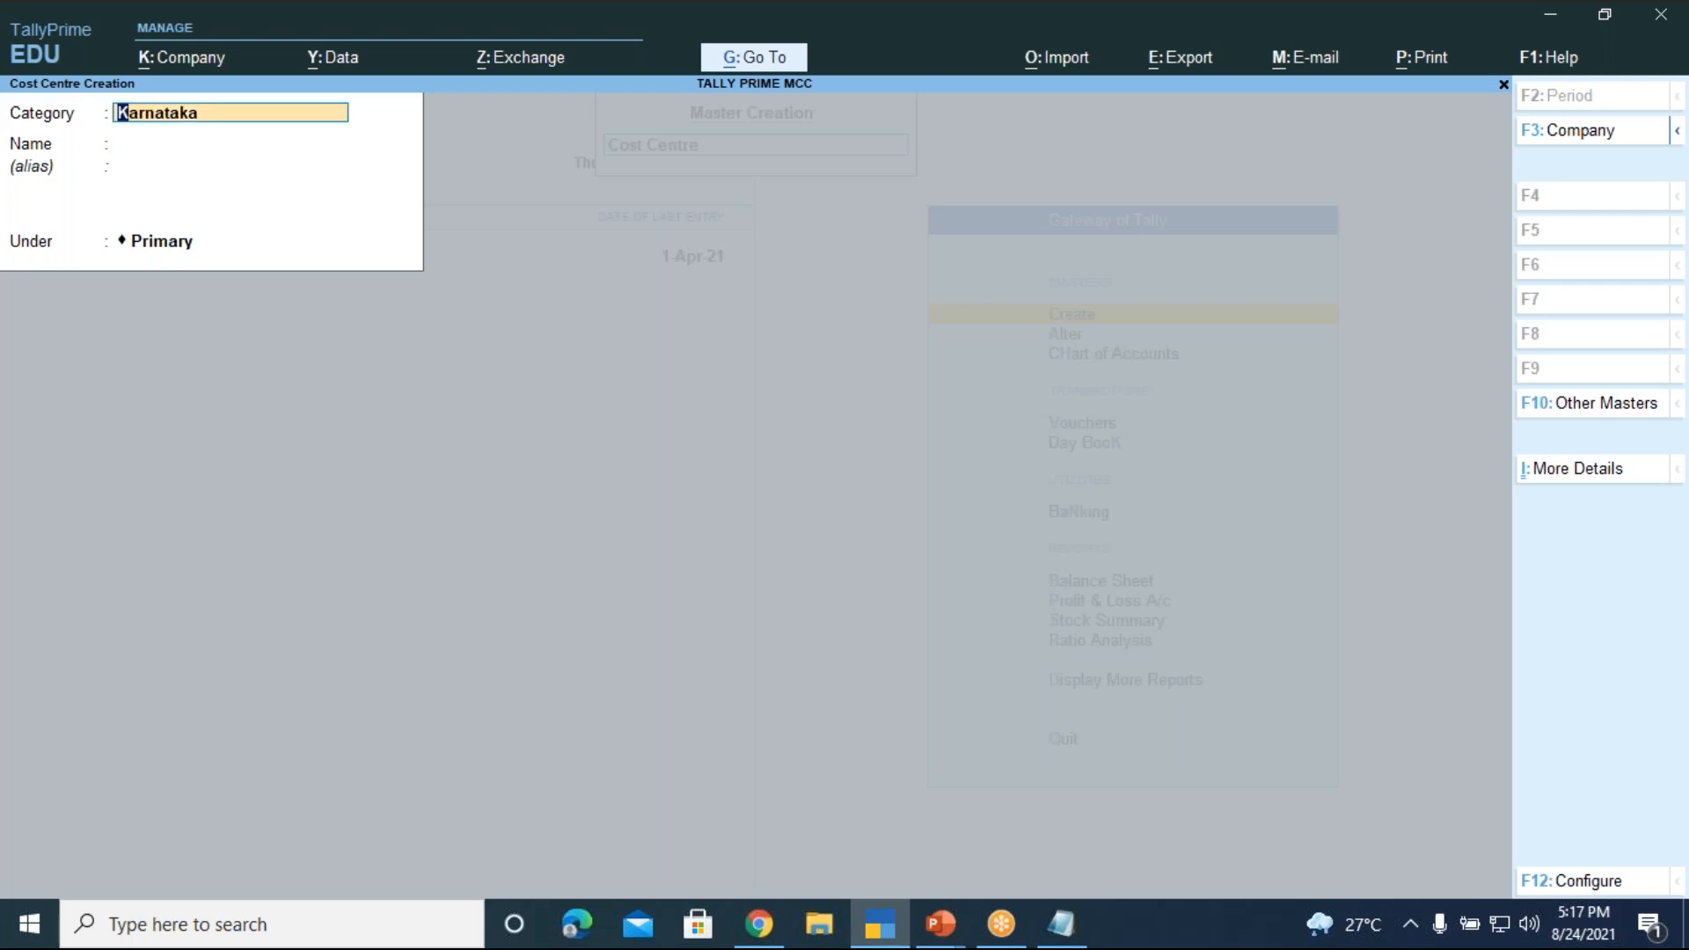
key("BackSpace")
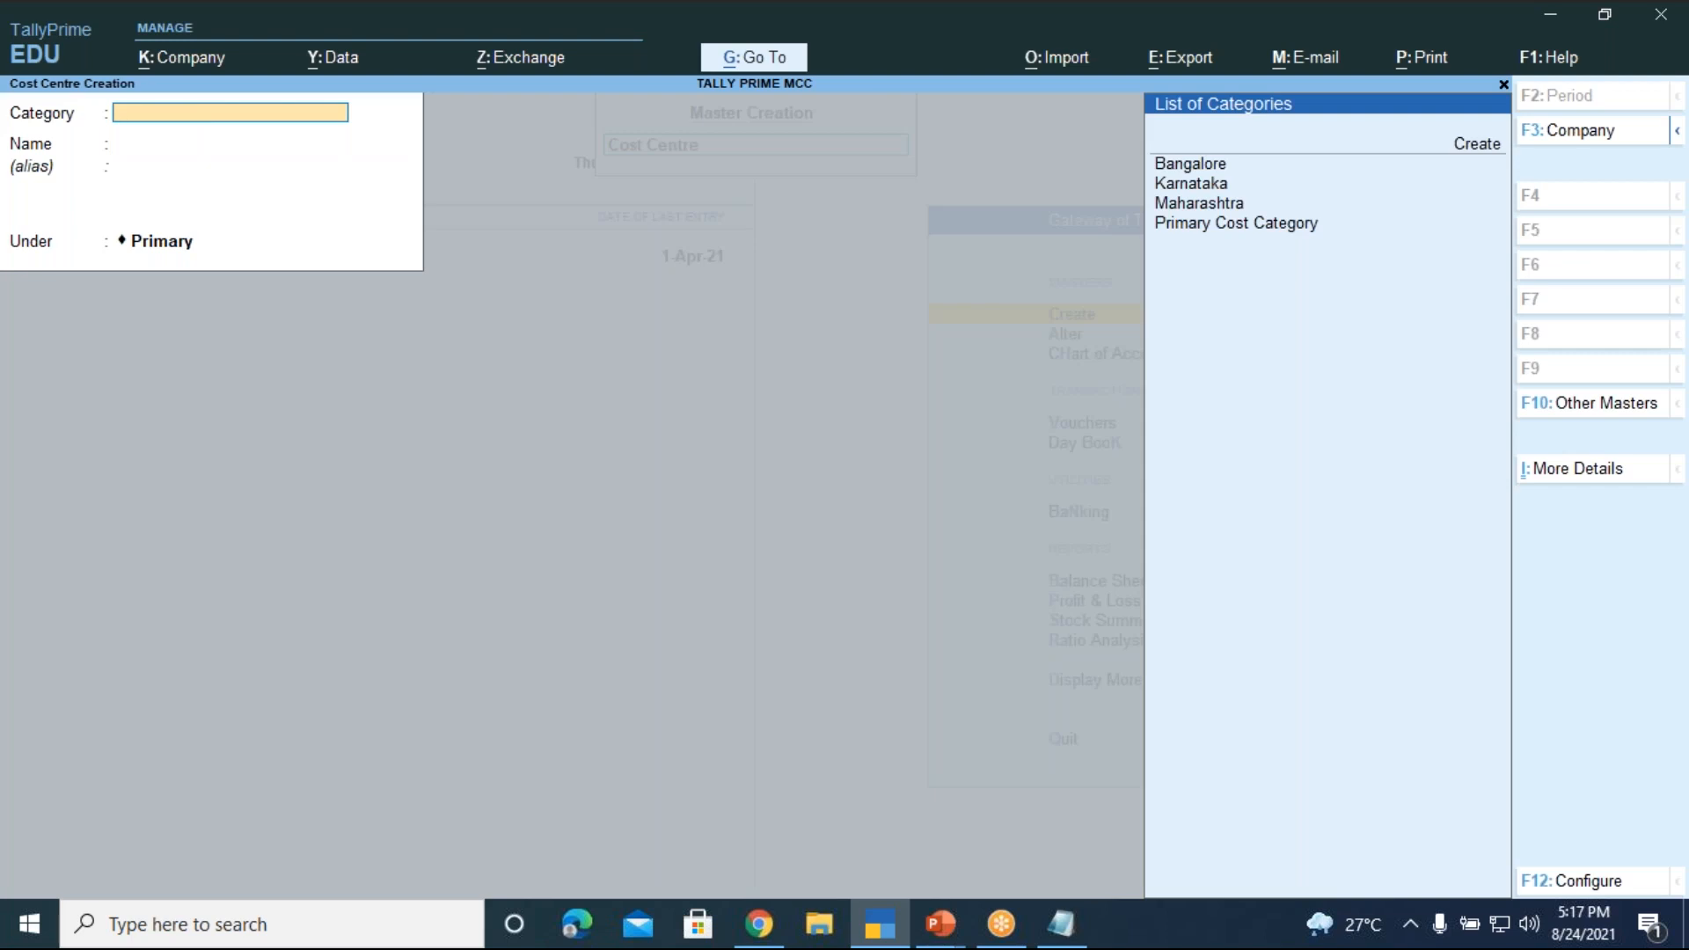
key("Down")
key("Down")
key("Down")
key("Down")
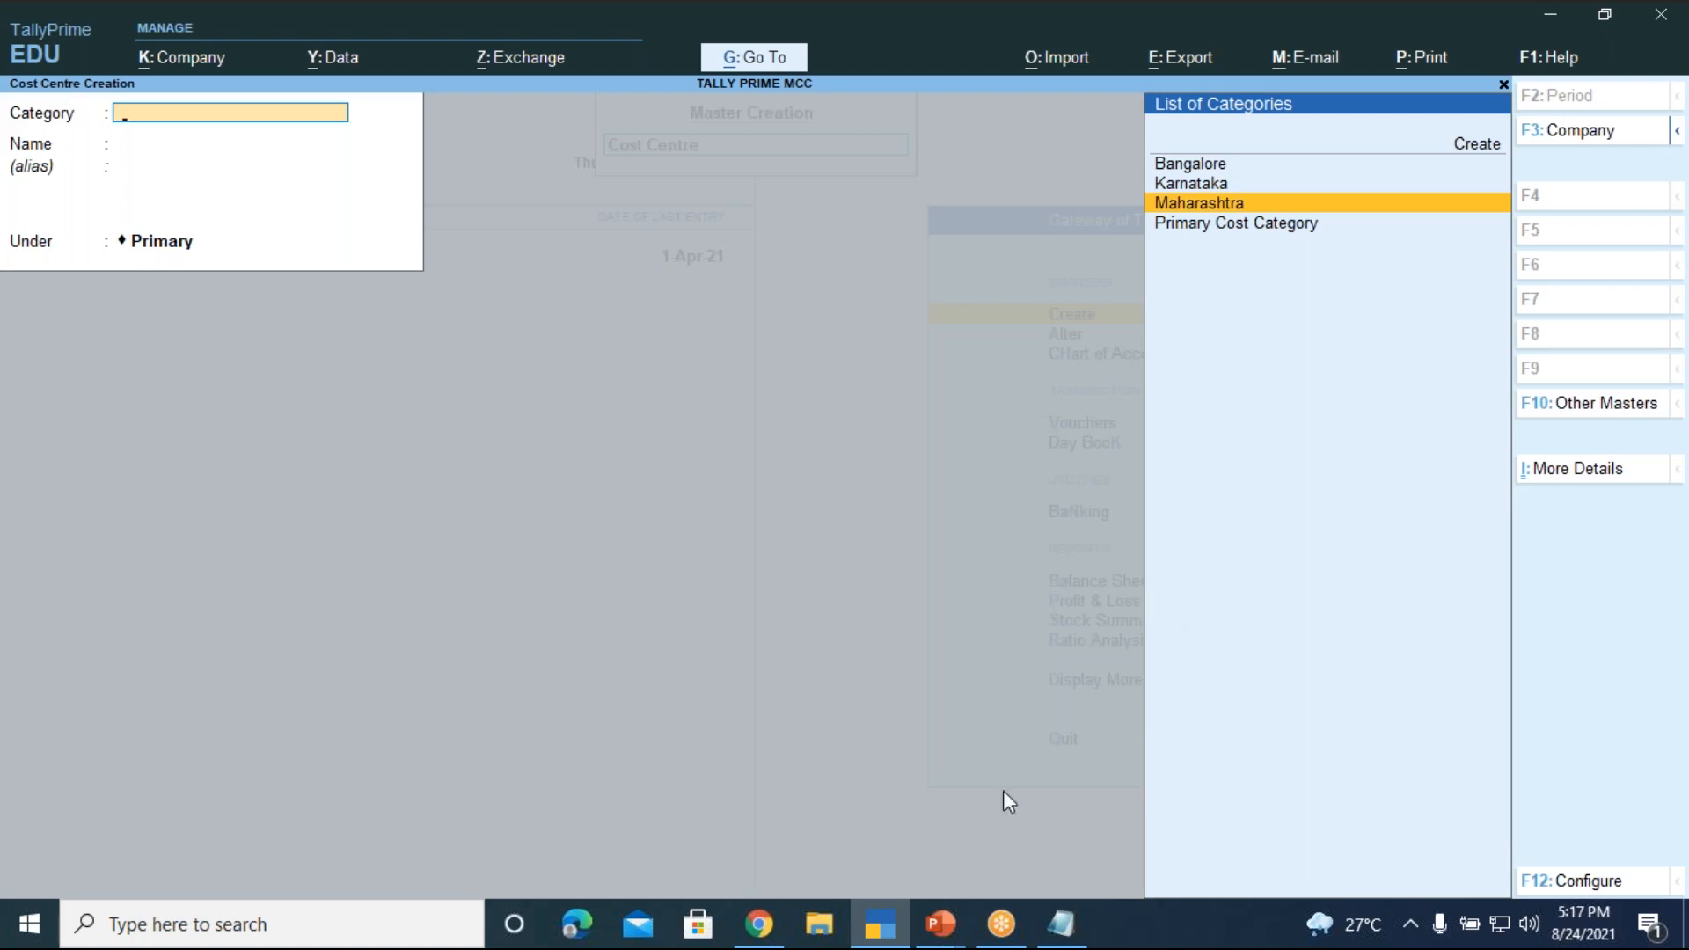
- Switch to the Tally Prime-LEVEL 1 presentation in PowerPoint and view the cost categories and cost centers slide full screen to check Maharashtra's cost centres
mouse_move(941, 920)
left_click(805, 819)
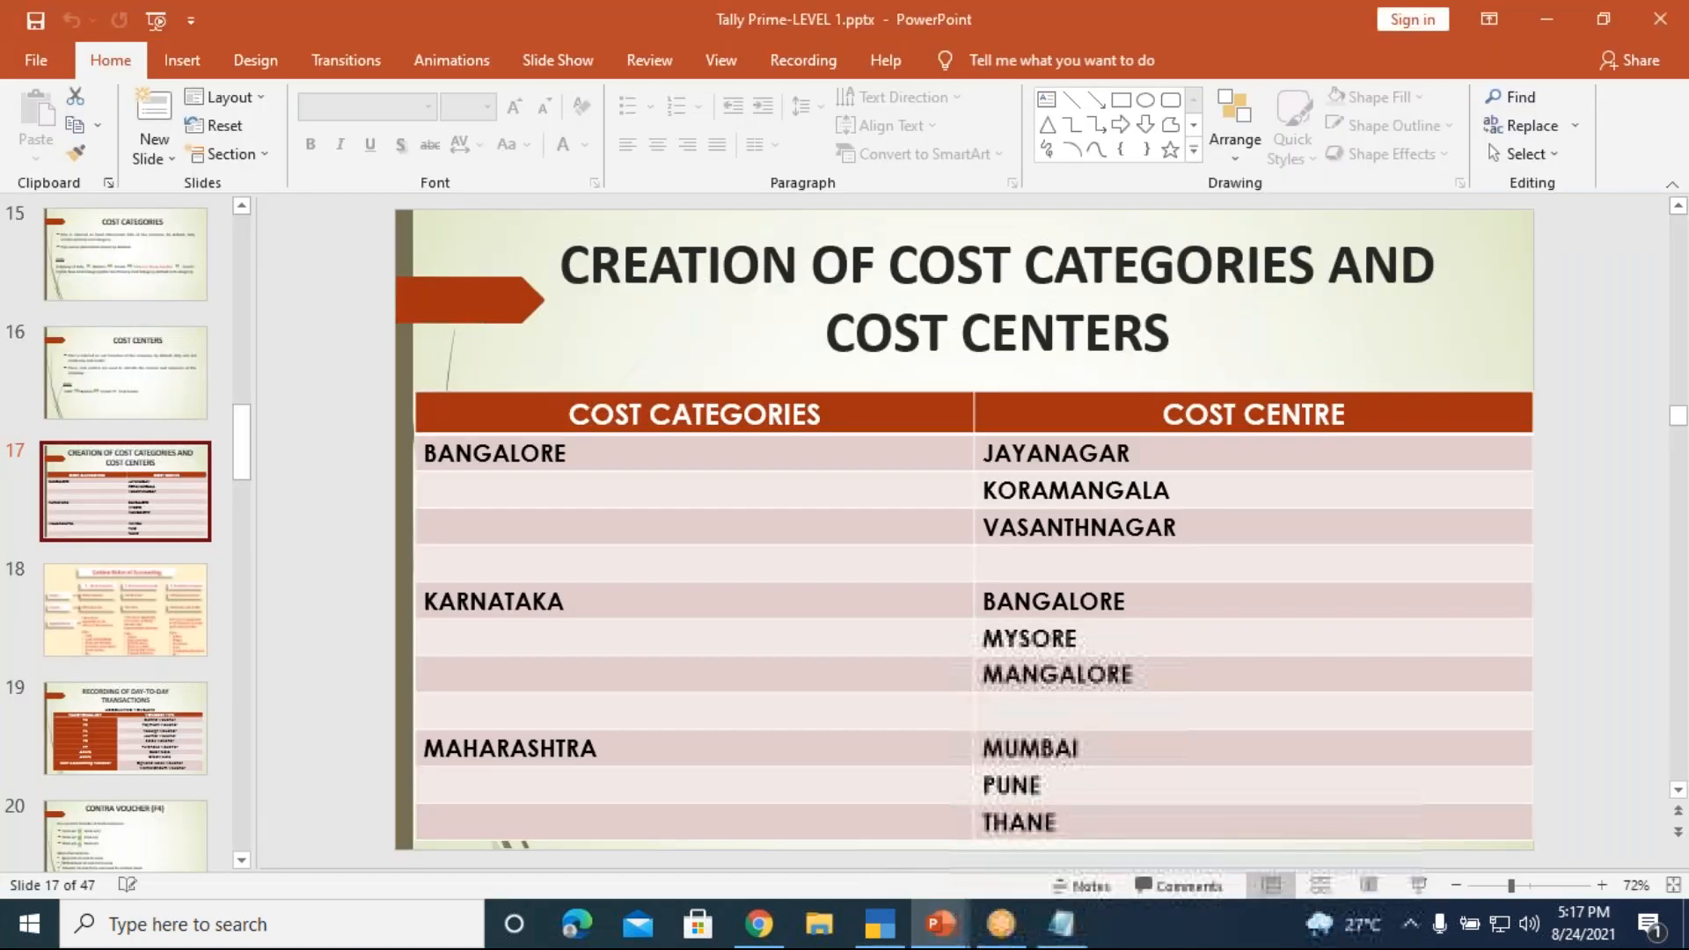
left_click(1420, 885)
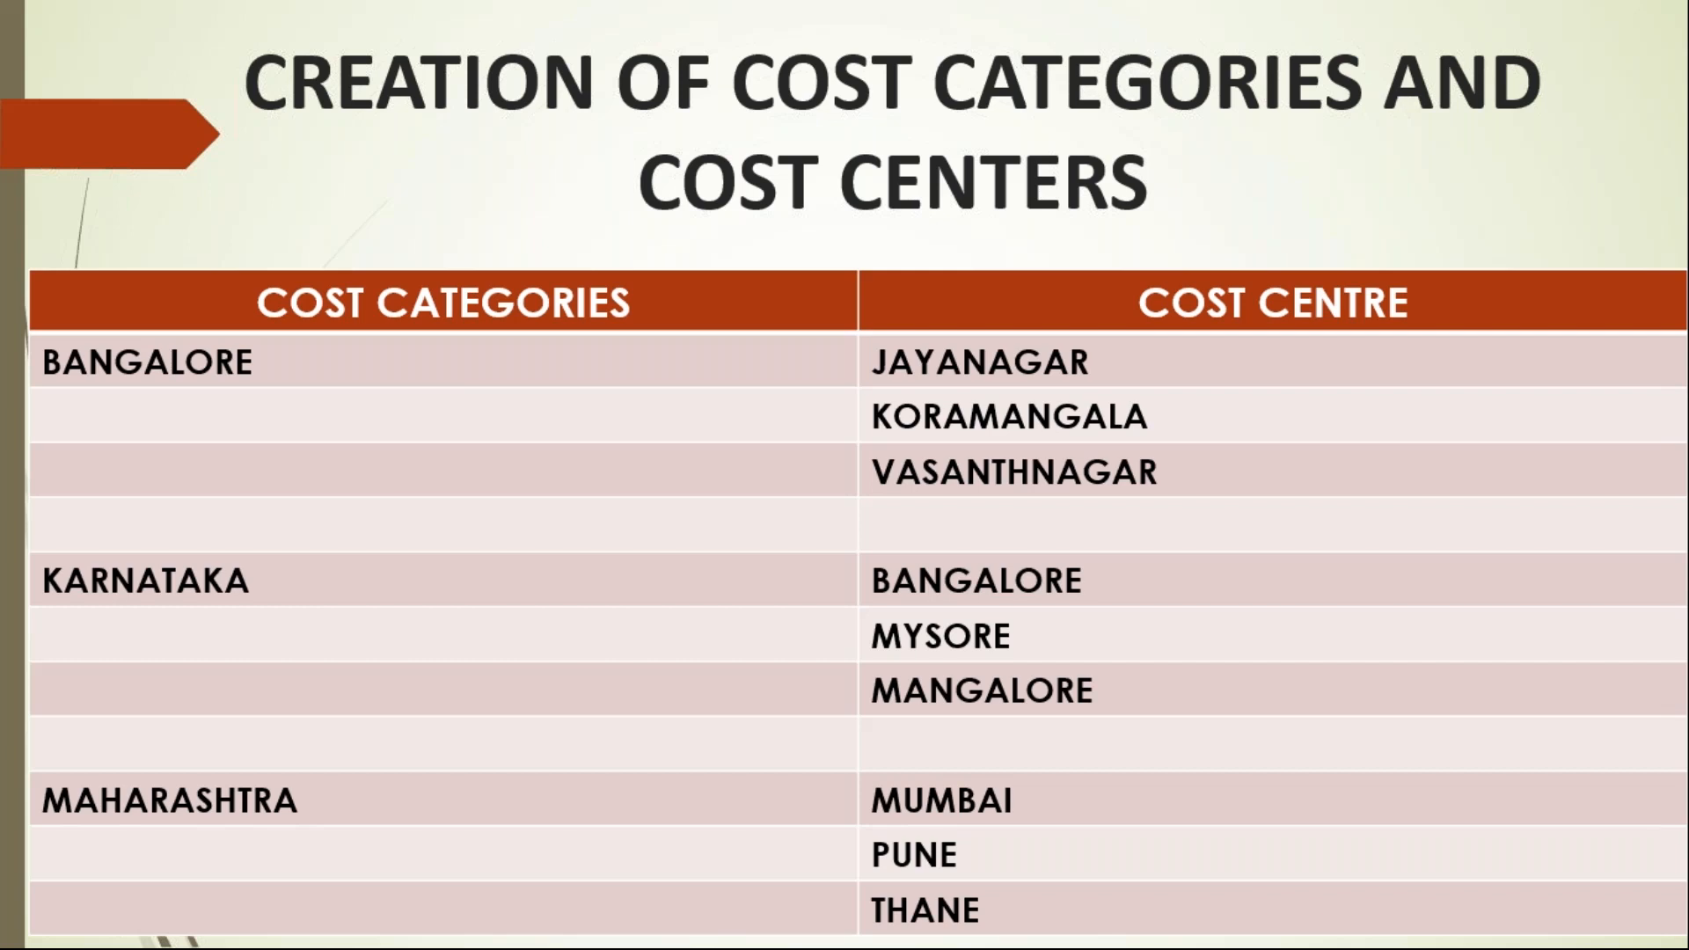
key("Escape")
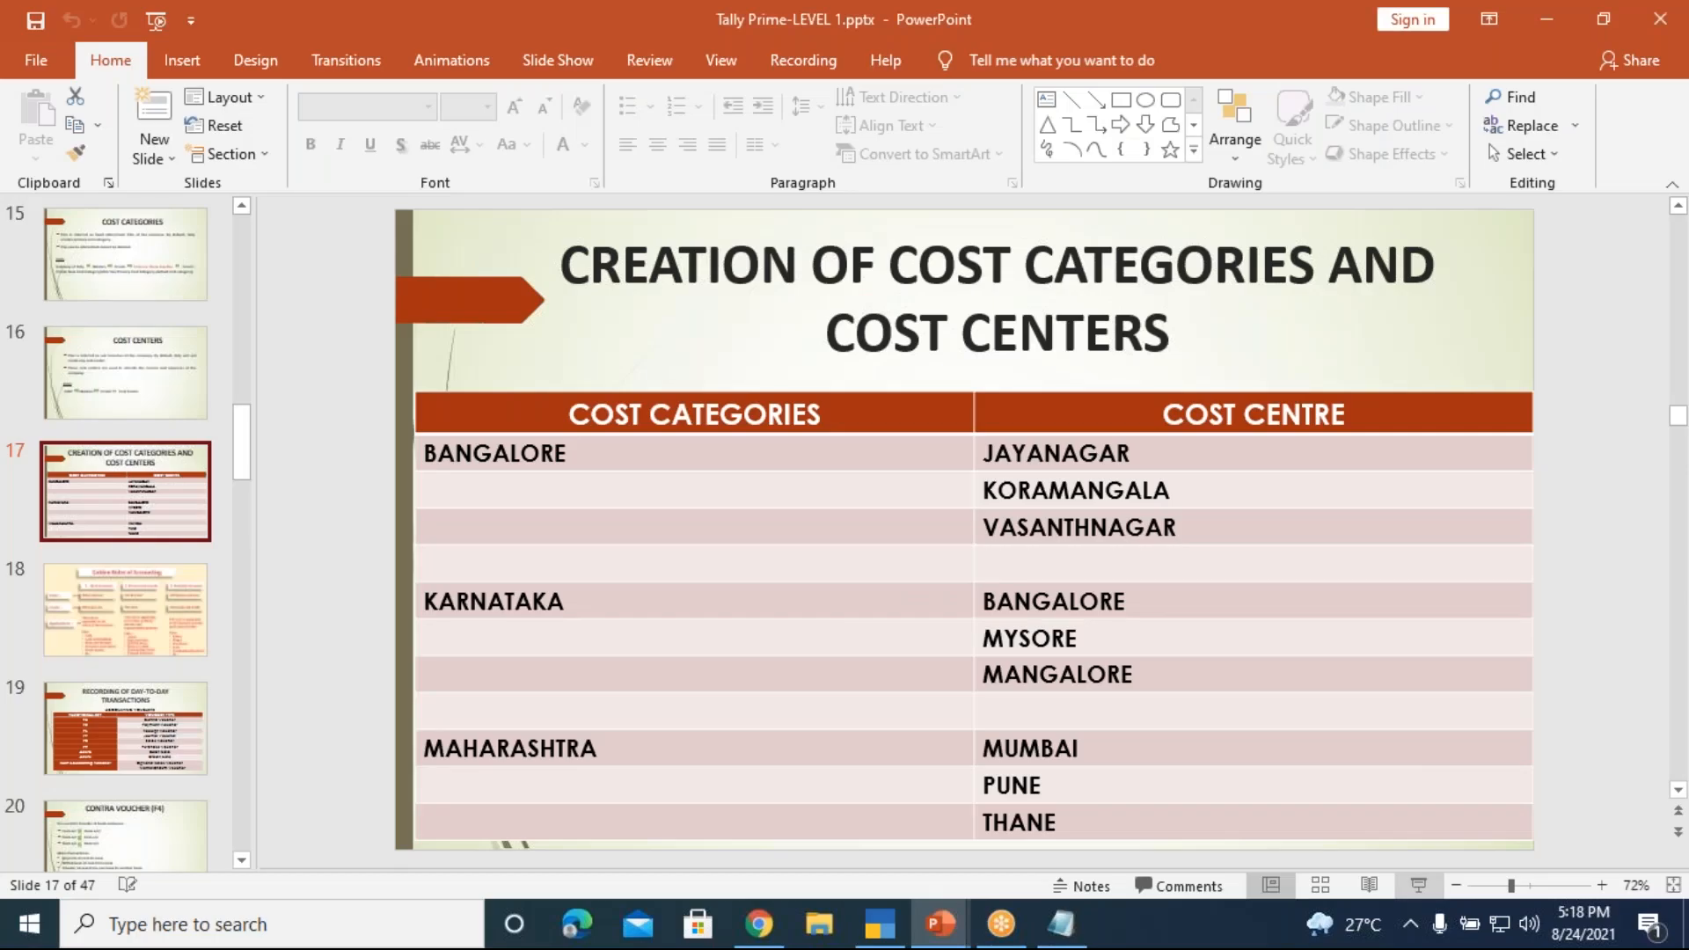
- Switch back to TallyPrime and create a cost centre named Mumbai in the Maharashtra category, under Primary
left_click(878, 921)
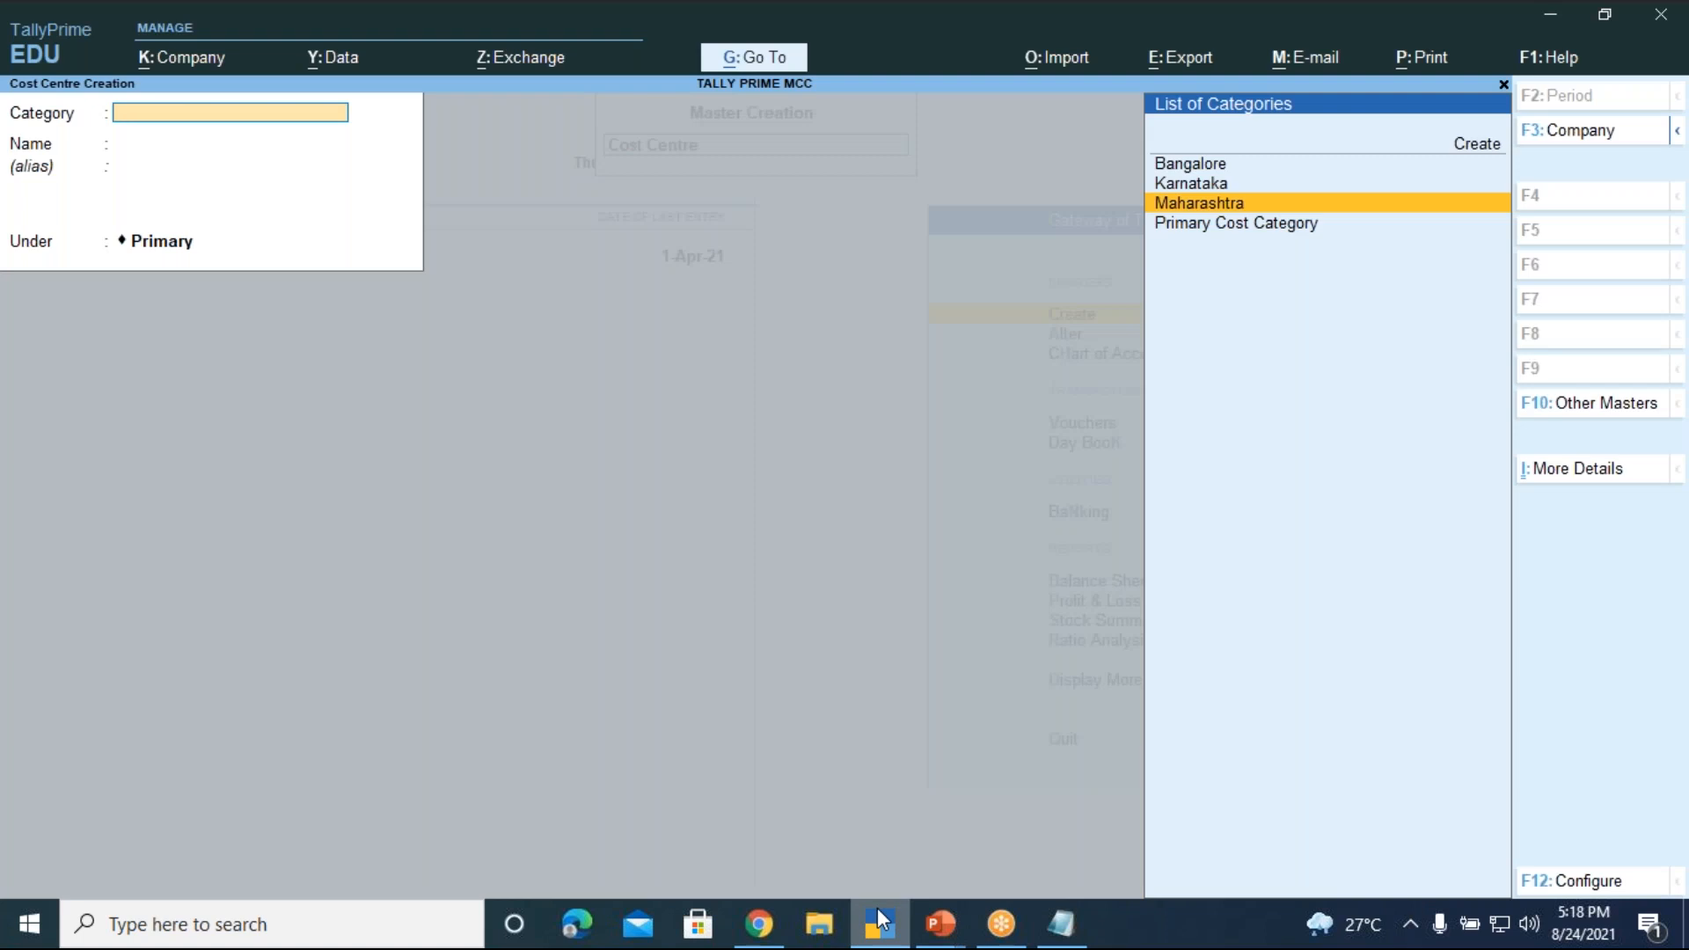
key("Return")
type("M")
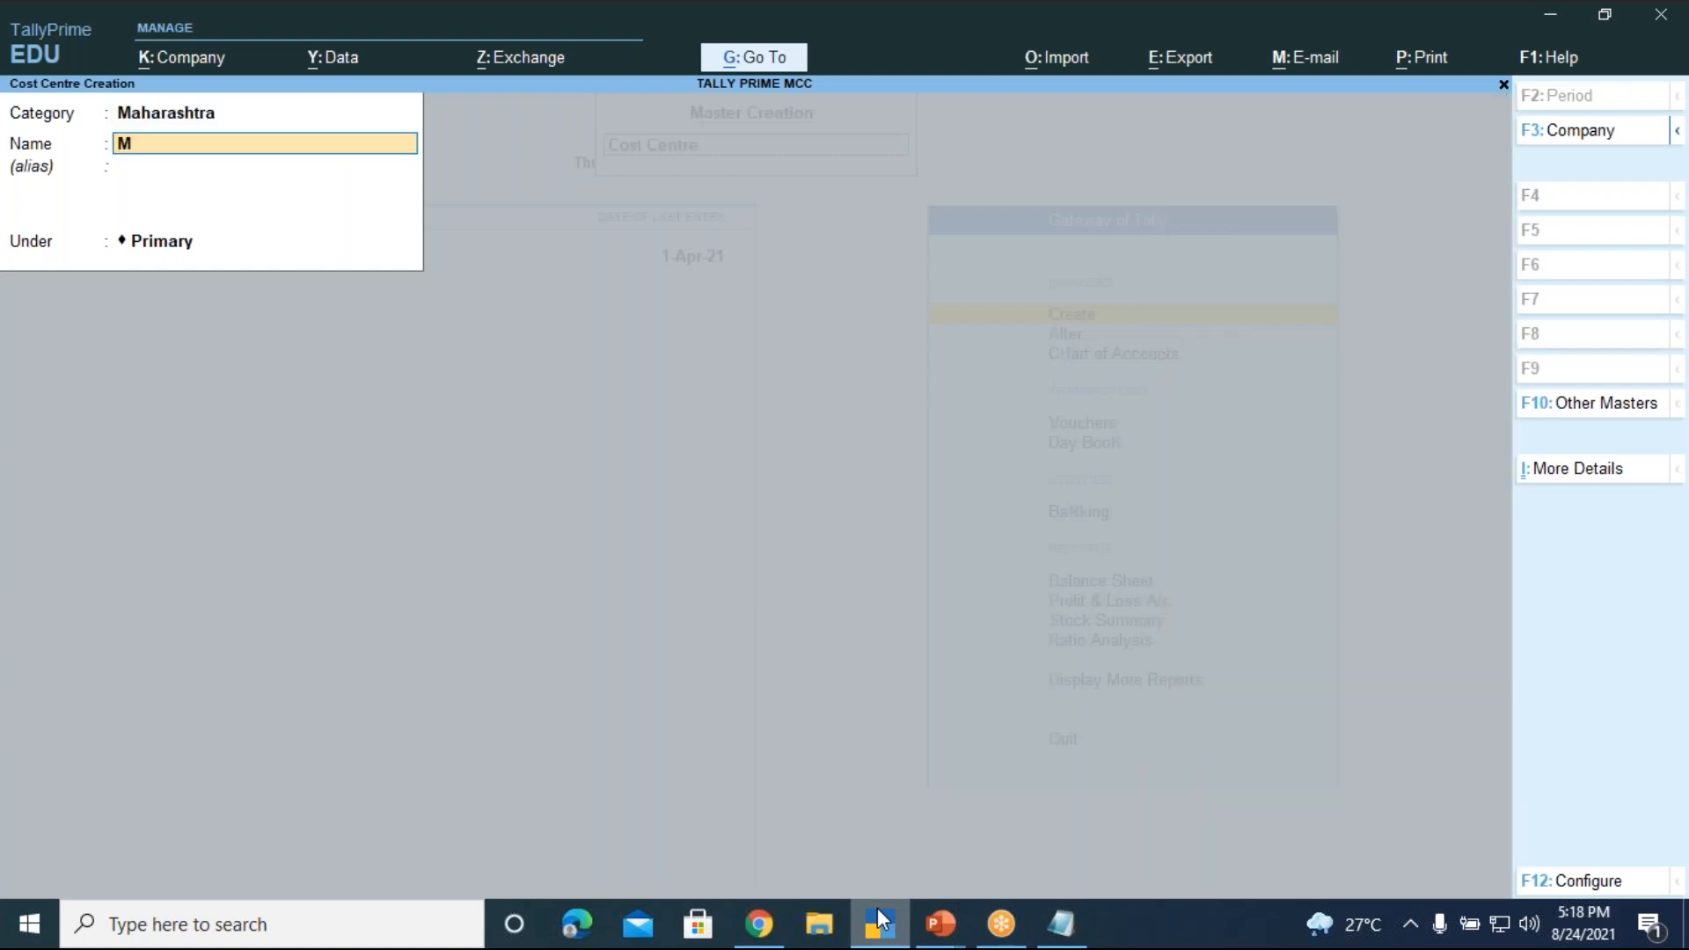
type("umbai")
key("Return")
key("Return")
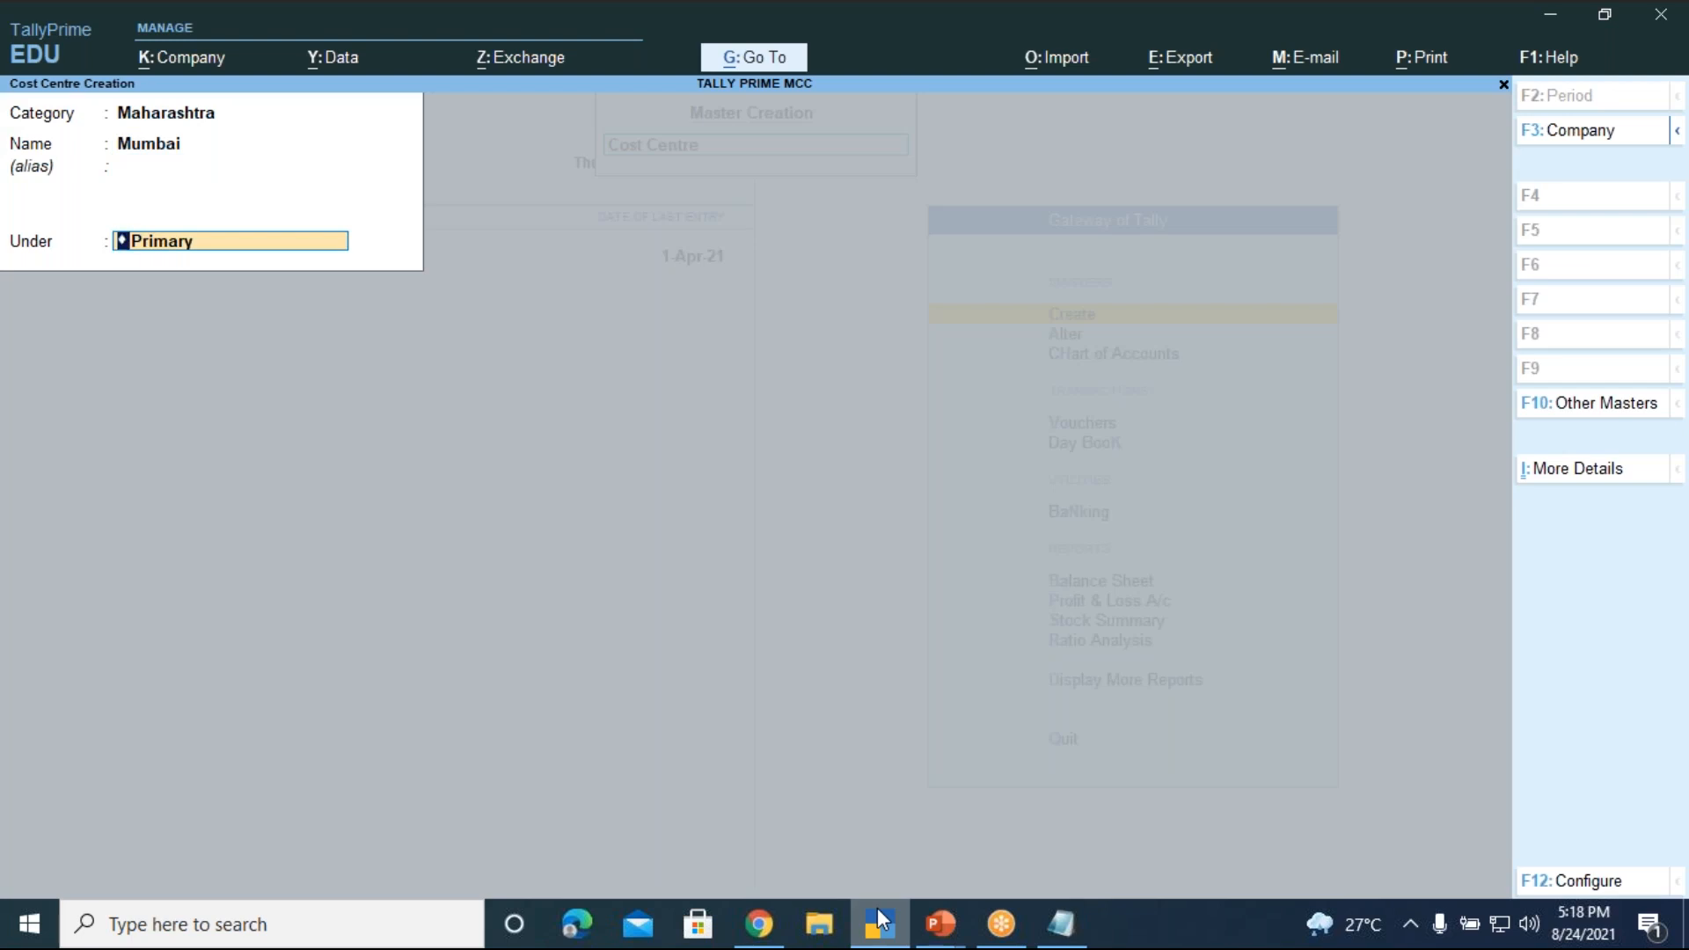
key("Return")
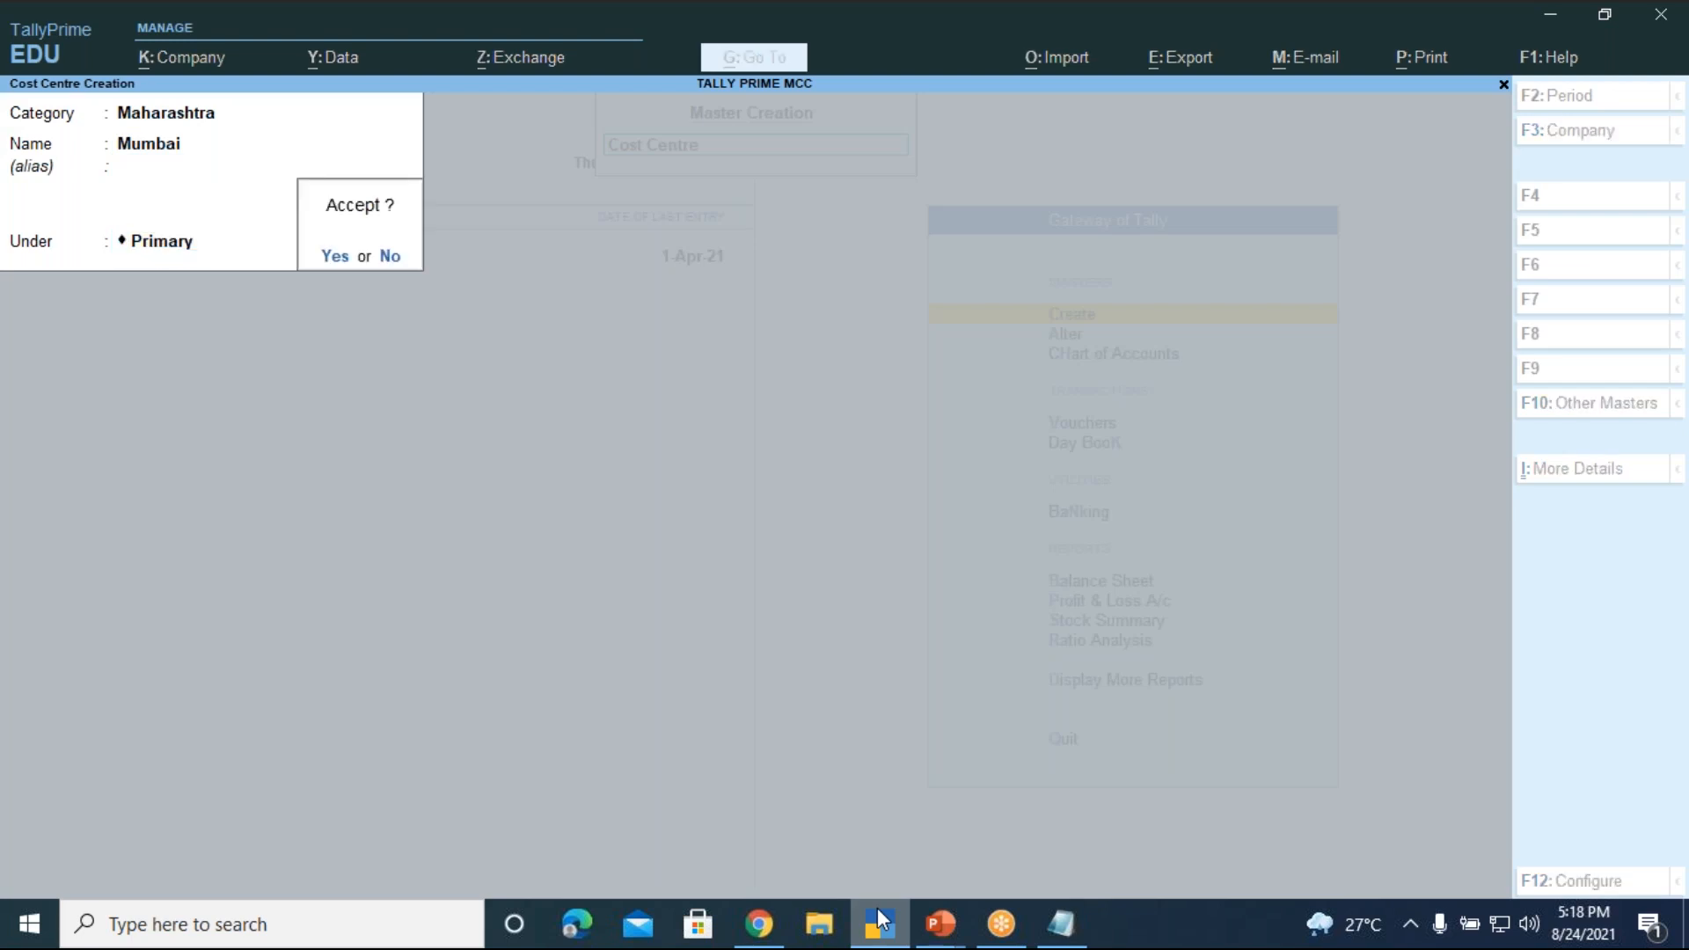
key("Return")
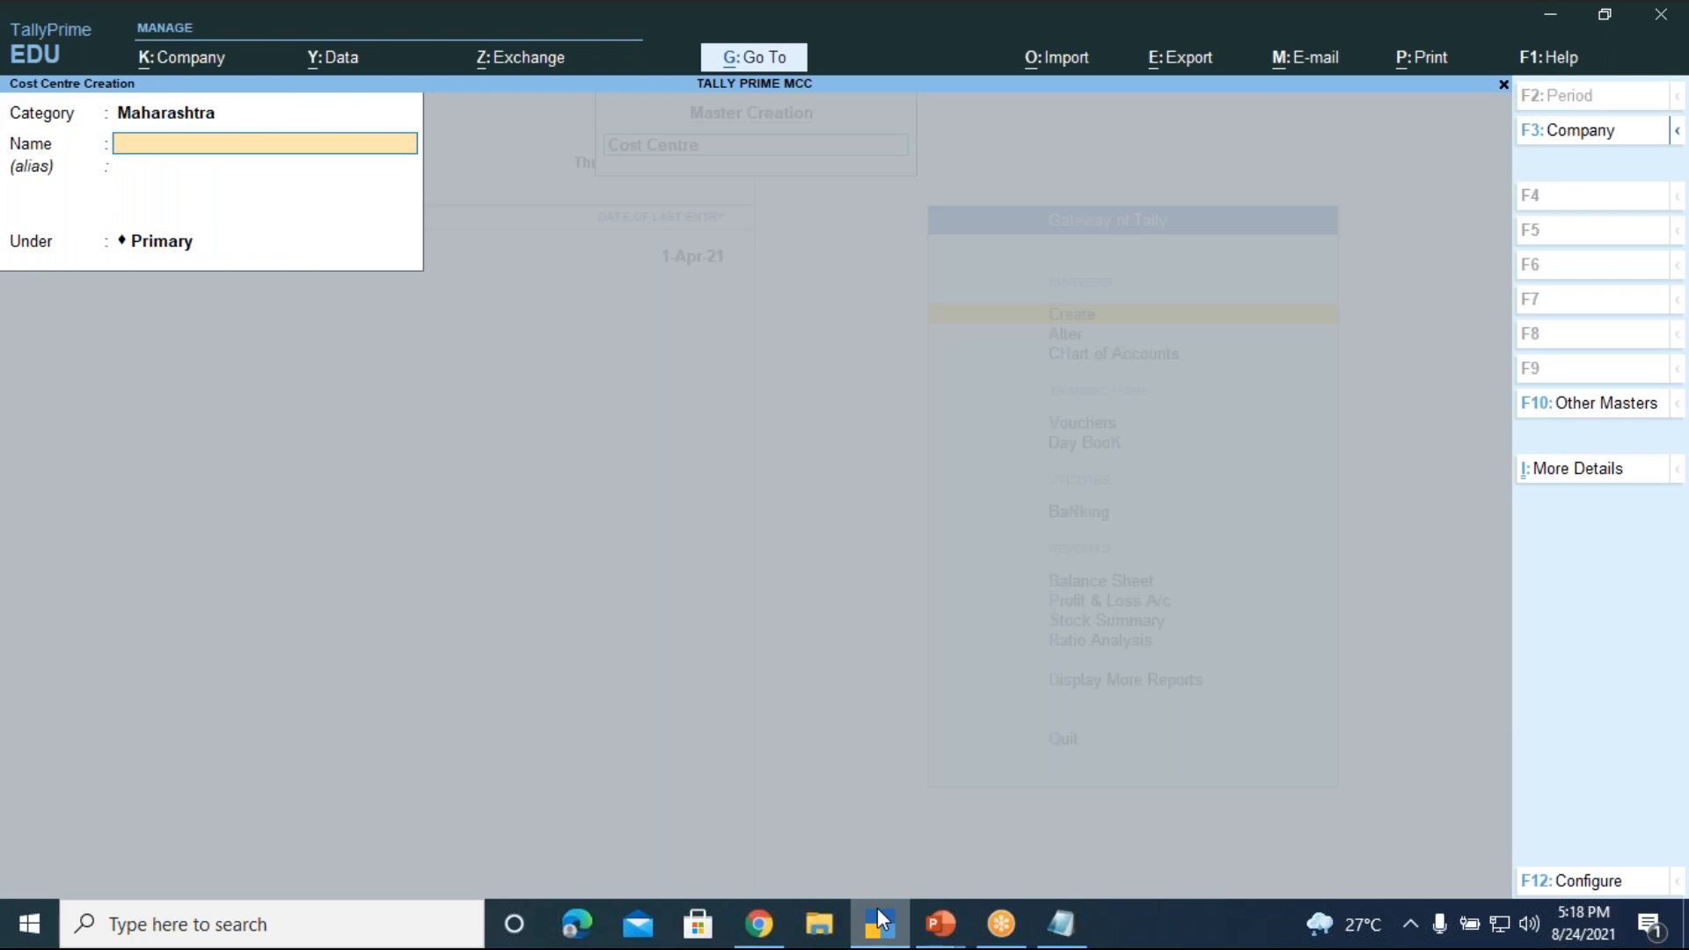
- Create a cost centre named Thane in the Maharashtra category, under Primary
type("Thane")
key("Return")
key("Return")
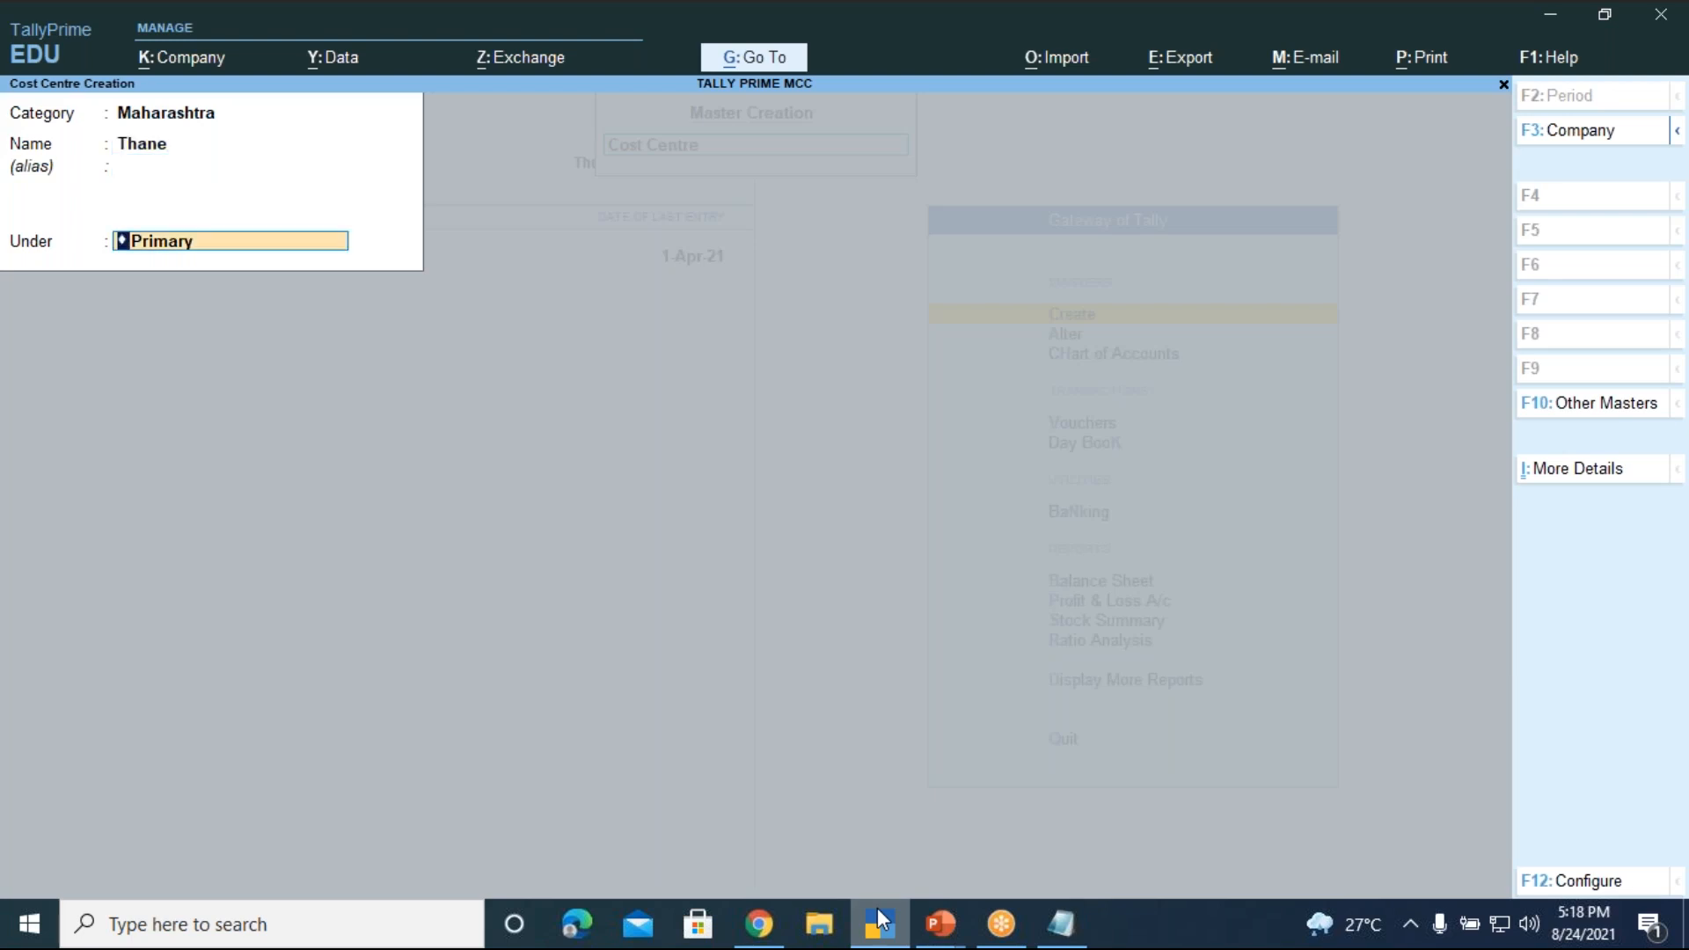
key("Return")
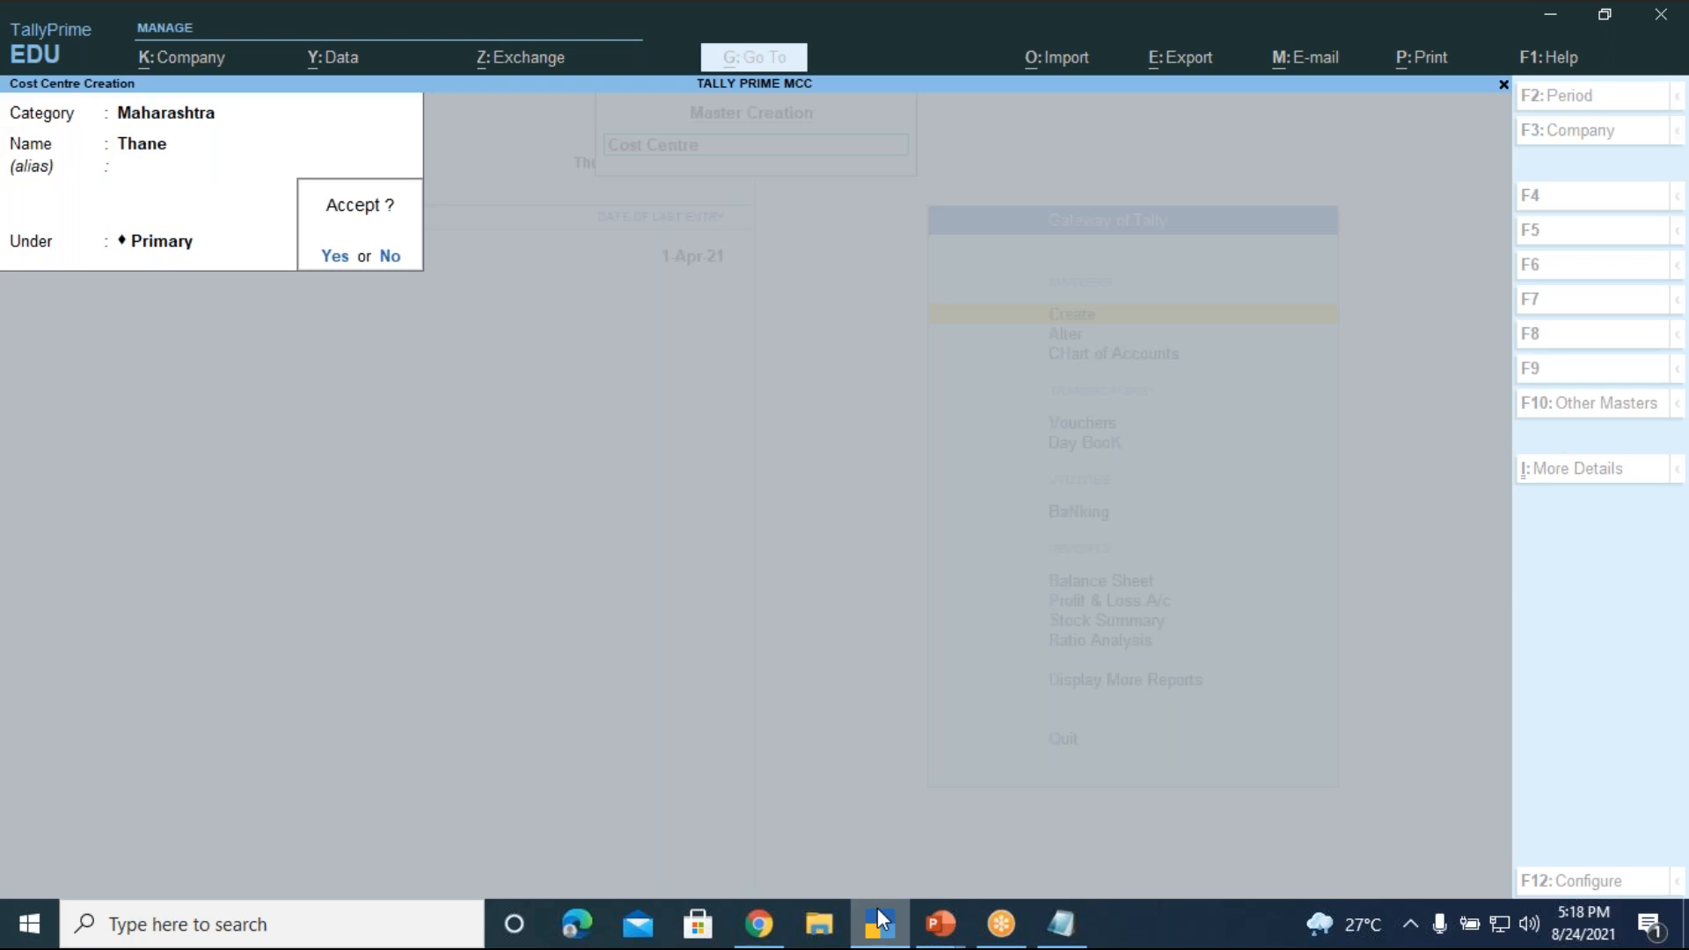
key("Return")
- Create a cost centre named Pune in the Maharashtra category, under Primary
type("Pune")
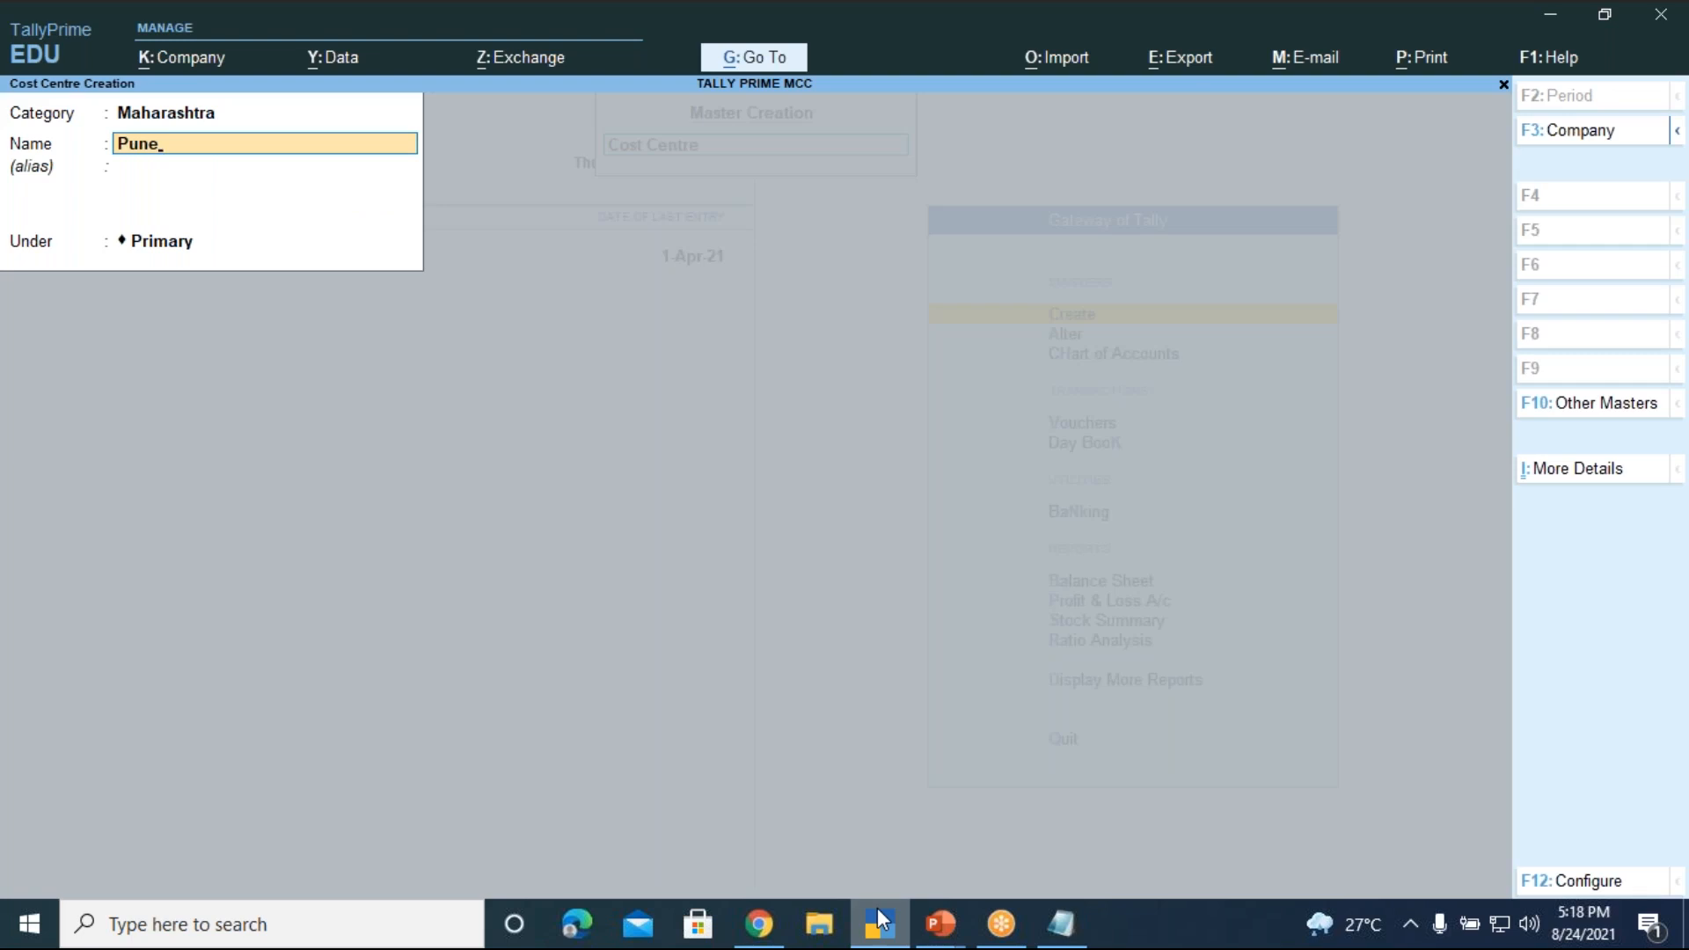
key("Return")
key("Return")
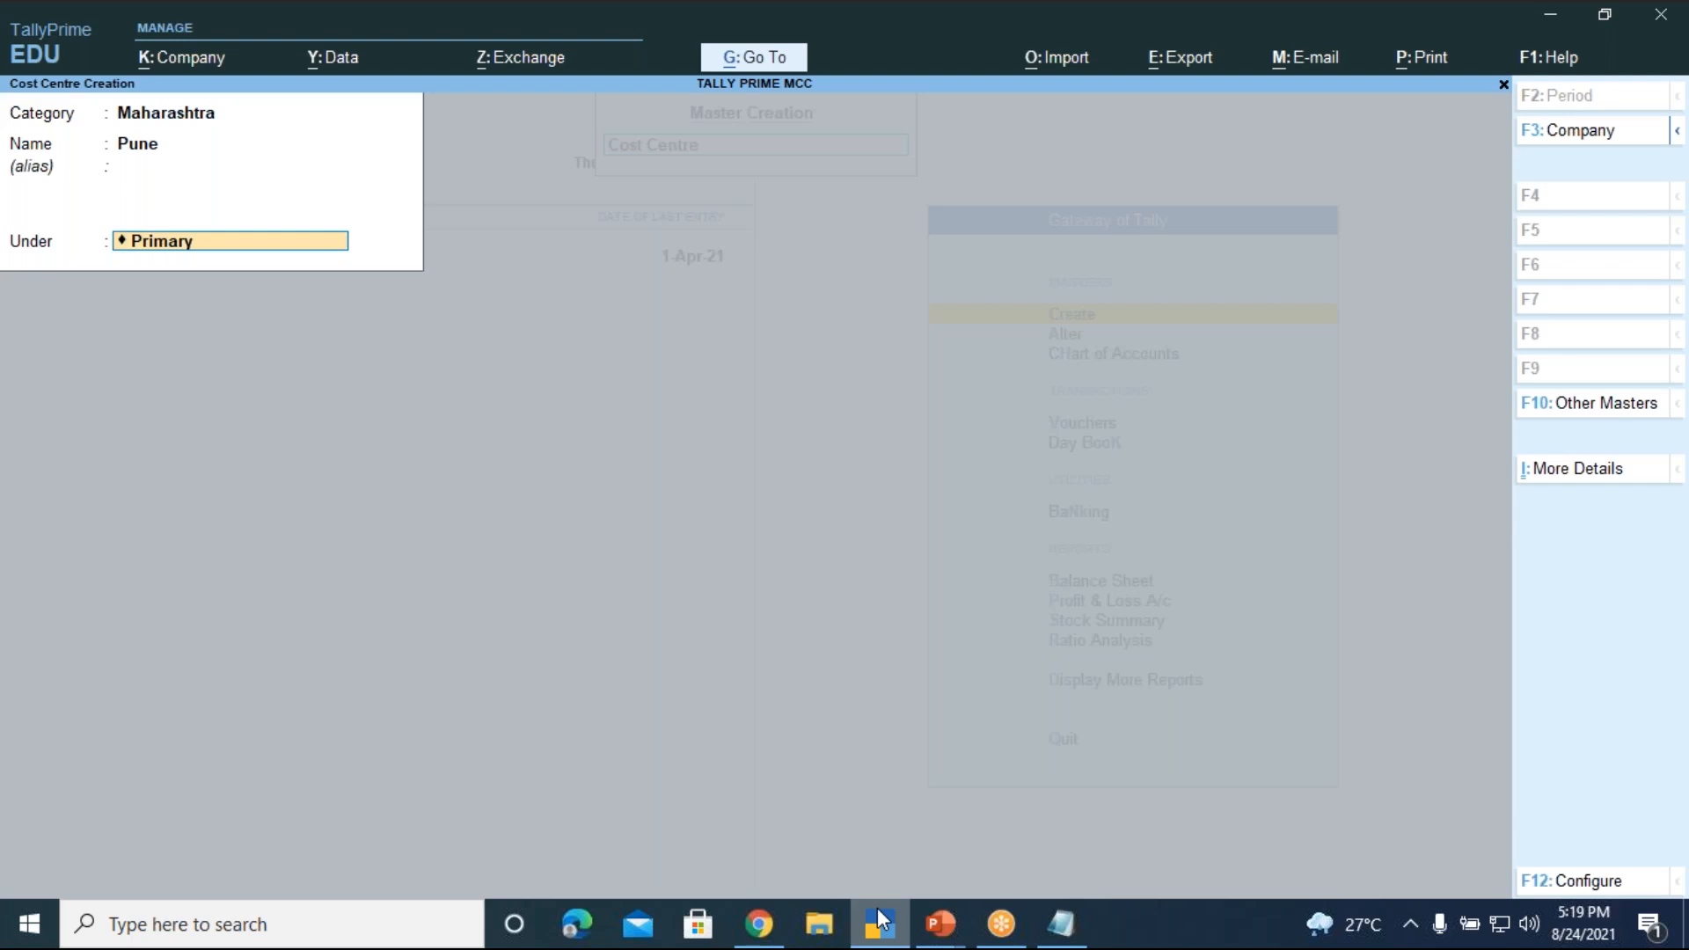
key("Return")
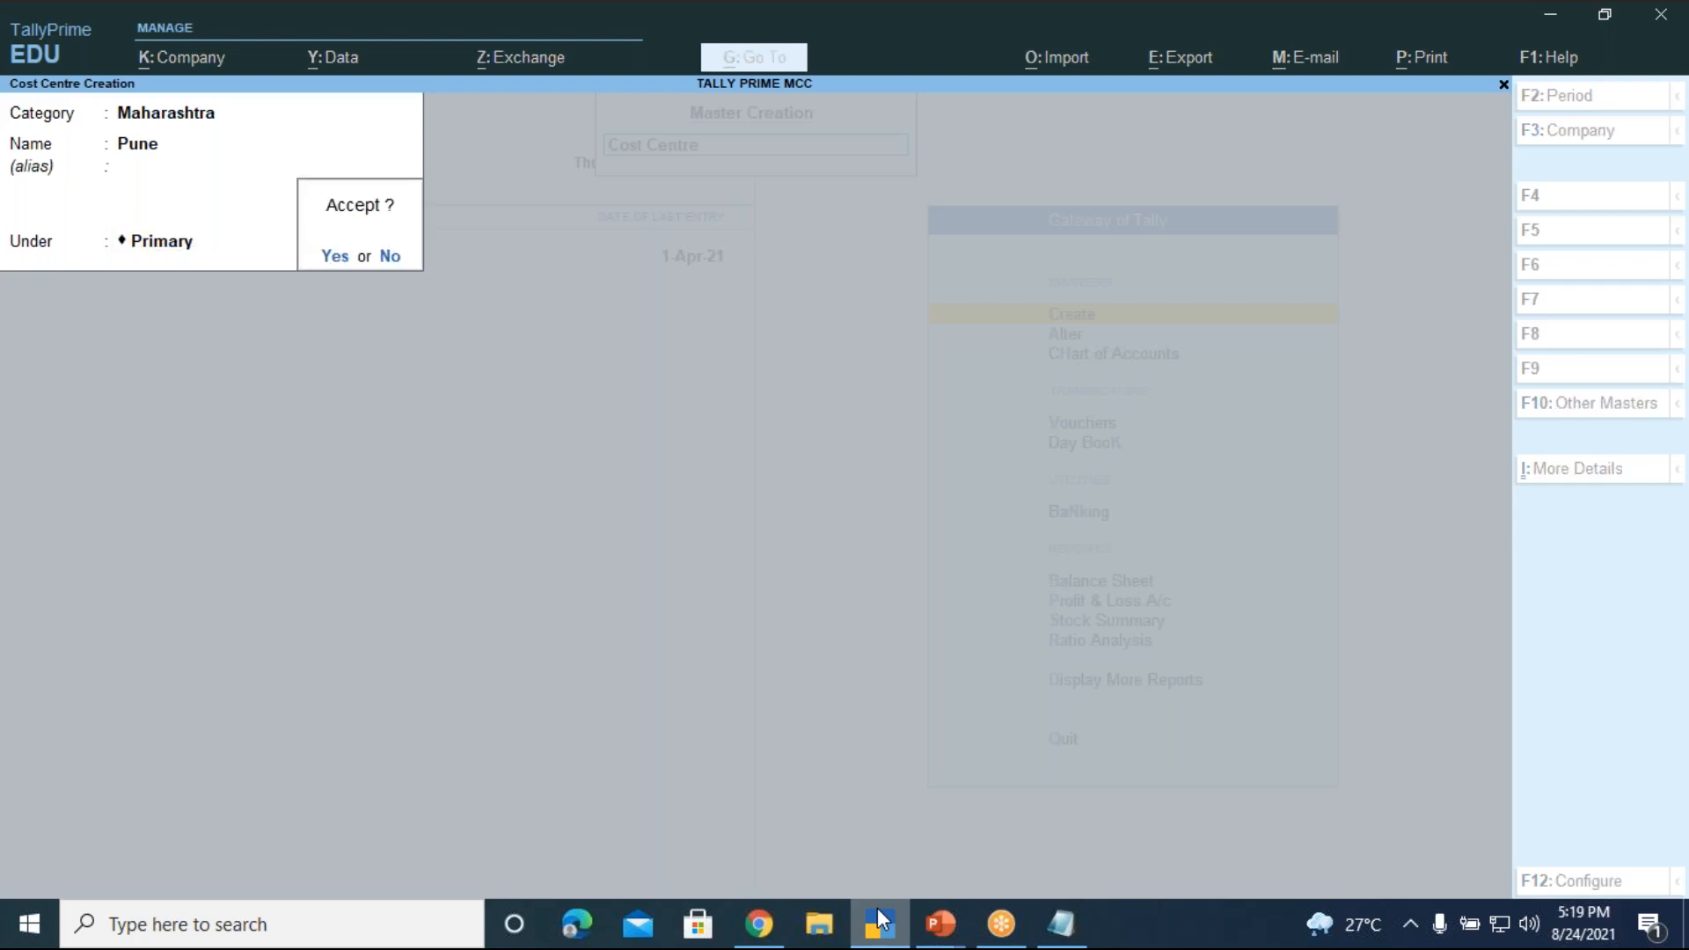
key("Return")
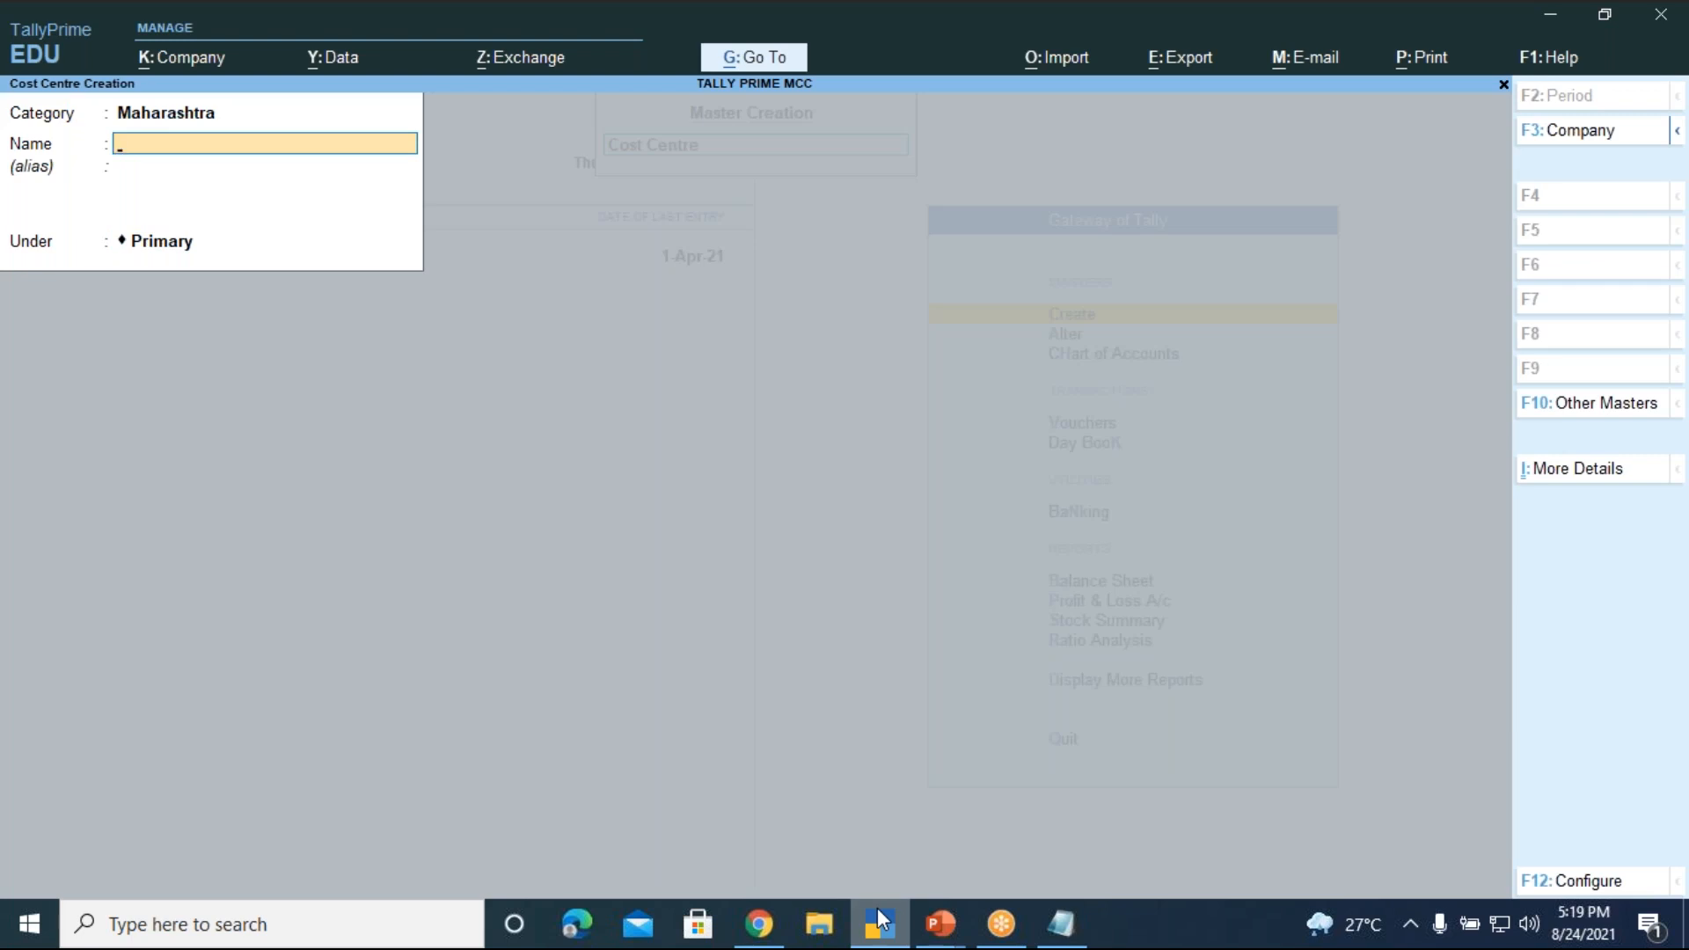
- Switch to the PowerPoint presentation and show the cost categories and cost centers slide full screen to review the list
left_click(940, 924)
left_click(878, 872)
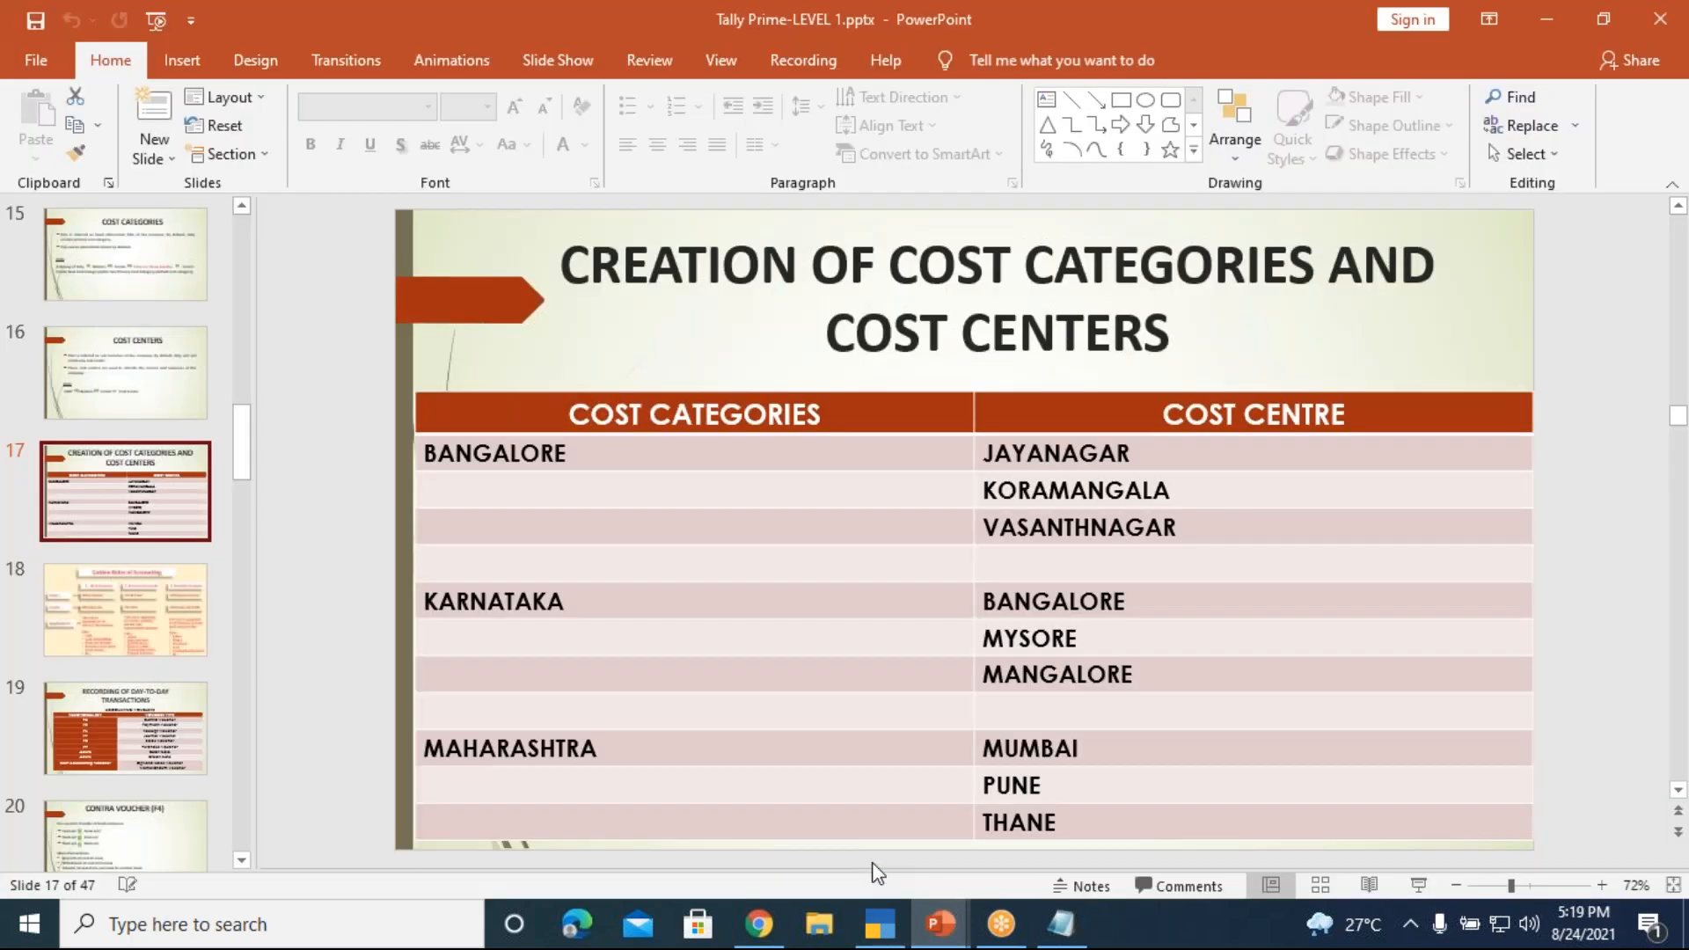
key("shift+F5")
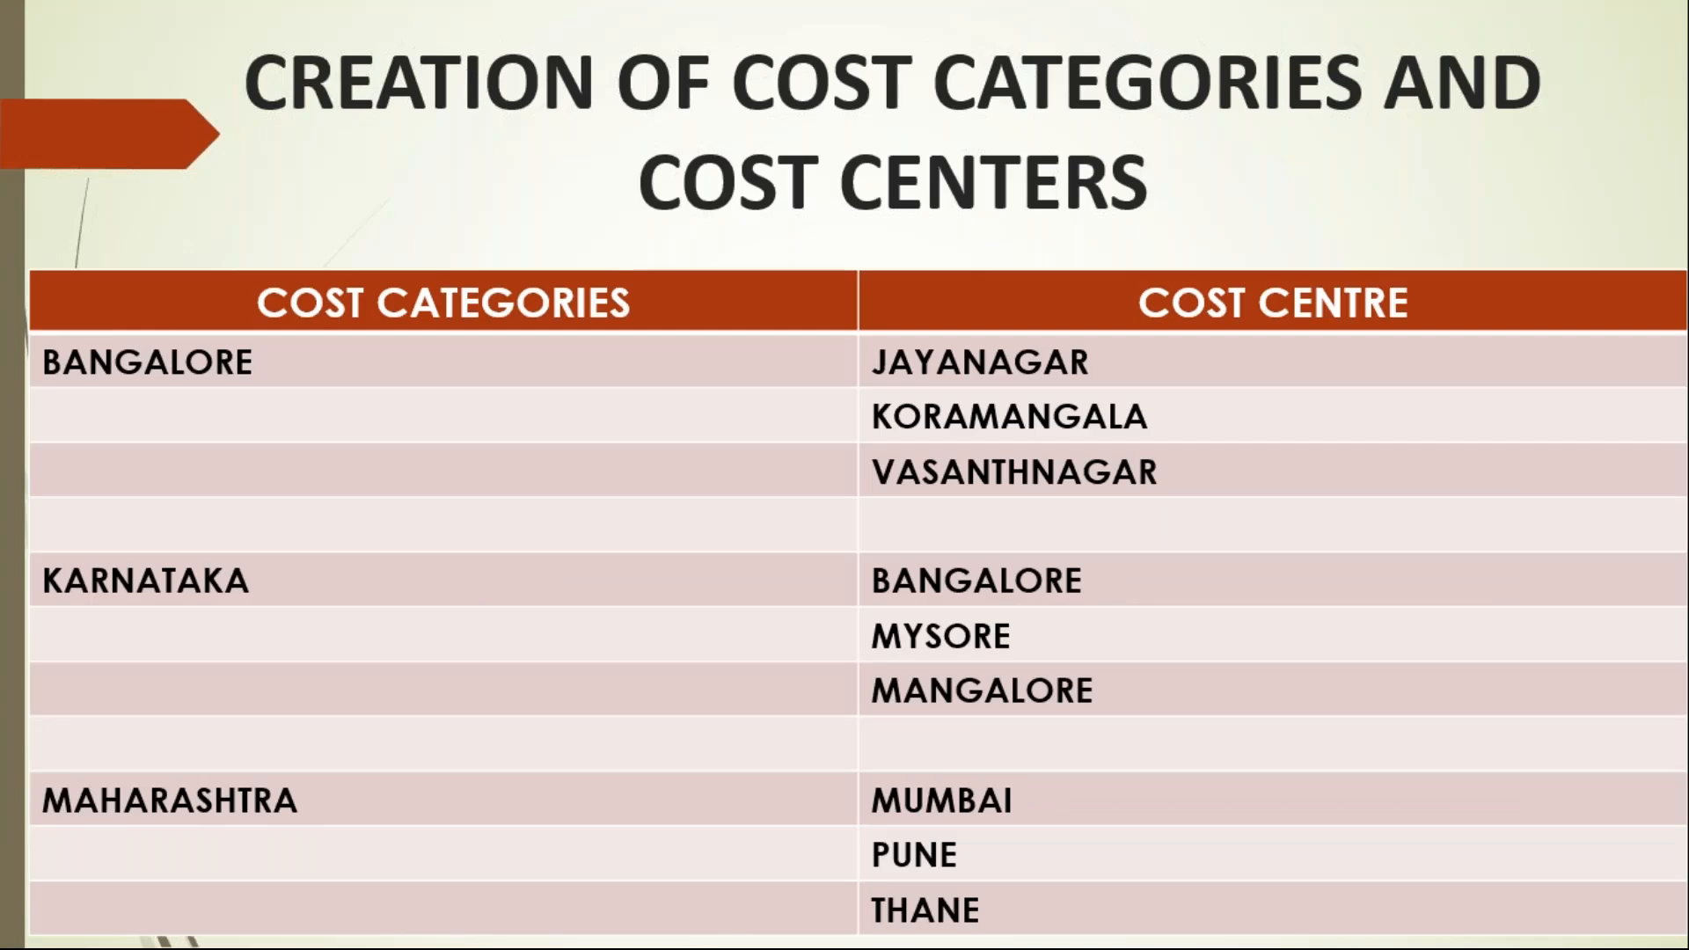
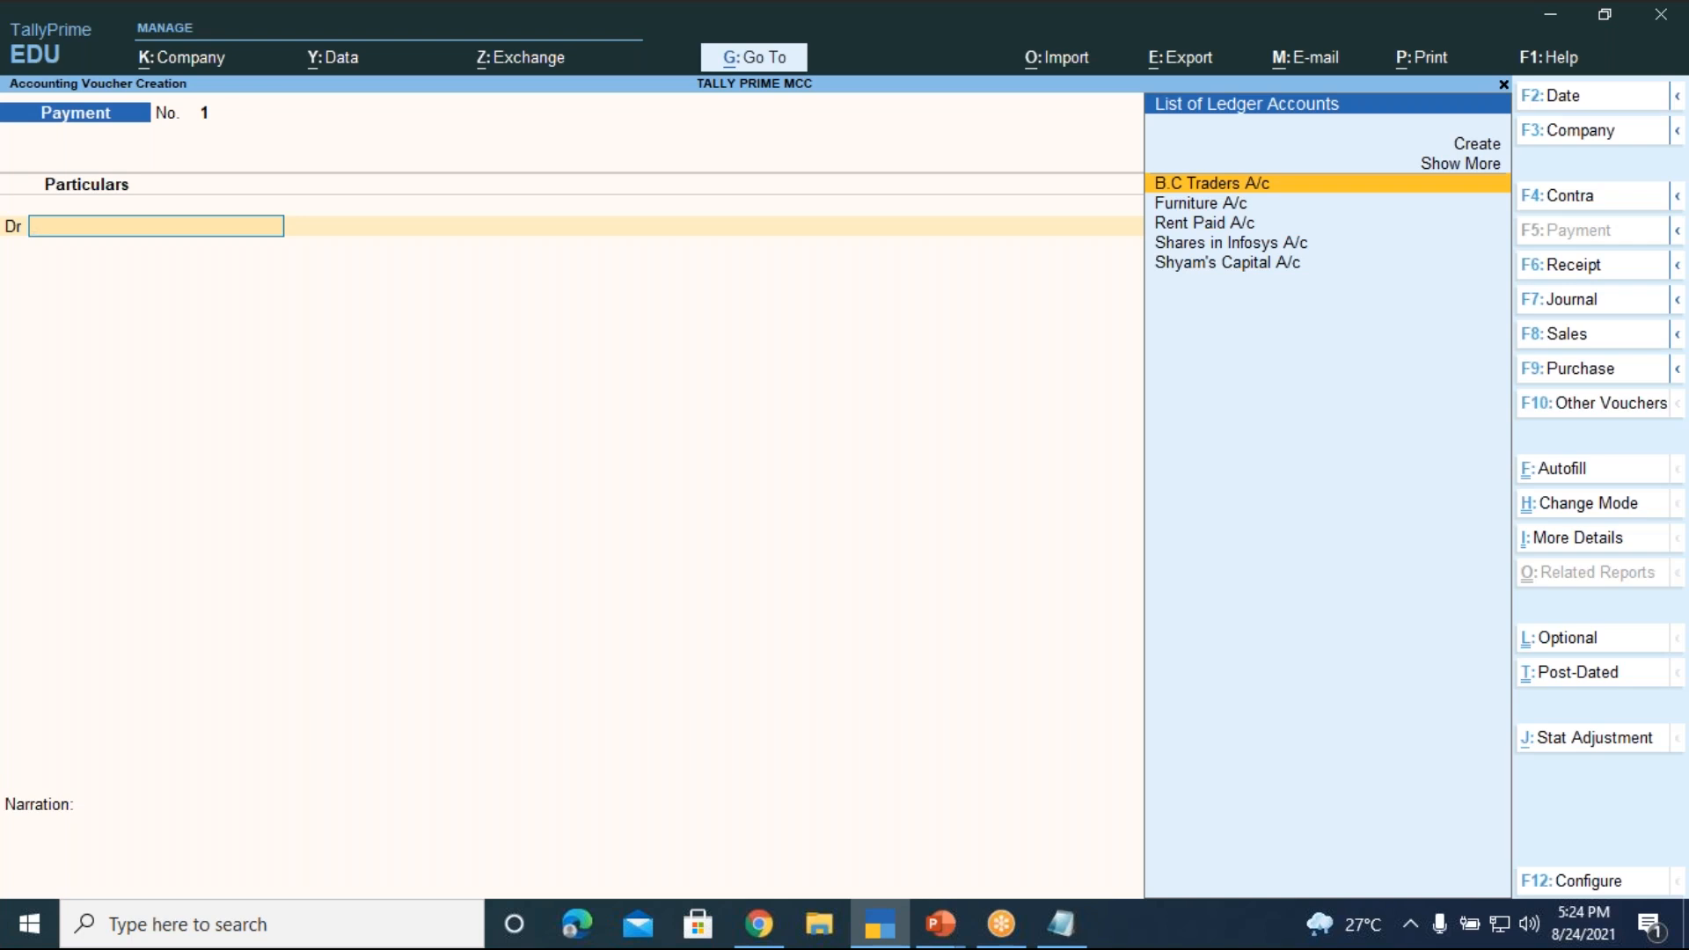
- Debit Rent Paid A/c with 30,000 in the payment voucher and open its cost centre allocations
key("Down")
key("Down")
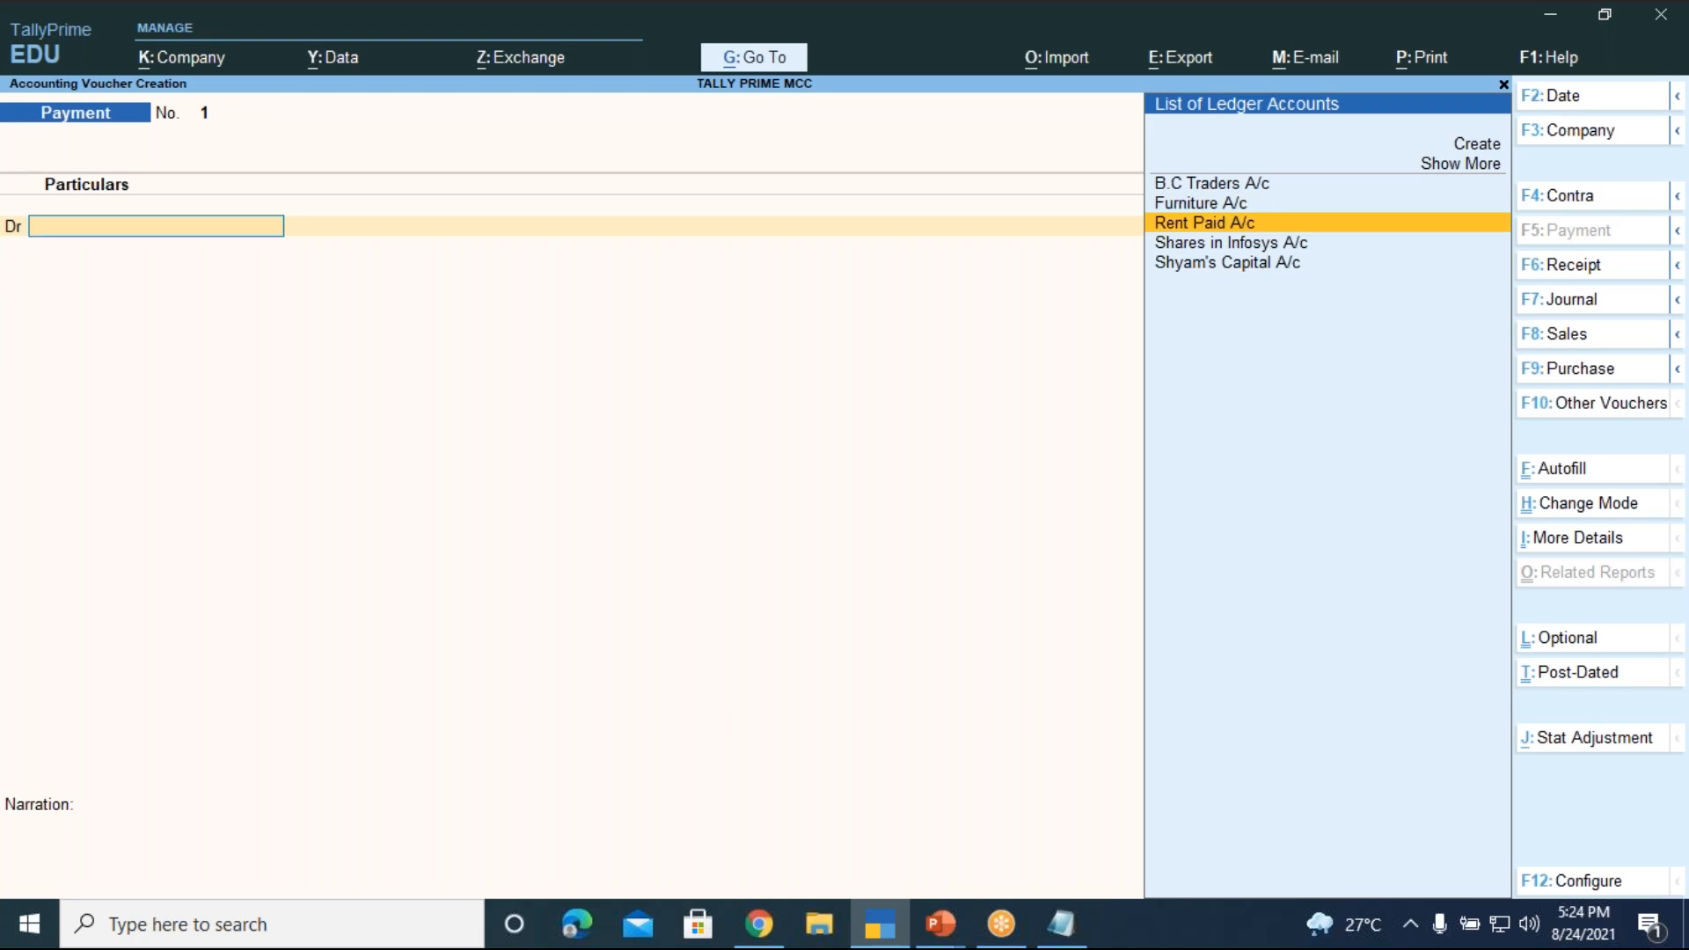
key("Return")
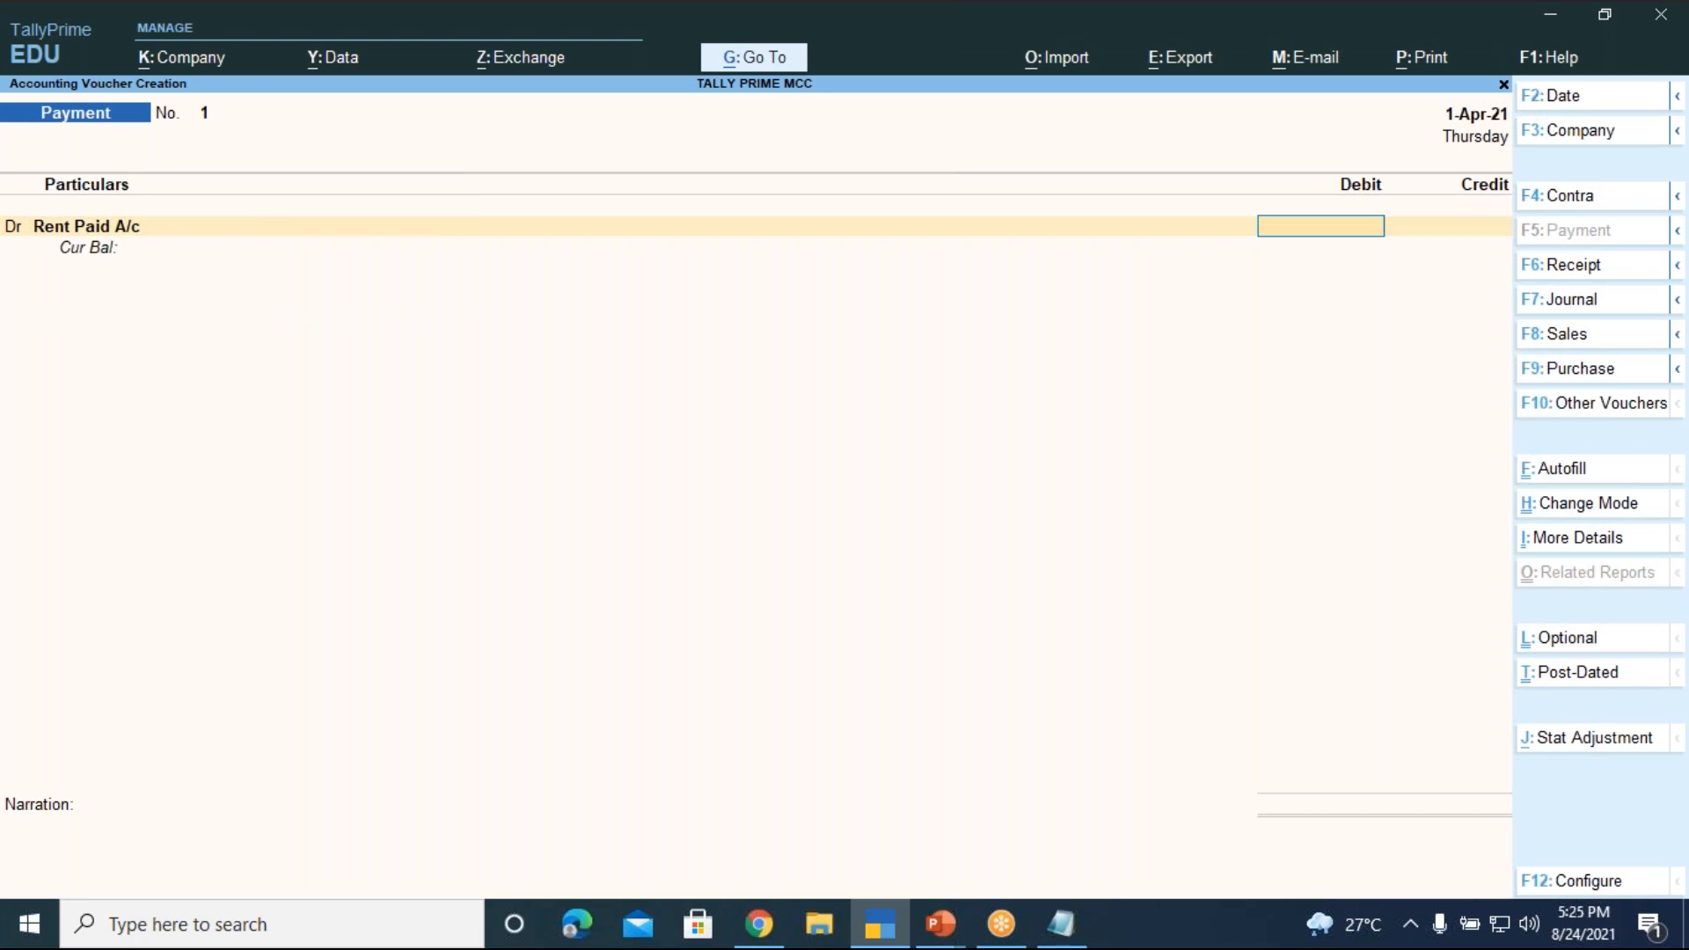
type("30000")
key("Return")
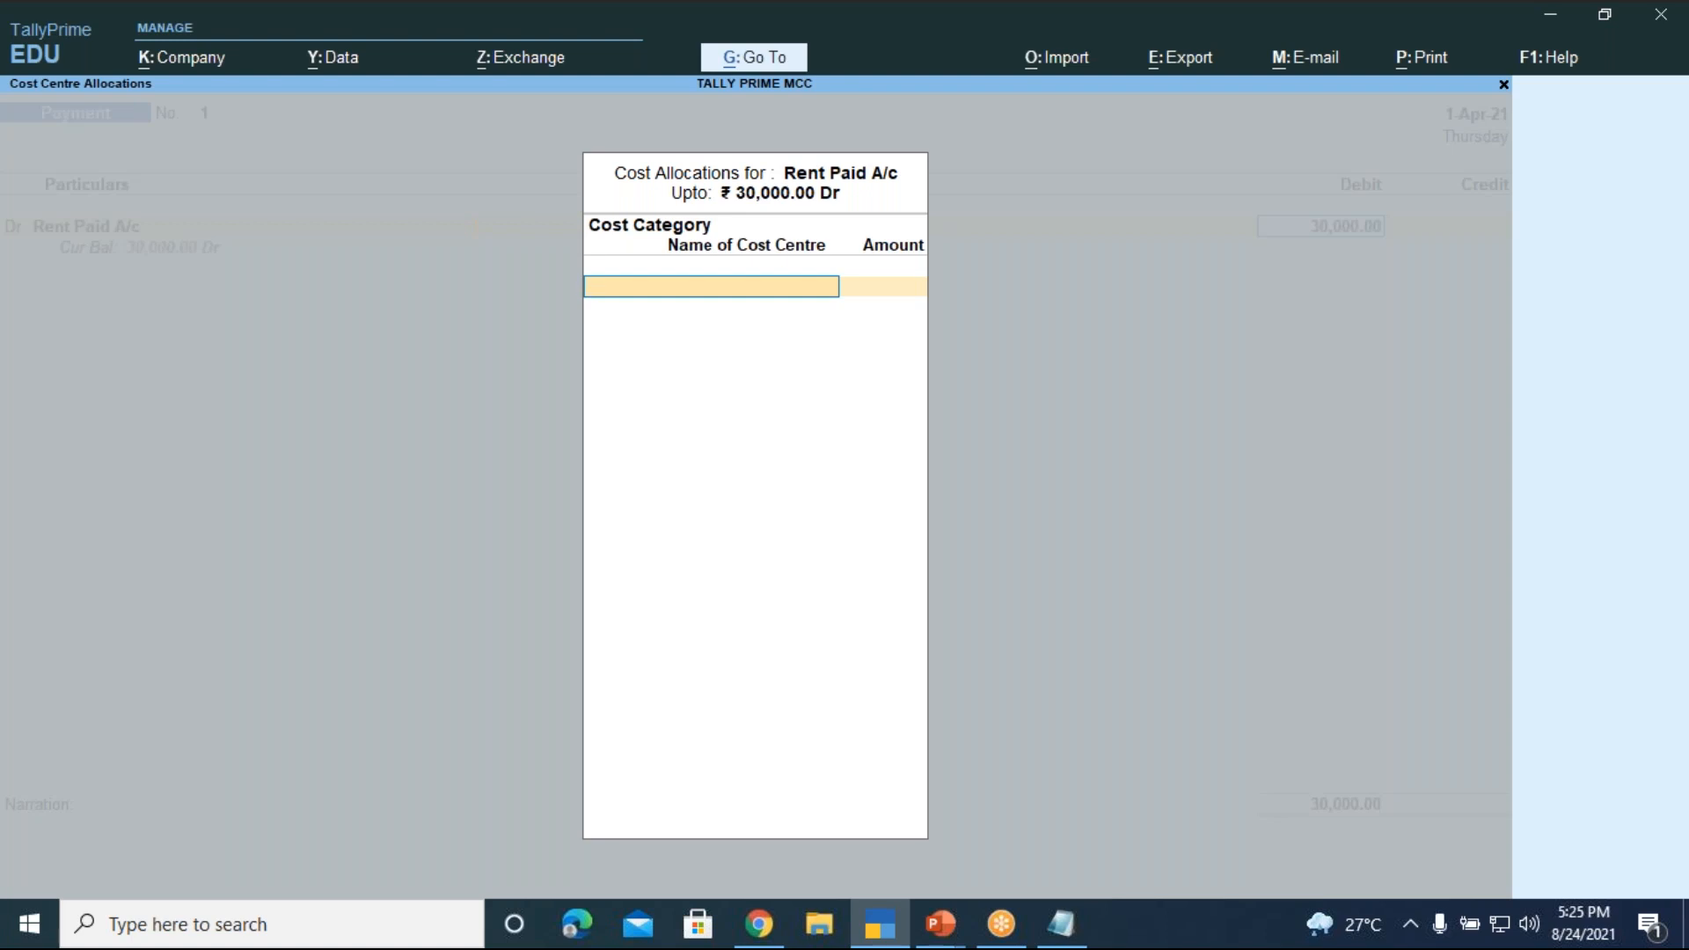
key("Escape")
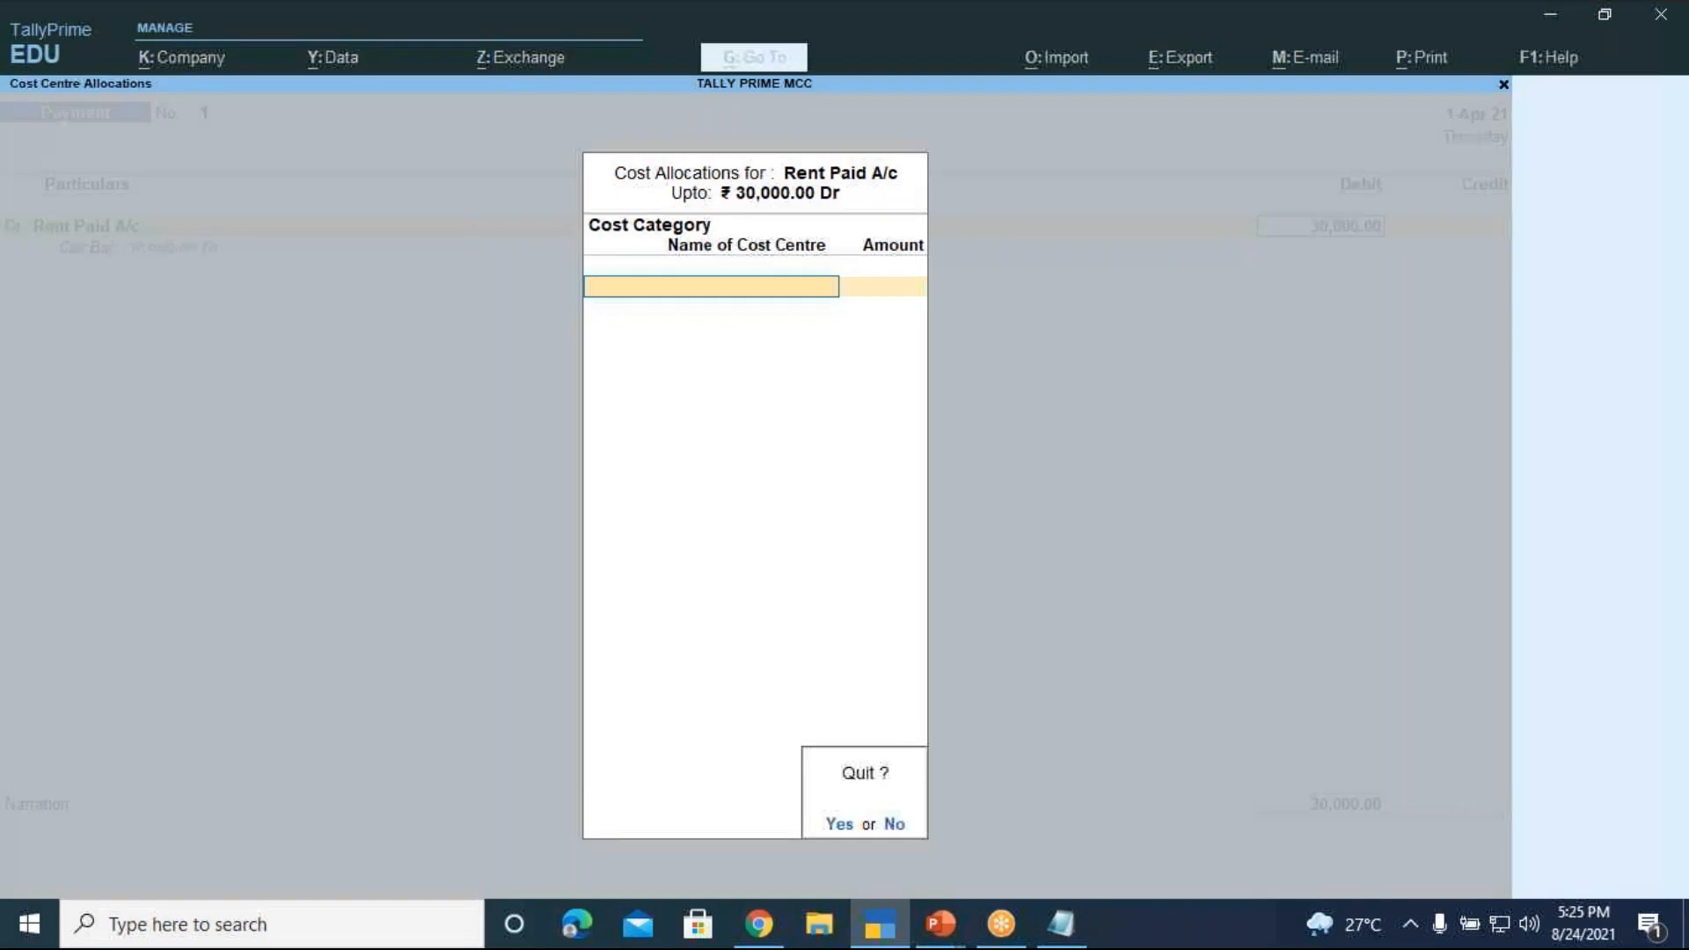
key("y")
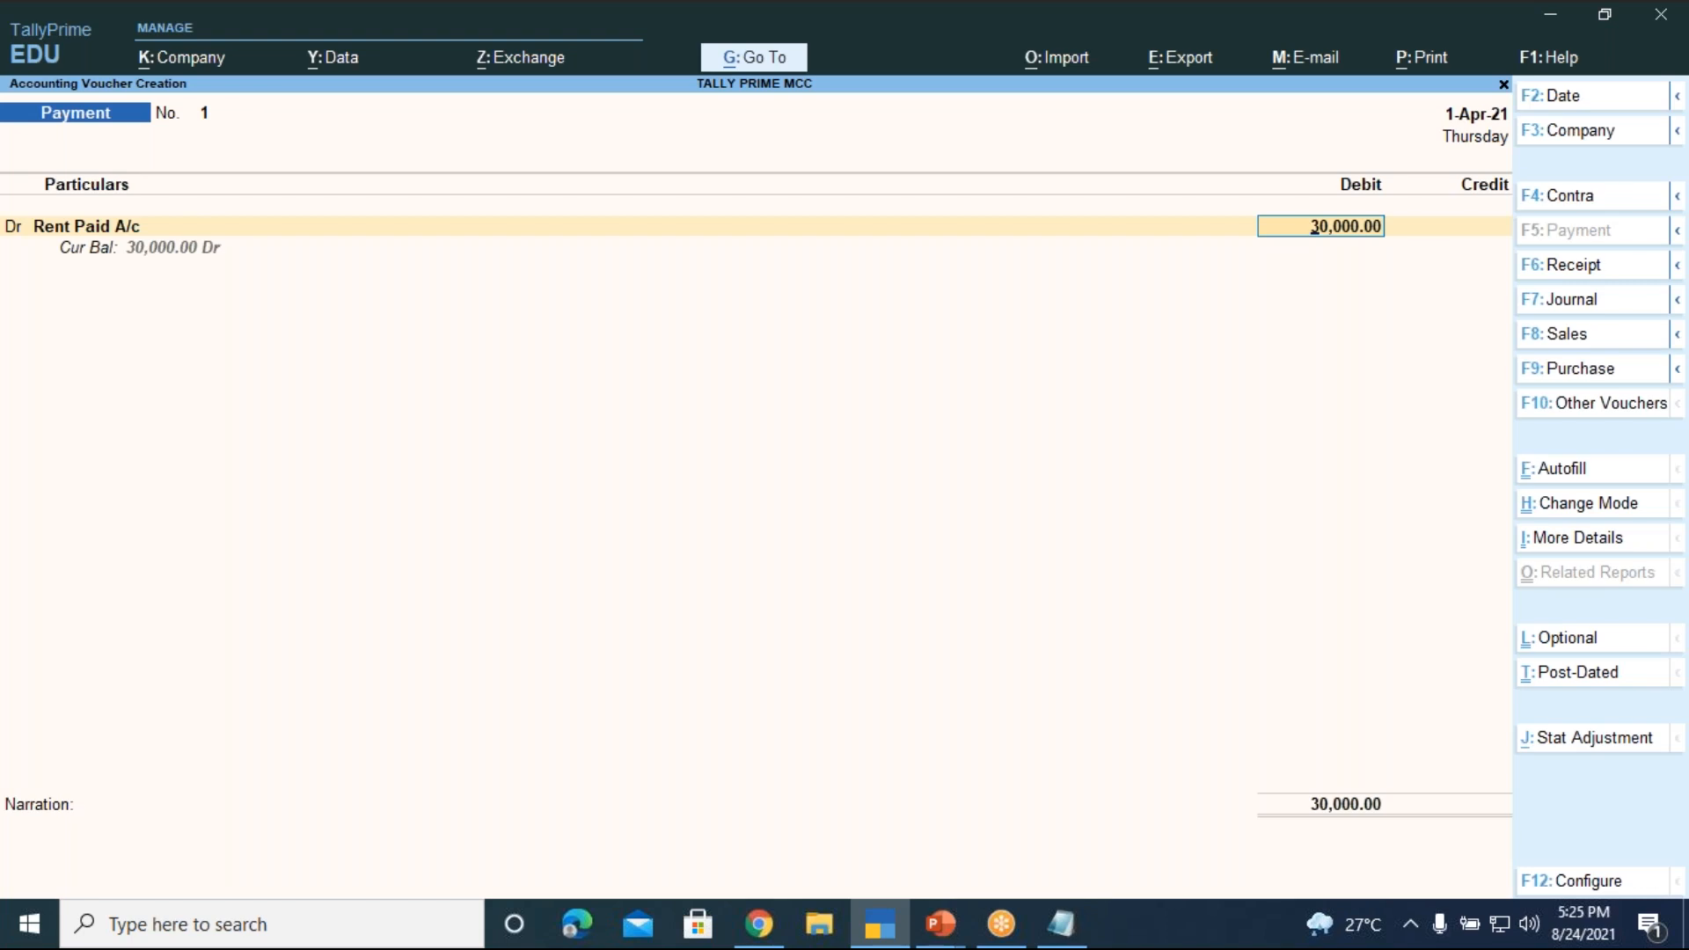
key("Return")
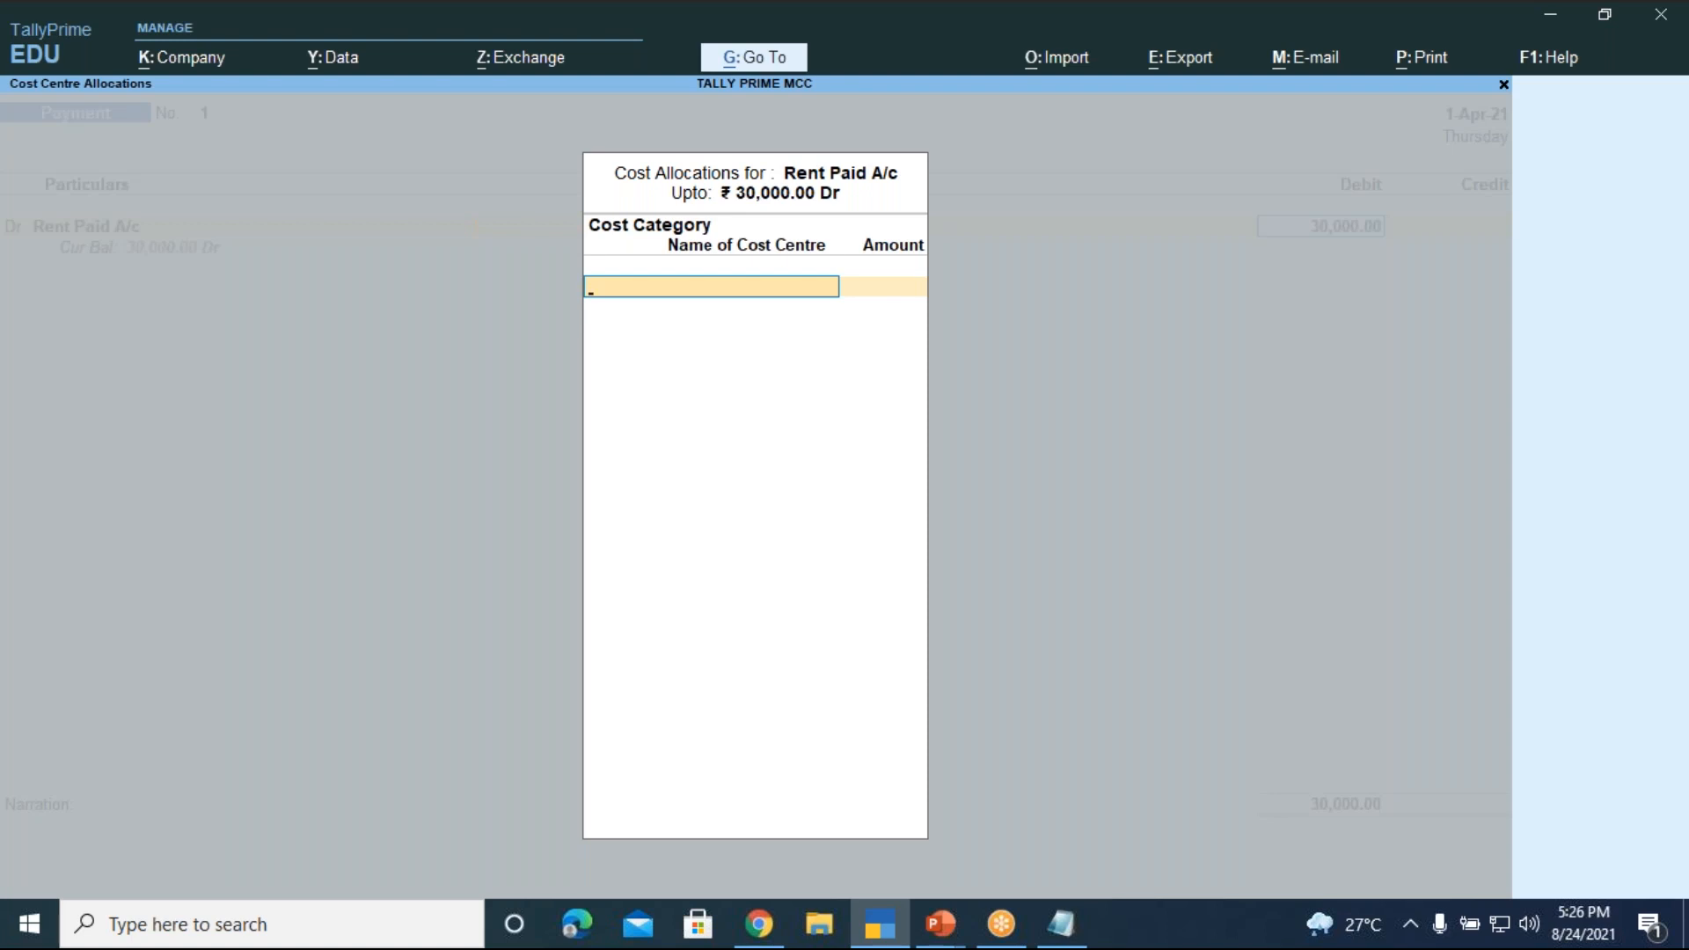
key("Escape")
key("y")
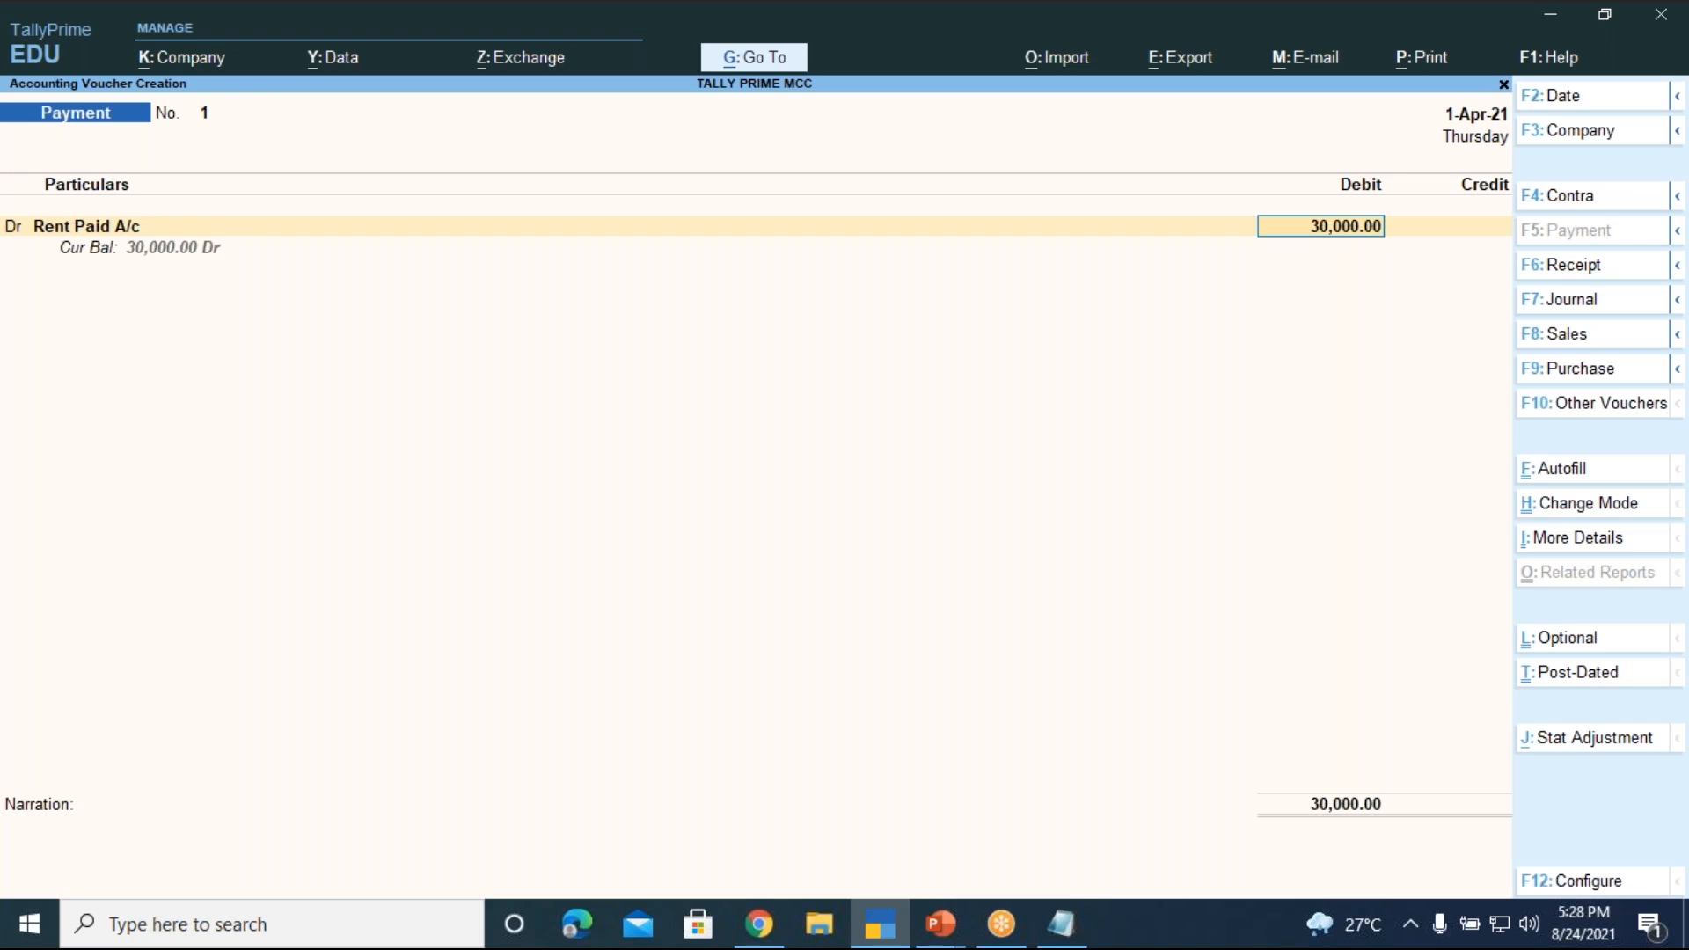
key("Return")
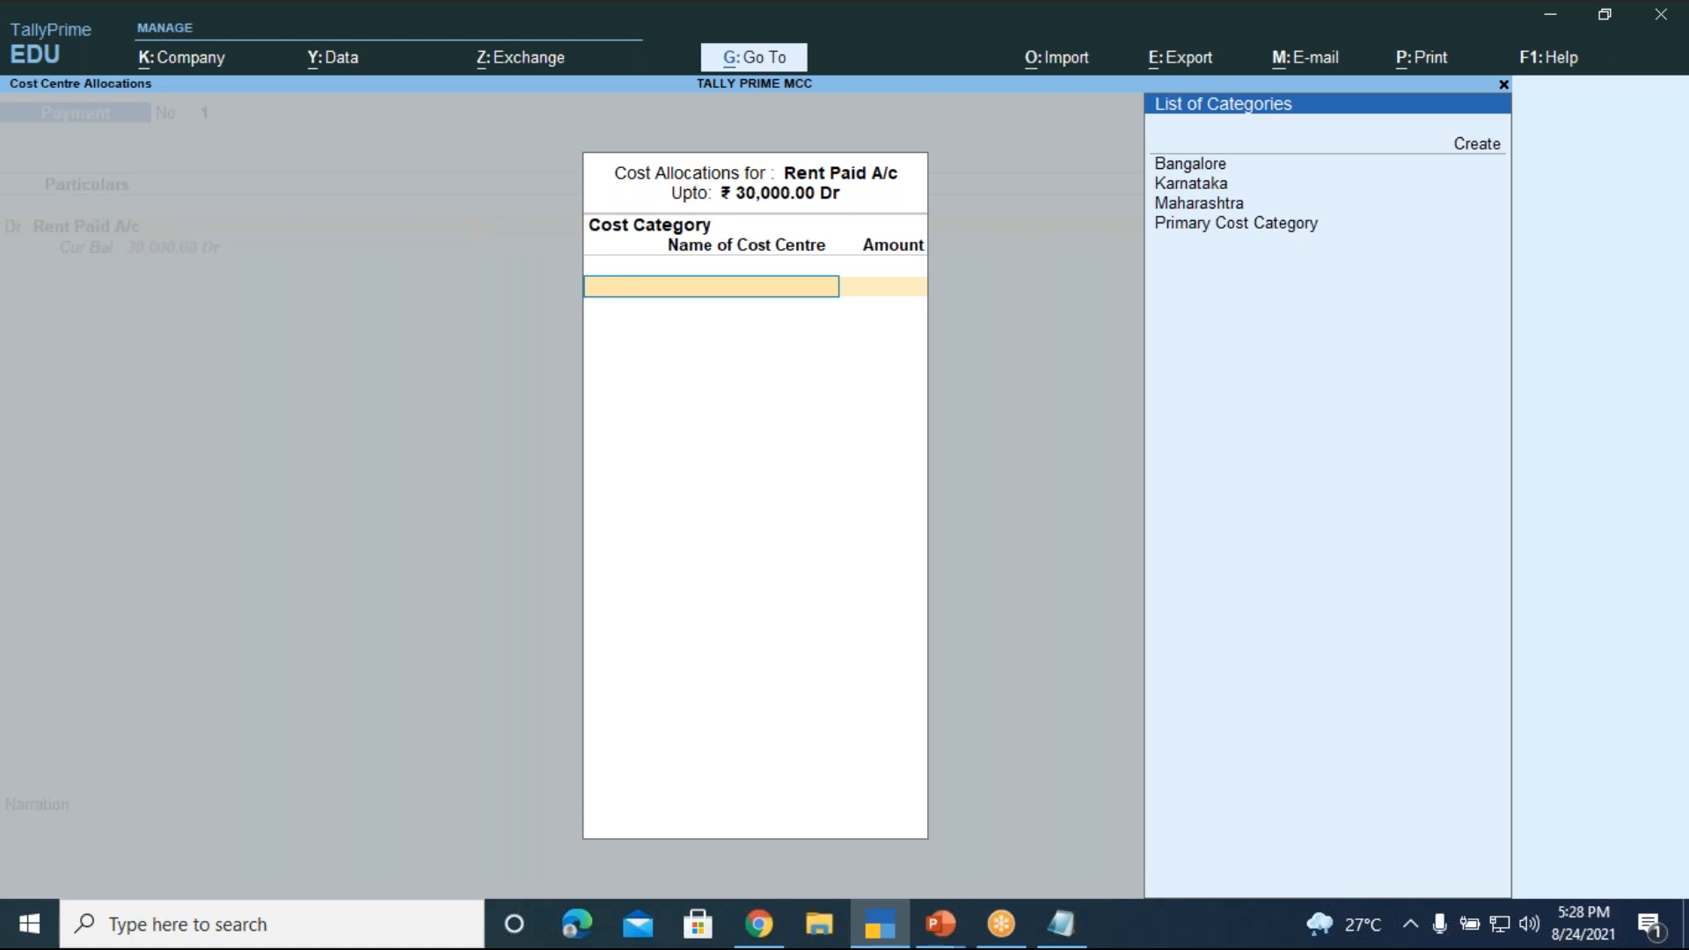
- Allocate the full 30,000 of Rent Paid A/c to the Jayanagar cost centre in the Bangalore category
key("Up")
key("Up")
key("Up")
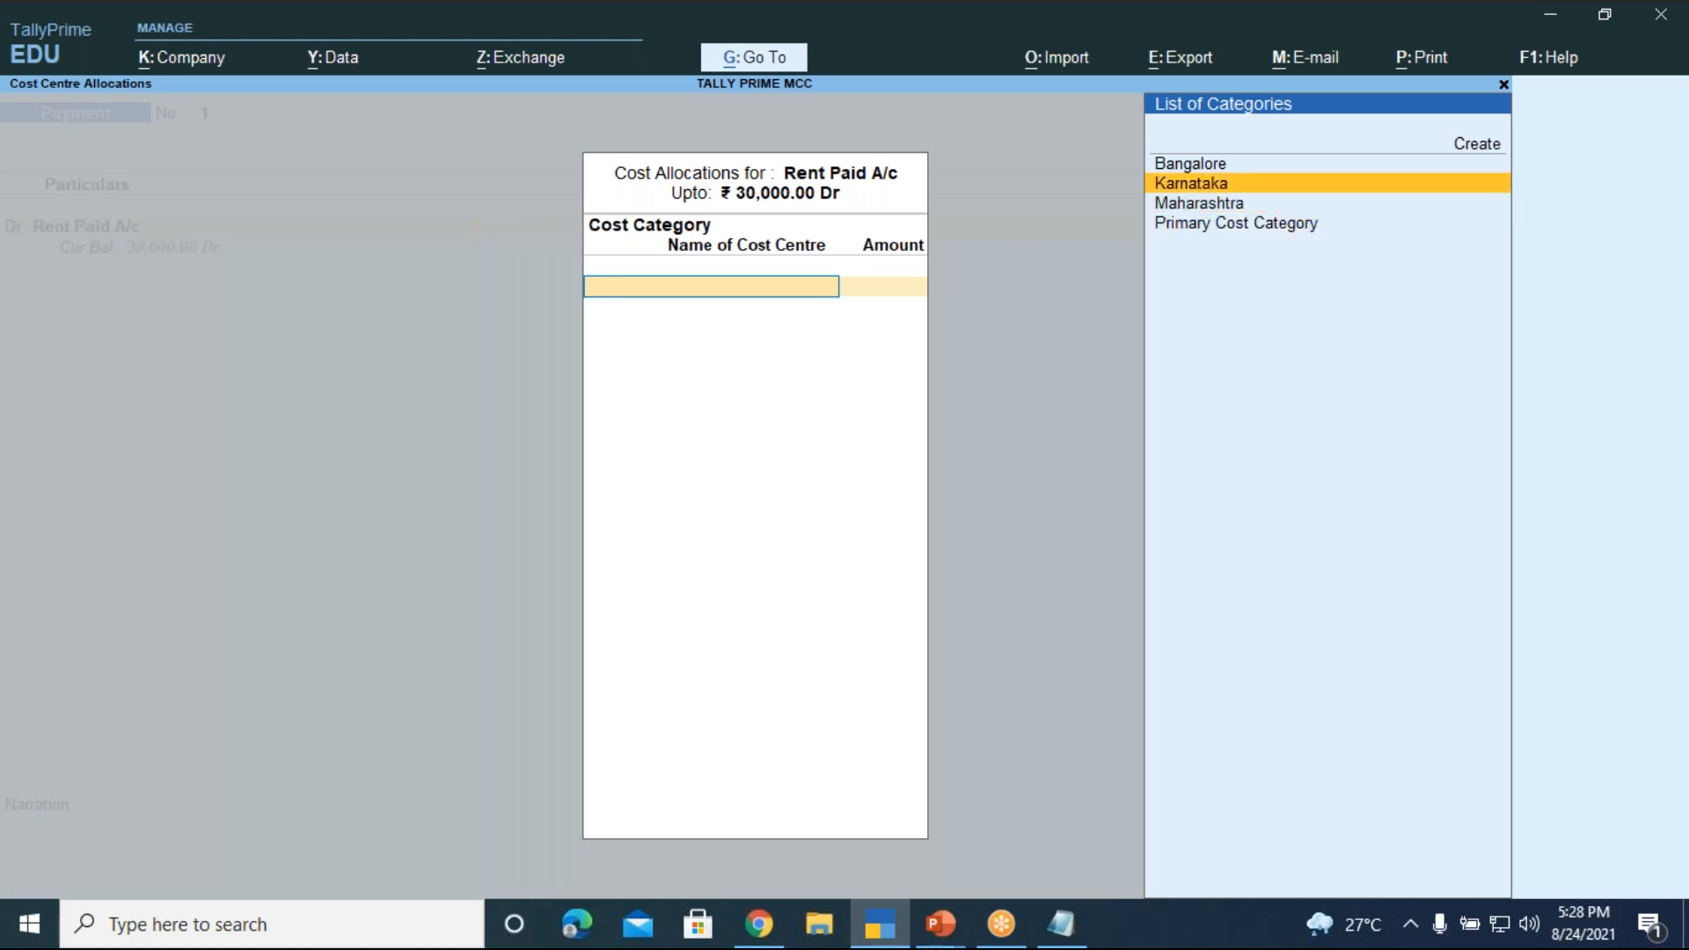
key("Up")
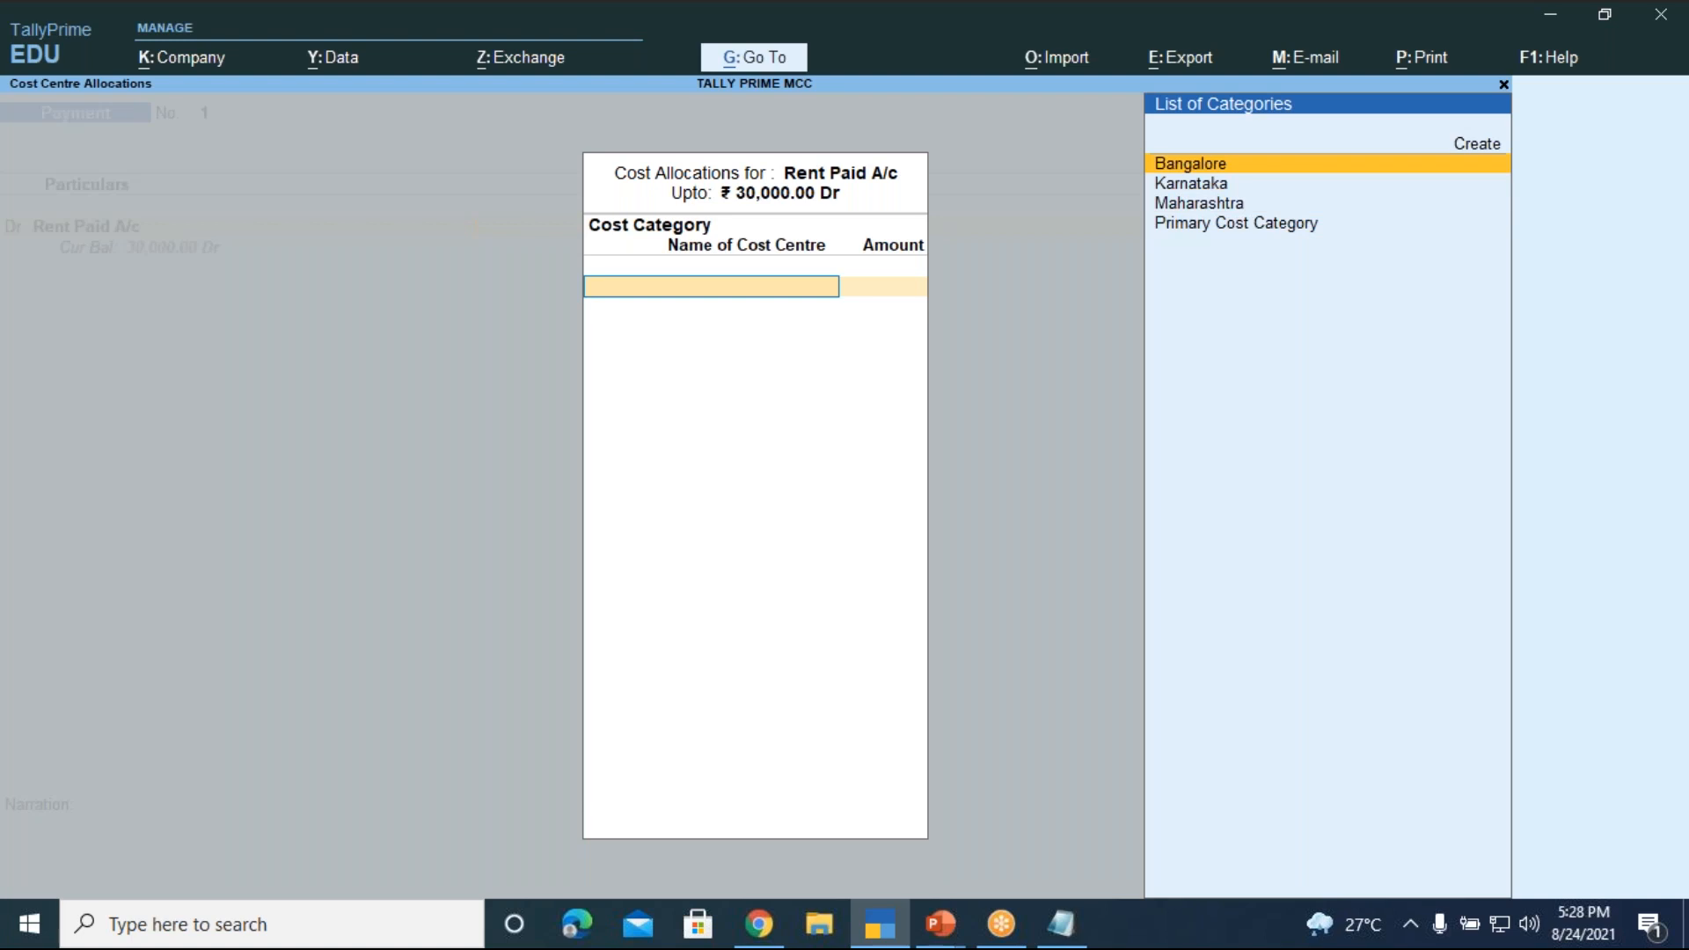
key("Return")
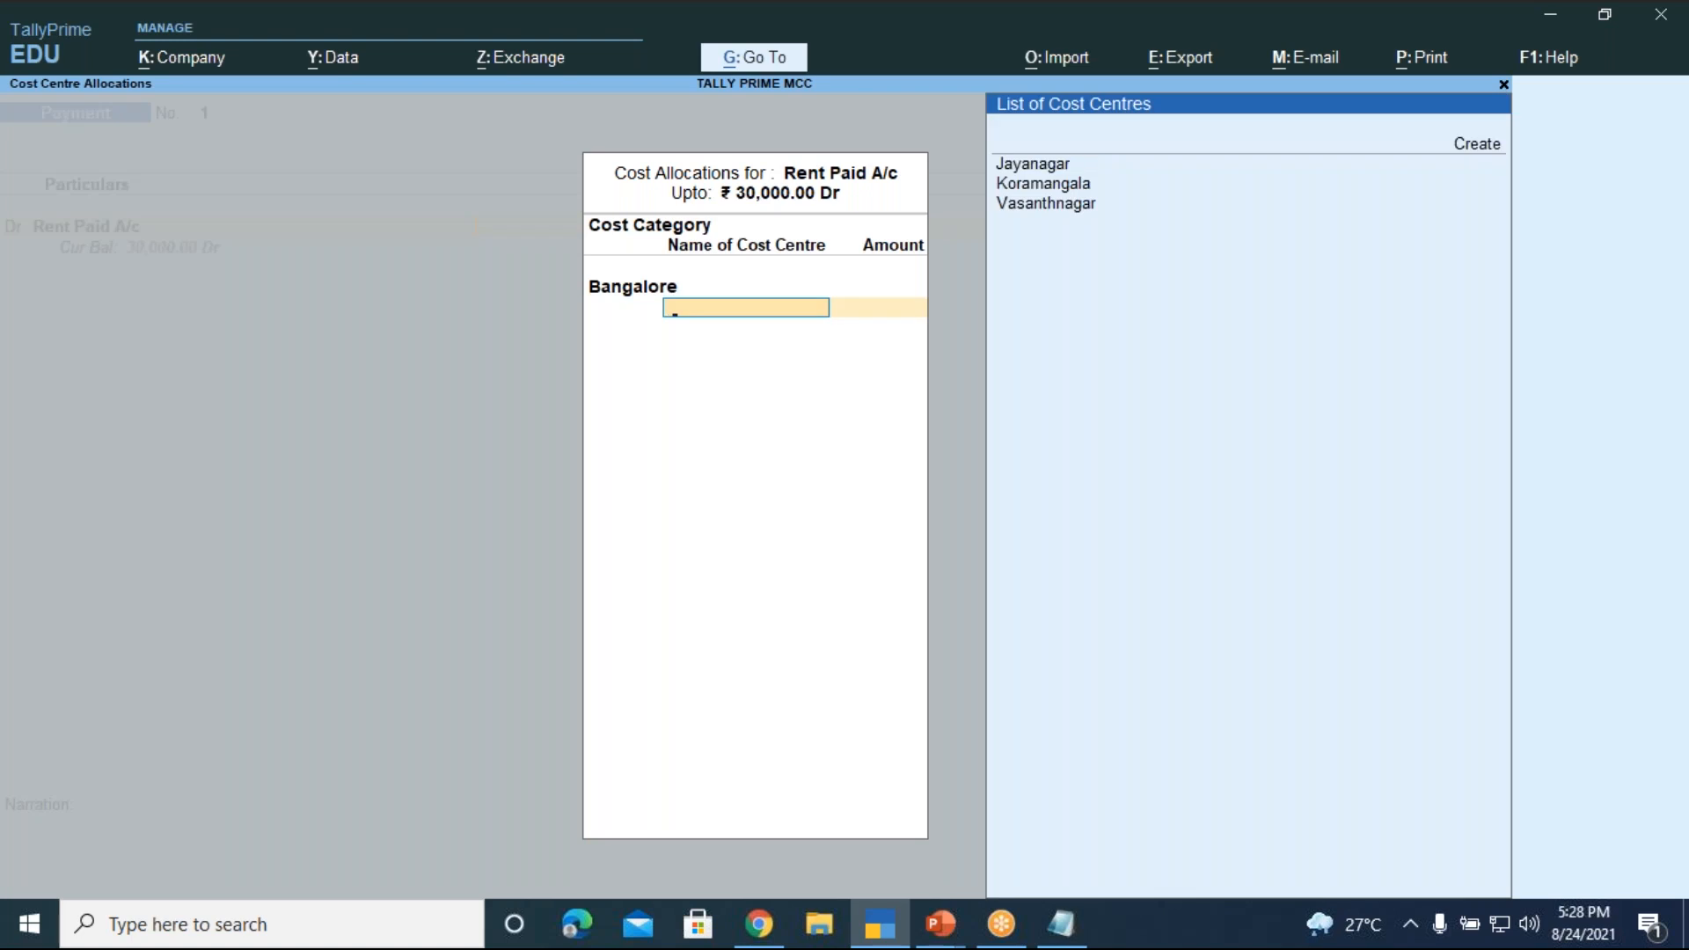
key("Up")
key("Up")
key("Up")
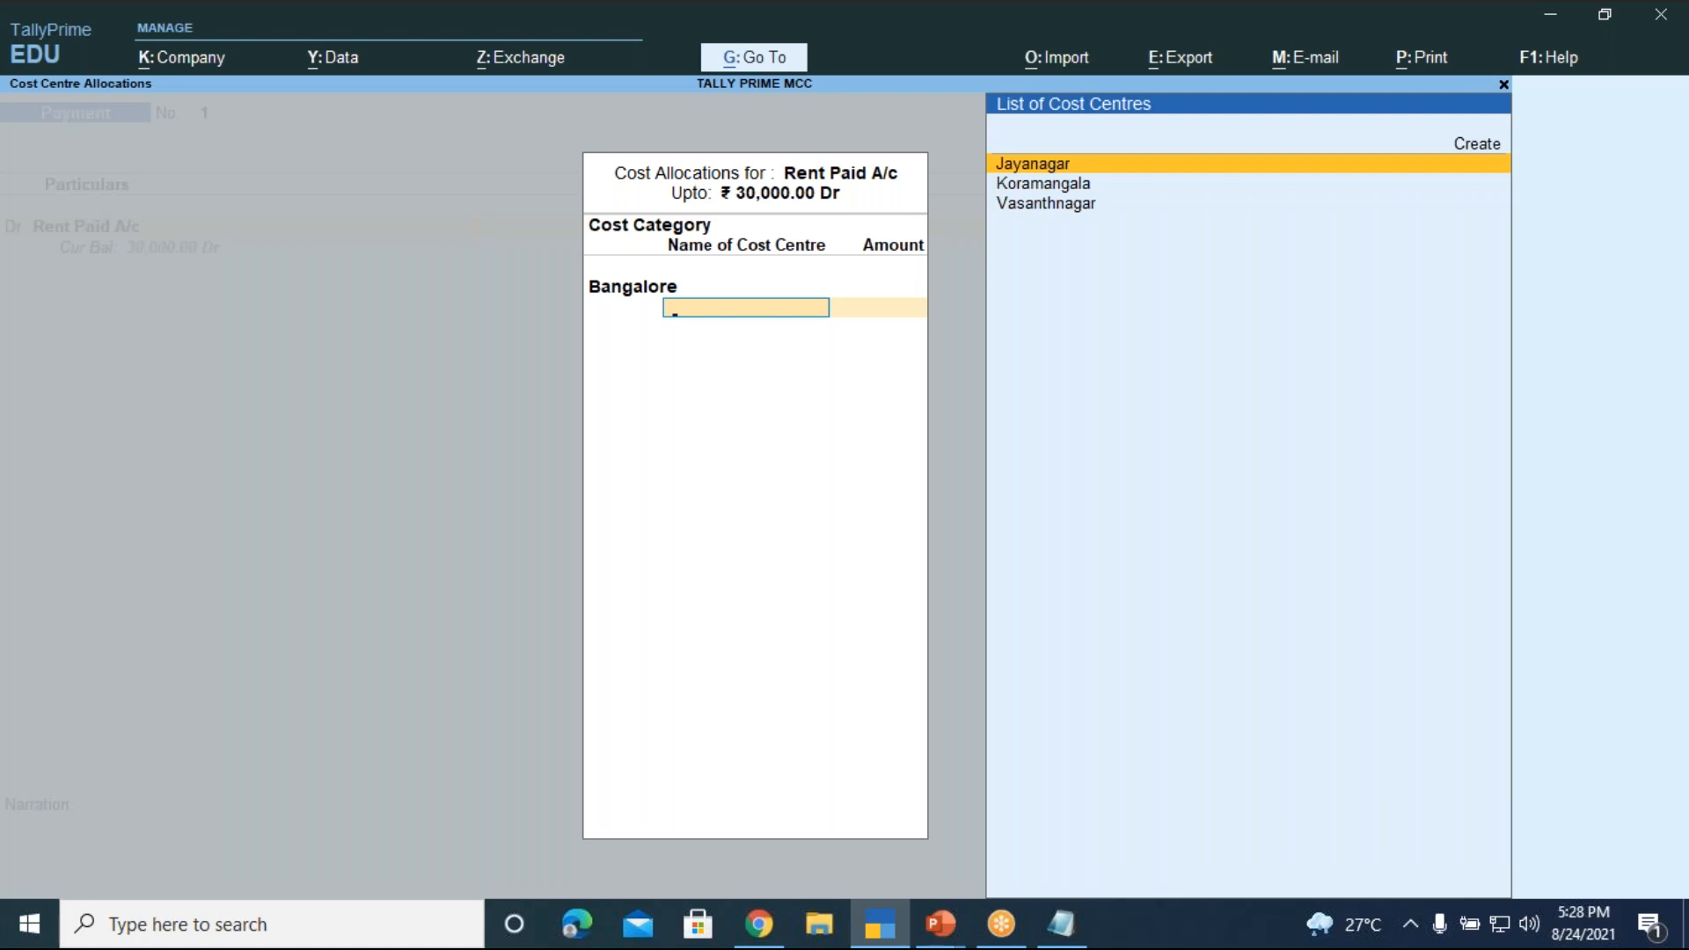
key("Return")
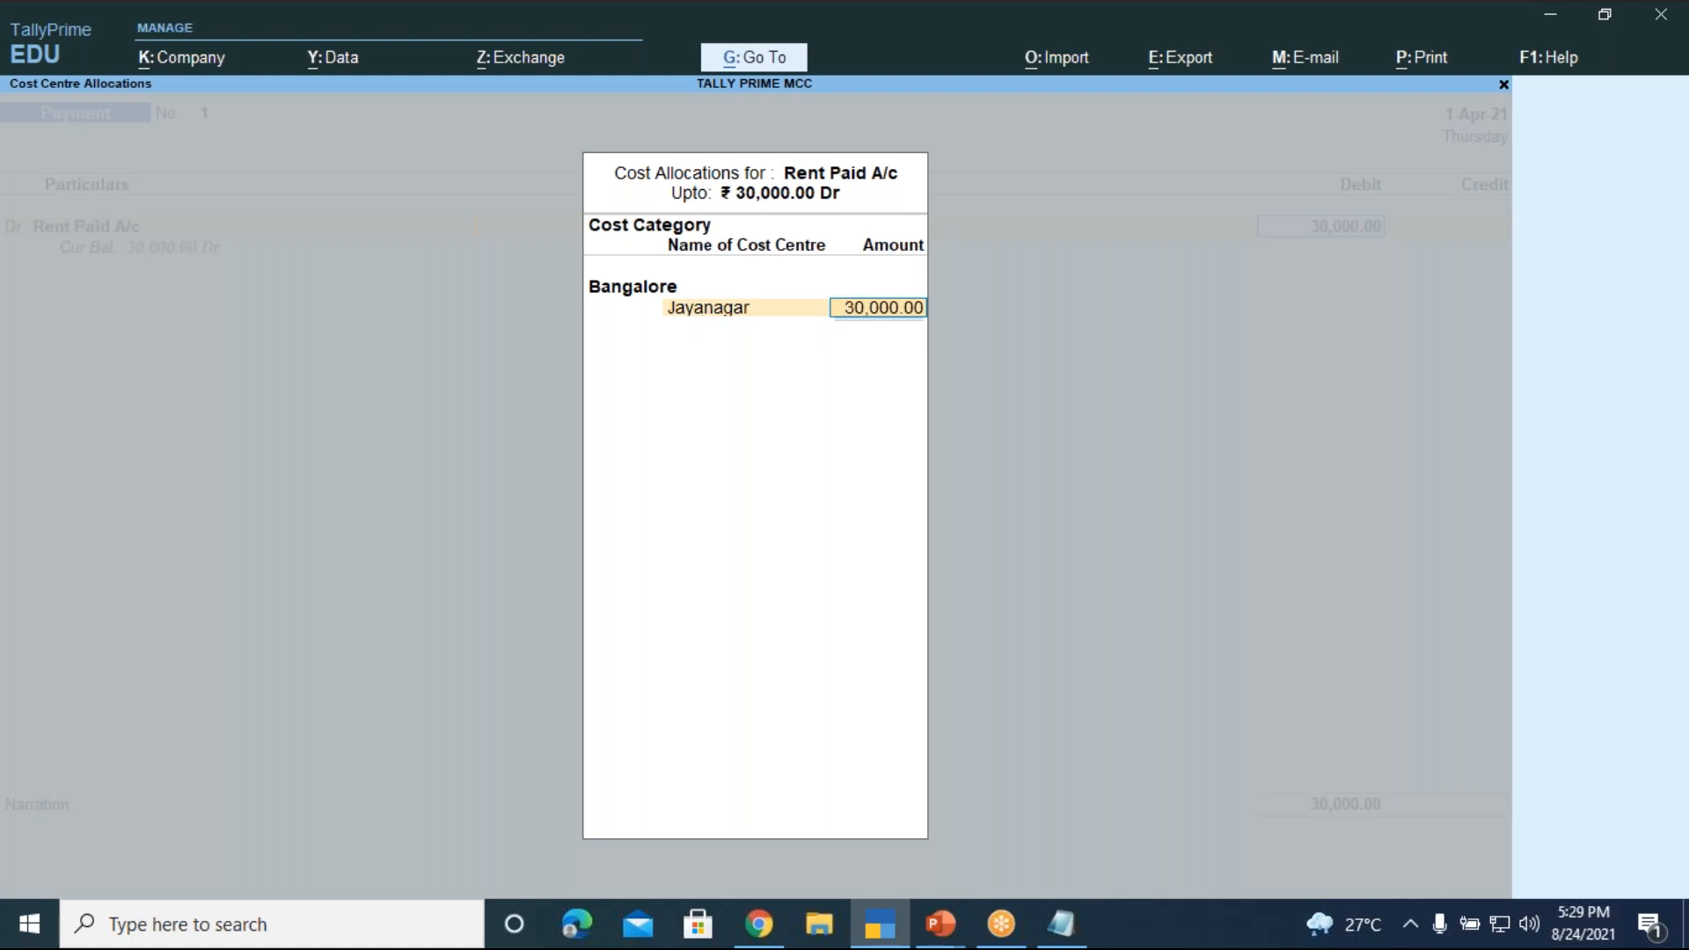
key("Return")
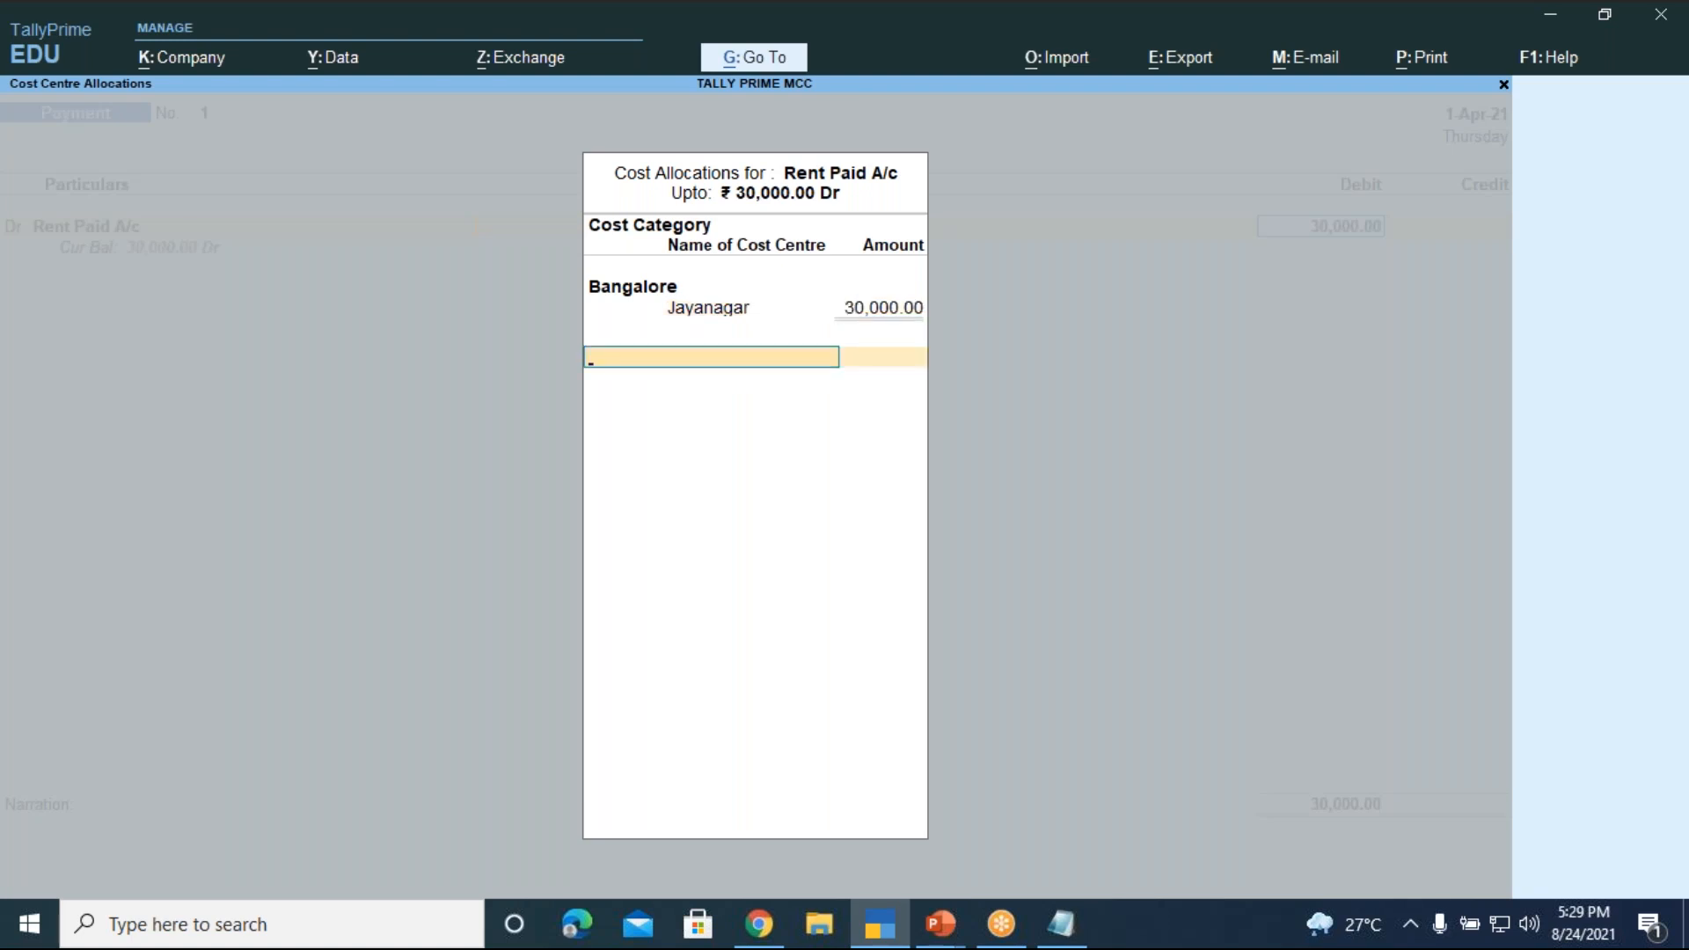
key("Return")
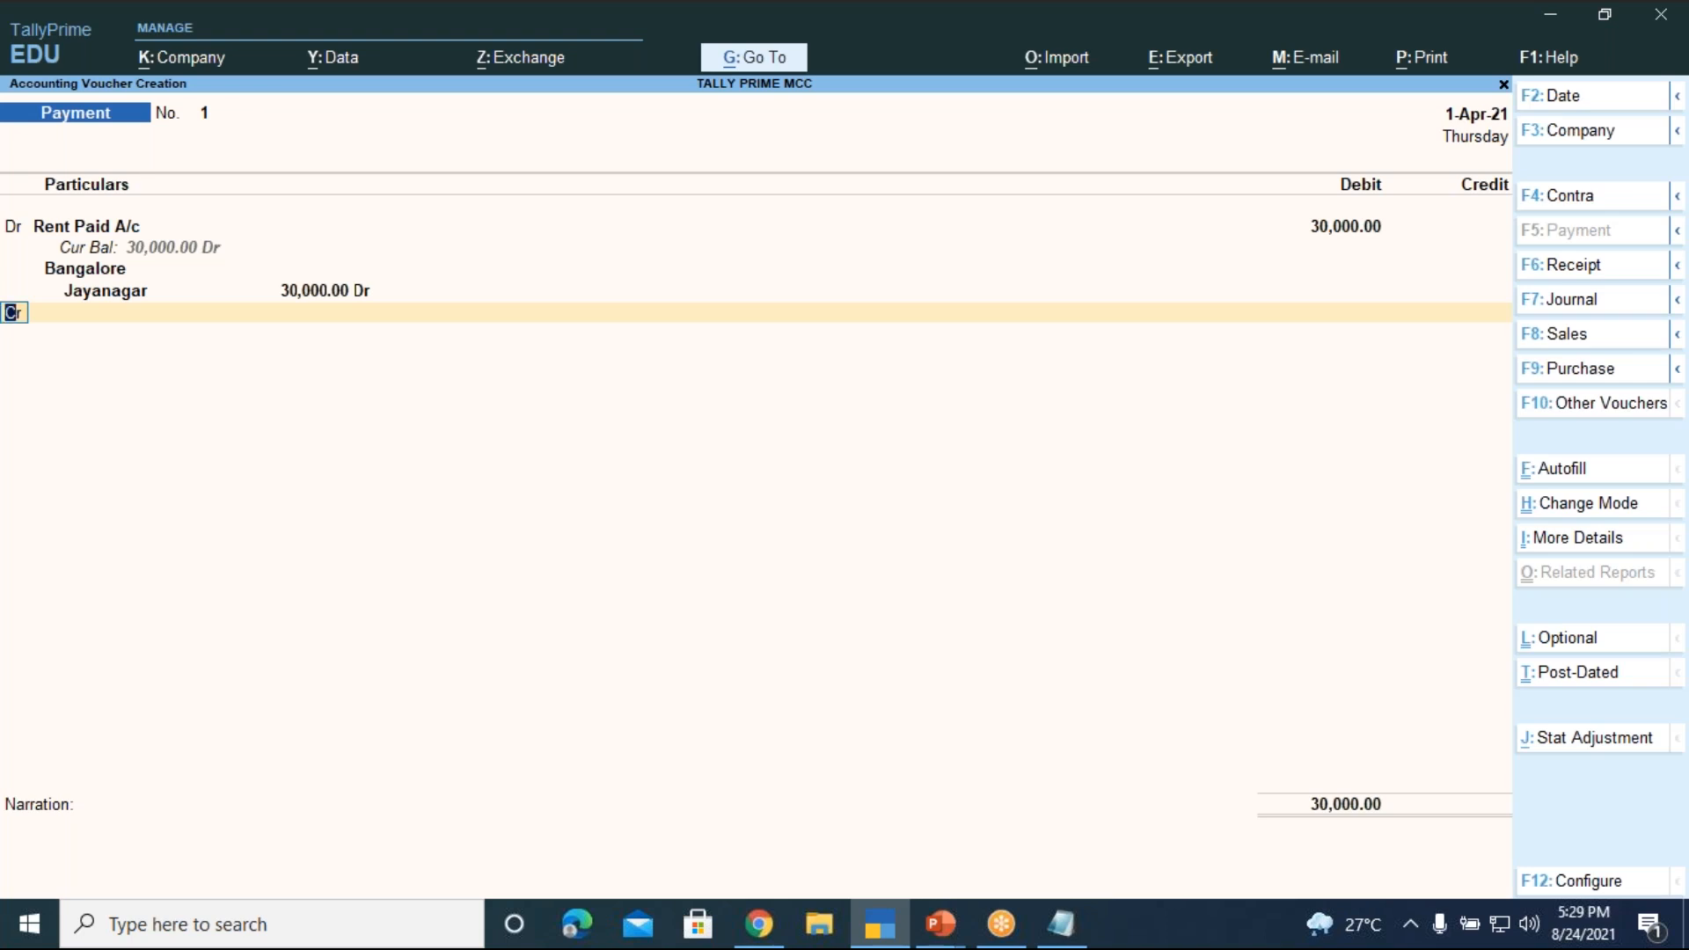
- Add a second debit line to the payment voucher and start a new ledger for it named Commission Paid A/c, without an alias
type("d")
key("Return")
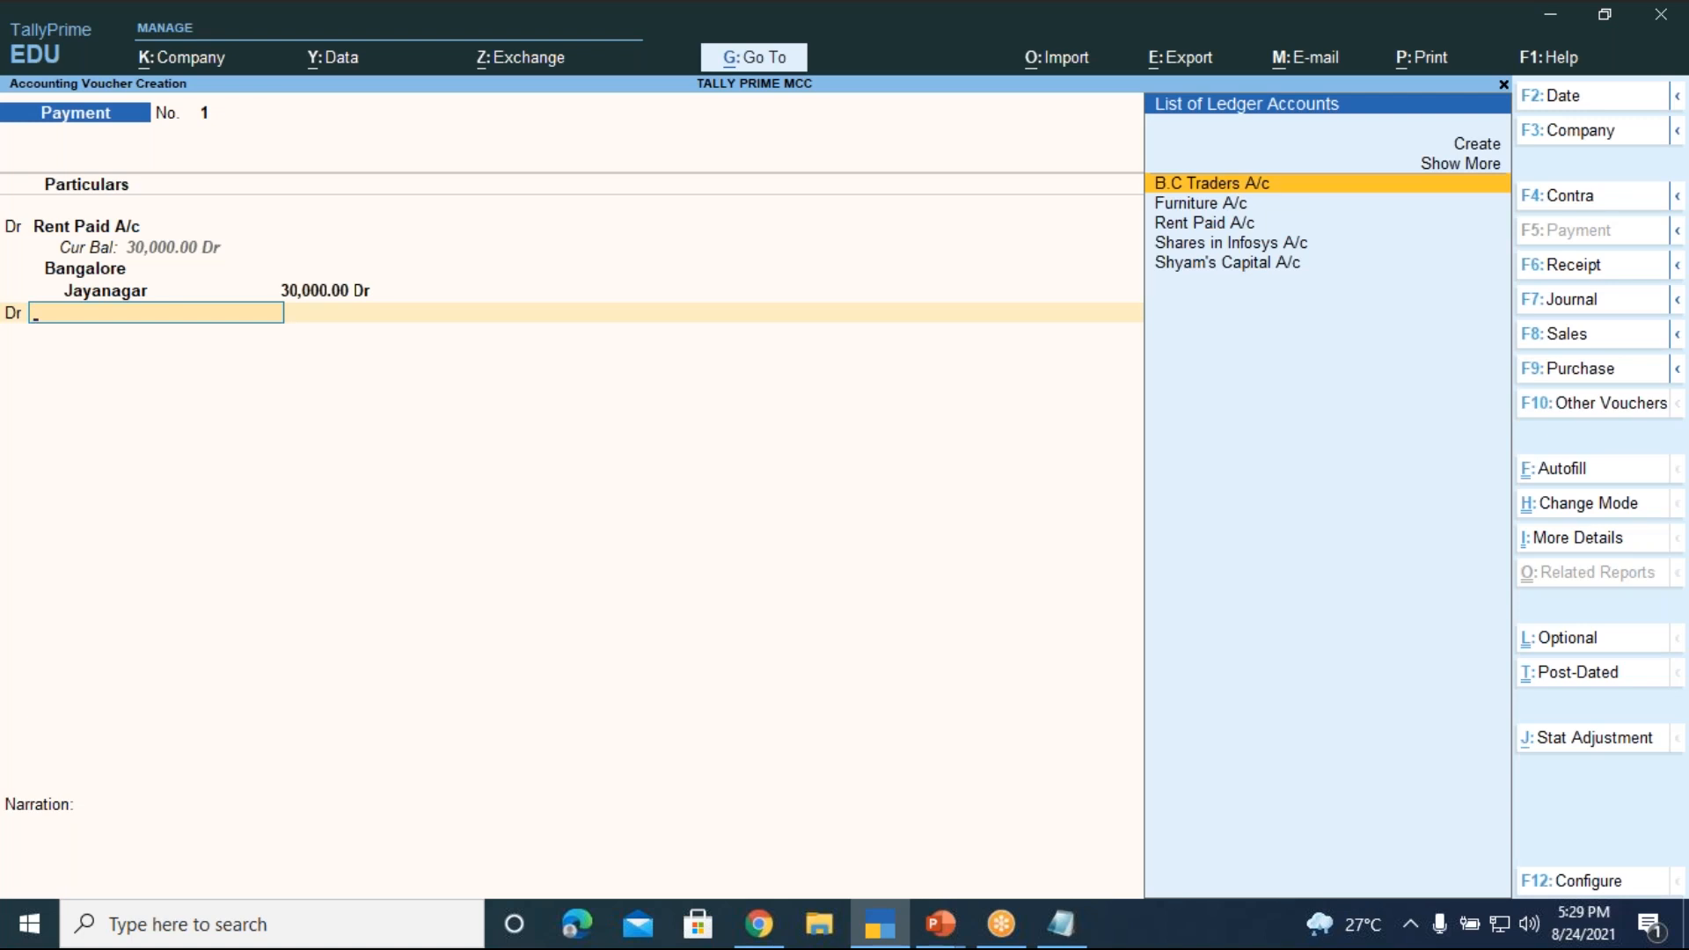
key("Up")
key("Up")
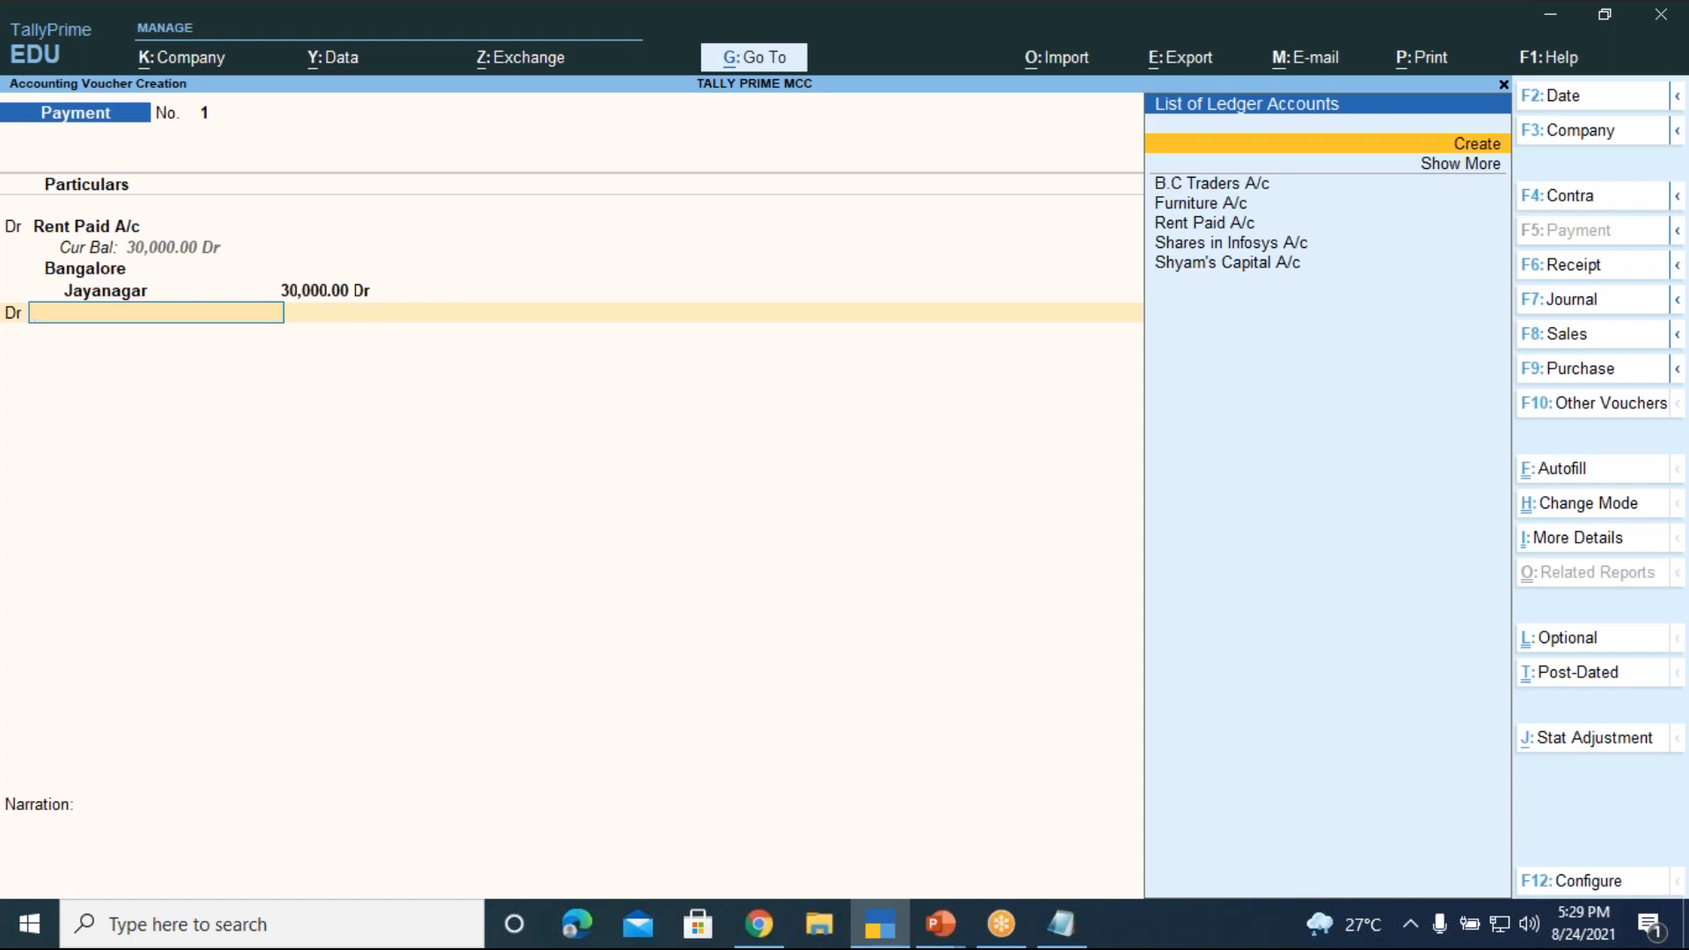
key("alt+c")
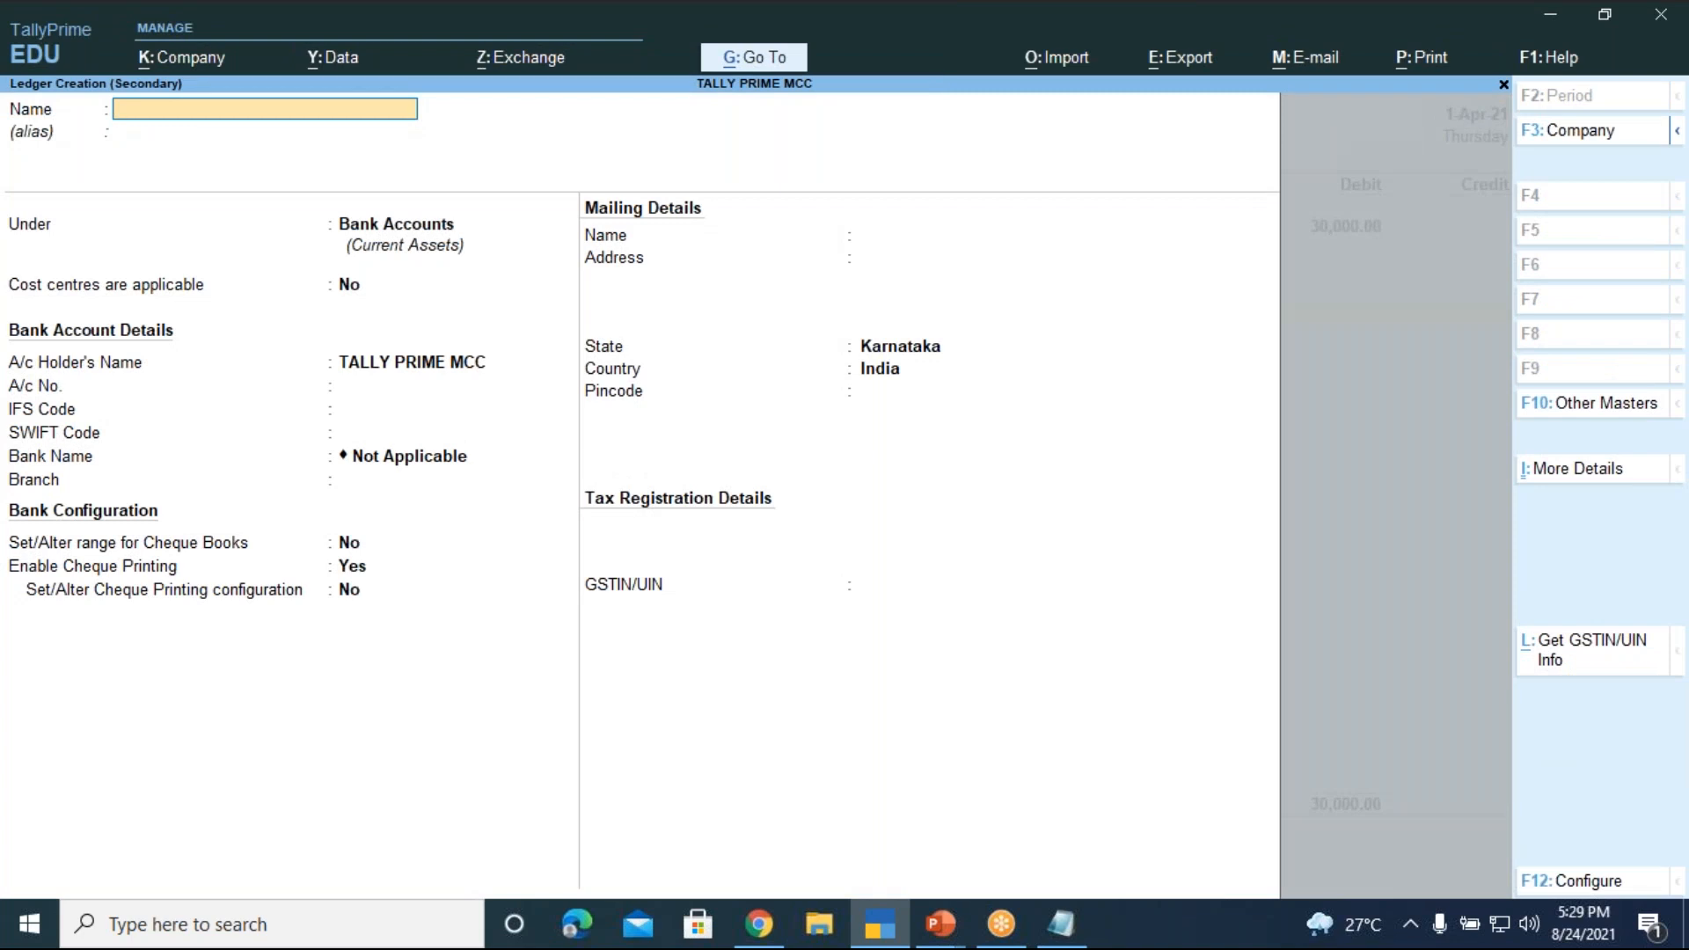
type("Commission Paid A/c")
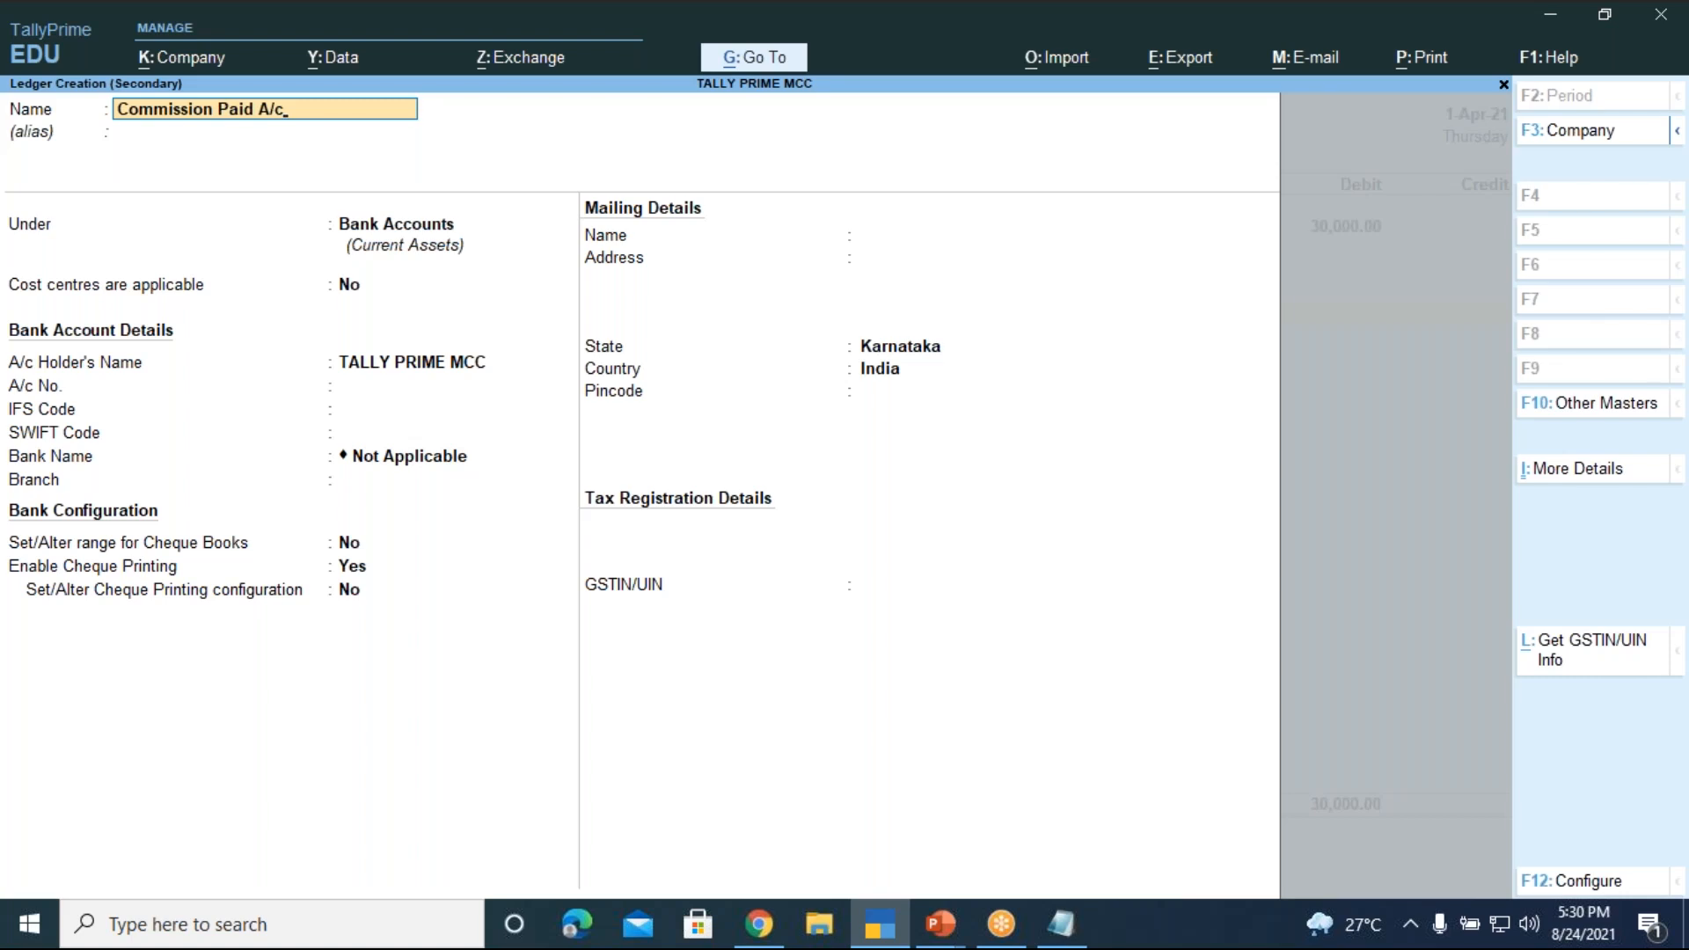
key("Return")
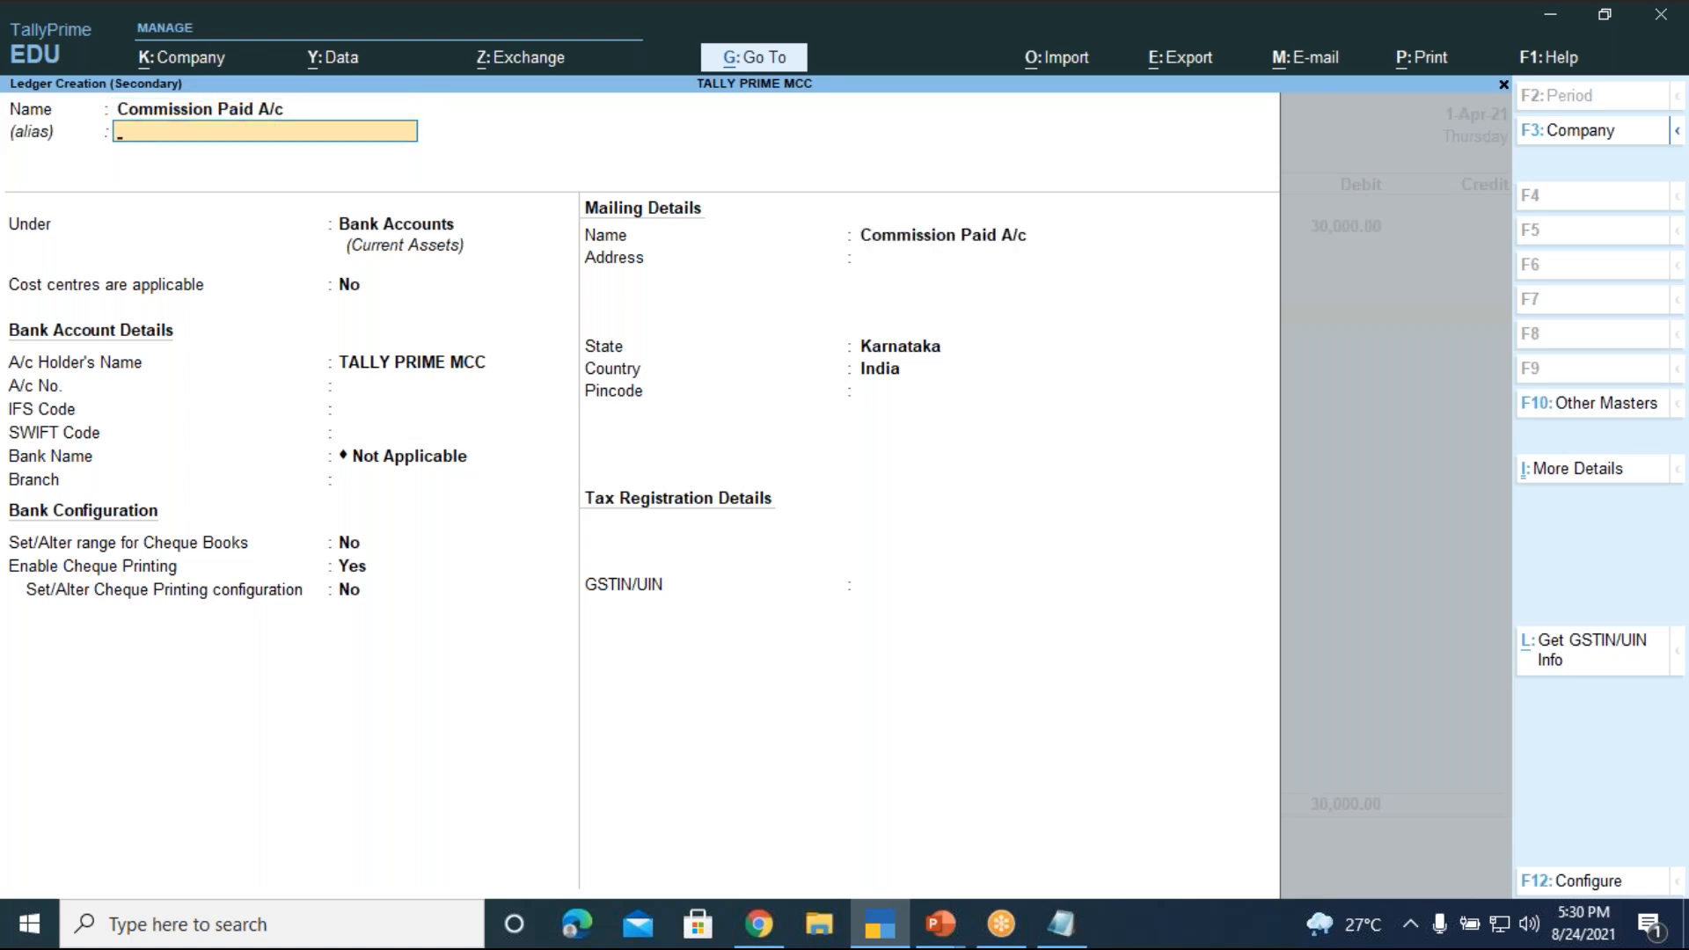
key("Return")
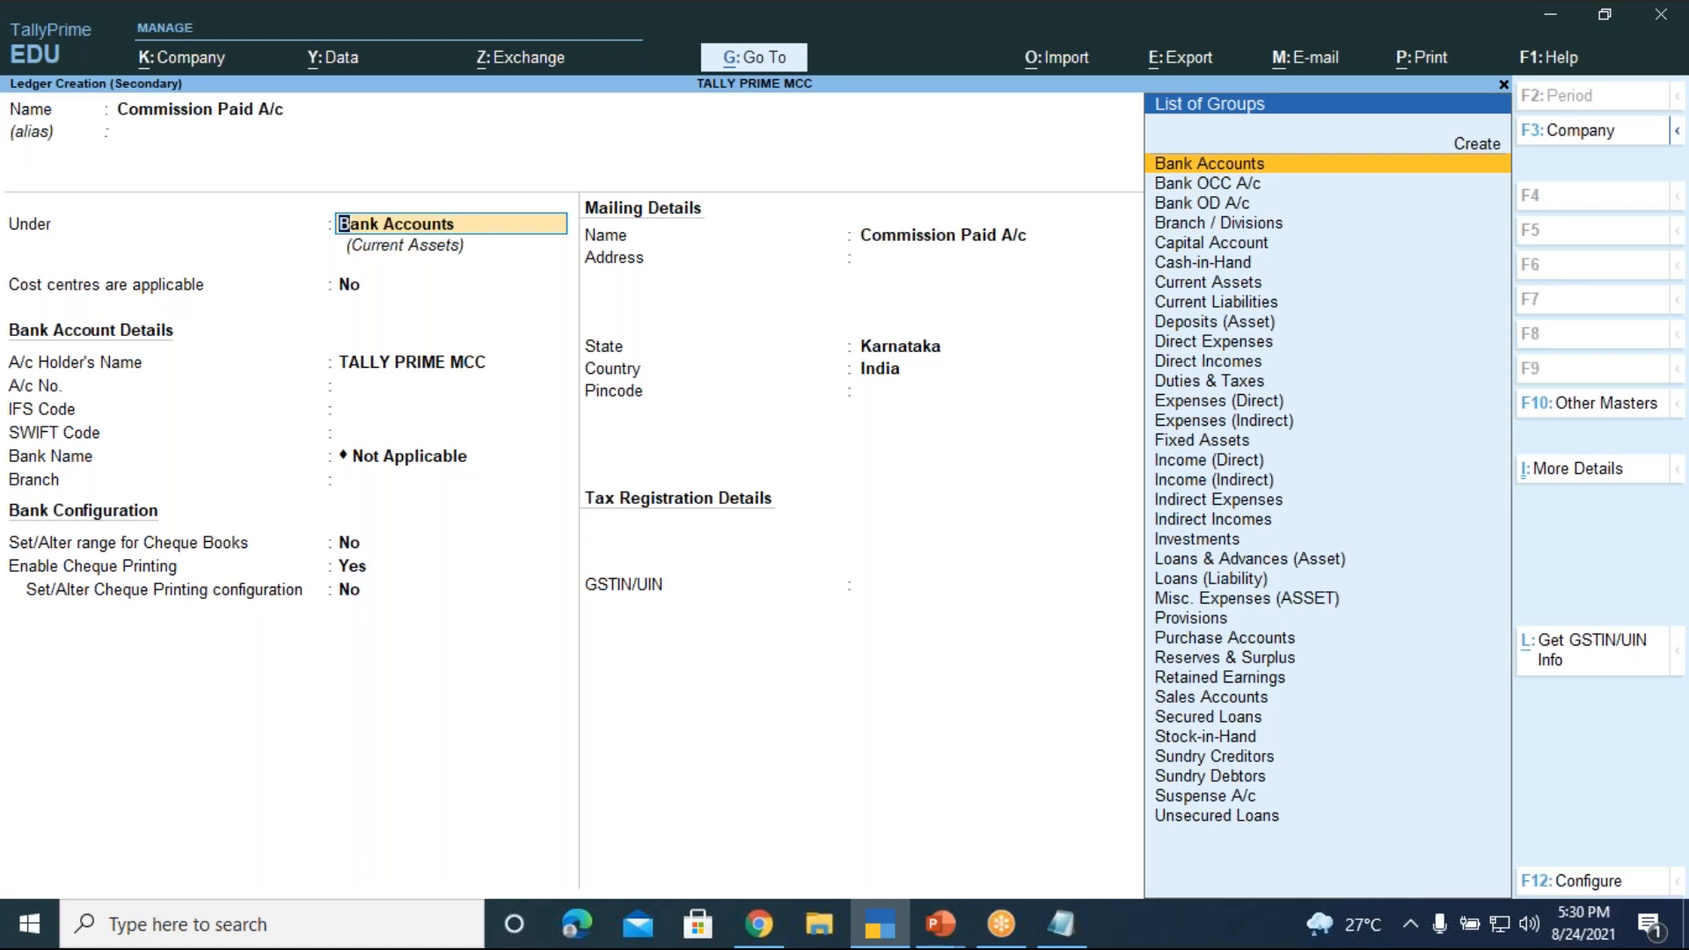
- Place the Commission Paid A/c ledger under Indirect Expenses with the type of ledger Not Applicable
key("BackSpace")
type("In")
key("Down")
key("Down")
key("Down")
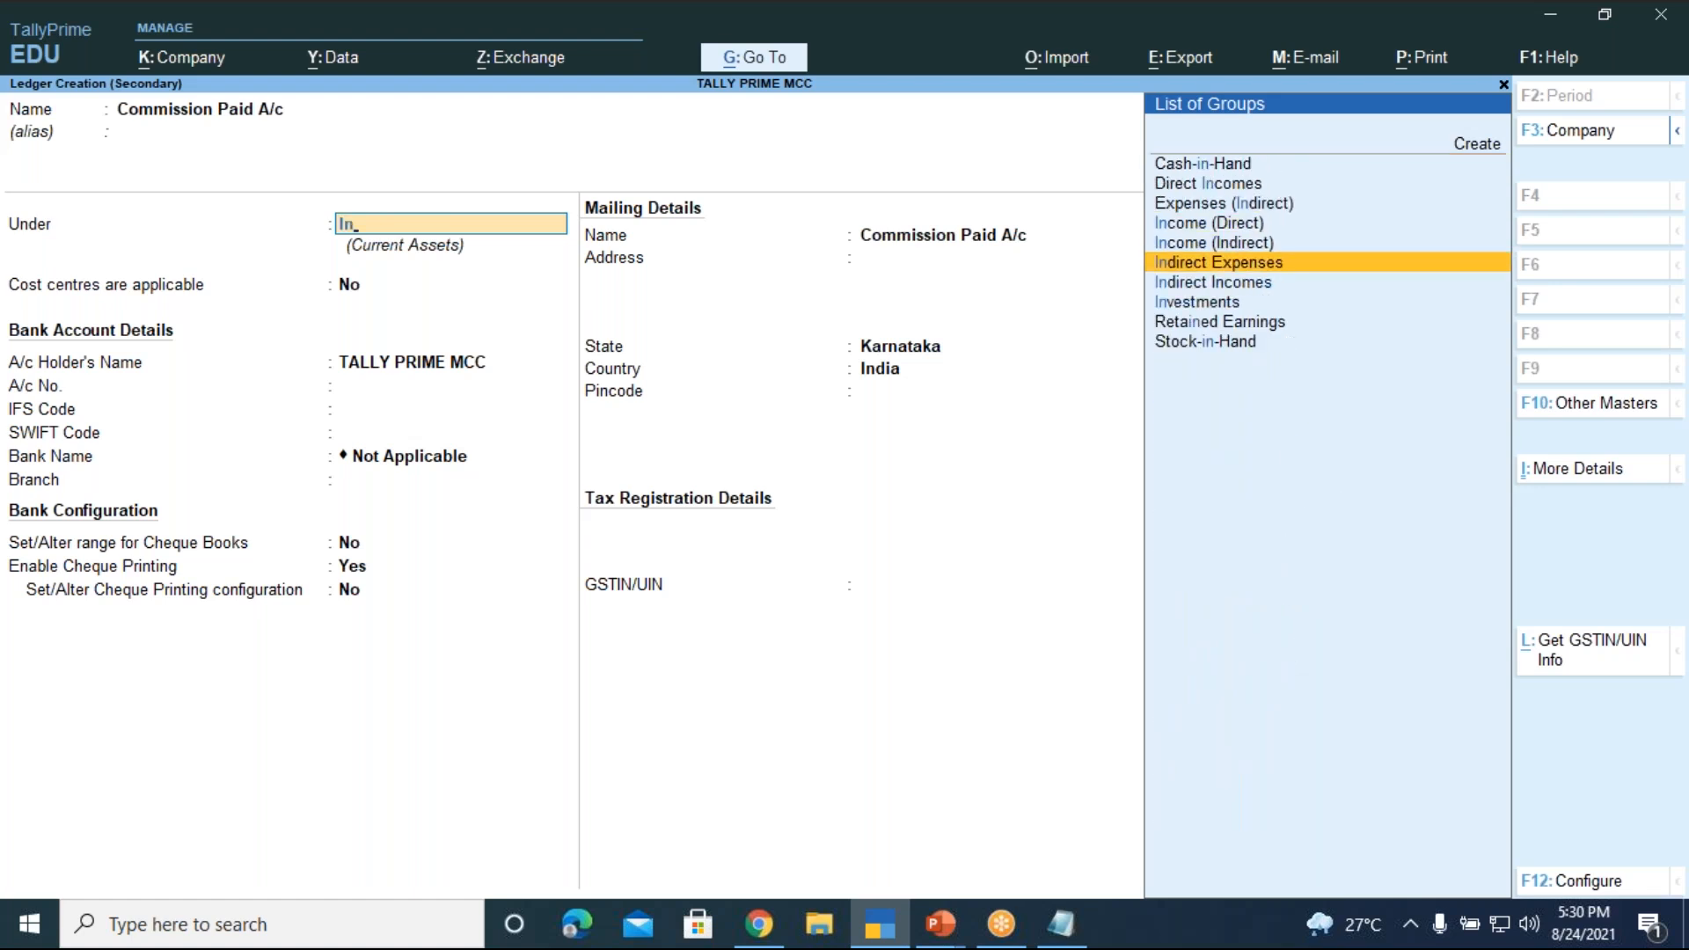
key("Return")
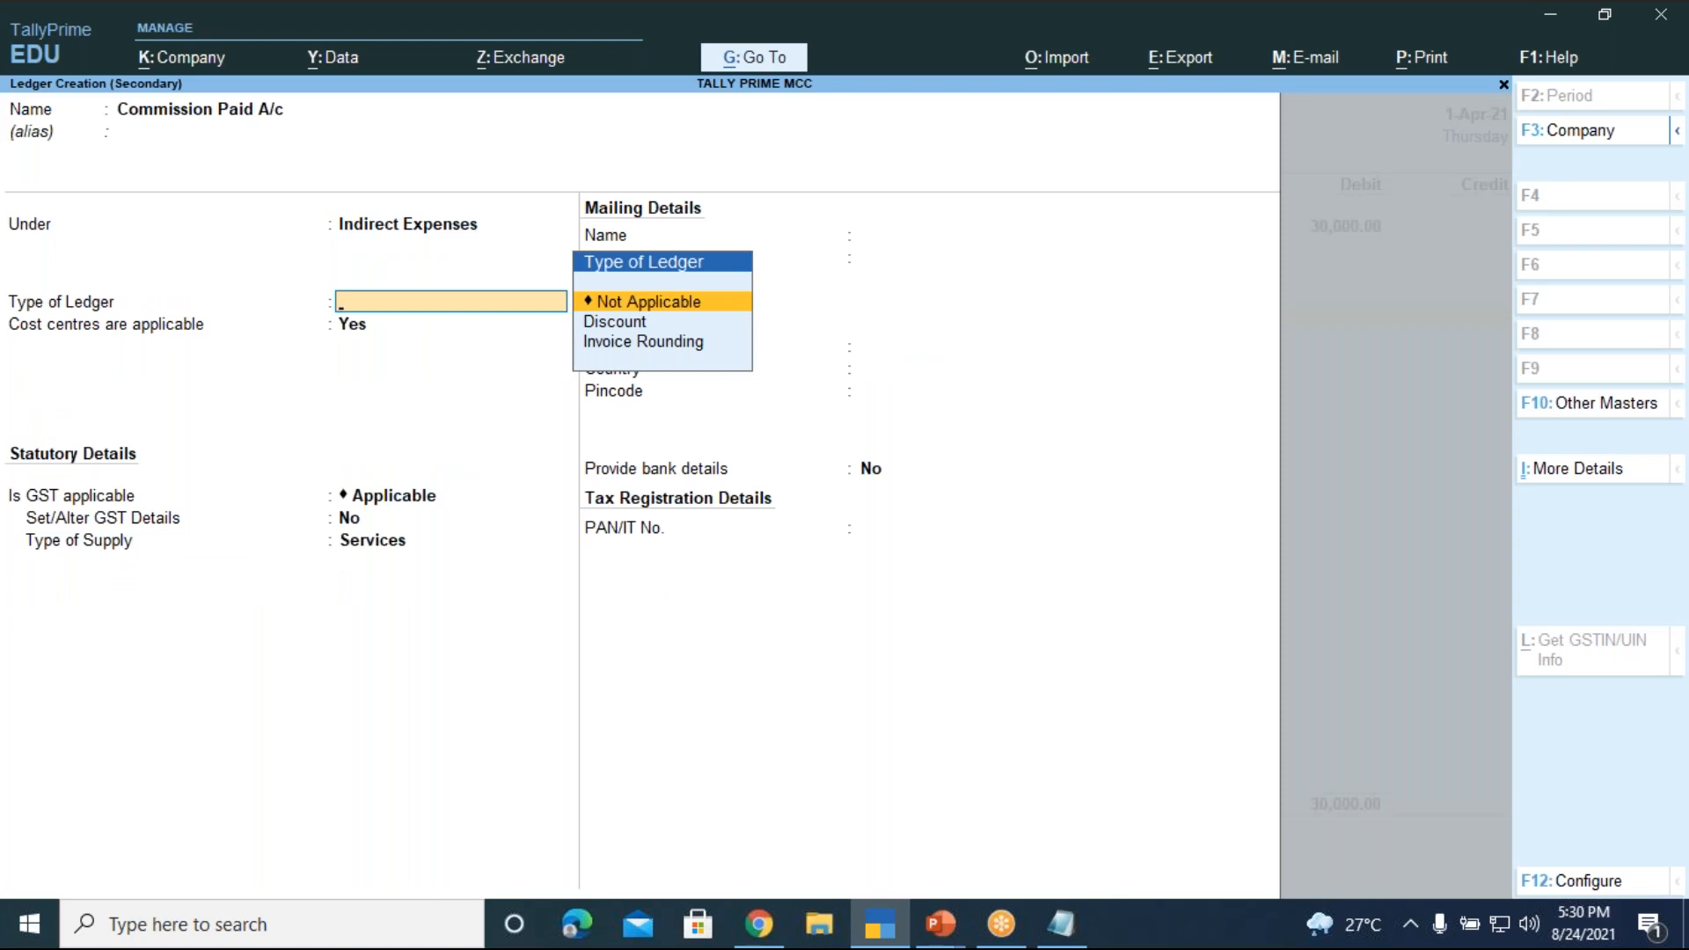
key("Return")
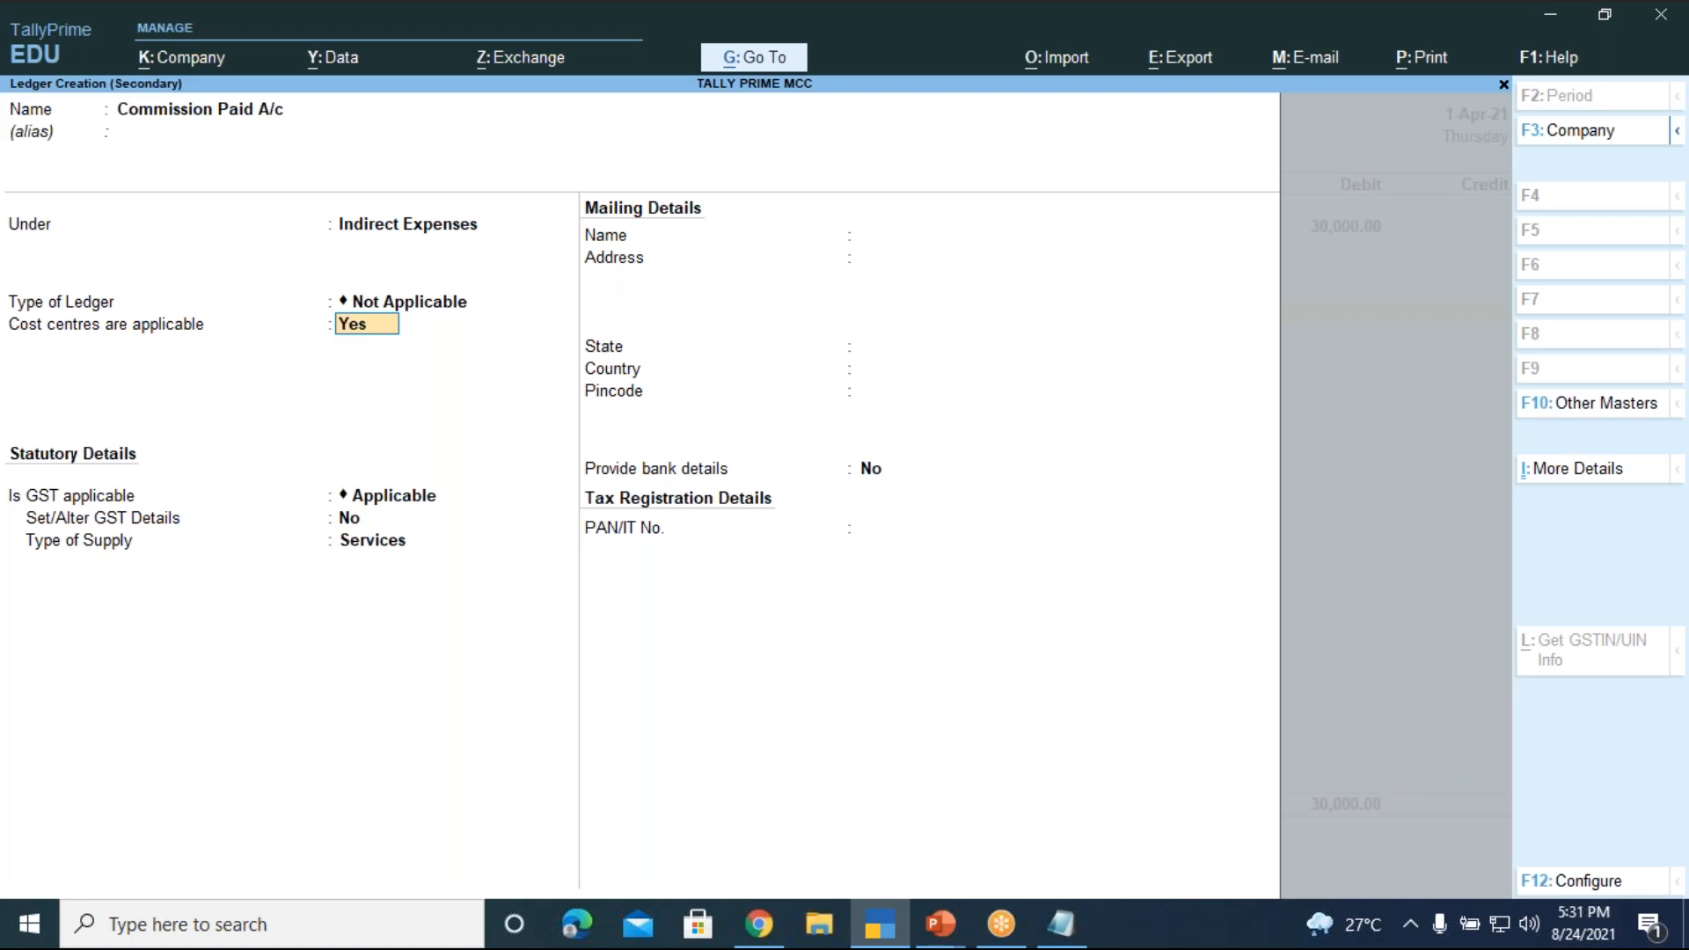
- Review the ledger creation configuration, examining the Apply Cost Centres for Ledgers option and the remaining party, bank, tax and GST settings
key("F12")
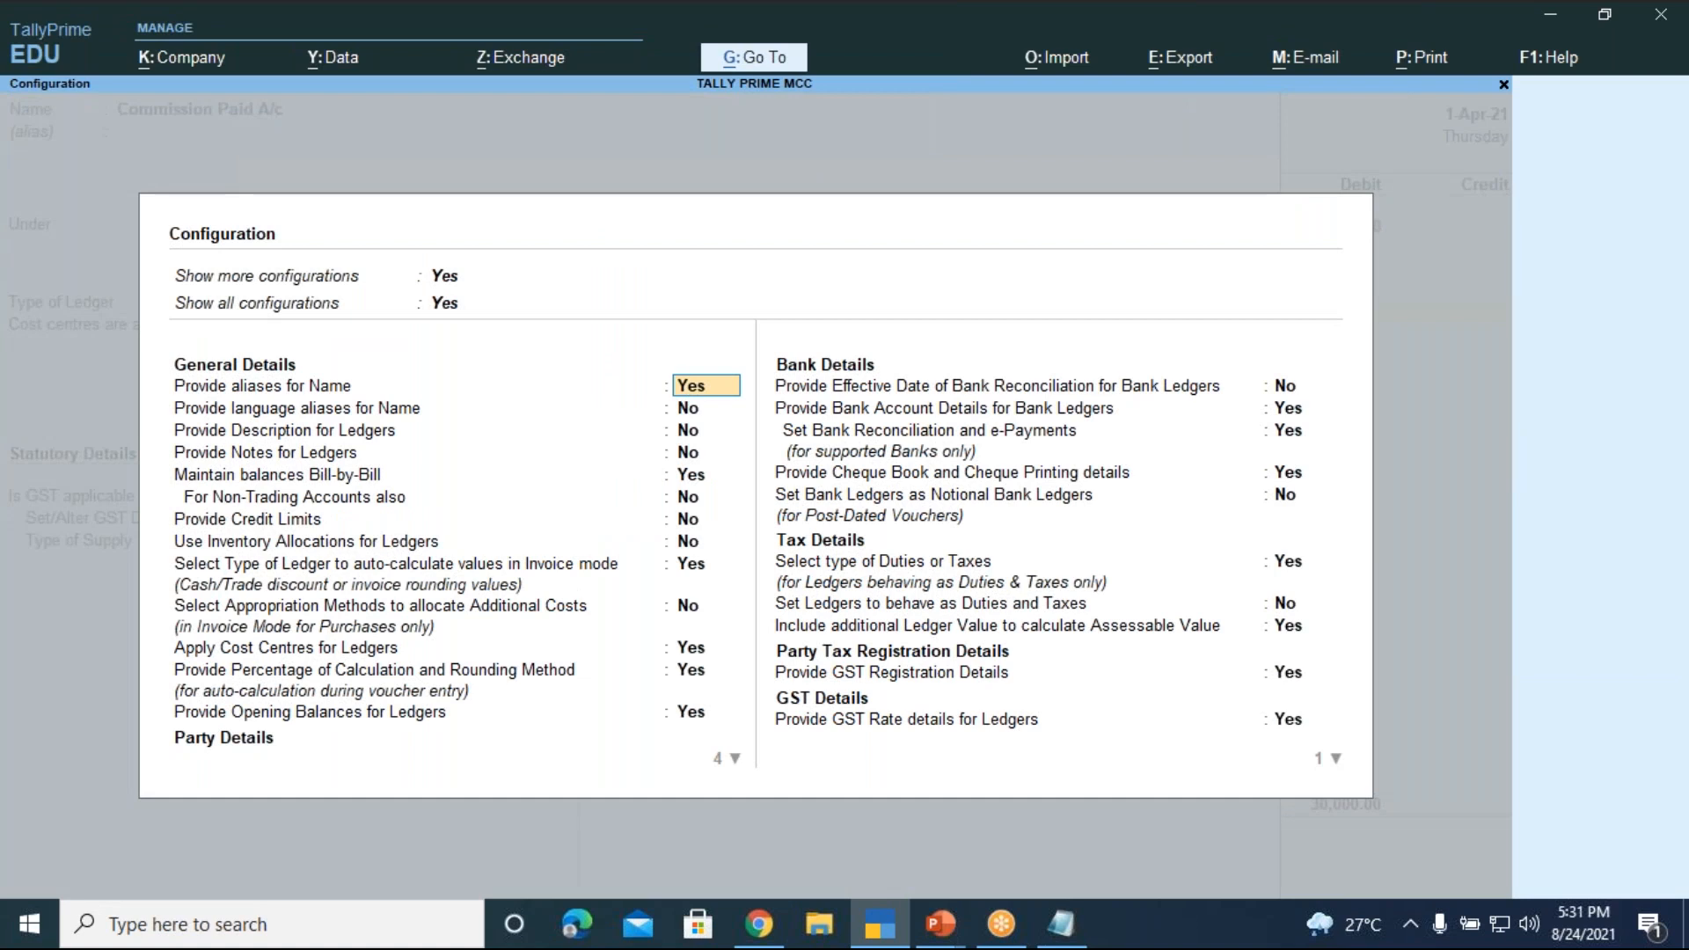
key("Return")
key("Down")
key("Down")
key("Down")
key("Down")
key("Down")
key("Down")
key("Down")
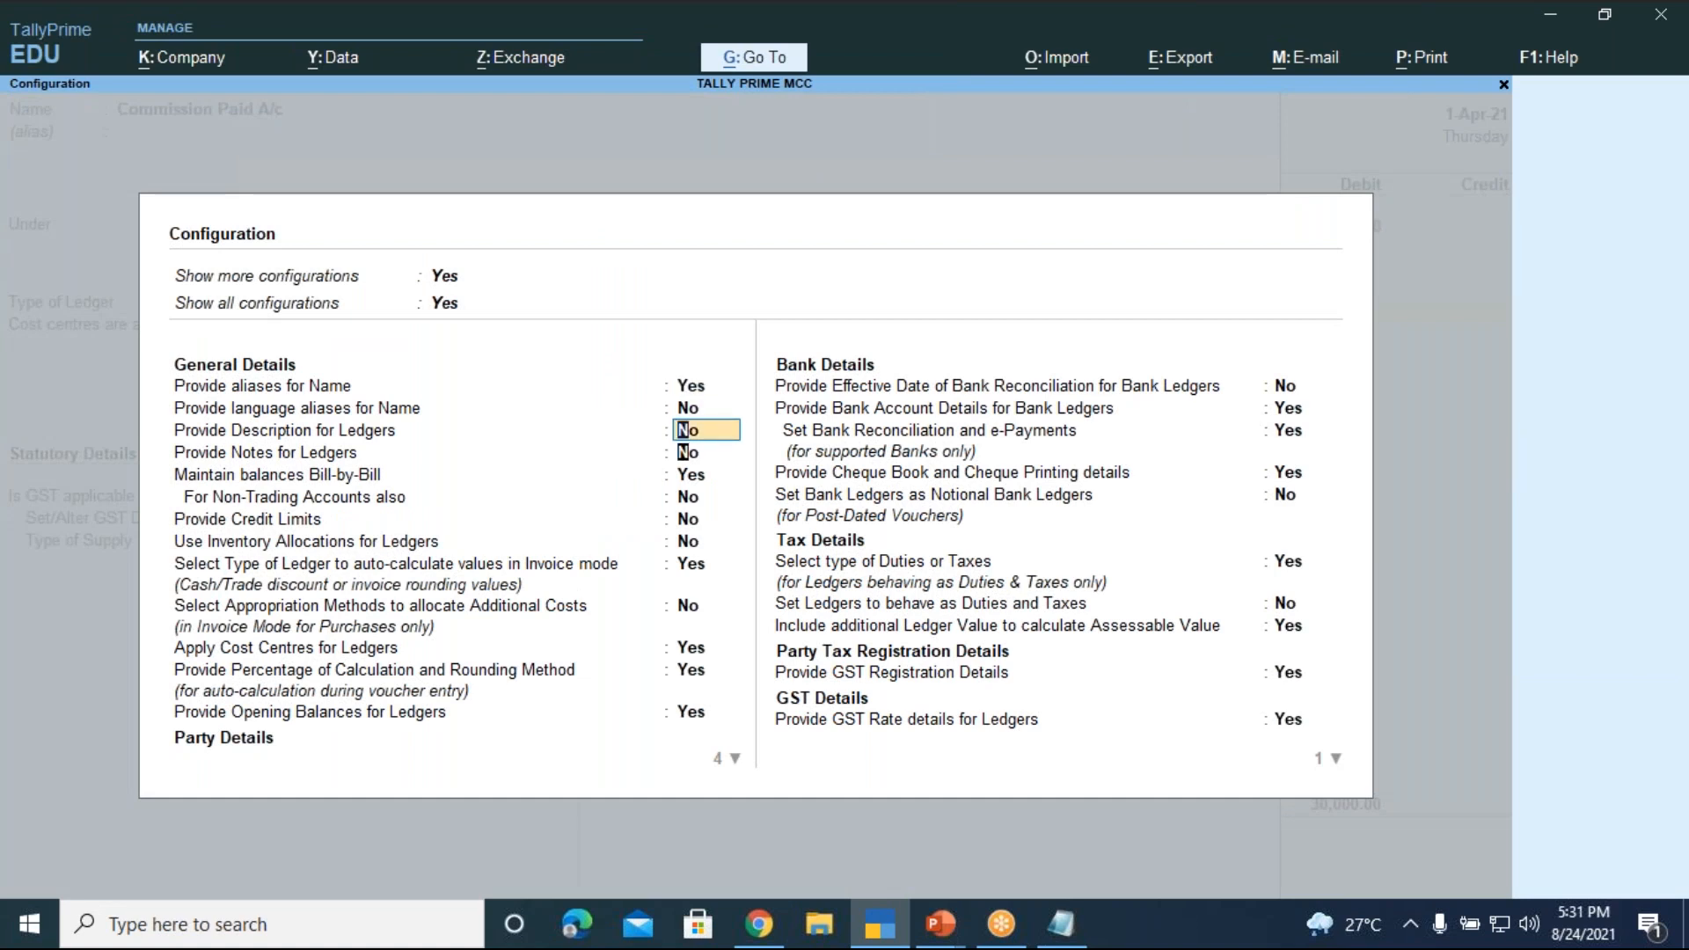
key("Down")
key("Down")
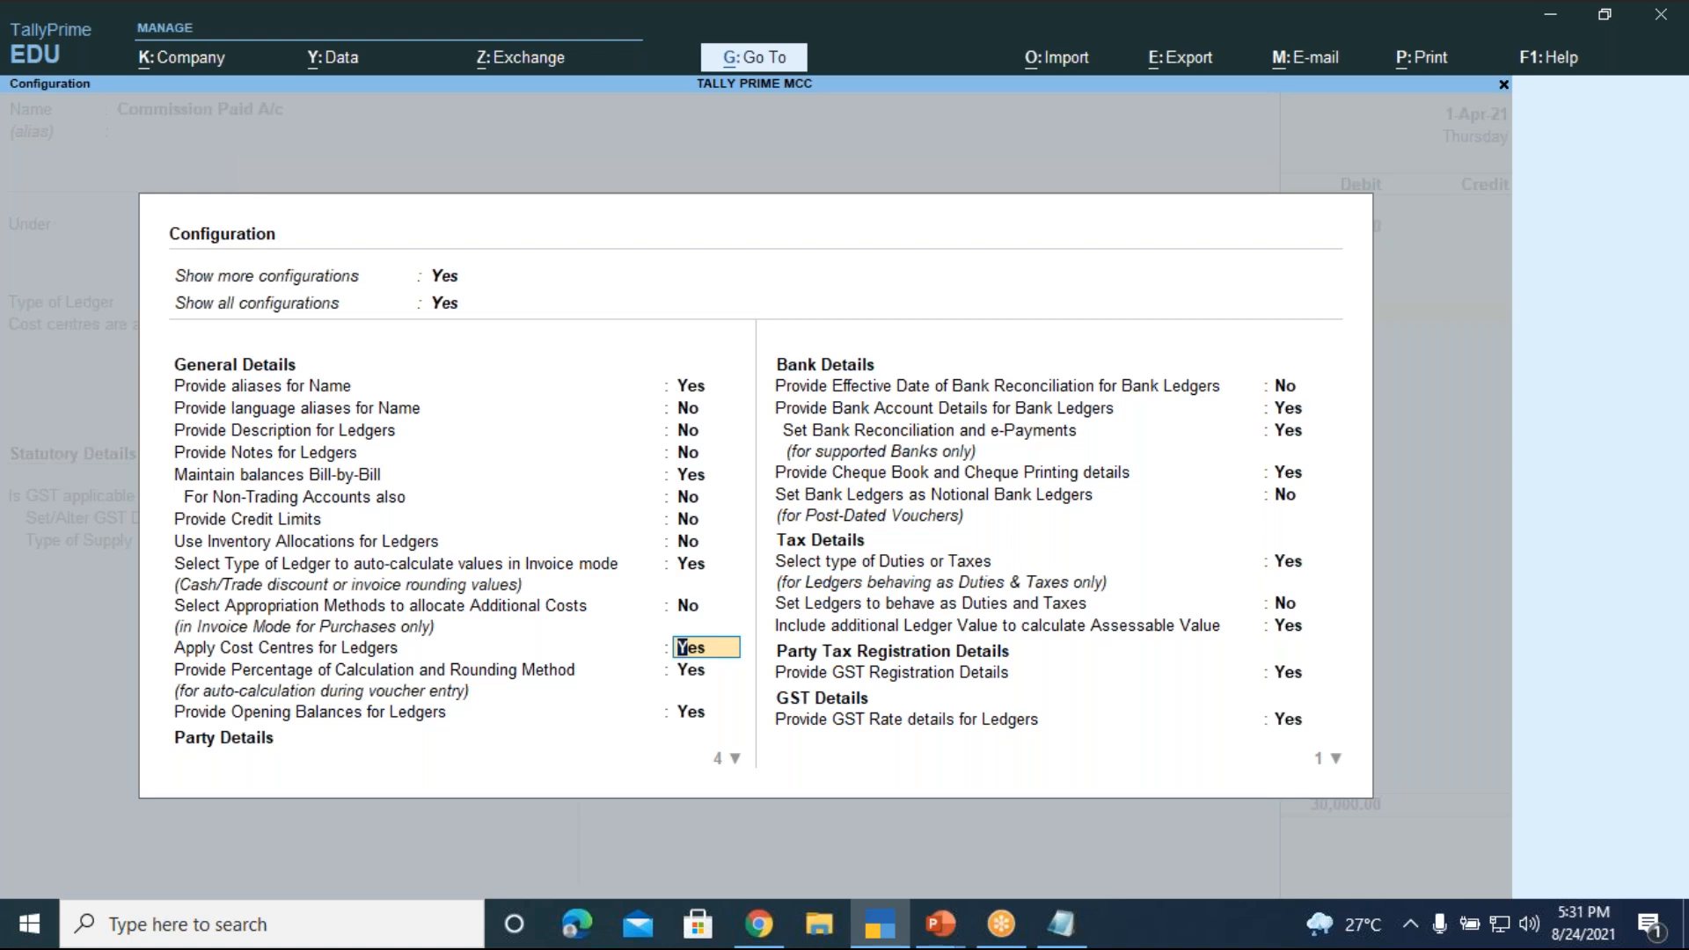
key("Return")
key("Return")
key("Return")
key("Return")
key("Return")
key("Return")
key("Return")
key("Return")
key("Return")
key("Return")
key("Return")
key("Return")
key("Return")
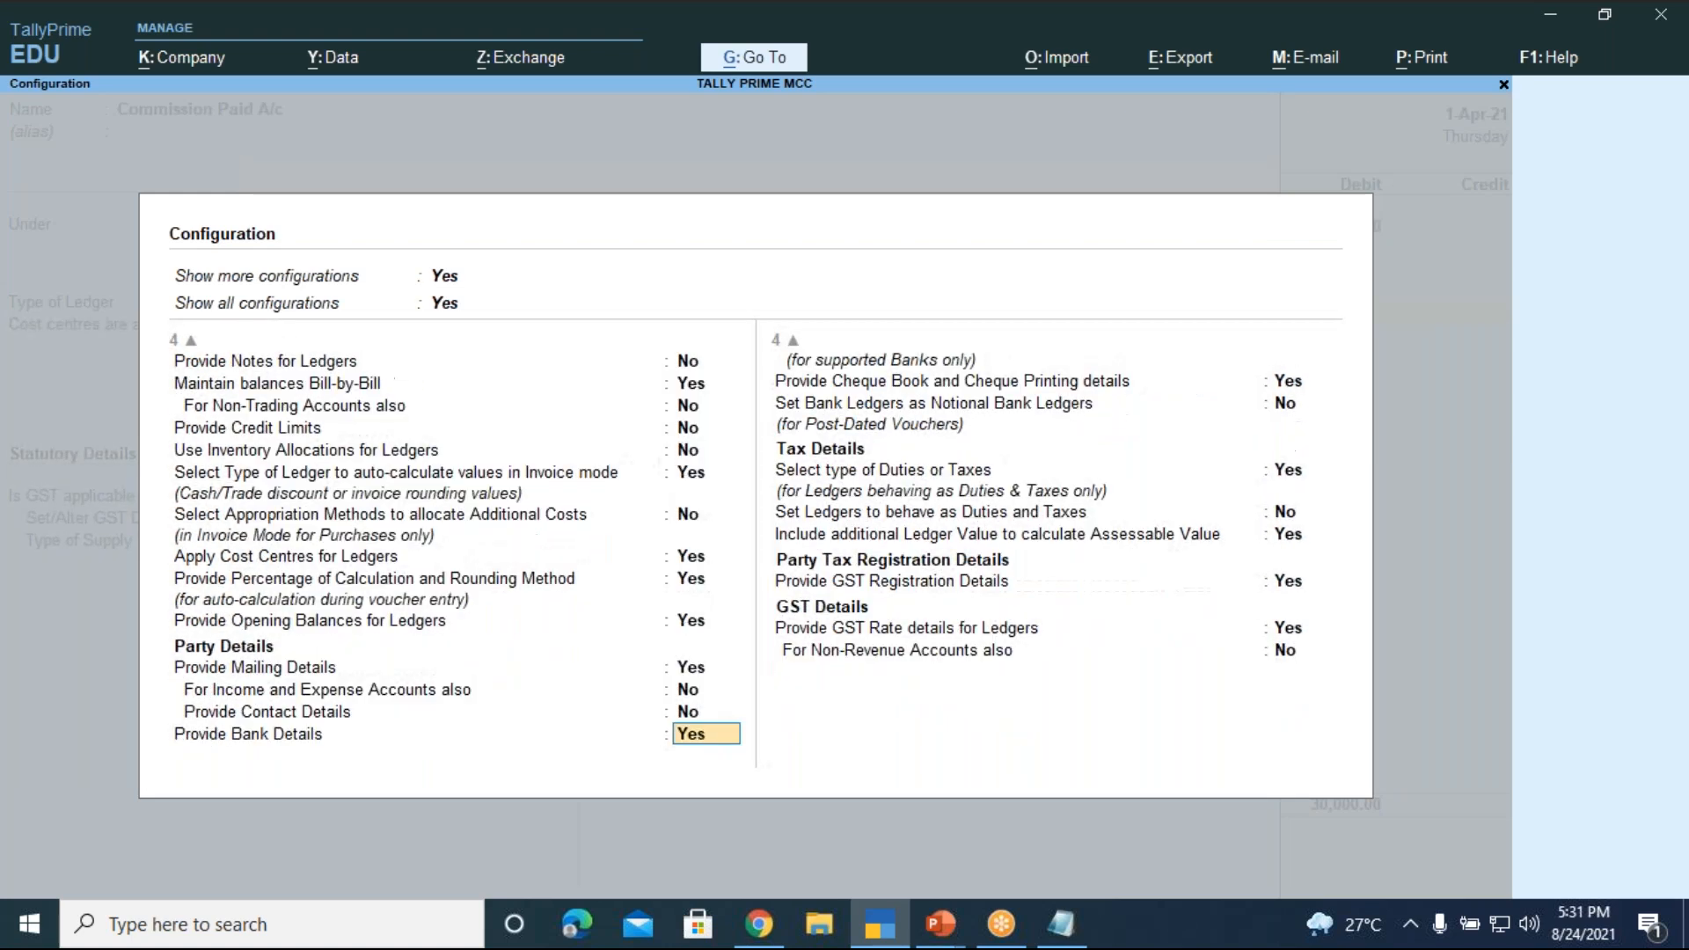
key("Return")
key("Return")
key("Return")
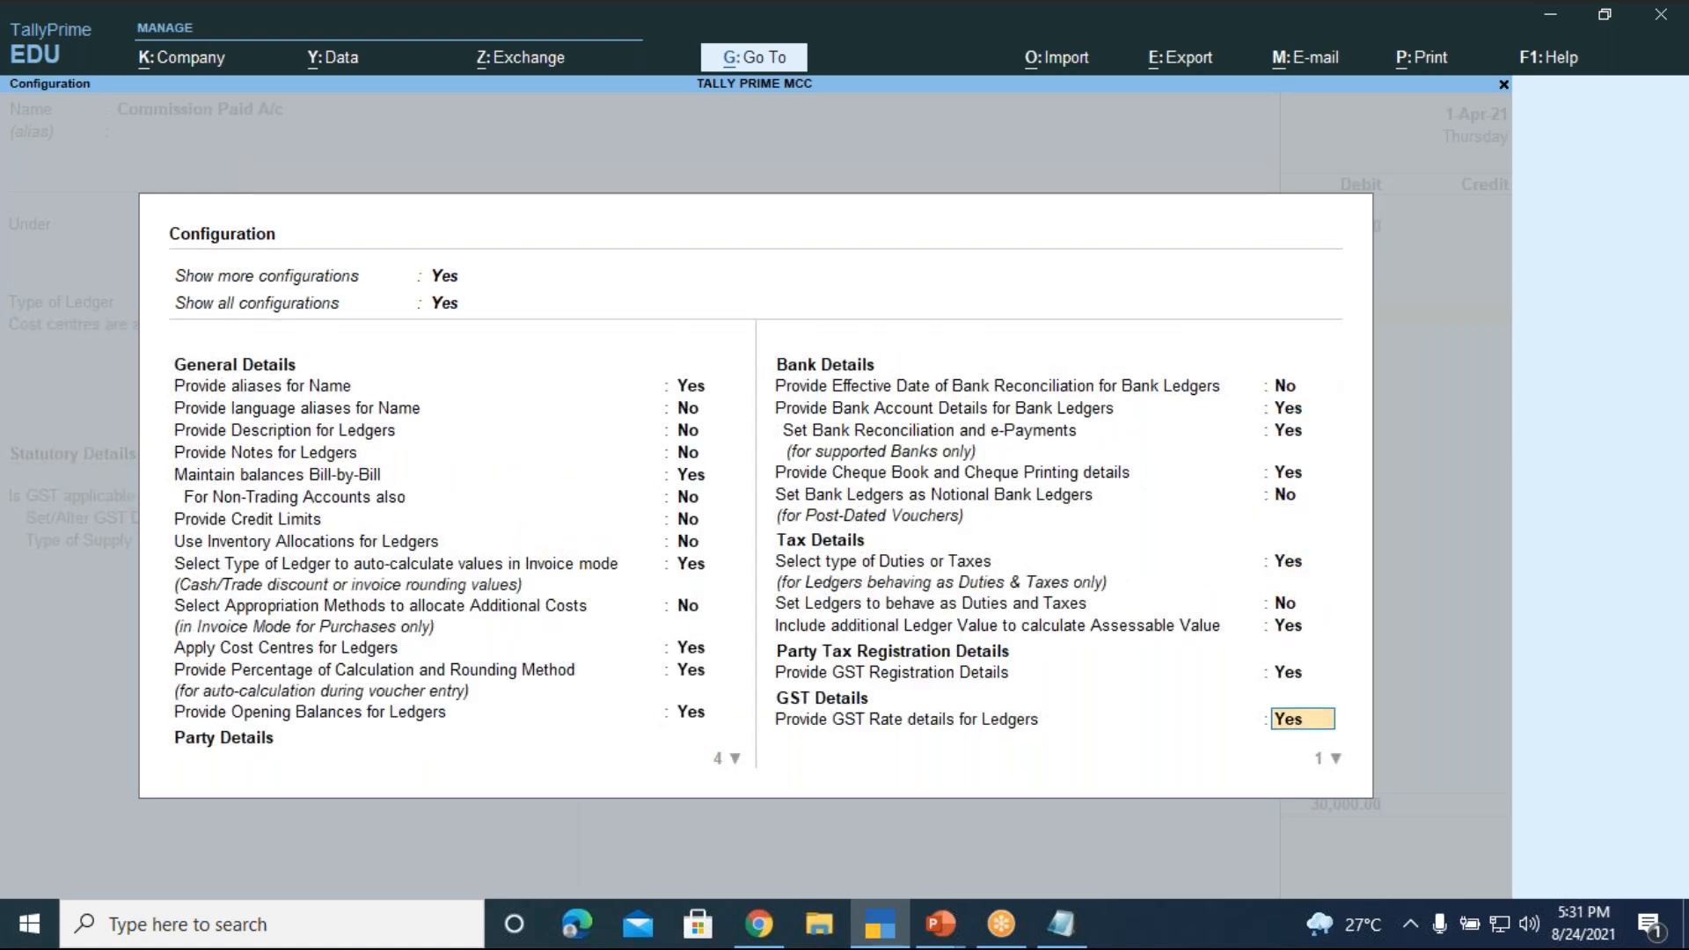
key("Return")
key("Return")
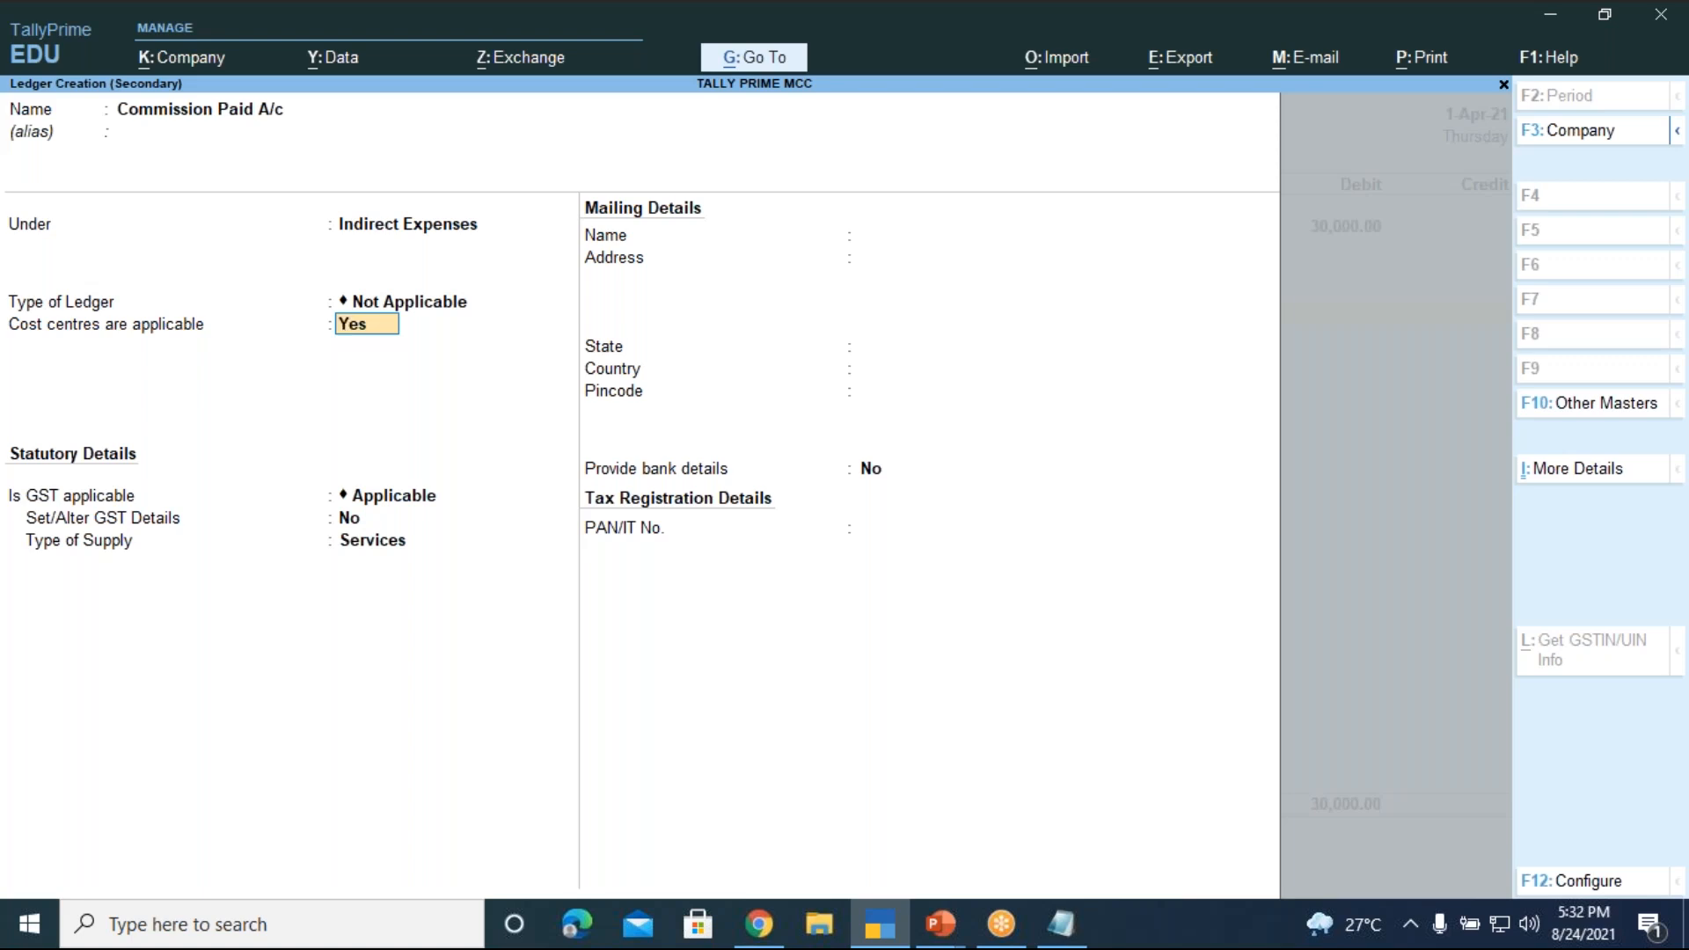
- Keep cost centres applicable for Commission Paid A/c, set GST applicability to Not Applicable, and save the ledger
key("Return")
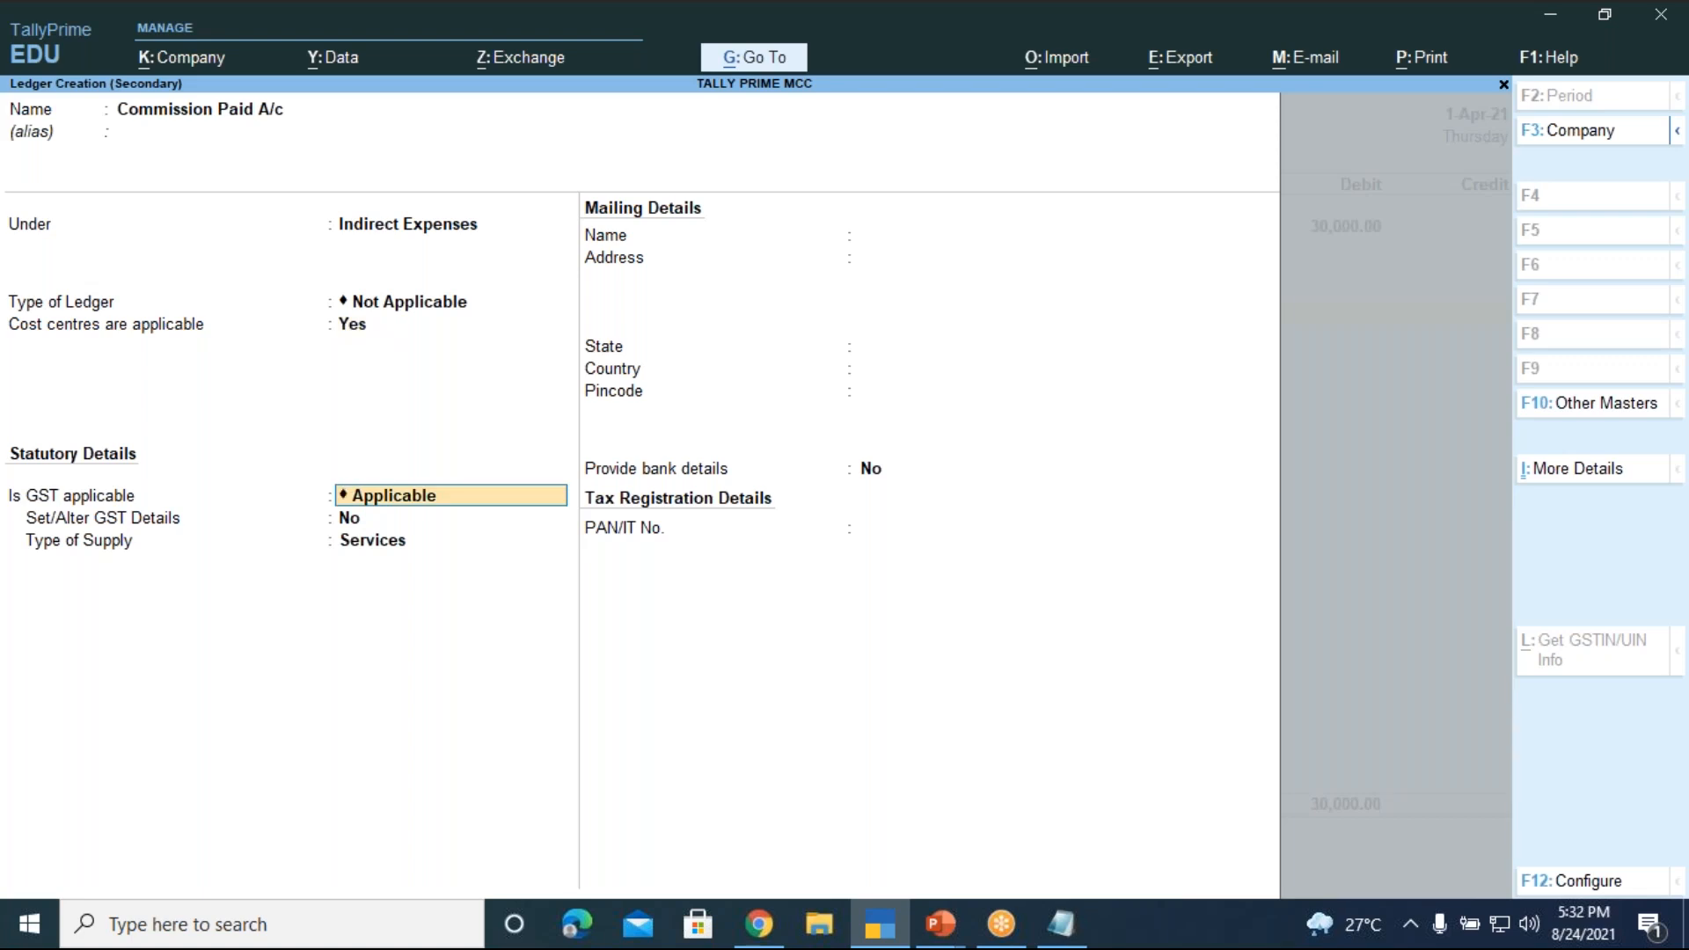
key("Return")
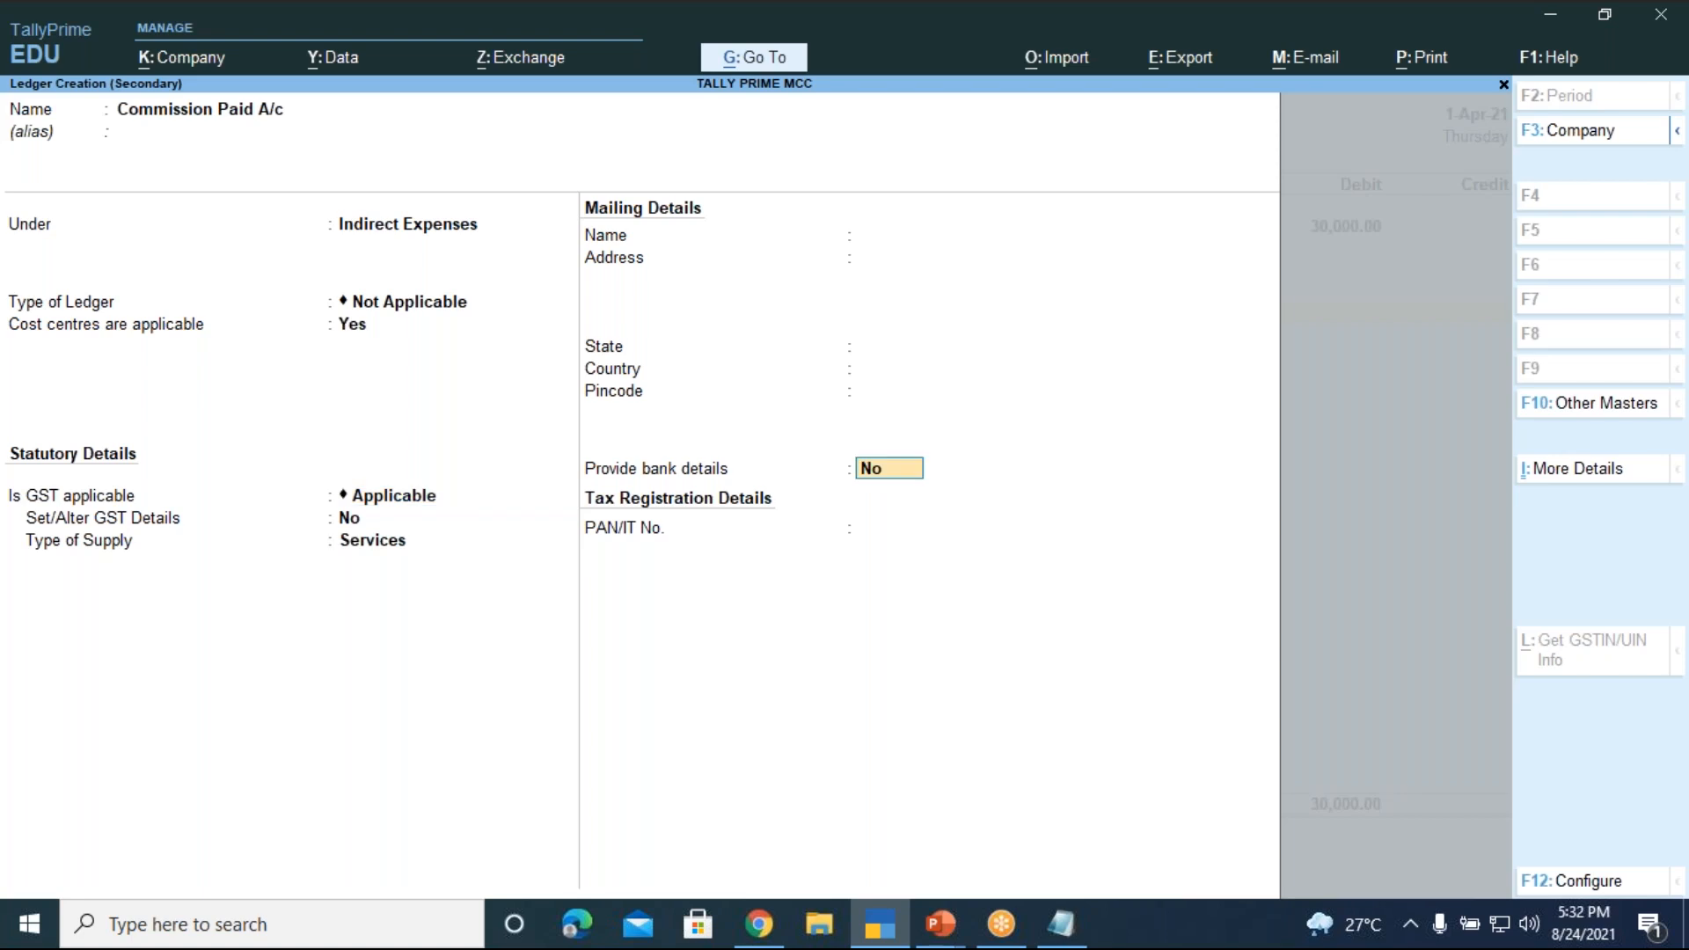
key("BackSpace")
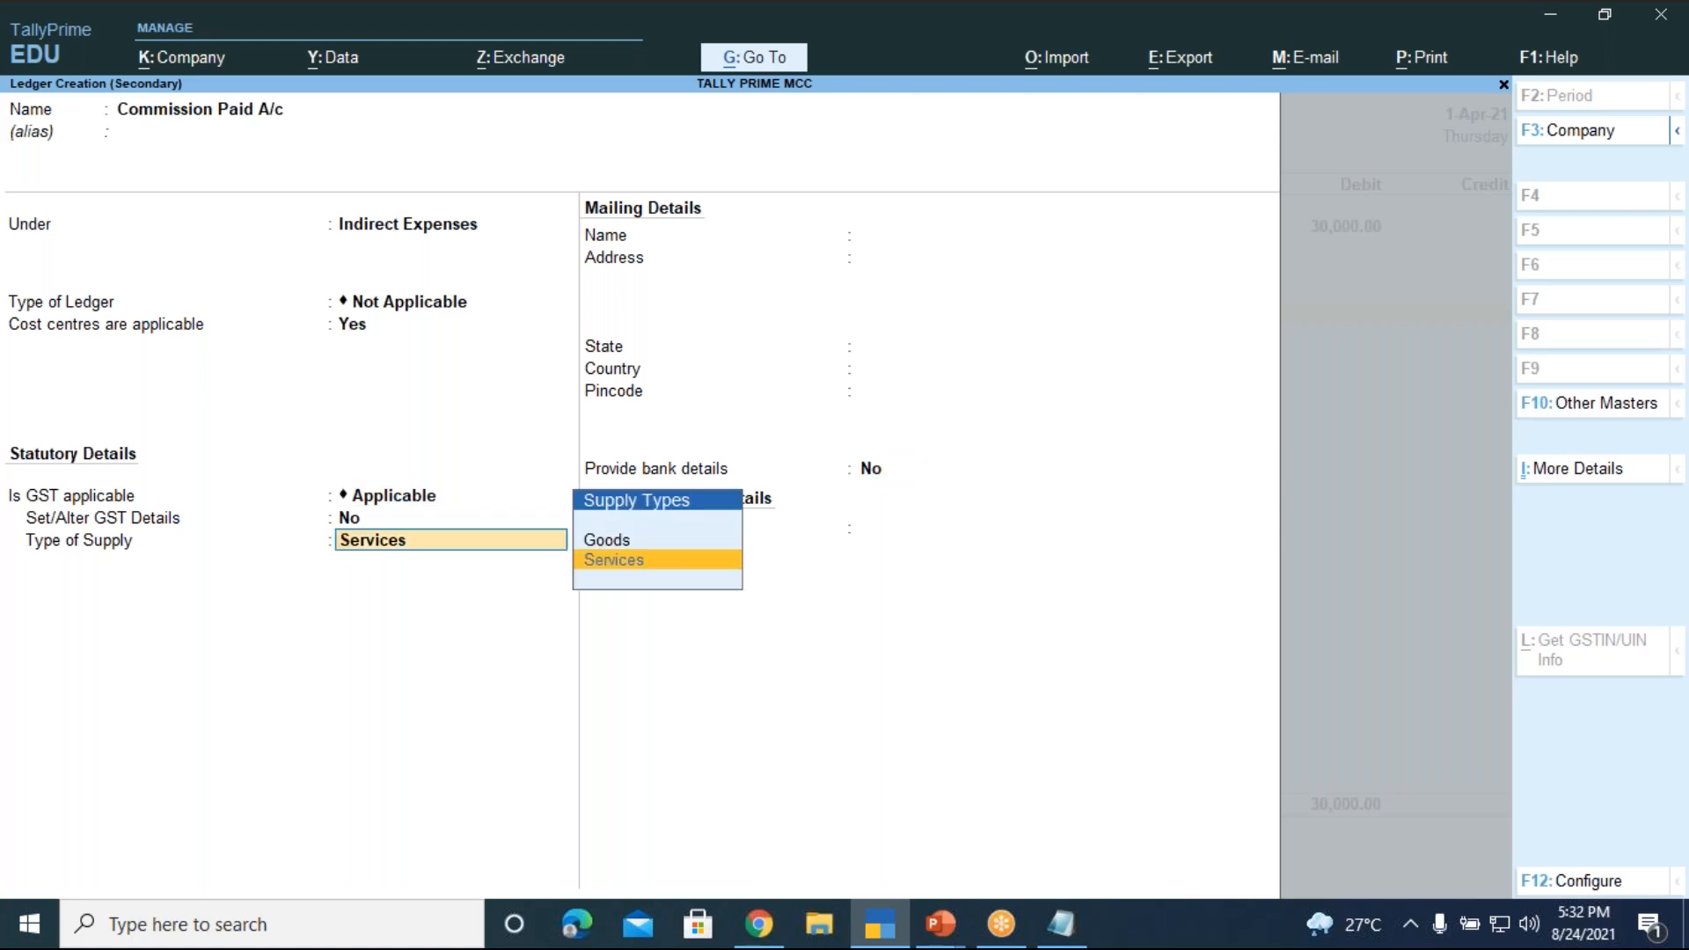
key("BackSpace")
key("BackSpace")
key("space")
key("Down")
key("Down")
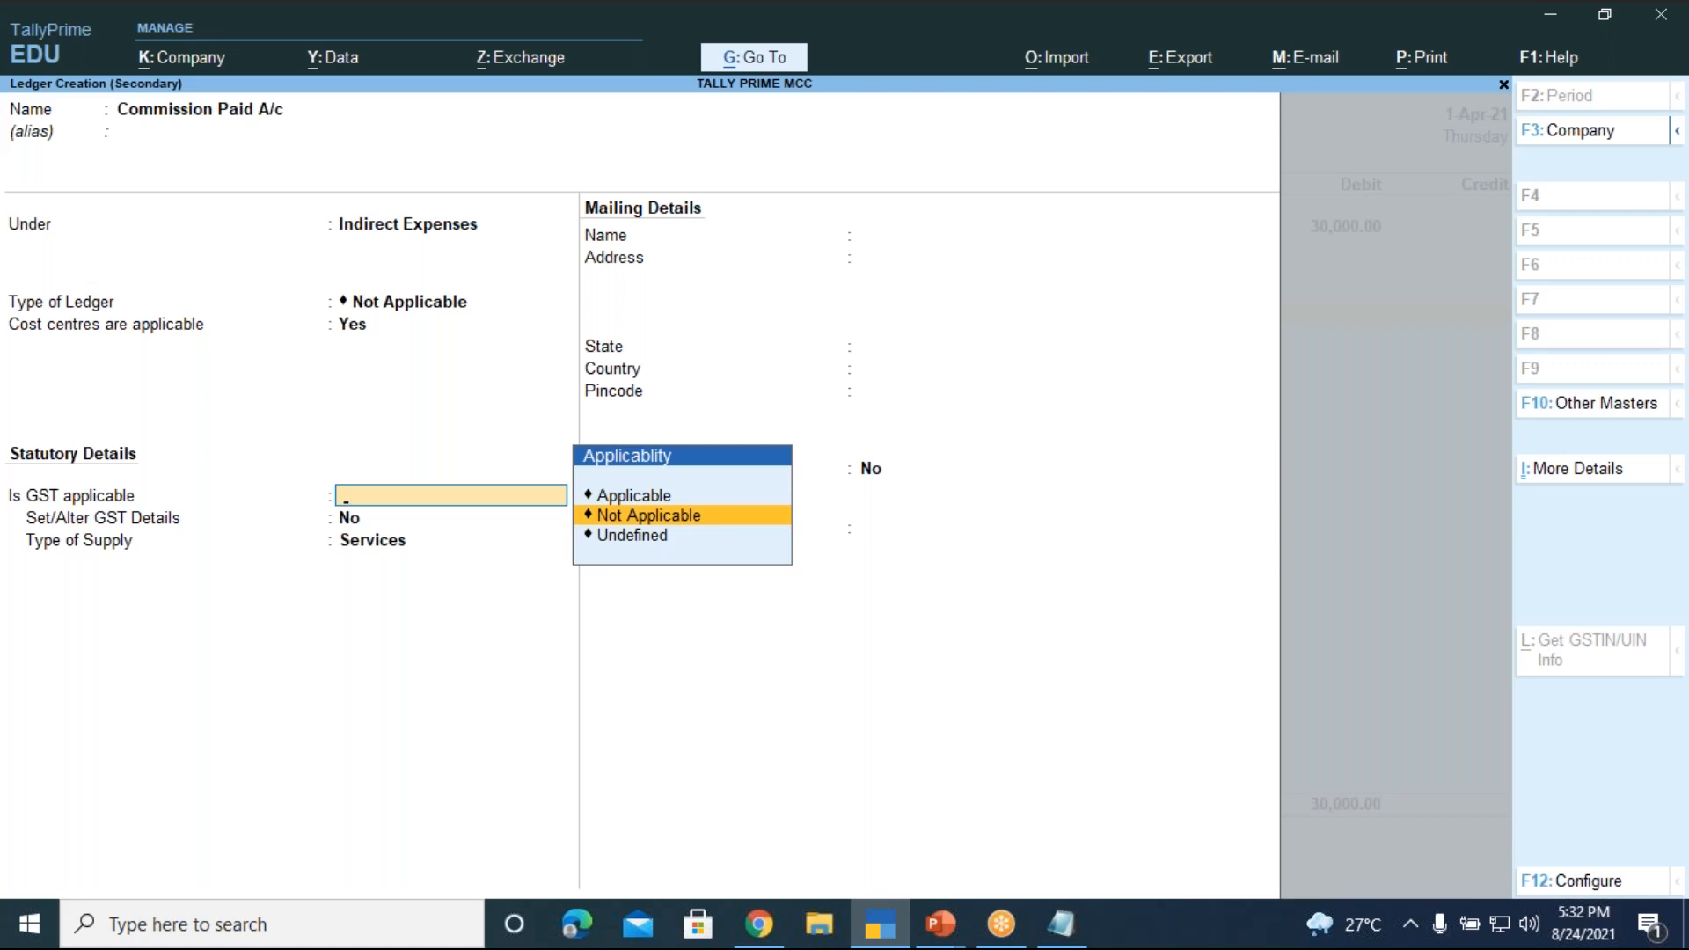
key("Return")
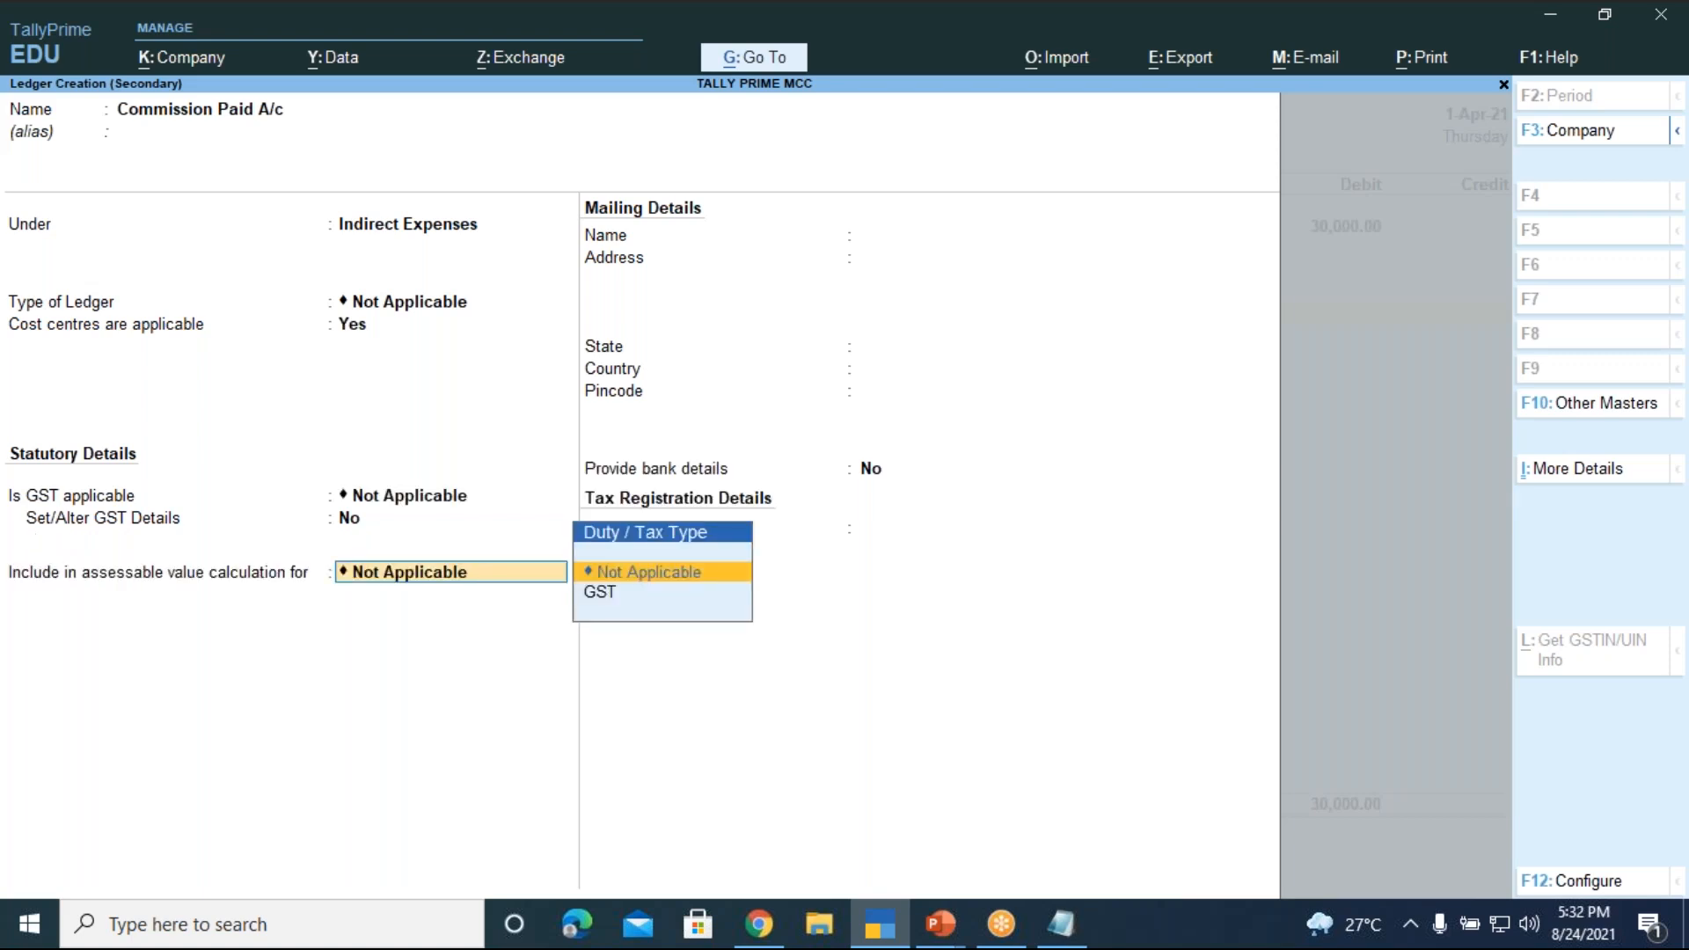
key("Return")
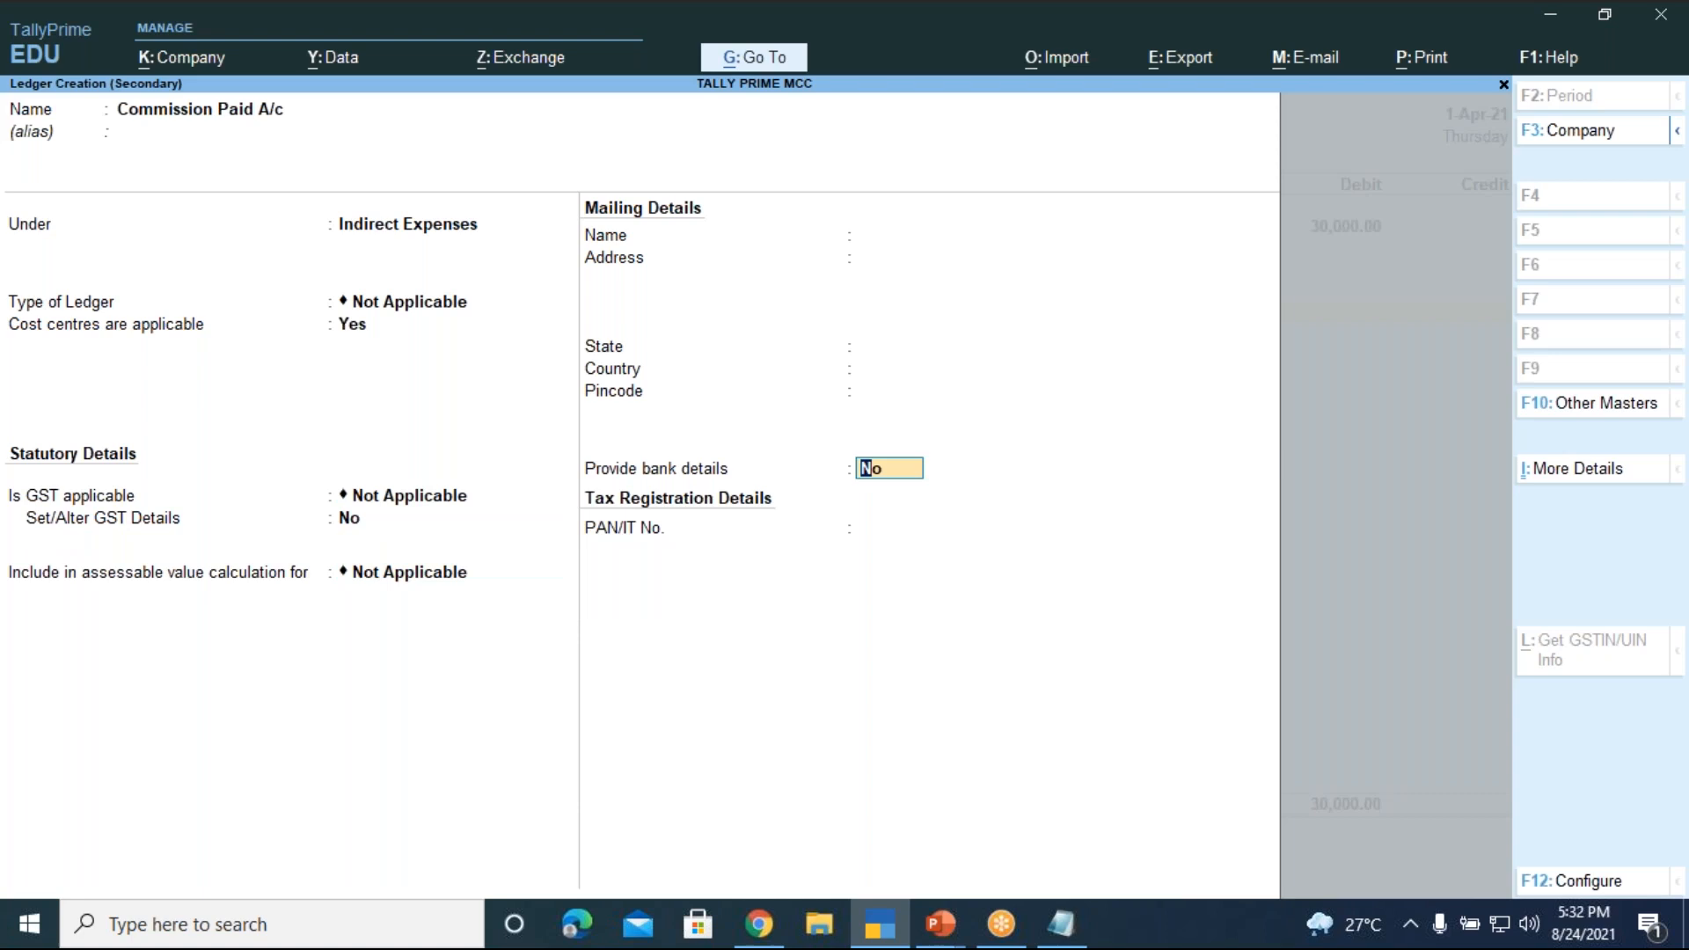
key("Return")
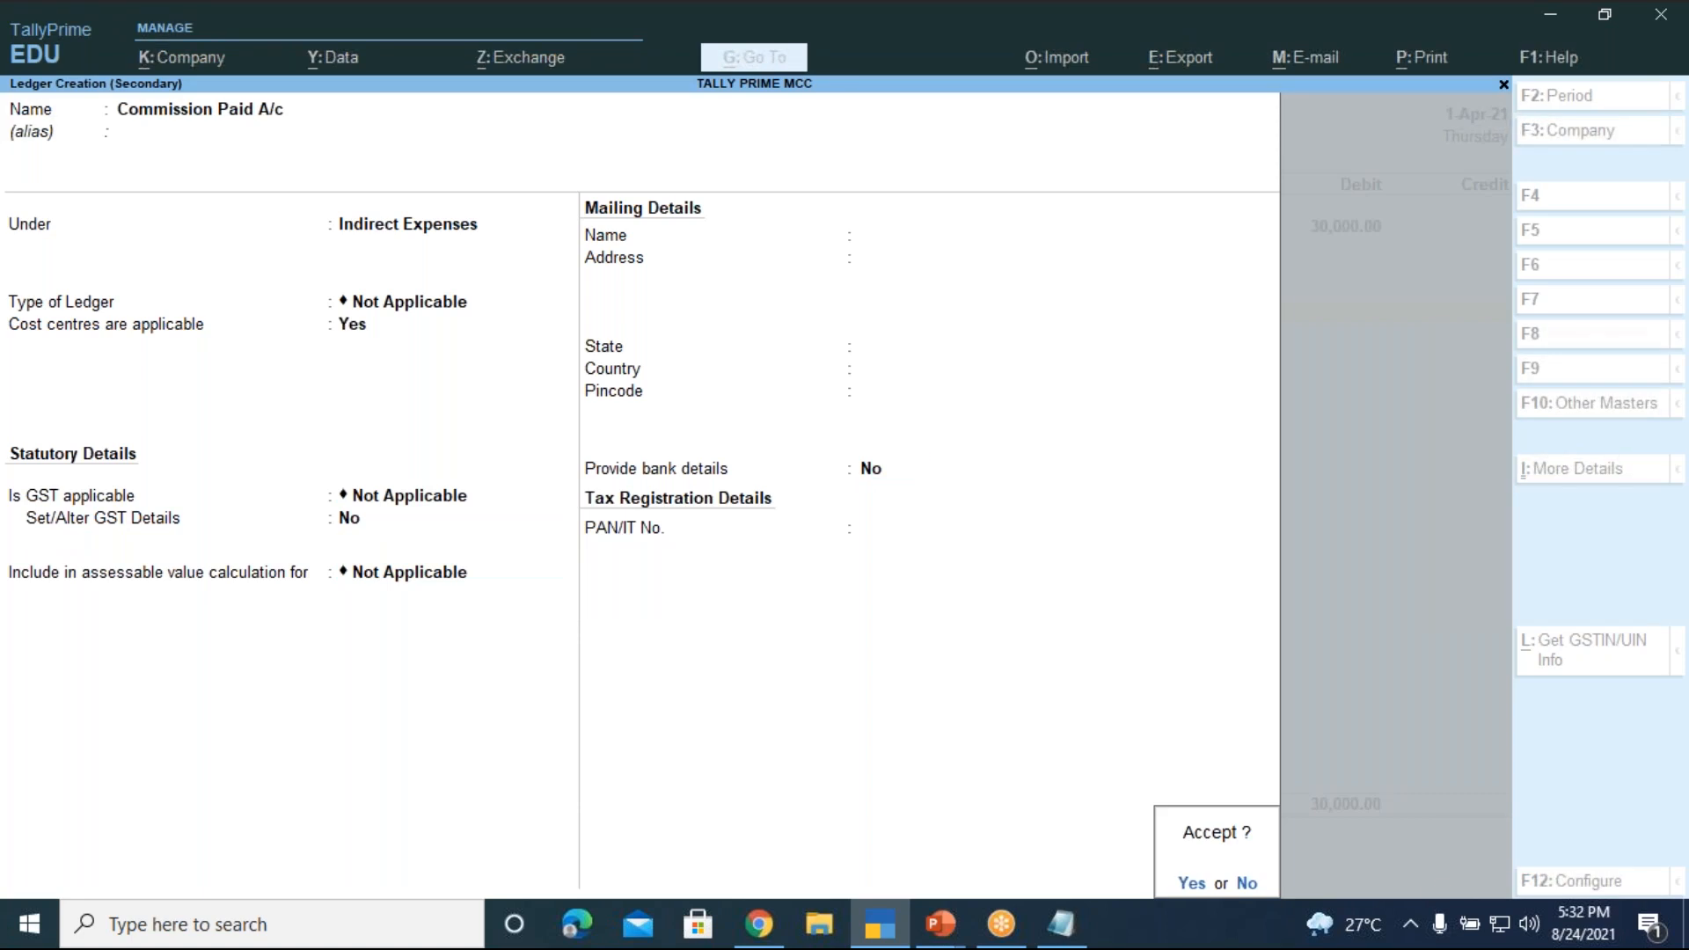
key("Return")
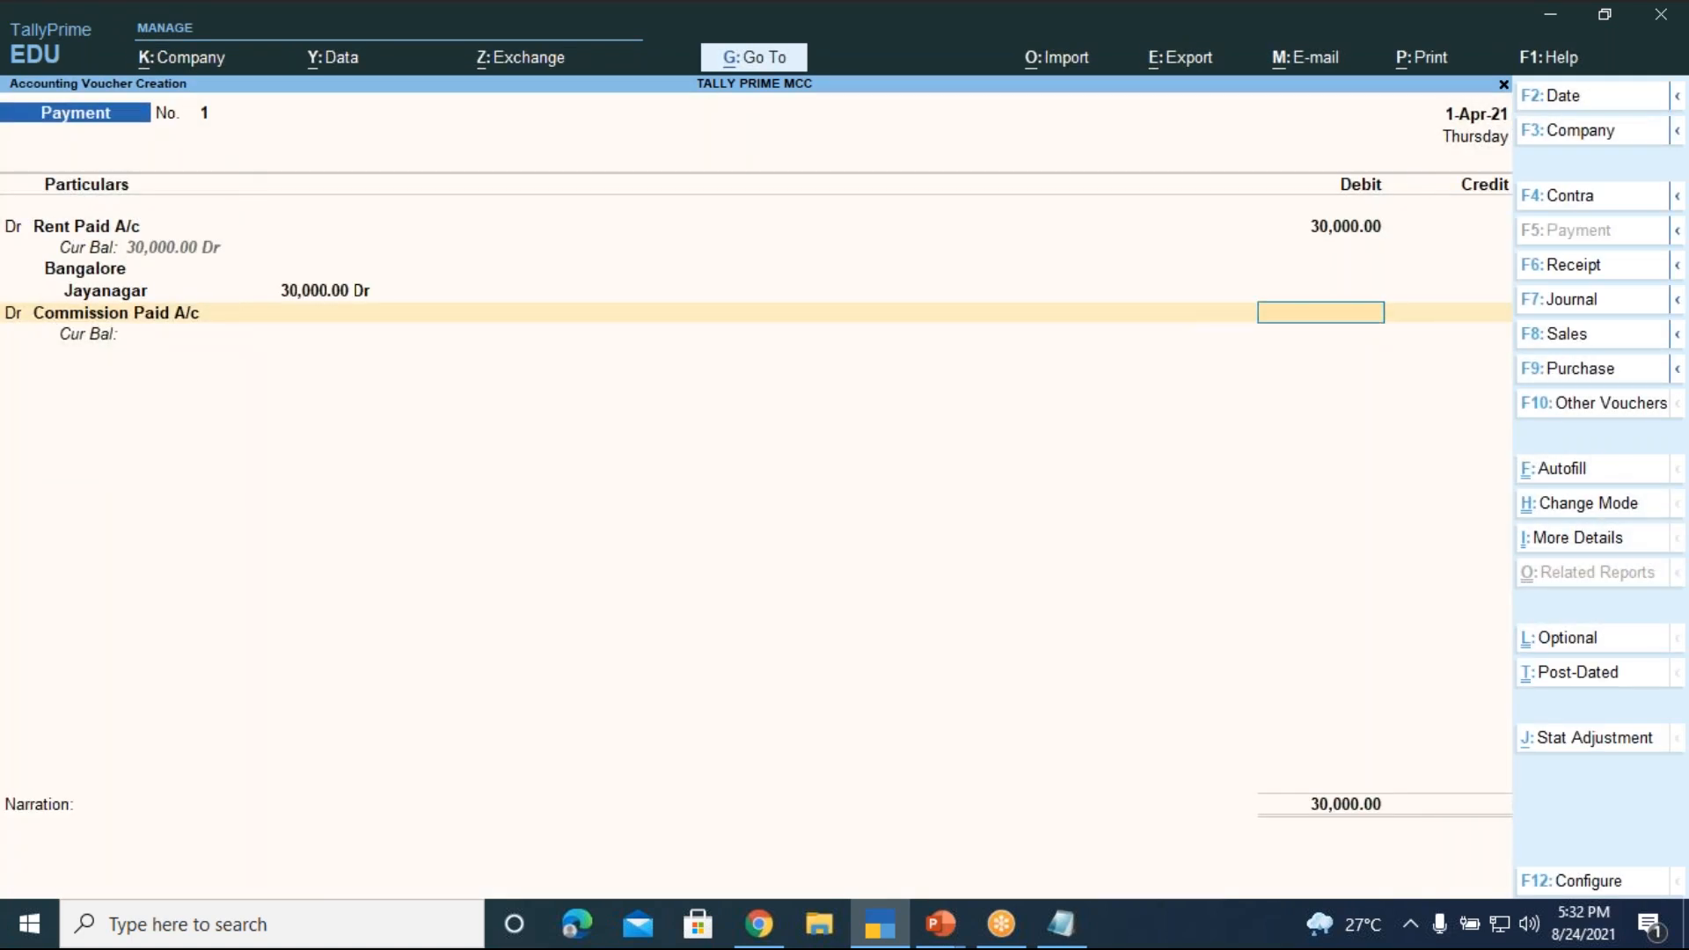
- Debit Commission Paid A/c with 2,000 and choose Bangalore as the cost category for its allocation
type("2000")
key("Return")
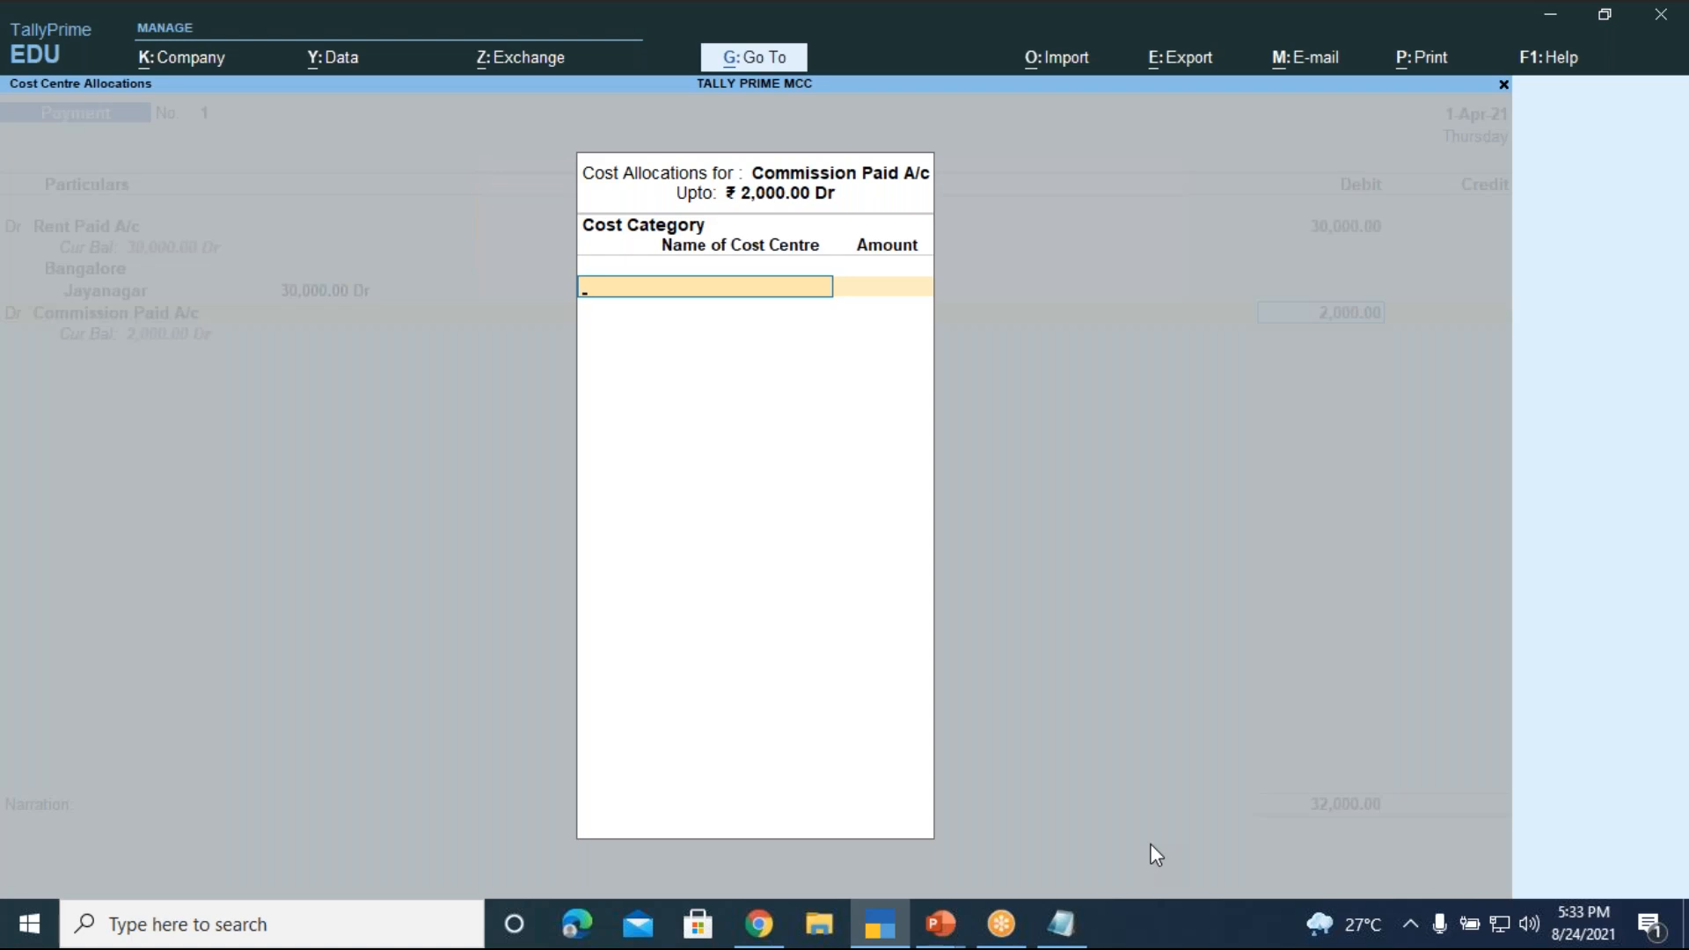
key("space")
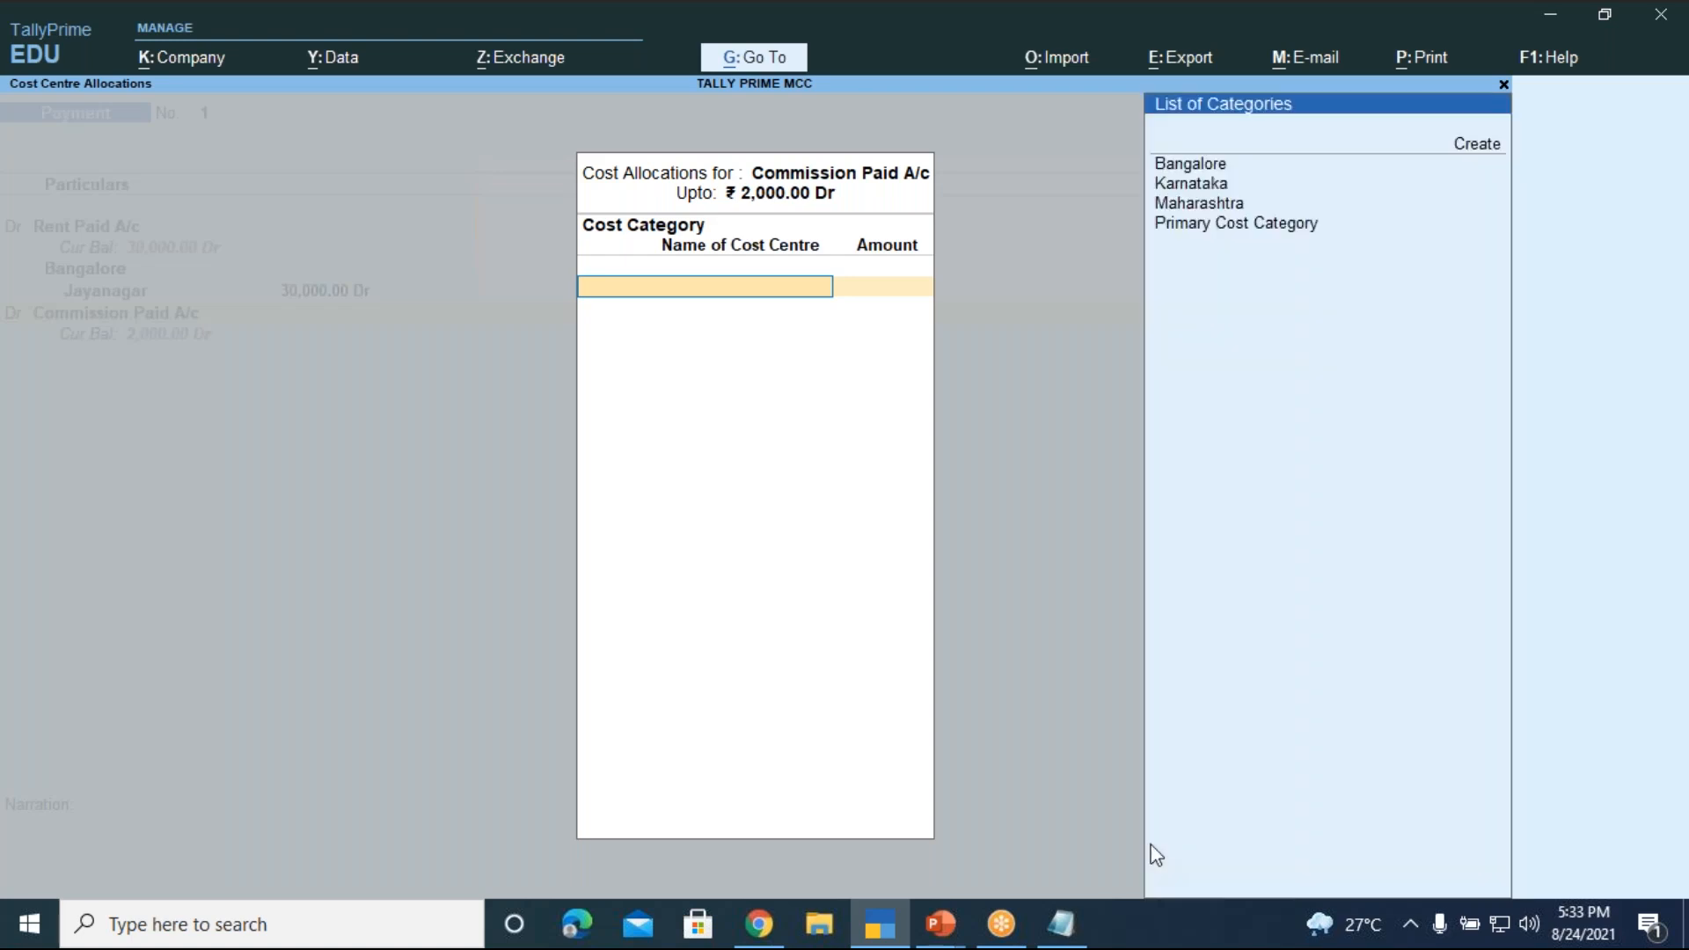
key("Down")
key("Down")
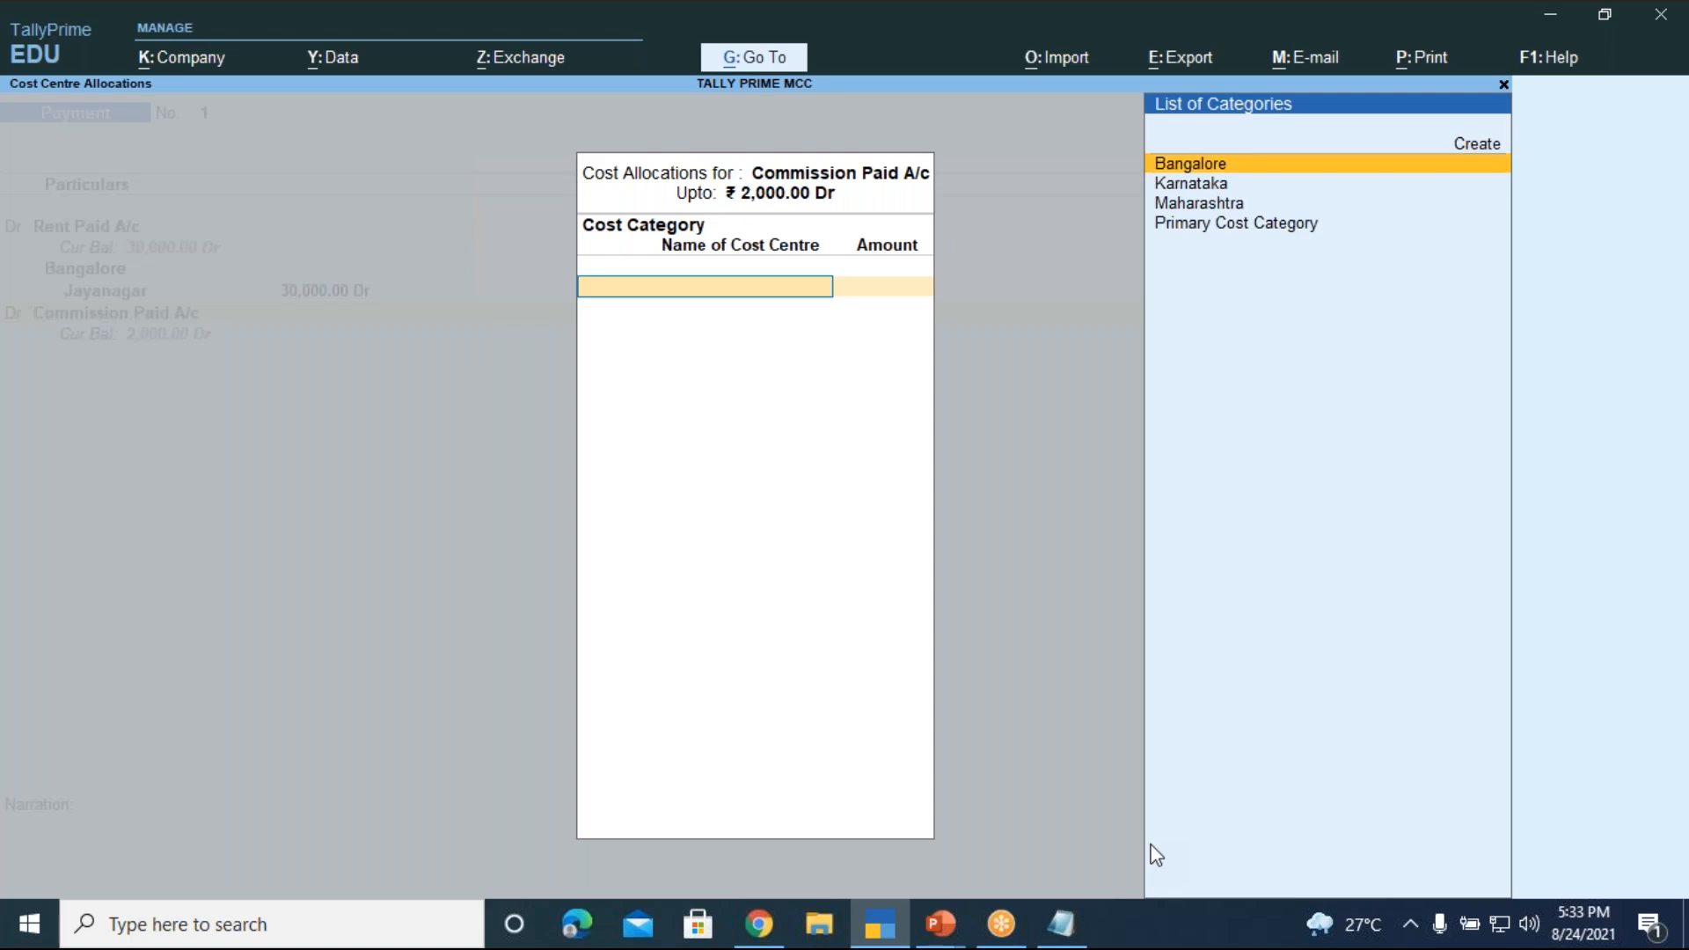
key("Return")
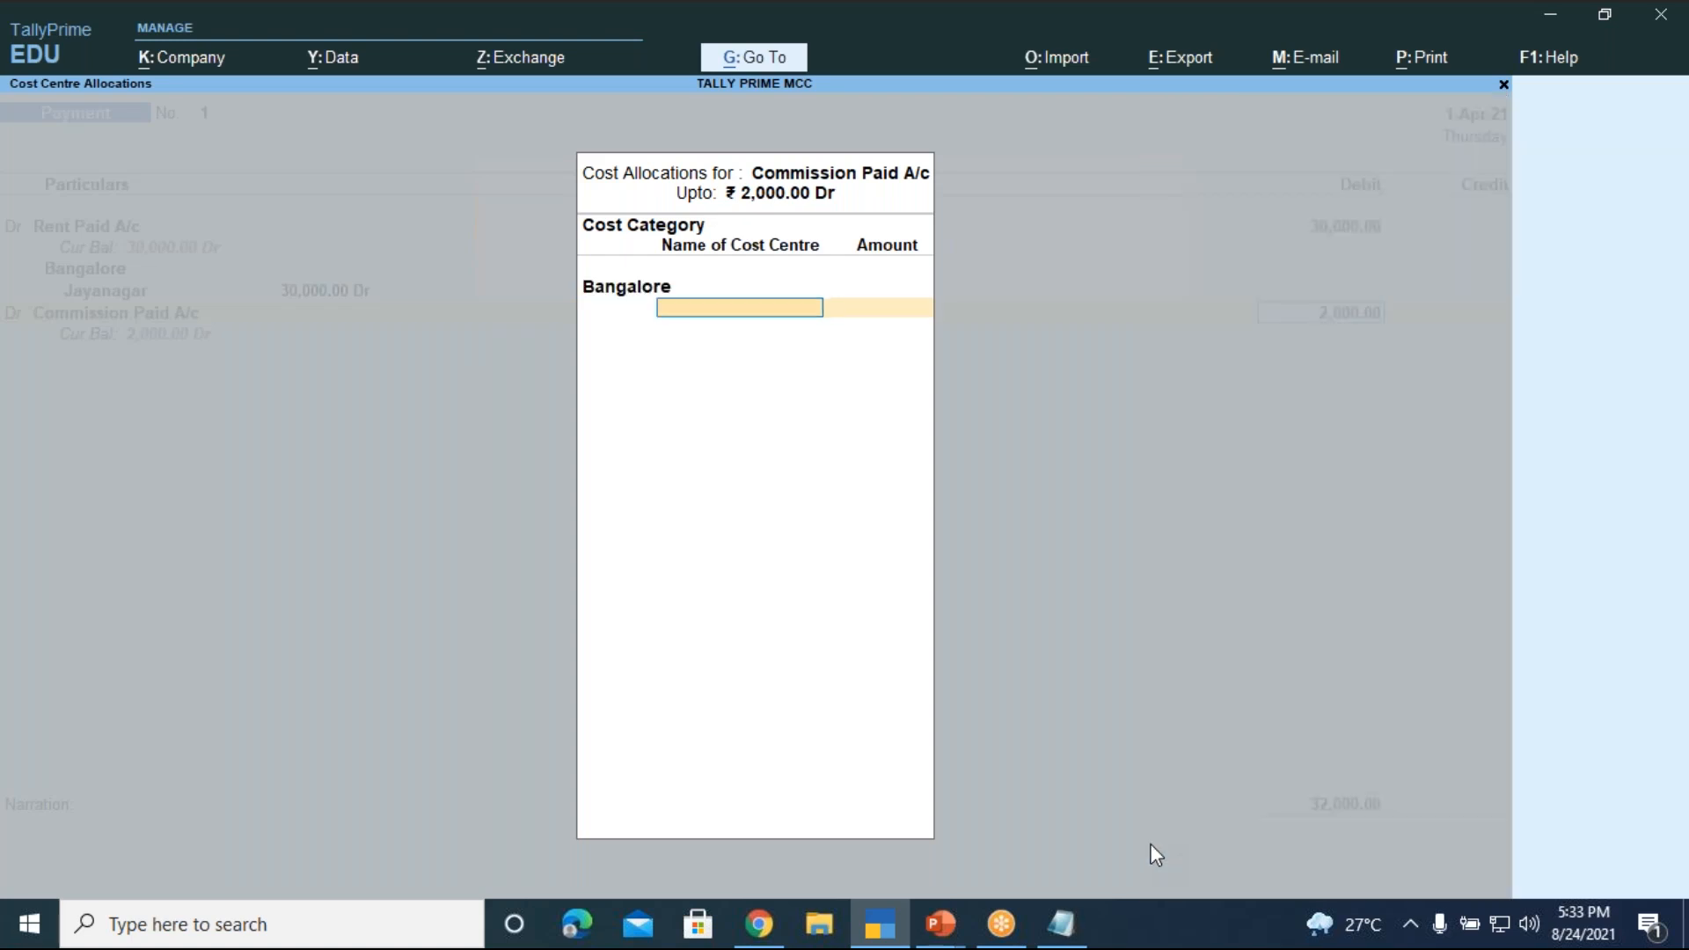
- Allocate the full 2,000 of Commission Paid A/c to the Jayanagar cost centre and finish the allocation
key("space")
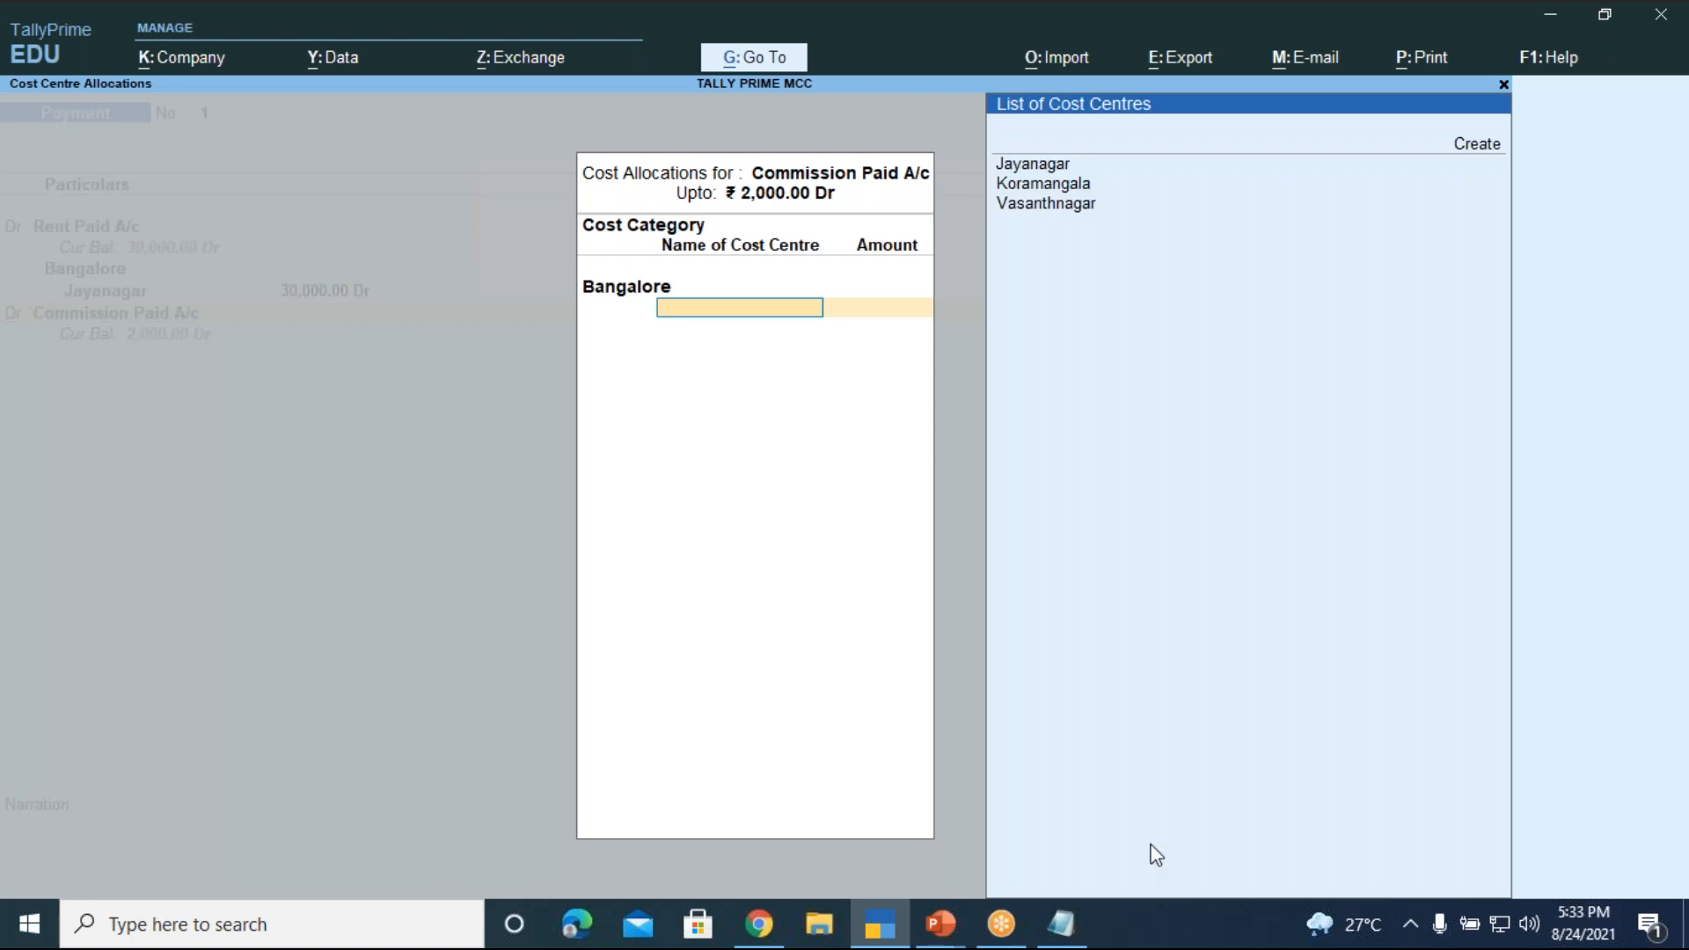
key("Up")
key("Up")
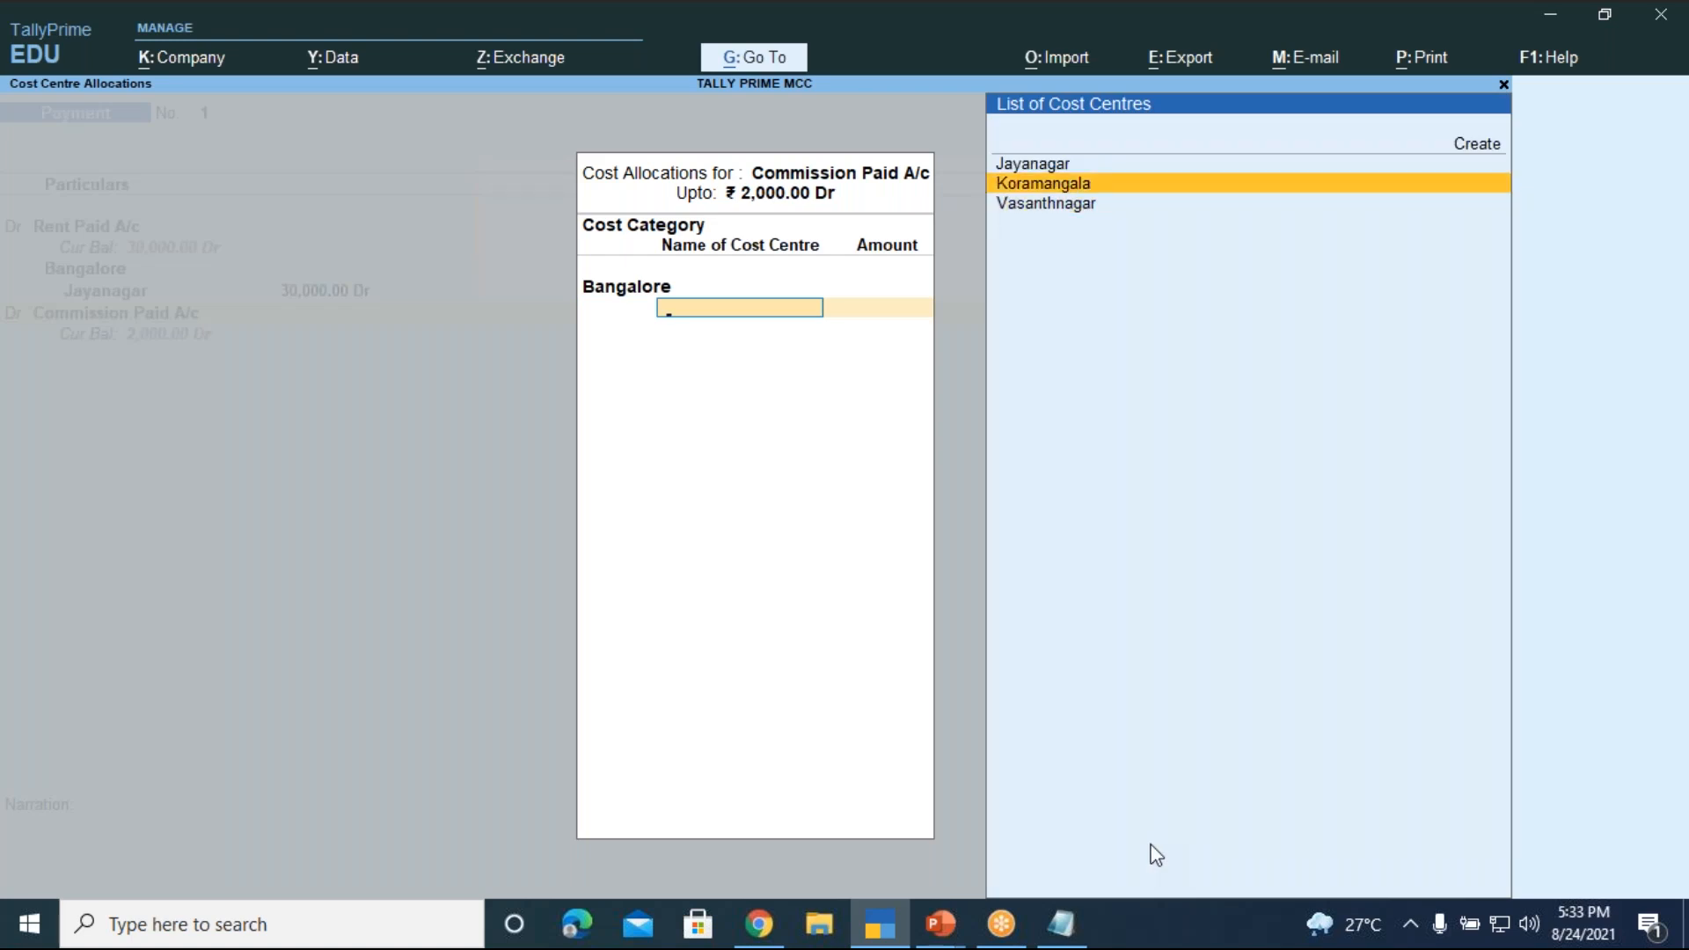
key("Up")
key("Return")
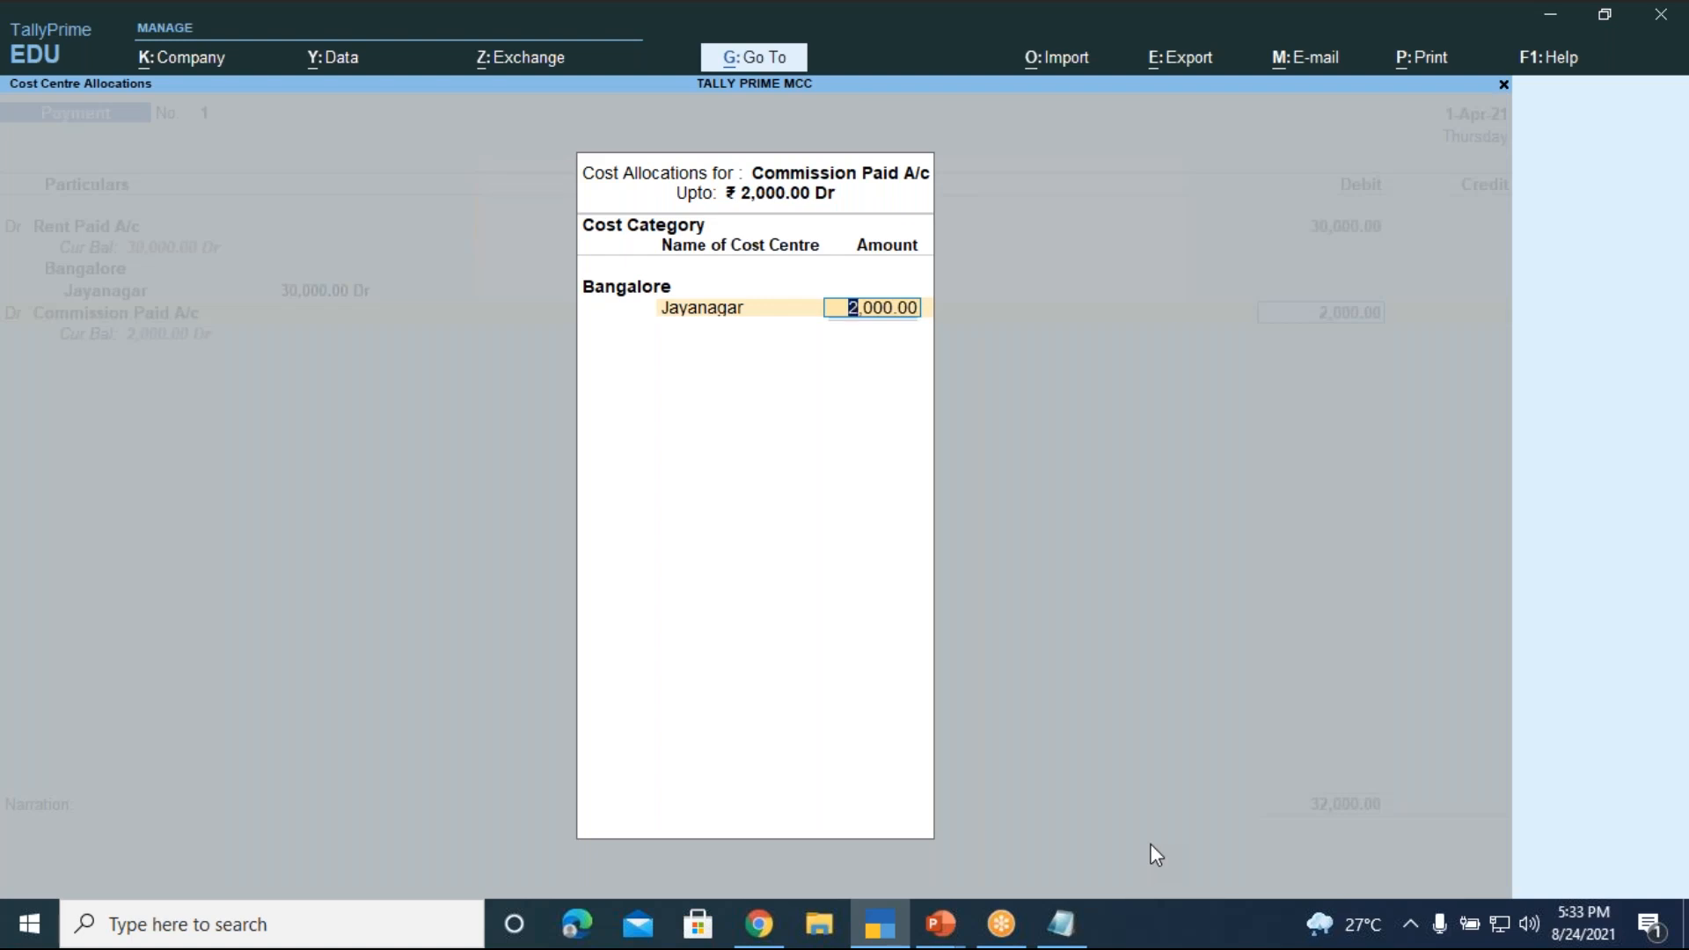
key("Return")
key("Return")
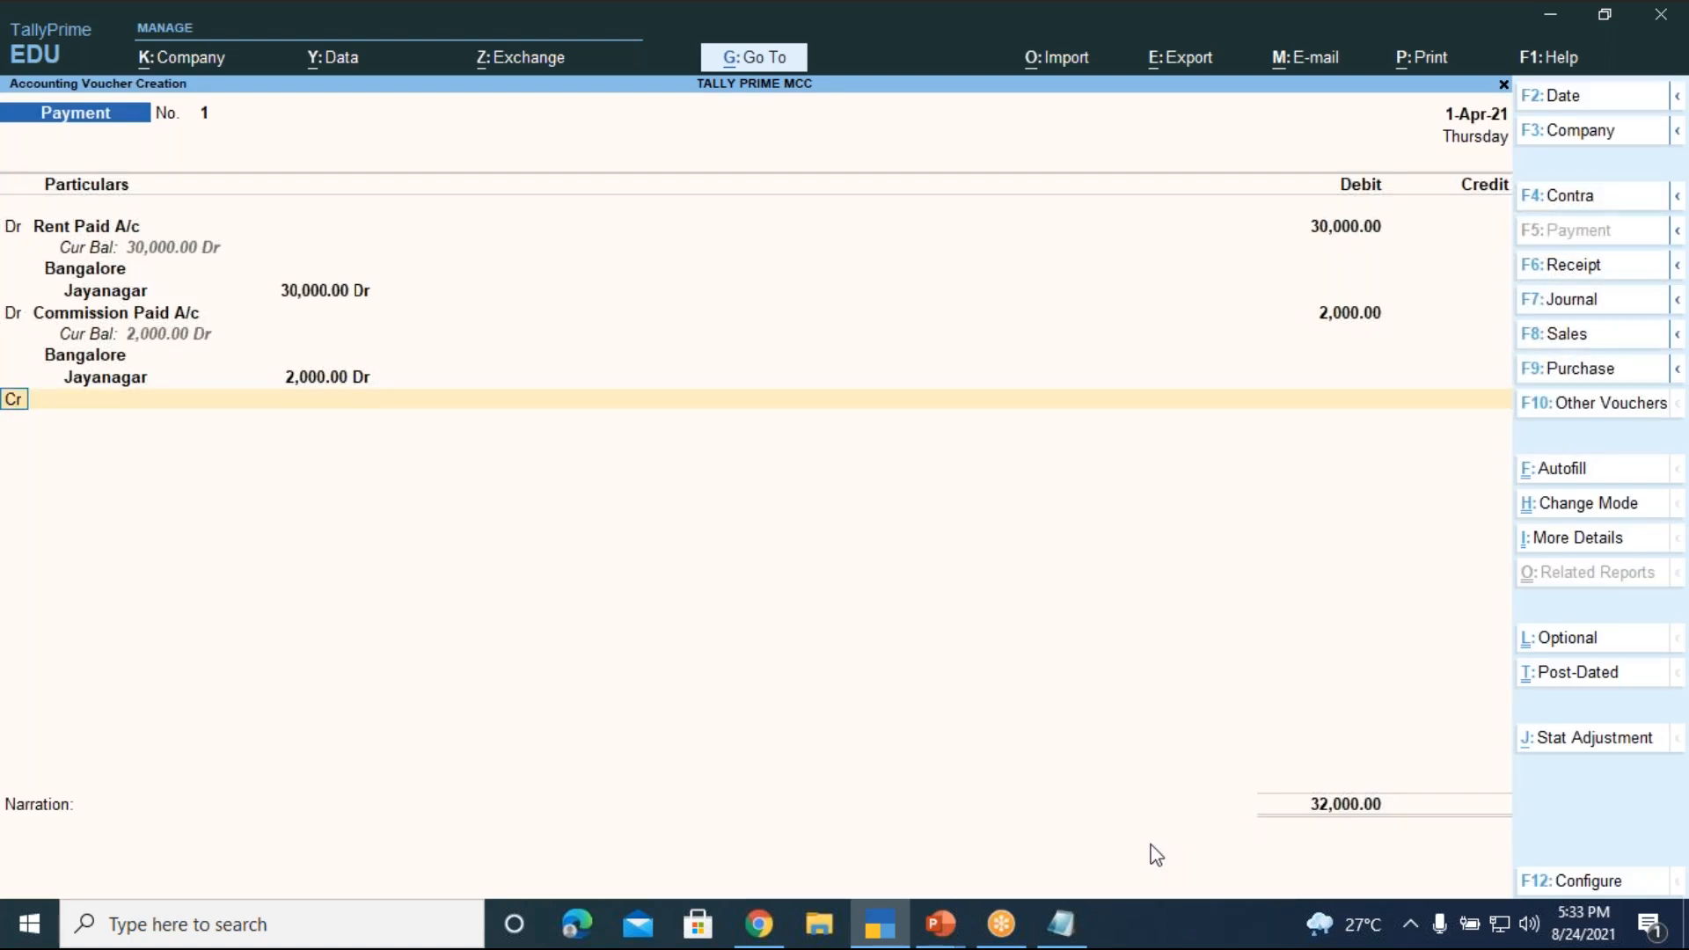
- Credit the Cash ledger with 32,000 in the payment voucher and move on to the narration
key("Return")
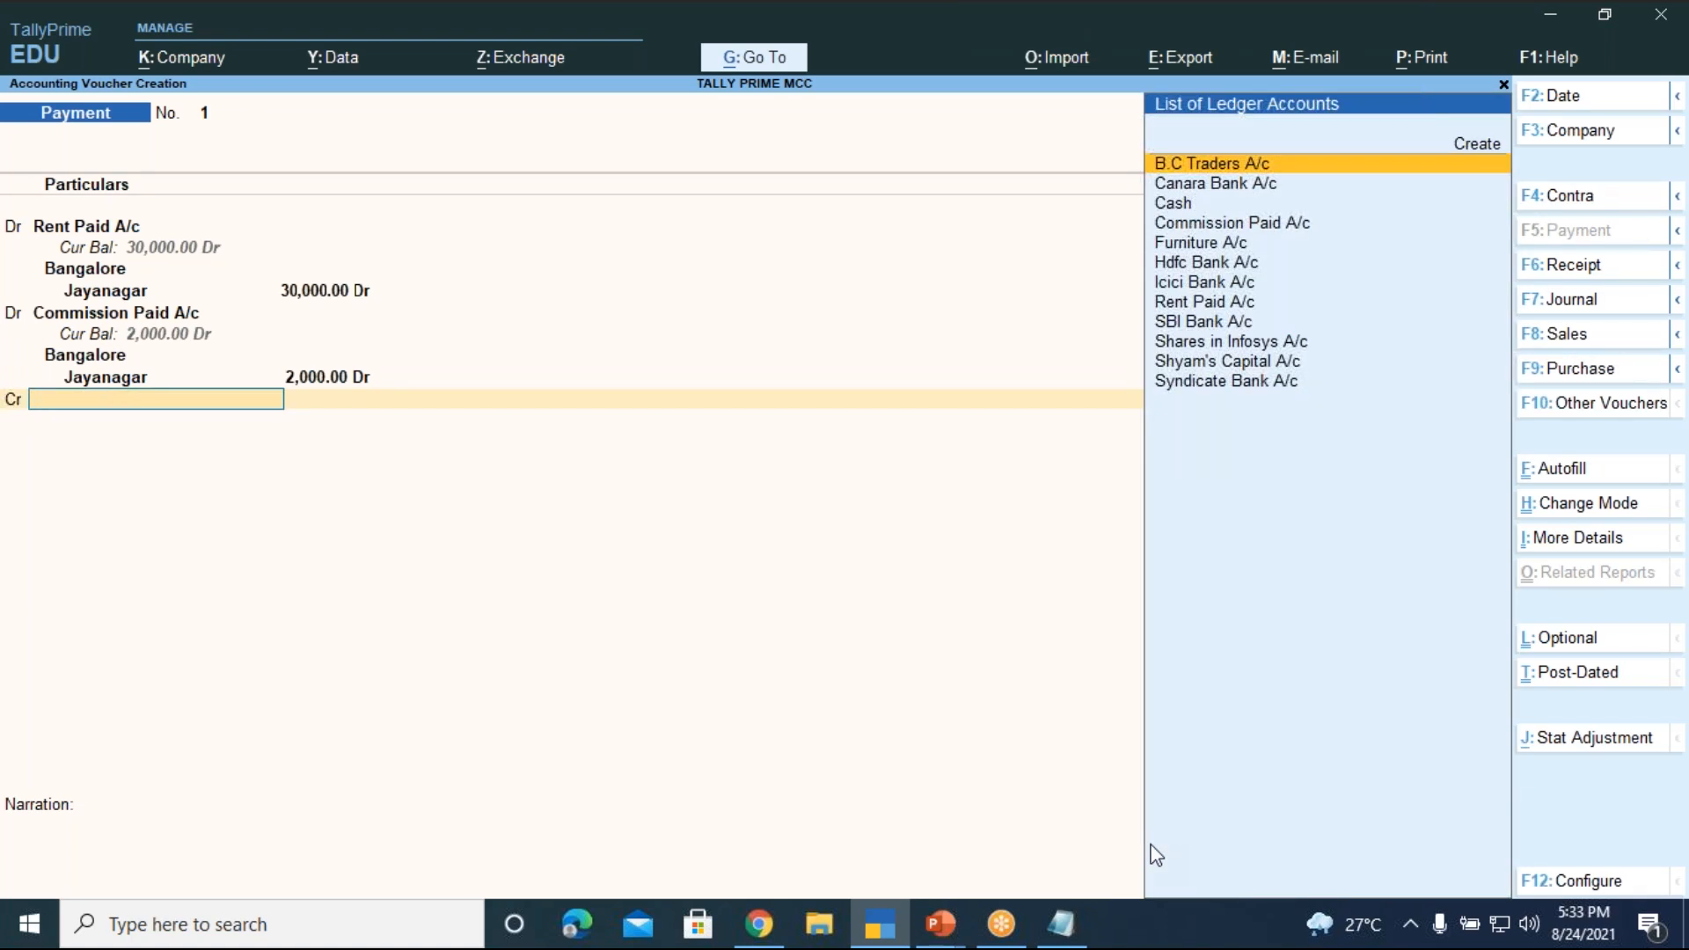
key("Down")
key("Down")
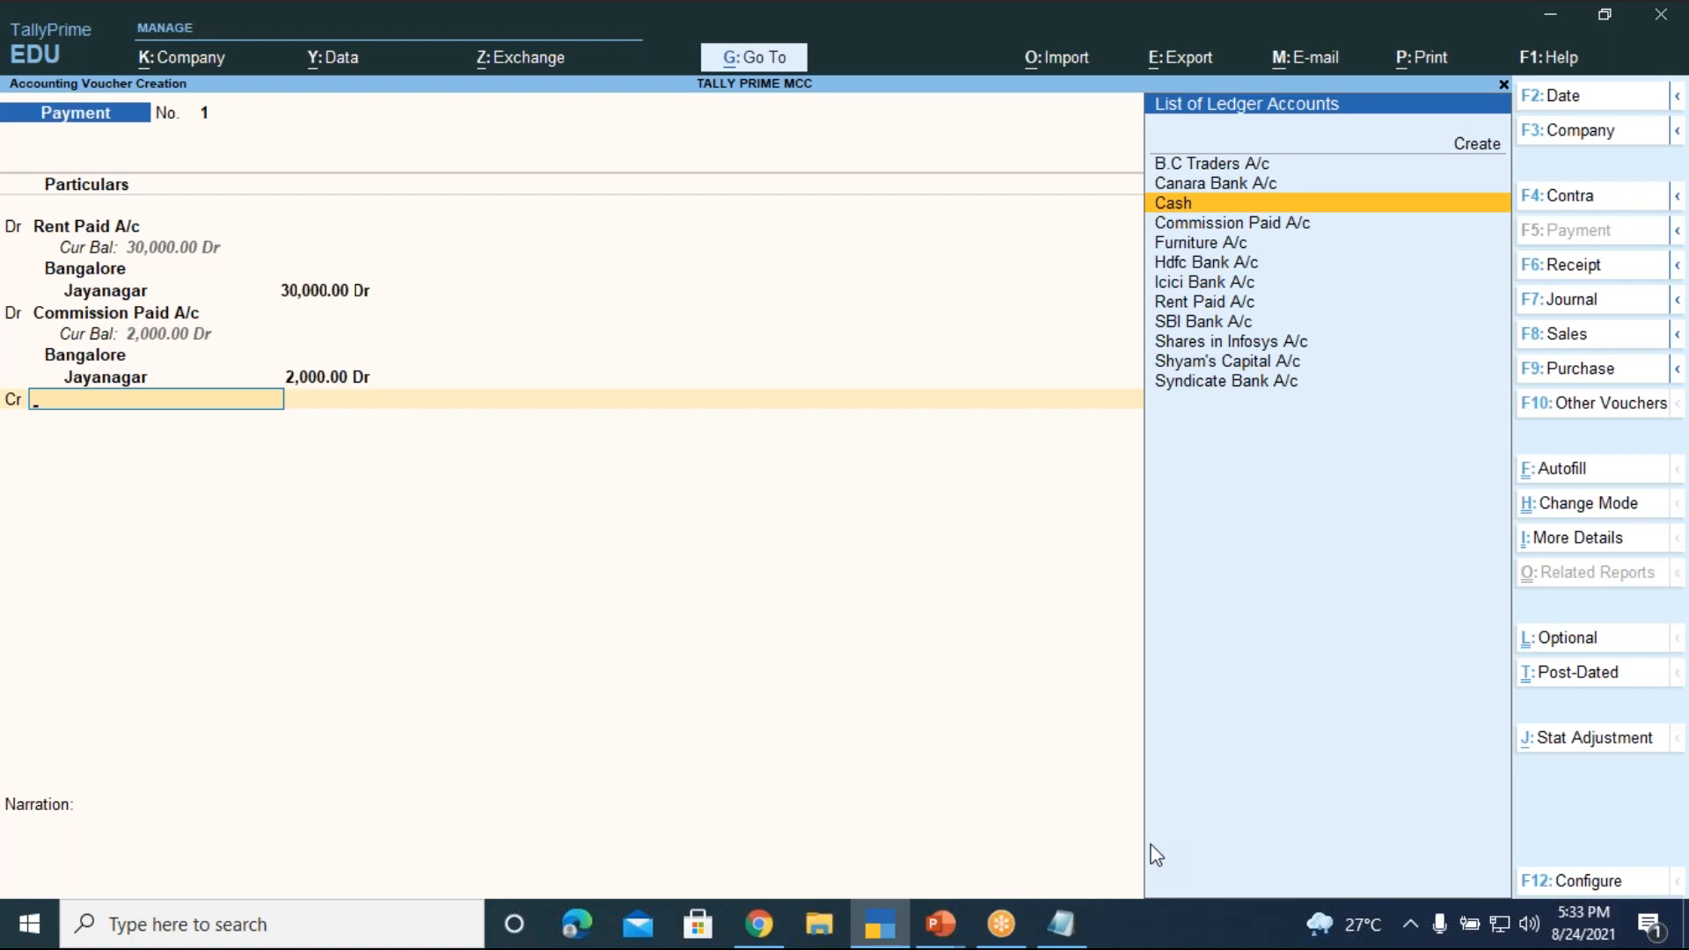
key("Return")
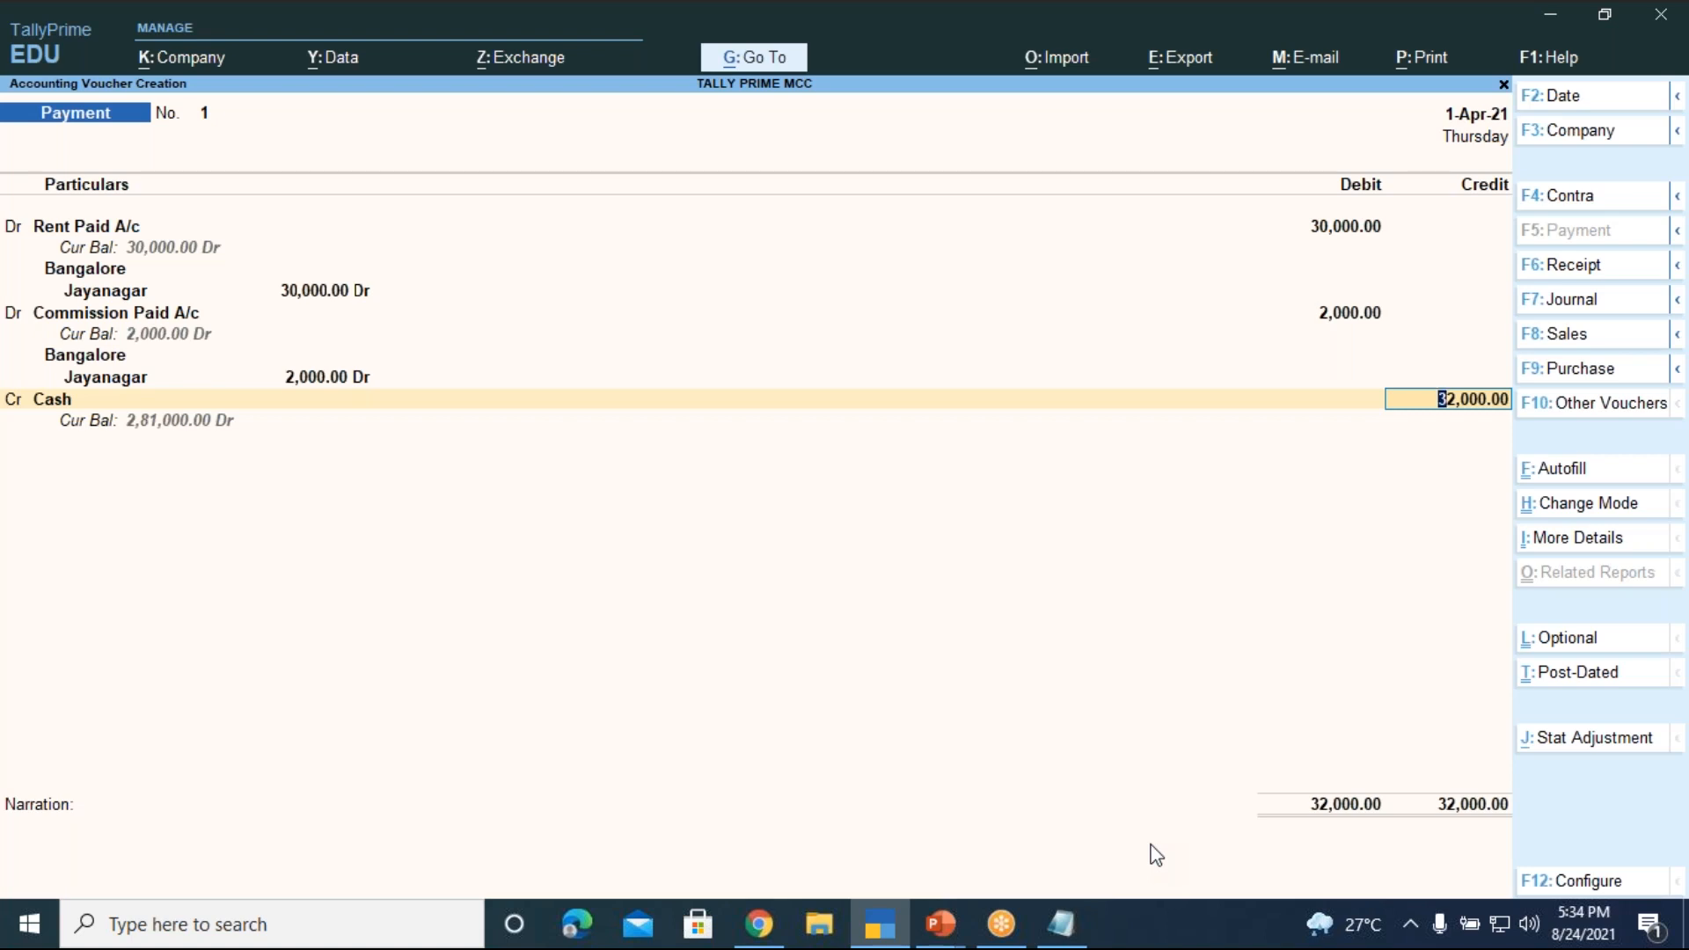
key("Return")
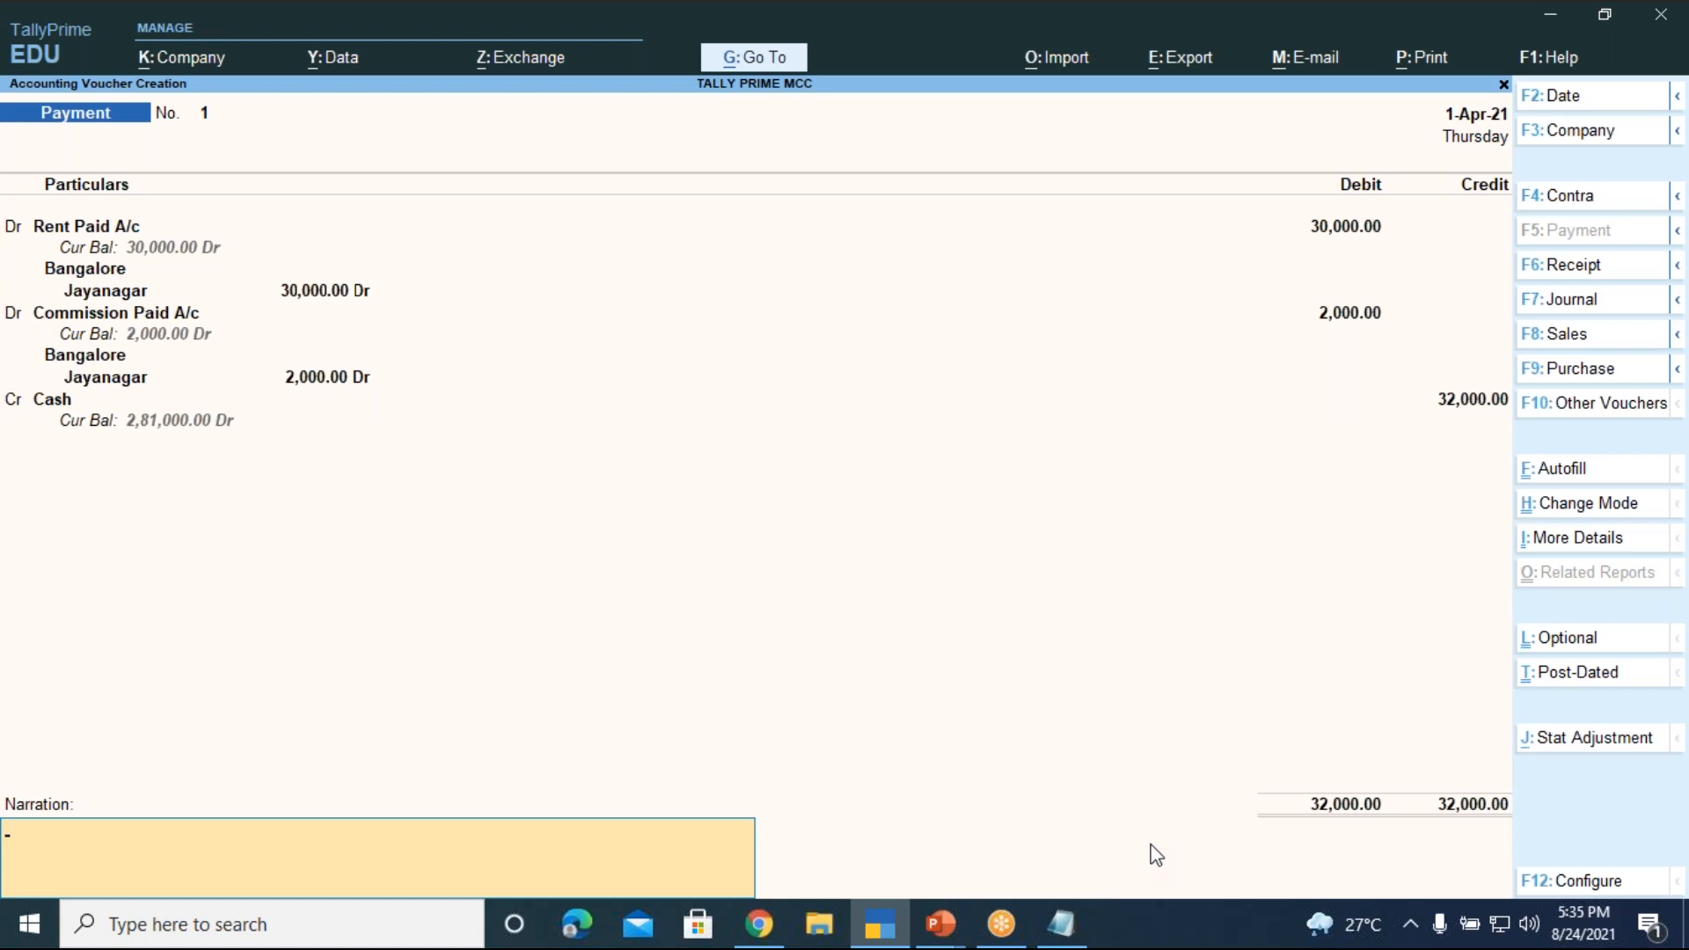
- Enter the narration "being rent and commission paid for jayanagar branch" and save the payment voucher
type("being rent and commissi")
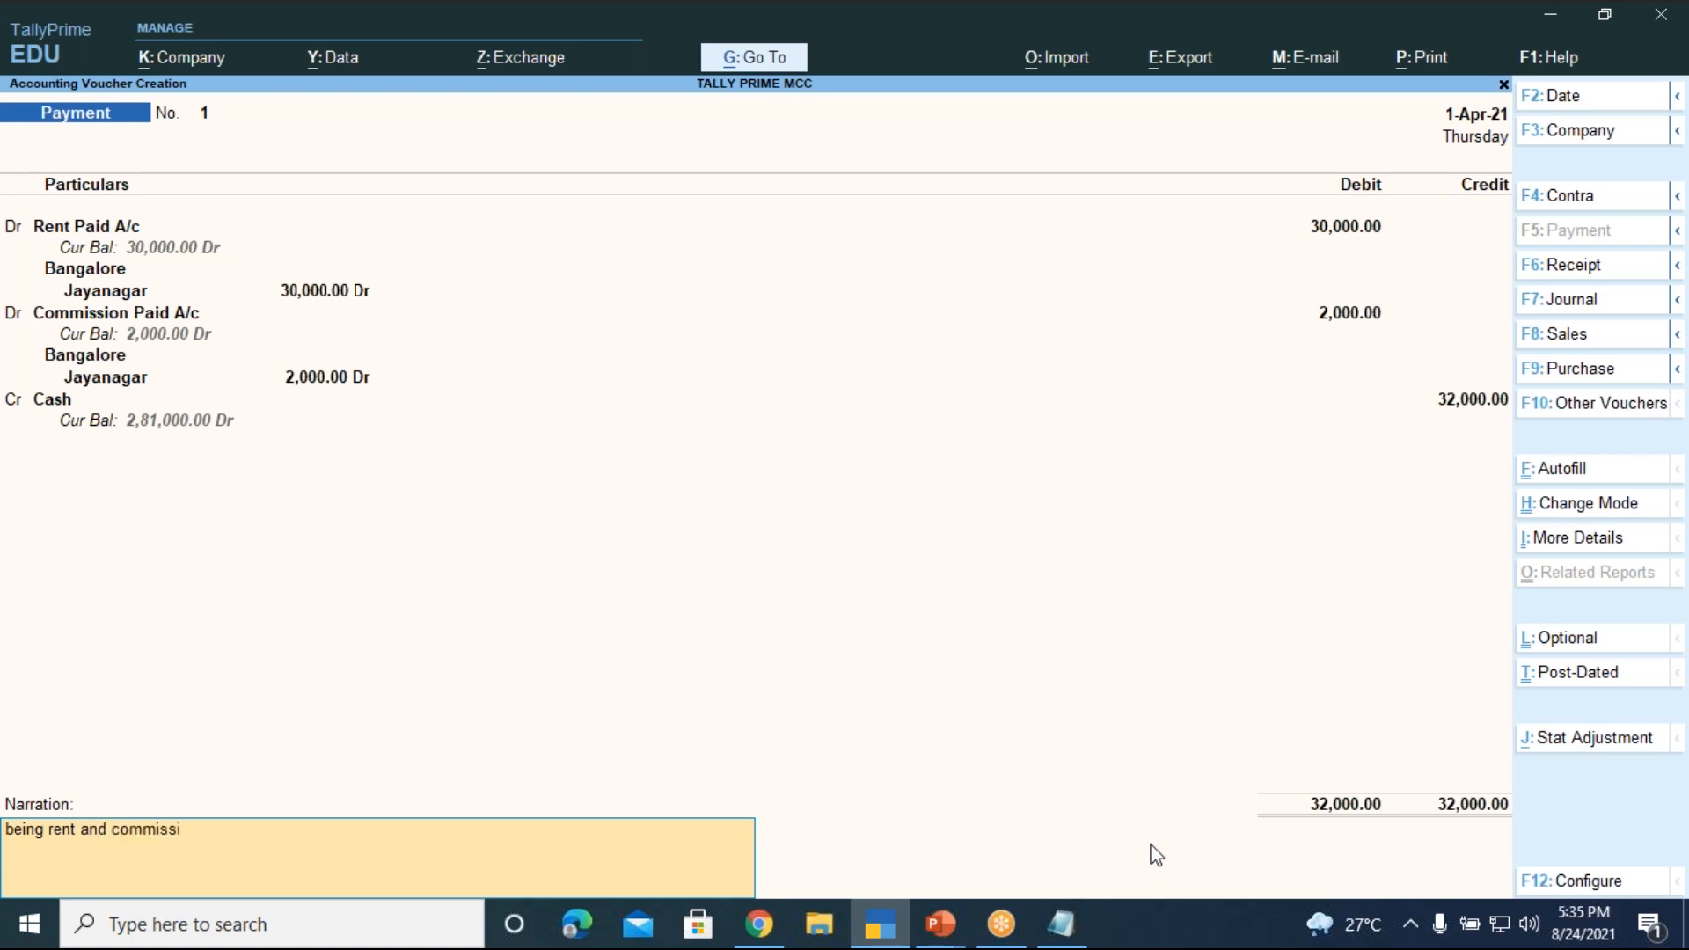
type("on paid")
type(" fr")
type("or")
type(" jaya")
type("naga")
type("r bra")
type("nch")
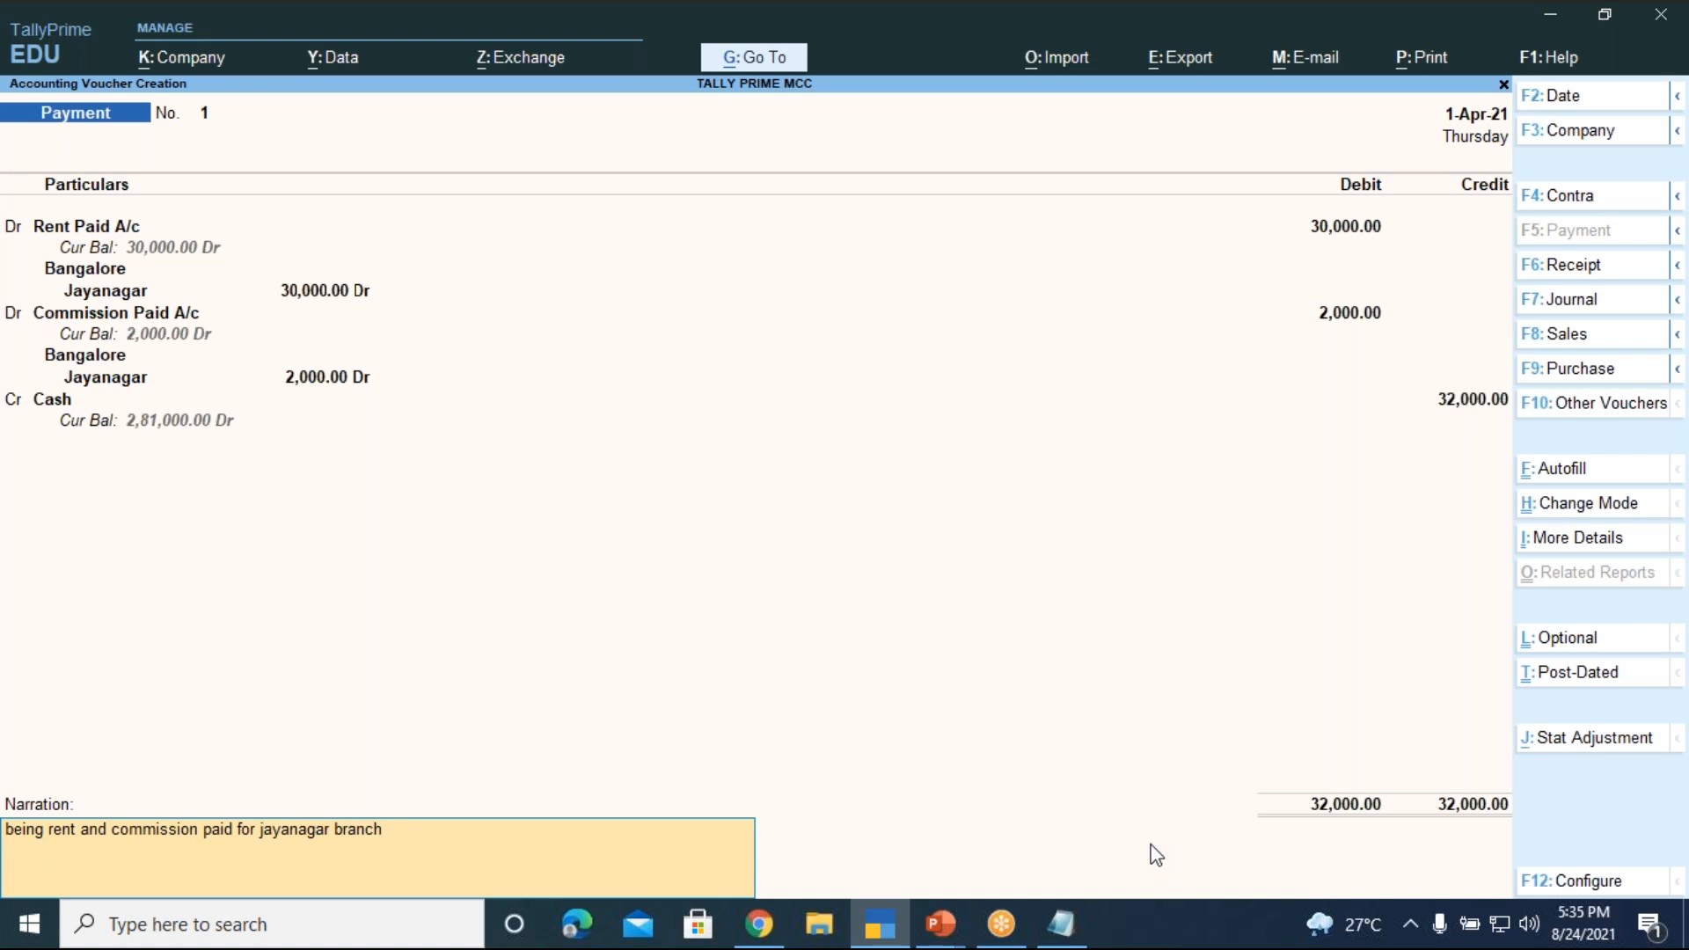
key("Return")
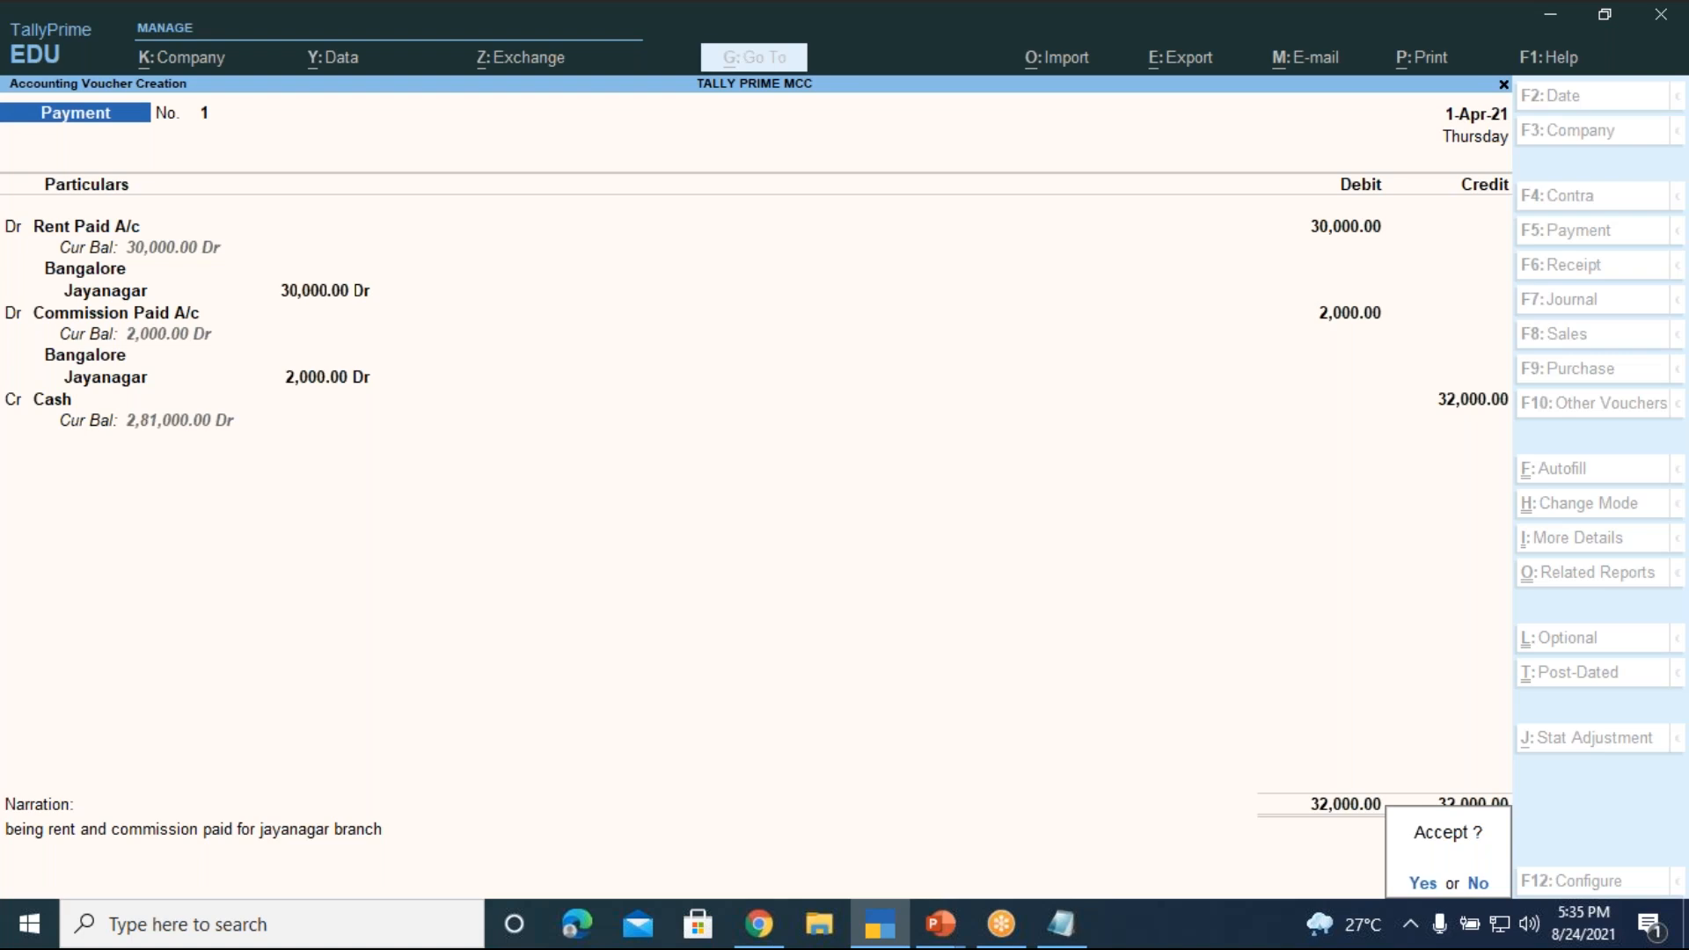
key("Return")
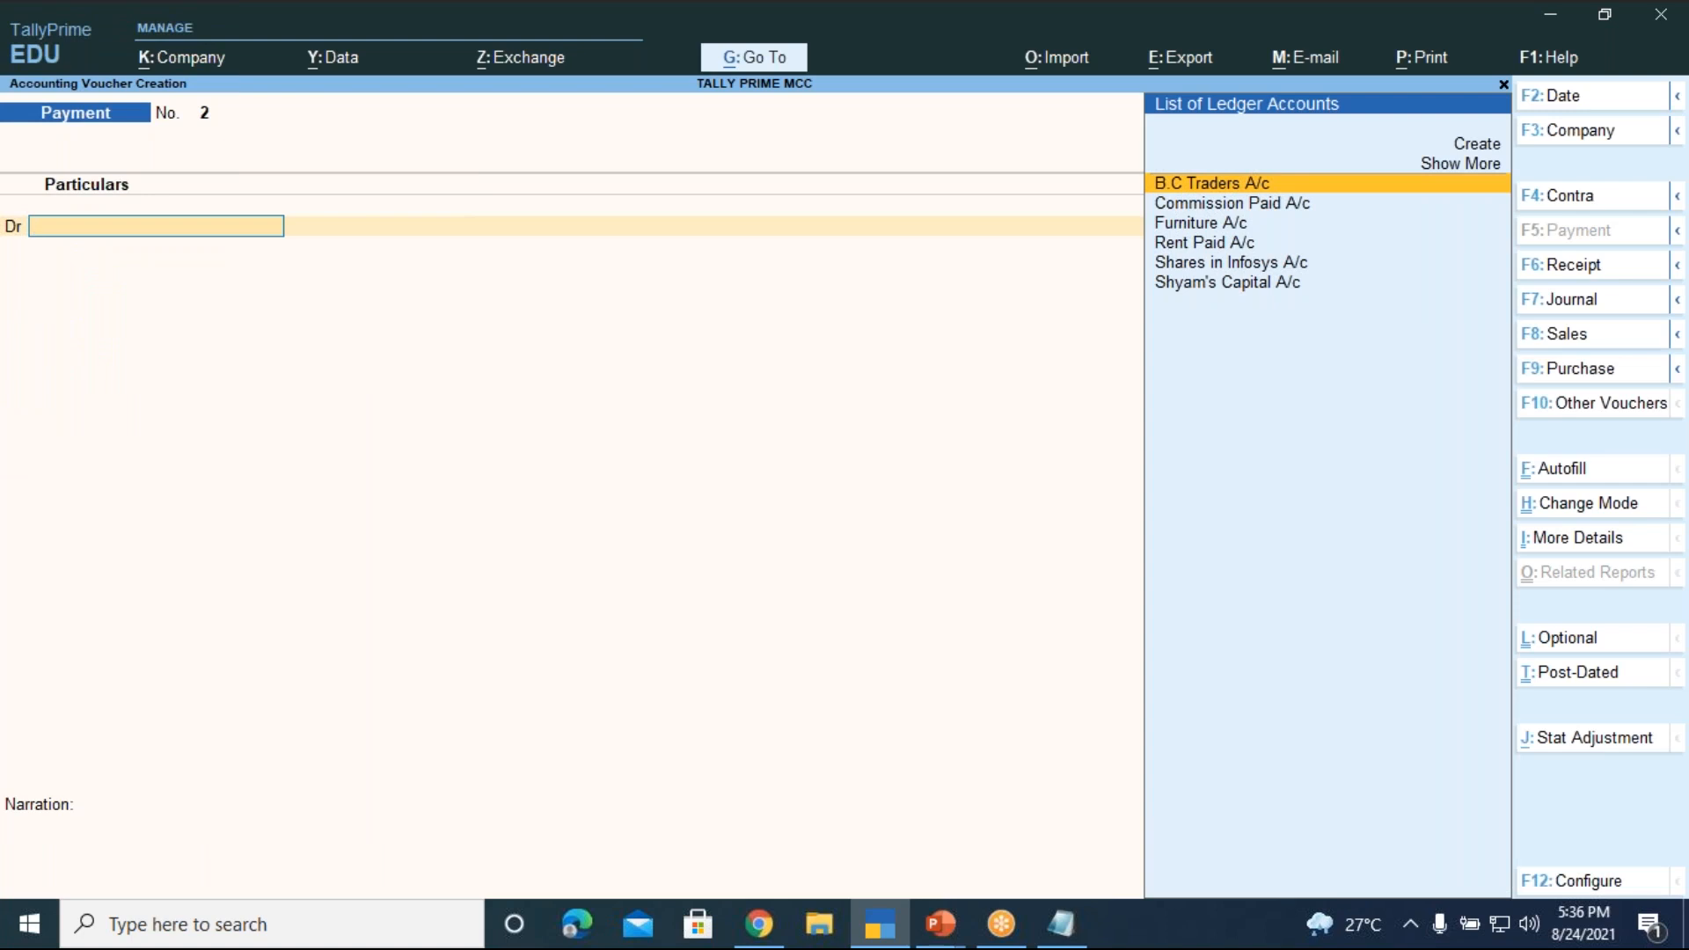
- Switch to the Tally Prime-LEVEL 1.pptx presentation in PowerPoint and show the payment voucher exercises slide full screen
left_click(961, 913)
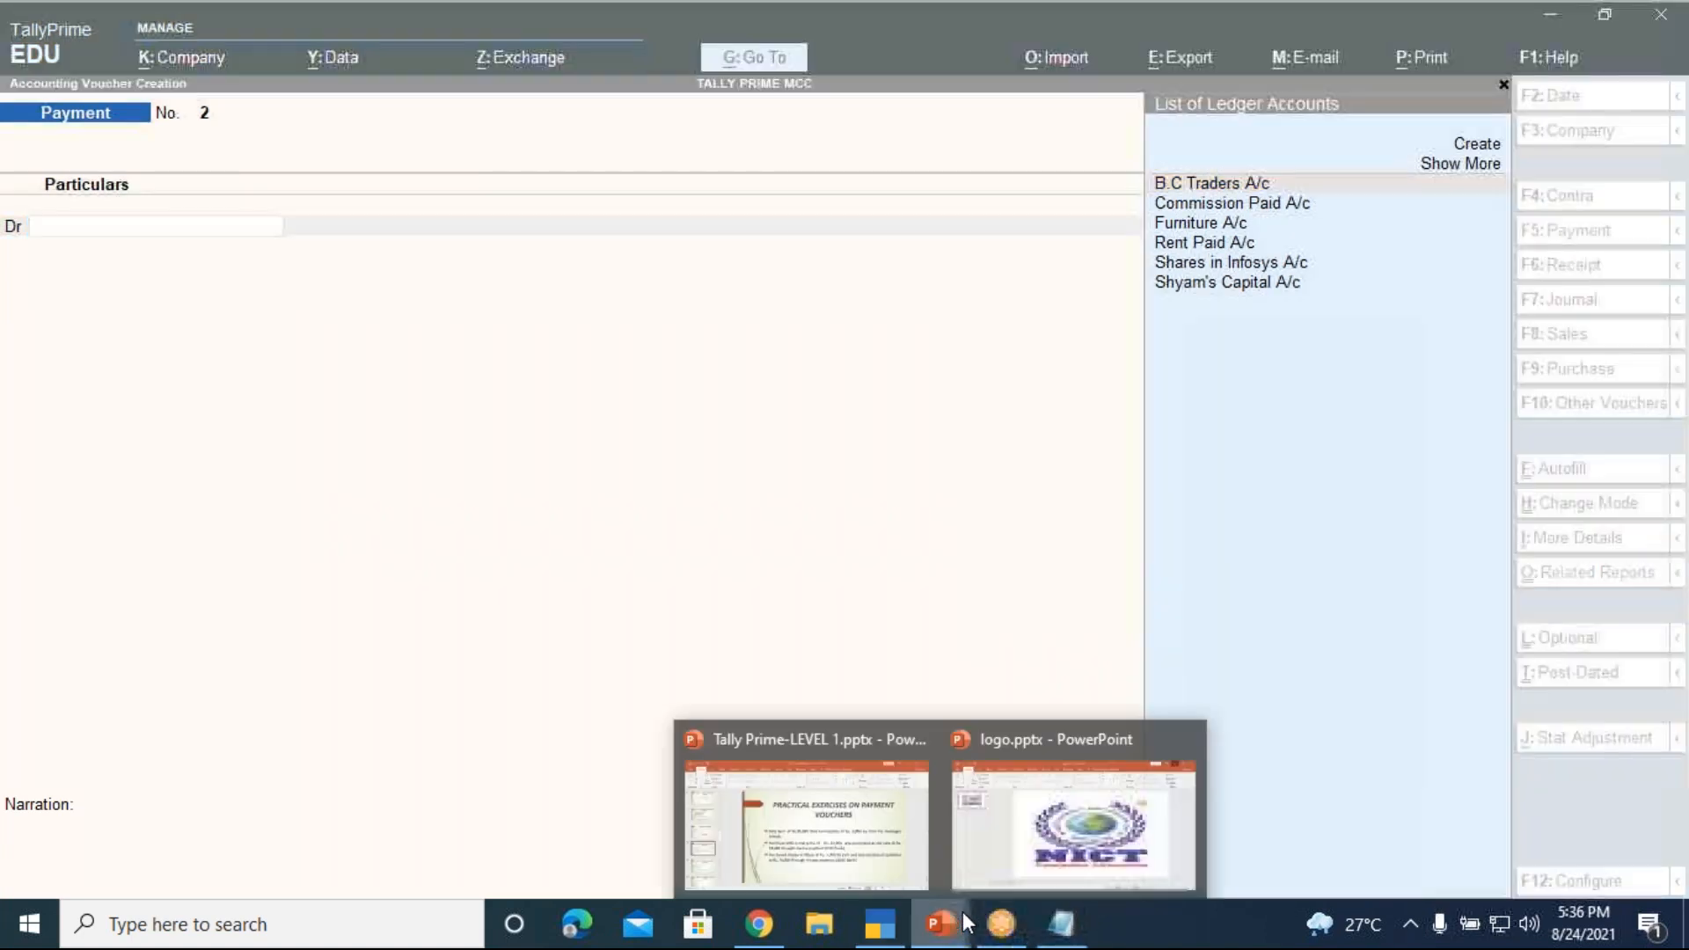
left_click(779, 765)
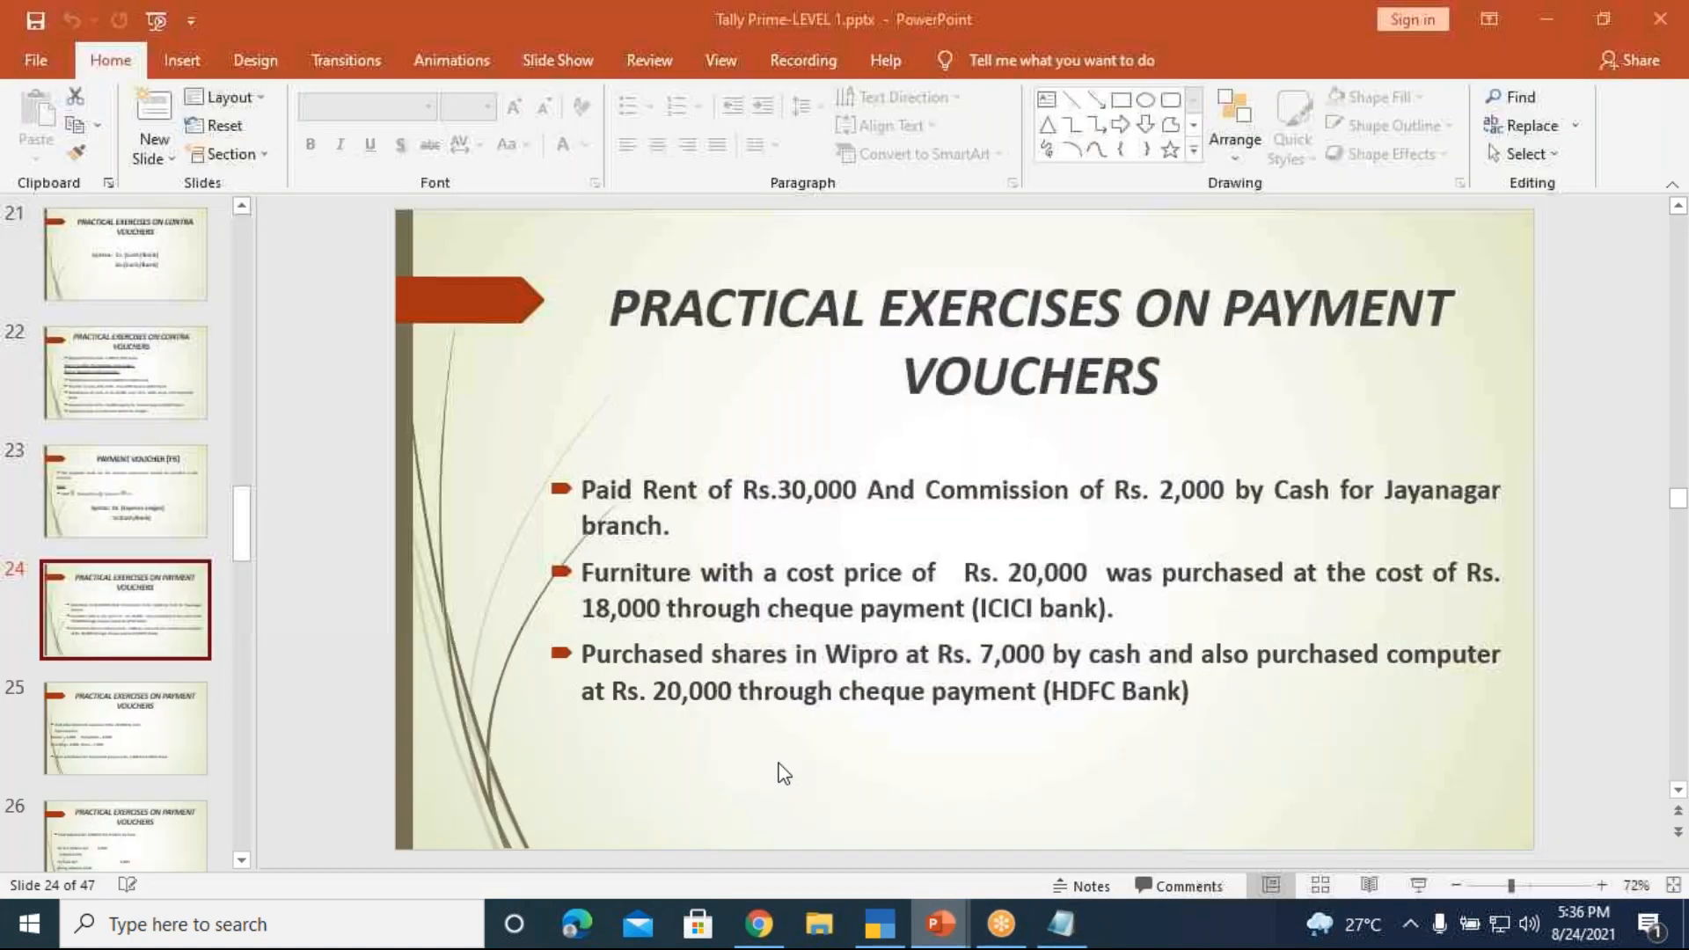
left_click(1420, 884)
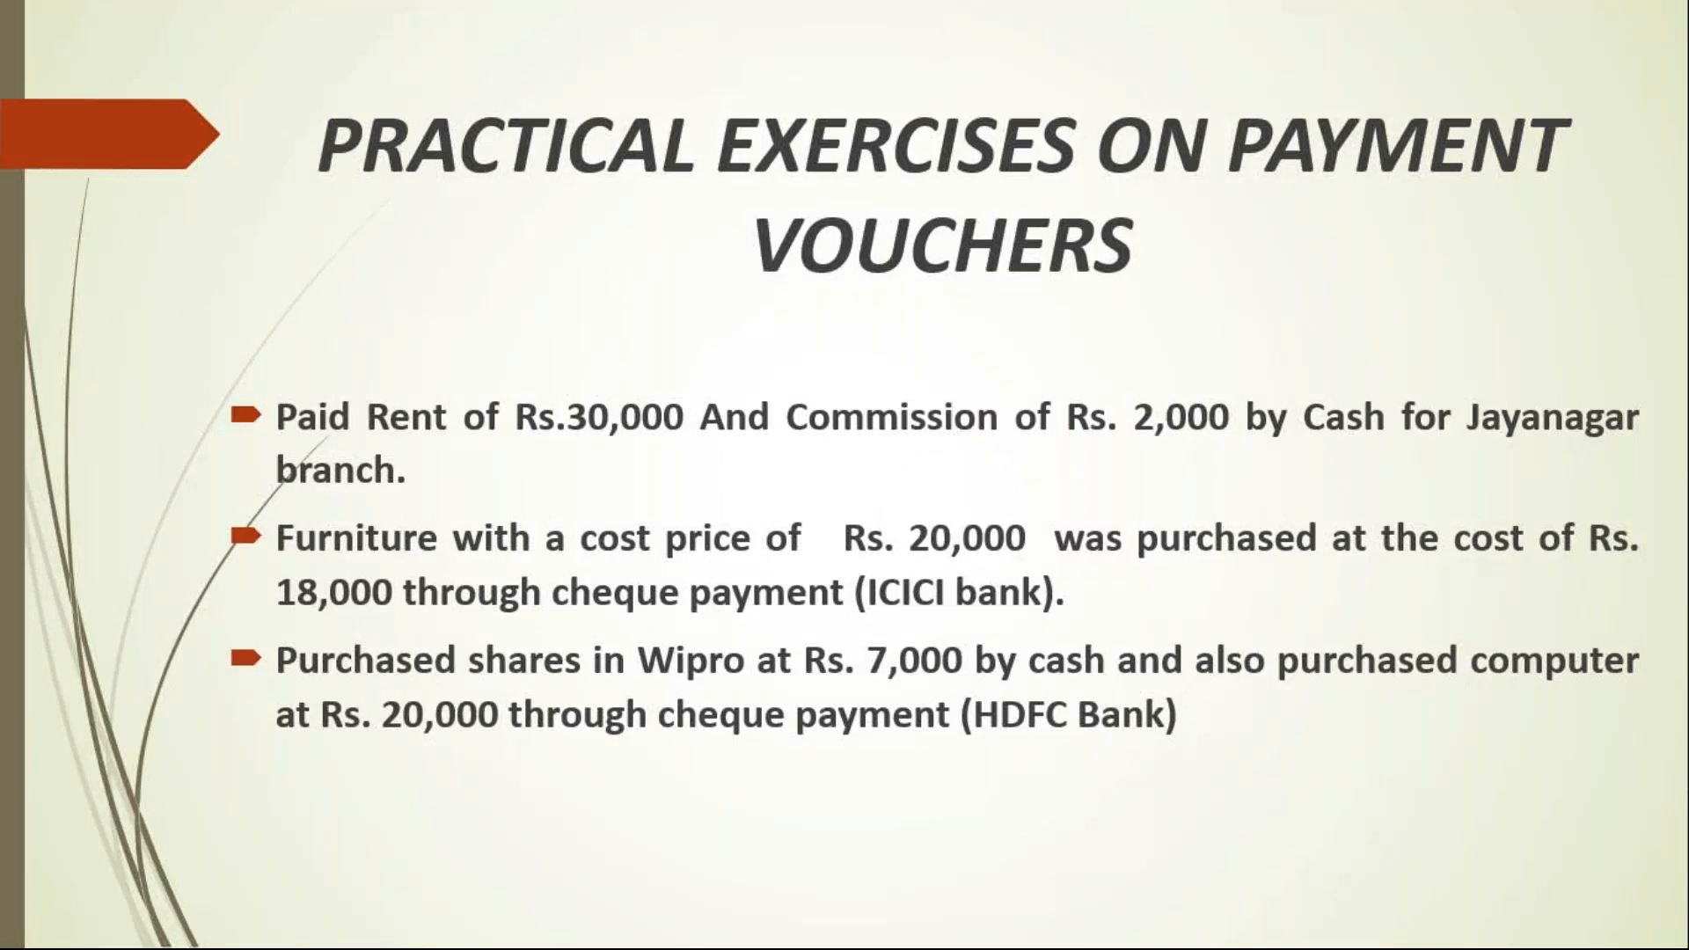
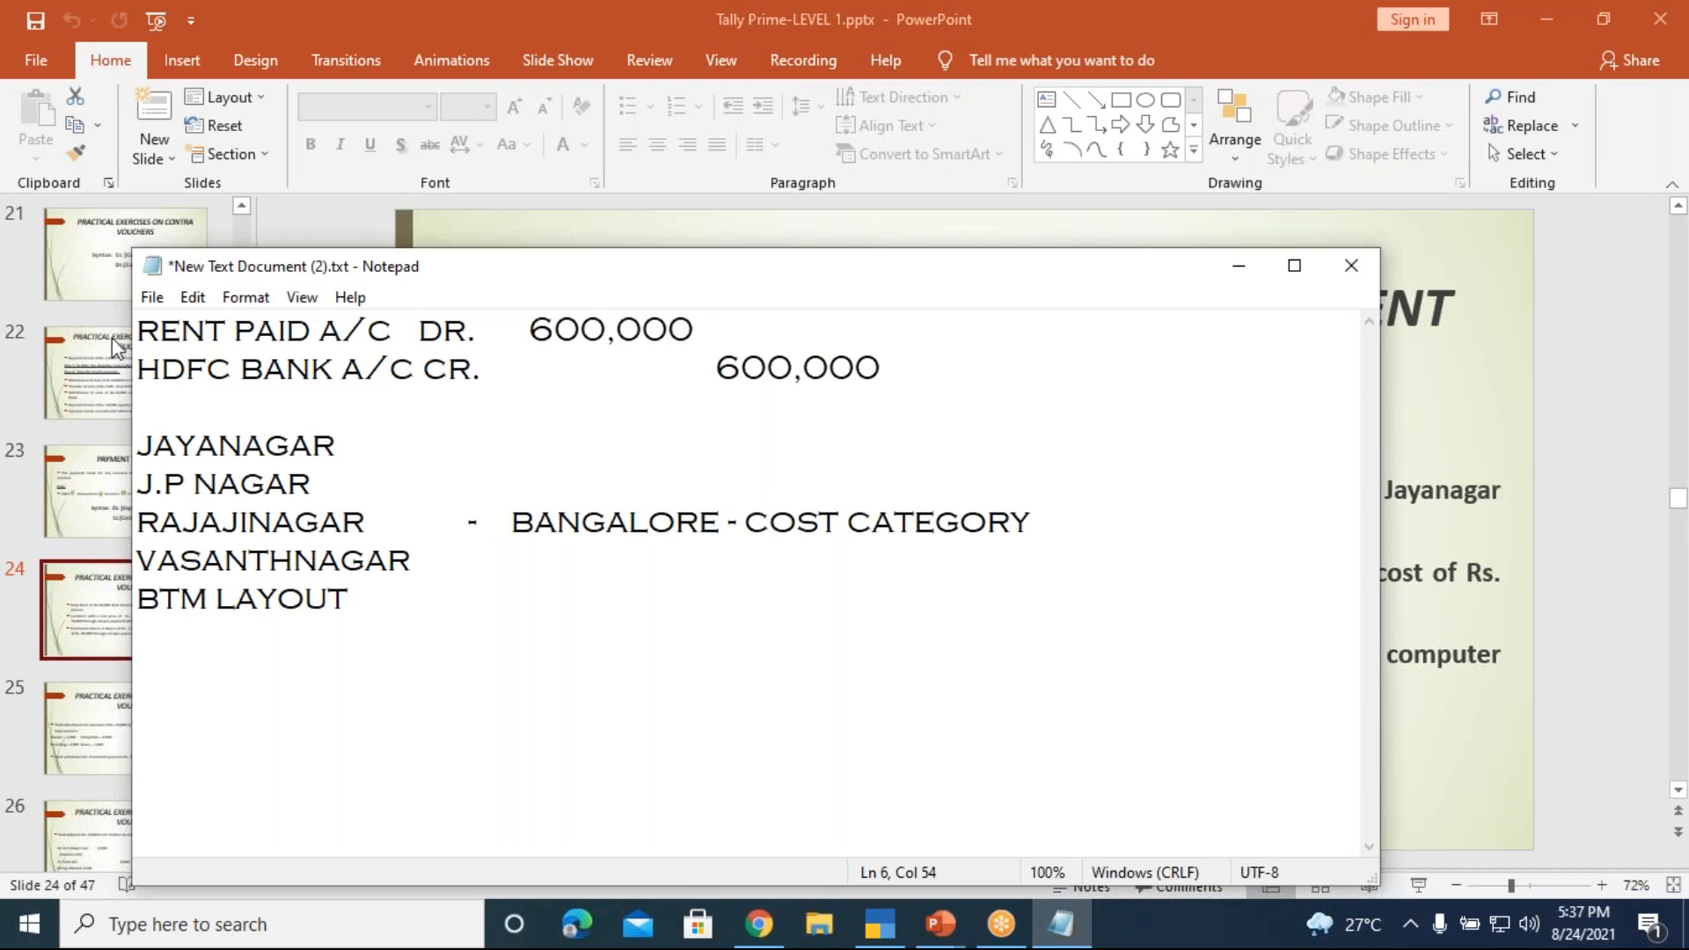
- Replace all the text in the Notepad document with the debit line "DR. FURNITURE A/C 20000"
key("ctrl+a")
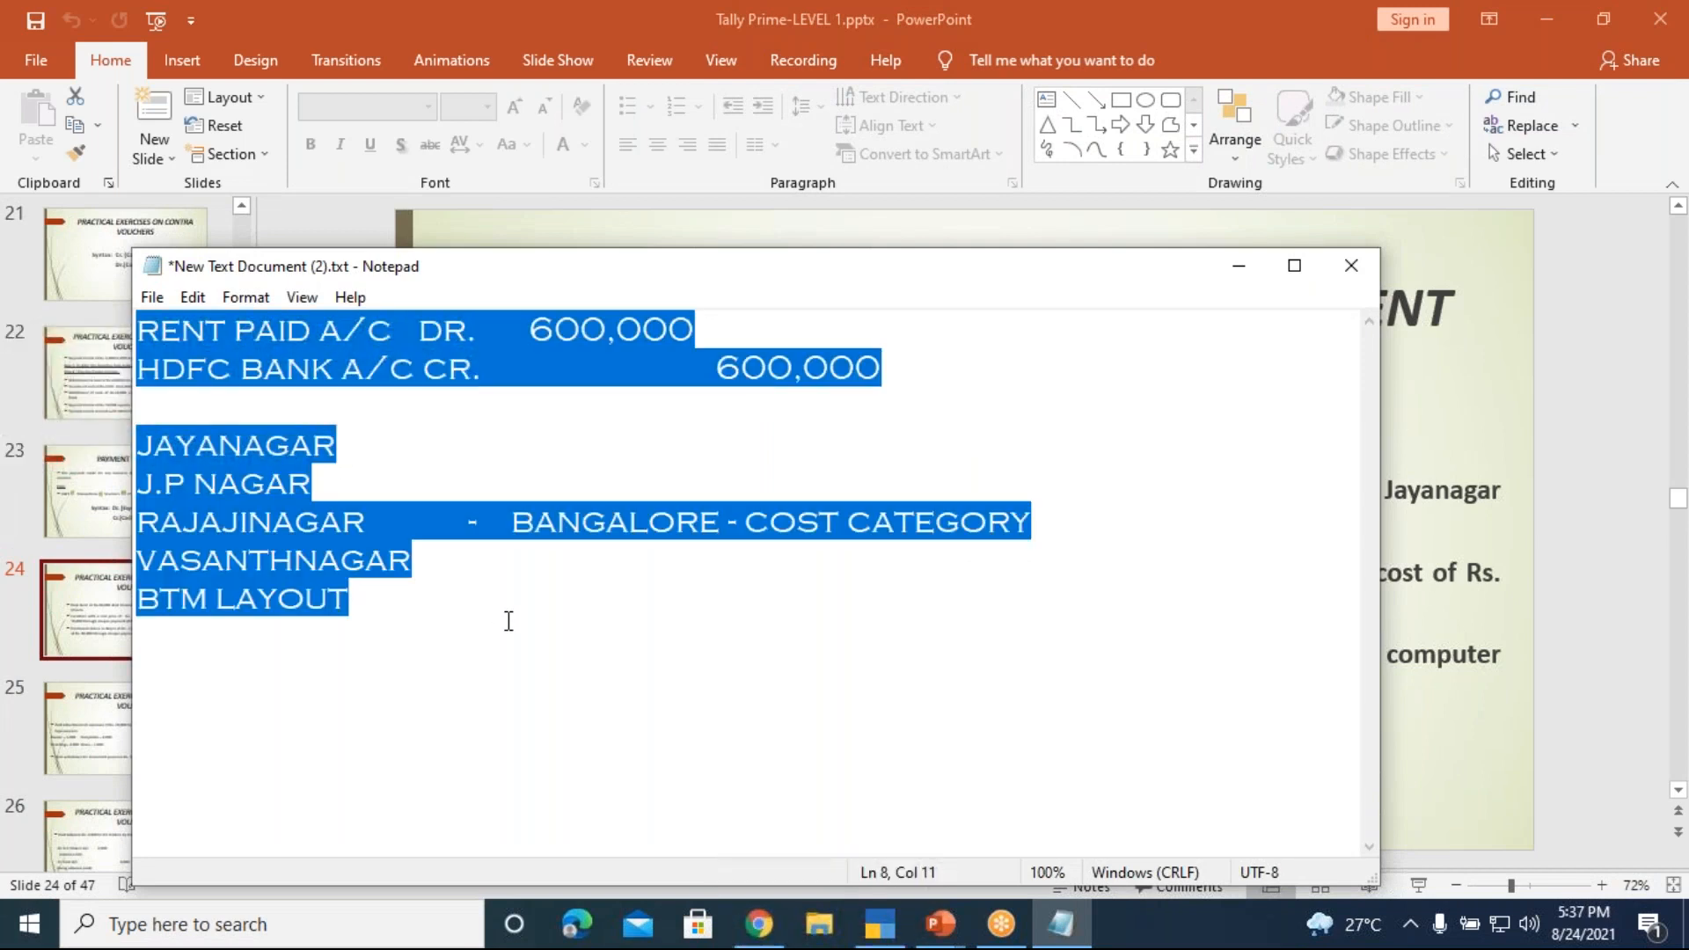
key("Delete")
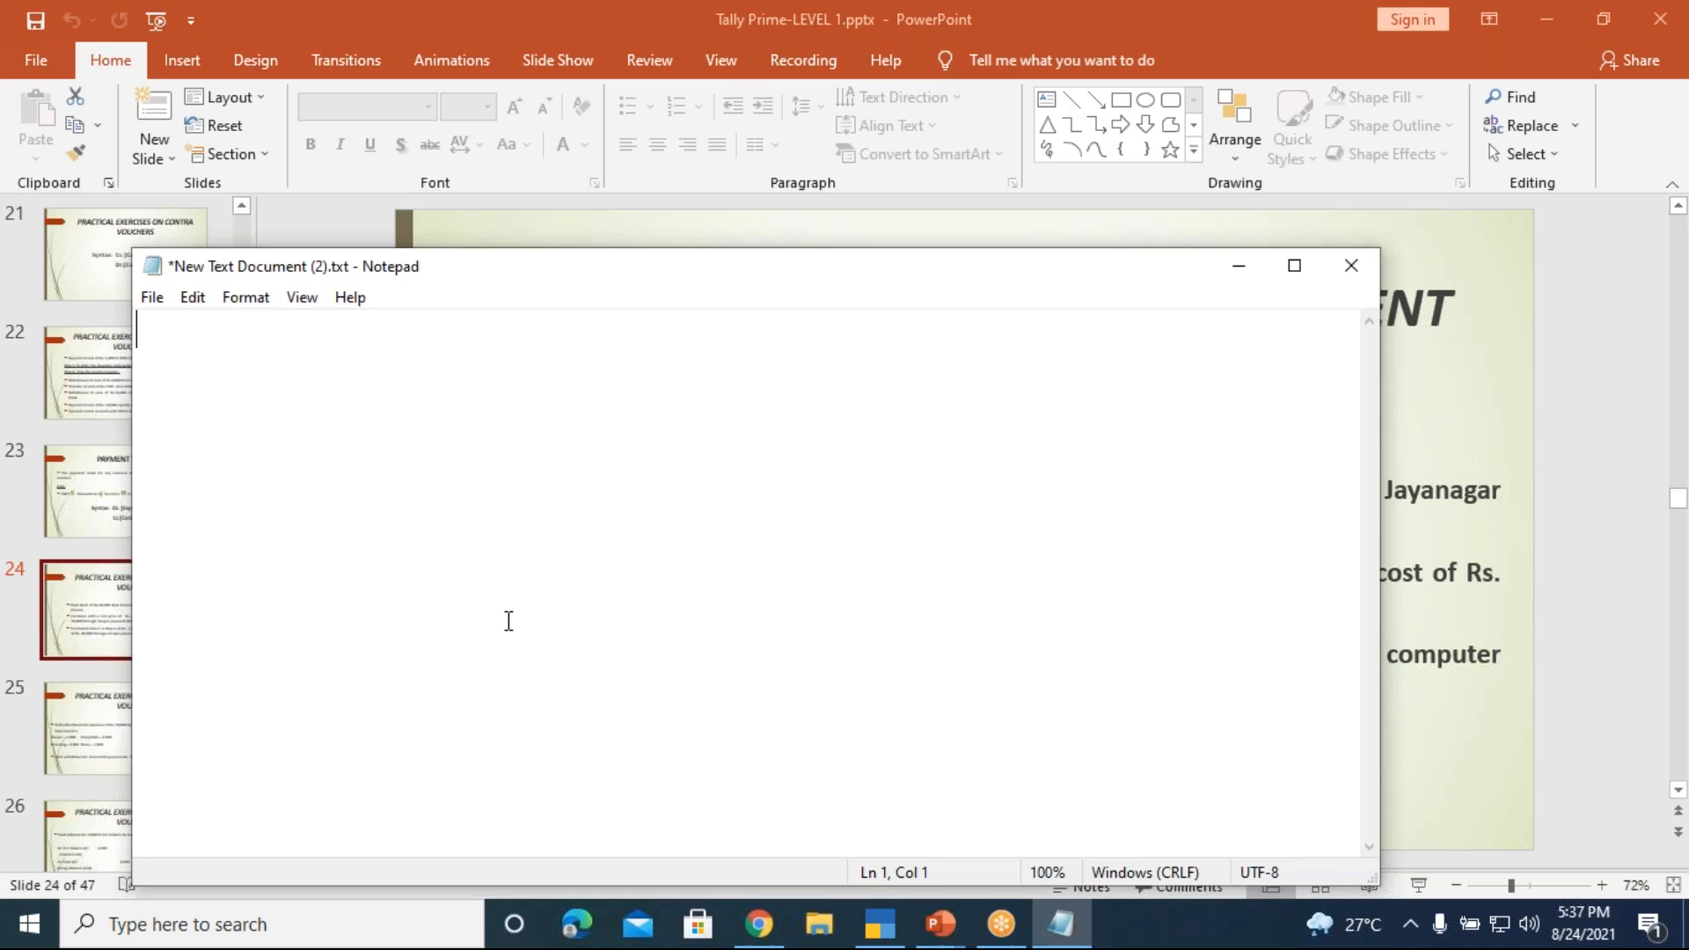
type("DR. FURNITURE")
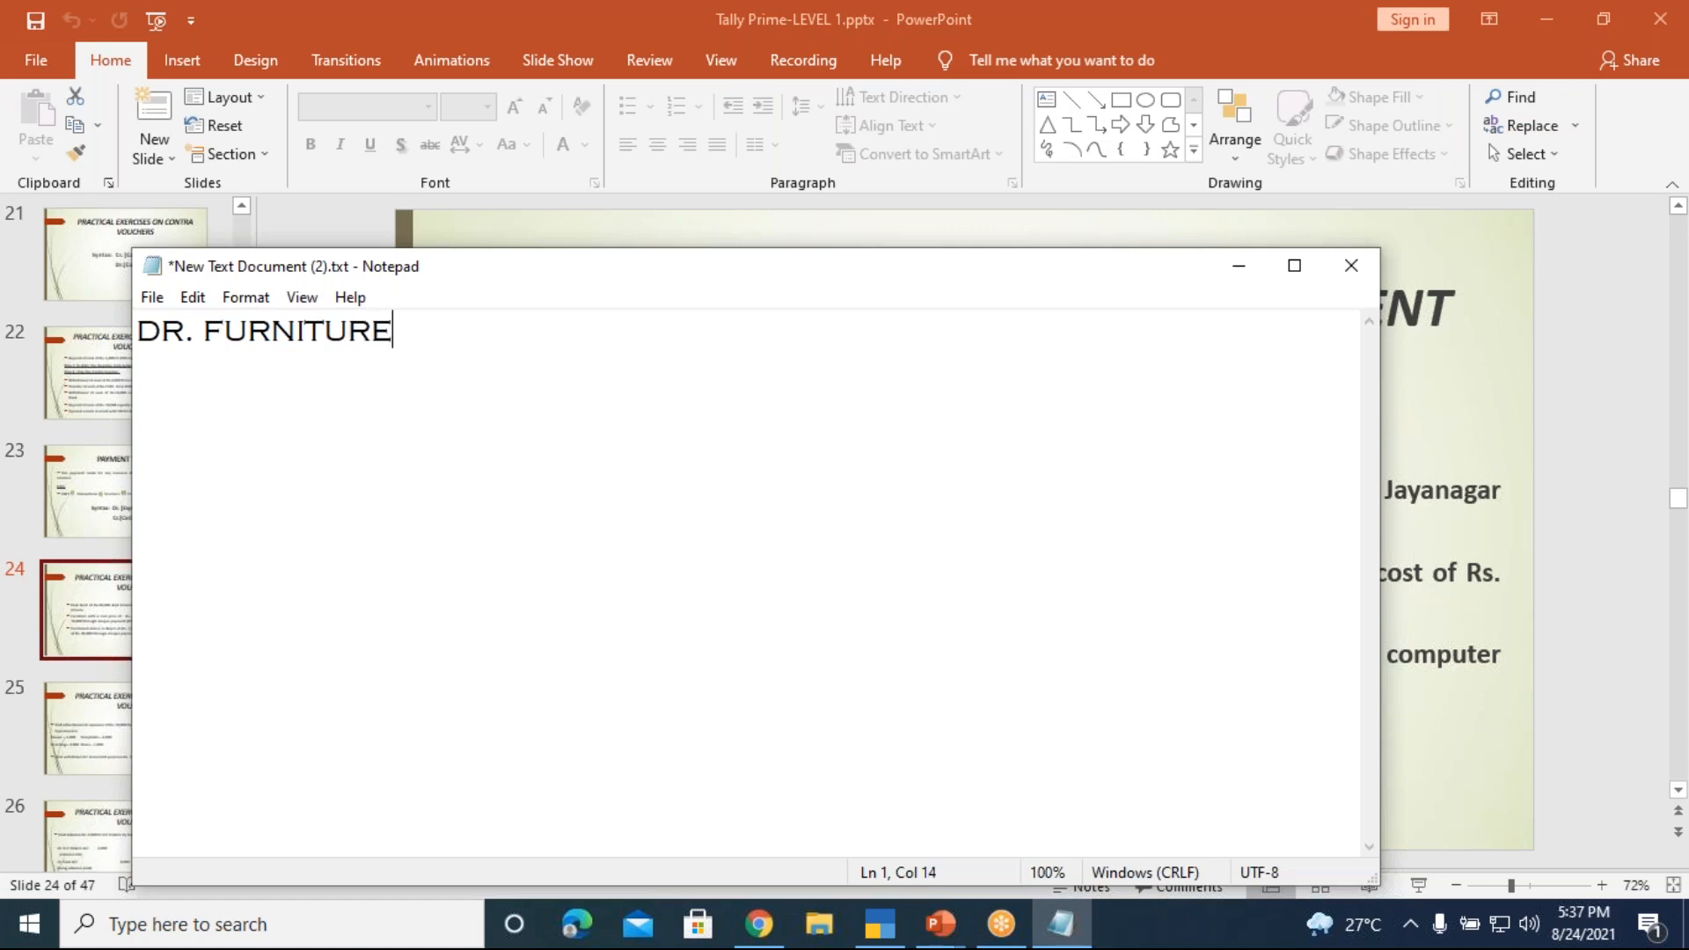
type(" A/C       20000")
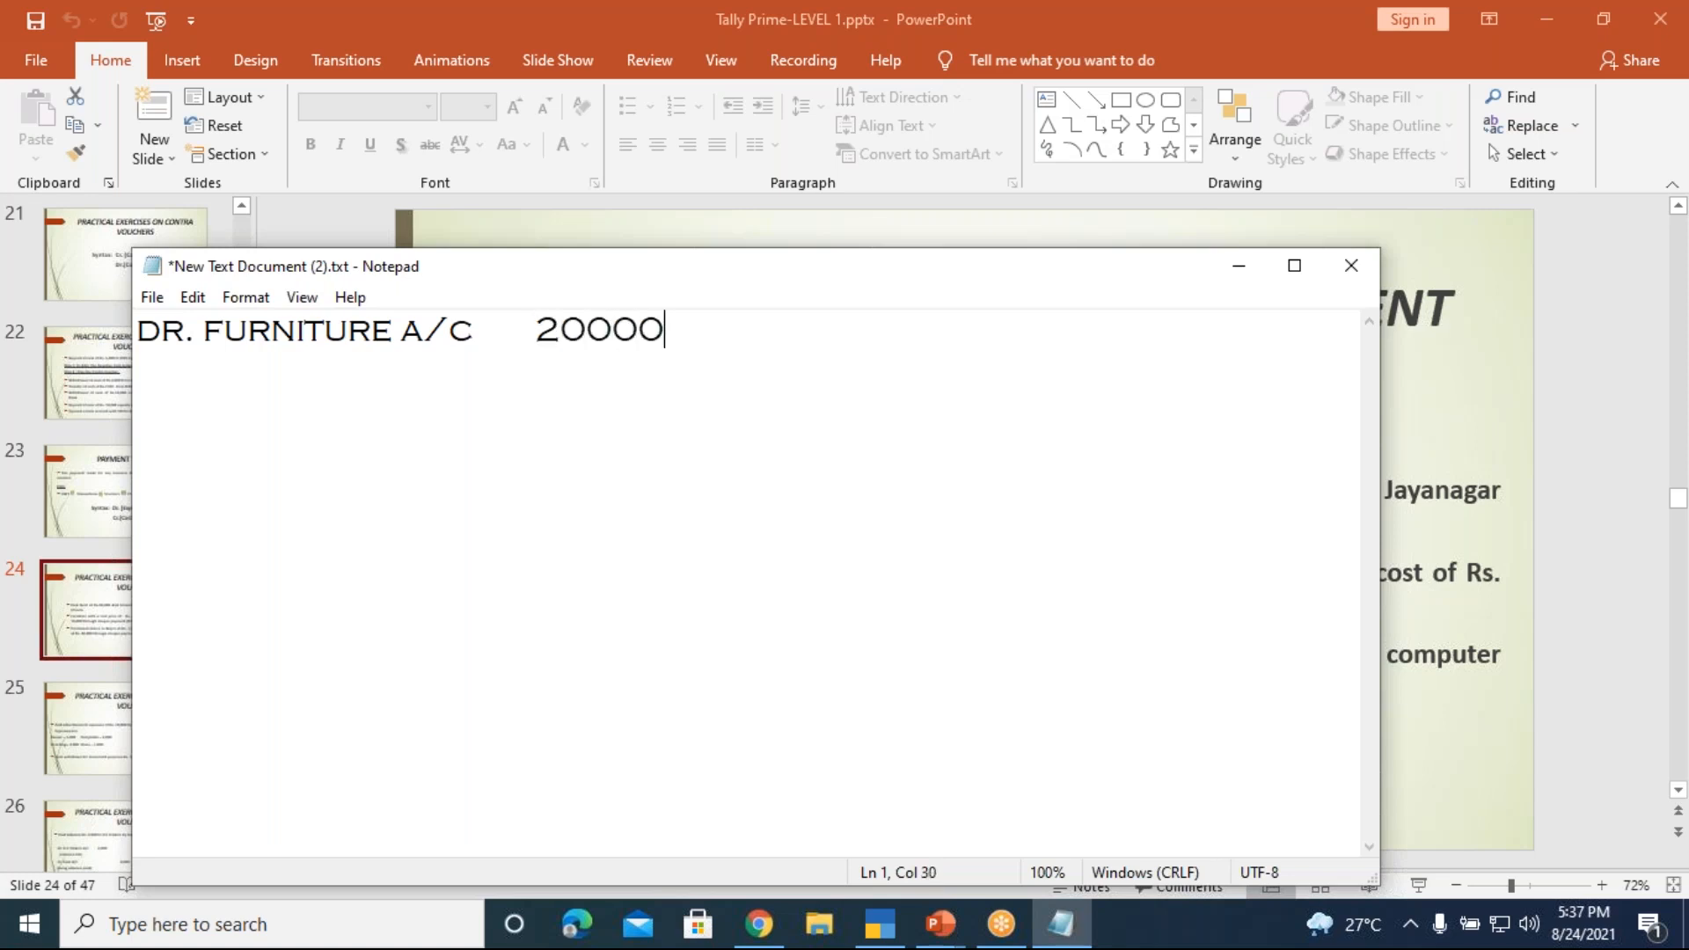
- Add the credit line "CR. DISCOUNT RECEIVED A/C 2000" below the furniture entry
key("Return")
type("CR.")
key("BackSpace")
type("DIC")
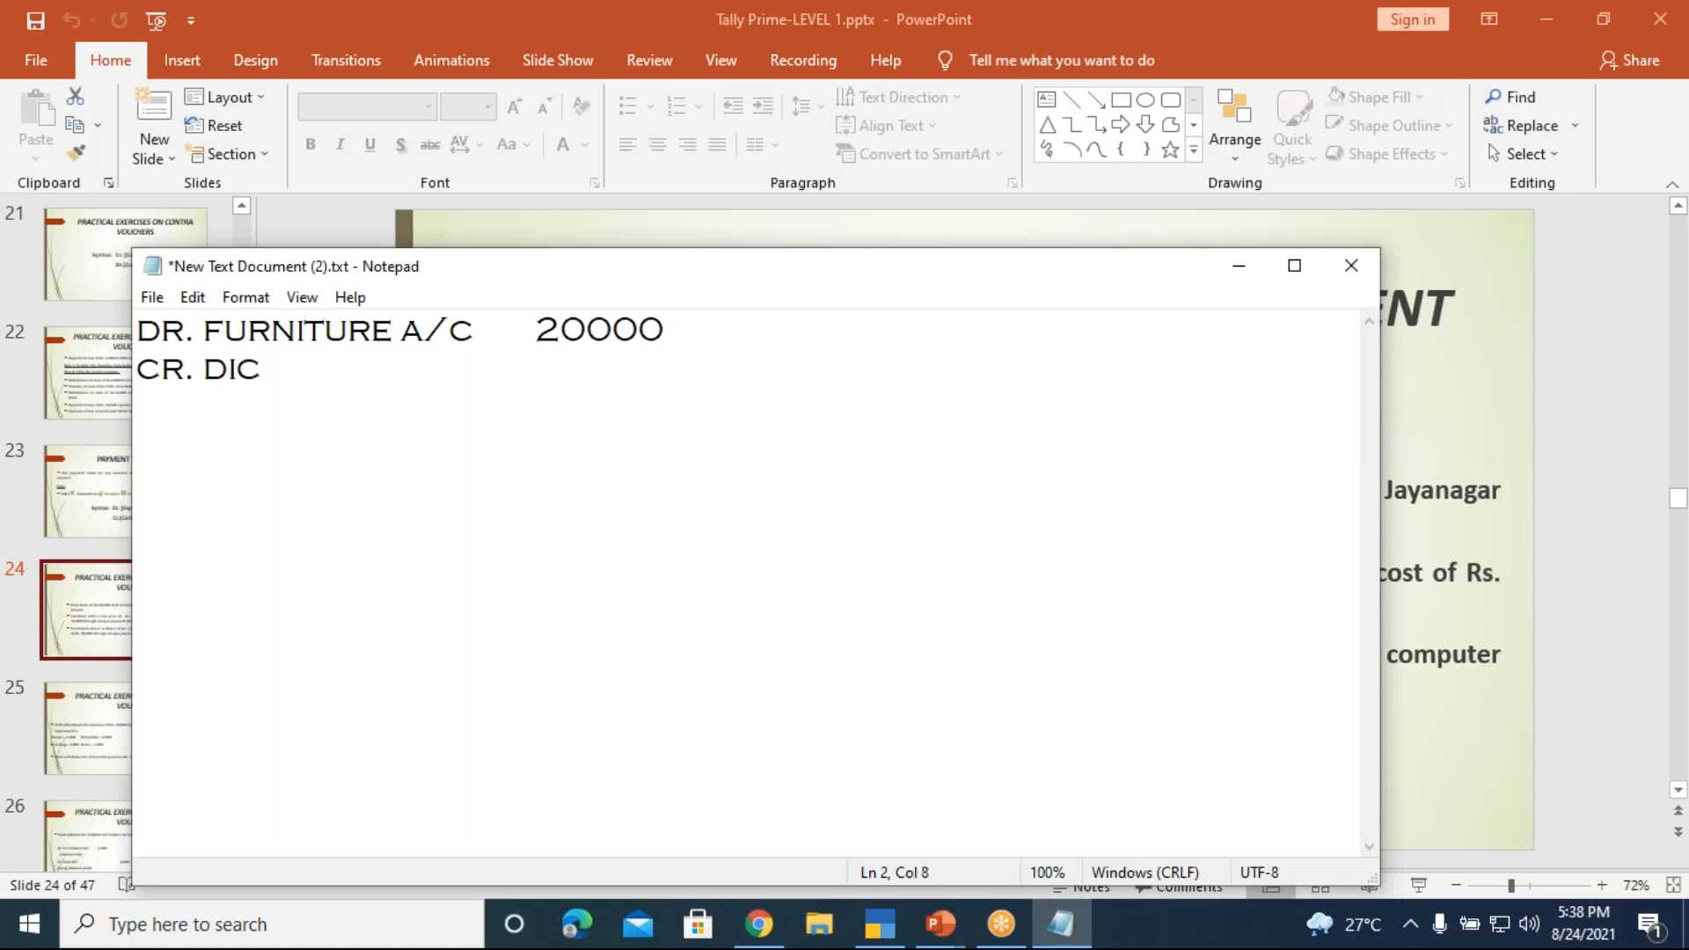
key("BackSpace")
type("D")
key("BackSpace")
type("SCOI")
key("BackSpace")
type("UNT")
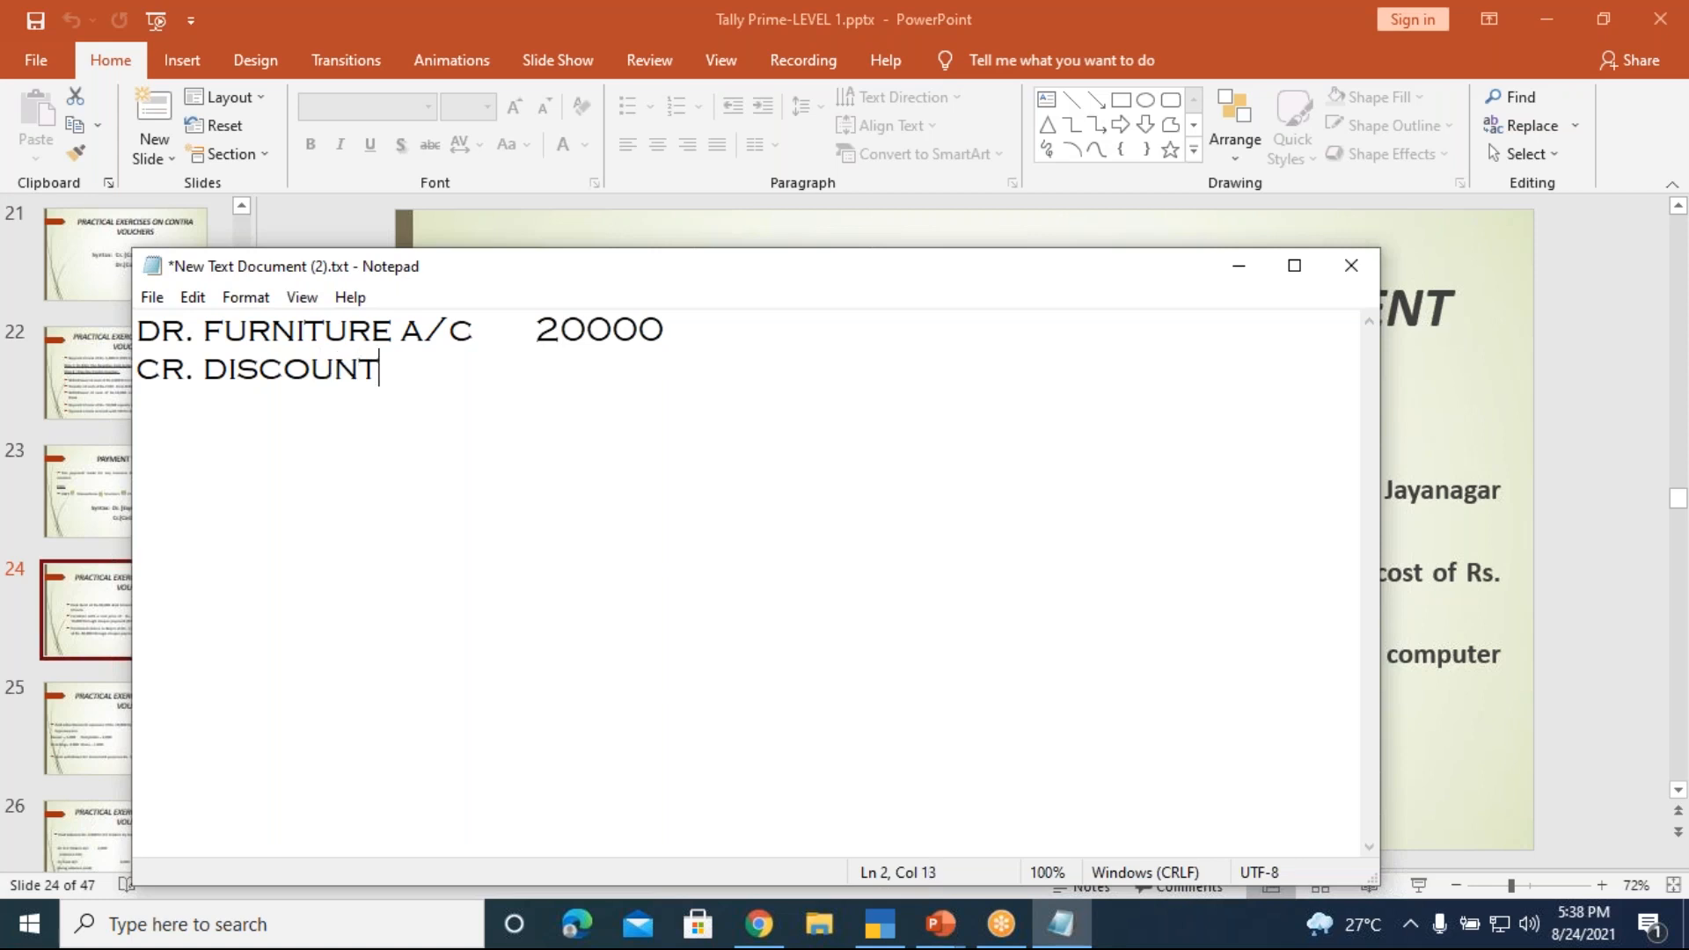
type(" RECEIVED ")
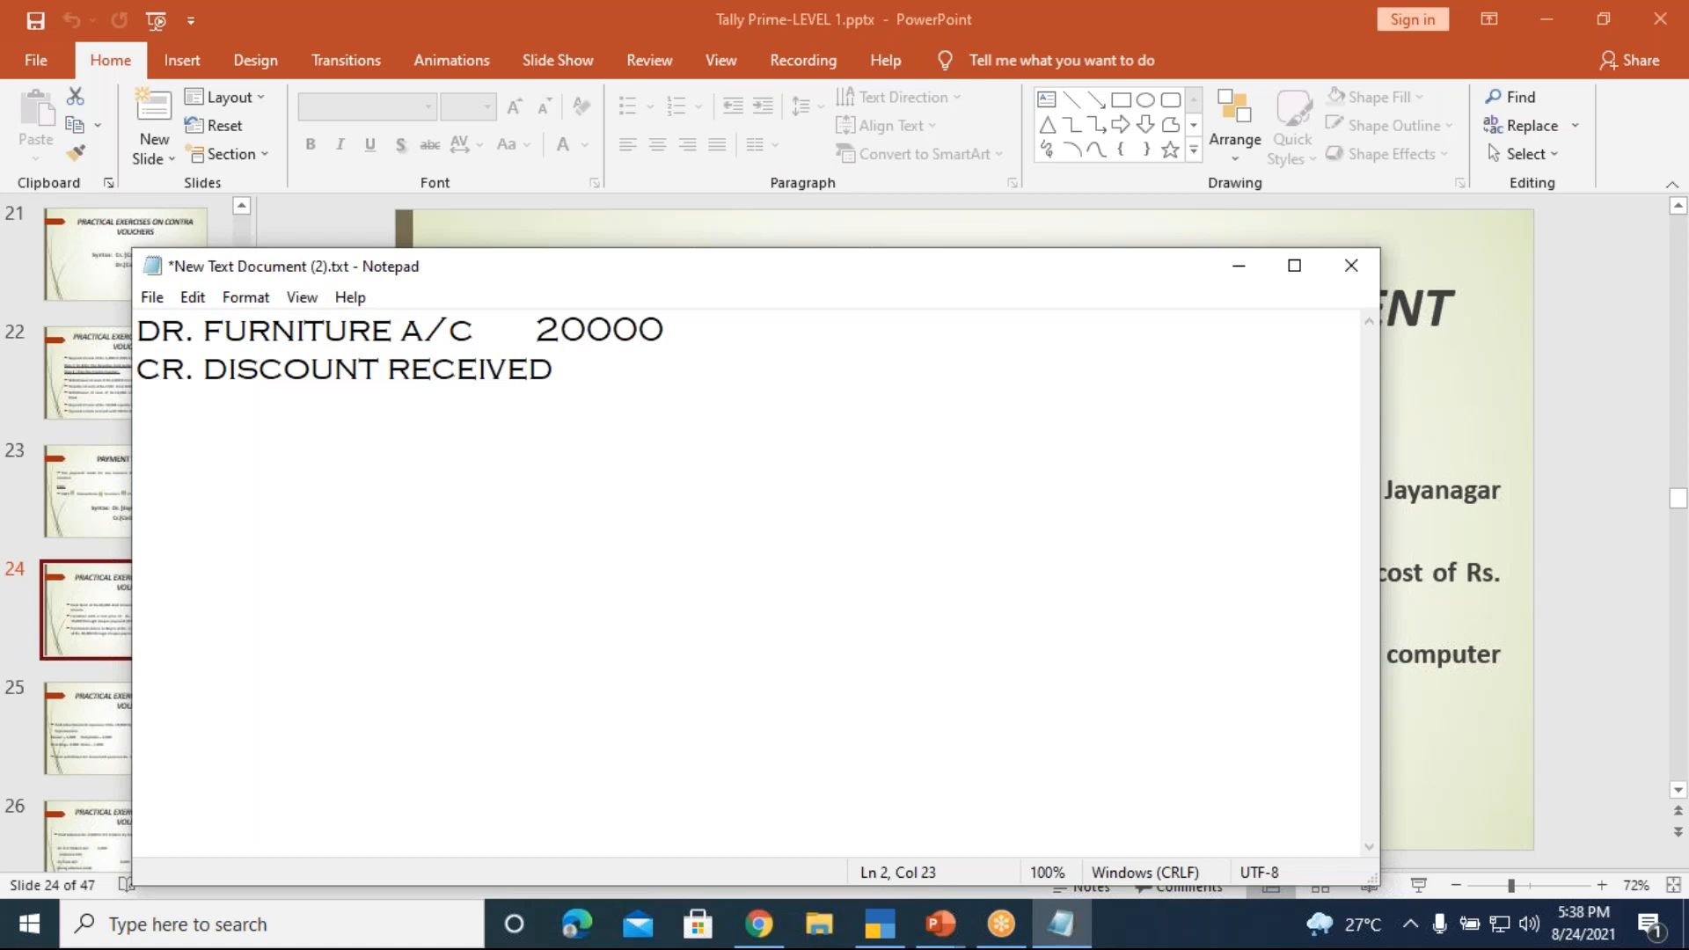
type(" A/C              2000")
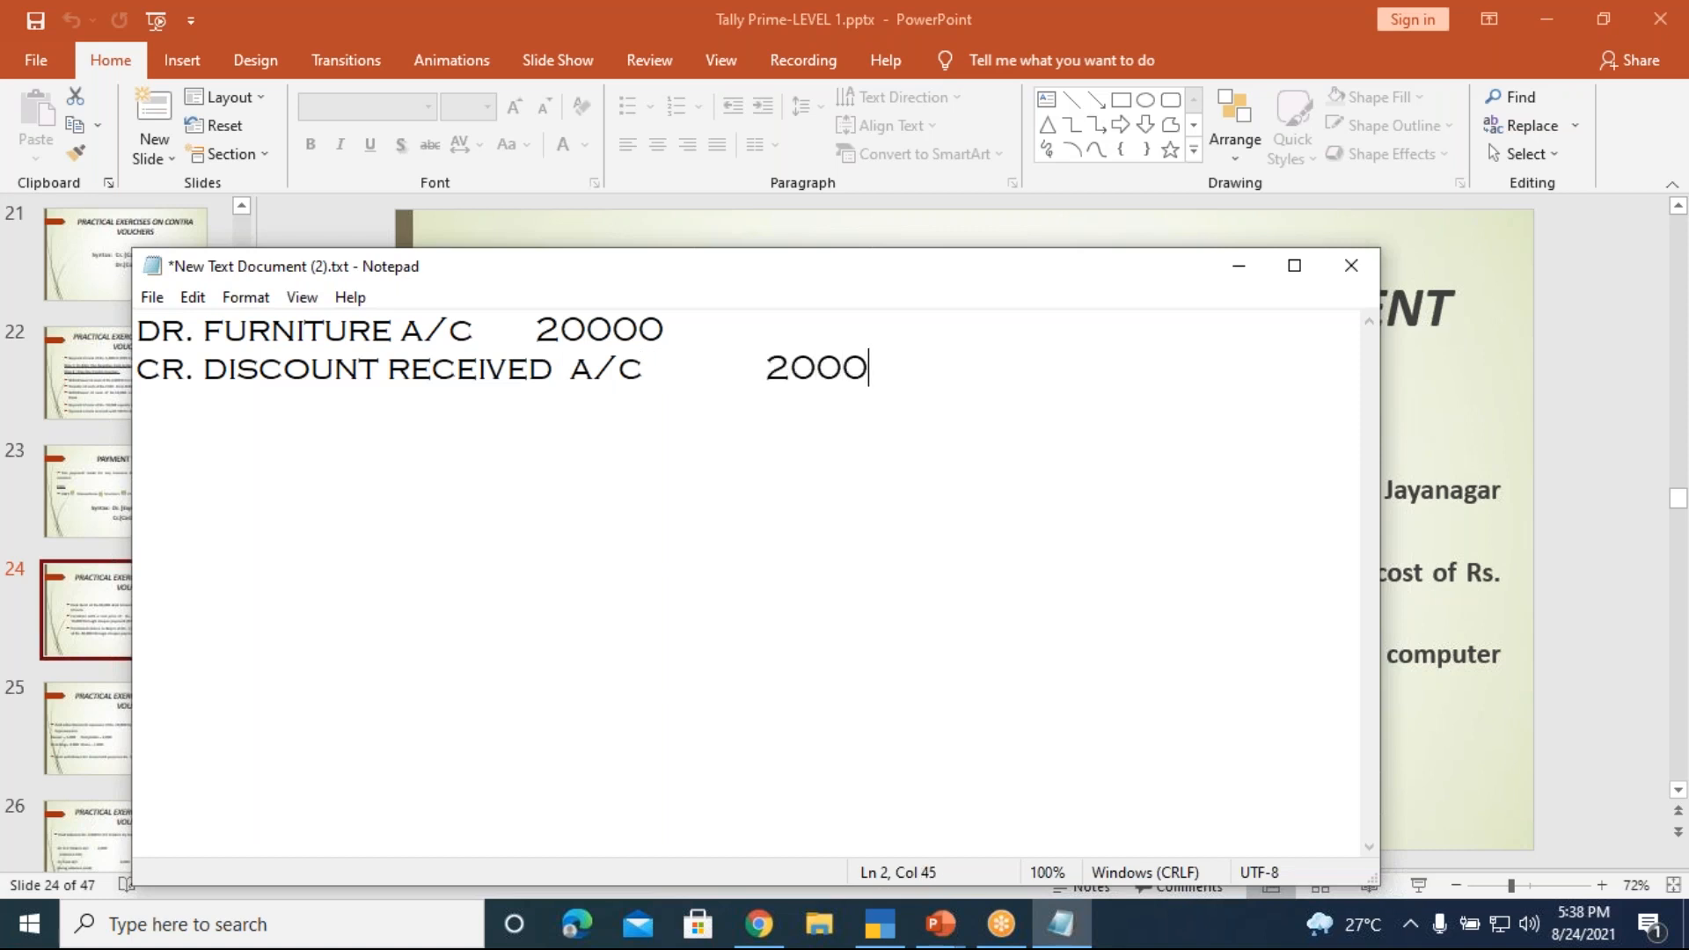
- Add a second credit line "CR. ICICI BANK A/C 18000" with its amount aligned under the discount amount
key("Return")
type("CR.")
type("ICICI BANK A/C                              ")
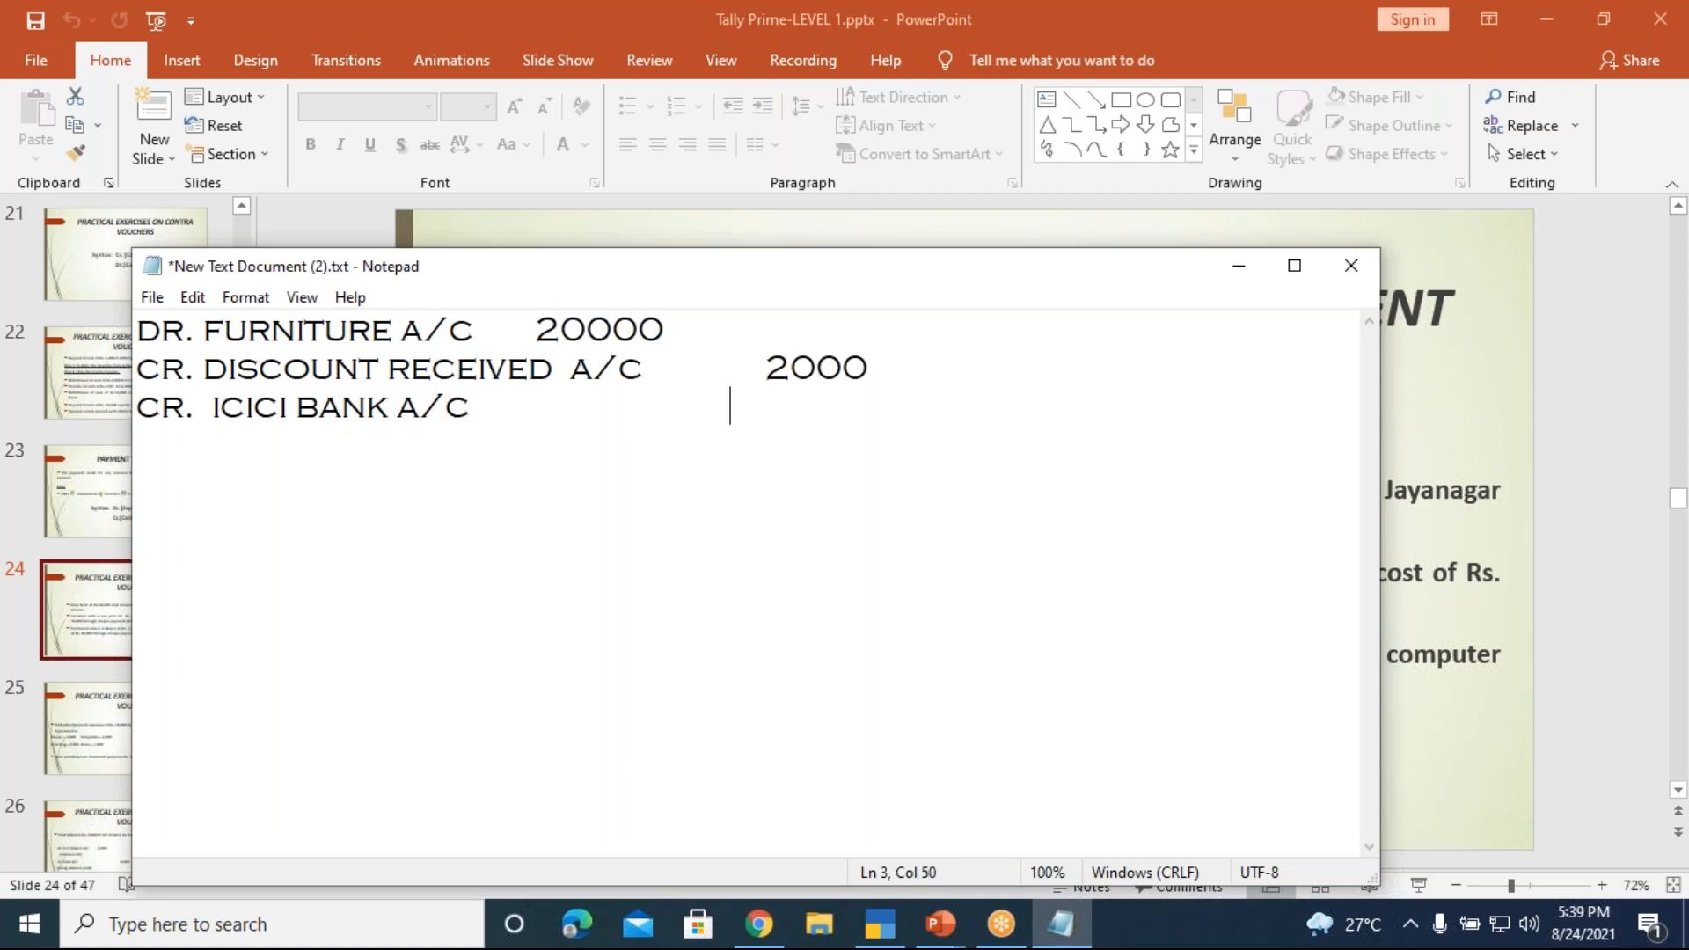
type("    18000")
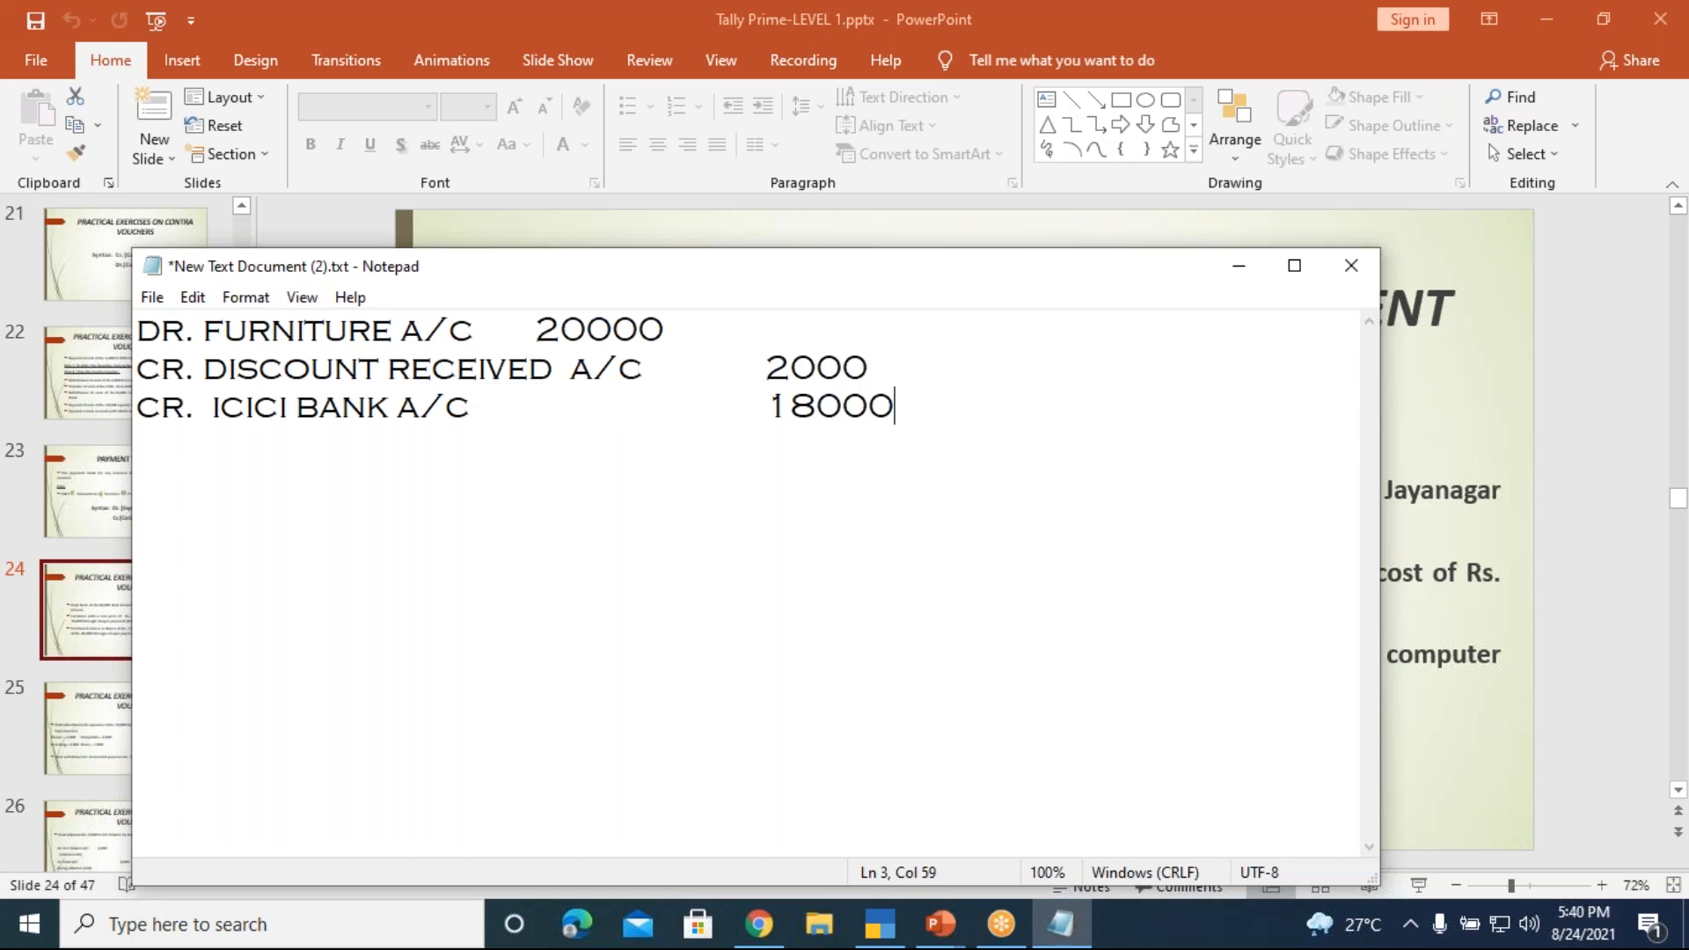
- Switch to TallyPrime and debit Furniture A/c with 20,000 in the new payment voucher
left_click(893, 928)
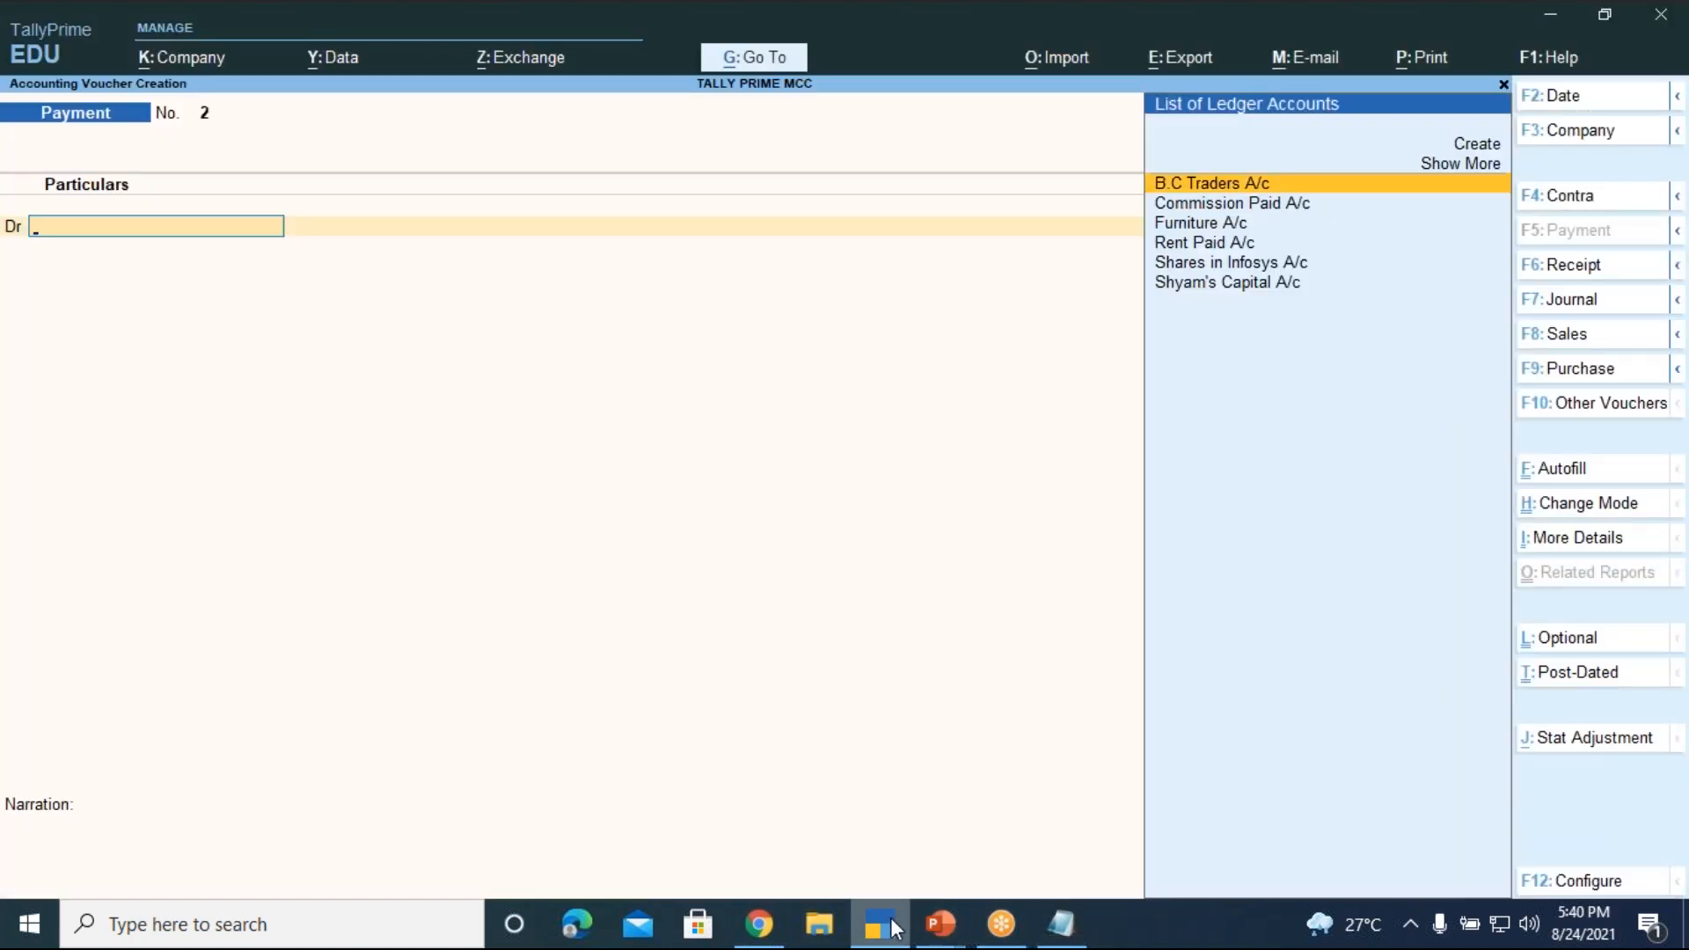
key("Down")
key("Down")
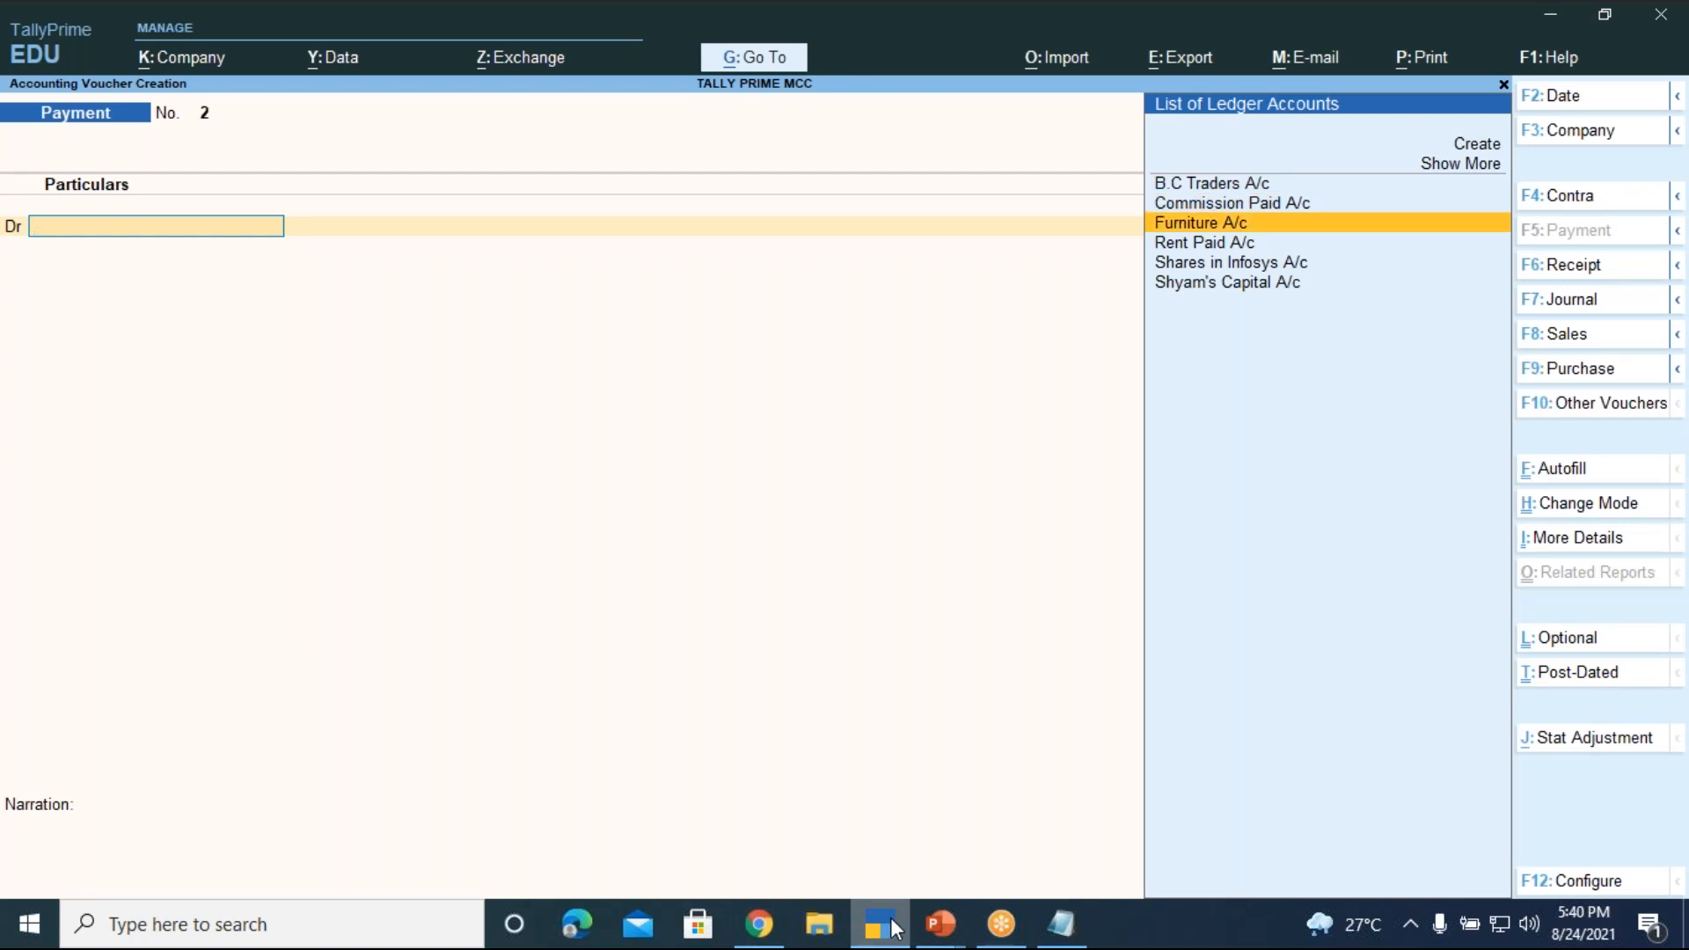
key("Return")
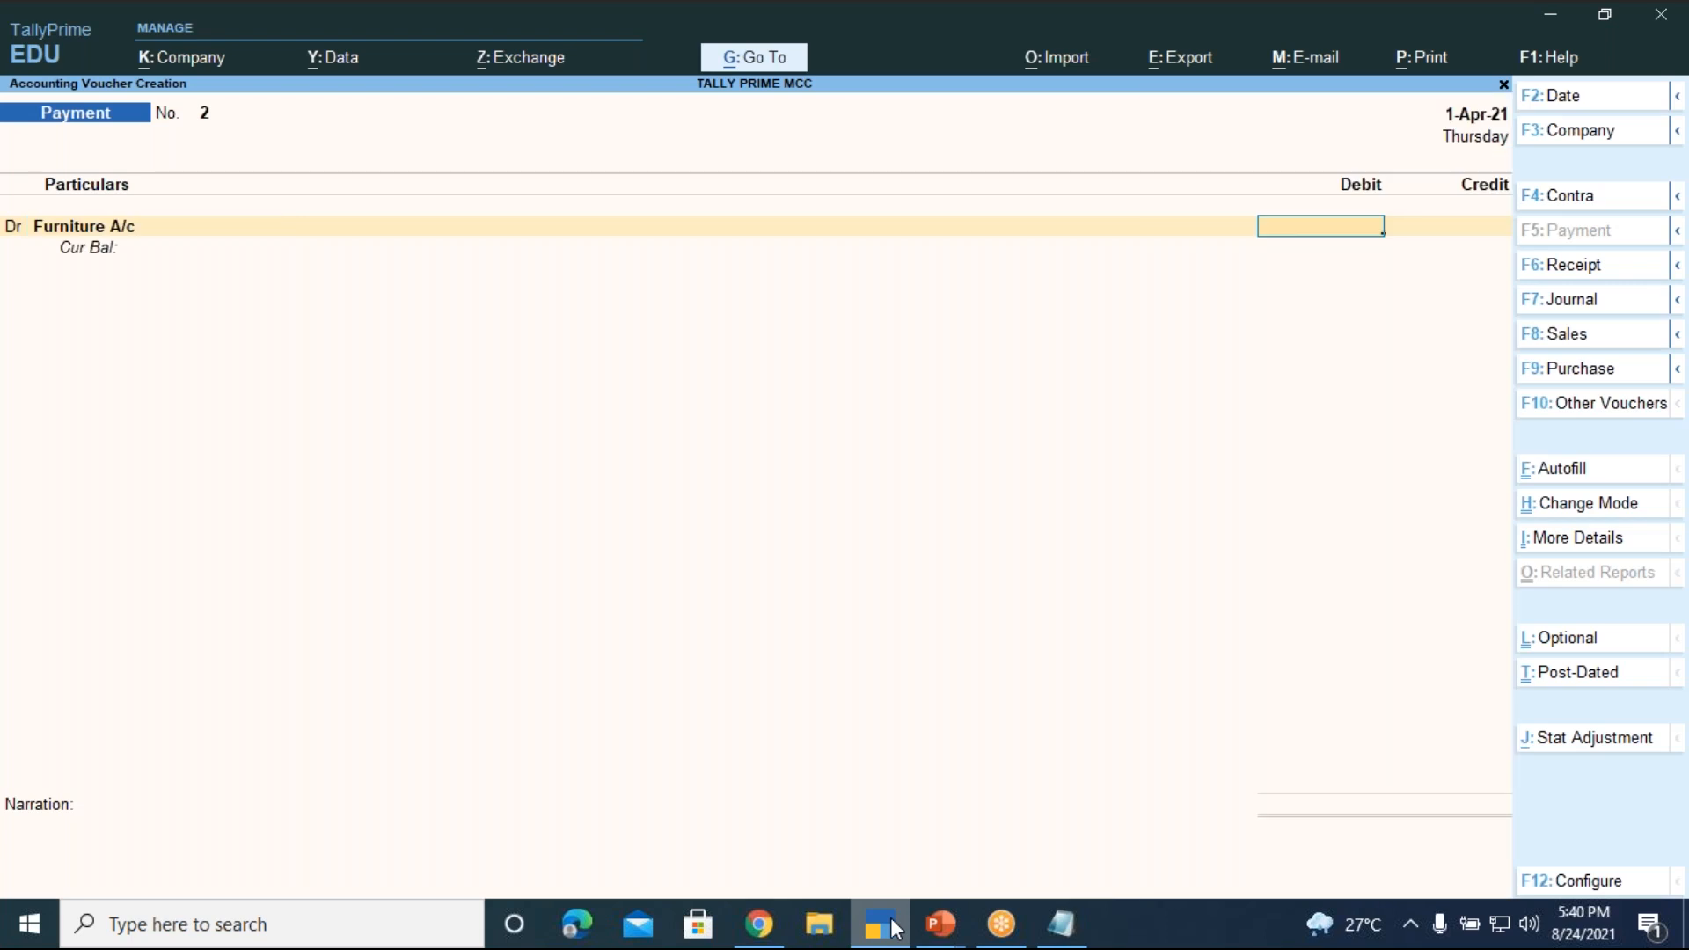
type("20000")
key("Return")
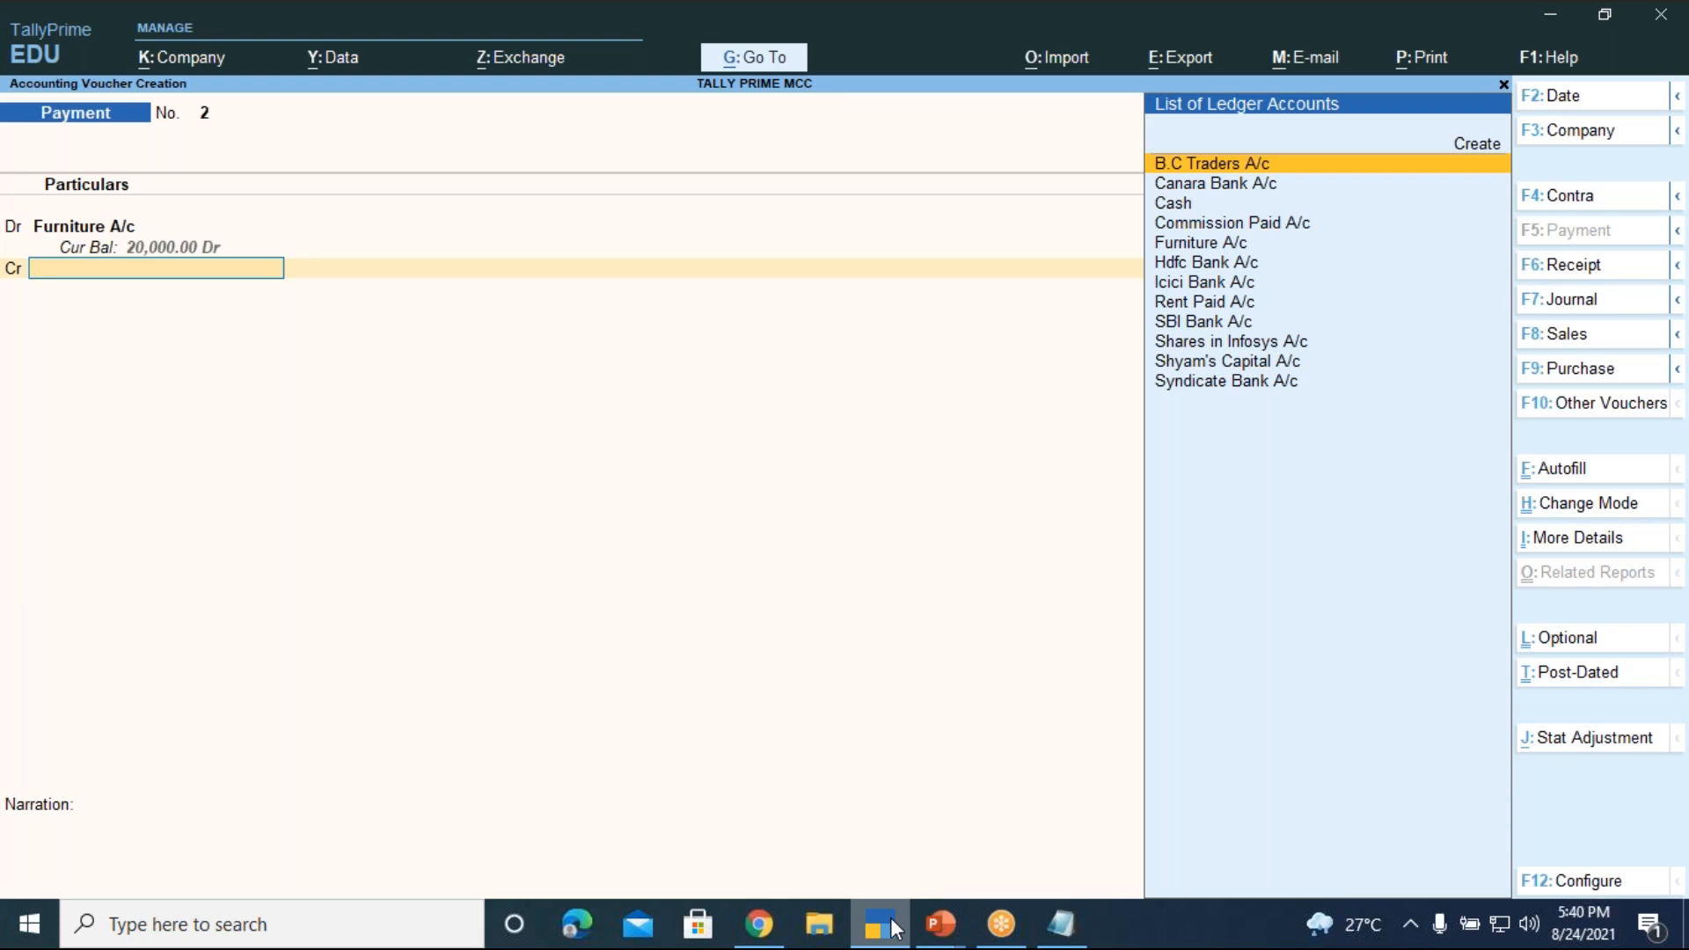
left_click(893, 928)
key("Up")
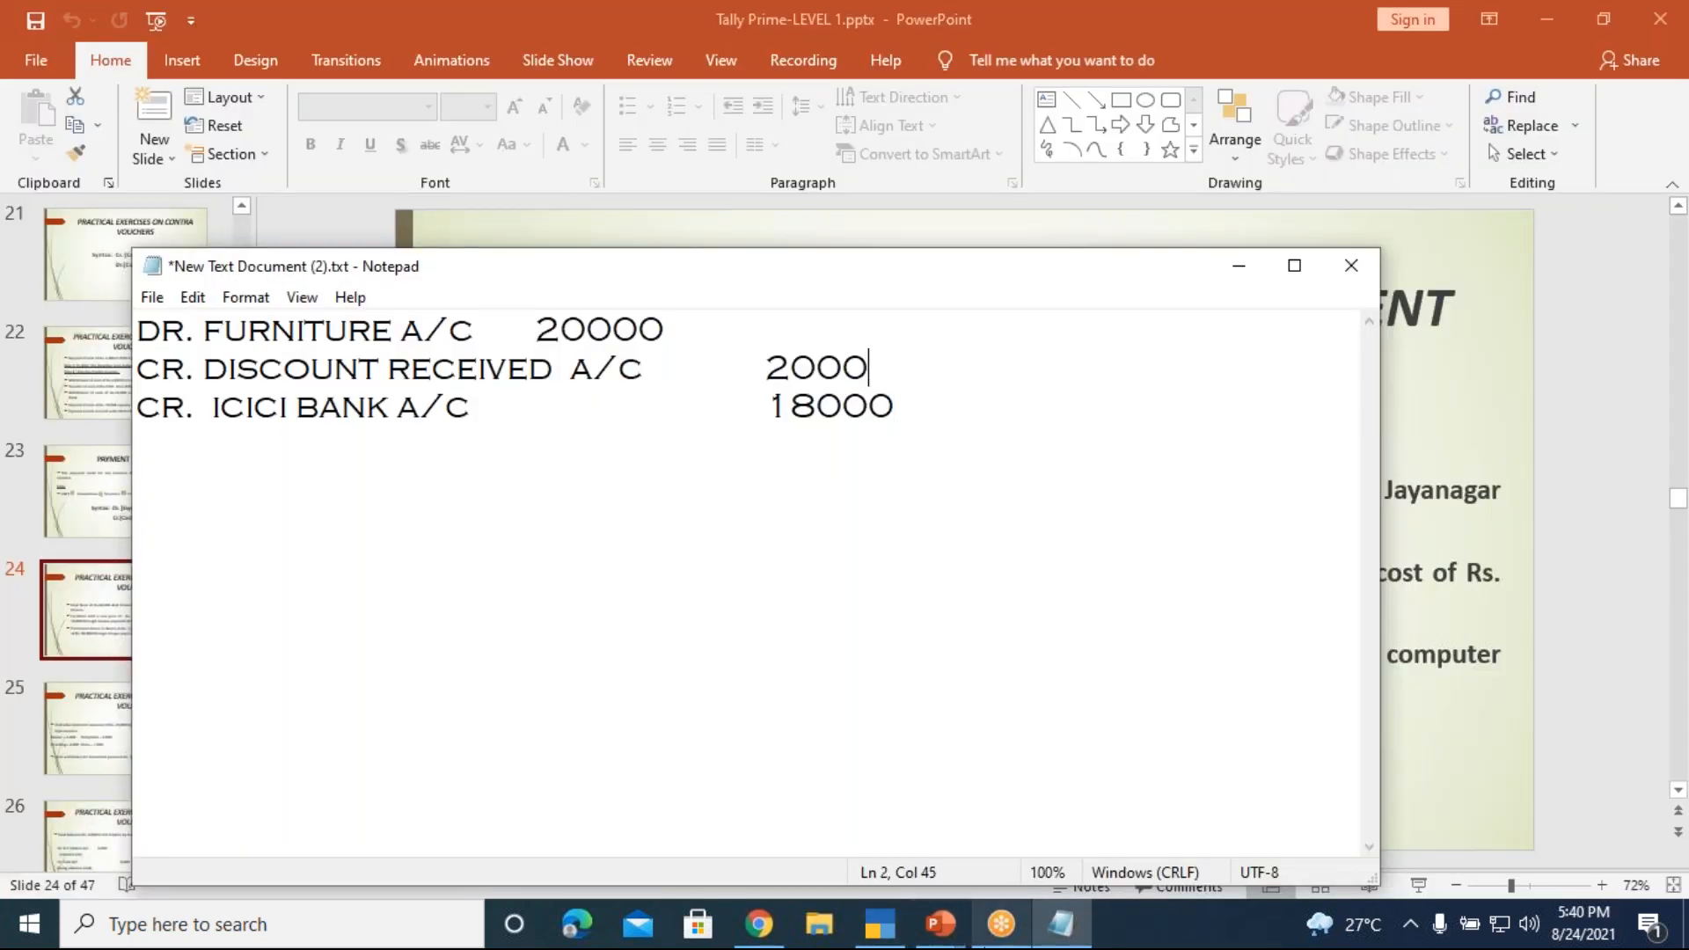
left_click(877, 925)
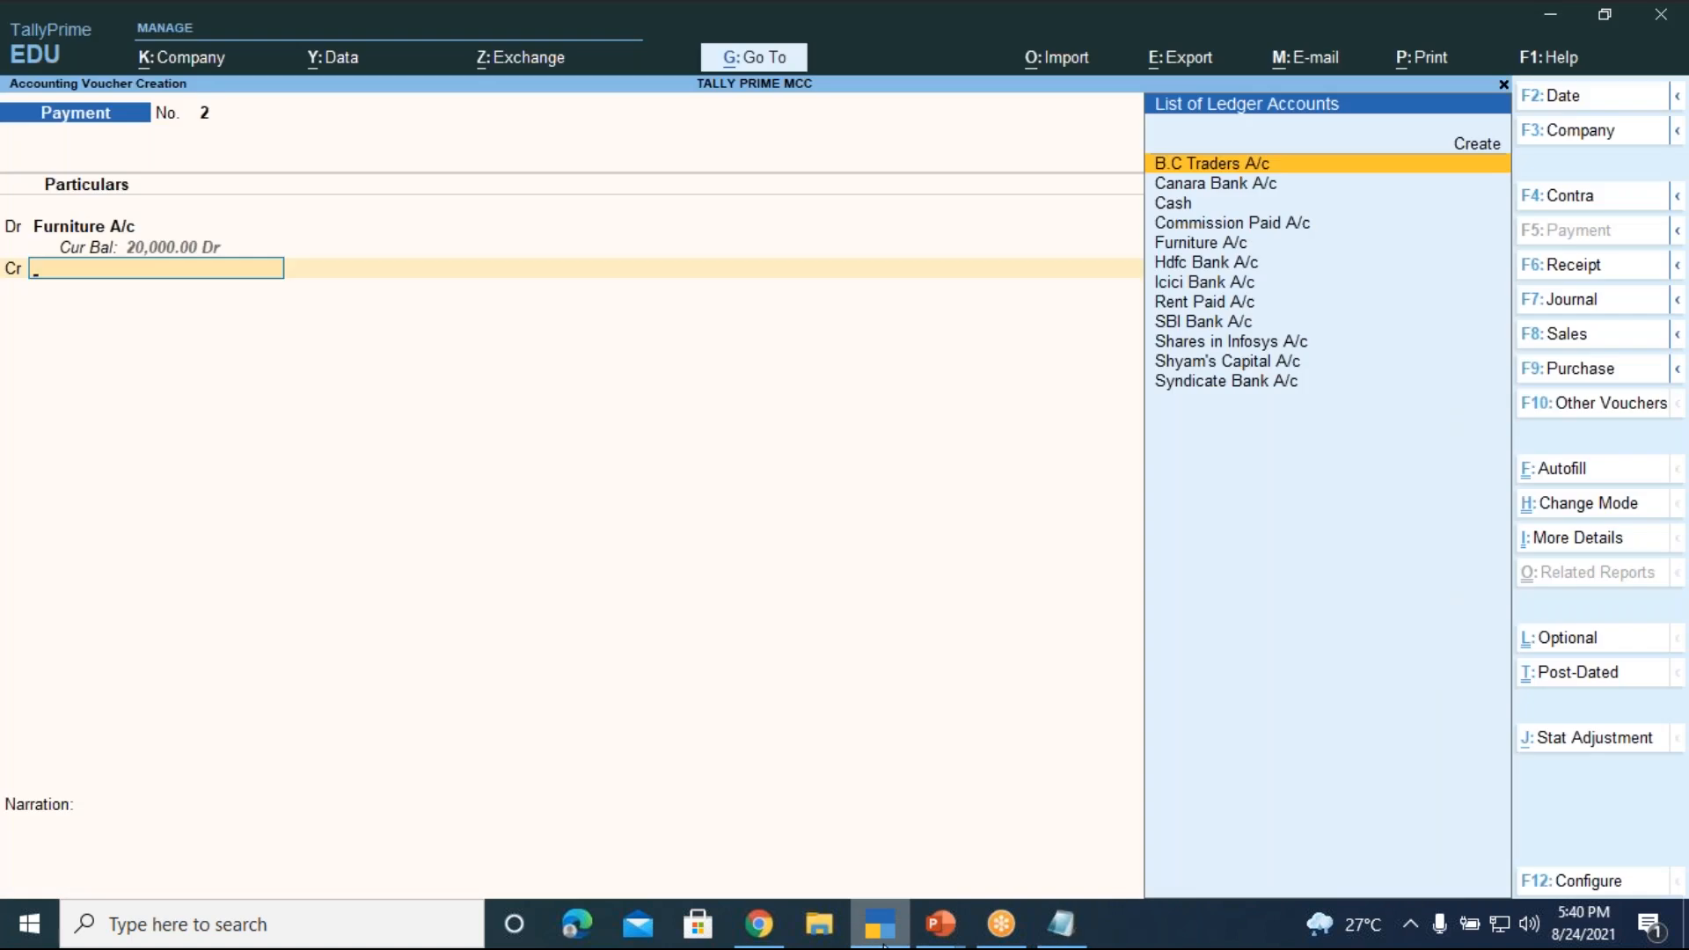
- Start creating a new ledger from the voucher's credit line and name it Discount Received A/c, without an alias
key("Up")
key("Return")
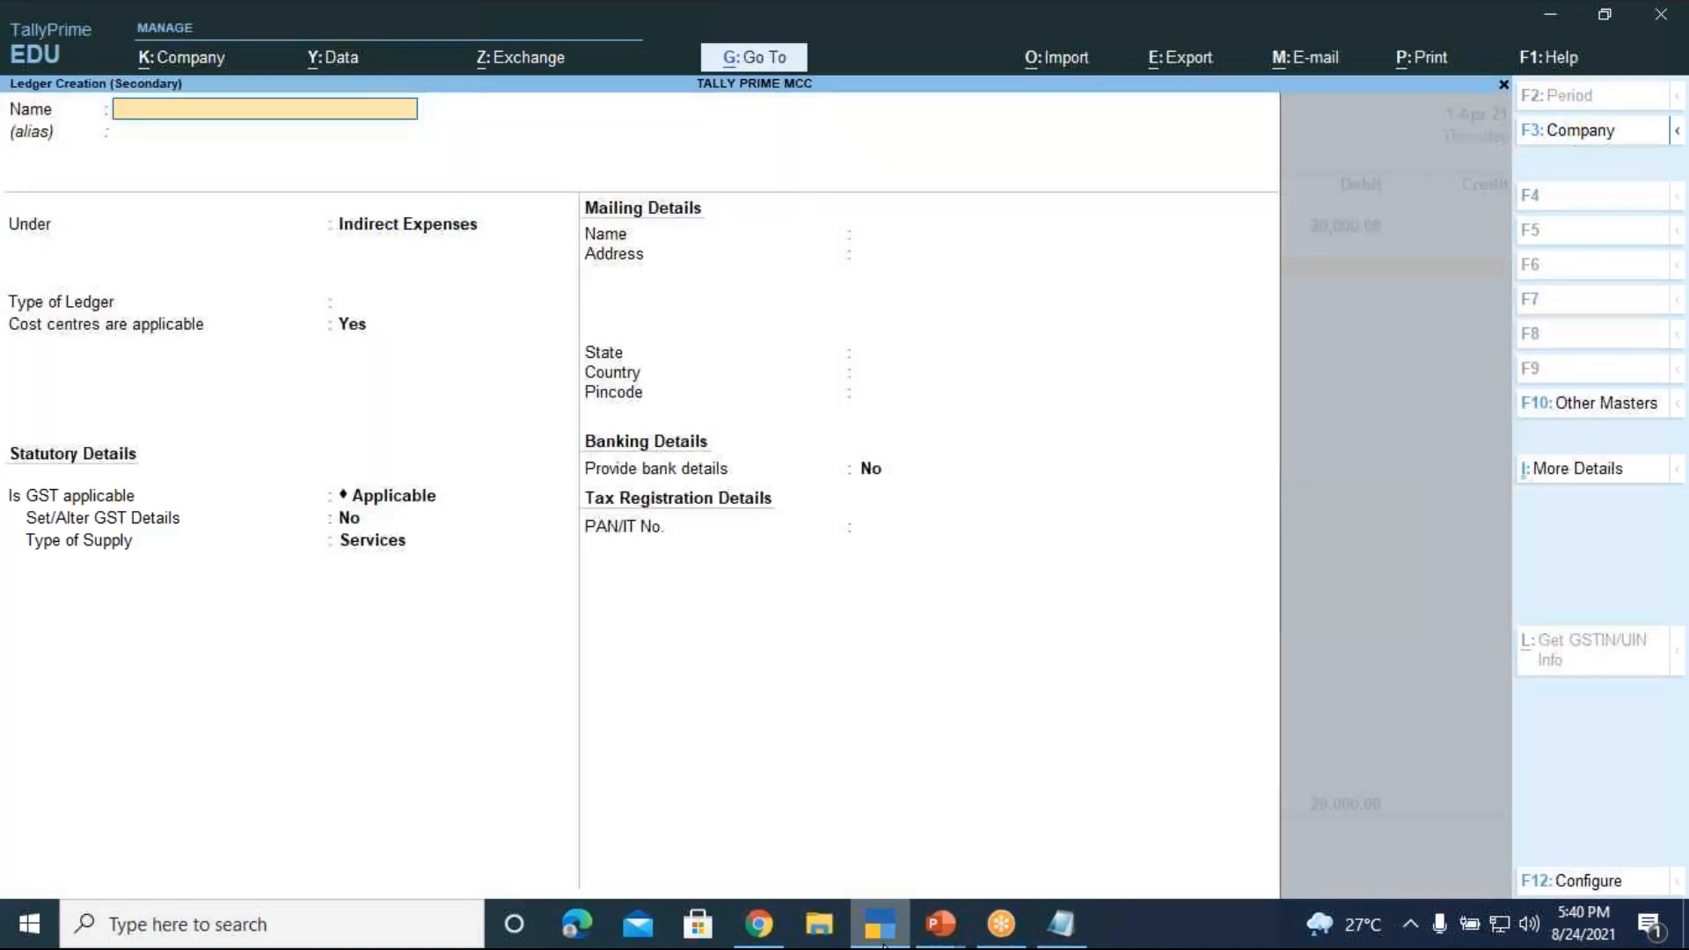
type("Discou")
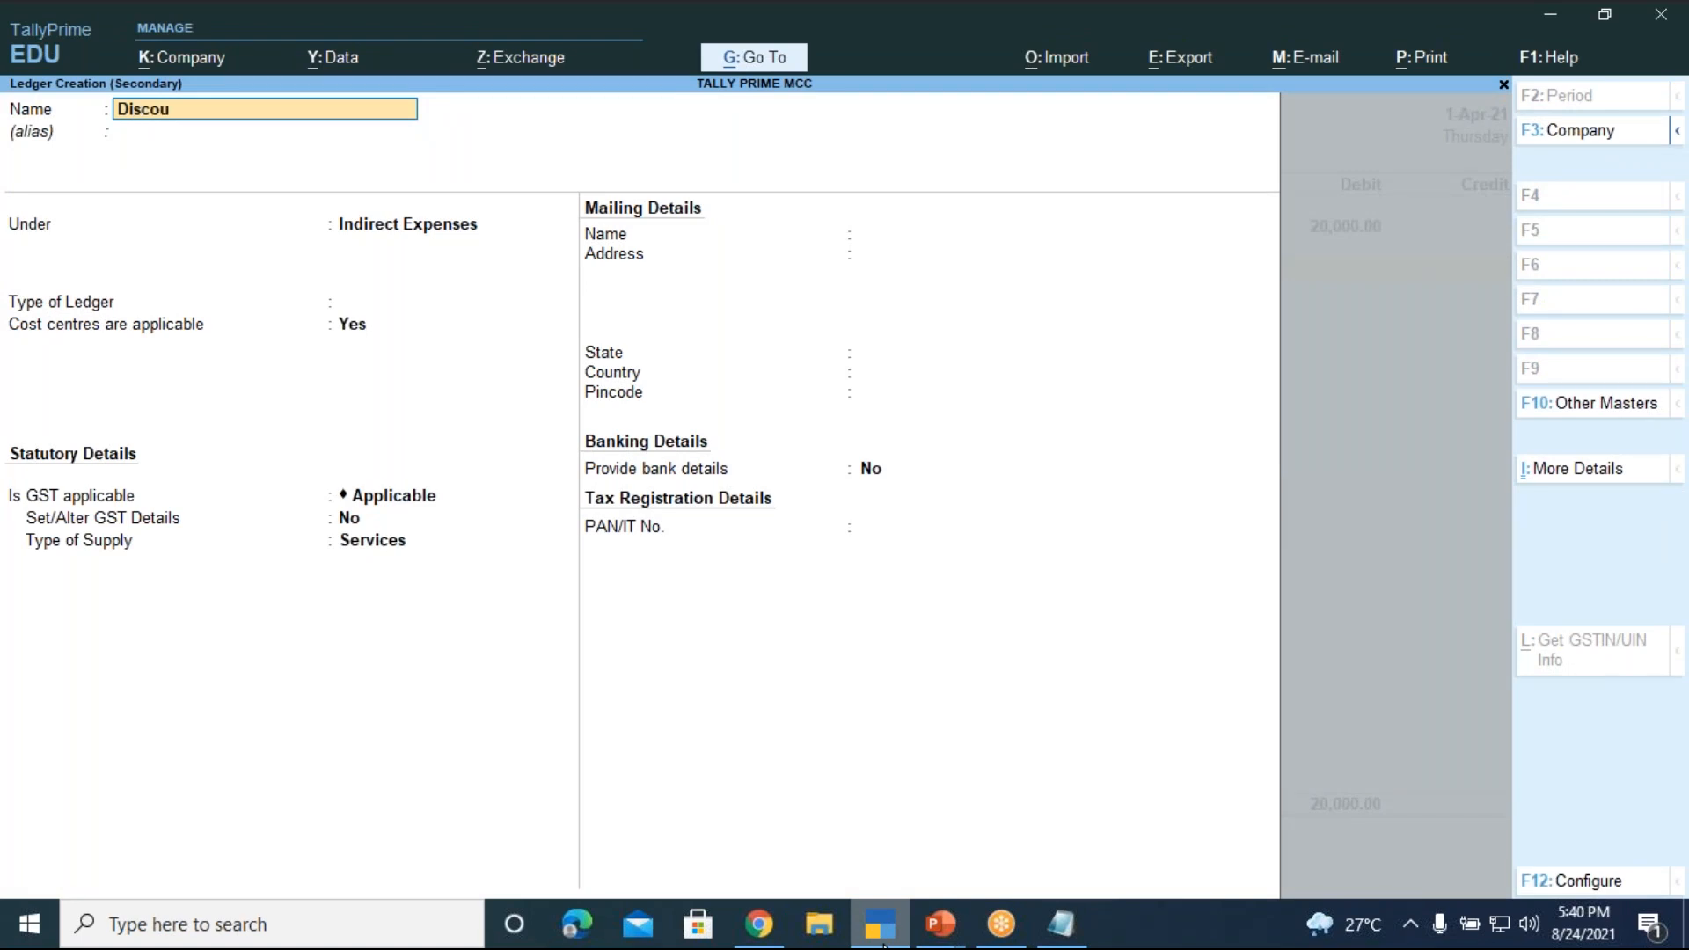
type("nt Received A/c")
key("Return")
key("Return")
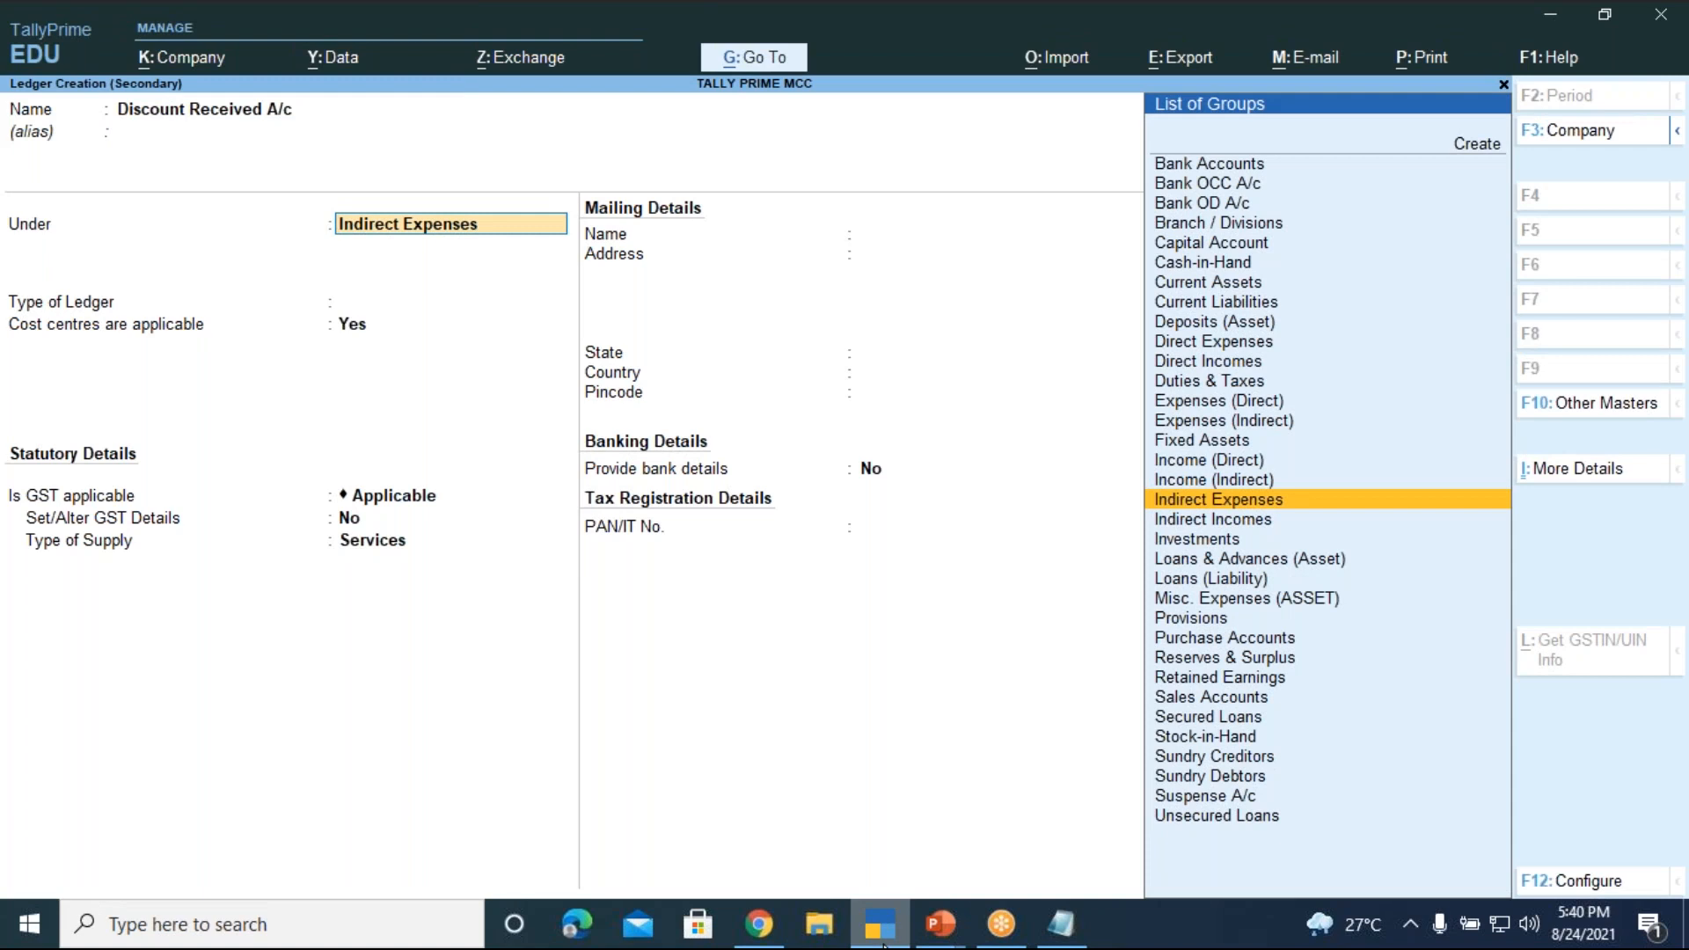
- Place the Discount Received A/c ledger under Indirect Incomes and set its ledger type to Not Applicable
type("Ind")
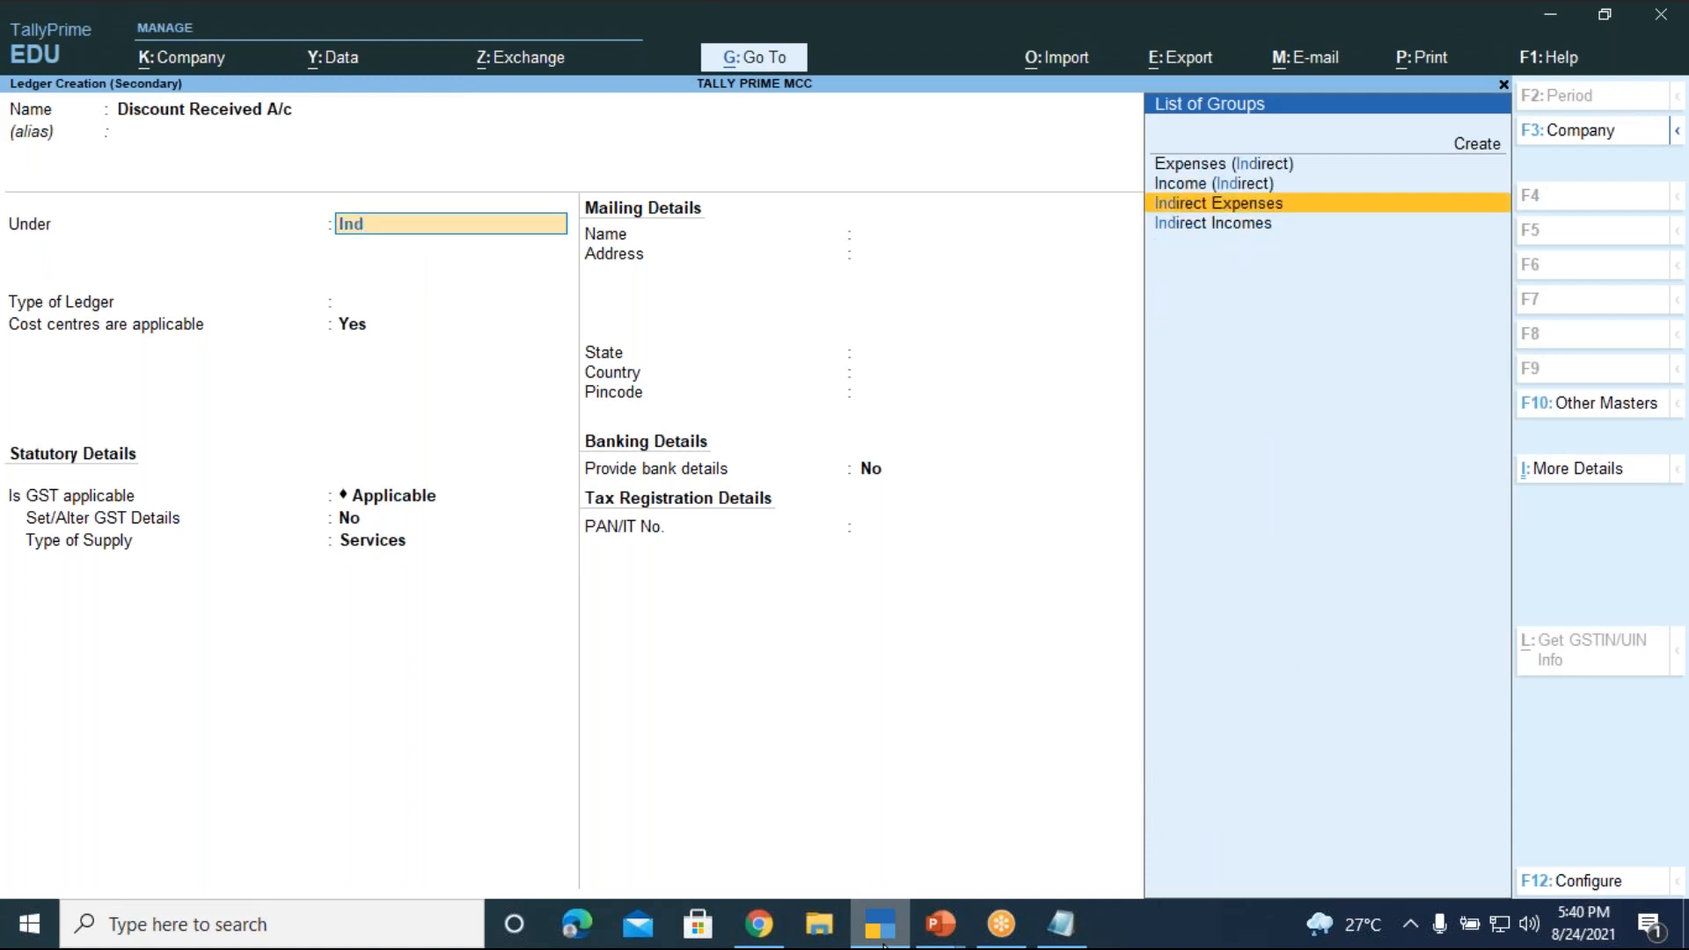
key("Down")
key("alt+Tab")
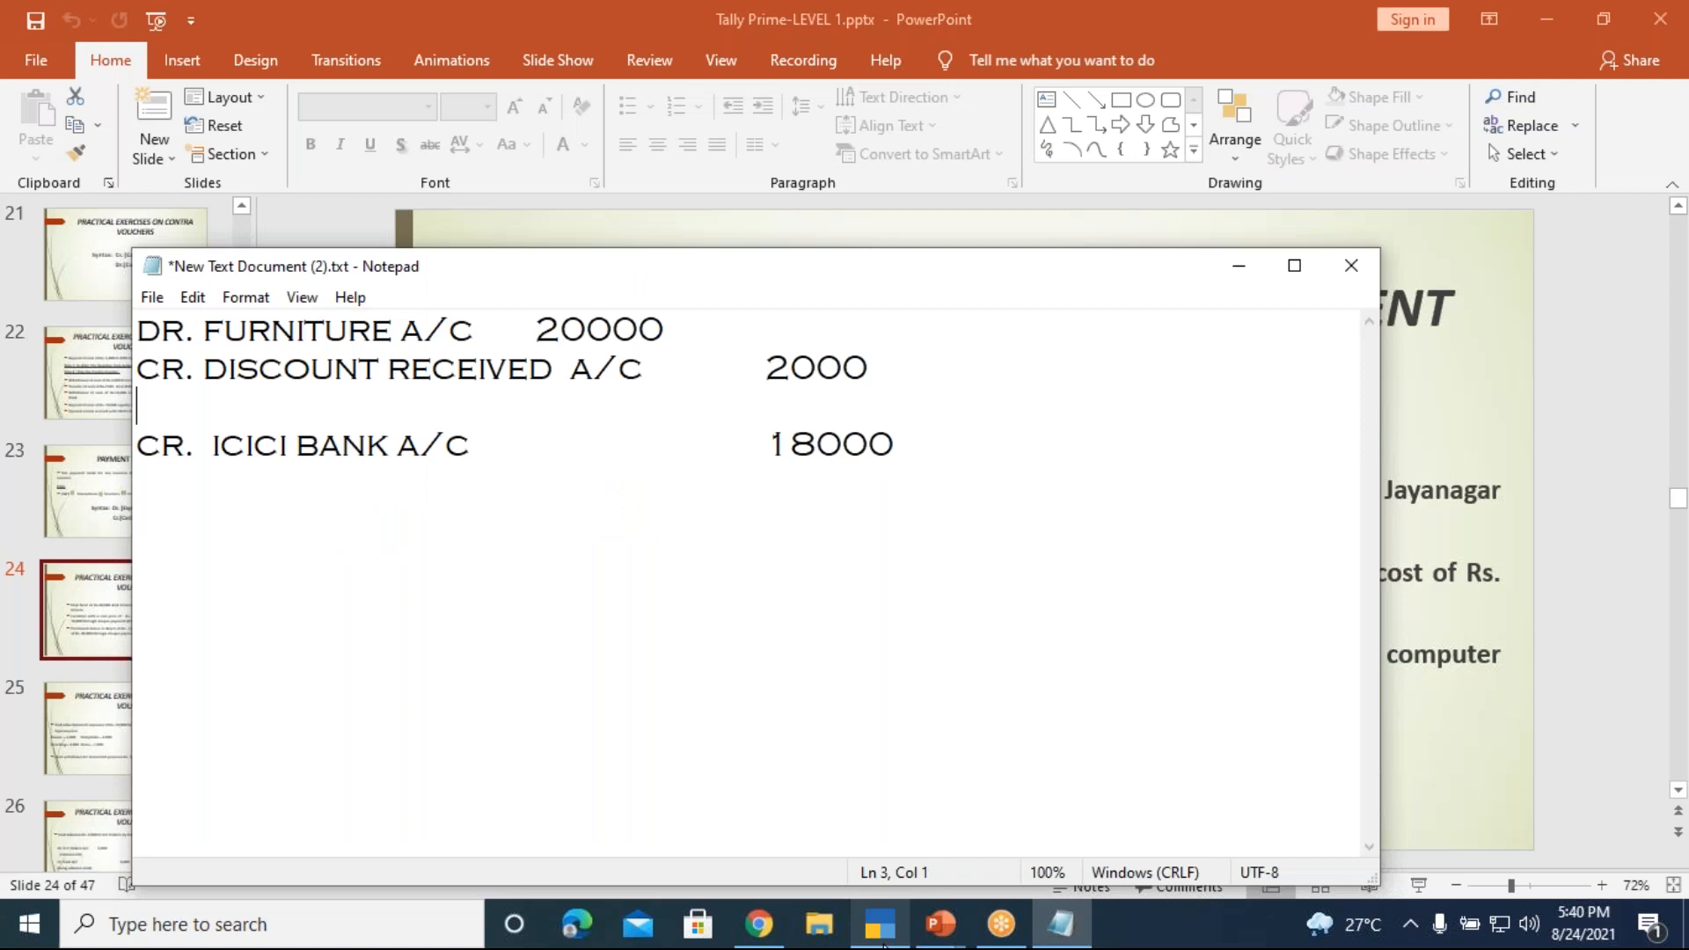
left_click(887, 937)
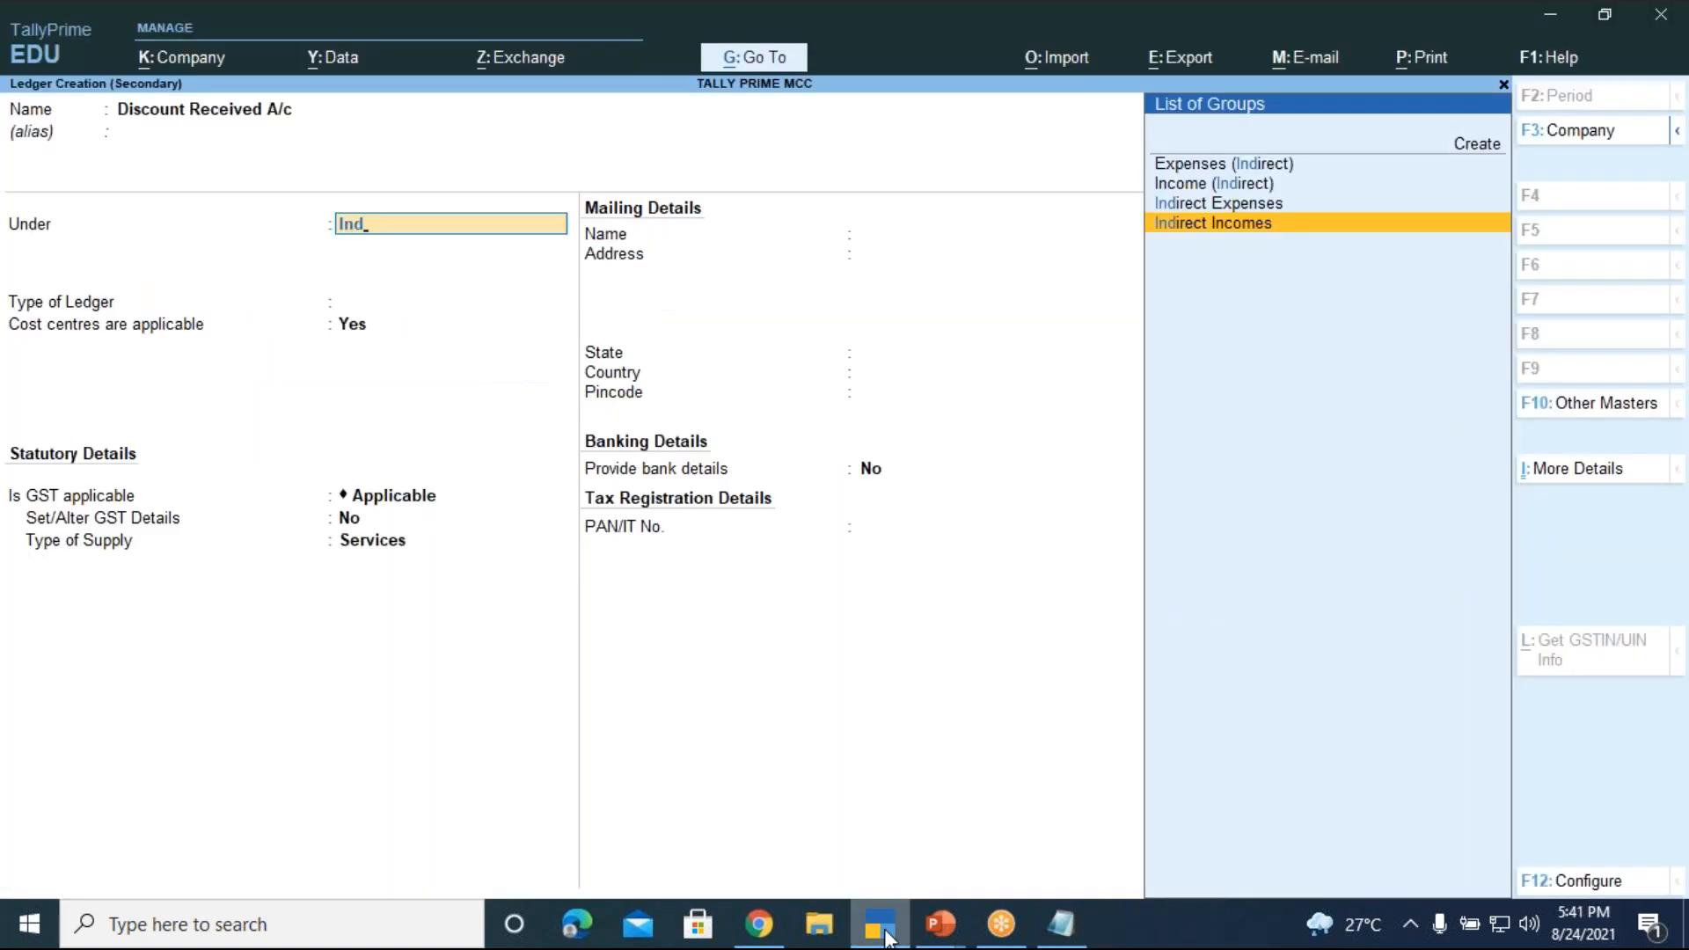
key("Return")
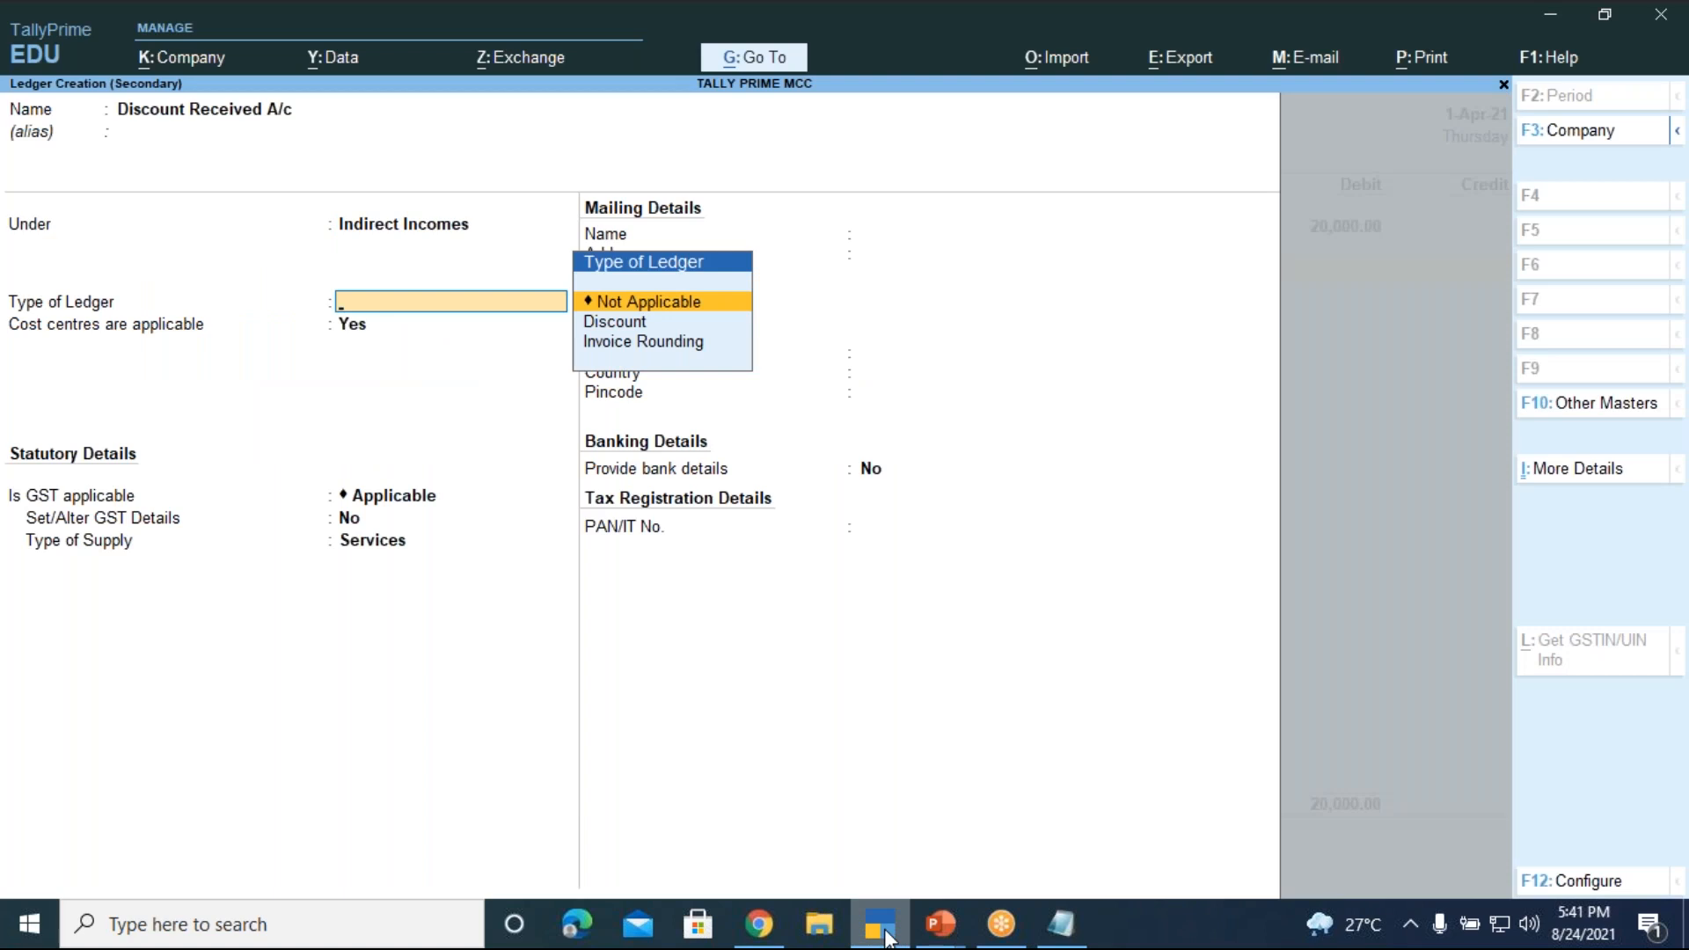
key("Return")
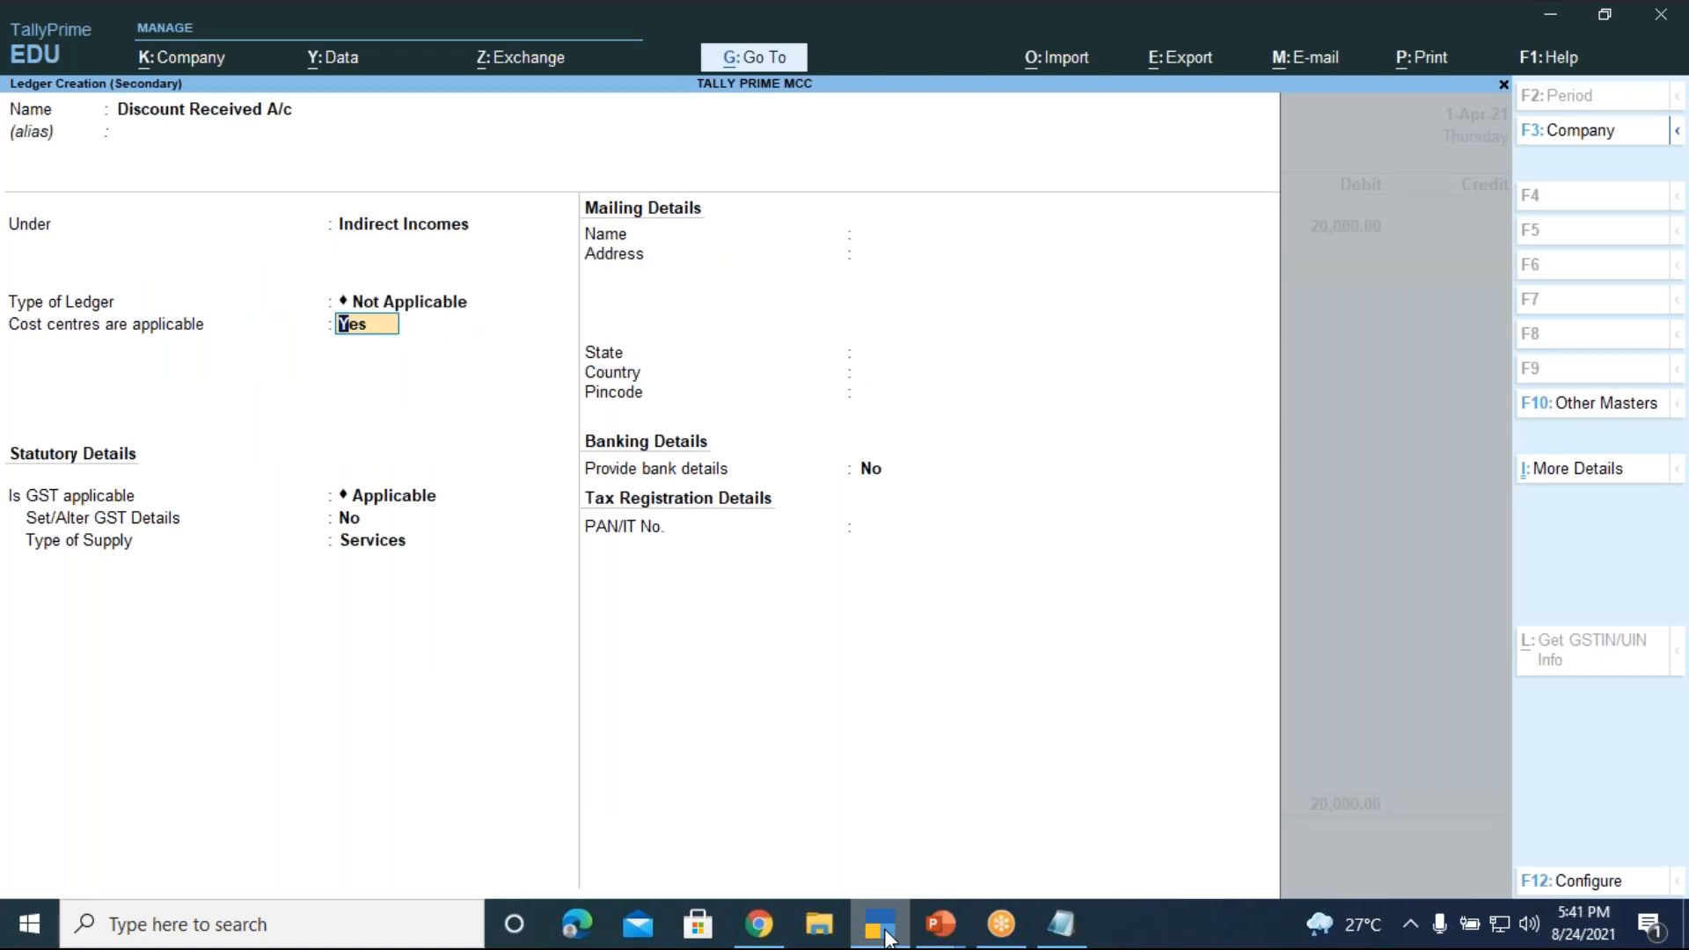
- Switch back to PowerPoint and present the payment voucher exercises slide to recheck the furniture purchase exercise
left_click(939, 925)
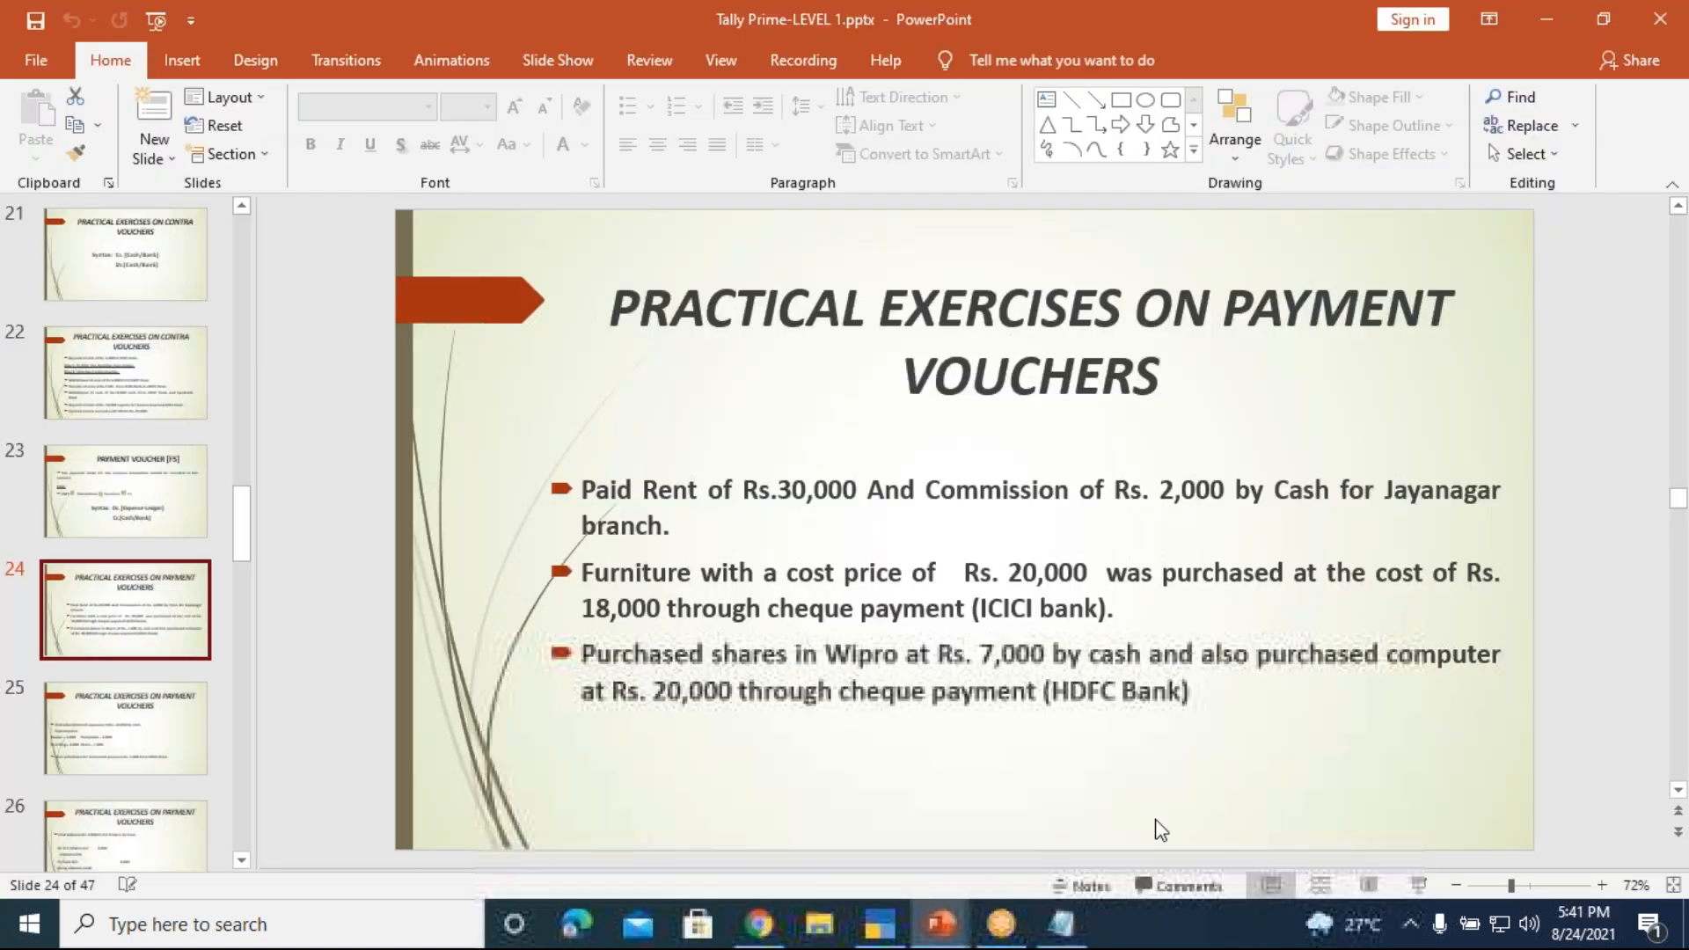
left_click(806, 827)
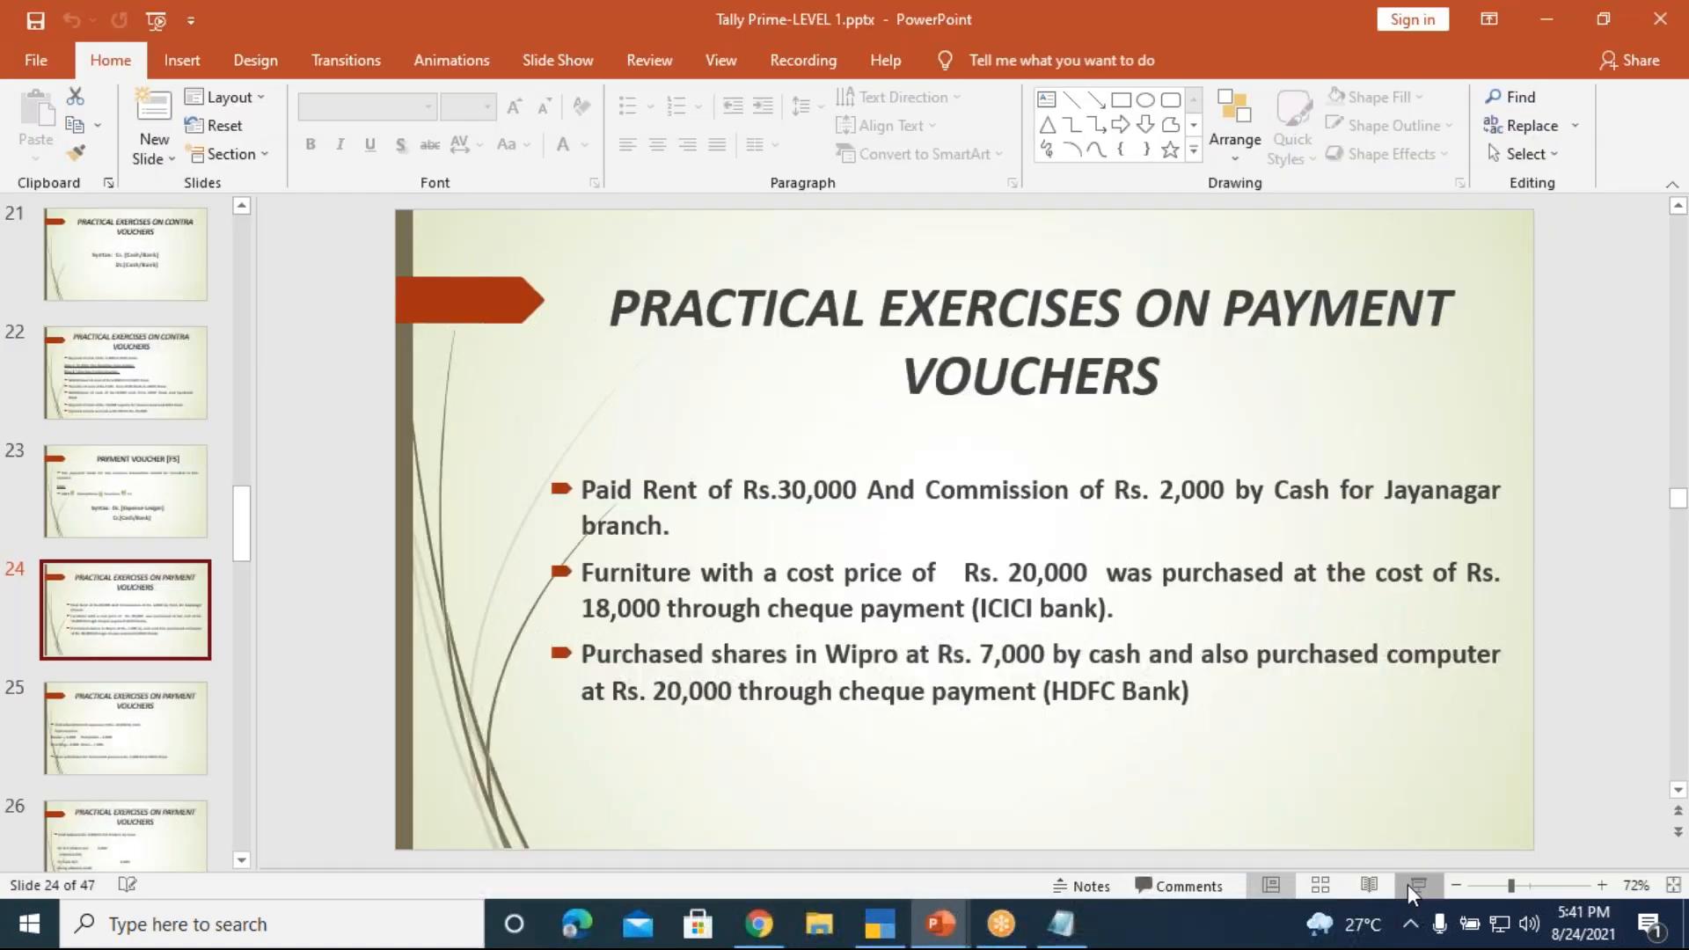
left_click(1407, 884)
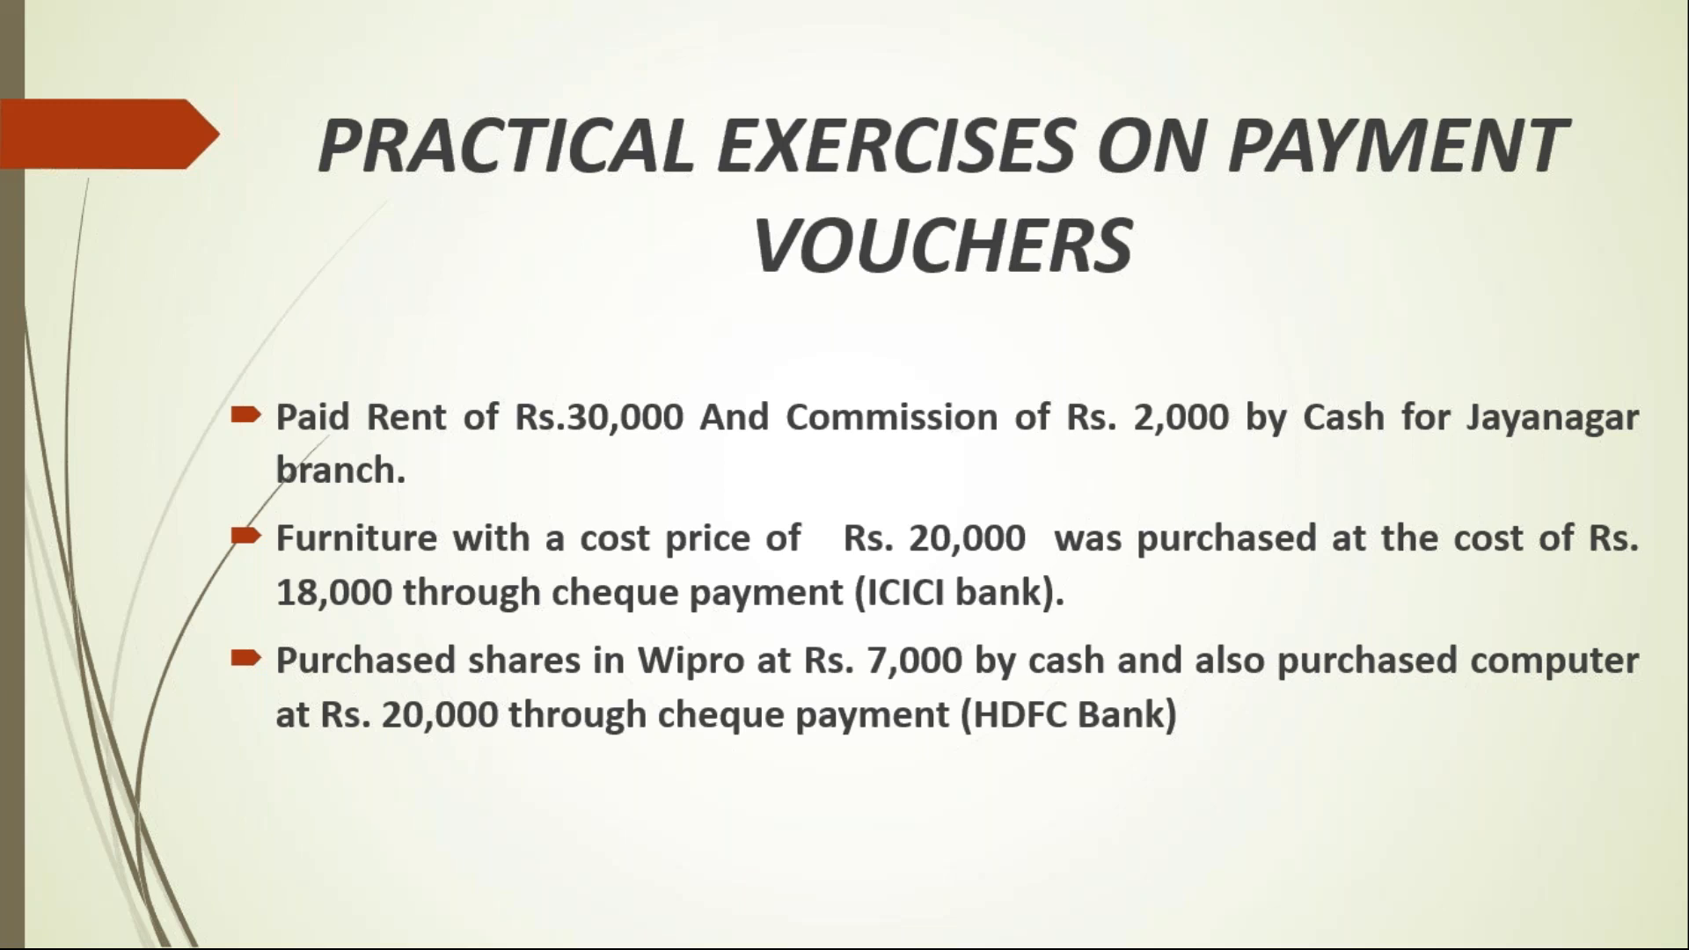
- Switch back to TallyPrime and set cost centres to No and GST to Not Applicable for the Discount Received A/c ledger
key("Escape")
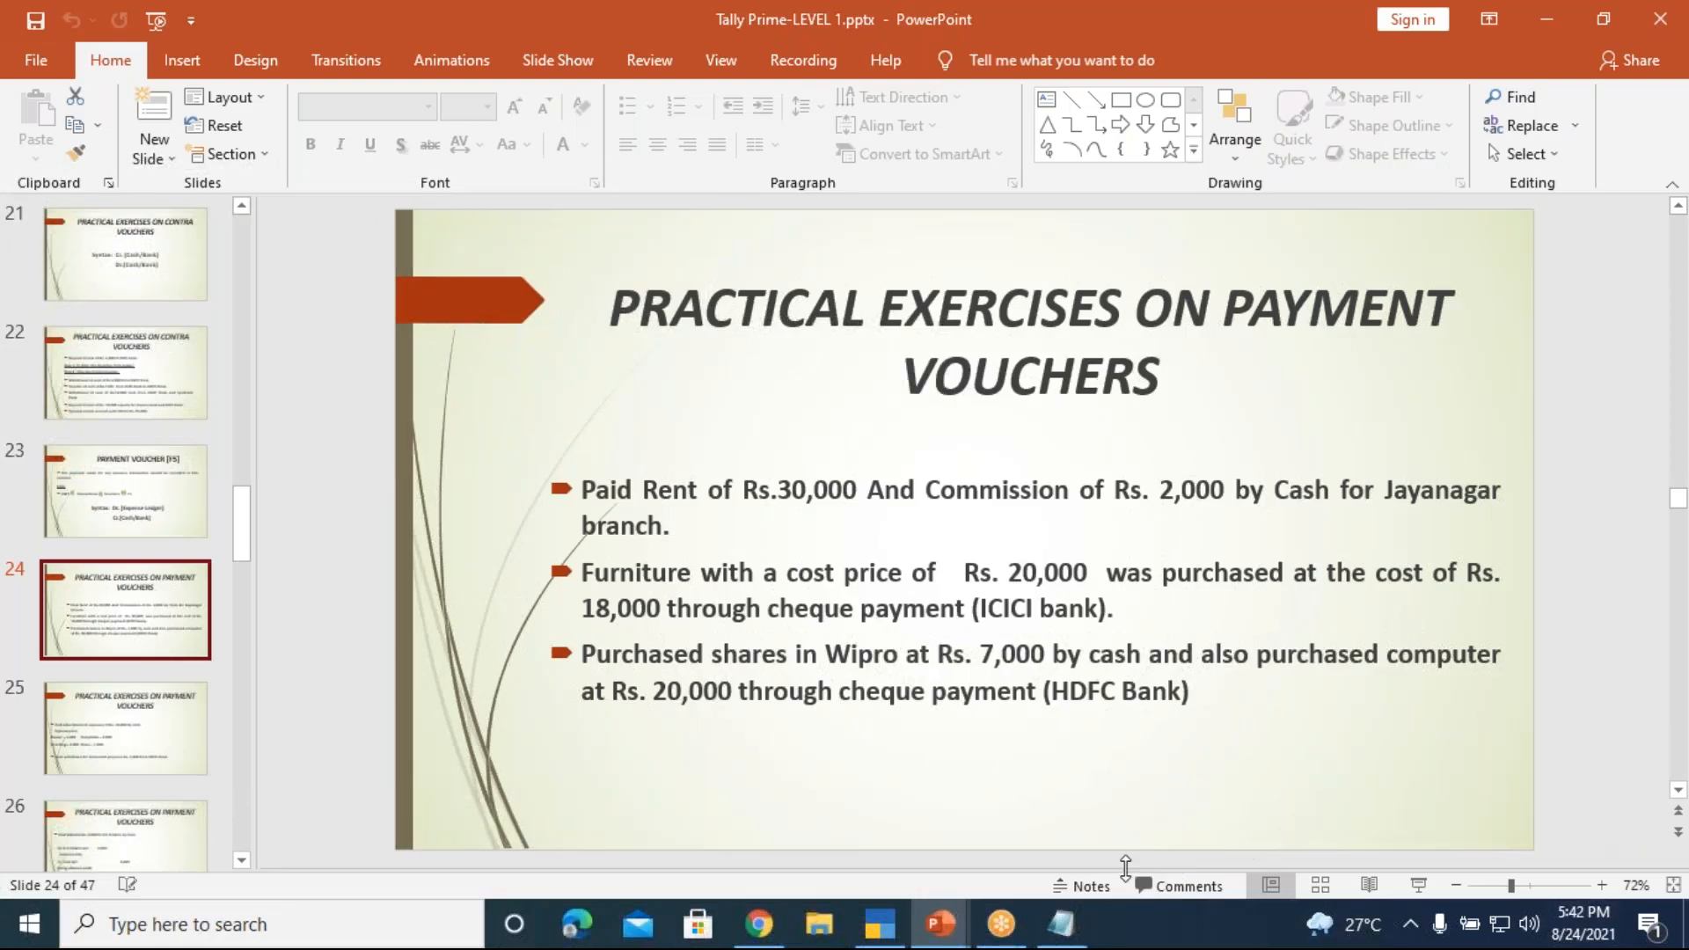
left_click(874, 923)
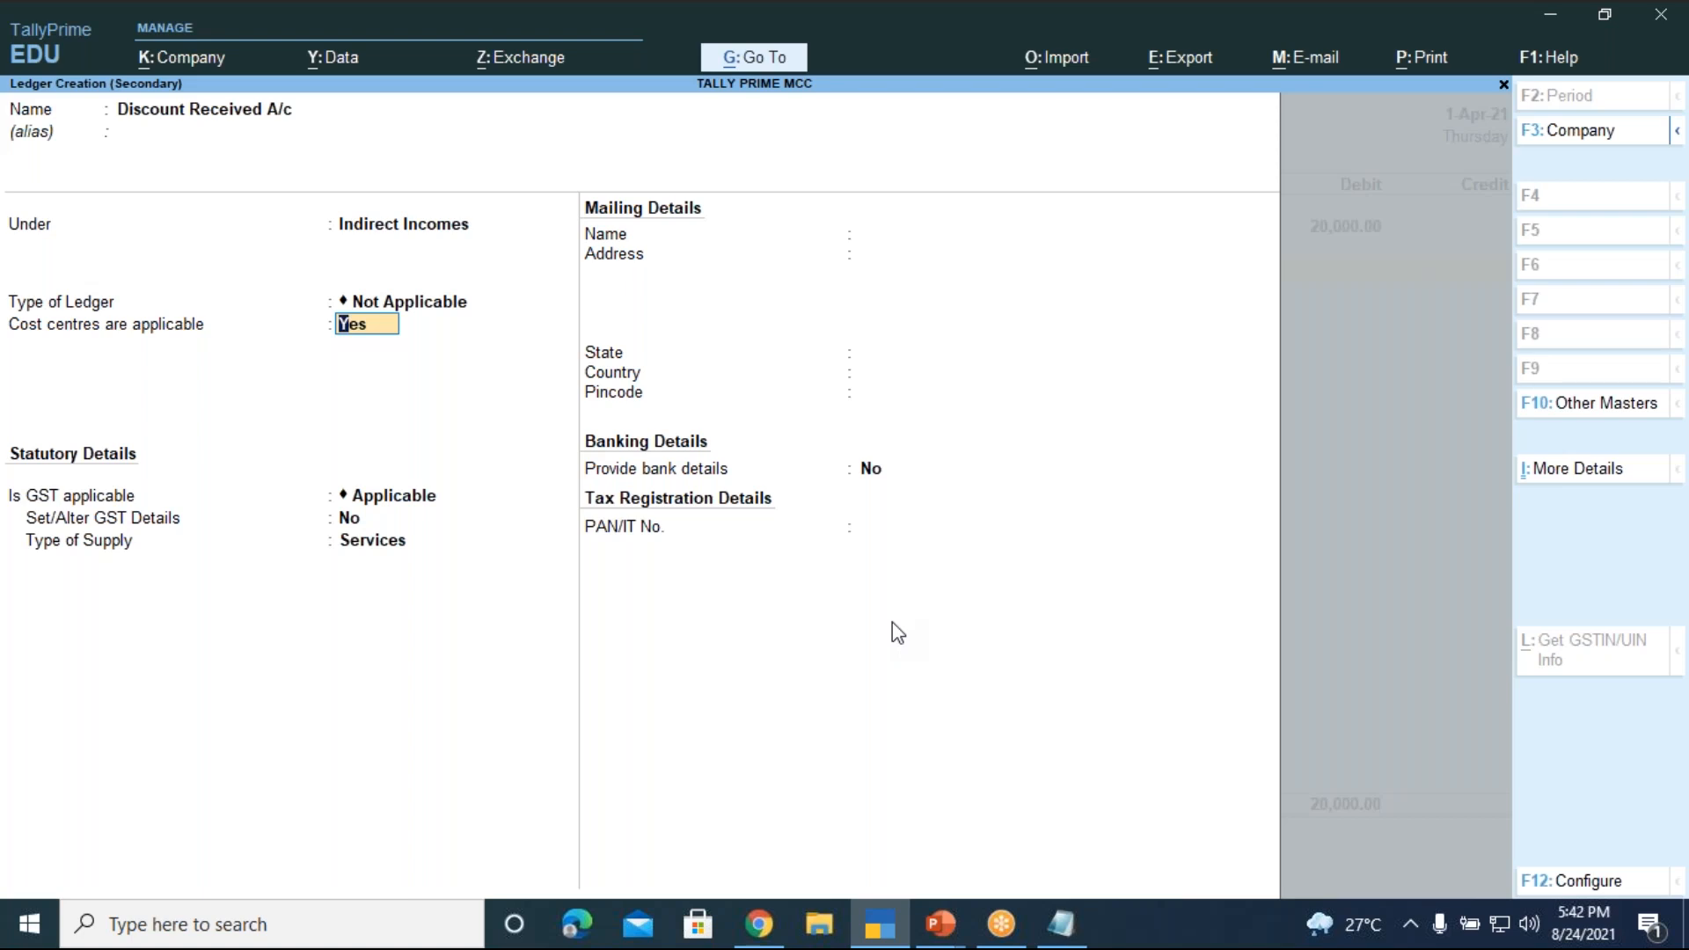
type("no")
key("Return")
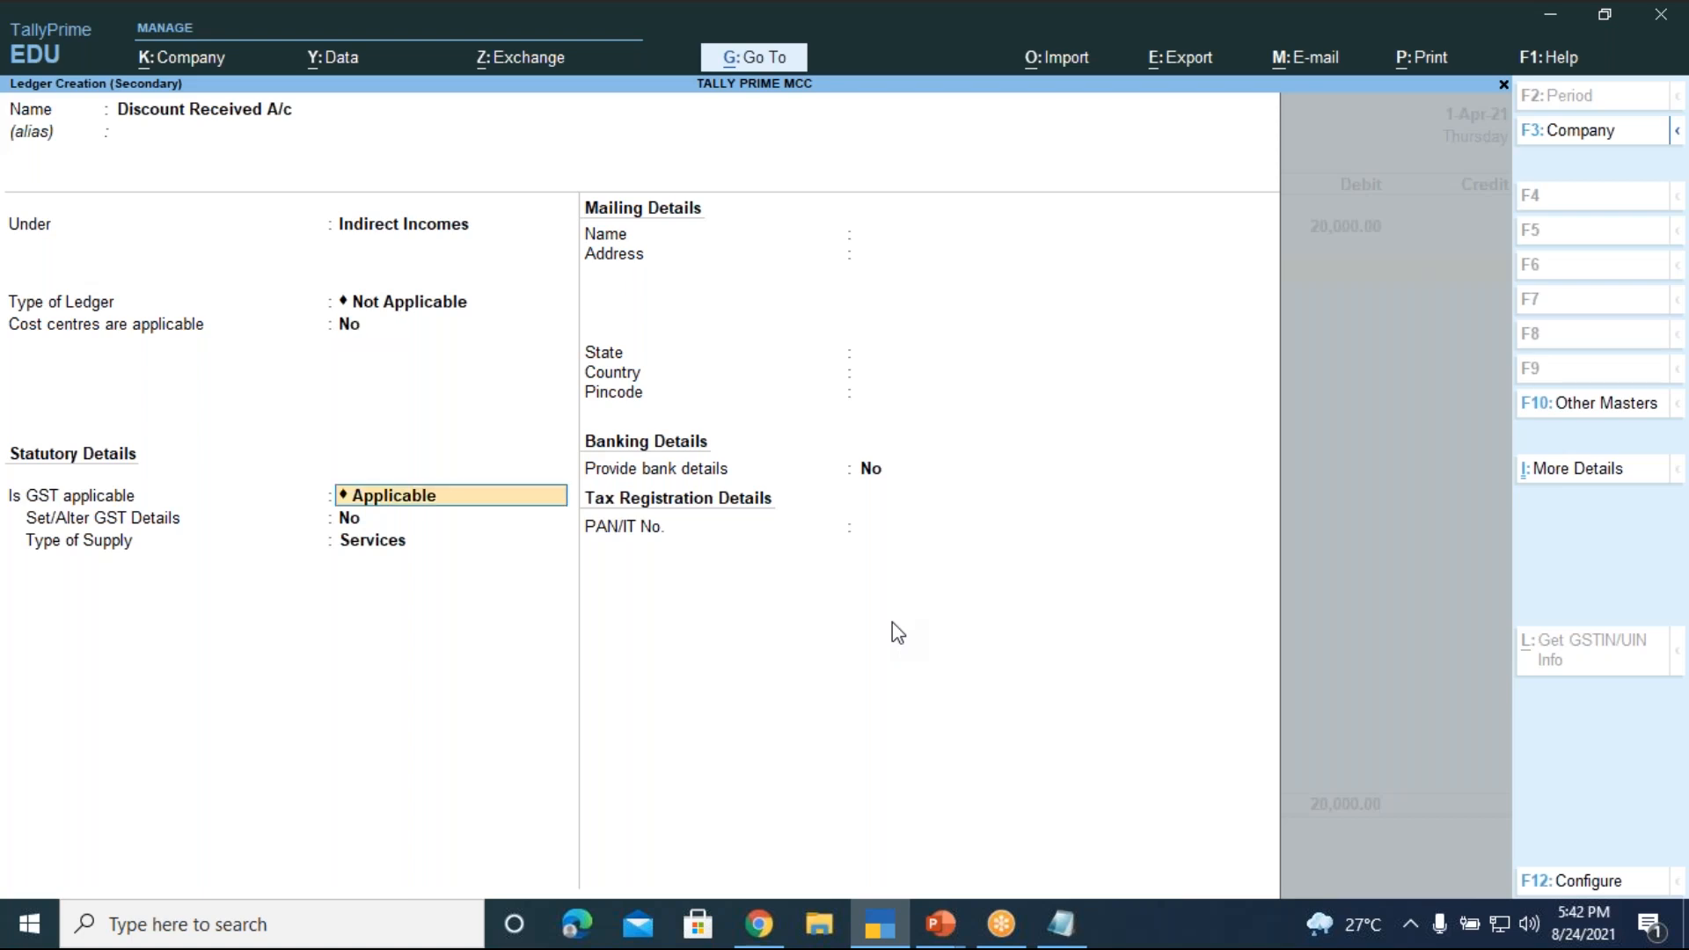
key("BackSpace")
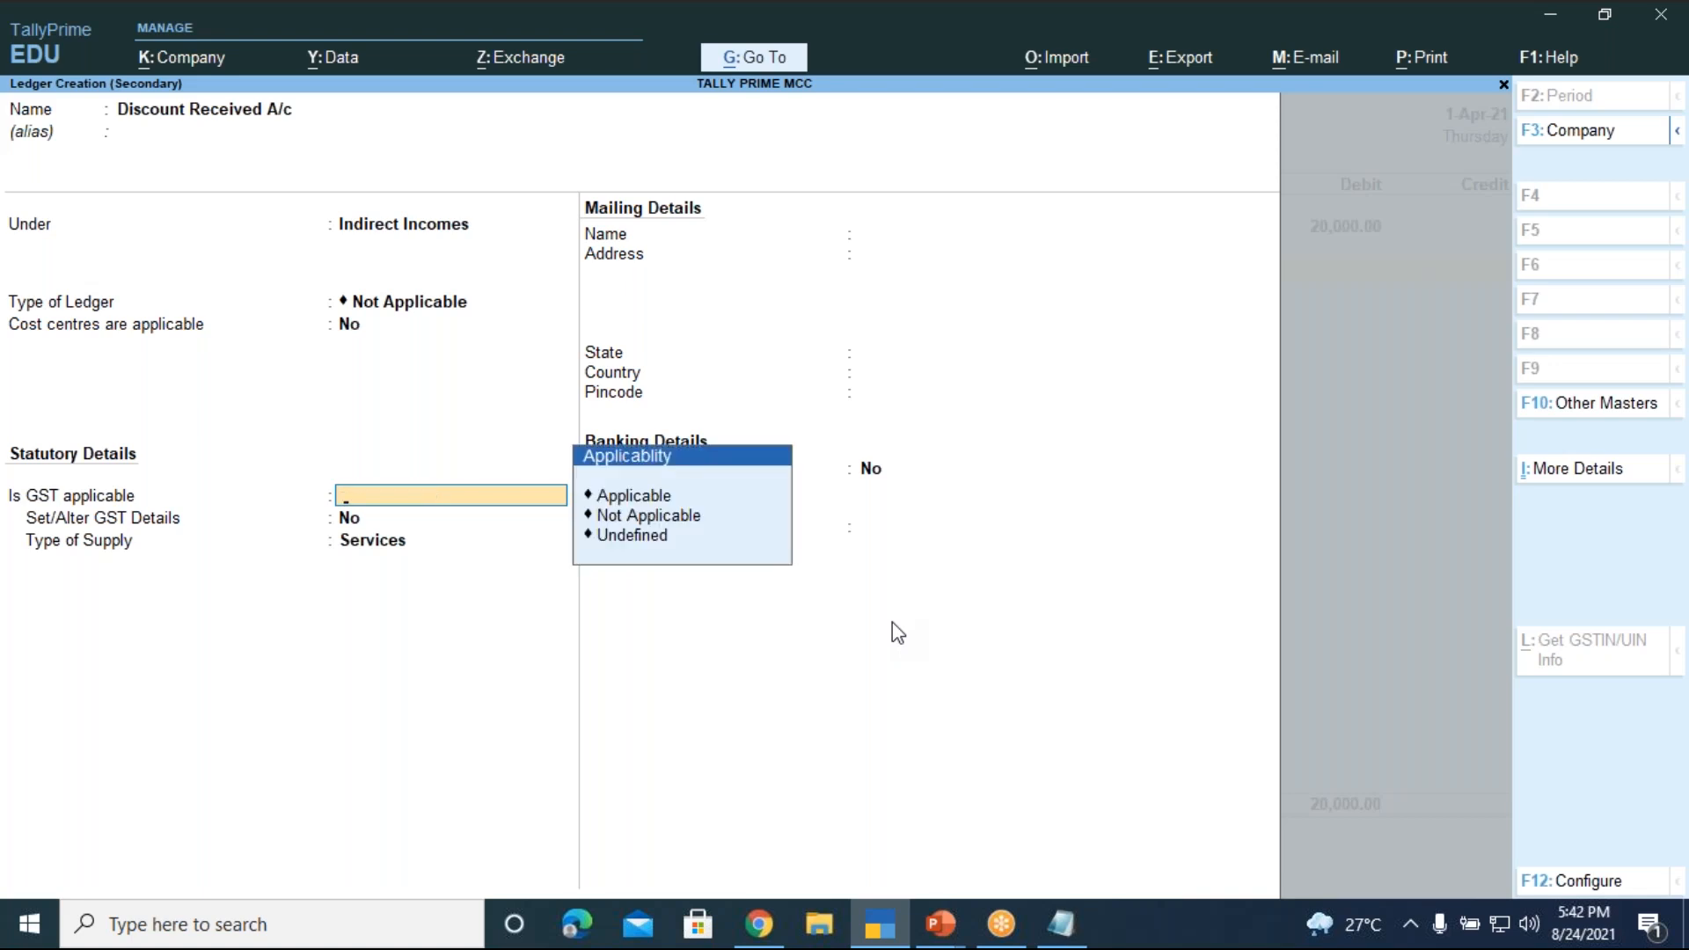
key("Up")
key("Up")
key("Return")
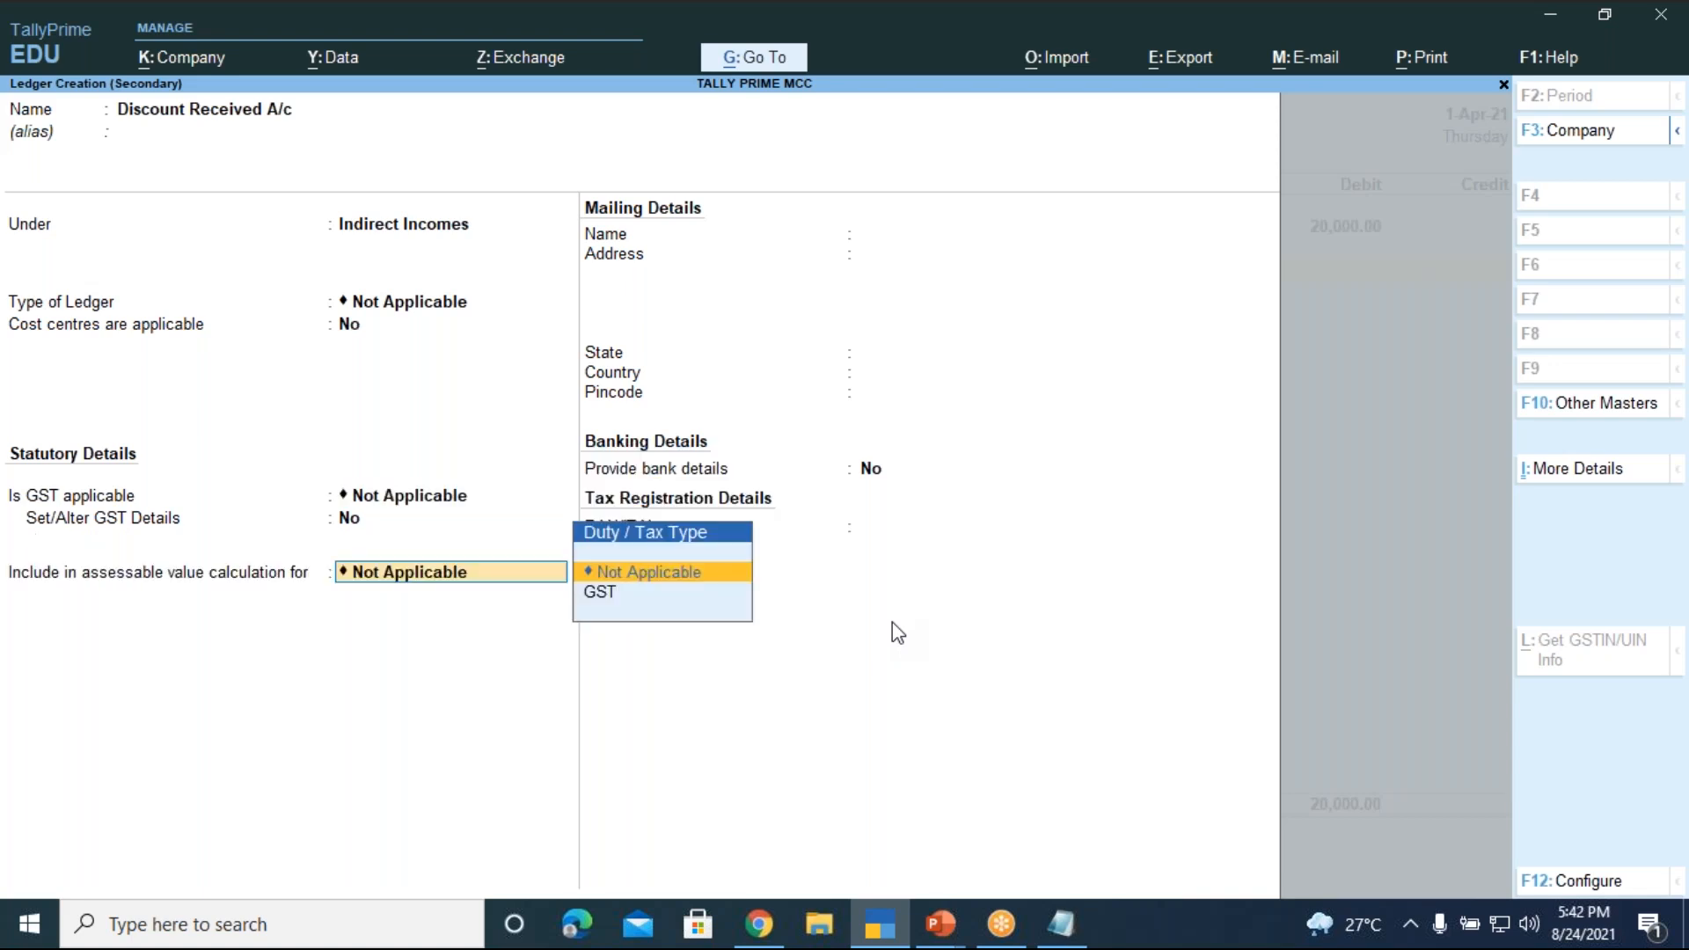
- Save the Discount Received A/c ledger with assessable value calculation Not Applicable, and credit it with 2,000 in the payment voucher
key("Return")
key("Return")
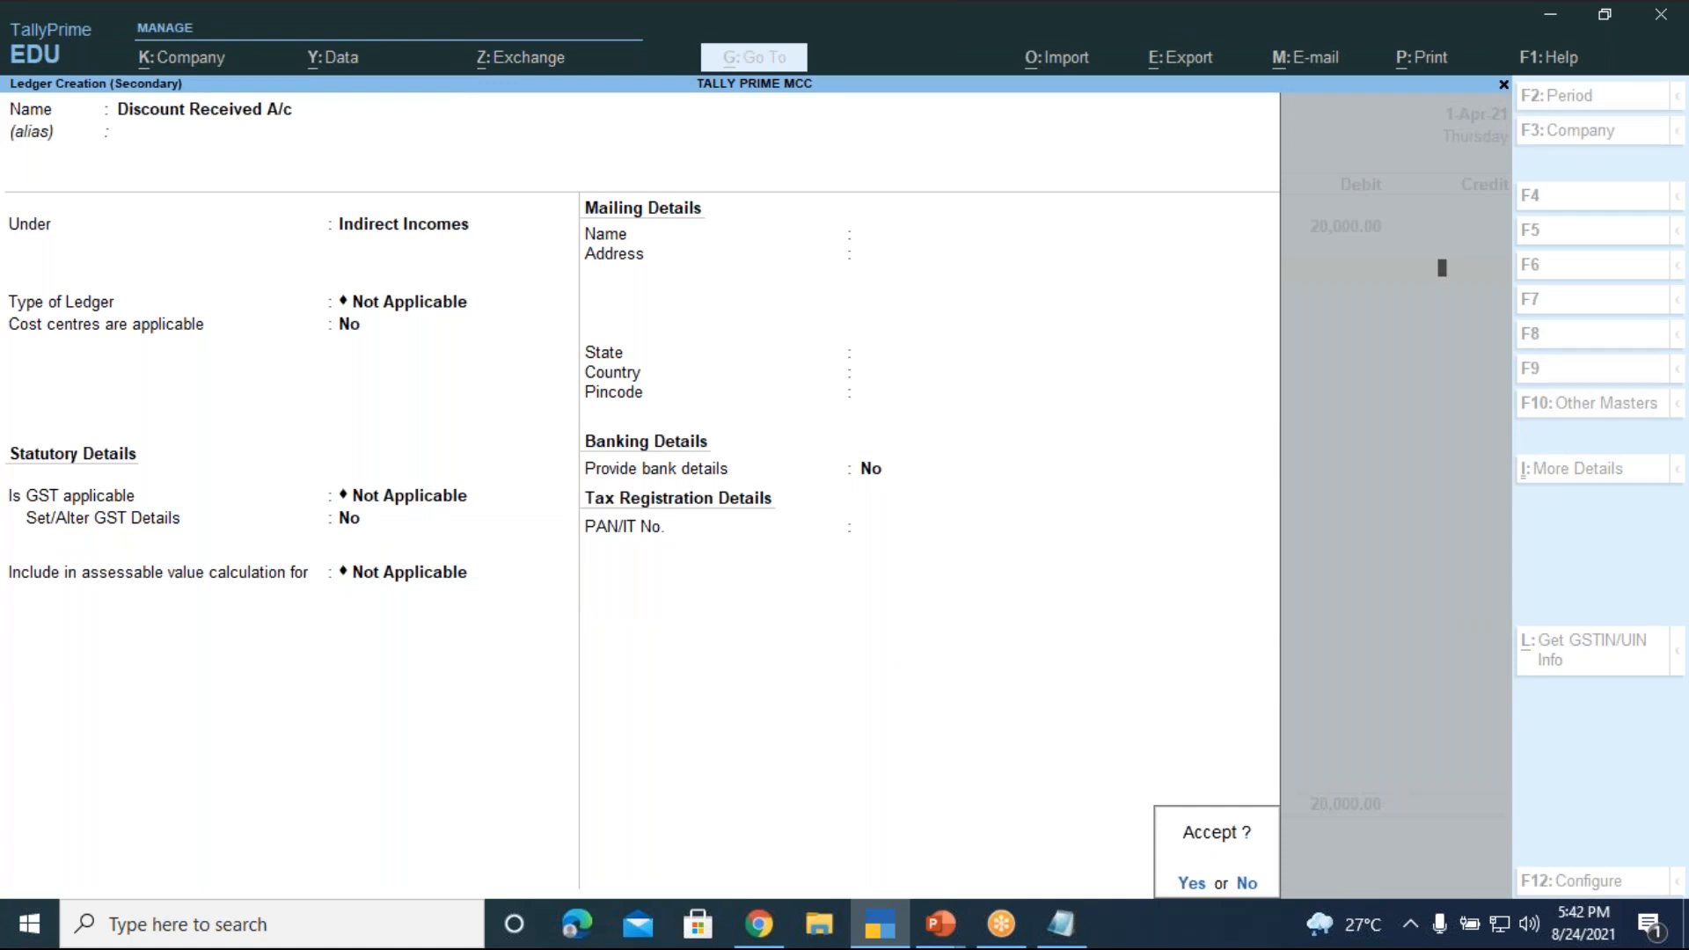
key("Return")
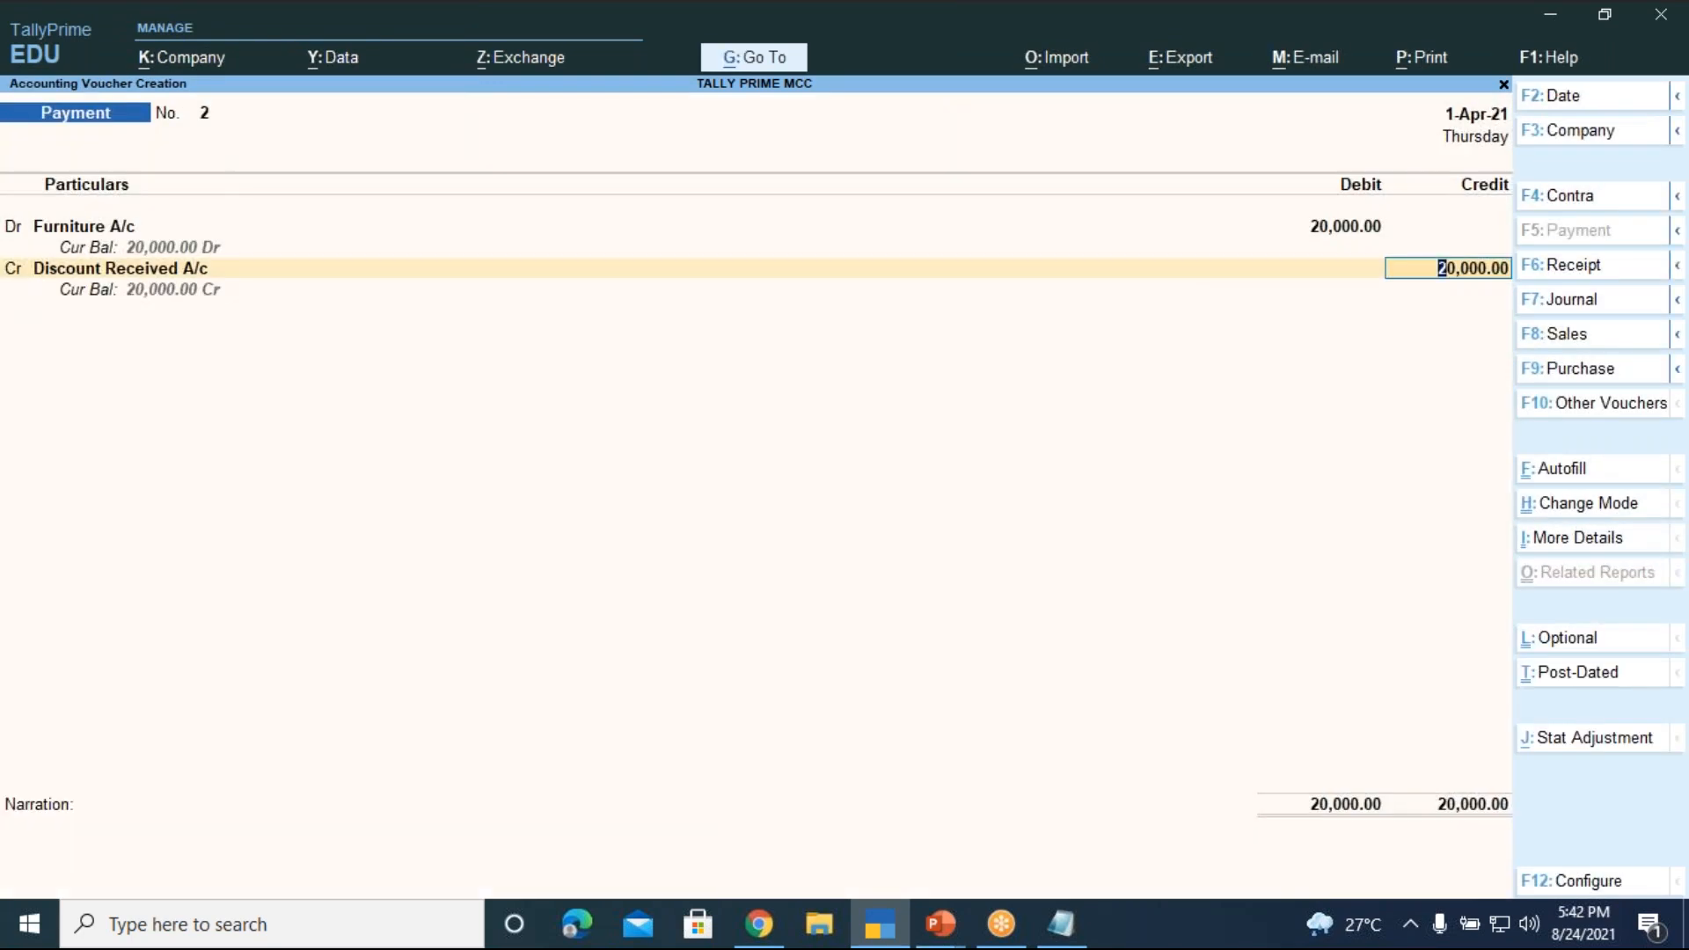
type("2000")
key("Return")
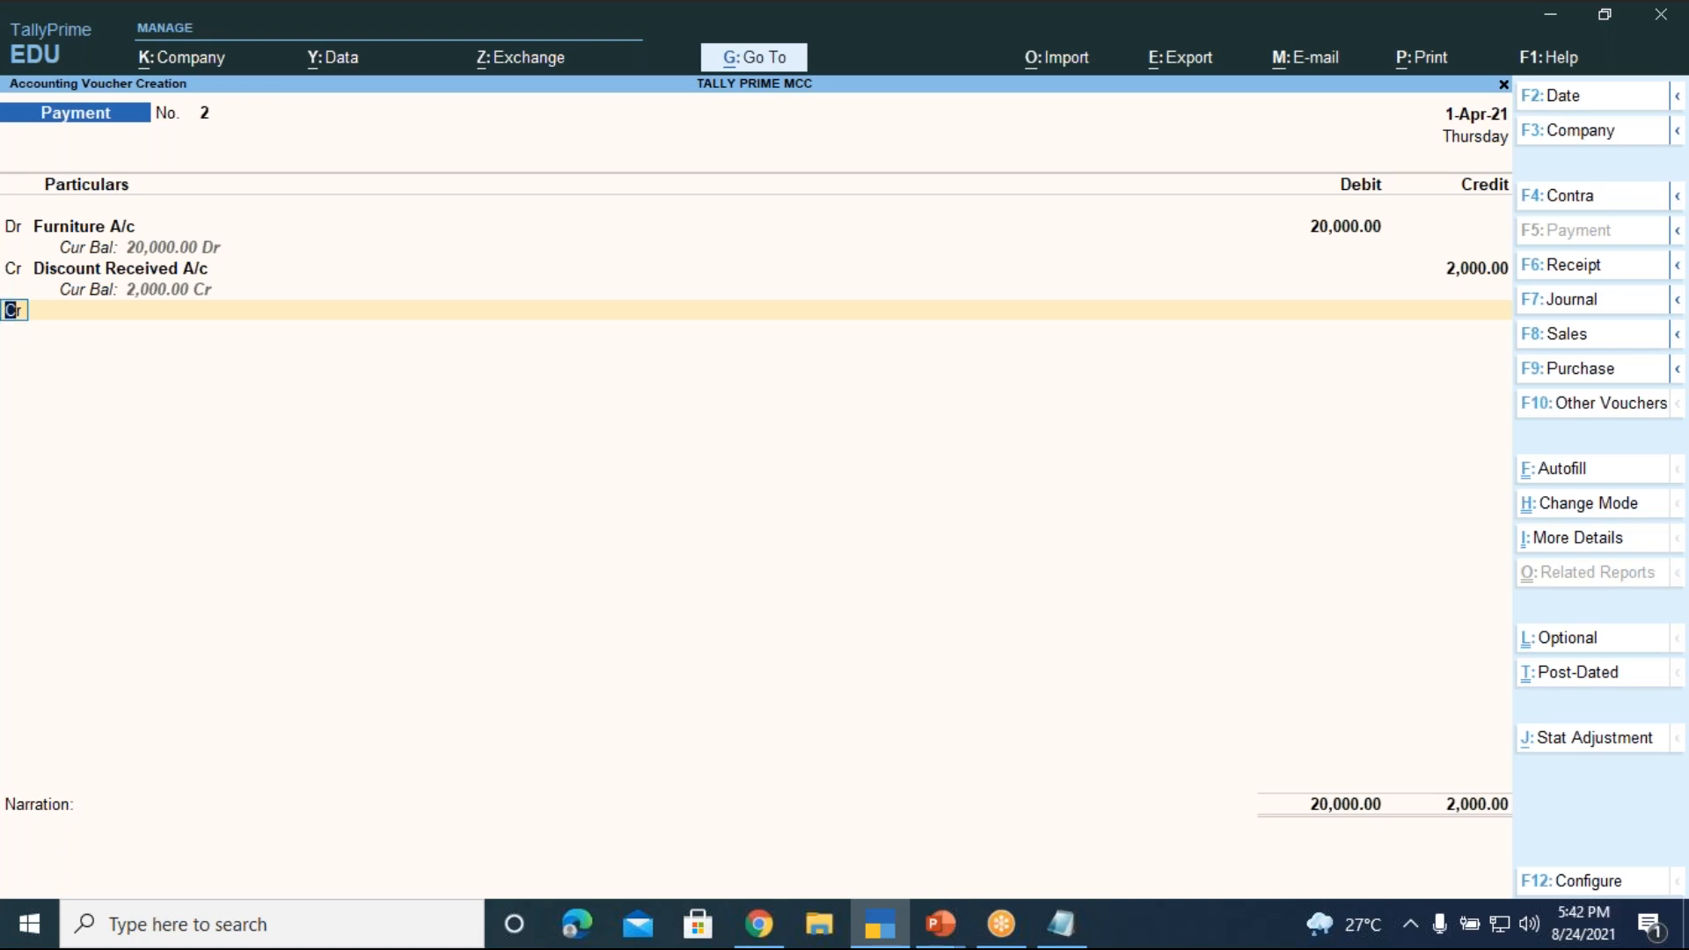
- Bring up the list of ledgers for master alteration while keeping the payment voucher open
key("alt")
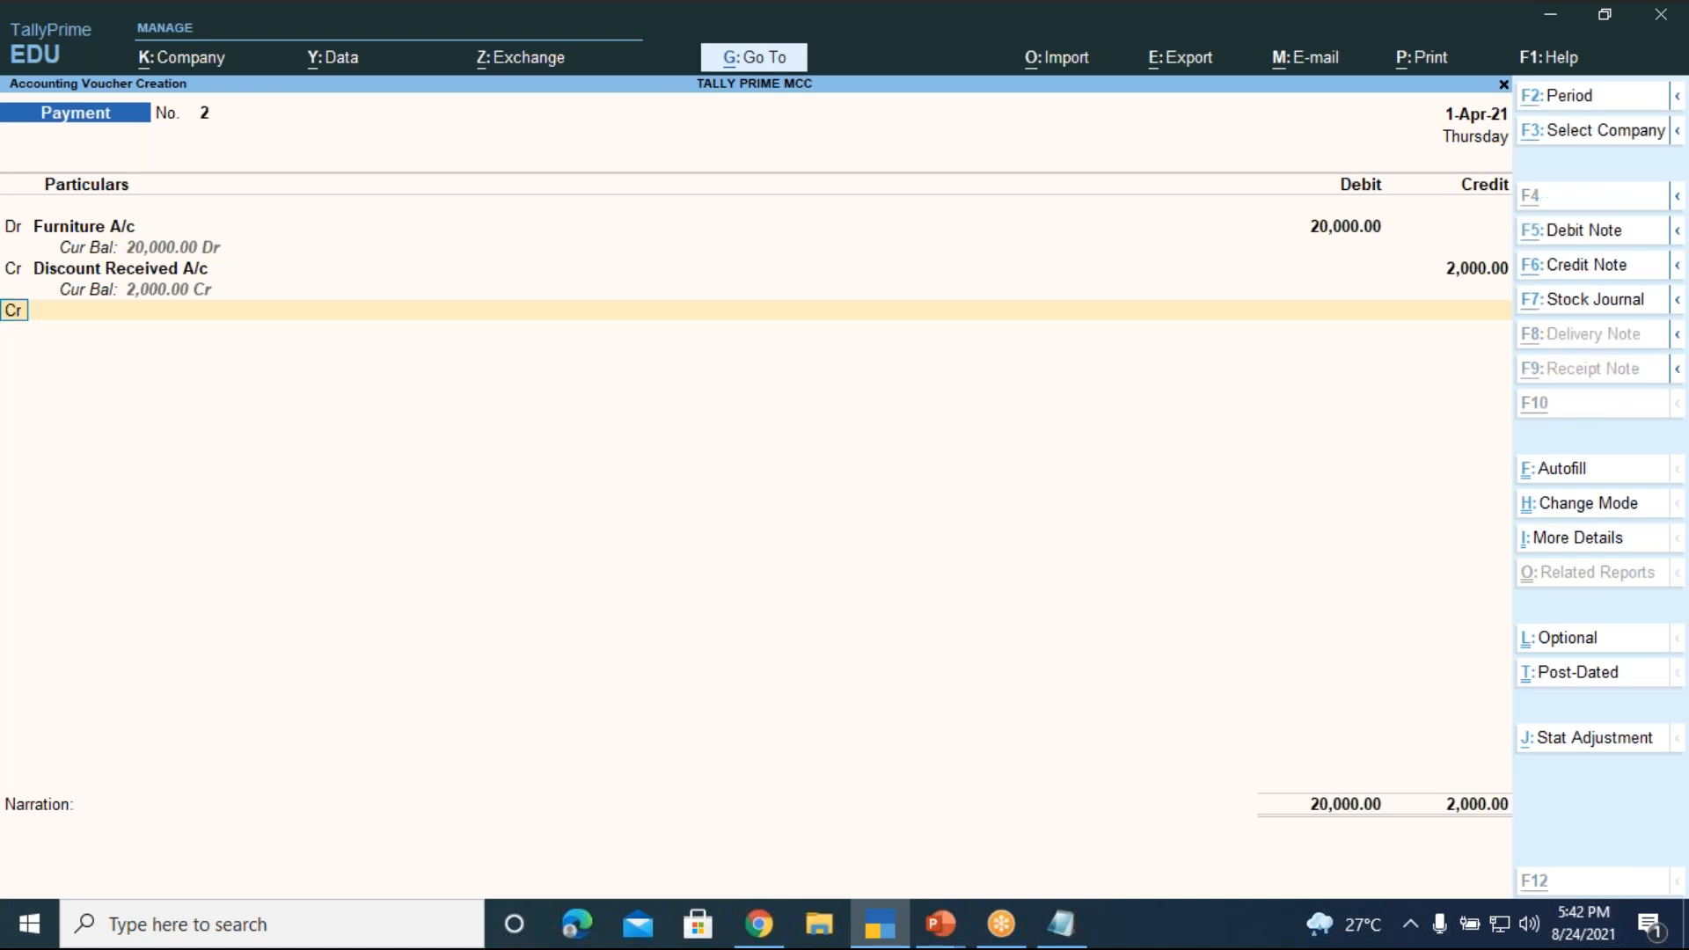
key("alt+g")
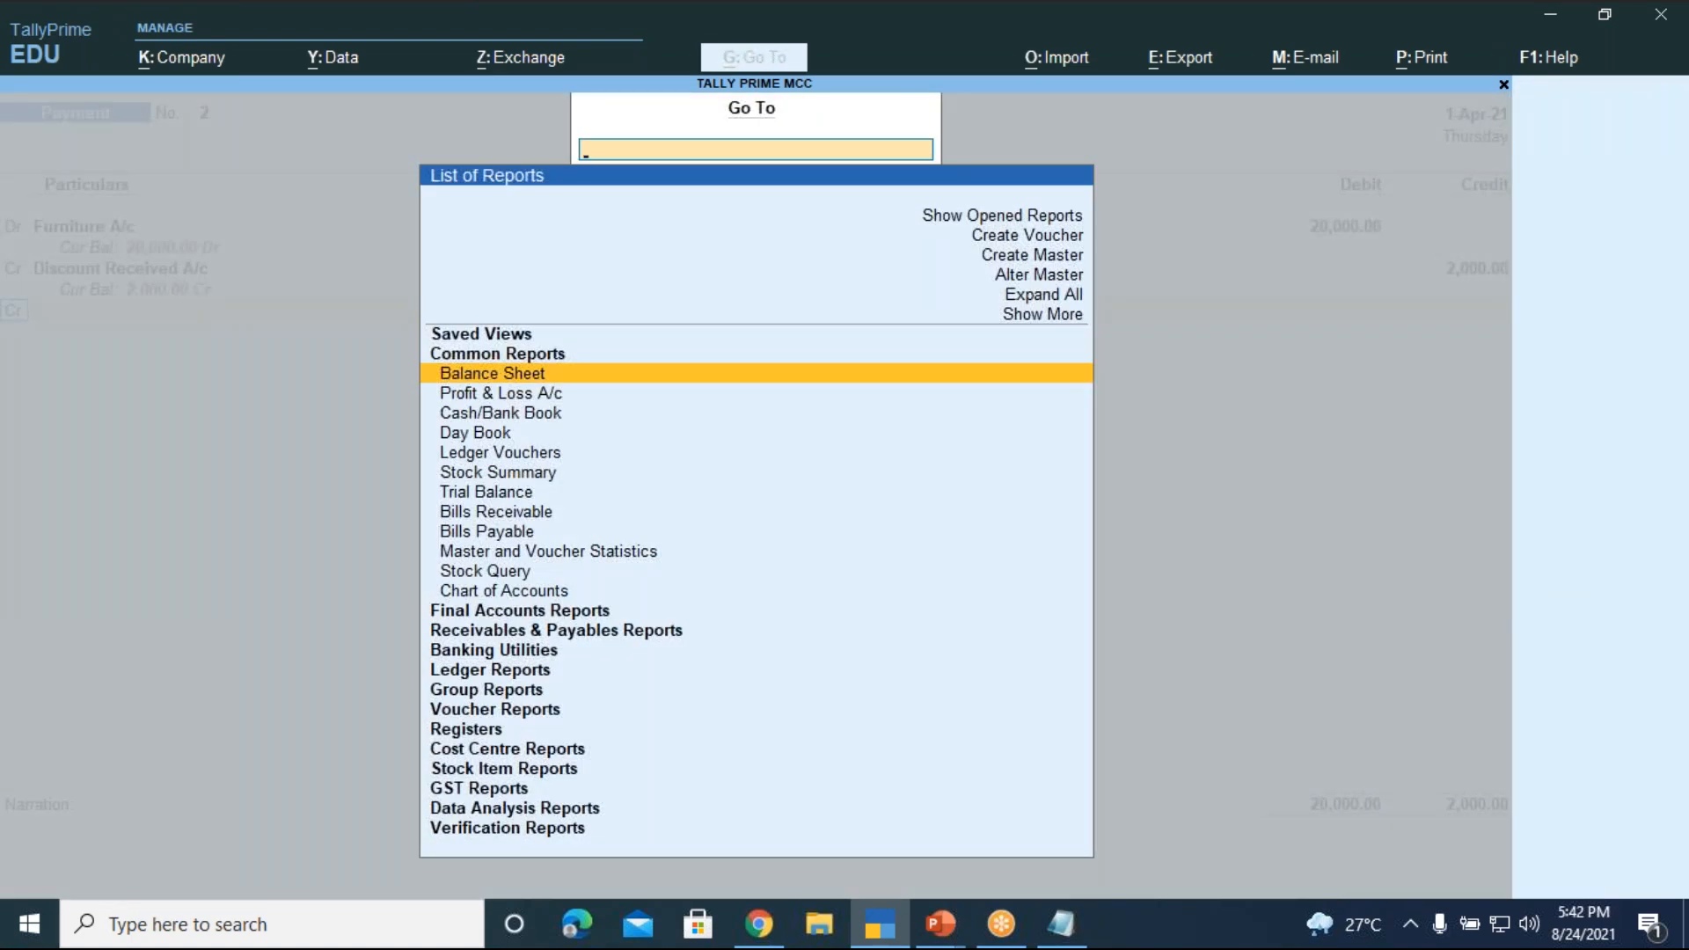
key("Up")
key("Up")
key("Up")
key("Up")
key("Up")
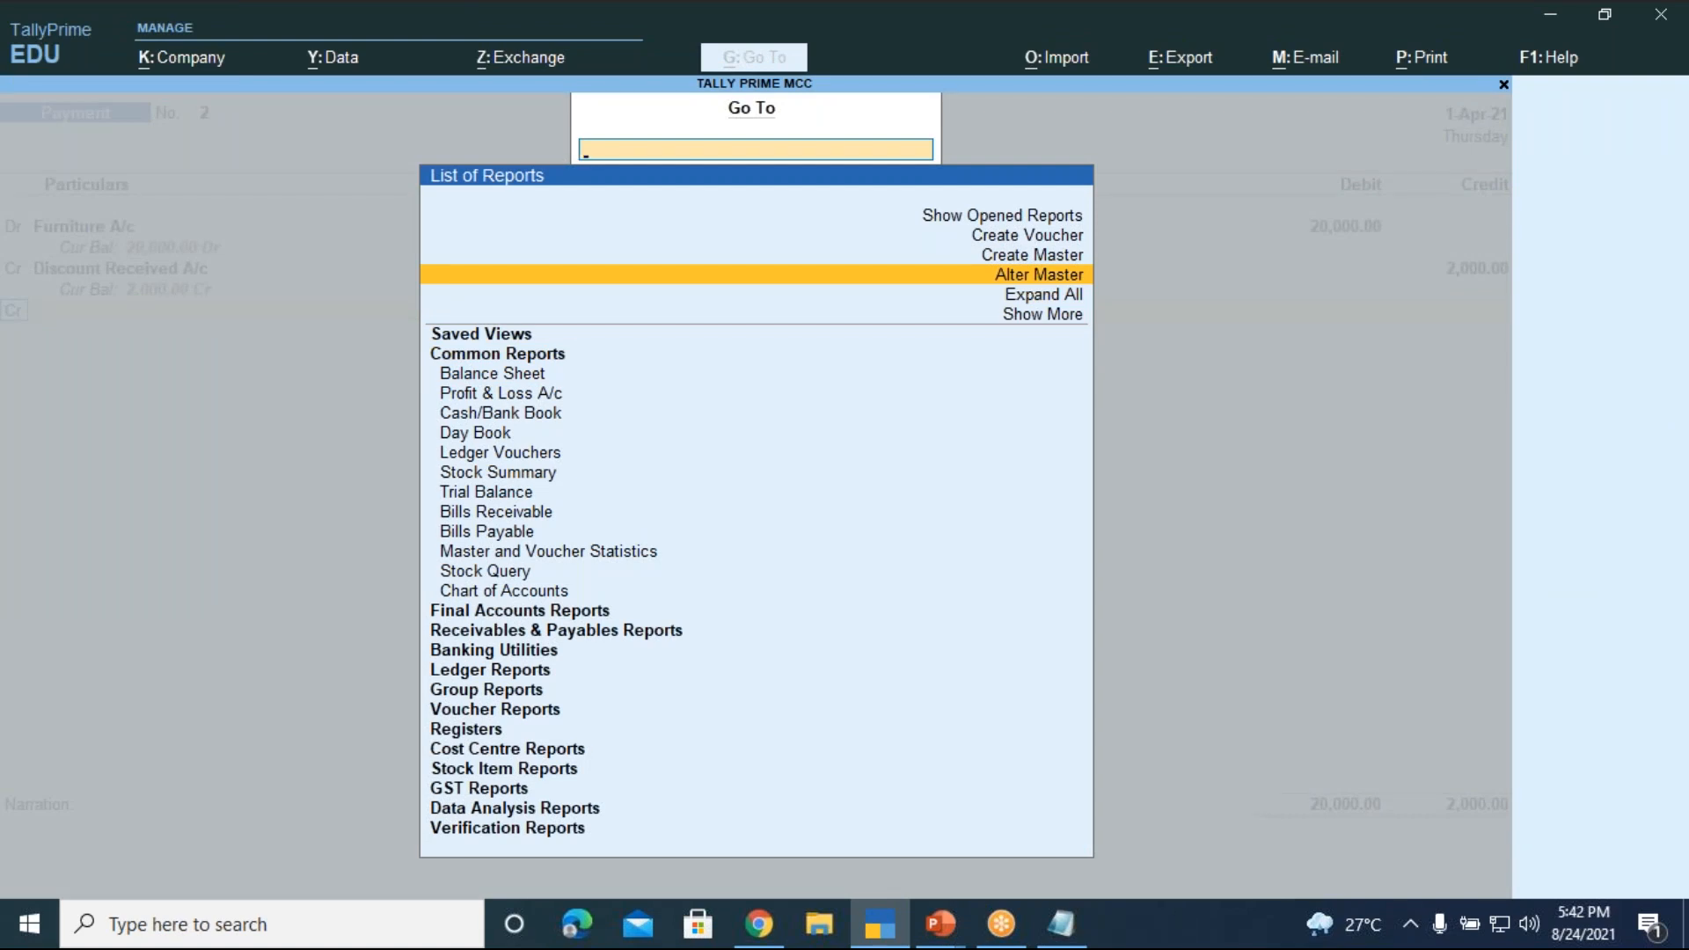
key("Return")
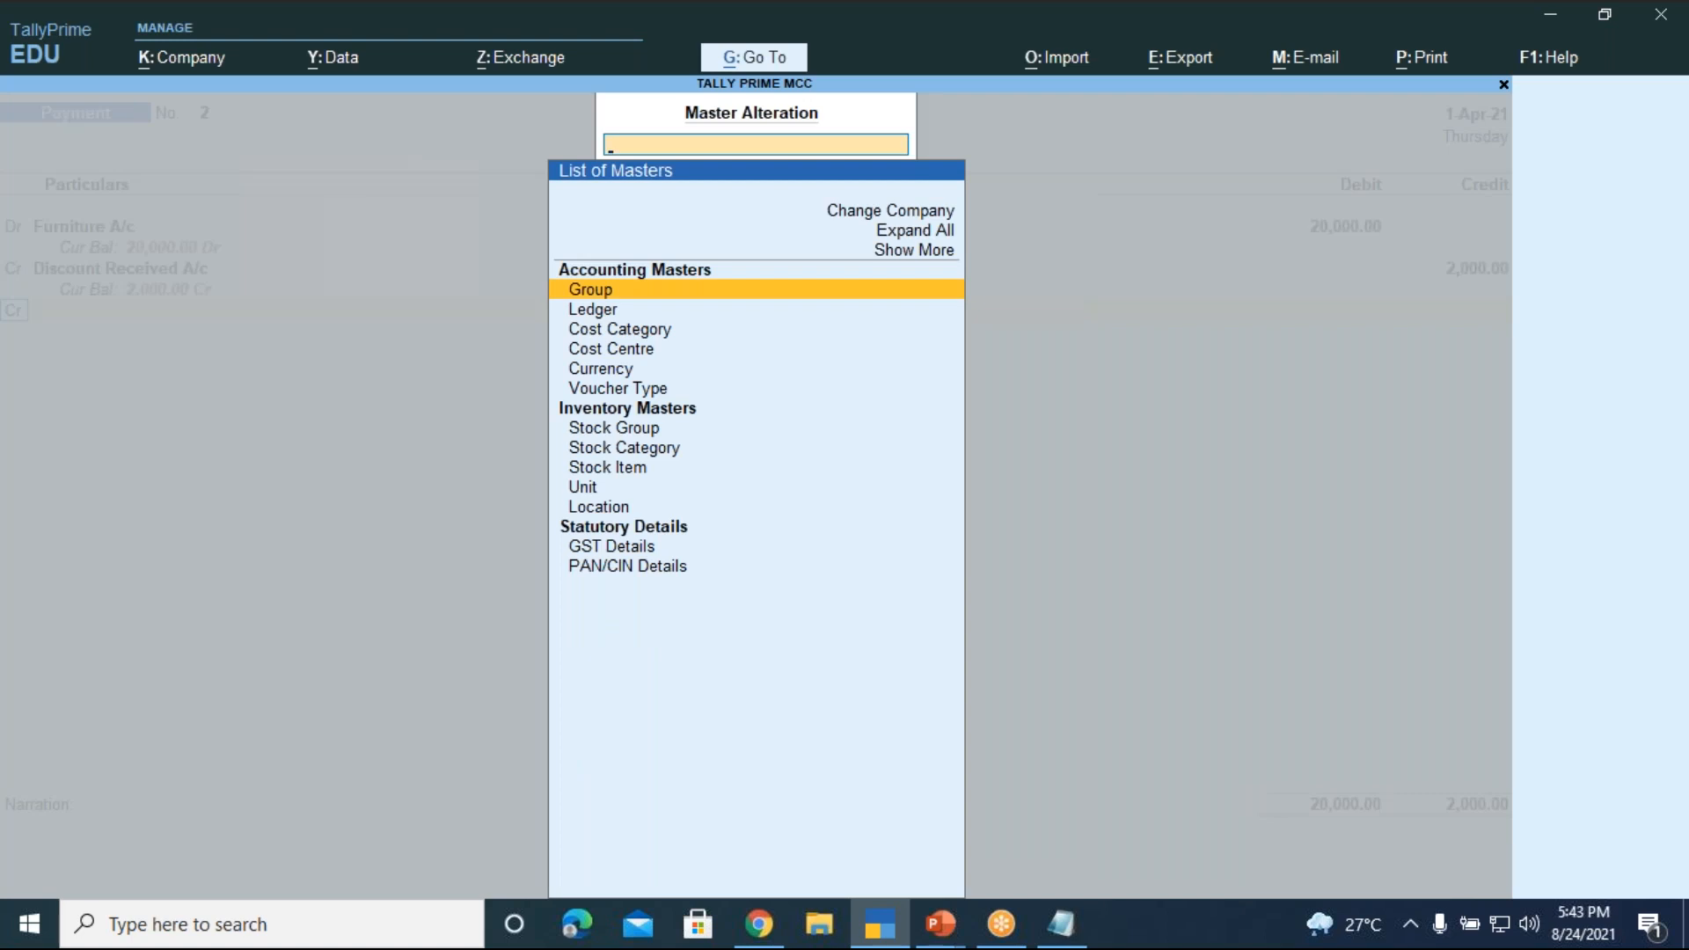
key("Down")
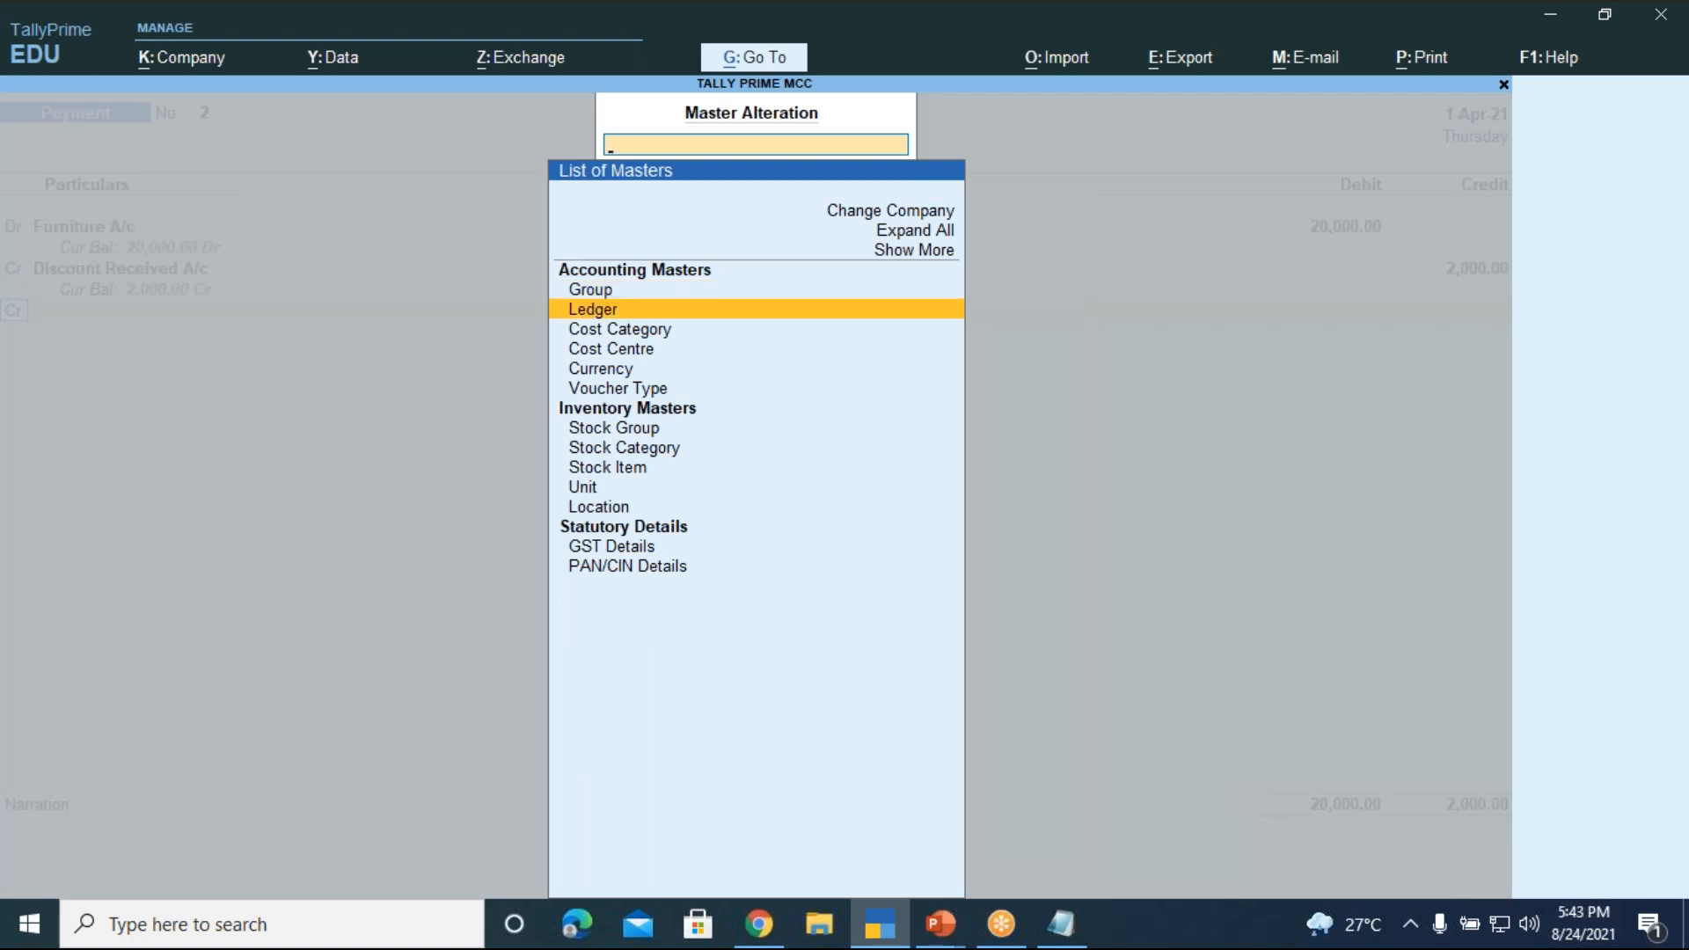
key("Return")
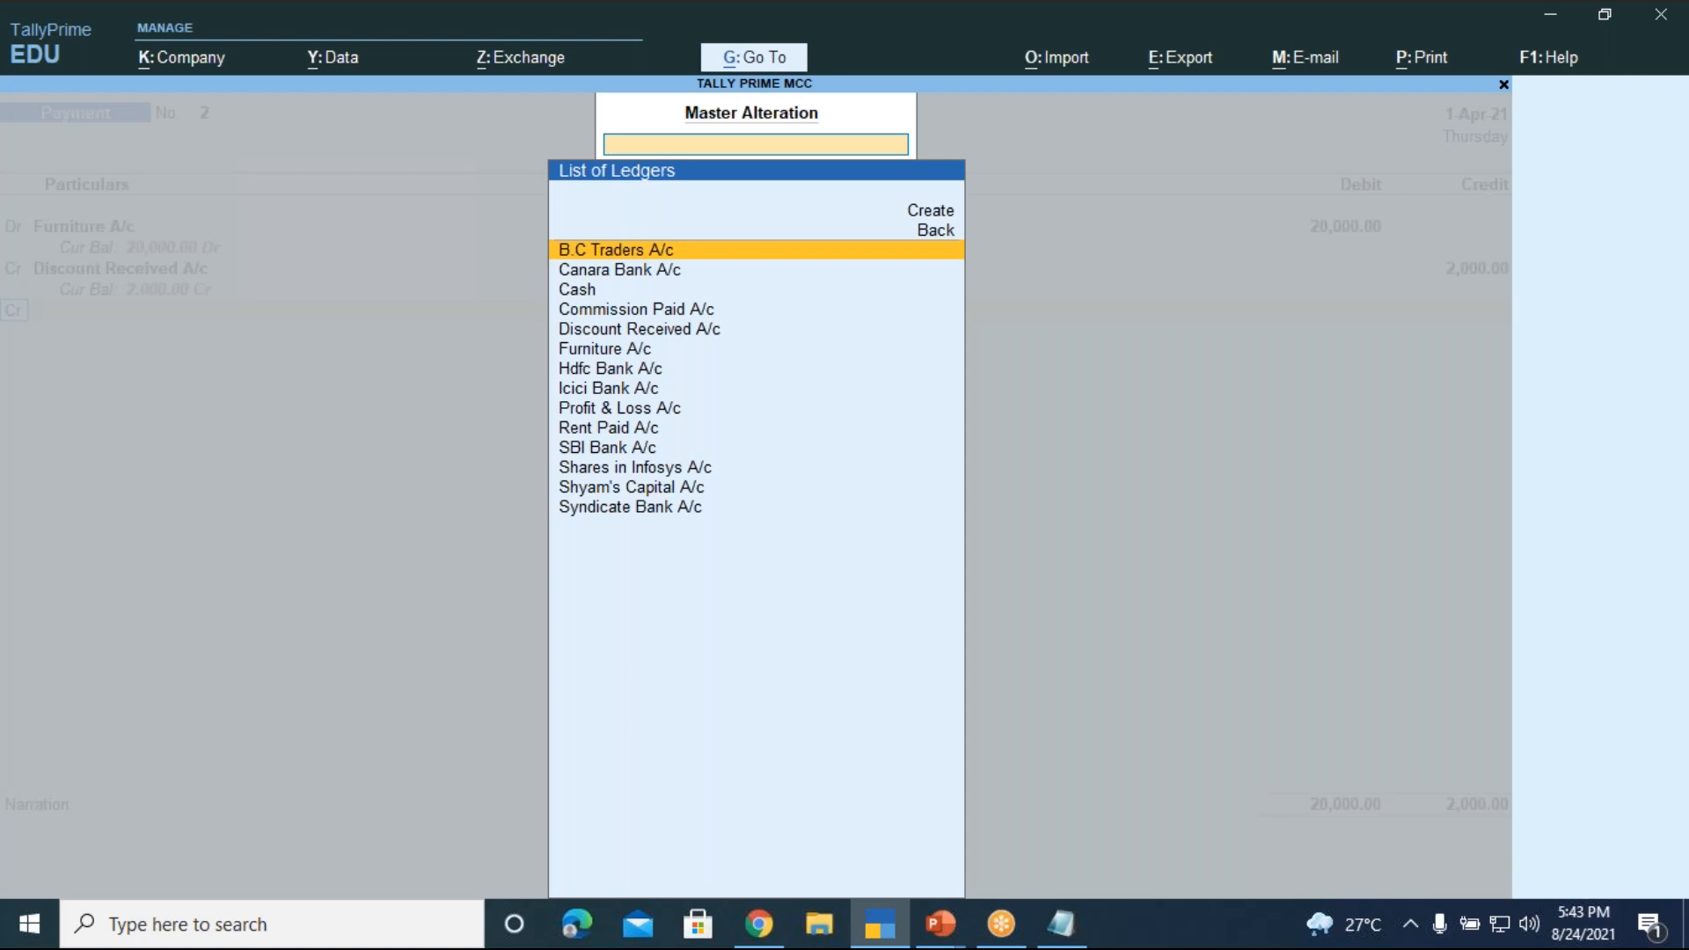
- Review the Discount Received A/c ledger in alteration mode and return to the payment voucher without changing it
key("Down")
key("Down")
key("Down")
key("Down")
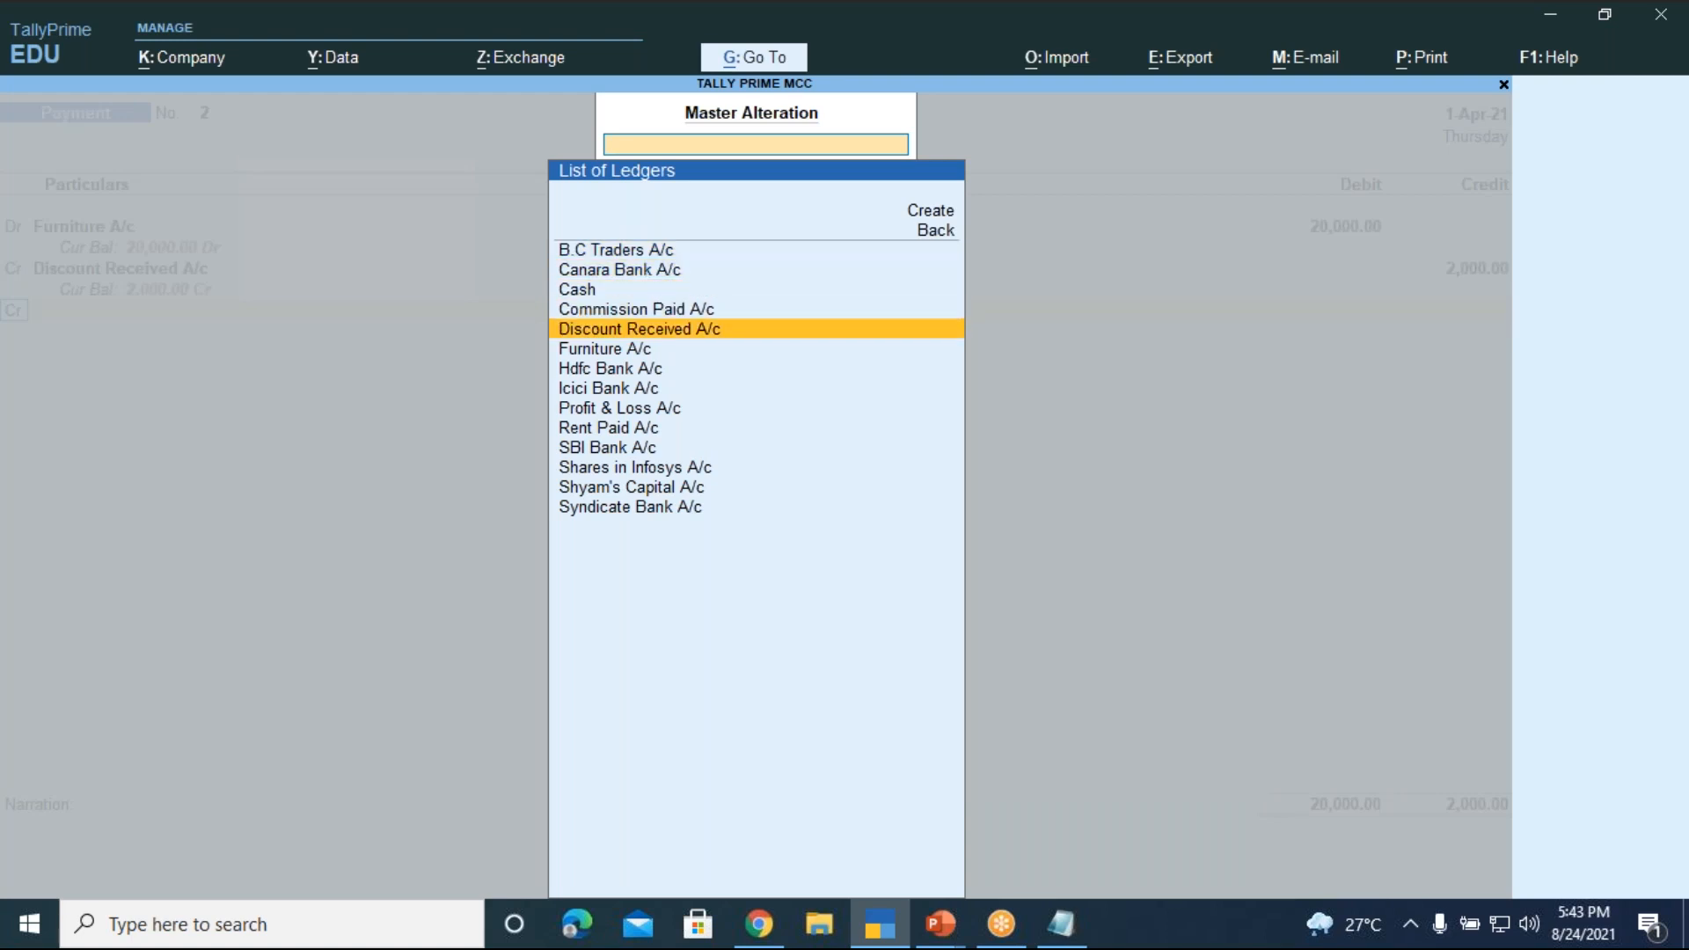
key("Return")
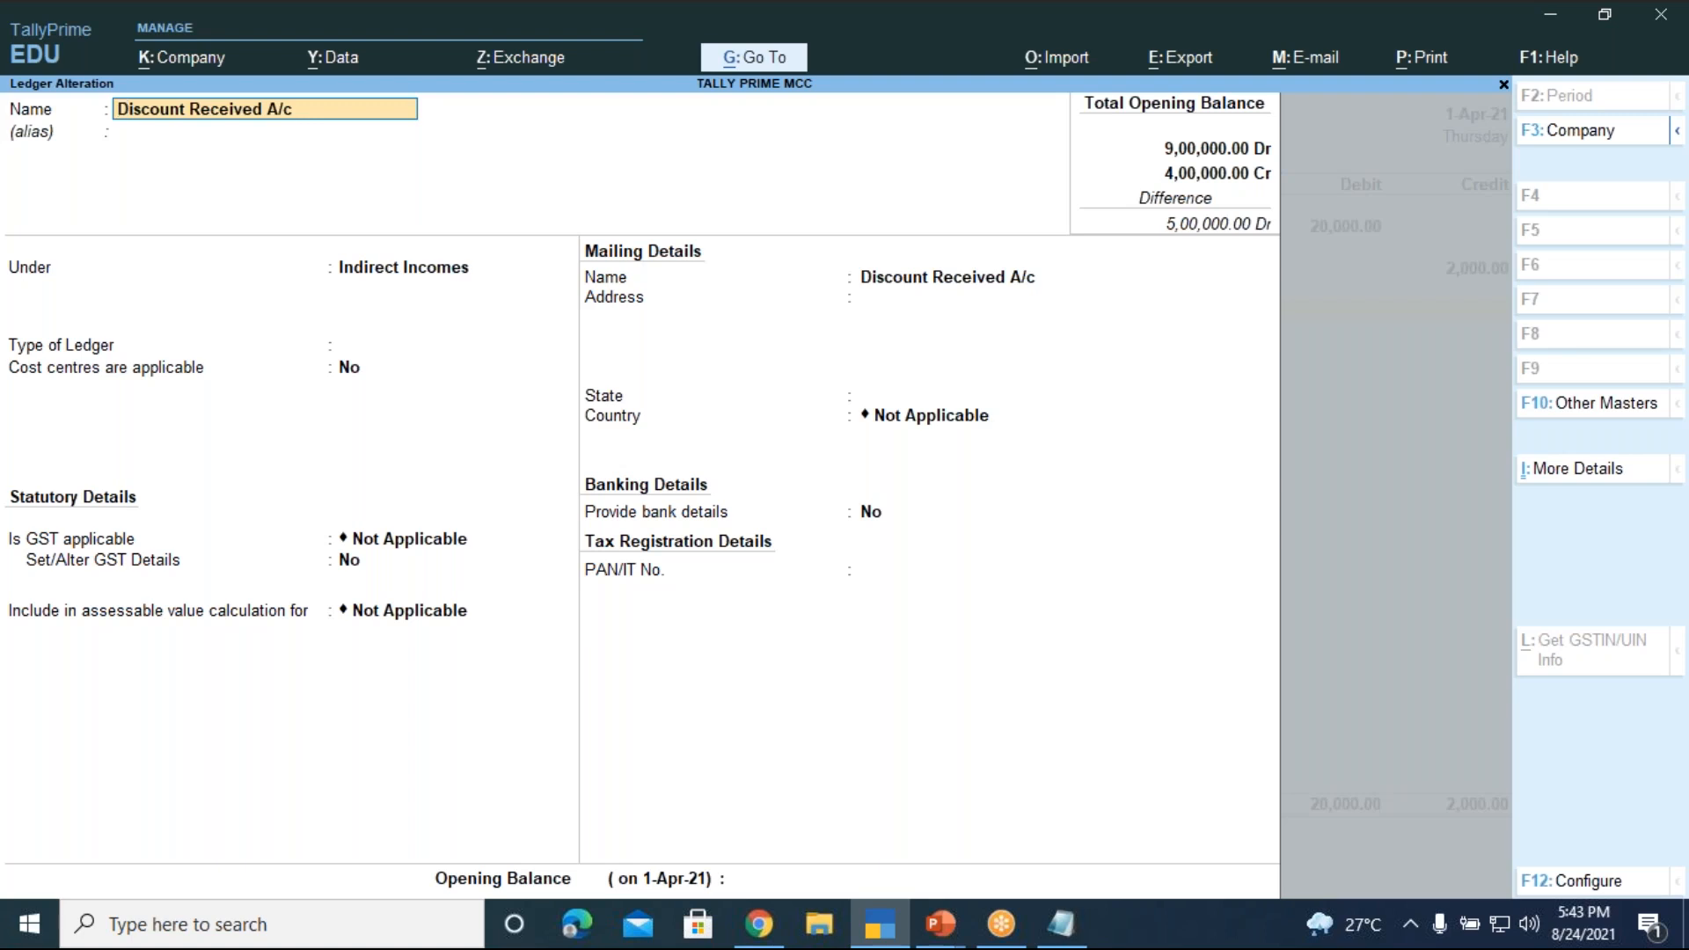
key("BackSpace")
key("Escape")
key("Escape")
key("Escape")
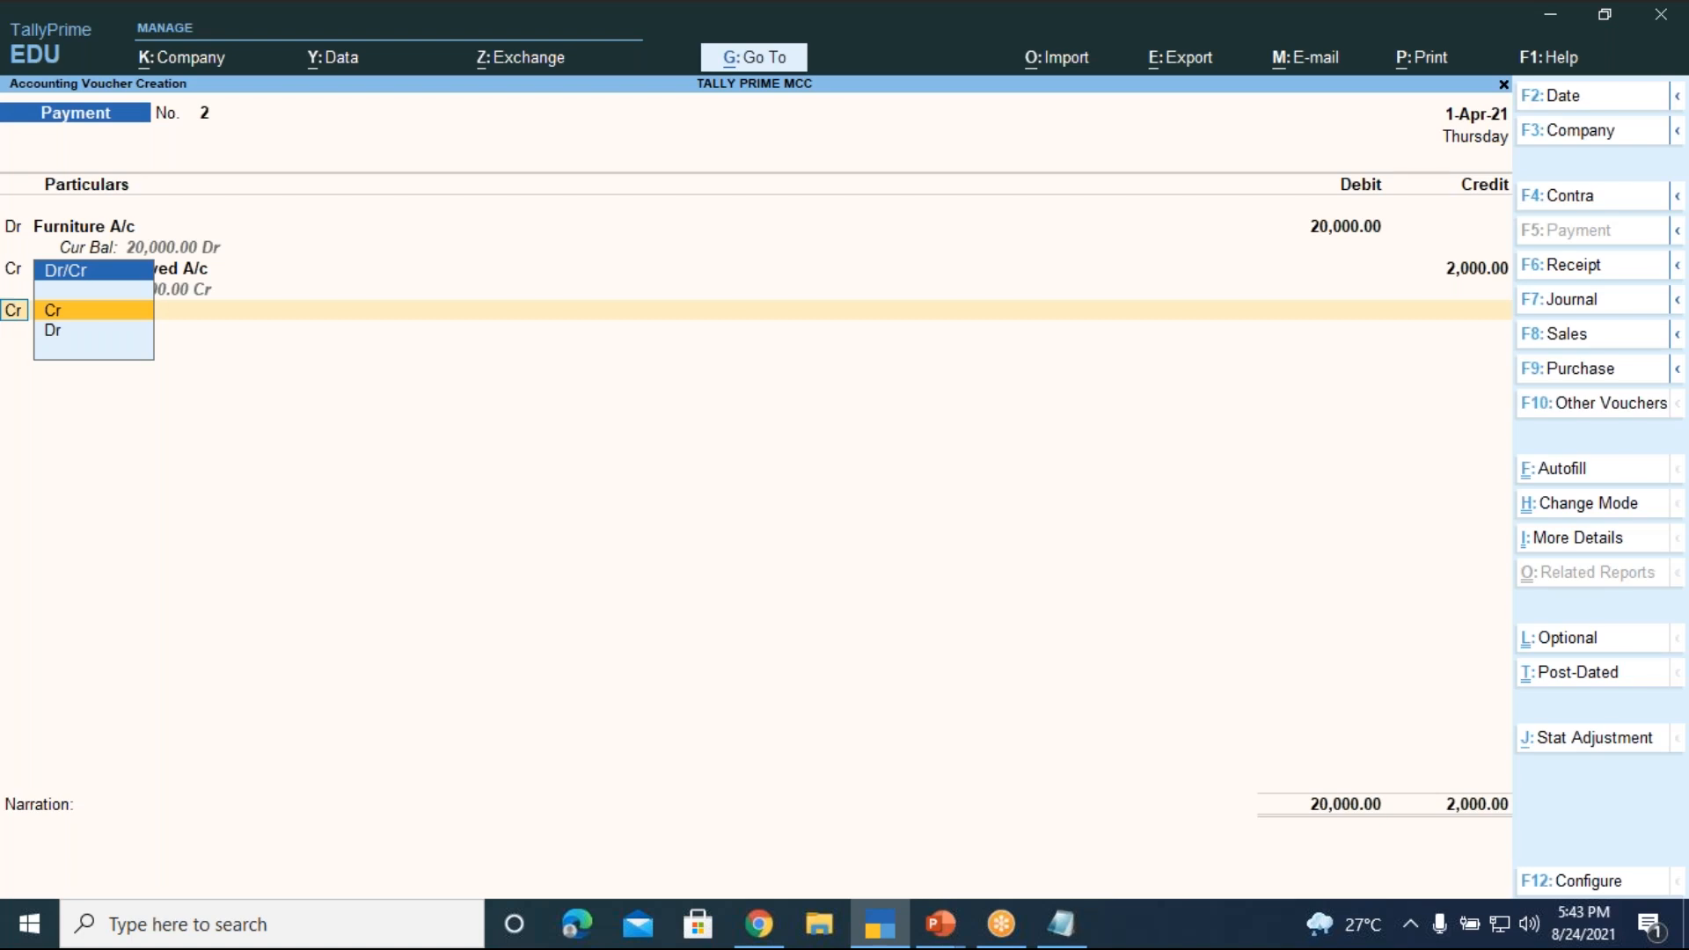
- Add Icici Bank A/c as the second credit line with 18,000 in the payment voucher
key("Return")
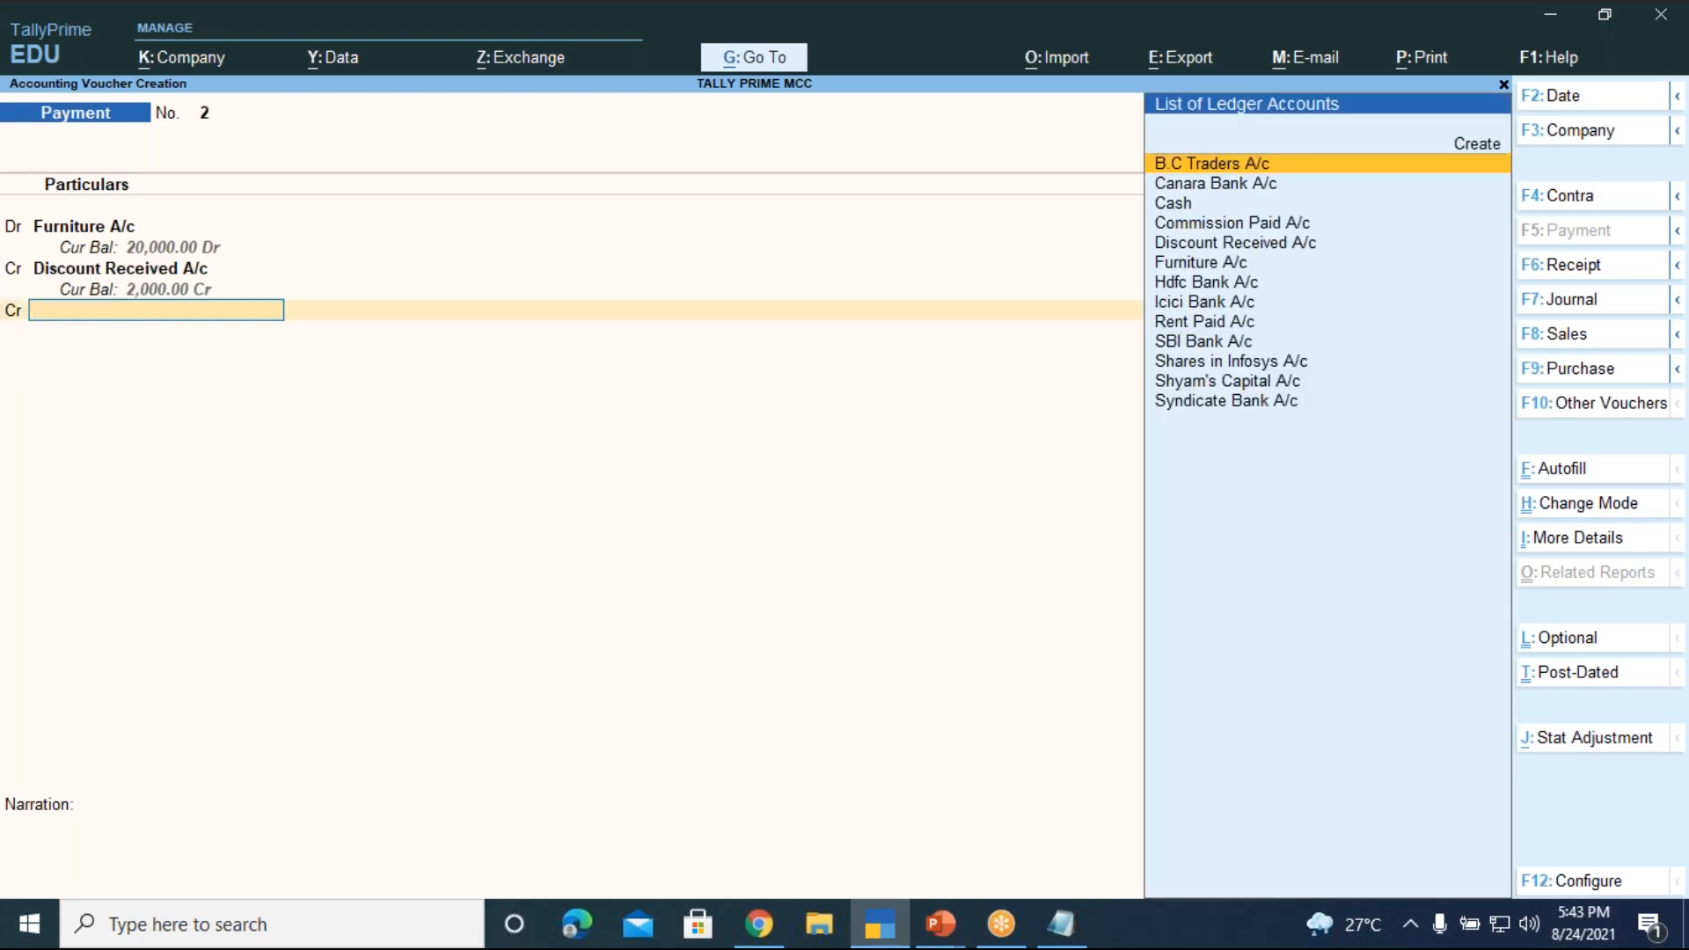
type("Ici")
key("Return")
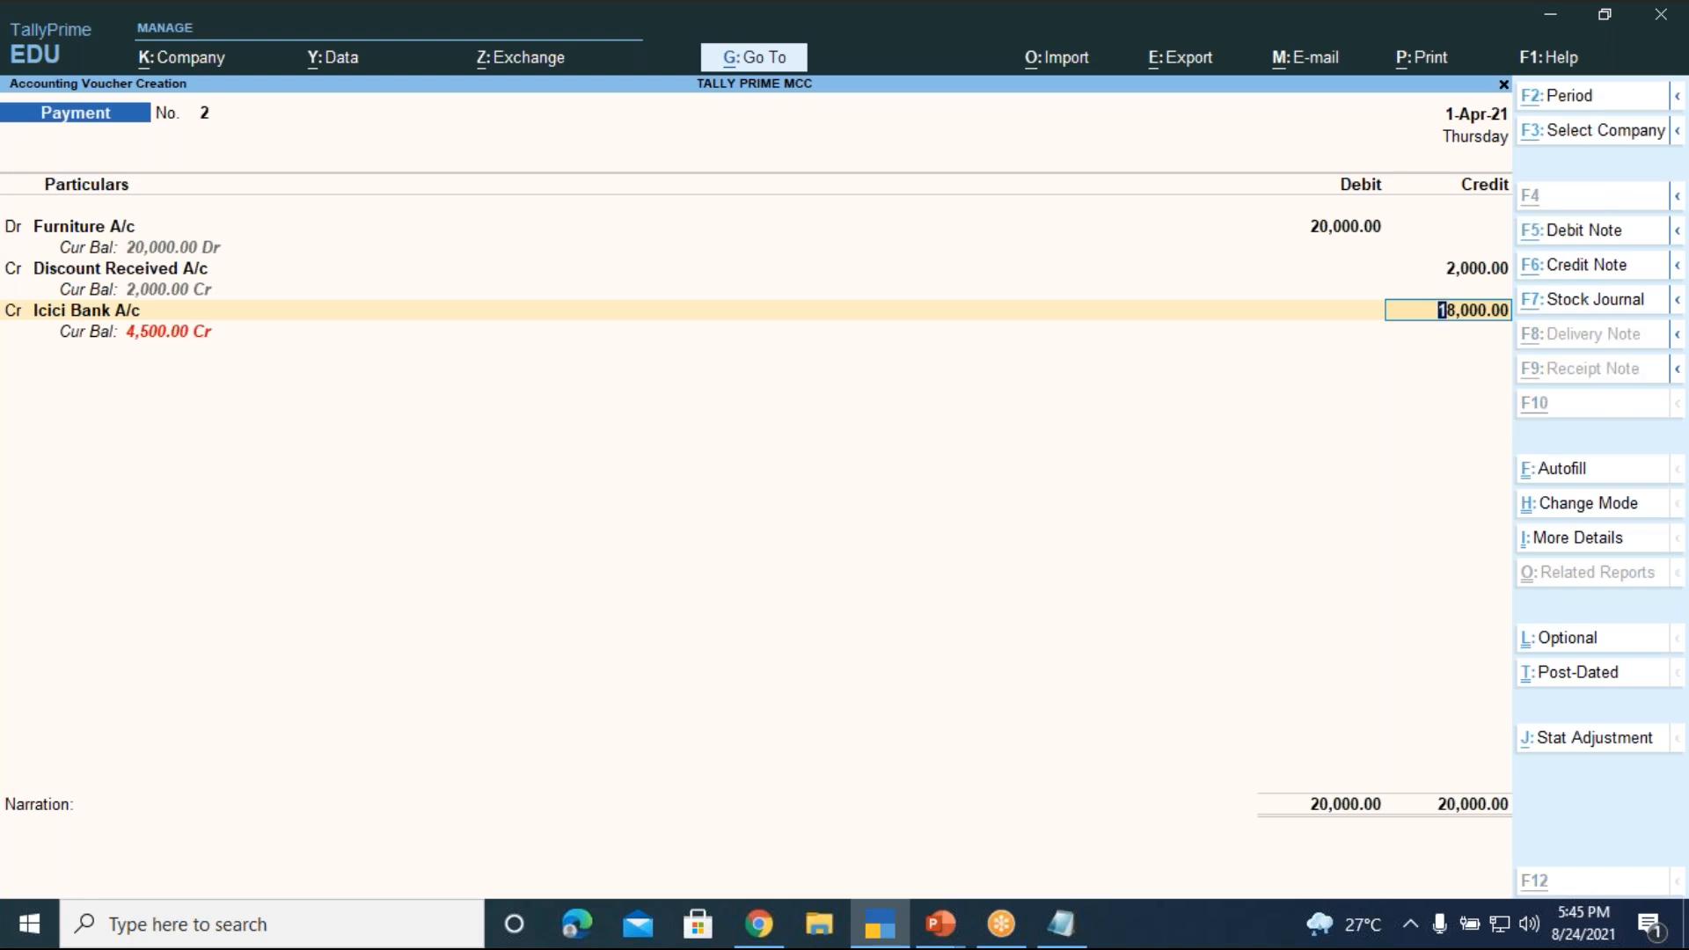
- Start creating another voucher without closing the payment voucher, and set its type to Contra
key("alt+g")
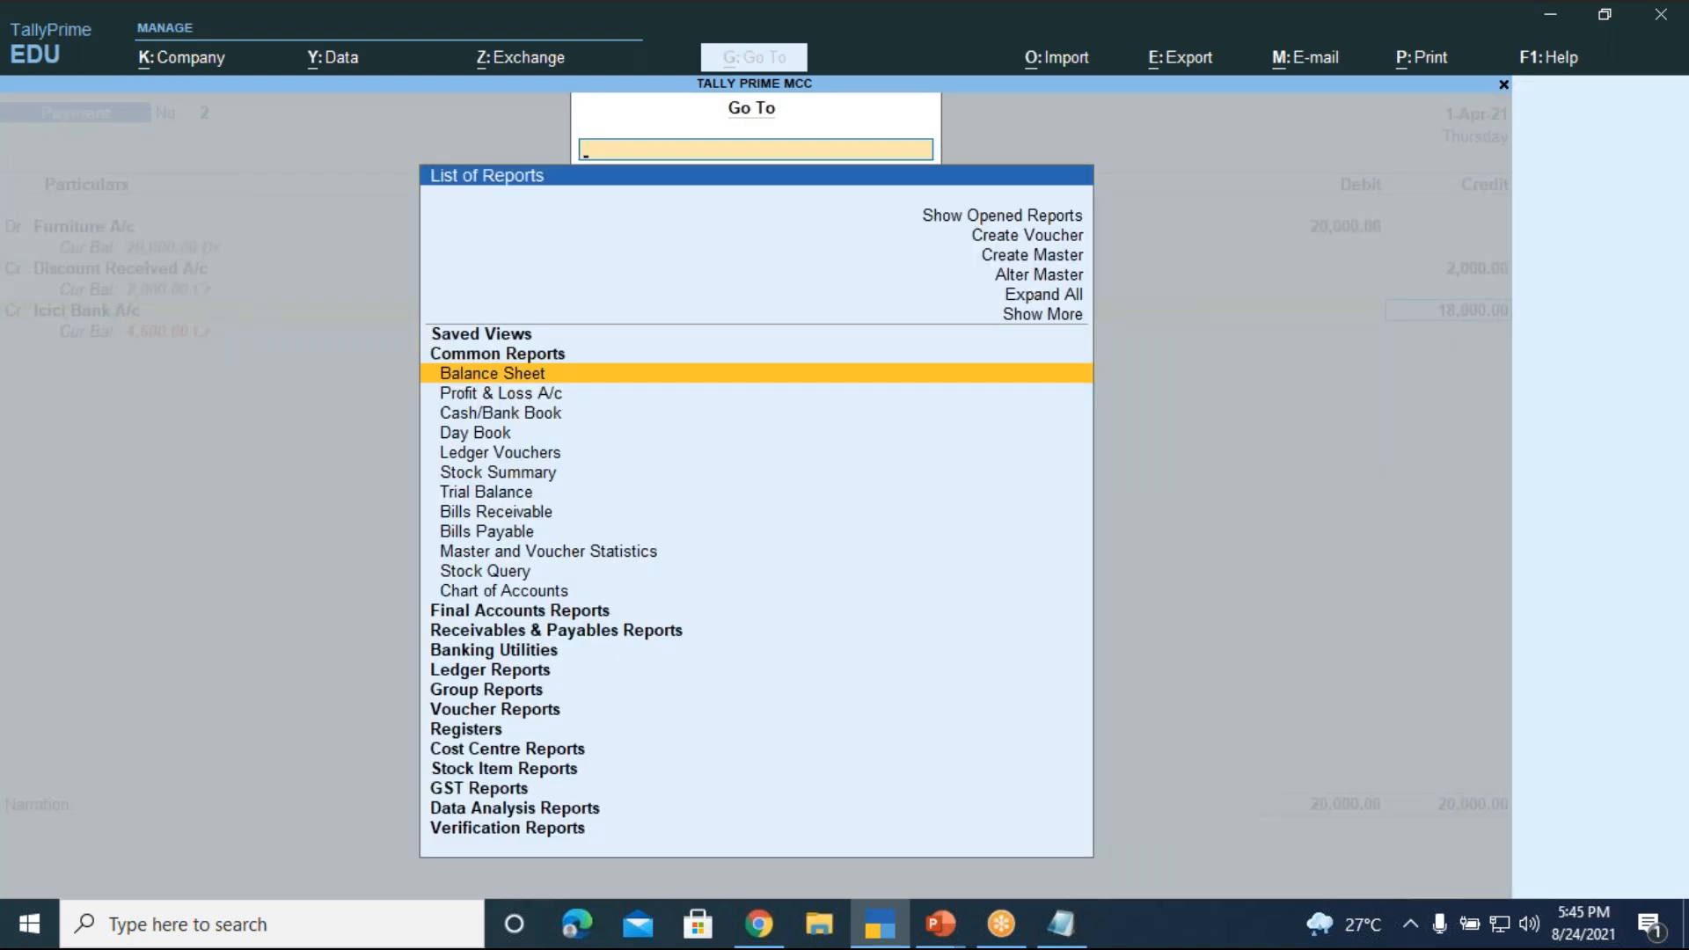
key("Up")
key("Up")
key("Up")
key("Up")
key("Up")
key("Up")
key("Up")
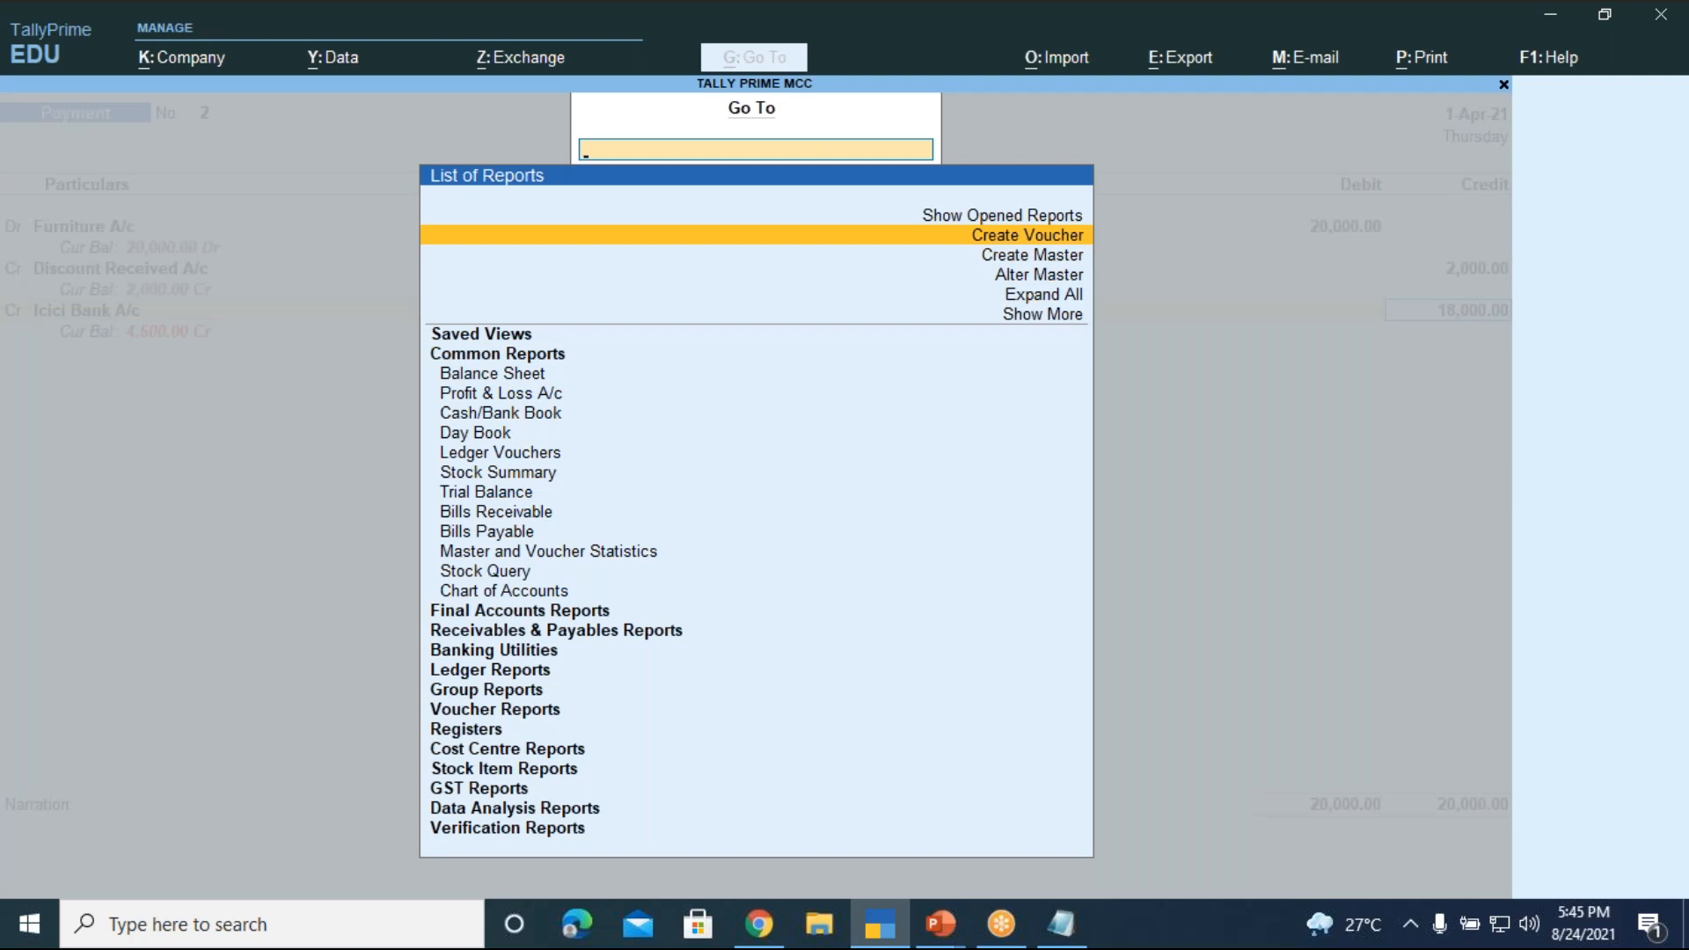
key("Return")
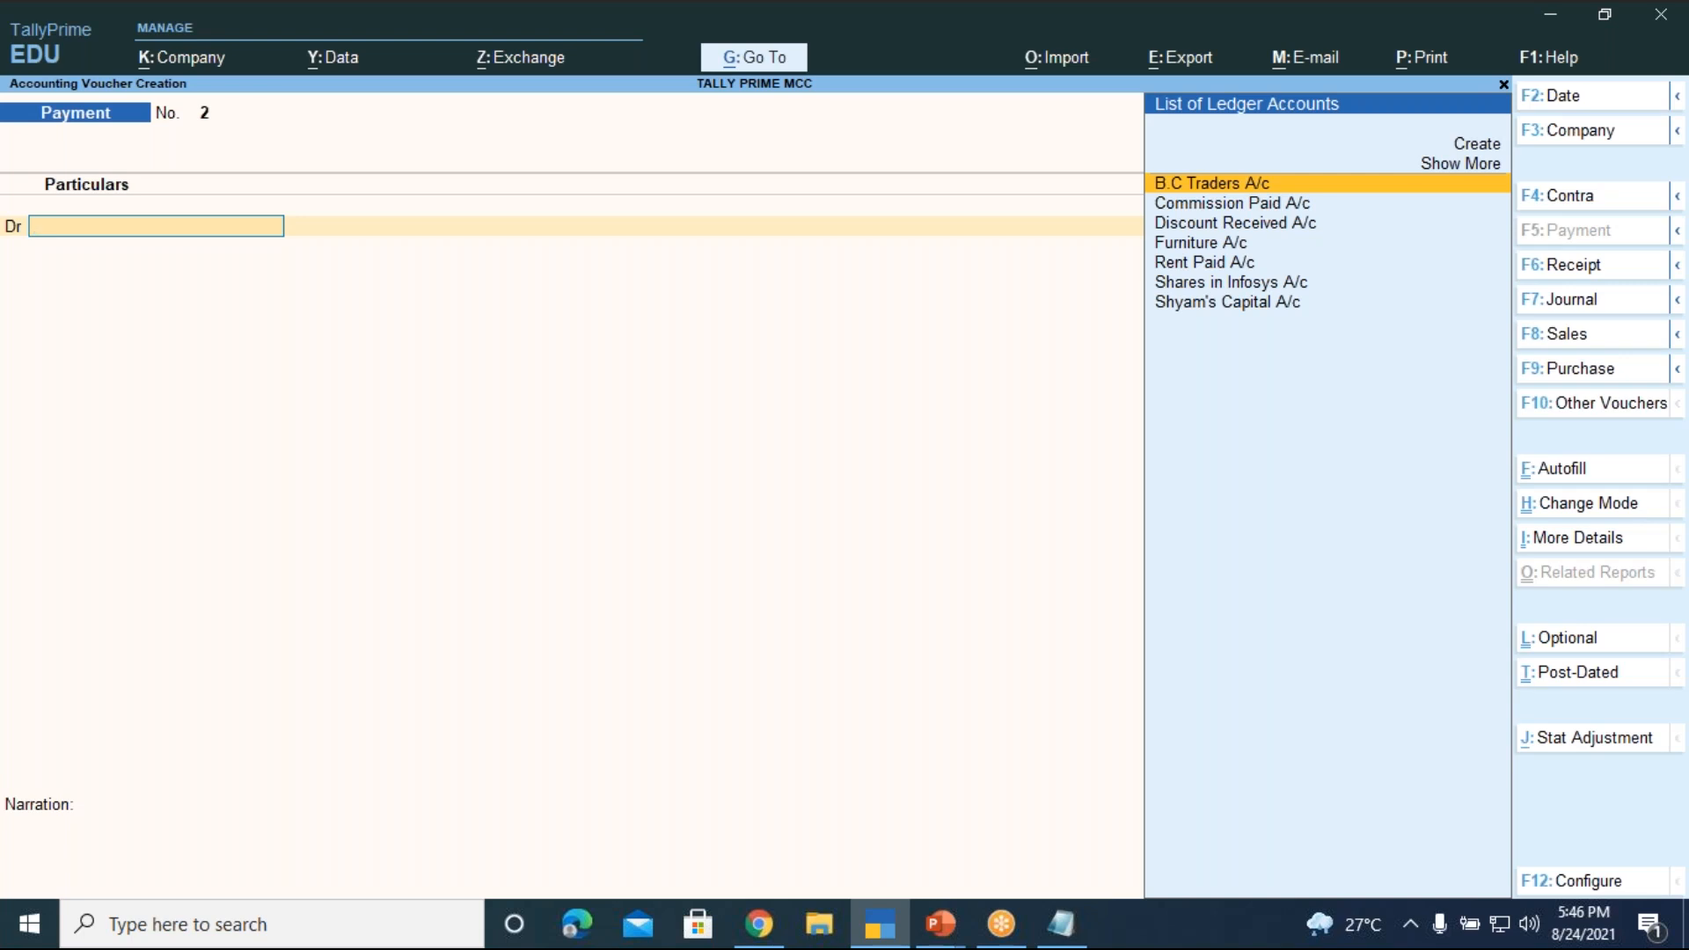
key("F4")
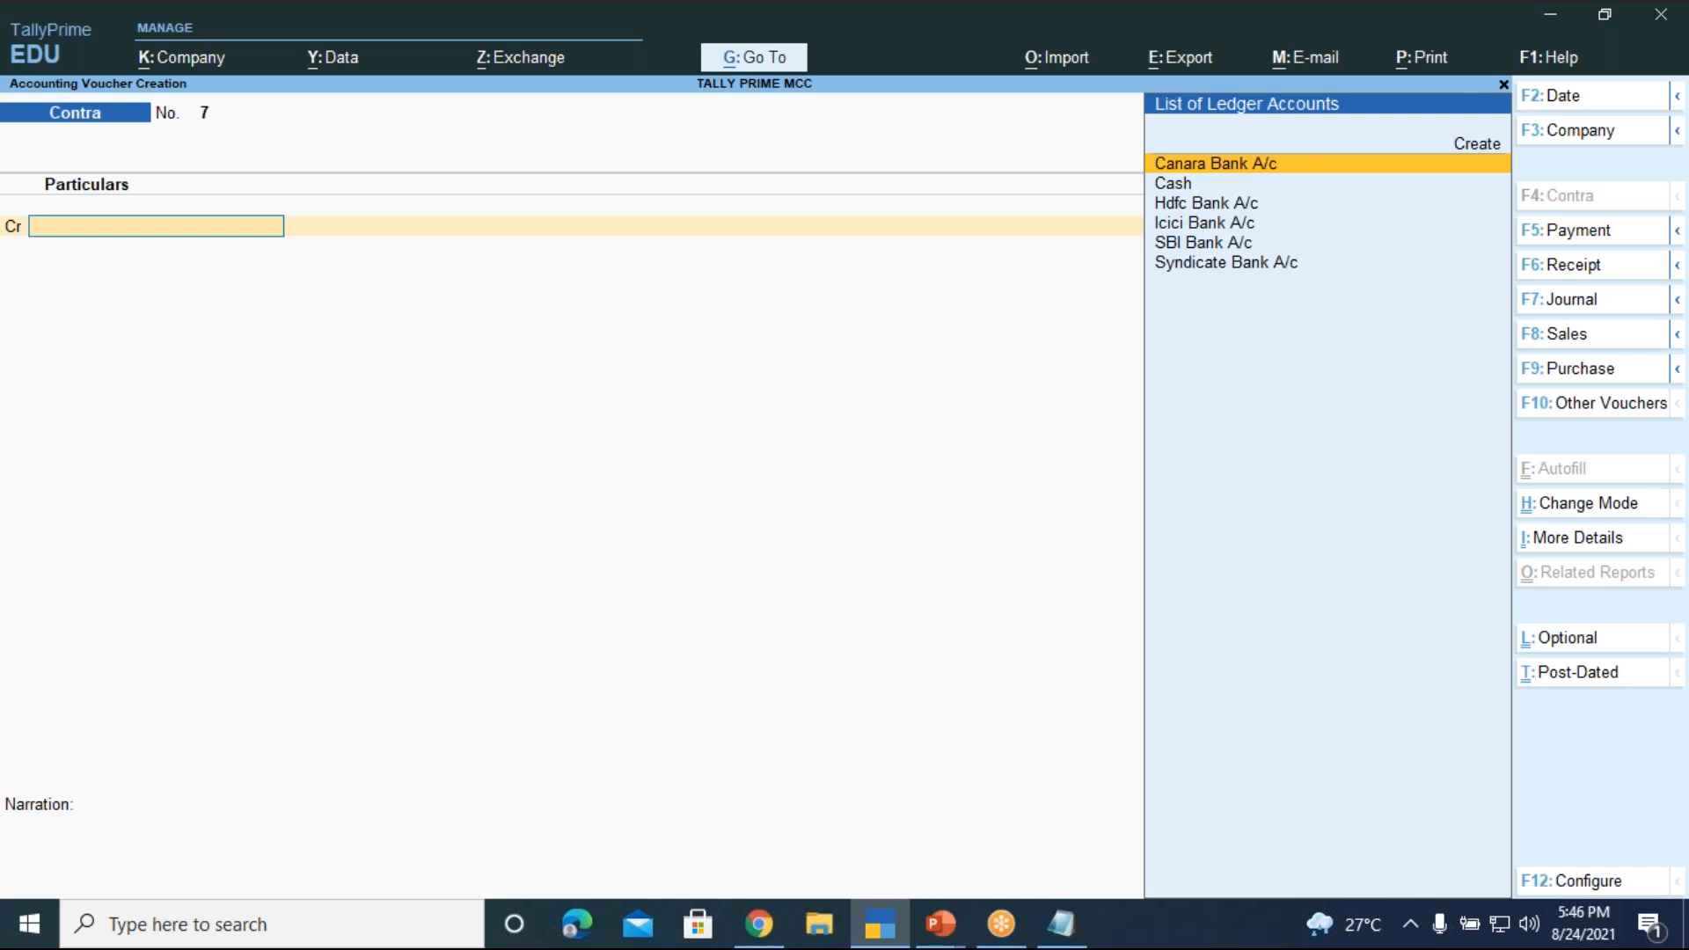
- Credit Cash with 40,000 in the contra voucher
key("Down")
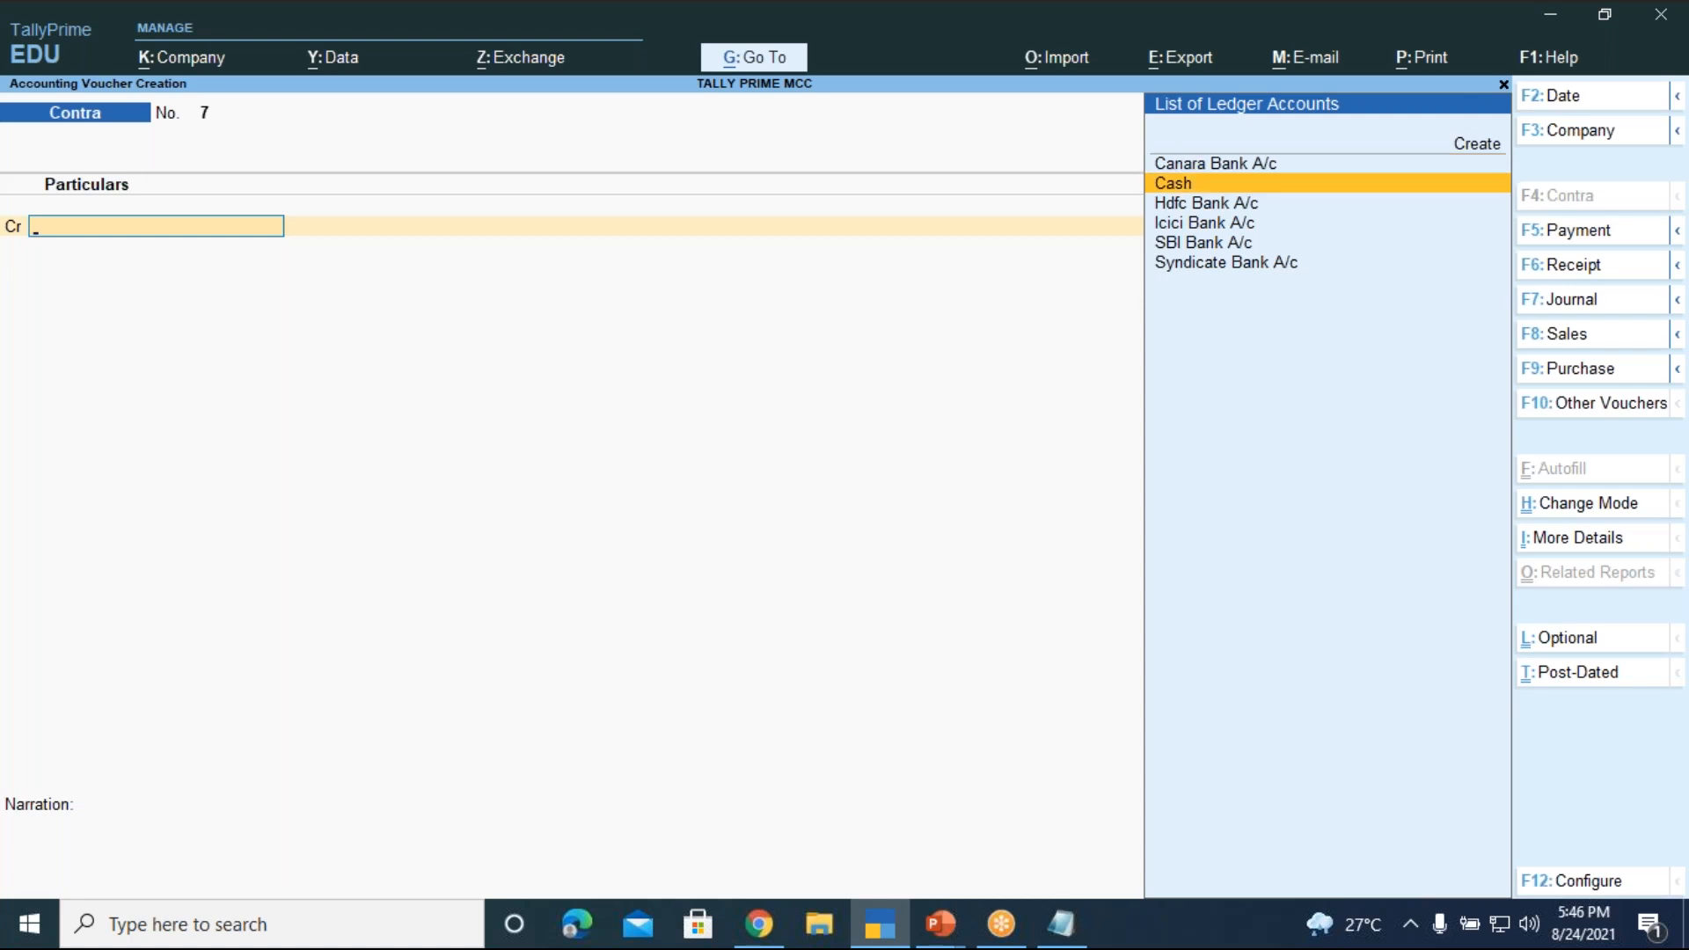
key("Return")
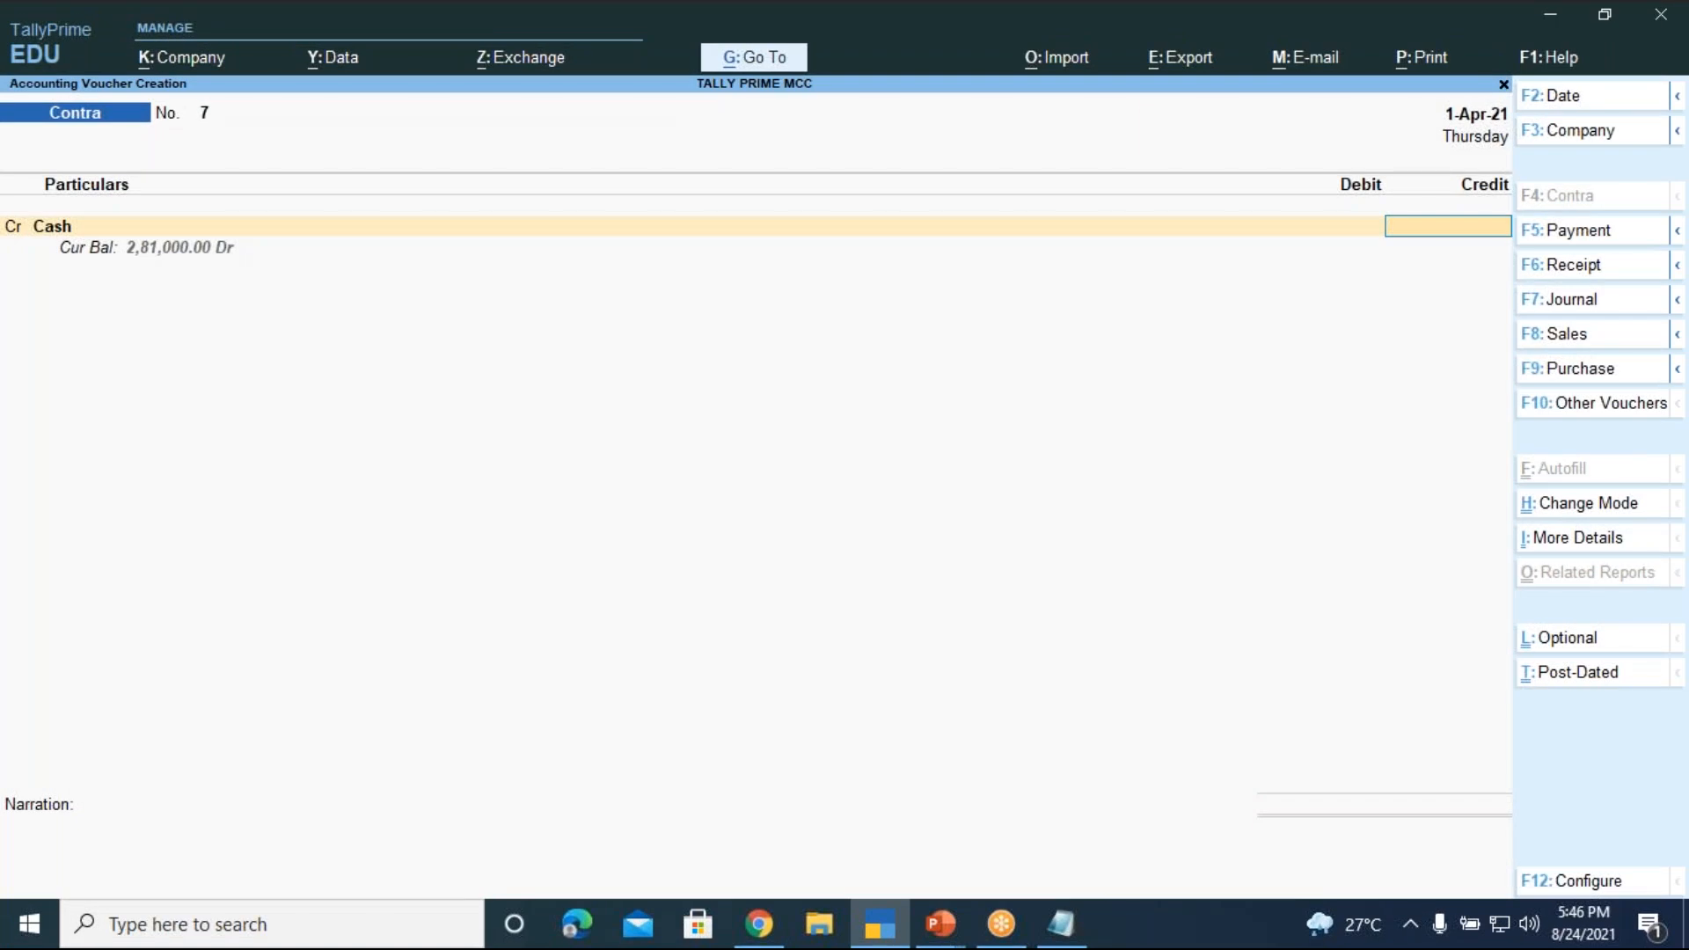
type("40000")
key("Return")
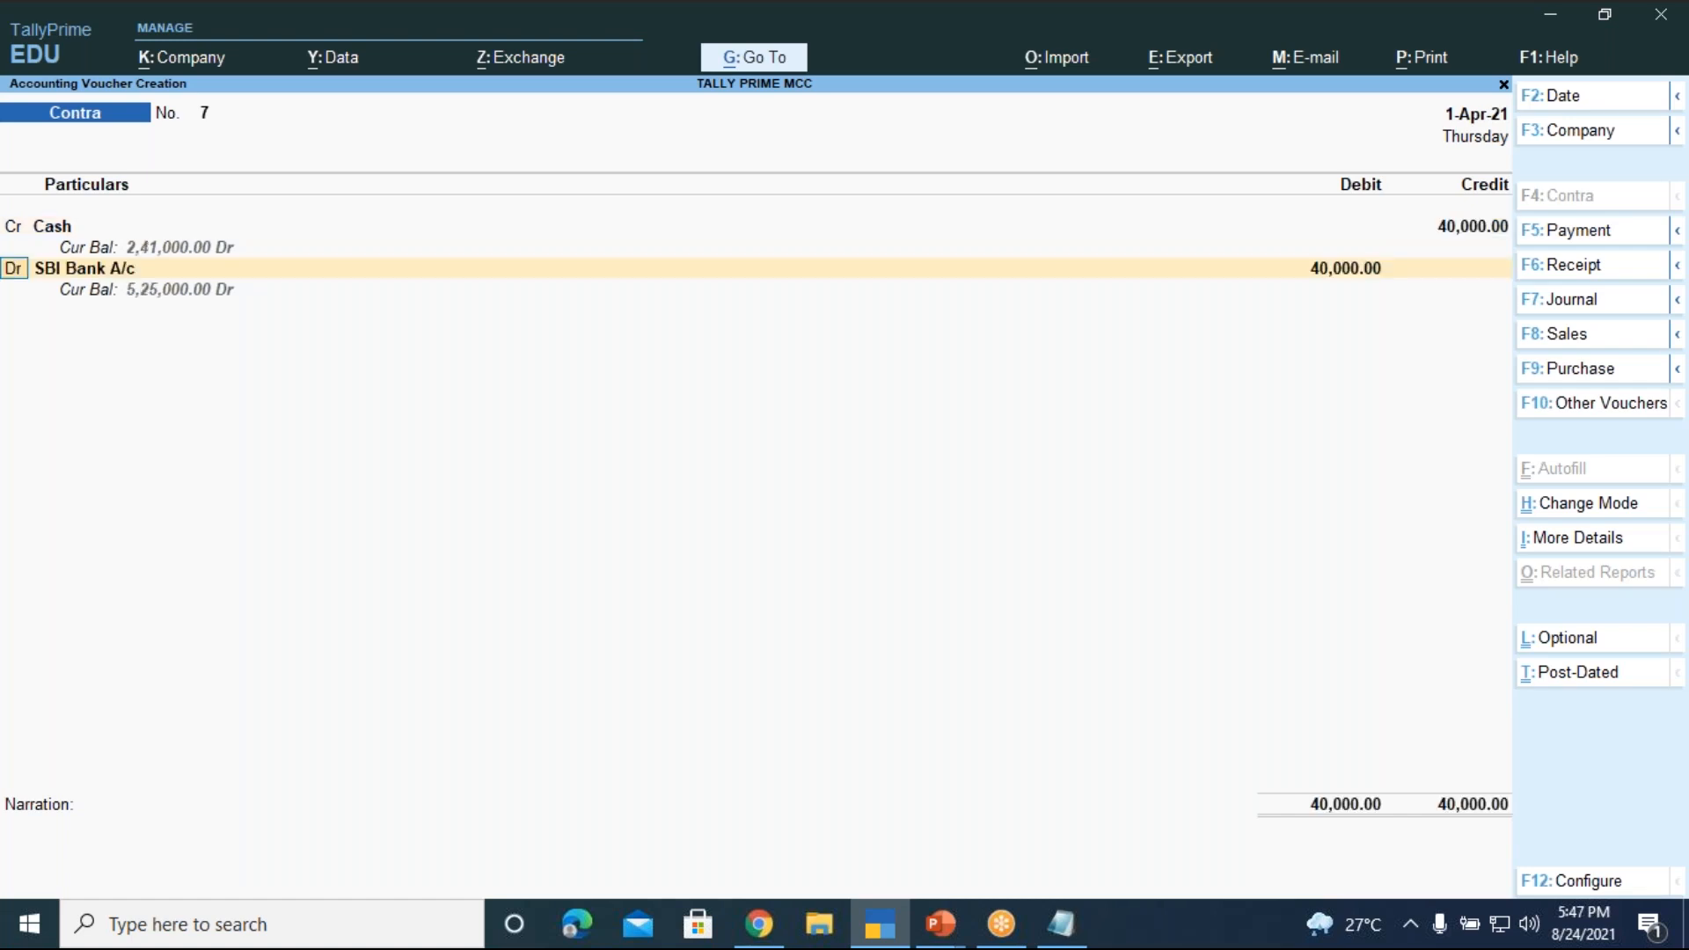
- Change the contra voucher's debit ledger to Icici Bank A/c and debit it with 40,000
key("Return")
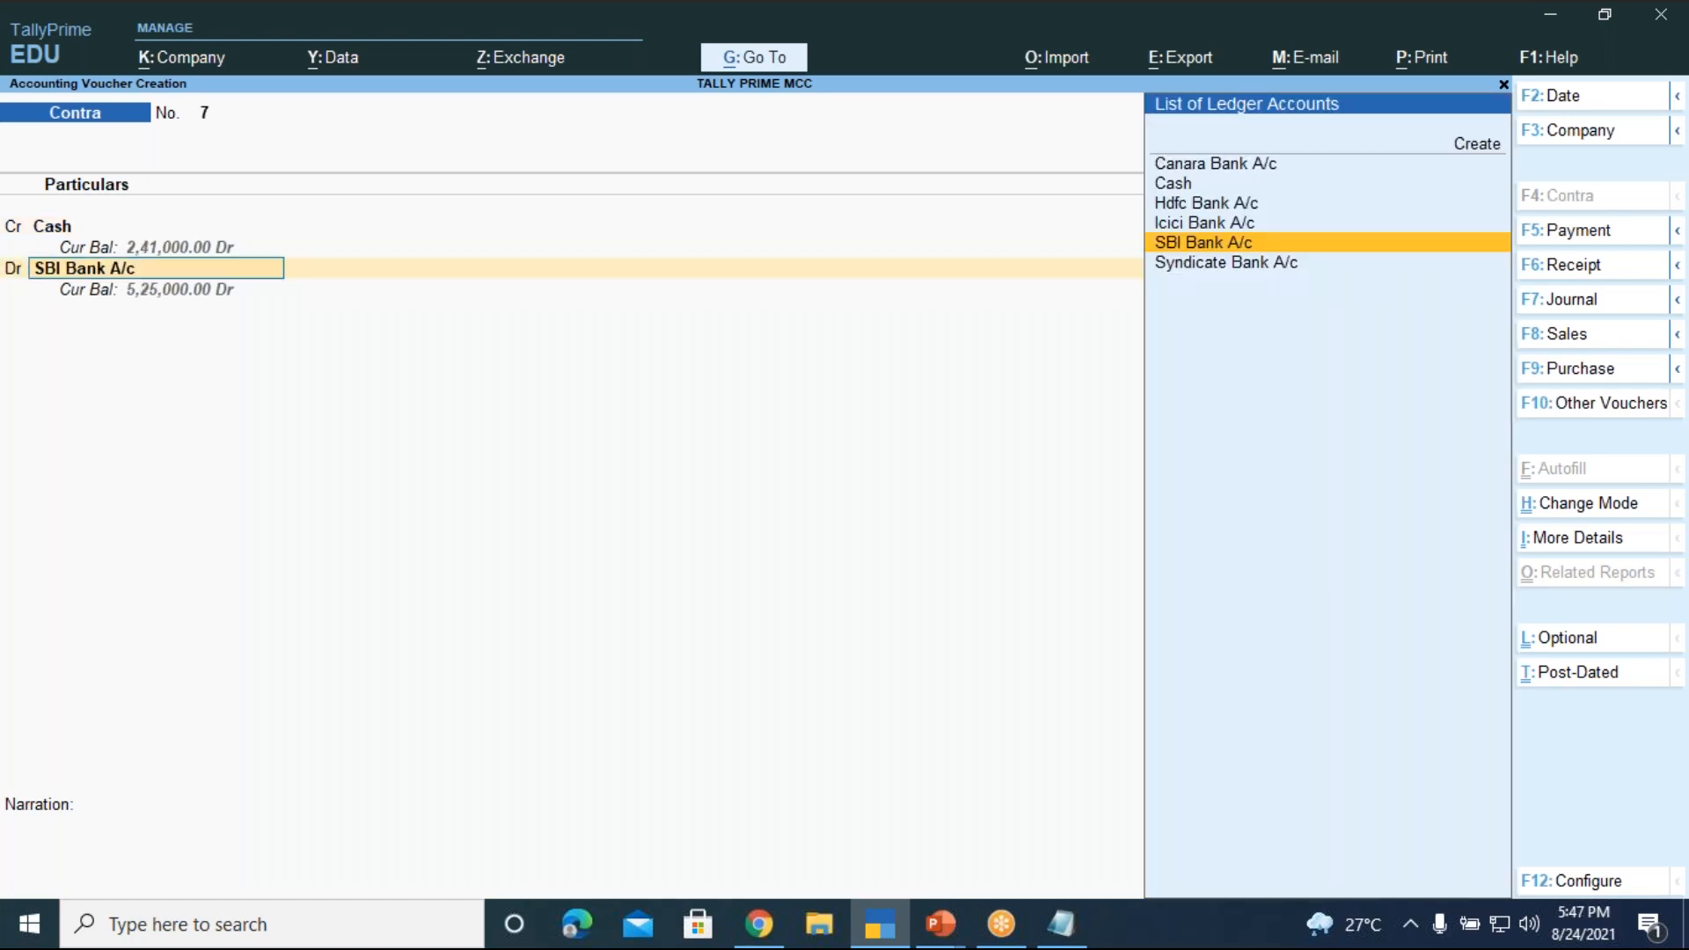
key("Up")
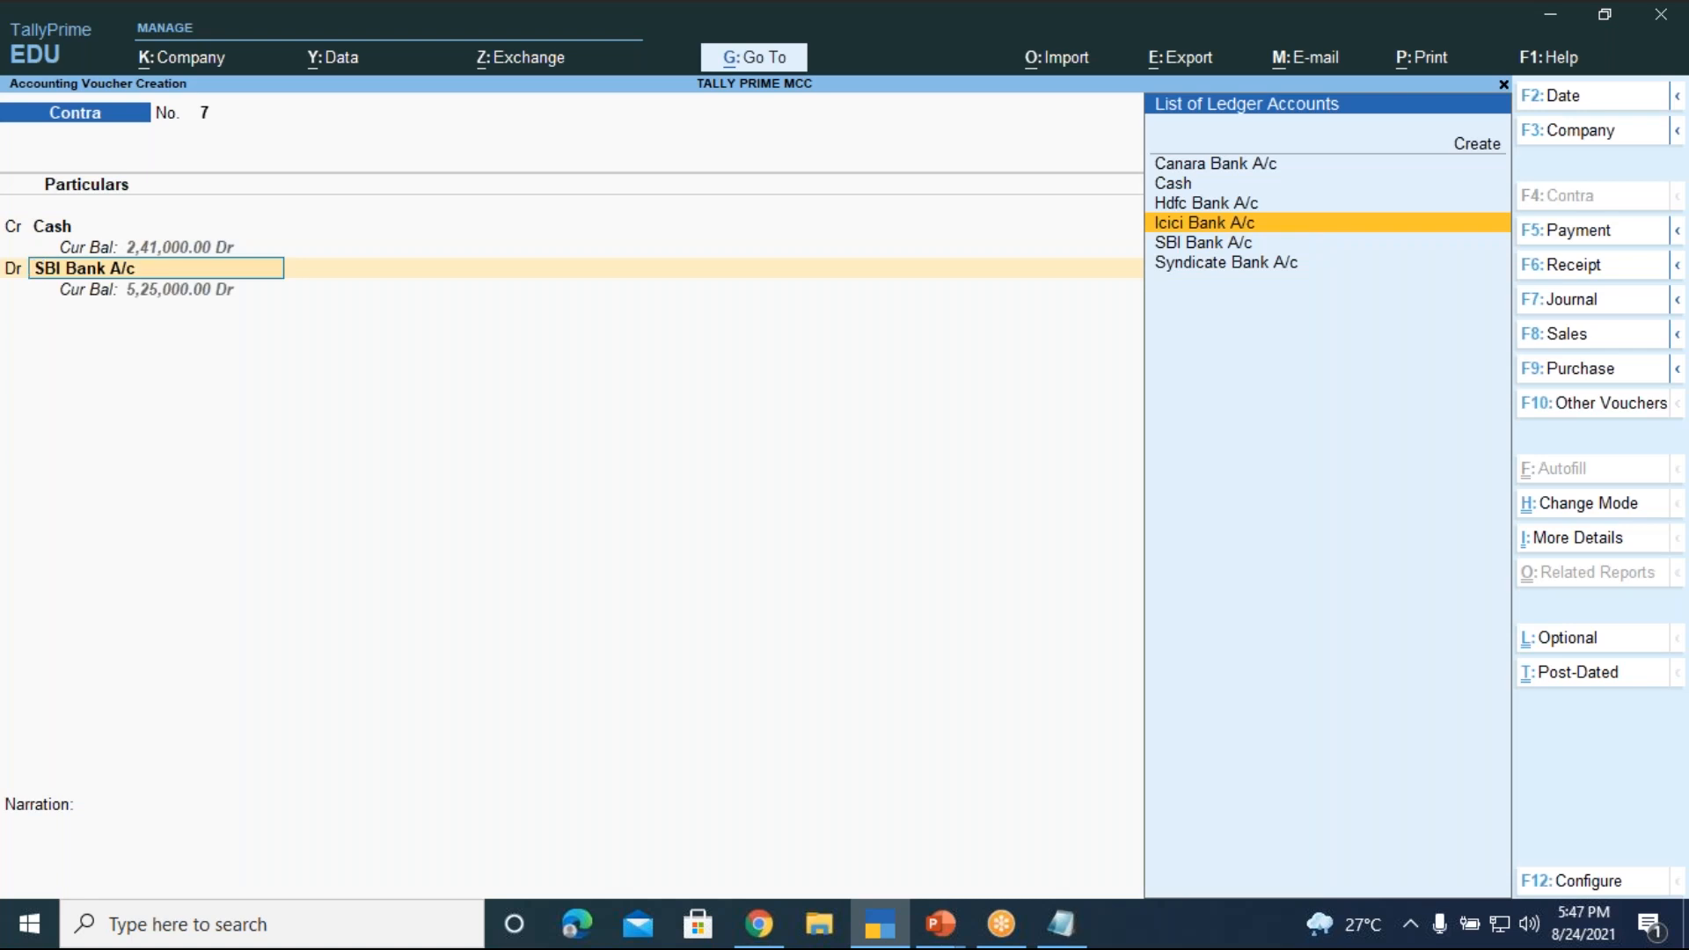
key("Return")
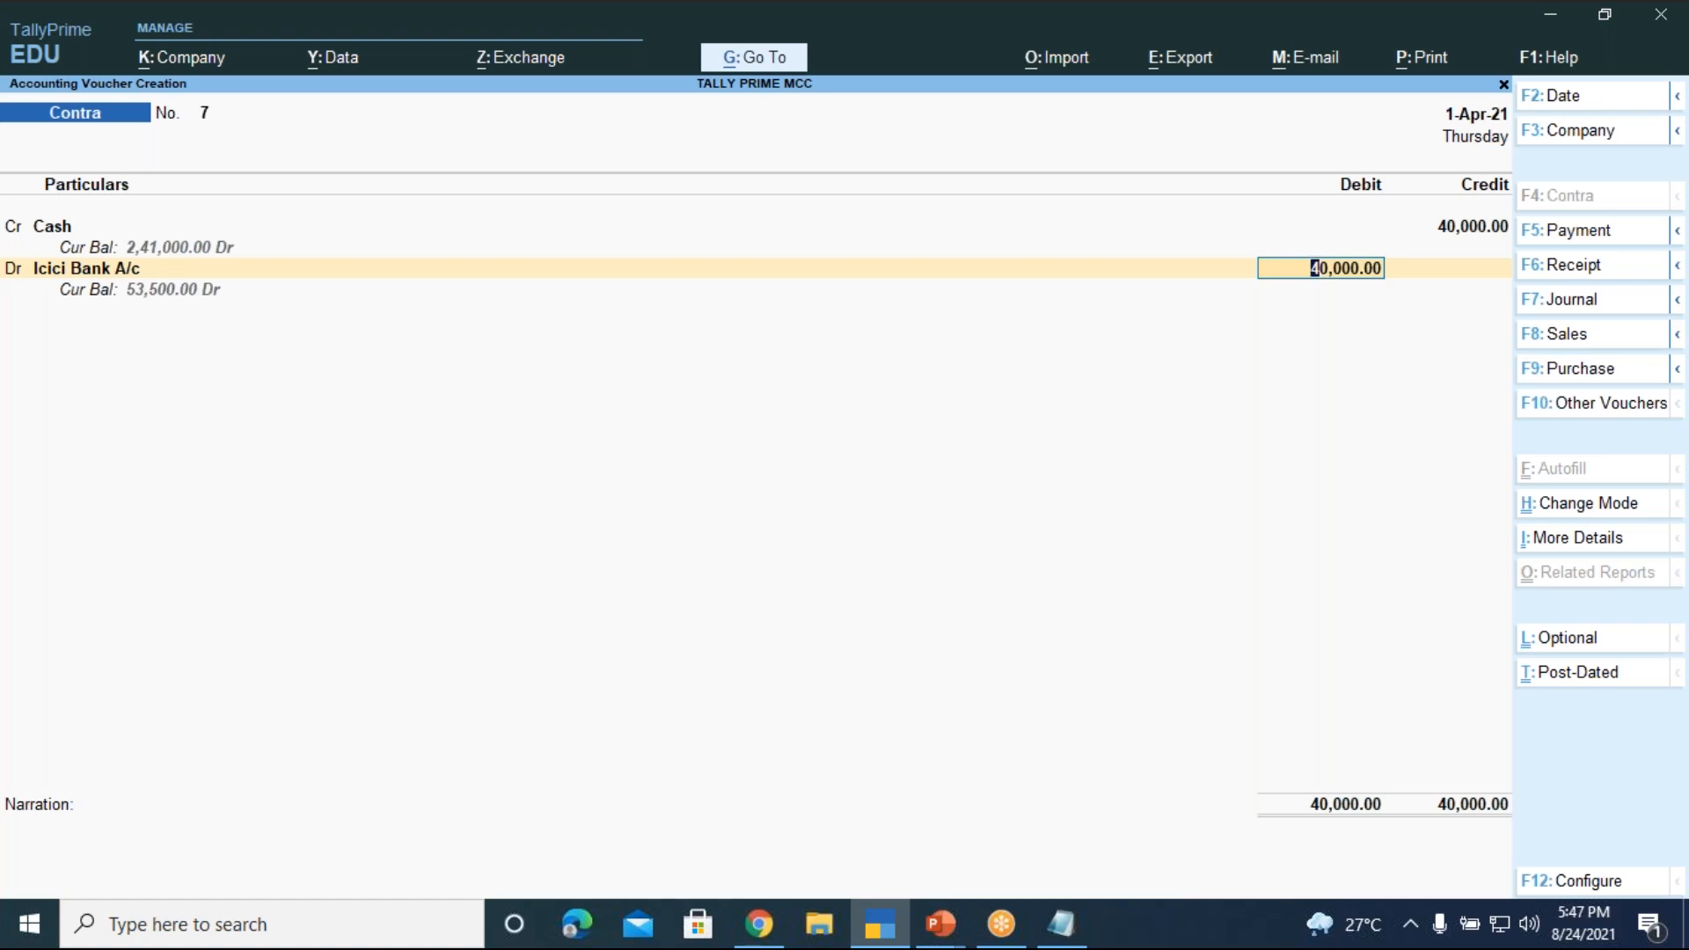
key("Return")
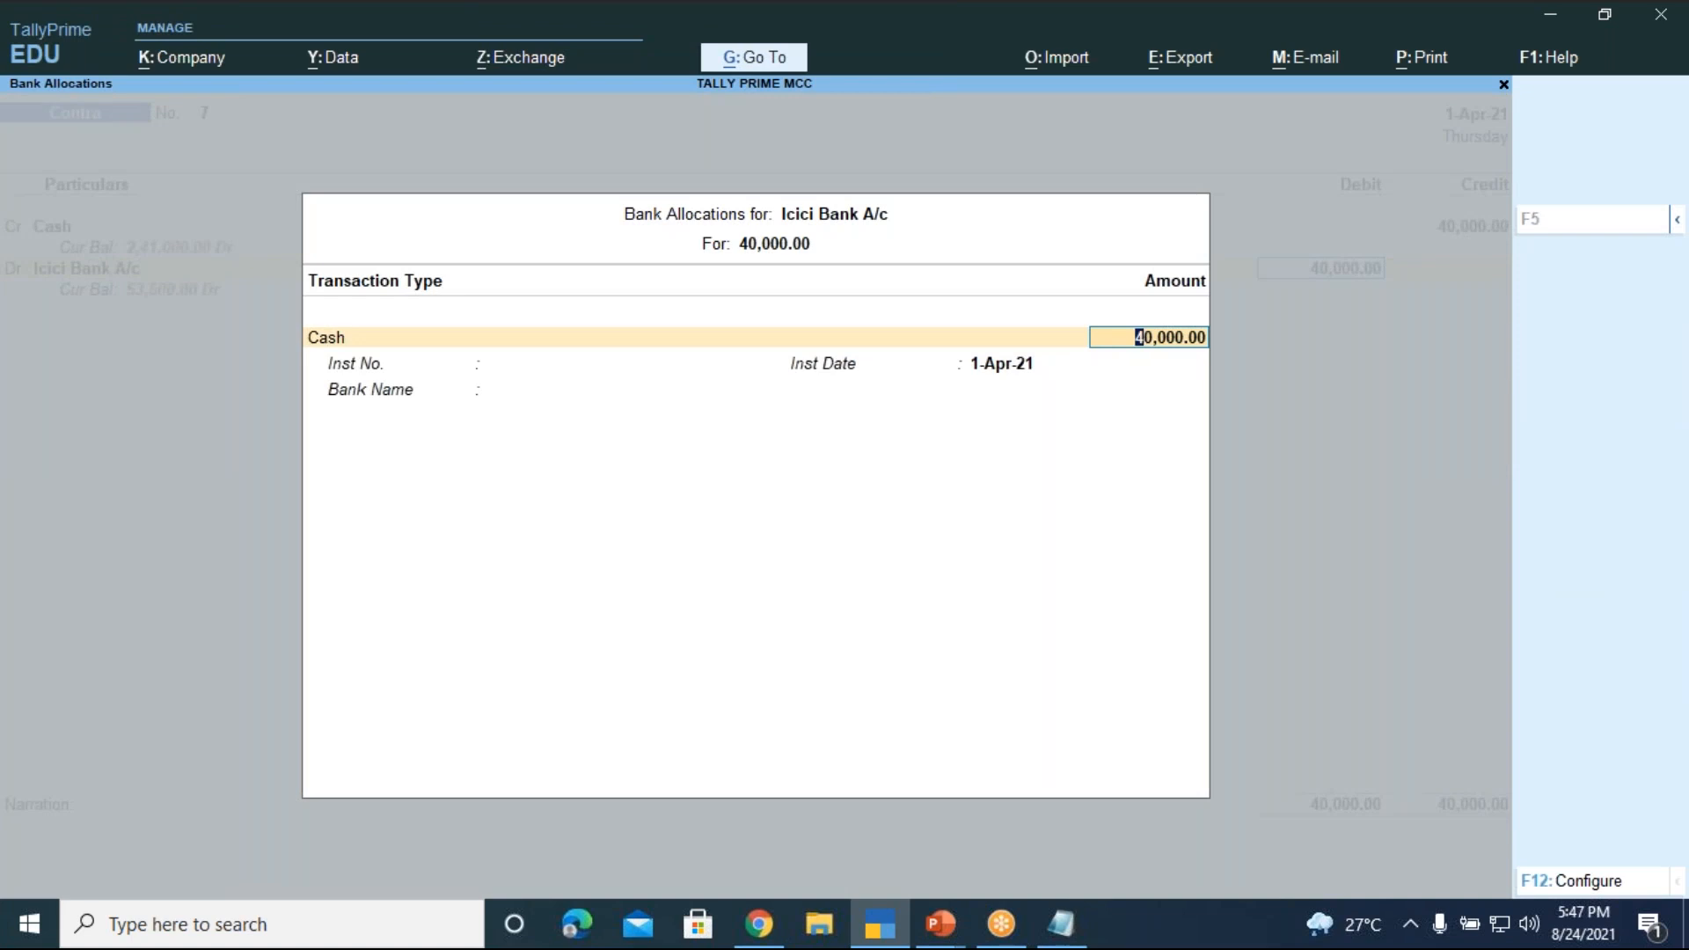
- Allocate the 40,000 cash deposit as 20 notes of 2000 and complete the bank allocation, leaving the bank name blank
key("Return")
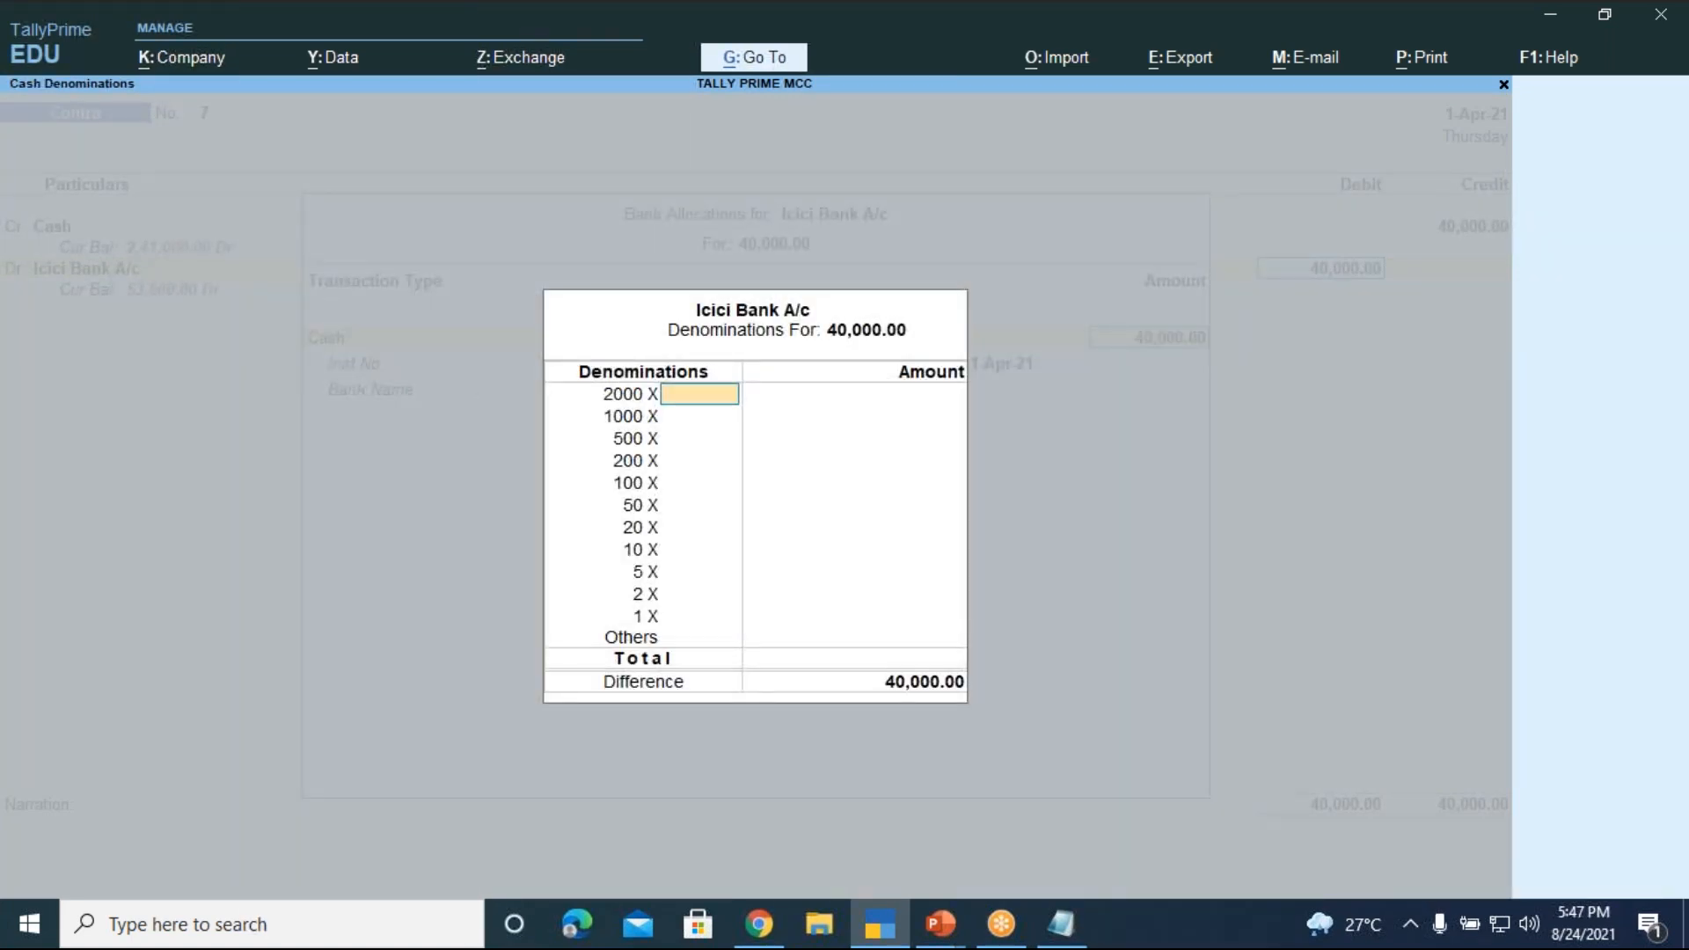
type("20")
key("Return")
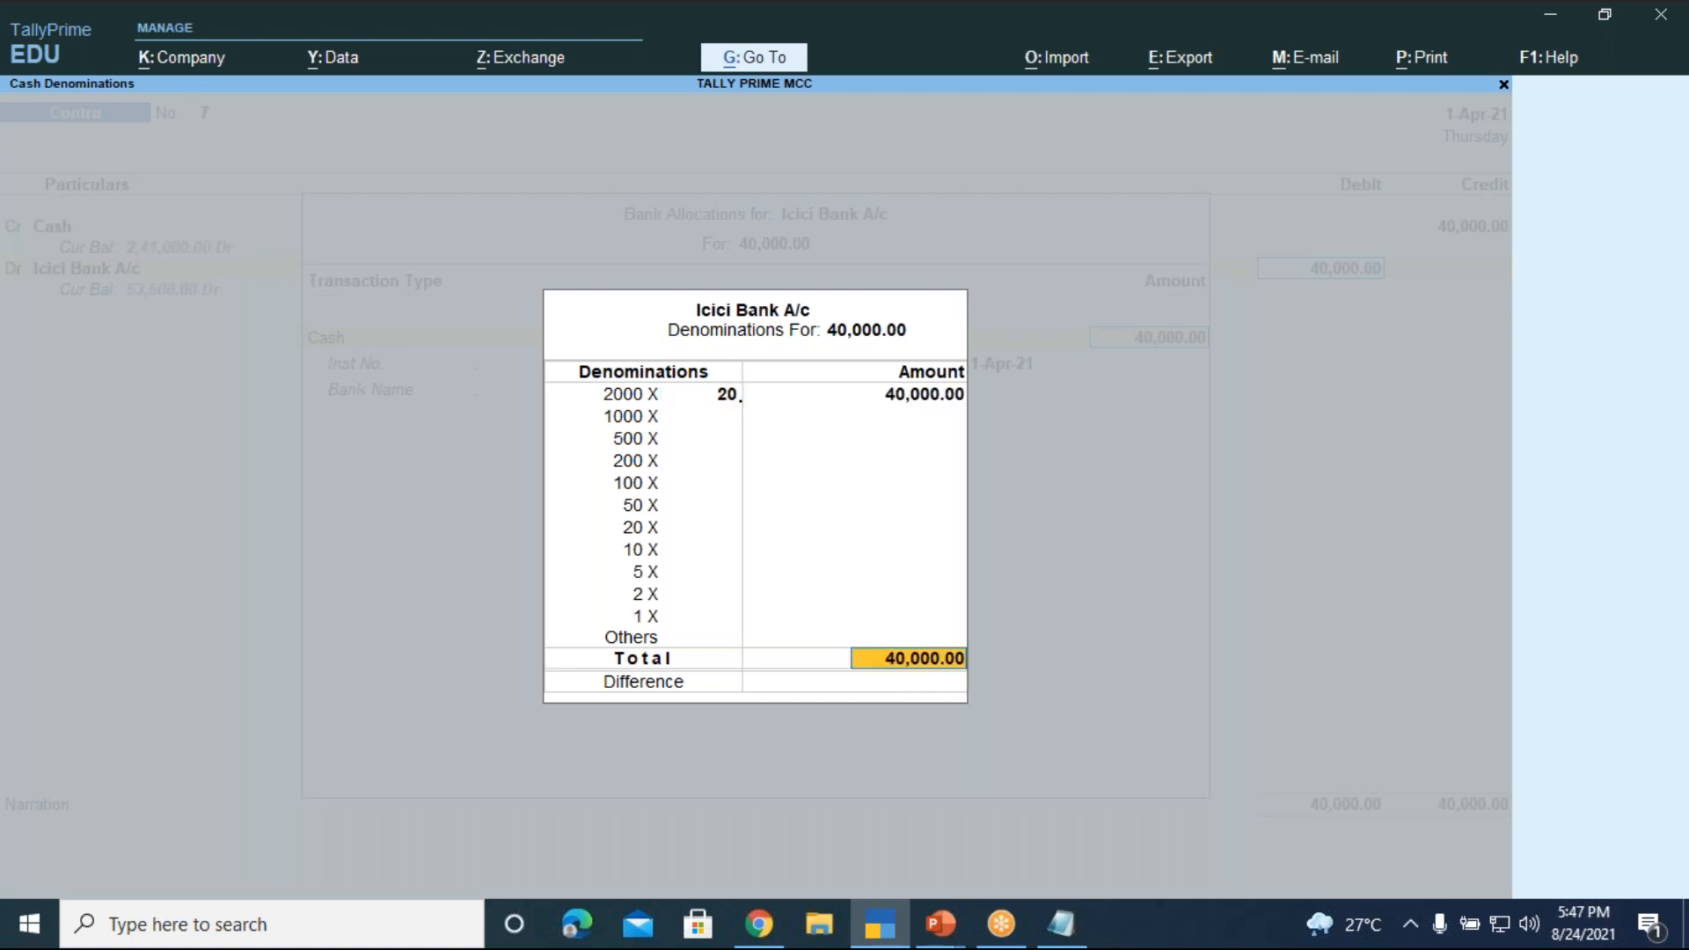
key("Return")
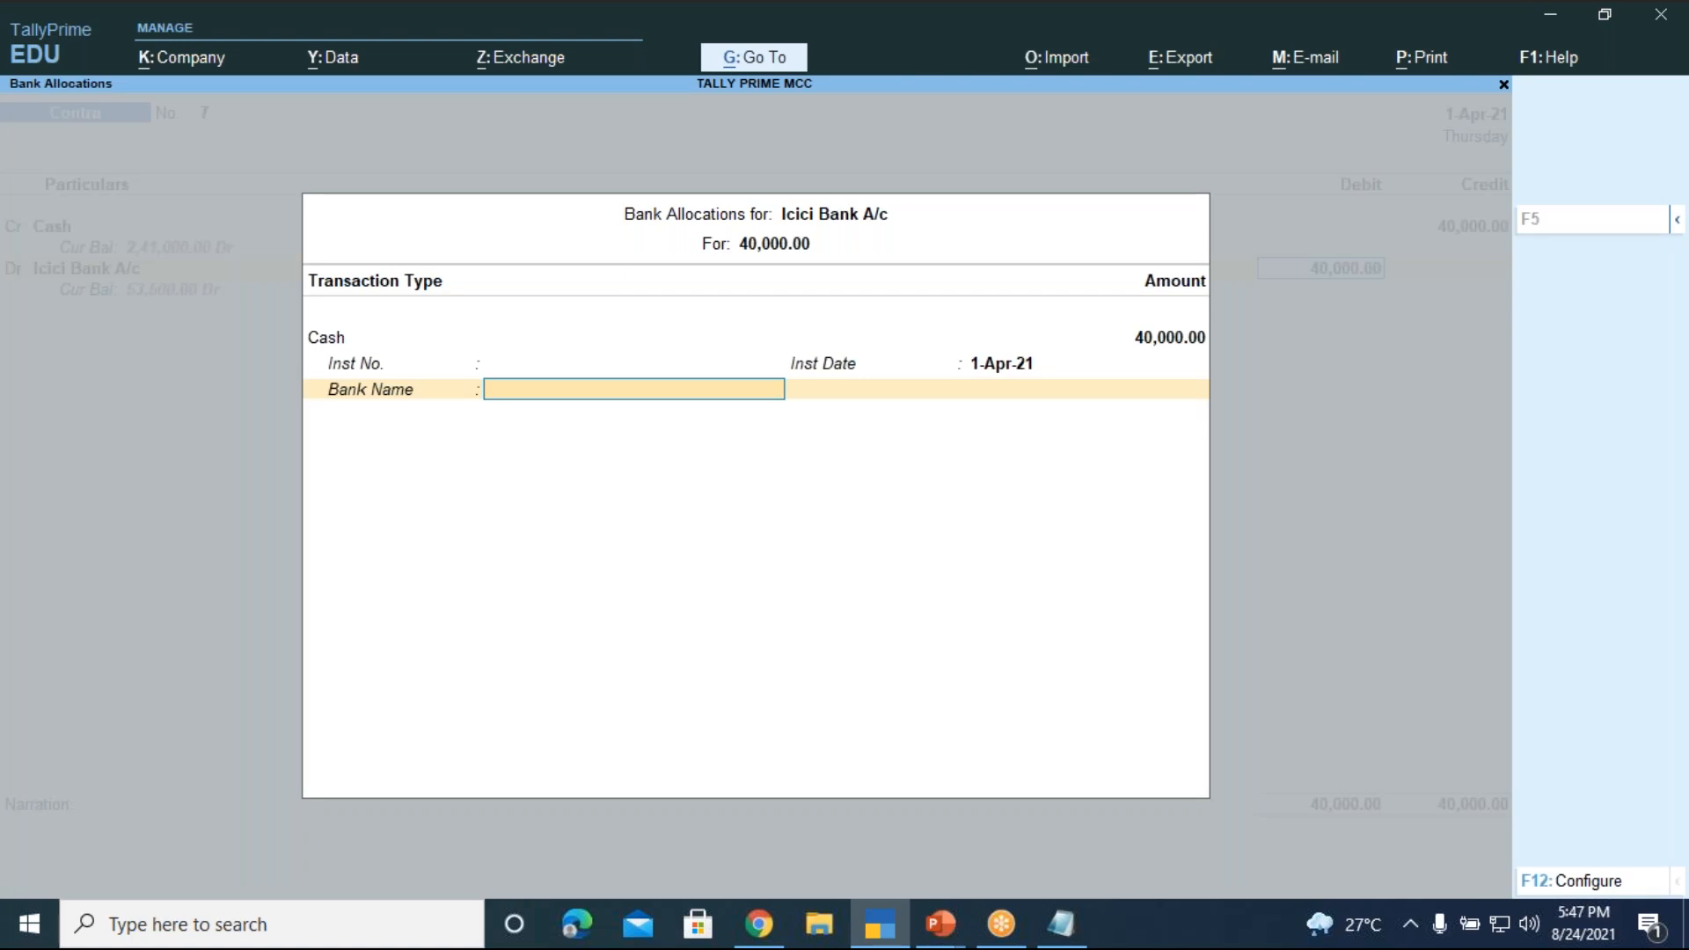
key("Return")
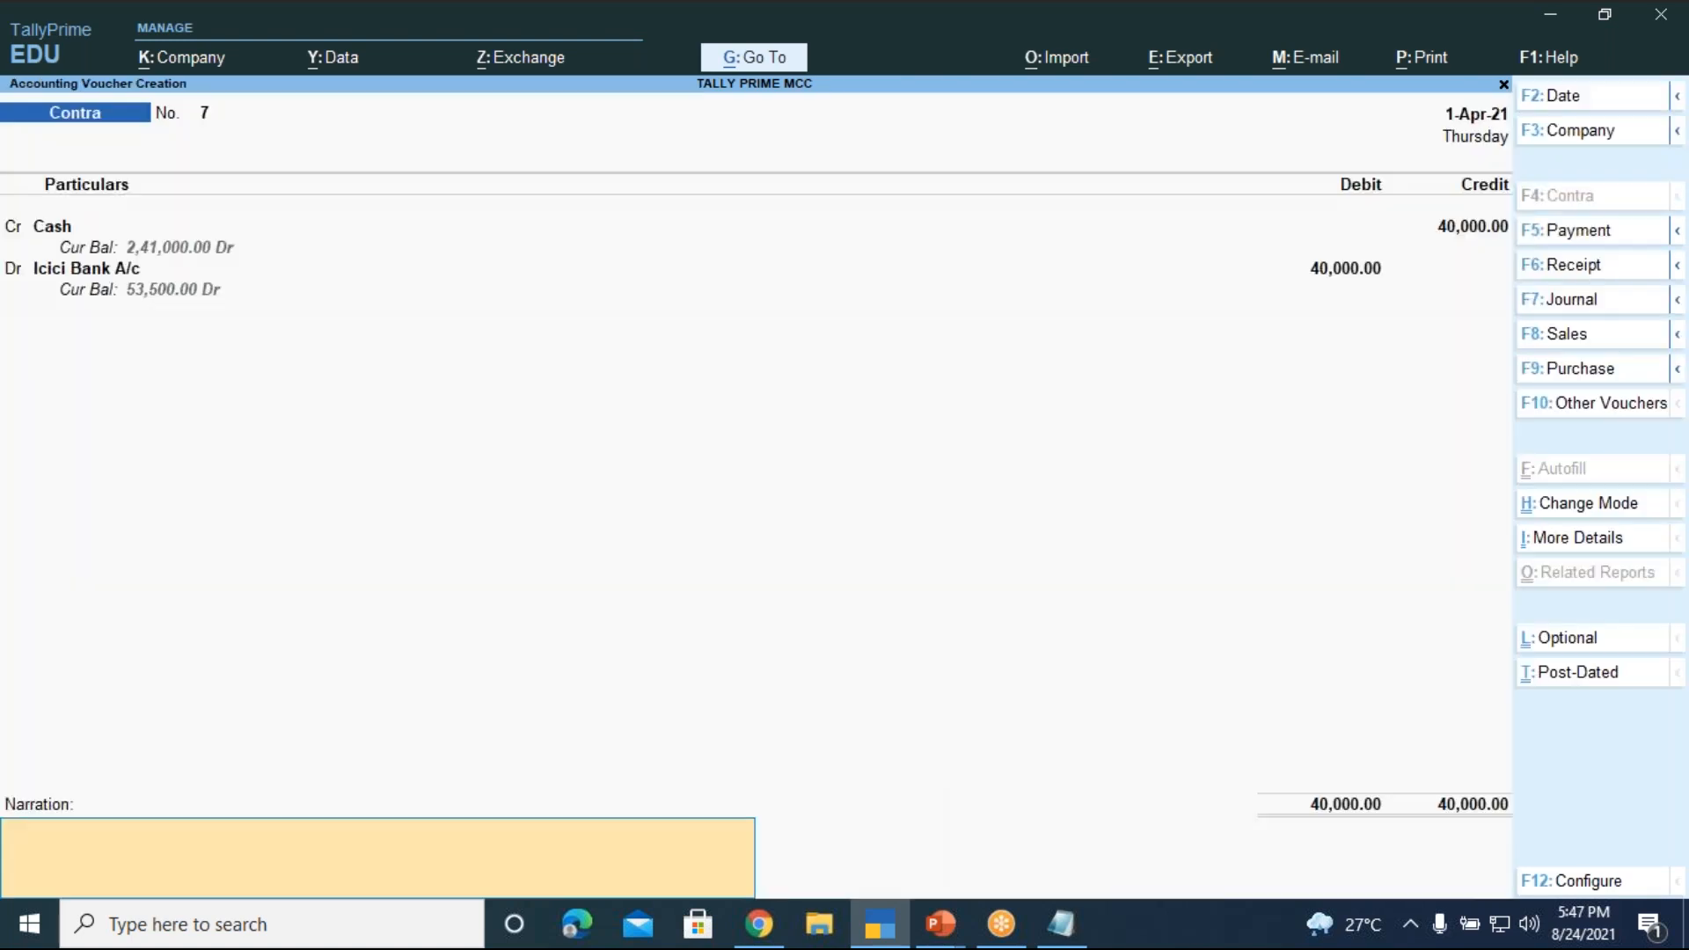
- Enter the contra voucher's narration "being cash deposited into the bank" and save the voucher, returning to the furniture payment voucher
type("being cash deposited into")
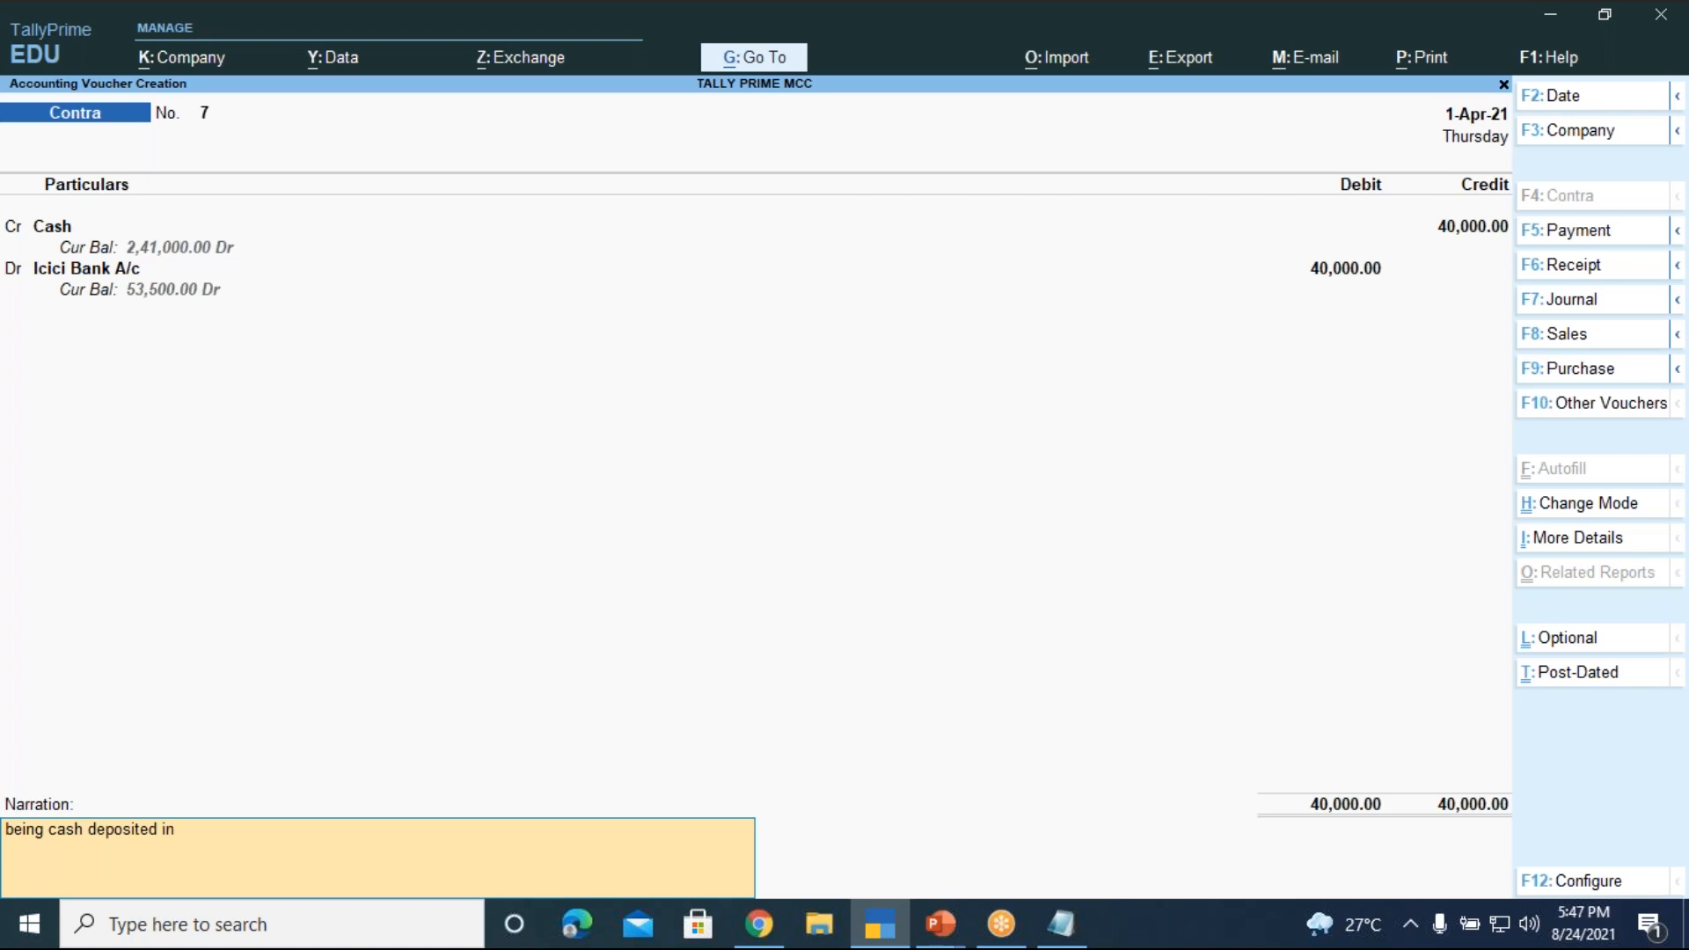
type(" the bank")
key("Return")
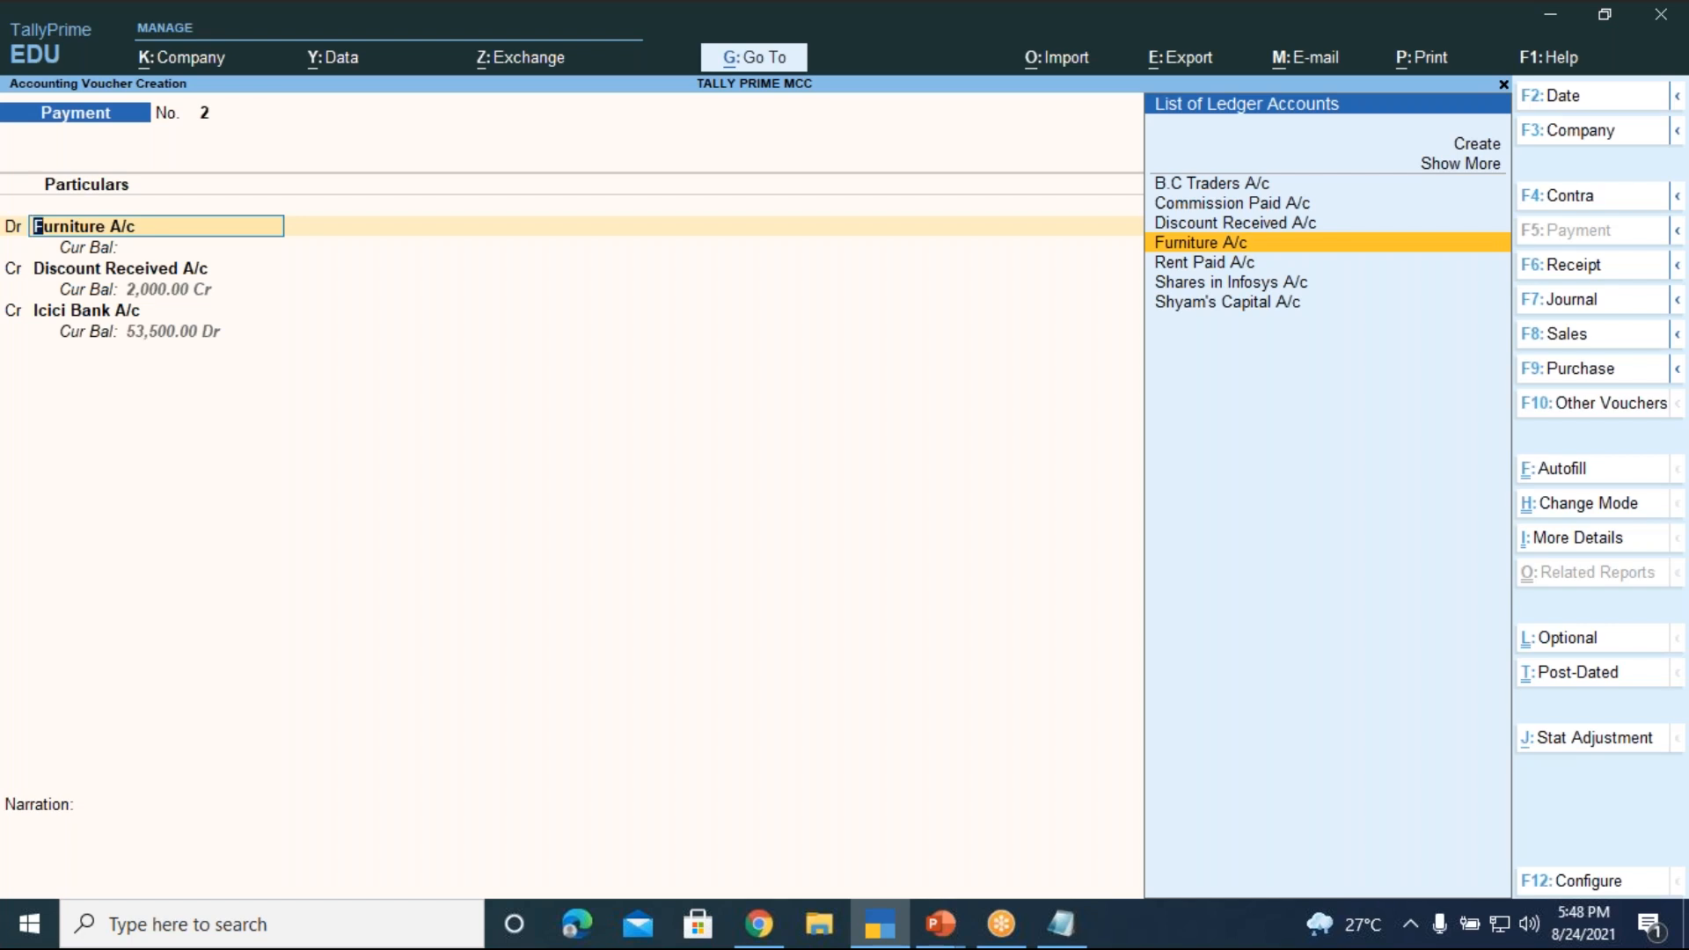
- Debit Furniture A/c with 20,000 in the payment voucher, keeping the 2,000 Discount Received credit and Icici Bank A/c as the second credit ledger
key("Return")
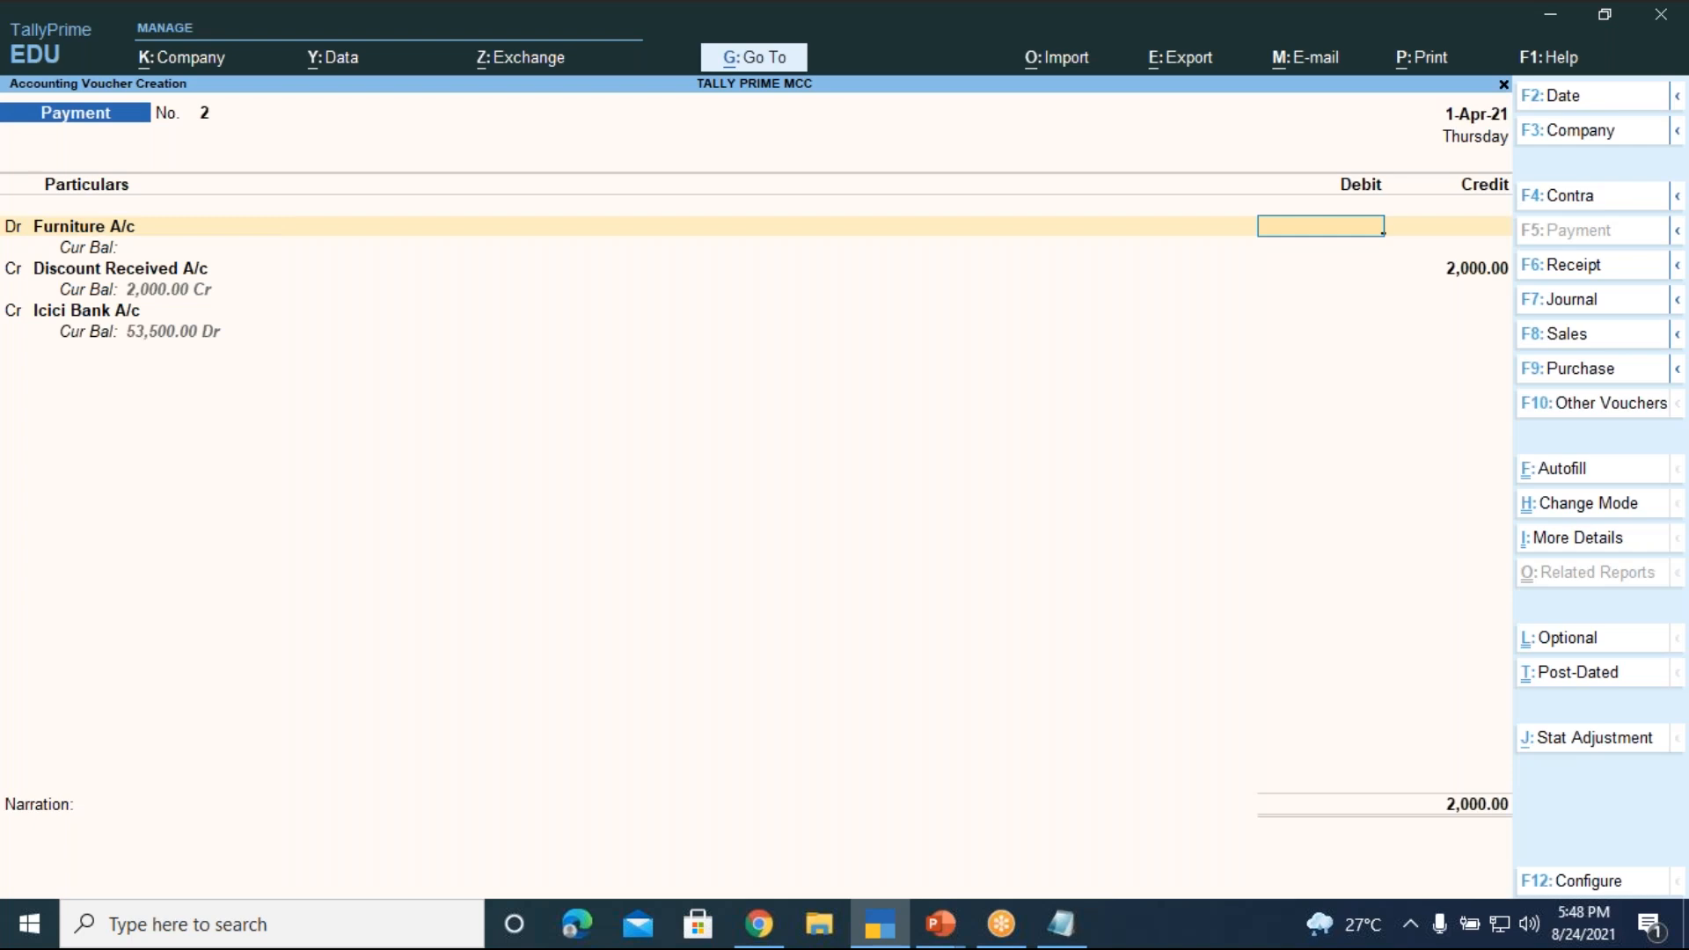
type("20000")
key("Return")
key("Return")
key("Return")
key("Return")
key("Return")
key("Return")
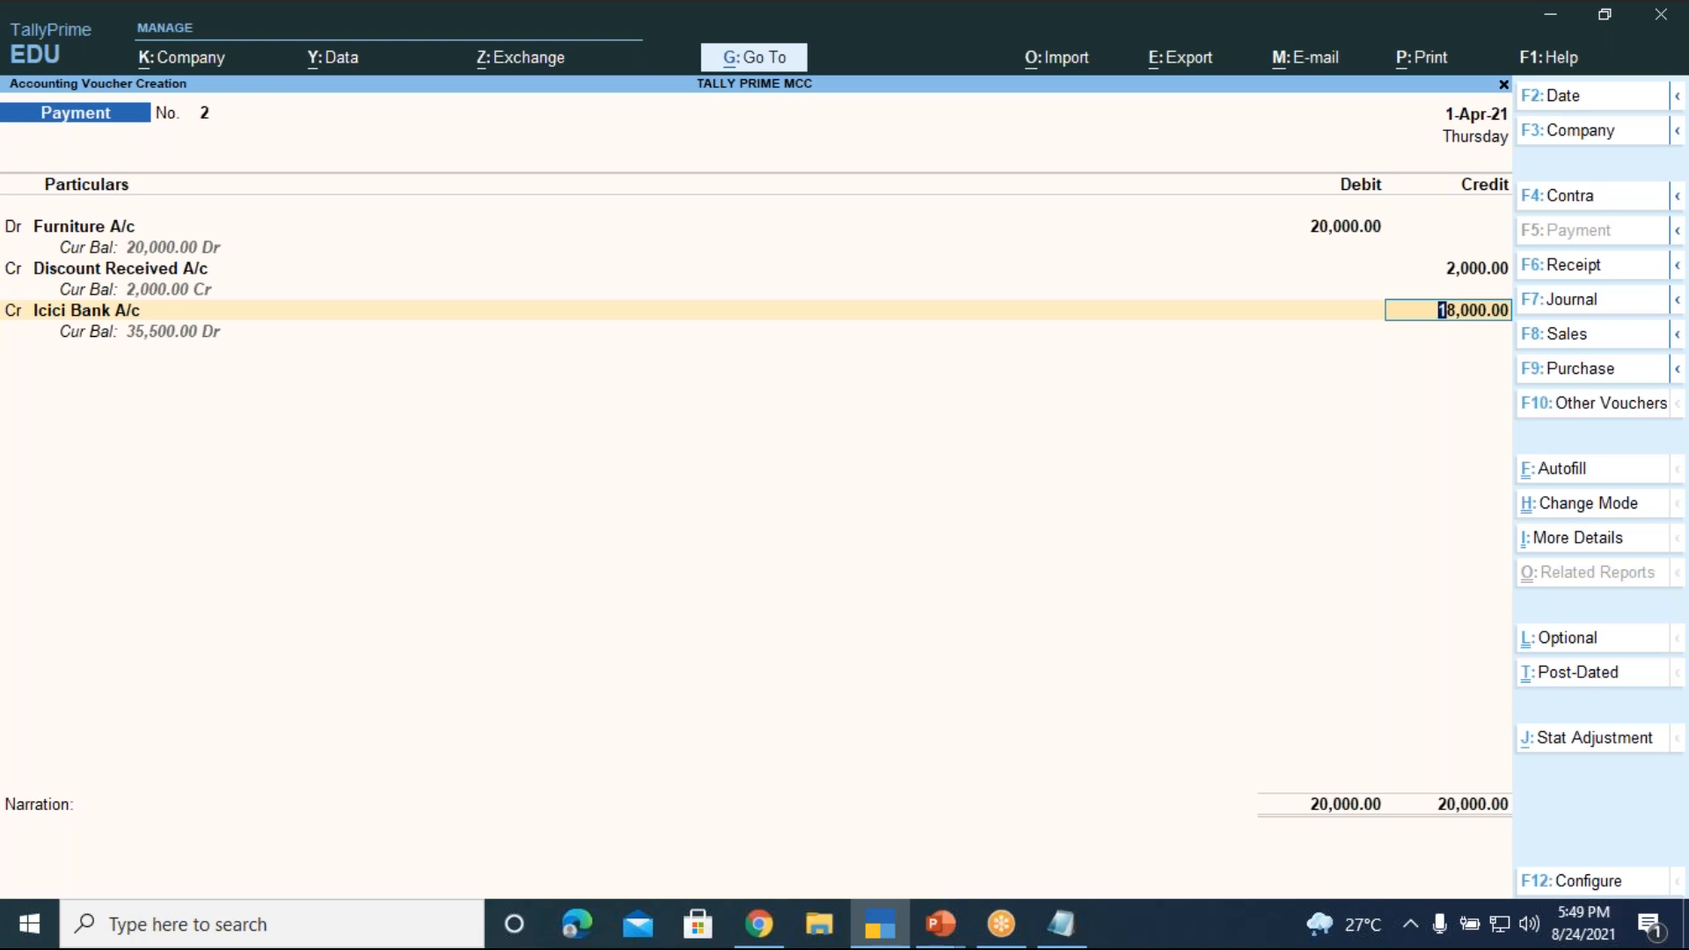
- Credit Icici Bank A/c with 18,000 and allocate it as a cheque with instrument number 456321, dated 1-Apr-21
key("Return")
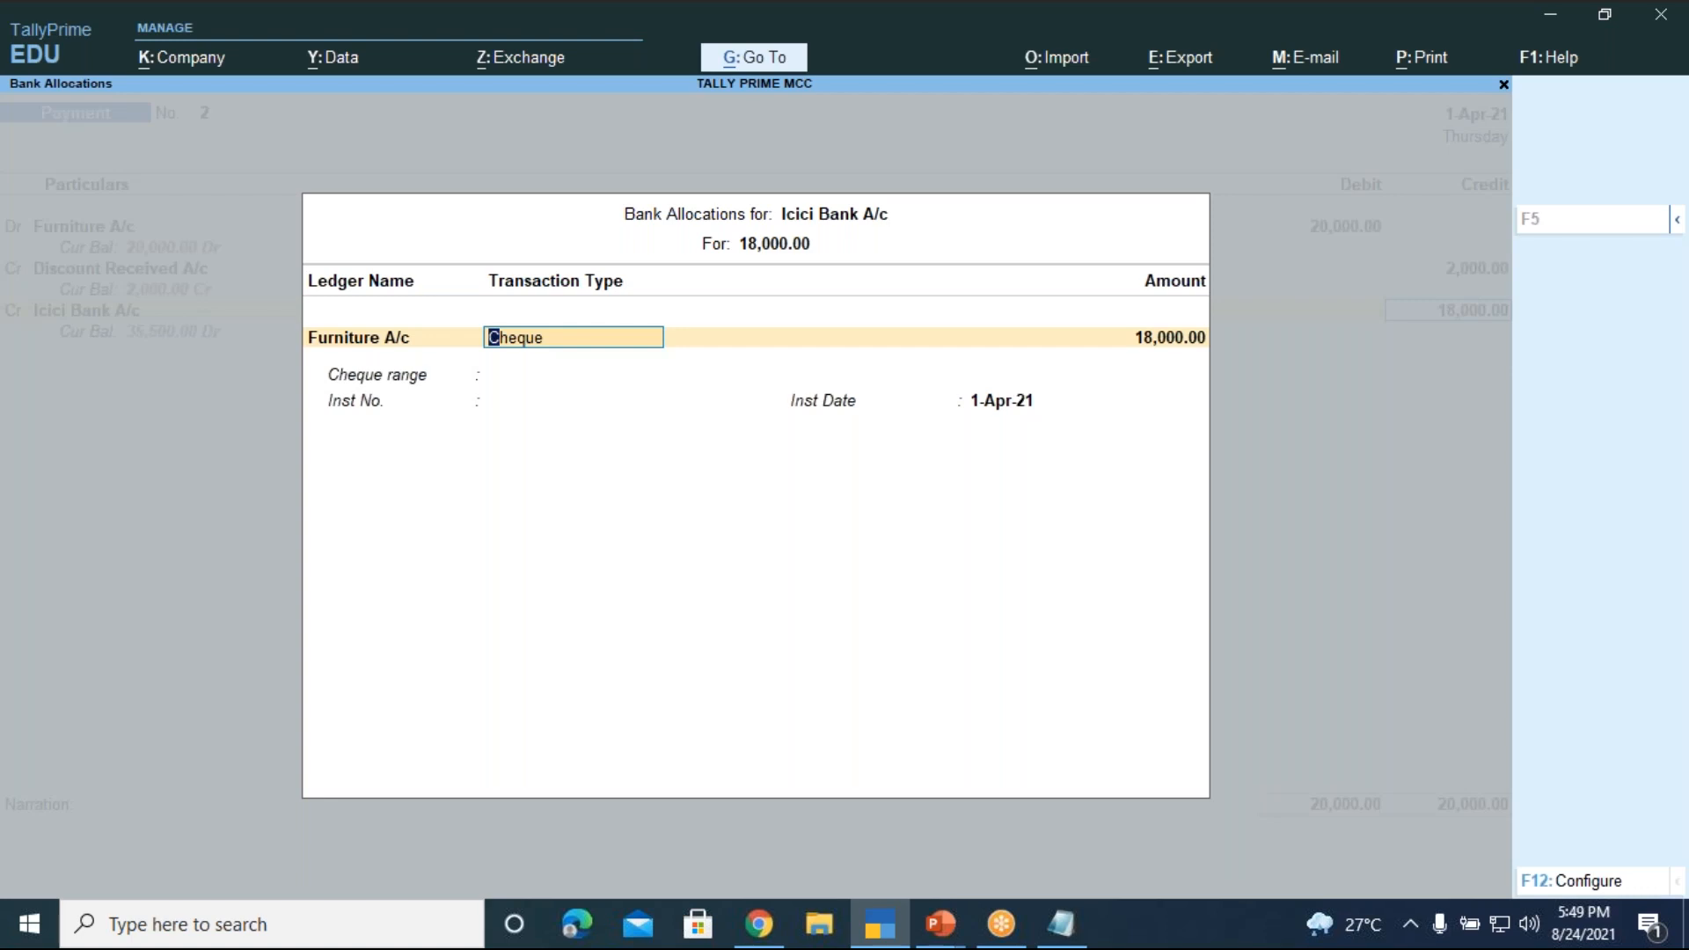
key("Return")
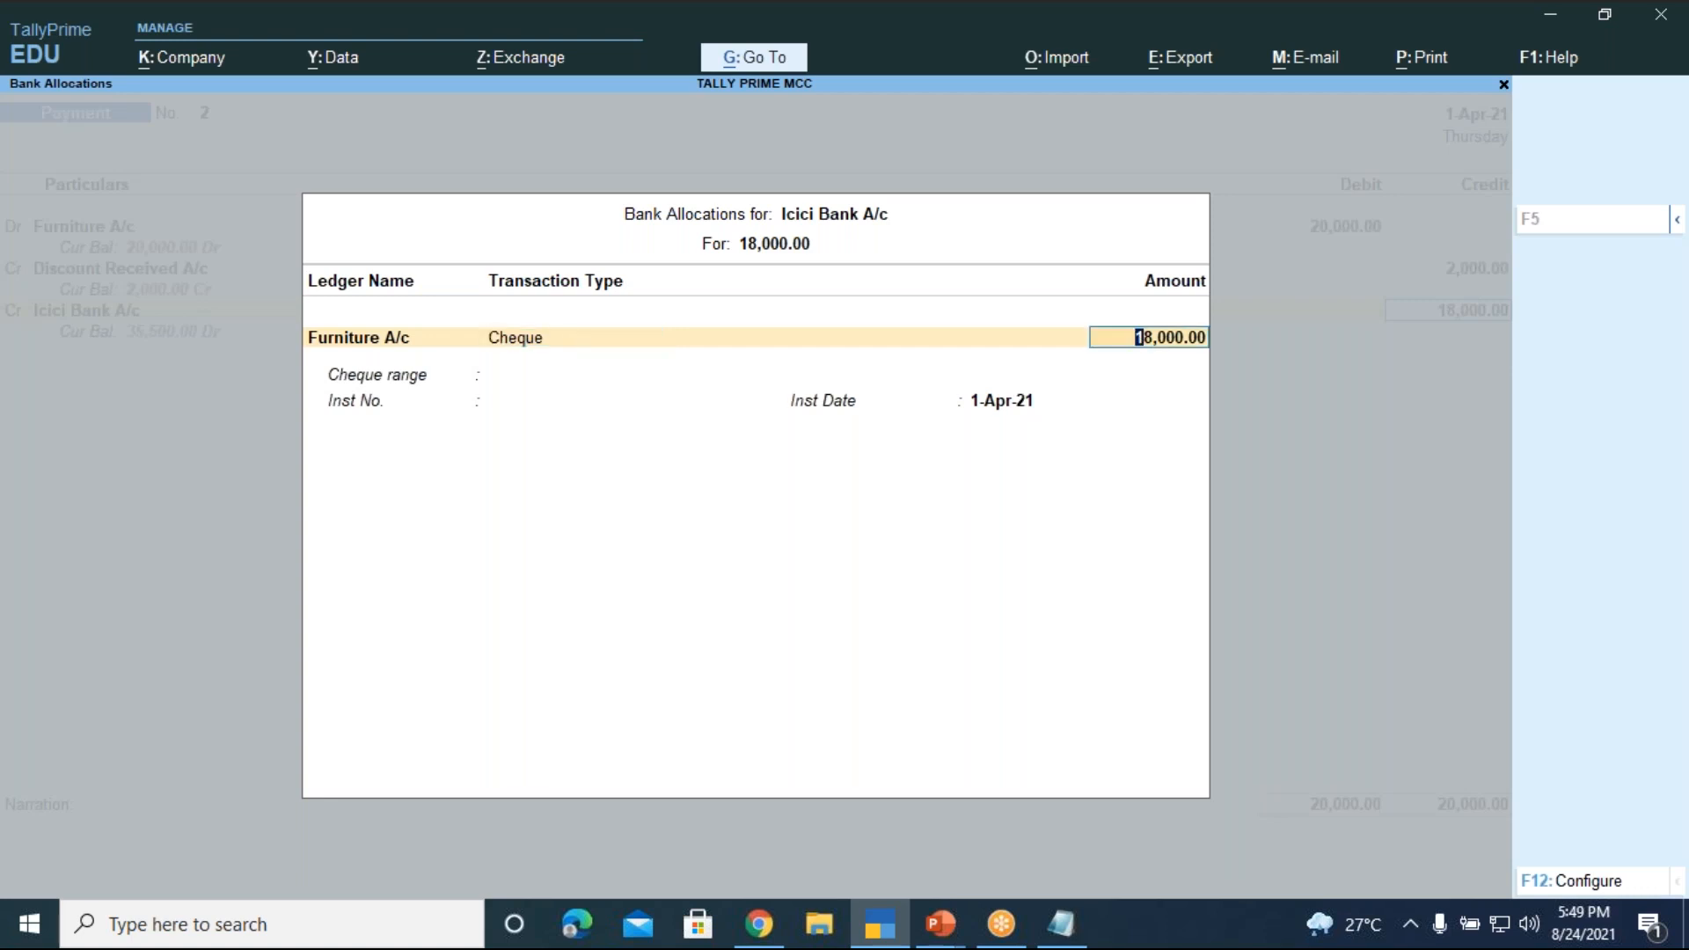
key("Return")
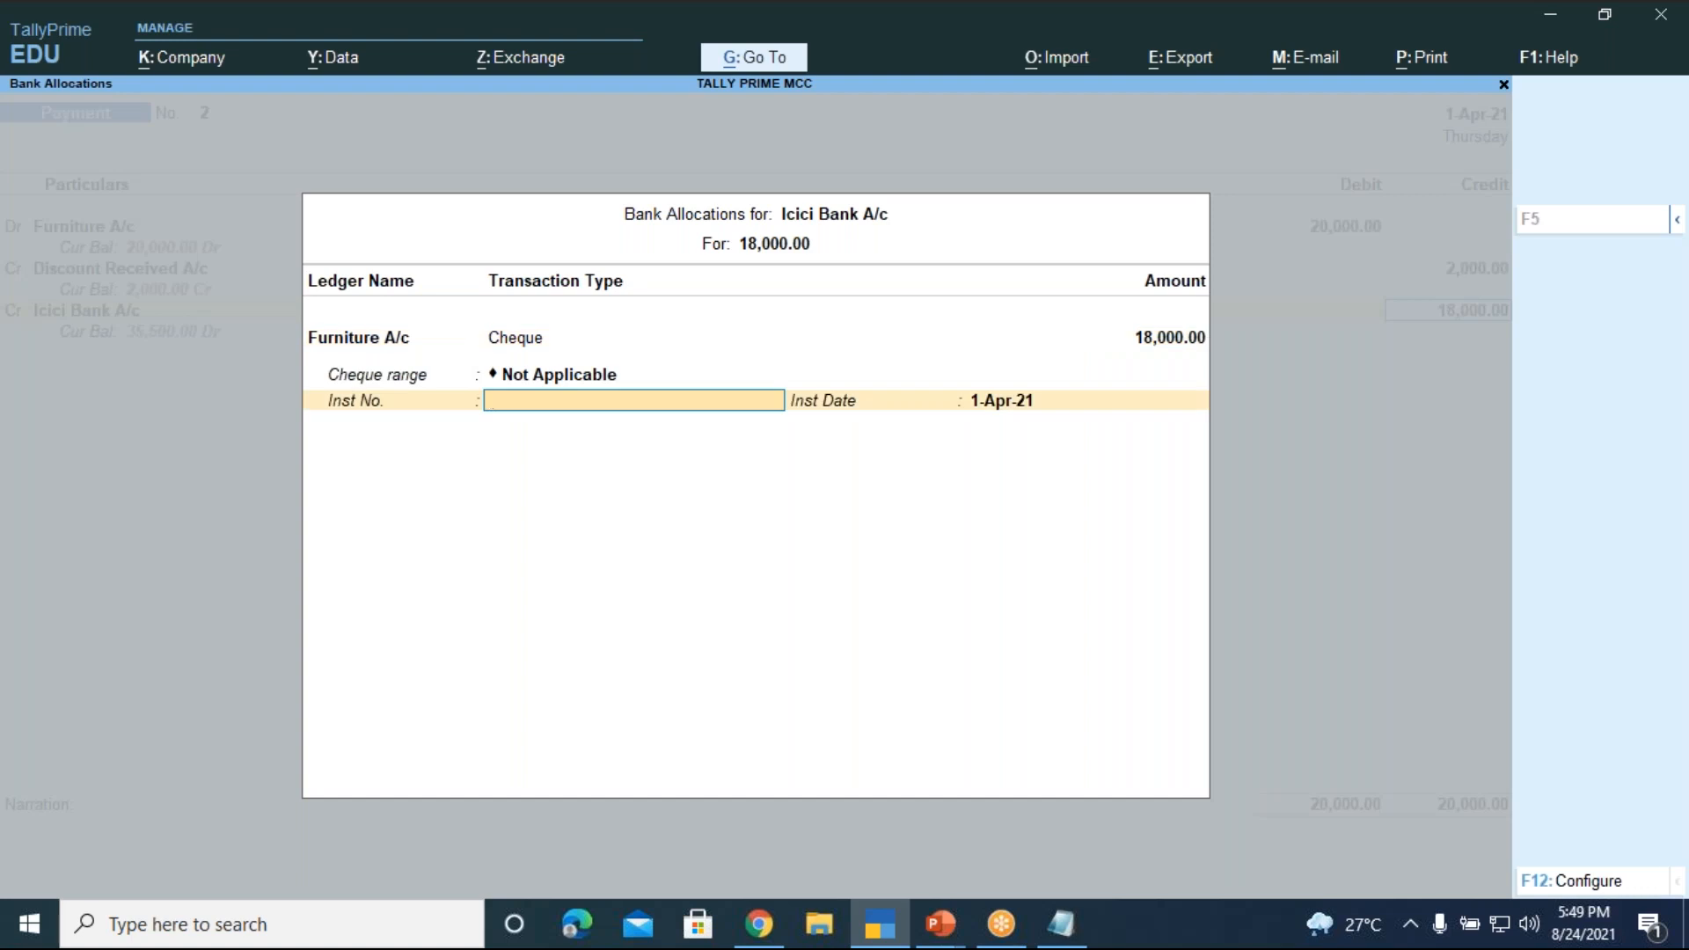
type("456321")
key("Return")
key("Return")
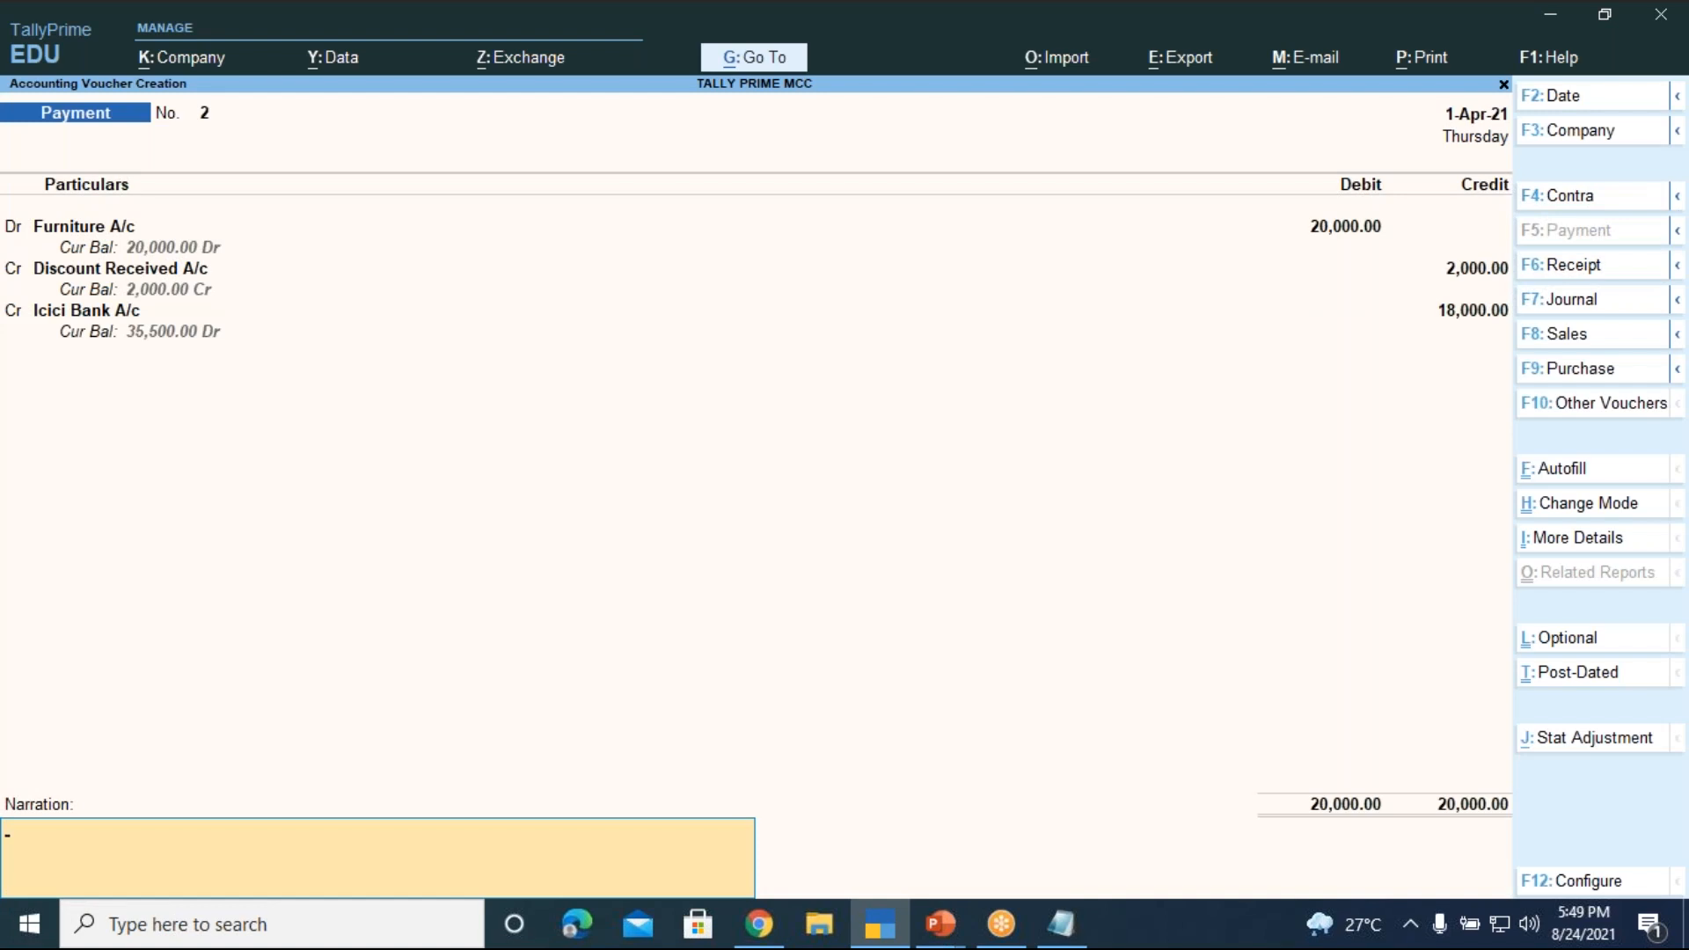
- Enter the payment voucher's narration "being furniture purchased at 10% discount"
type("being furniture purchased")
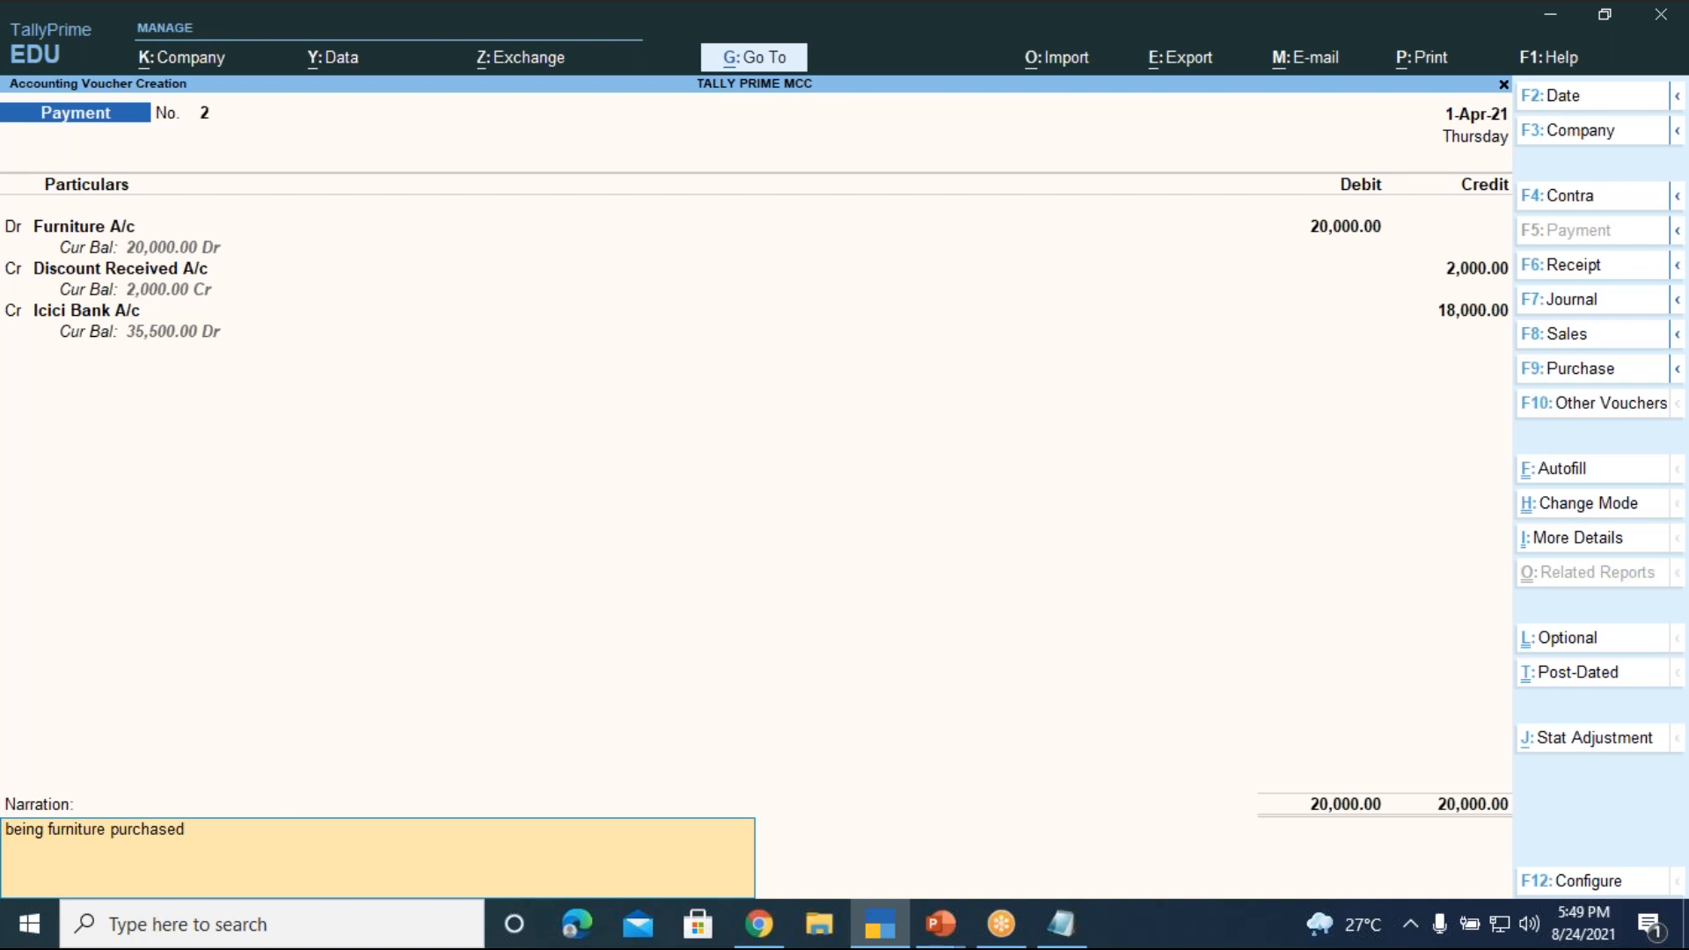
type(" at 10% discount")
key("Return")
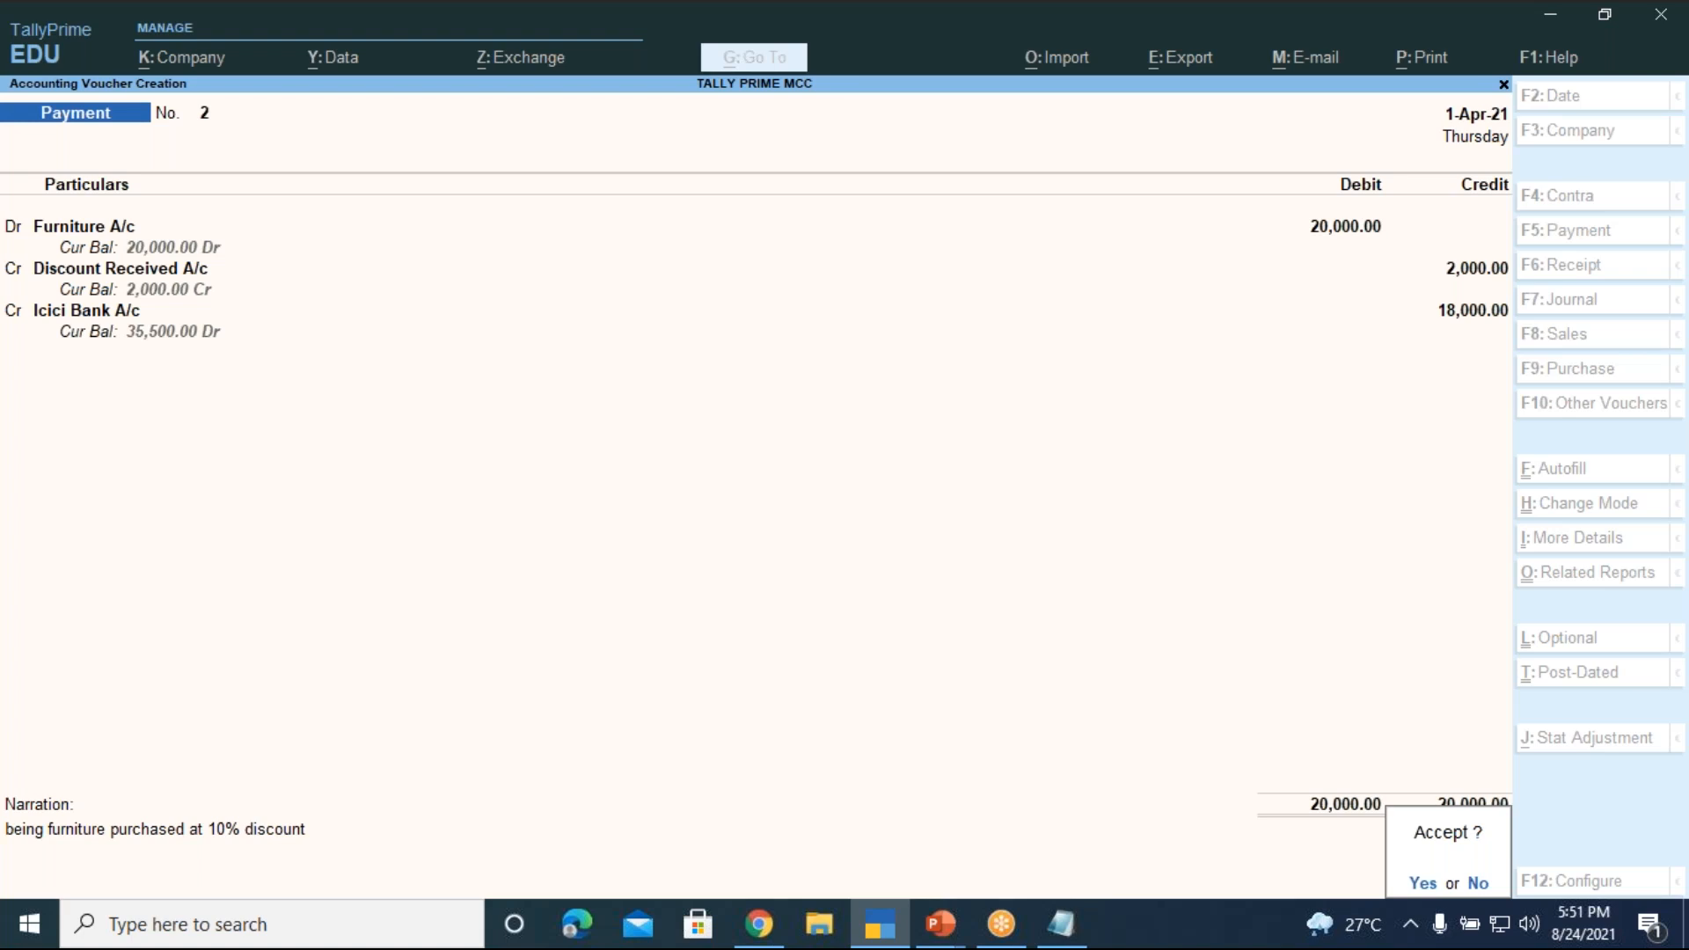
- Decline saving the payment voucher and review its configuration options without changing any of them
key("n")
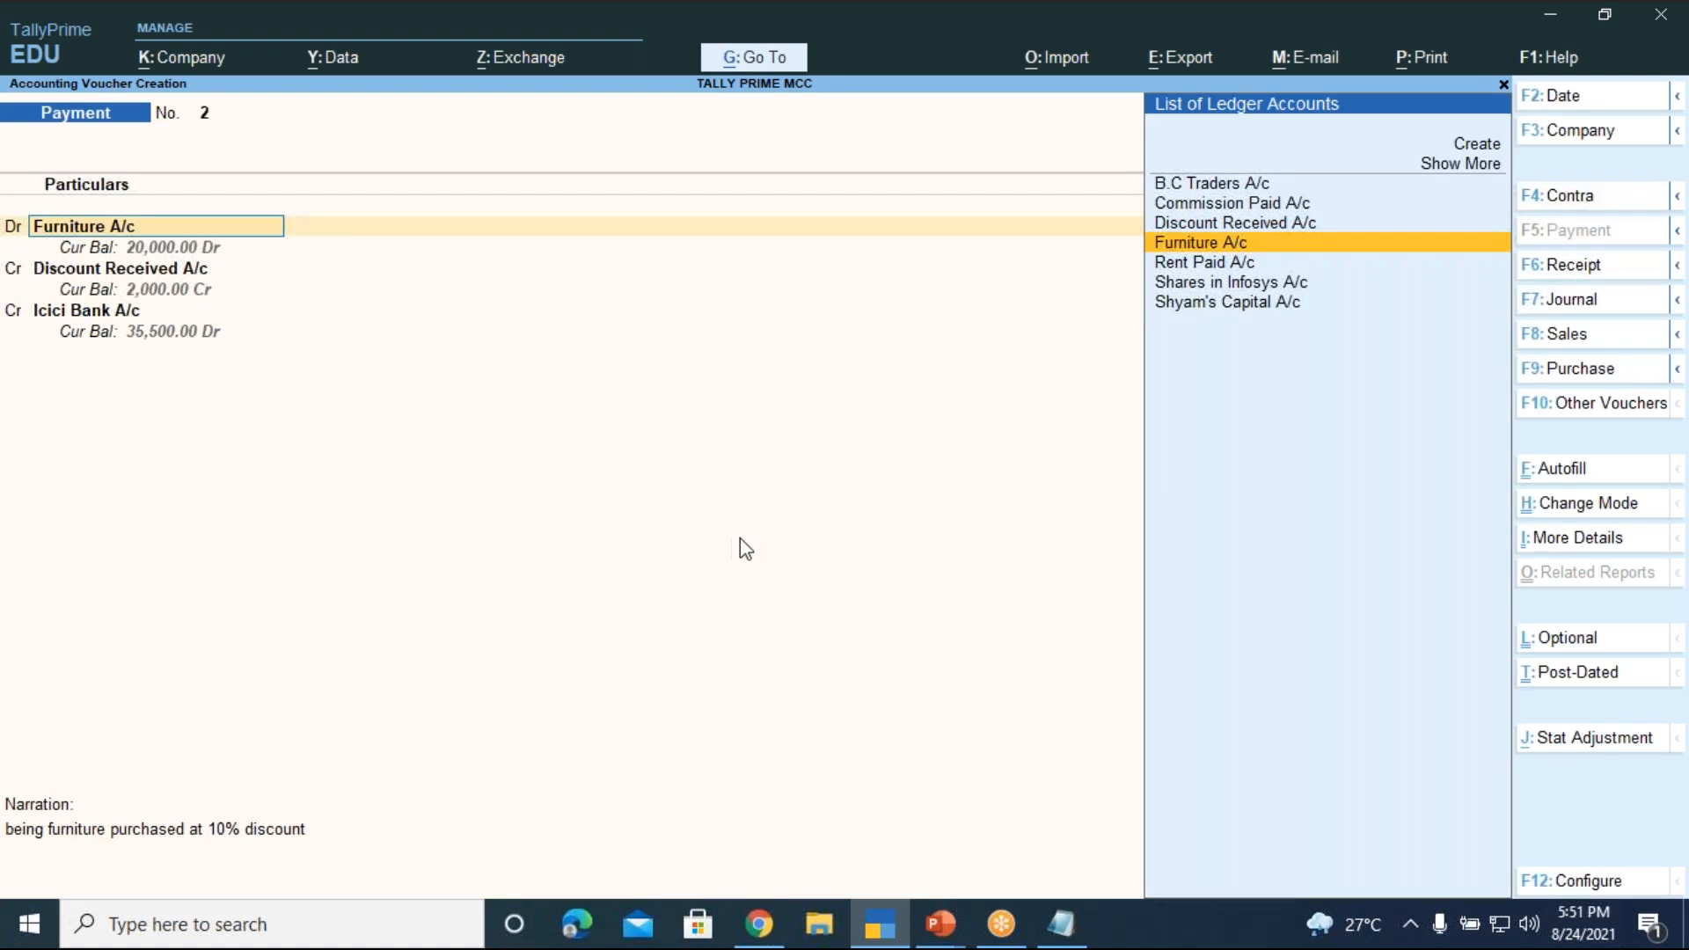
key("F12")
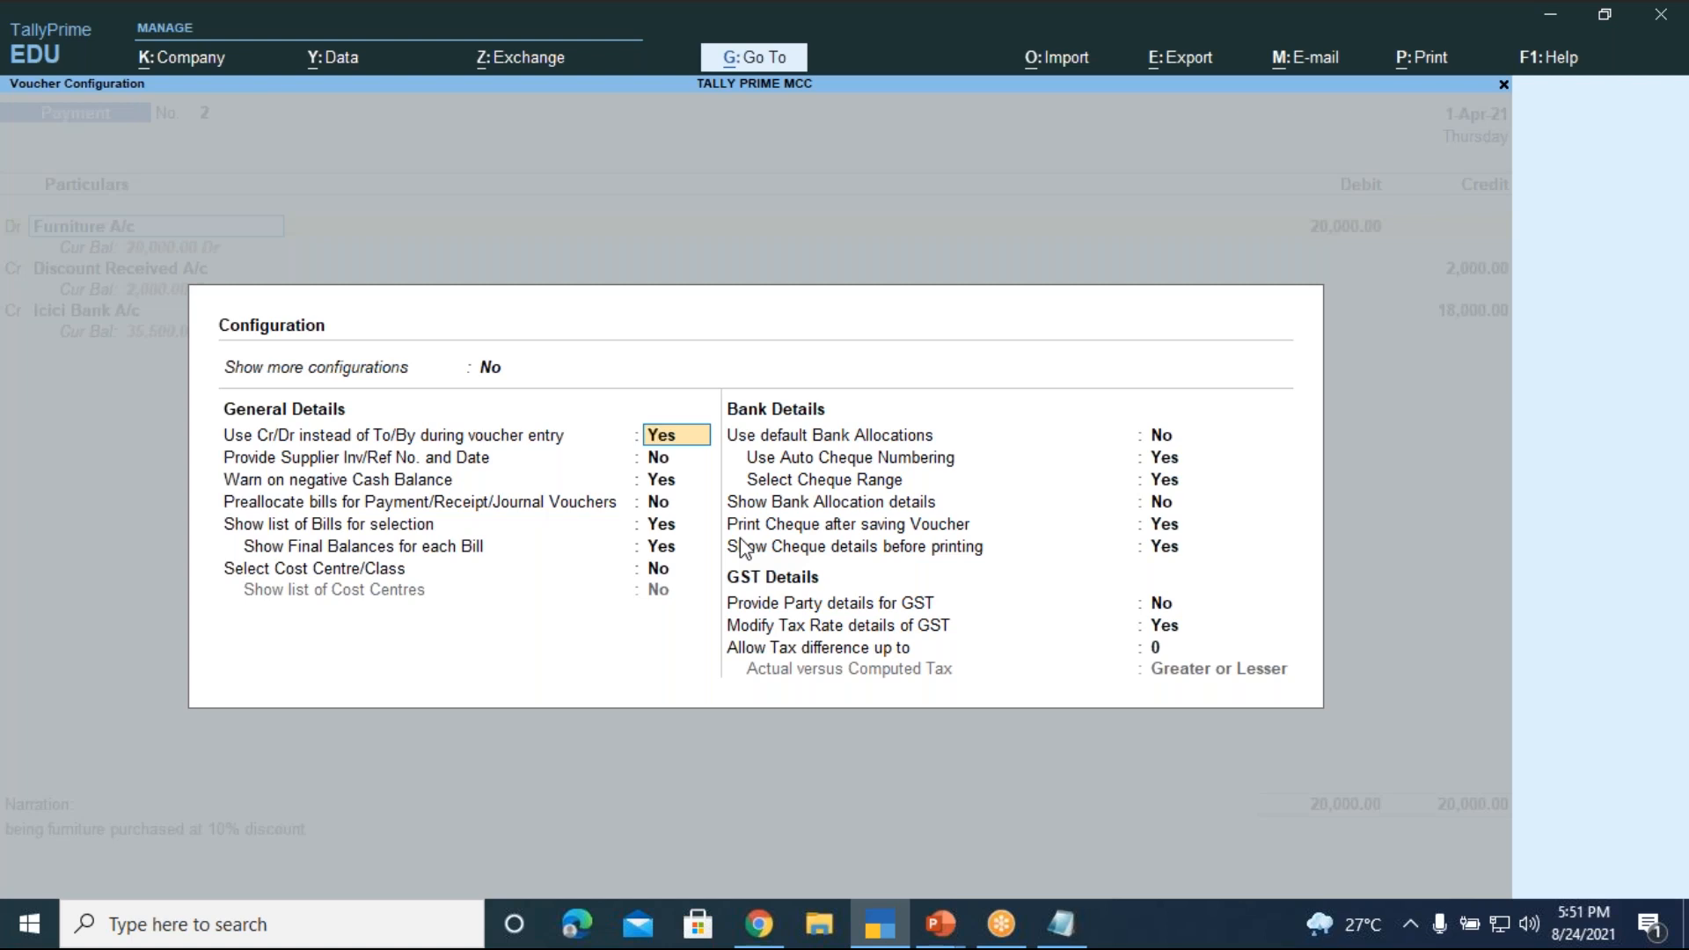
key("Return")
key("Return")
key("Return")
key("Return")
key("Return")
key("Return")
key("Return")
key("Return")
key("Return")
key("Return")
key("Return")
key("Return")
key("Return")
key("Return")
key("Return")
key("Return")
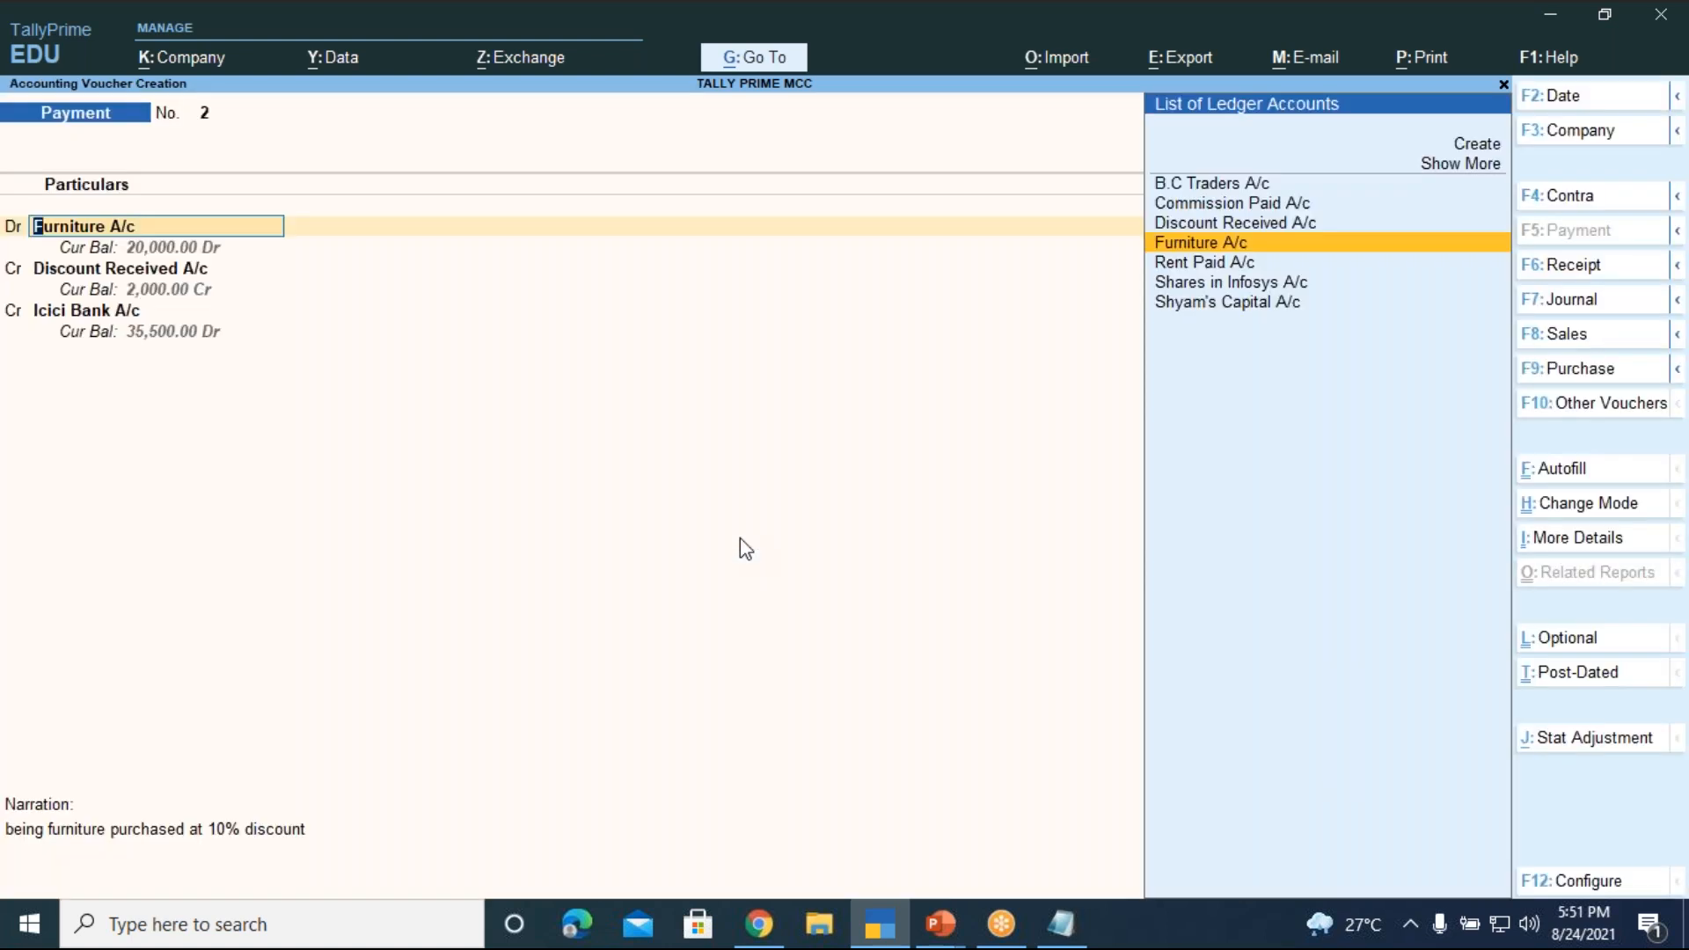
- Go through the furniture payment voucher's ledgers, amounts, cheque allocation and narration unchanged, and save it
key("Return")
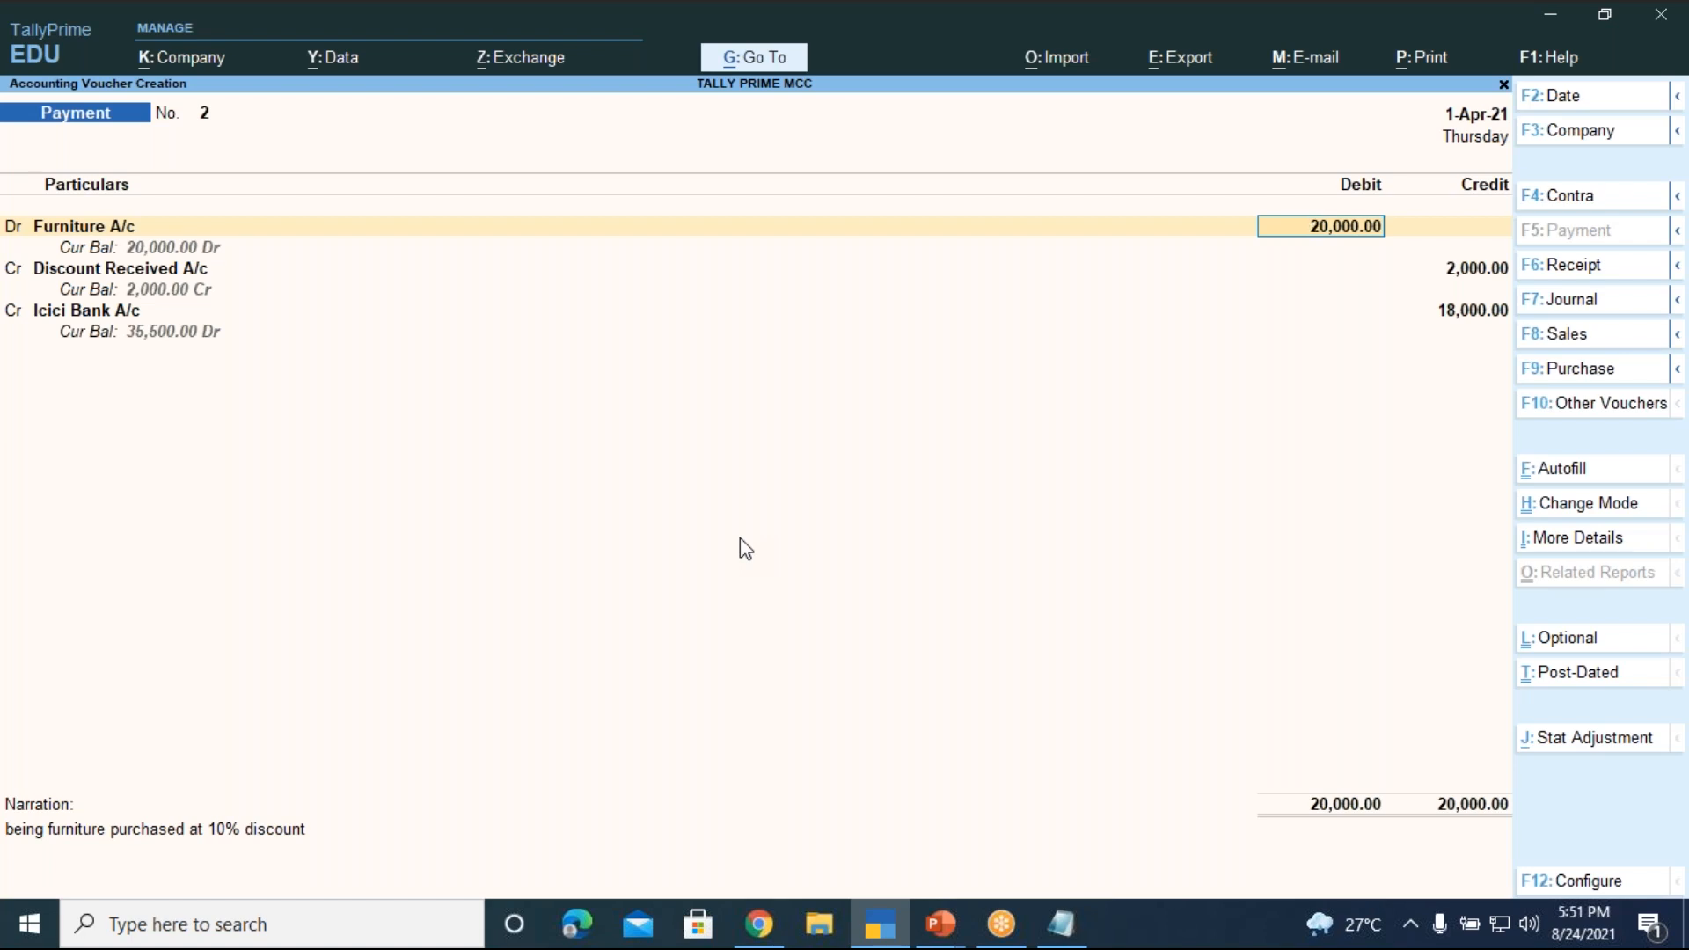
key("Return")
key("Return")
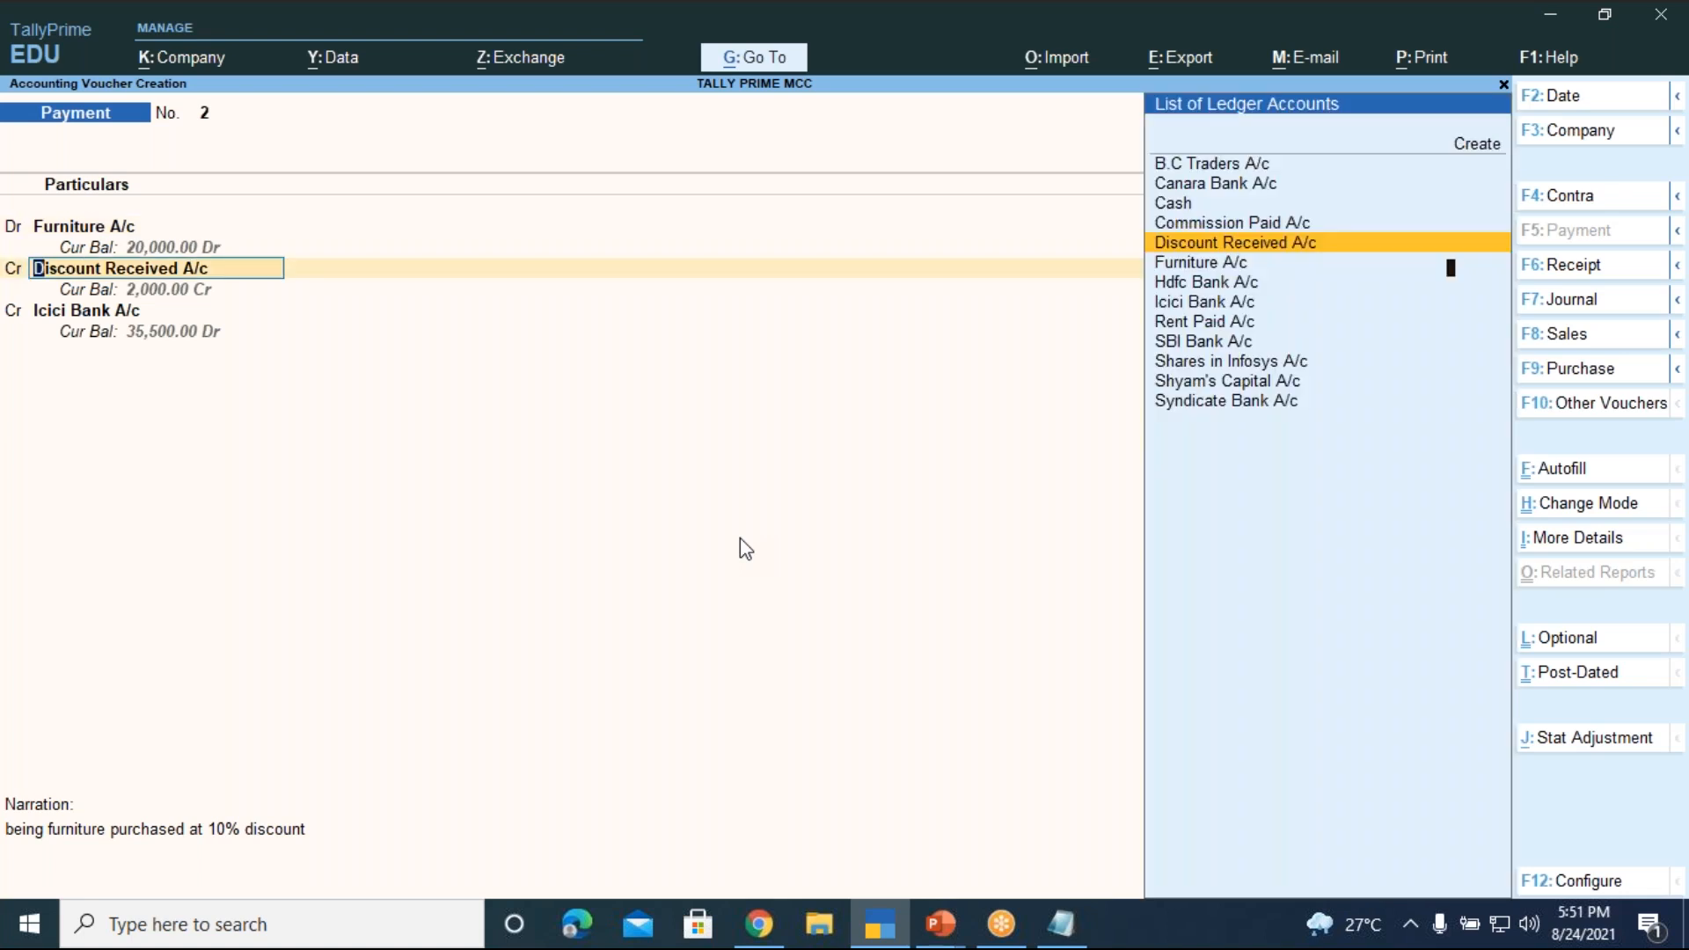
key("Return")
key("Return")
key("Return")
key("Return")
key("Return")
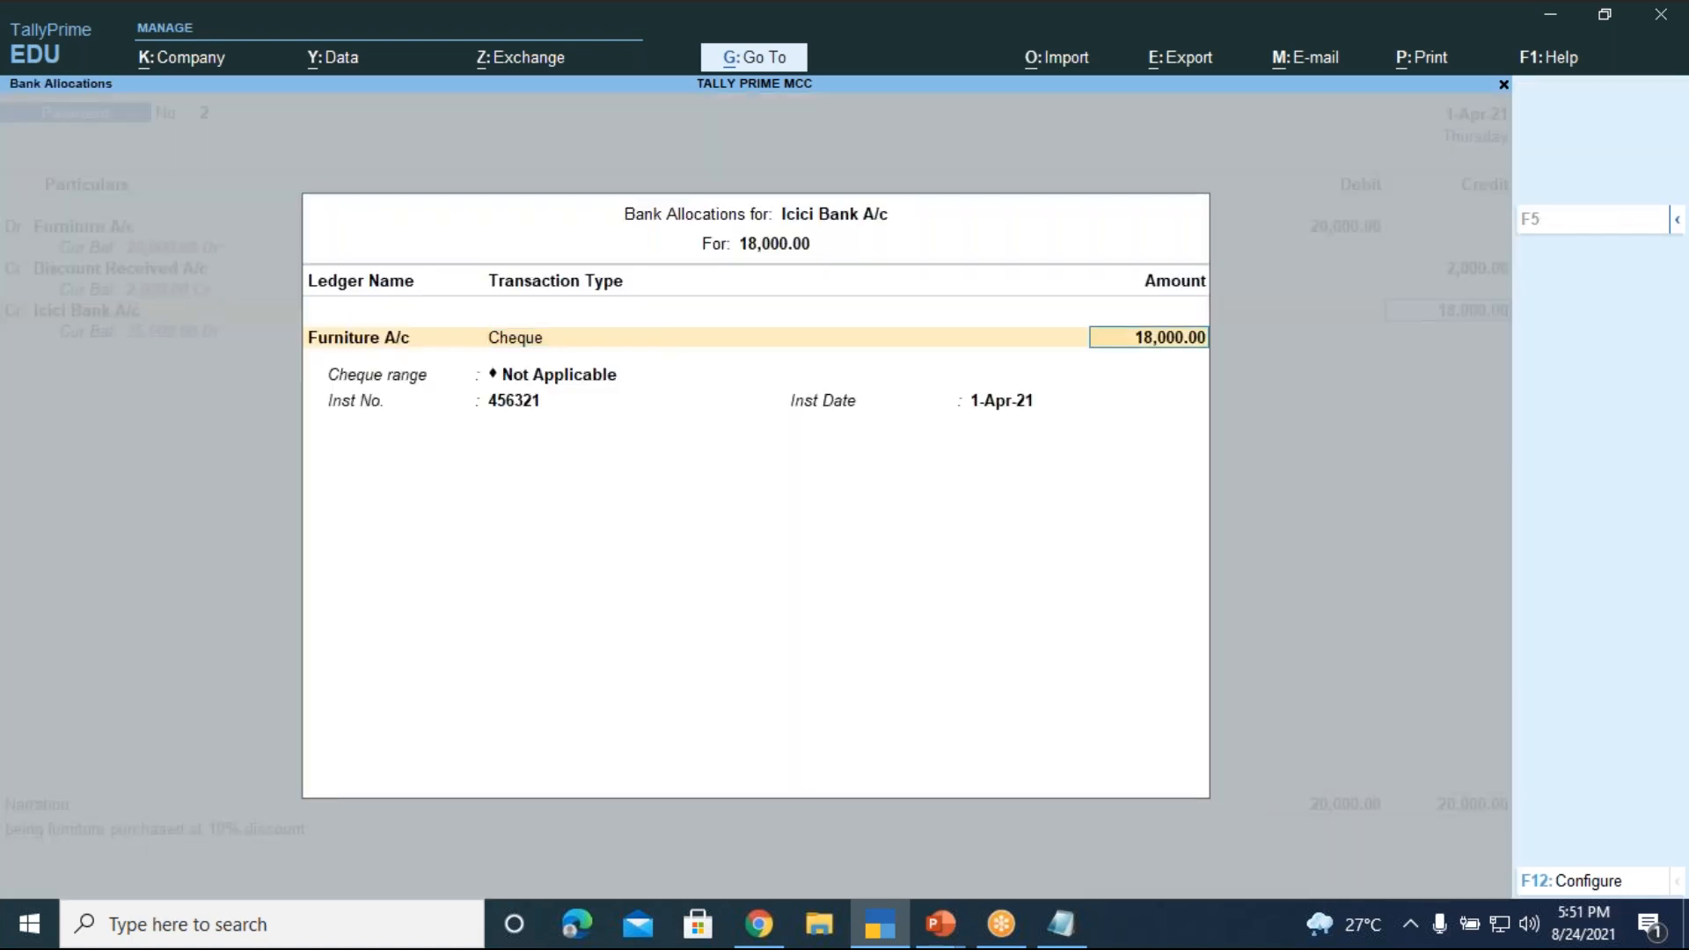
key("Return")
key("Return")
key("Return")
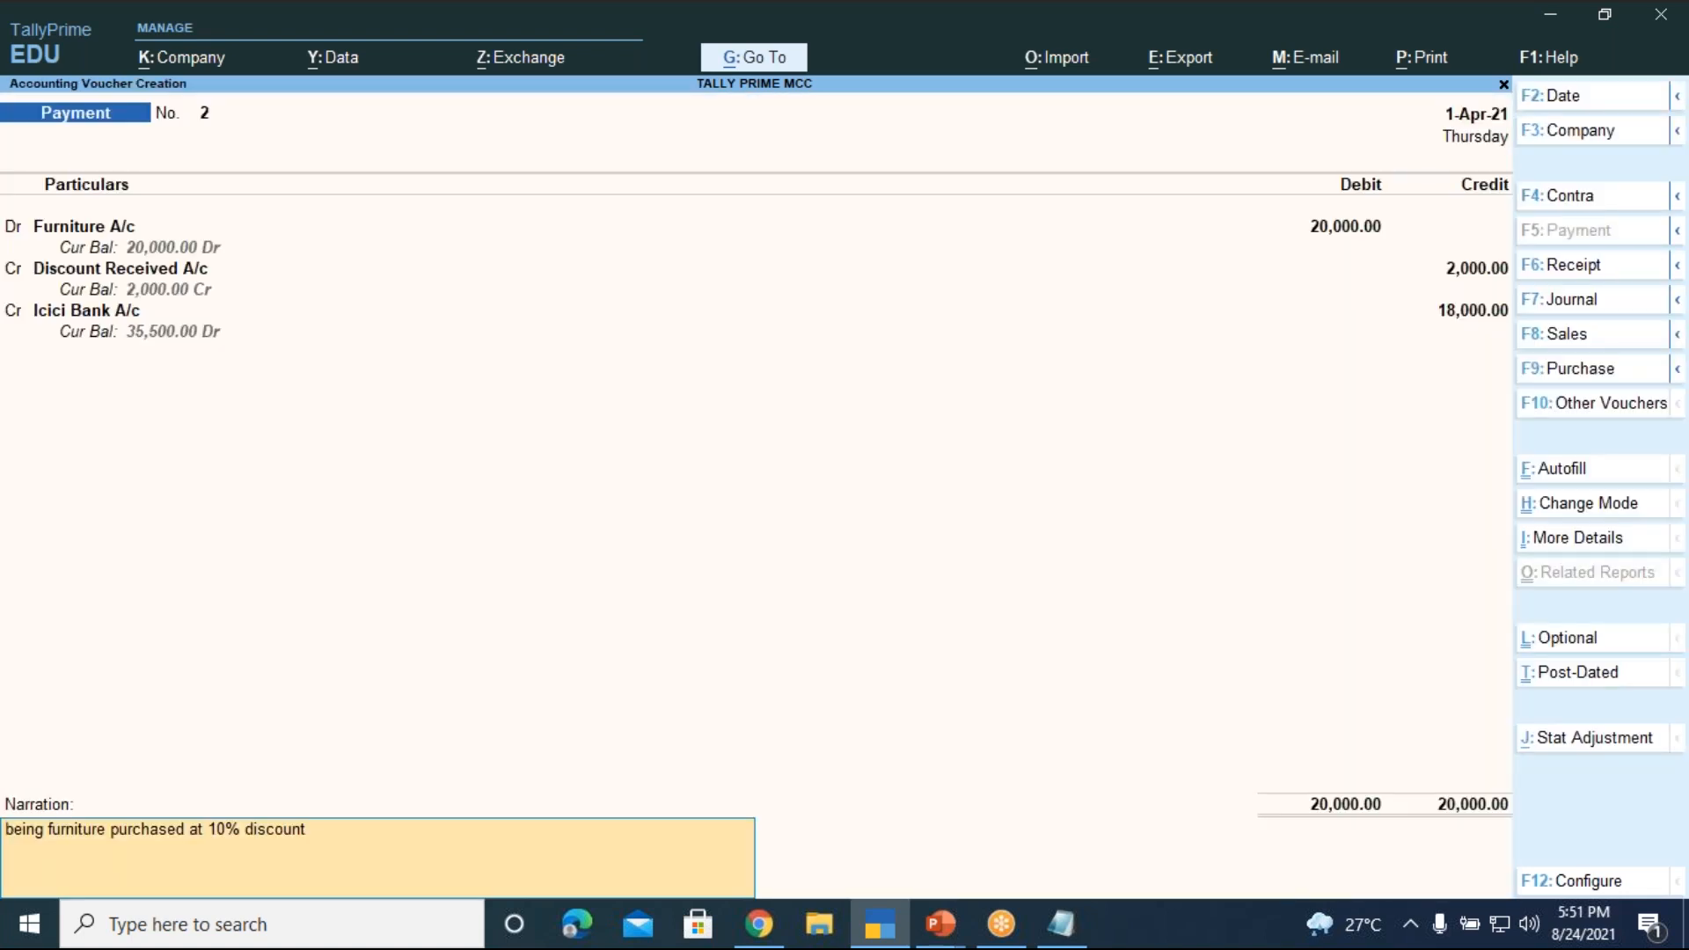
key("Return")
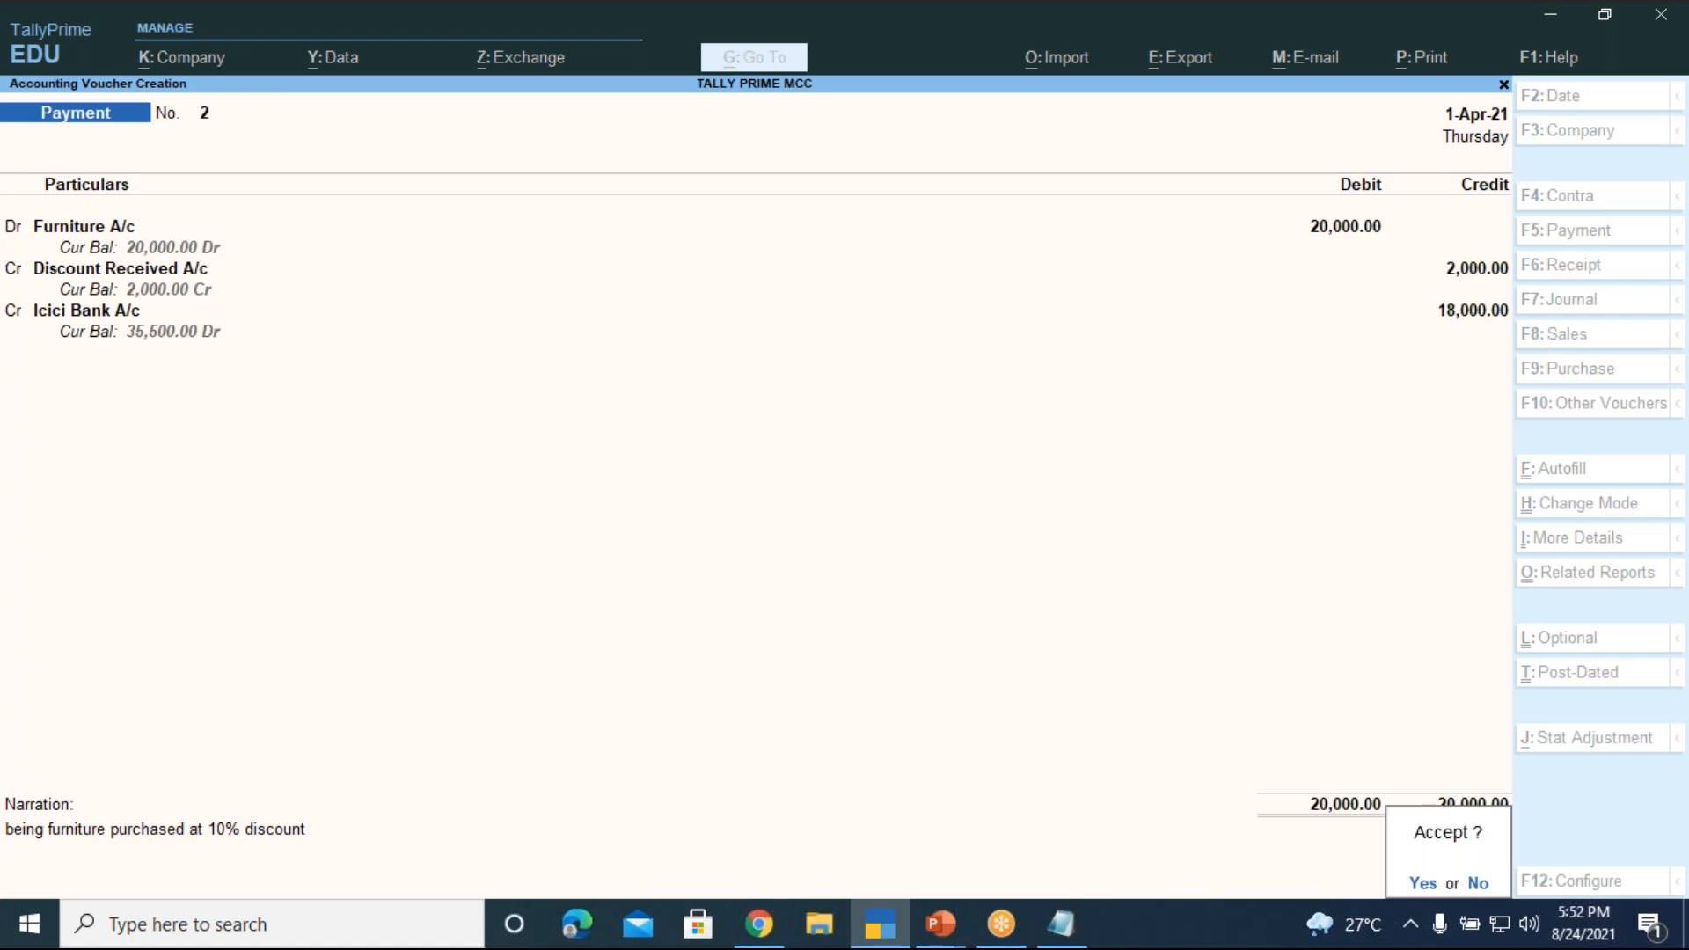
key("Return")
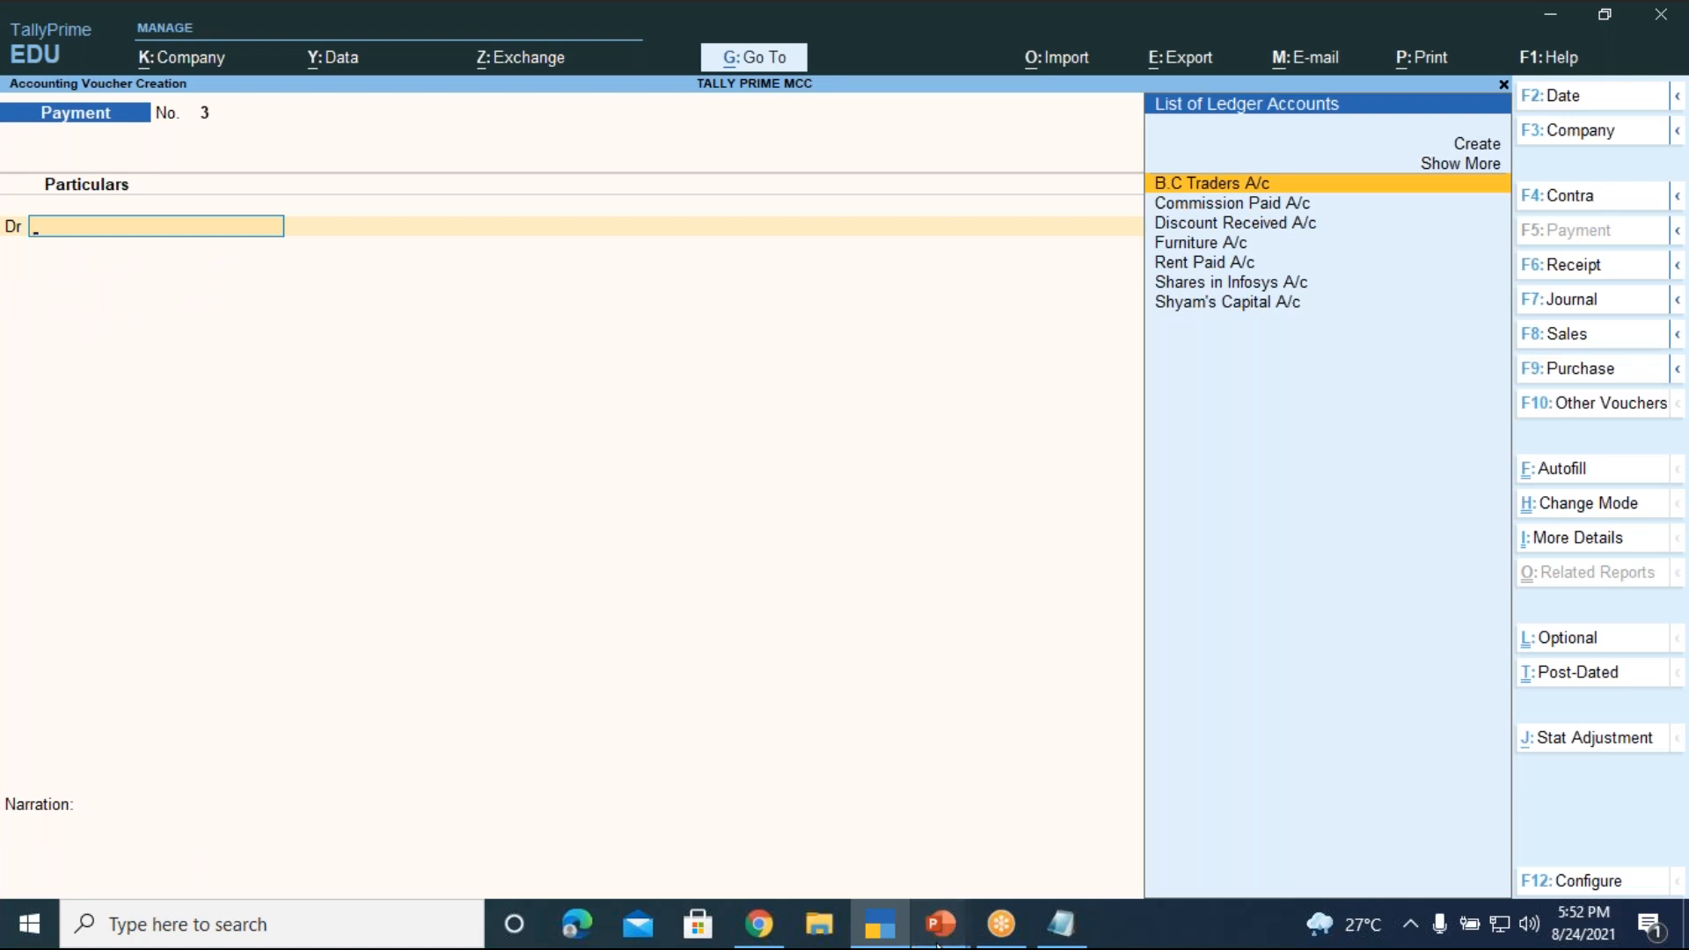
- Switch to the Tally Prime-LEVEL 1 presentation in PowerPoint and show the payment voucher exercises slide full screen
left_click(954, 944)
left_click(883, 820)
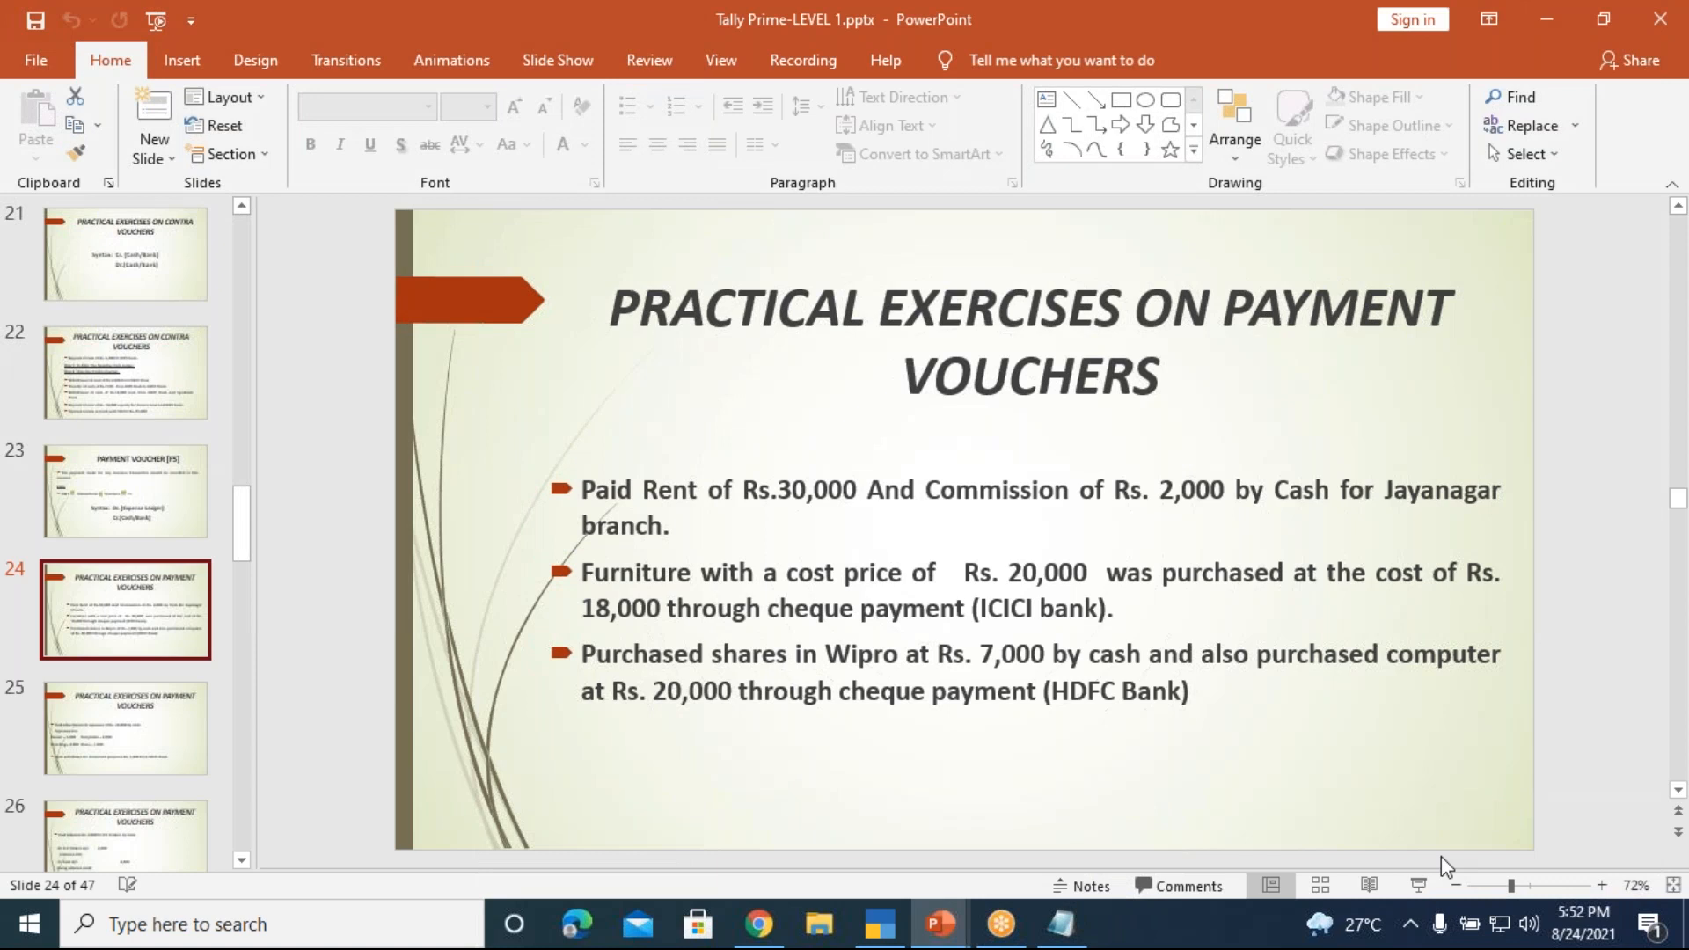
left_click(1420, 887)
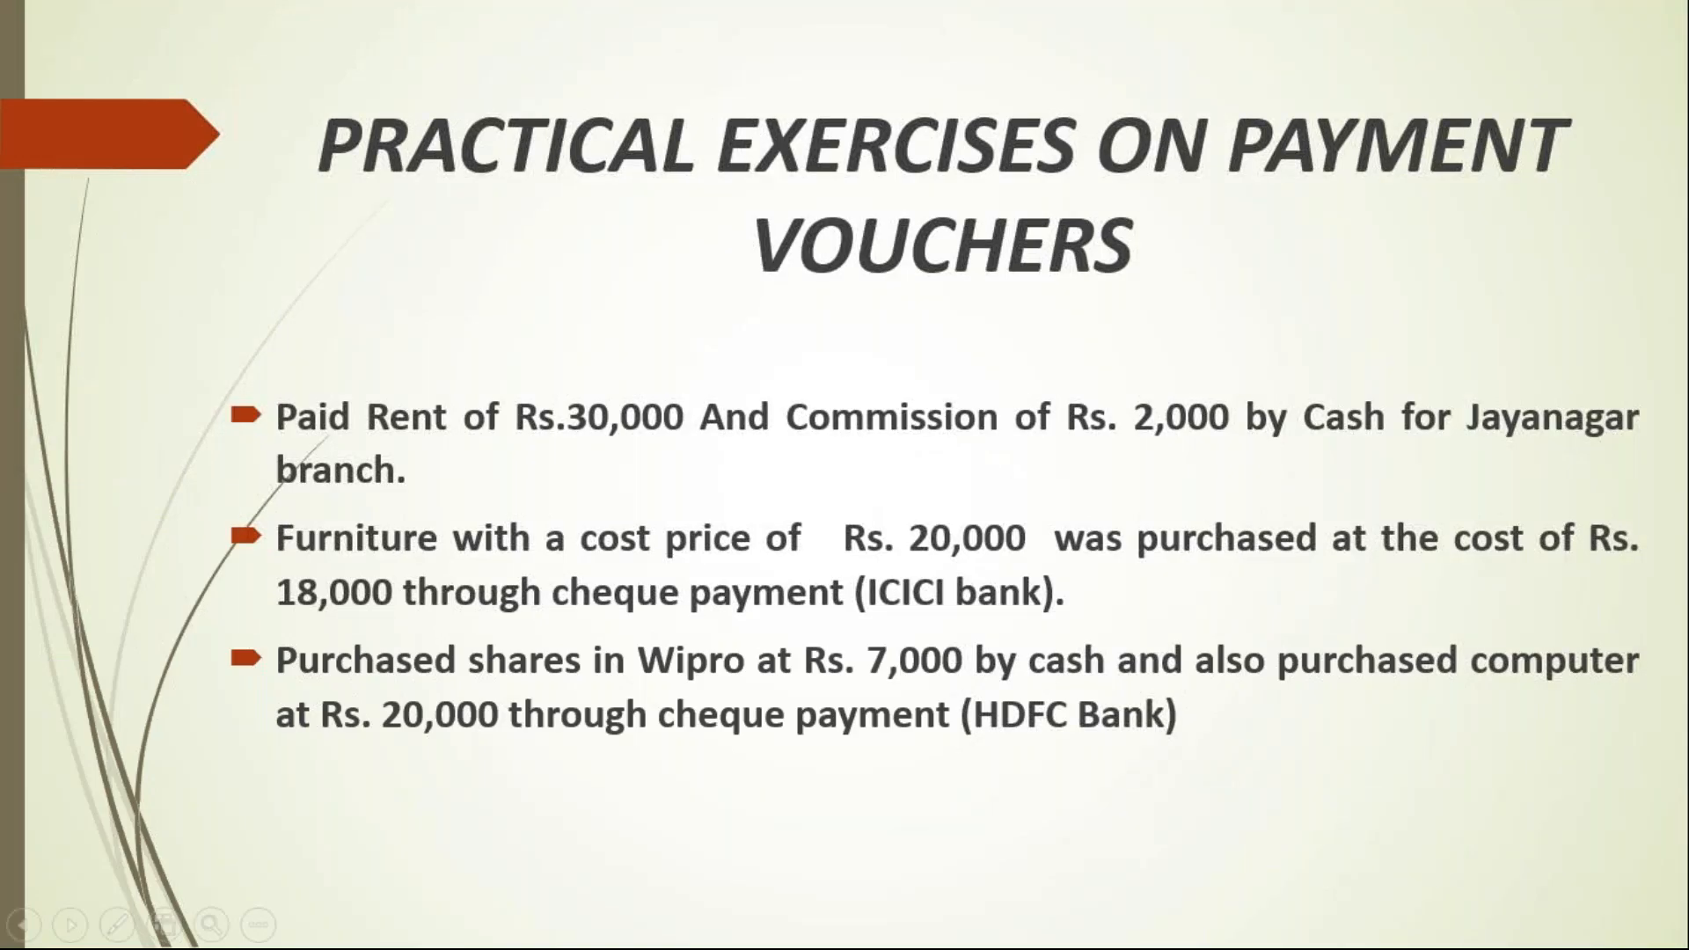
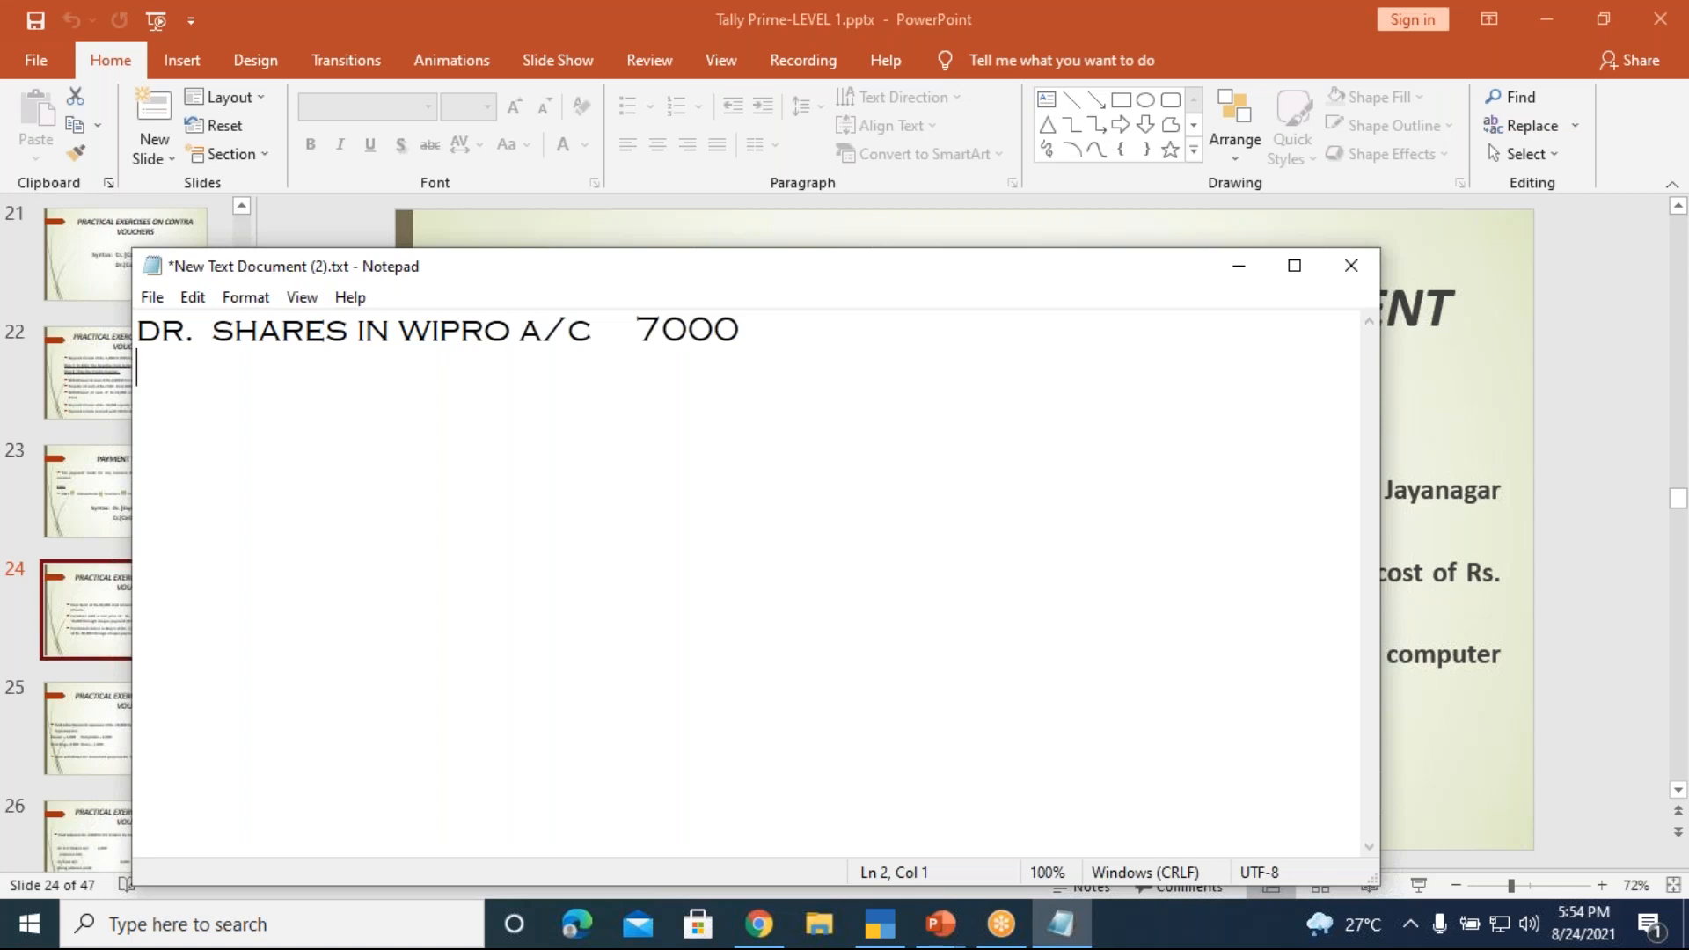
- In the Notepad journal entry, add DR. COMPUTER A/C 20000, CR. CASH A/C 7000 and CR. HDFC BANK A/C 20000
type("DR.  COMPUTER")
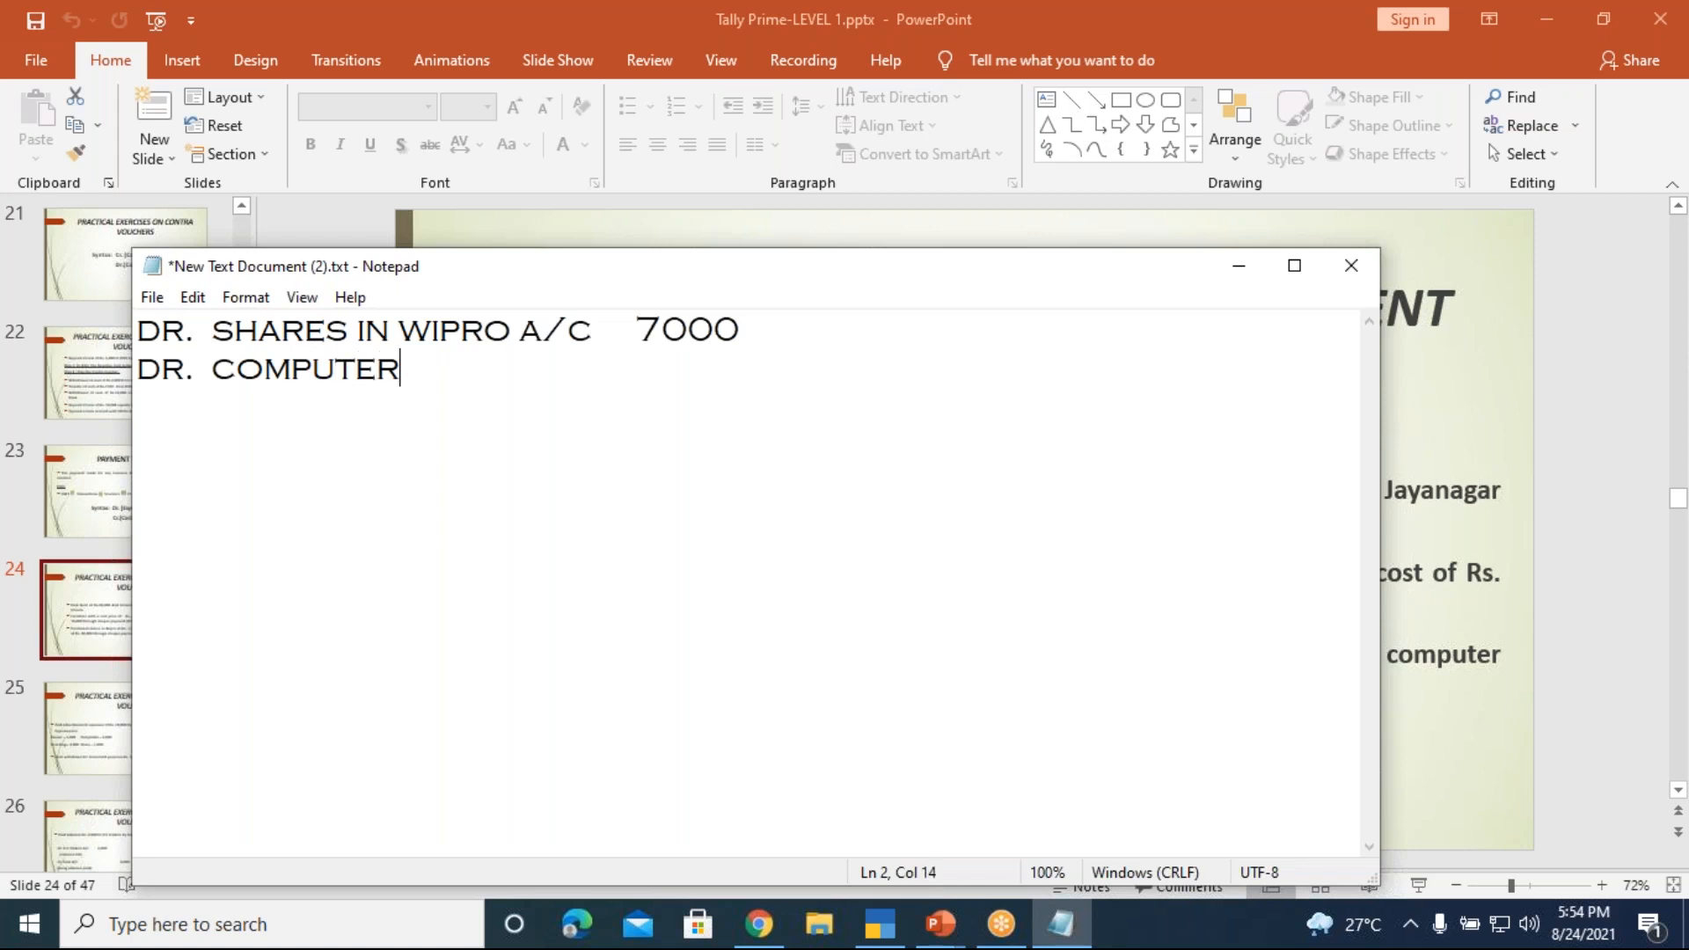
type(" A/C                 20000")
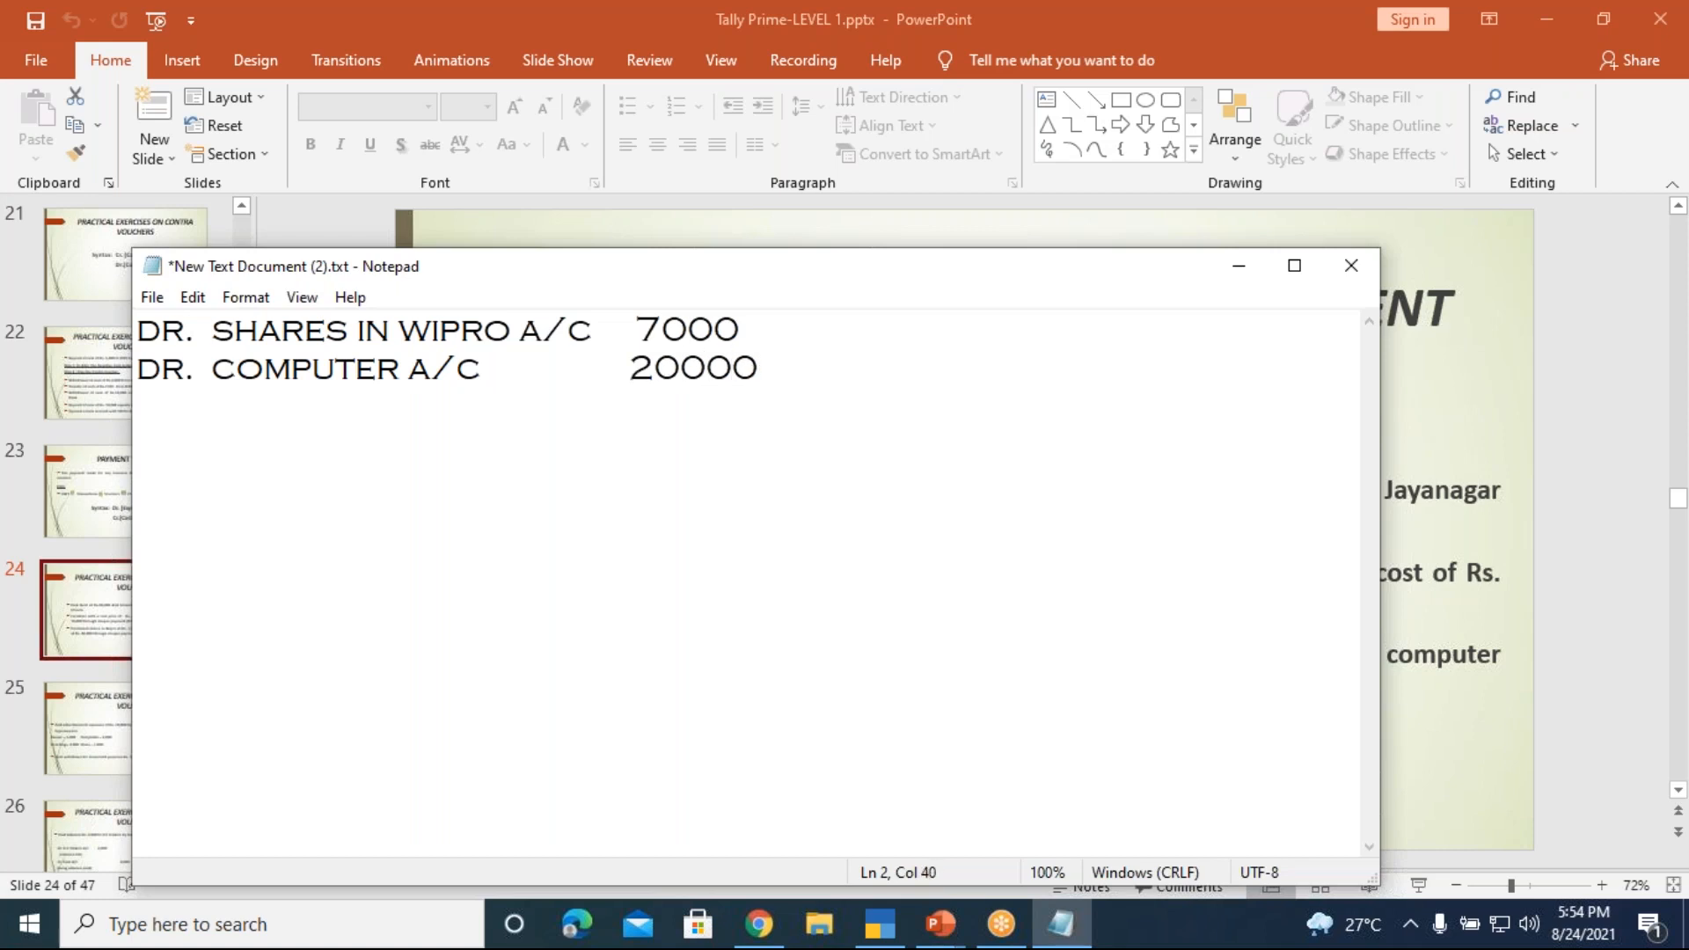
key("Return")
type("CR. CASH A/C       ")
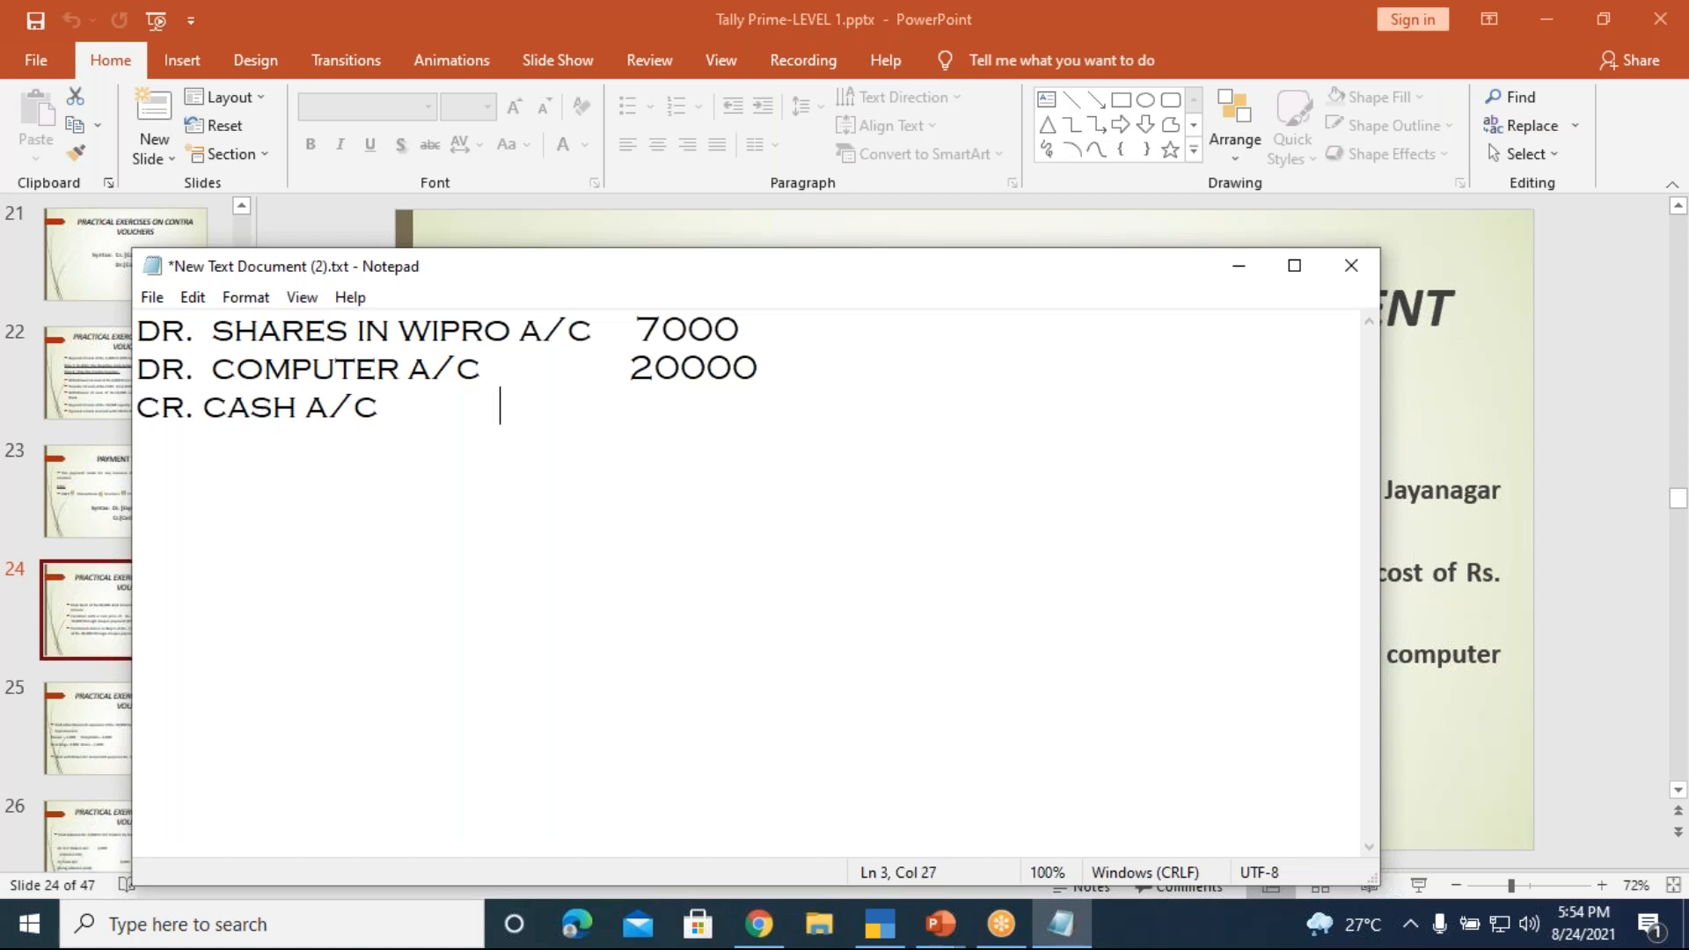
type("                                         7000")
key("Return")
type("CR.")
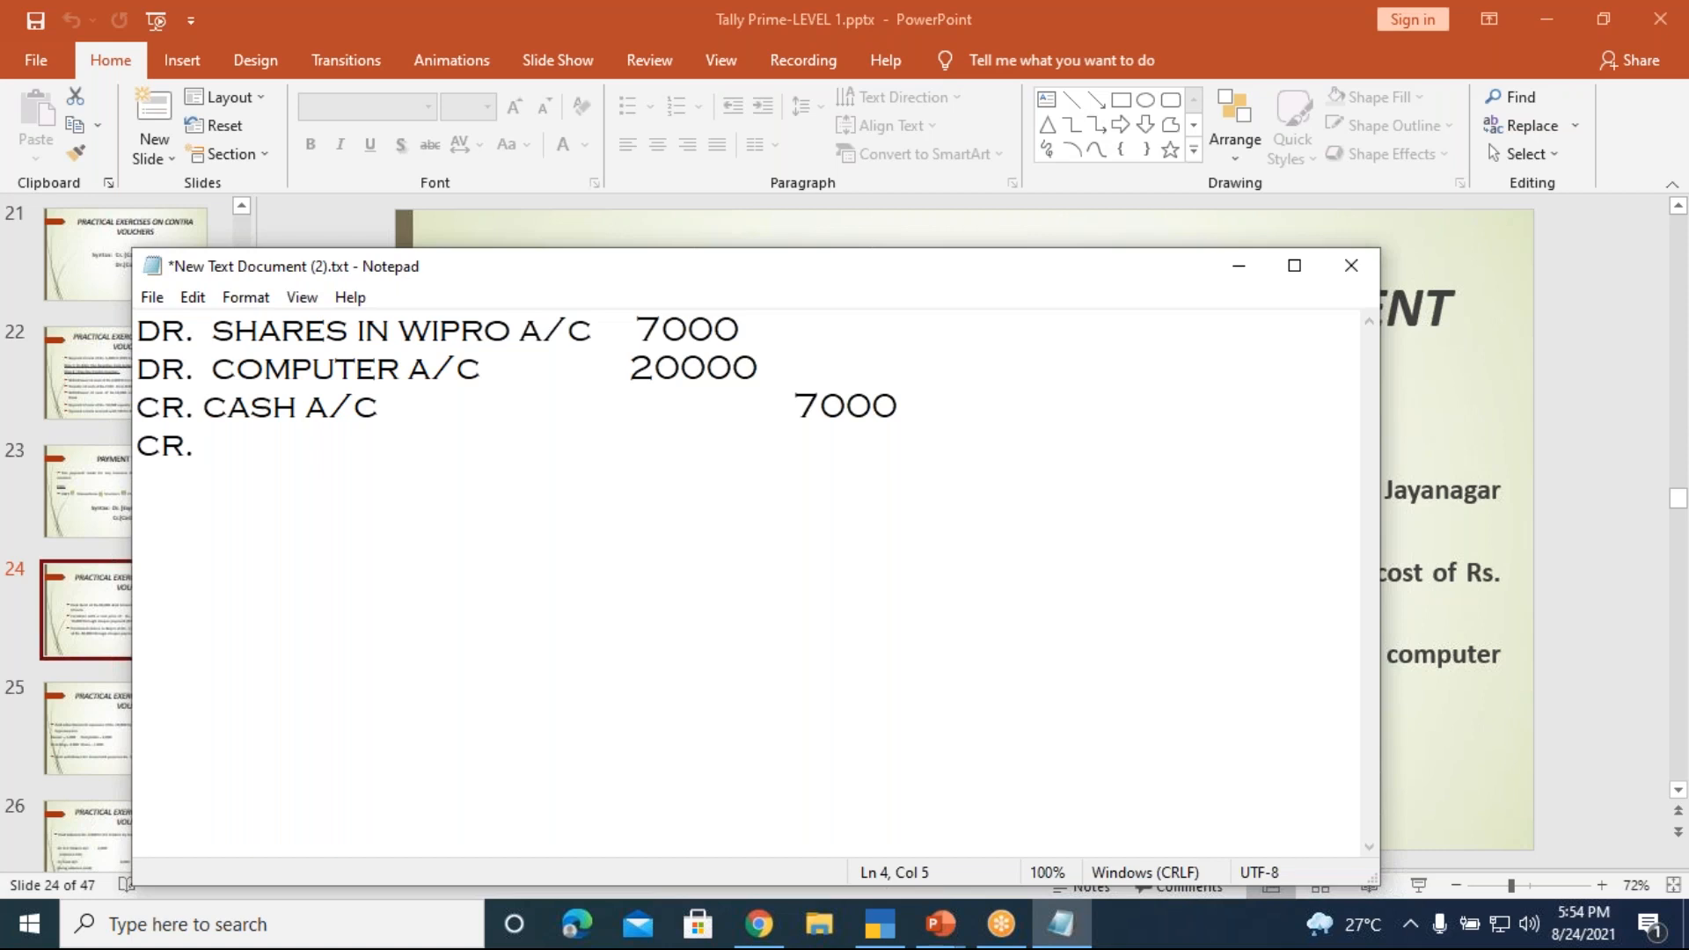
type("HDFC BANK A/C        ")
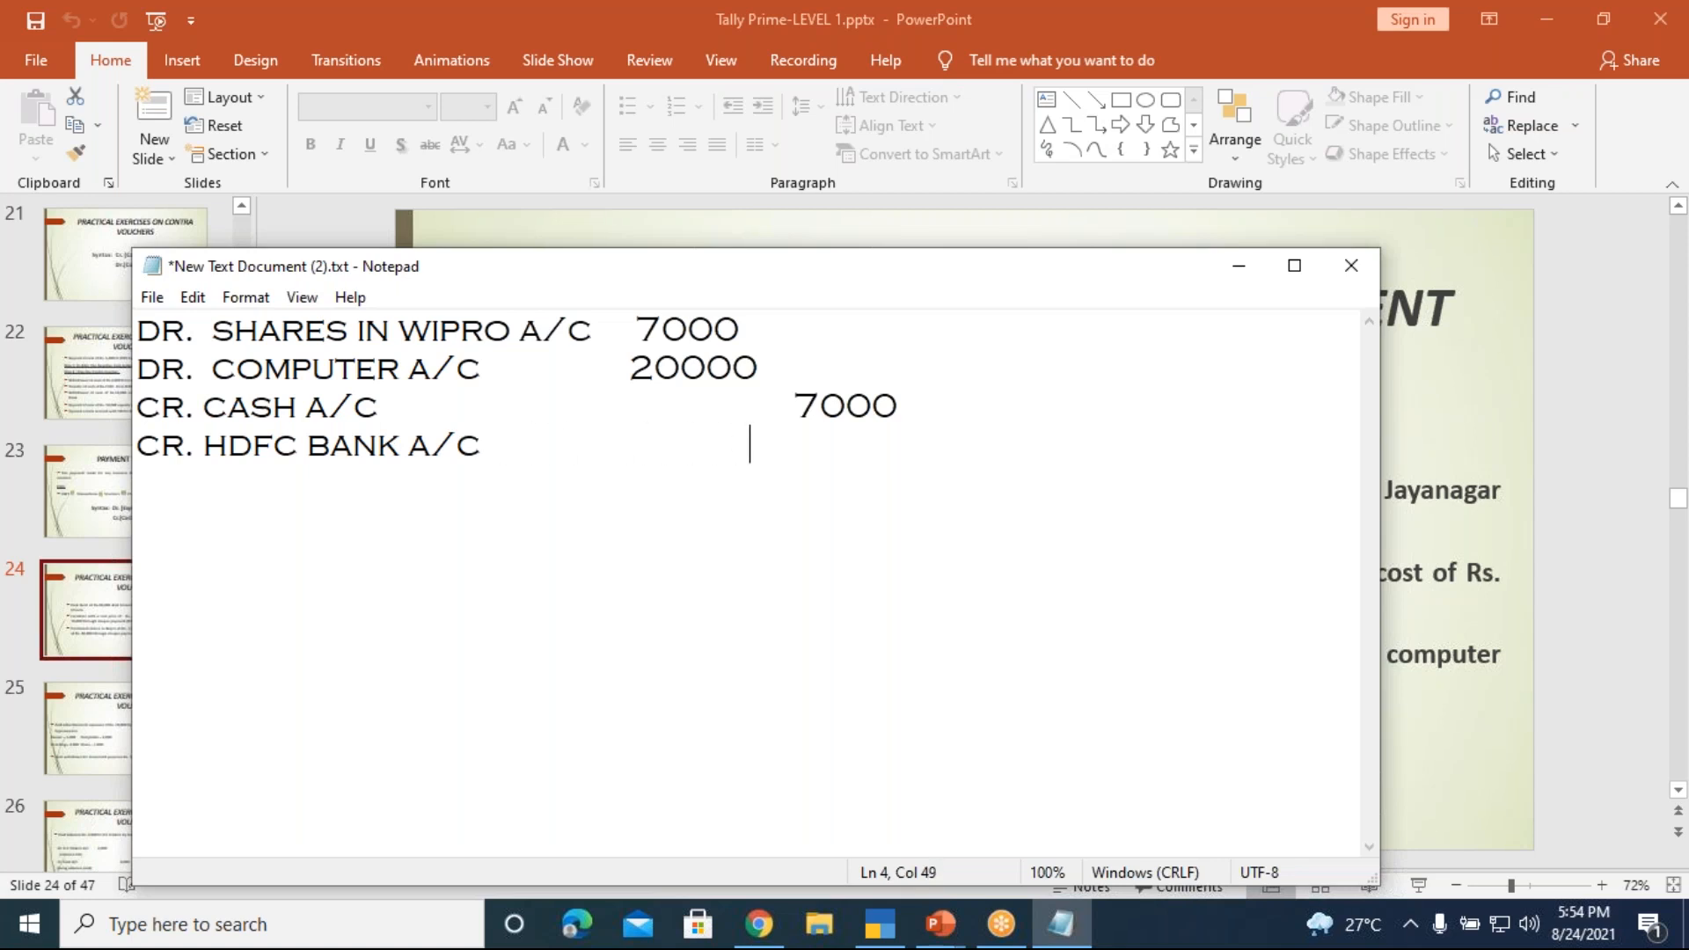
type("                            20000")
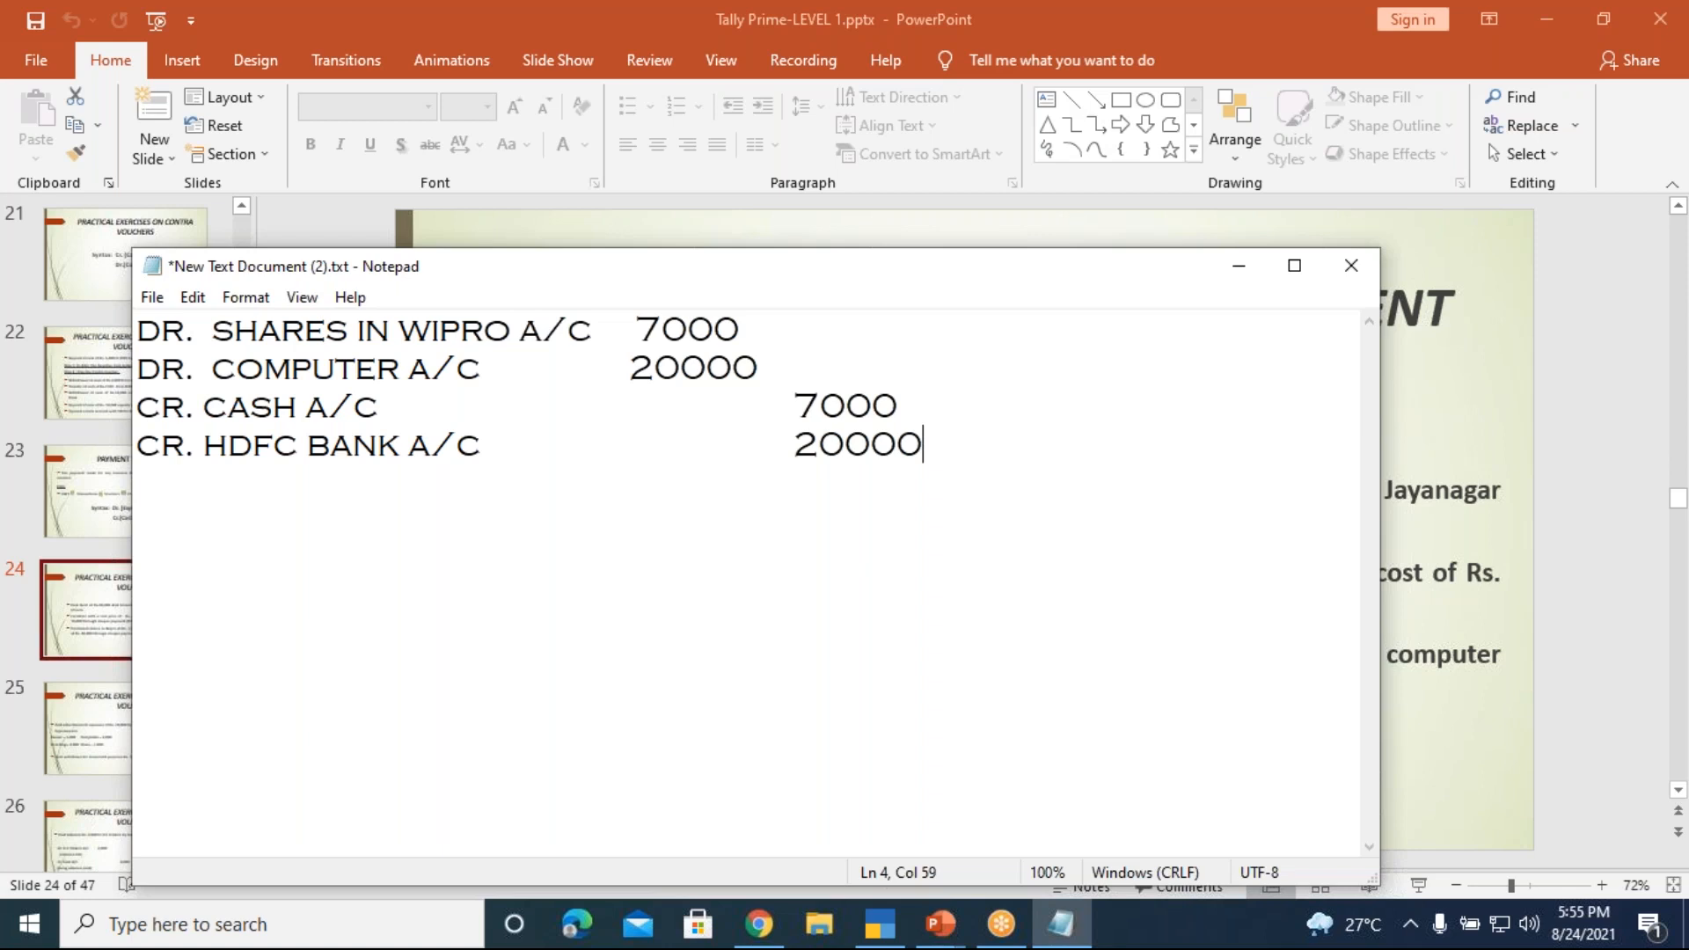
- Switch to TallyPrime and start a new ledger named "Shares in Wipro A/c" from the payment voucher's debit line, without an alias
left_click(879, 923)
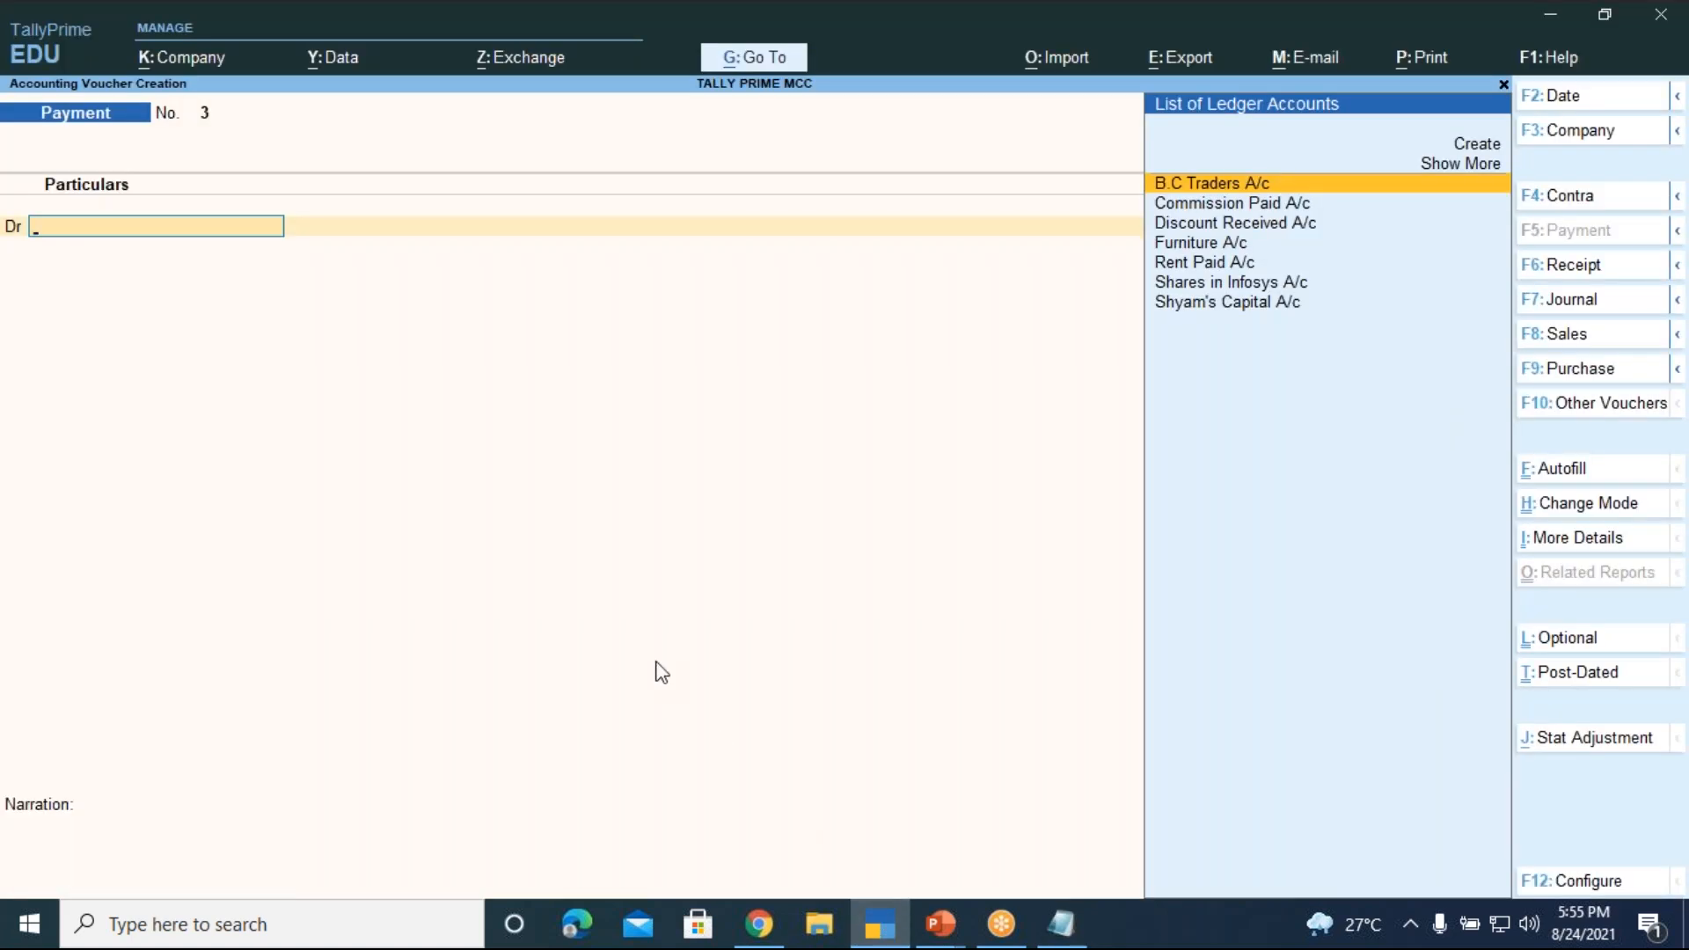
key("Up")
key("Up")
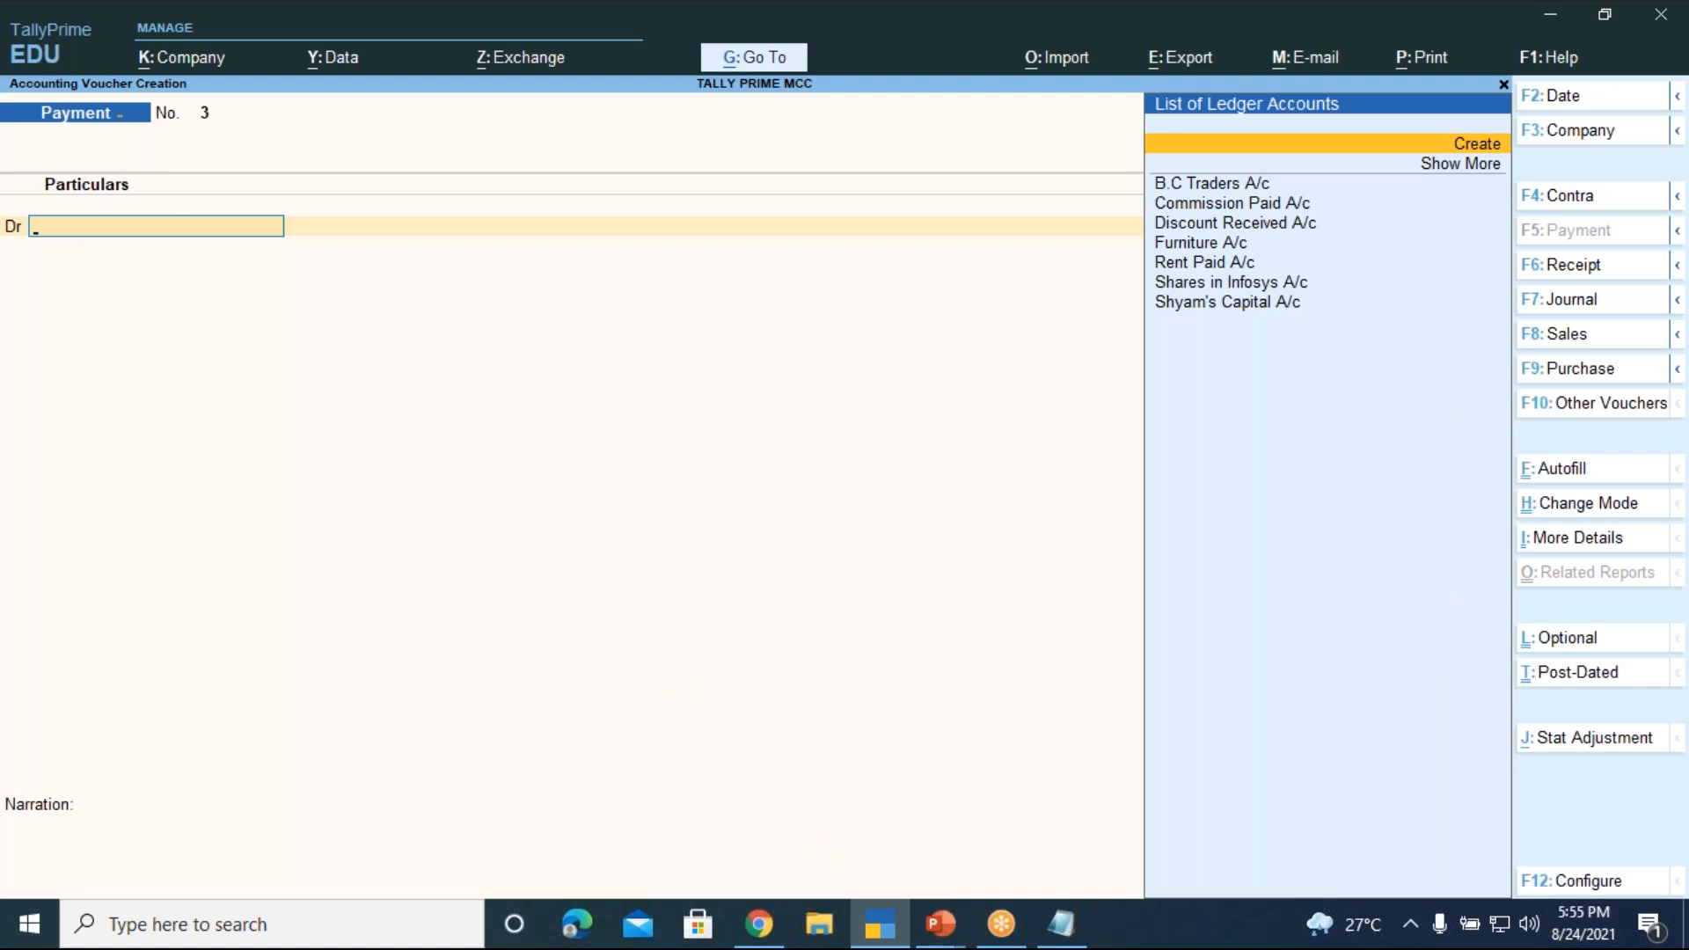
key("Return")
type("Shares in Wiproo")
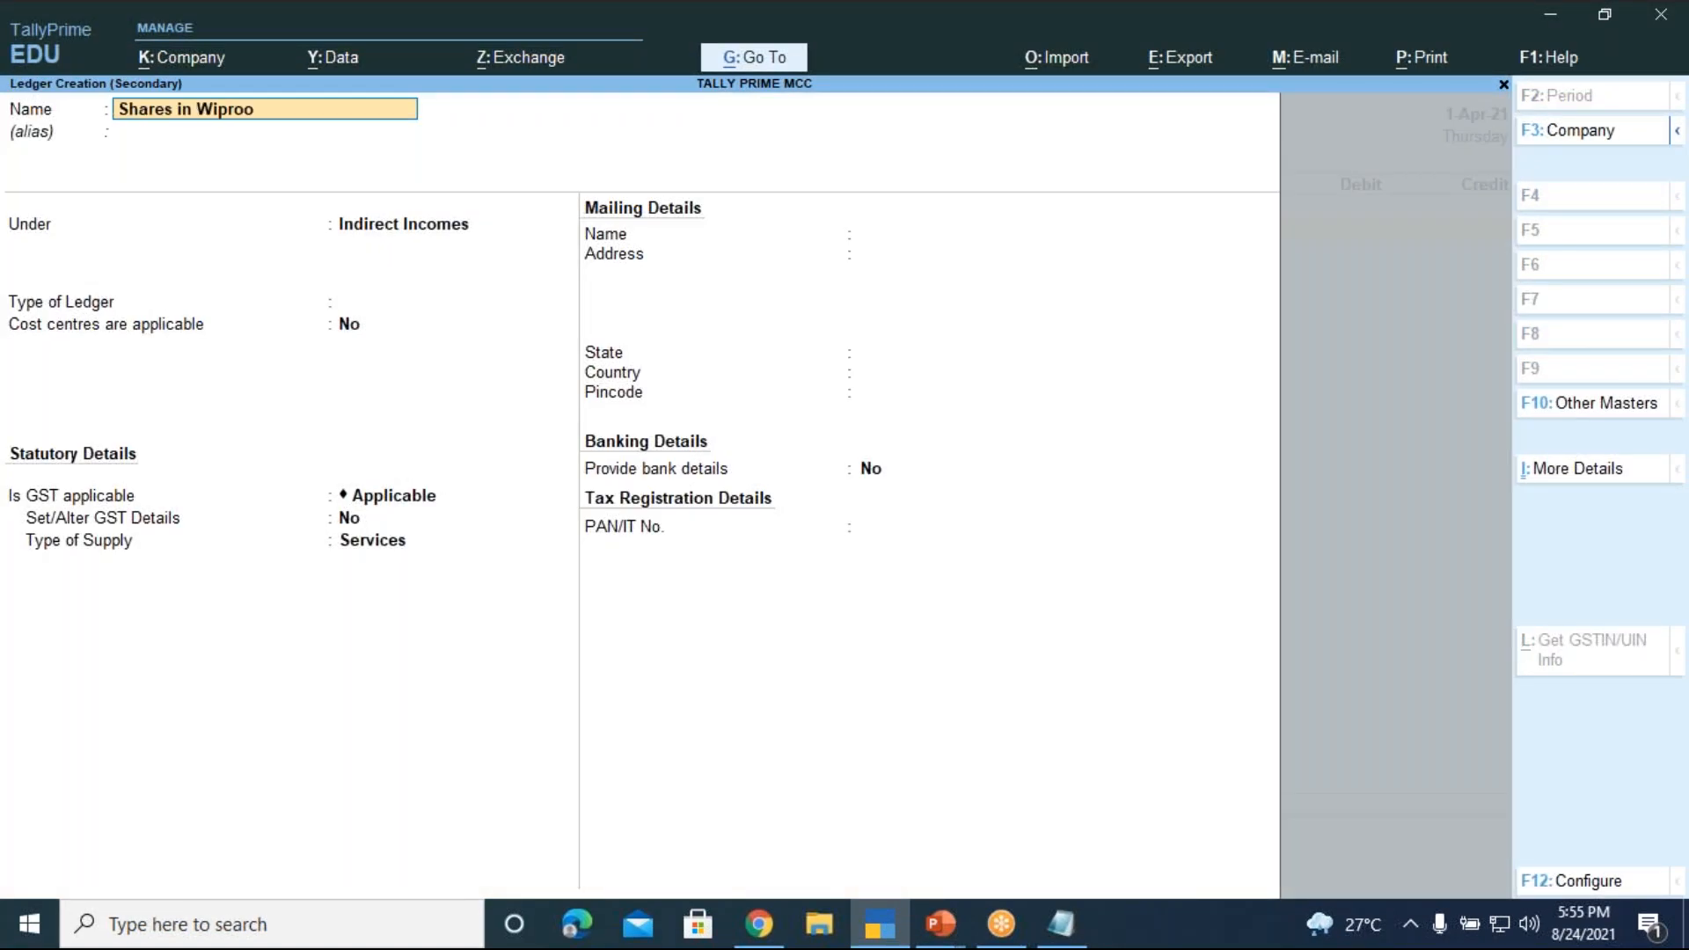
key("BackSpace")
type("a/c")
key("Return")
key("Return")
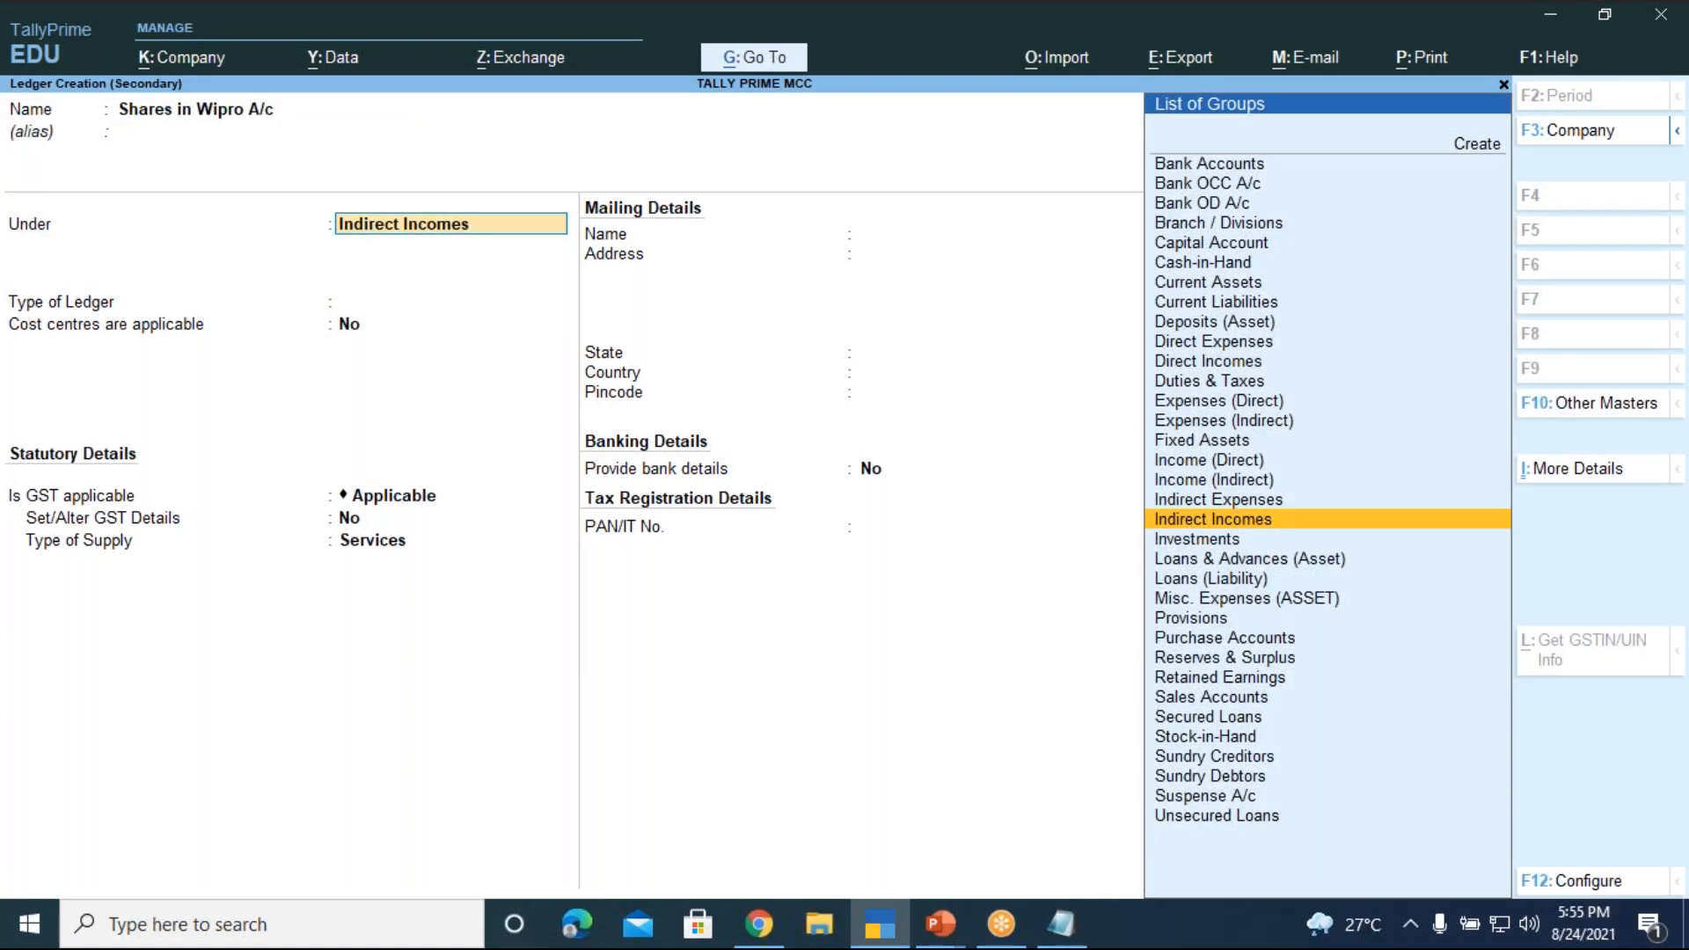
- Place the Wipro shares ledger under Investments, keep its remaining details at their defaults and save it
type("Inve")
key("Return")
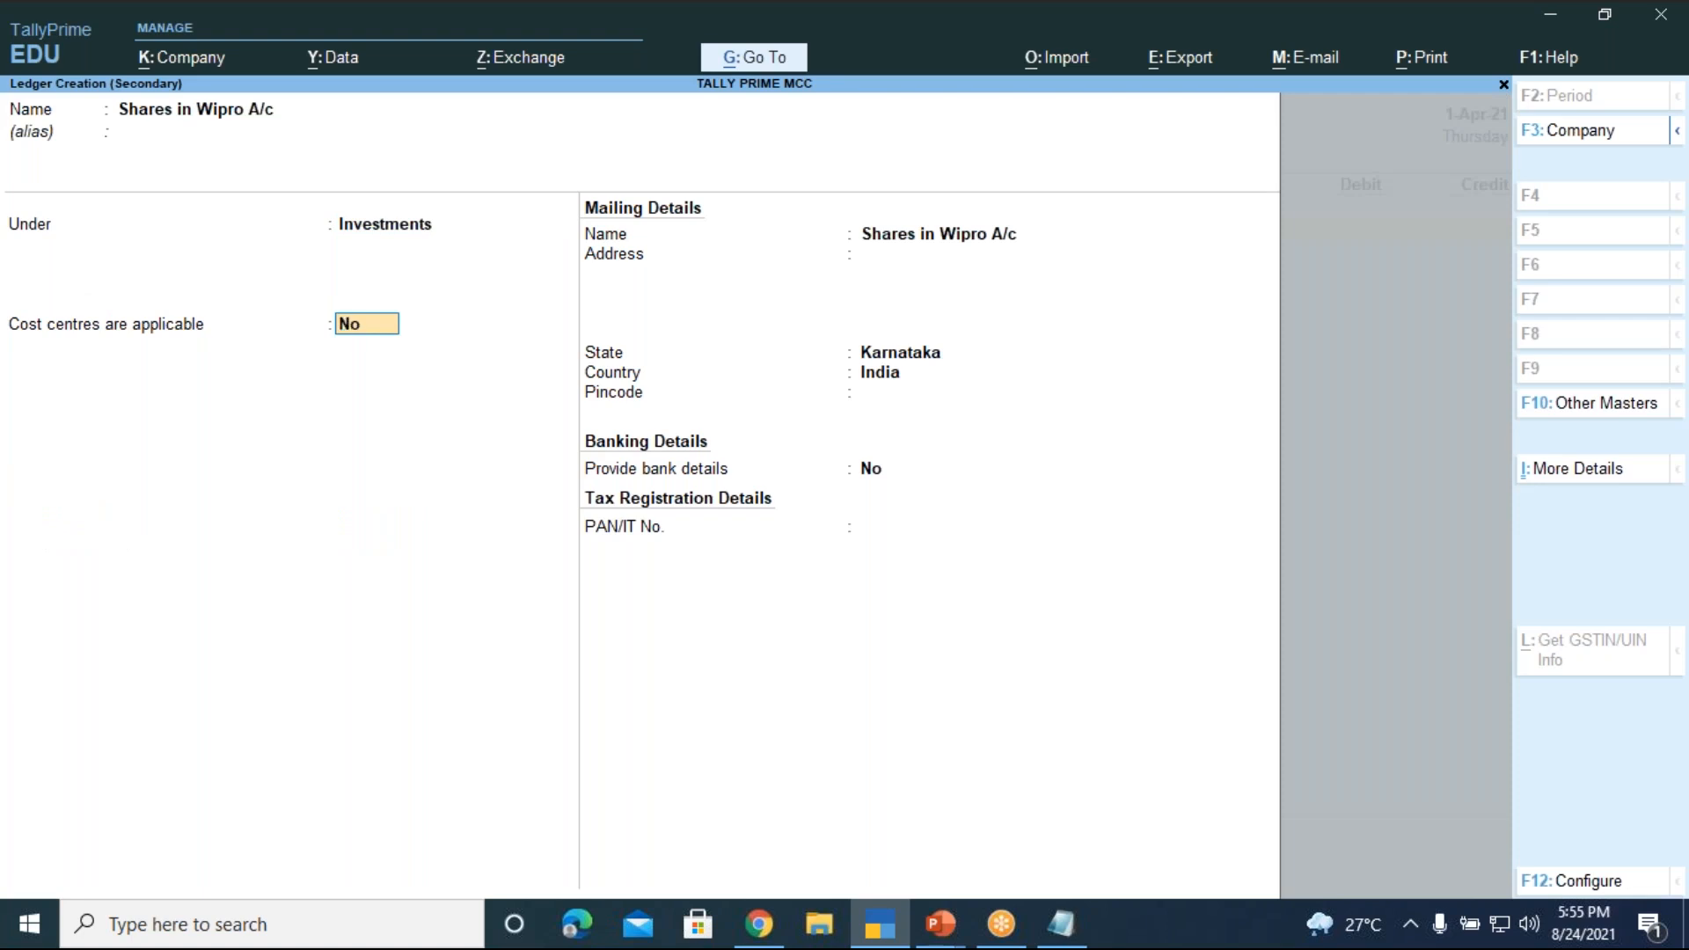
key("Return")
key("Return")
key("Return")
key("Return")
key("Return")
key("Return")
key("Return")
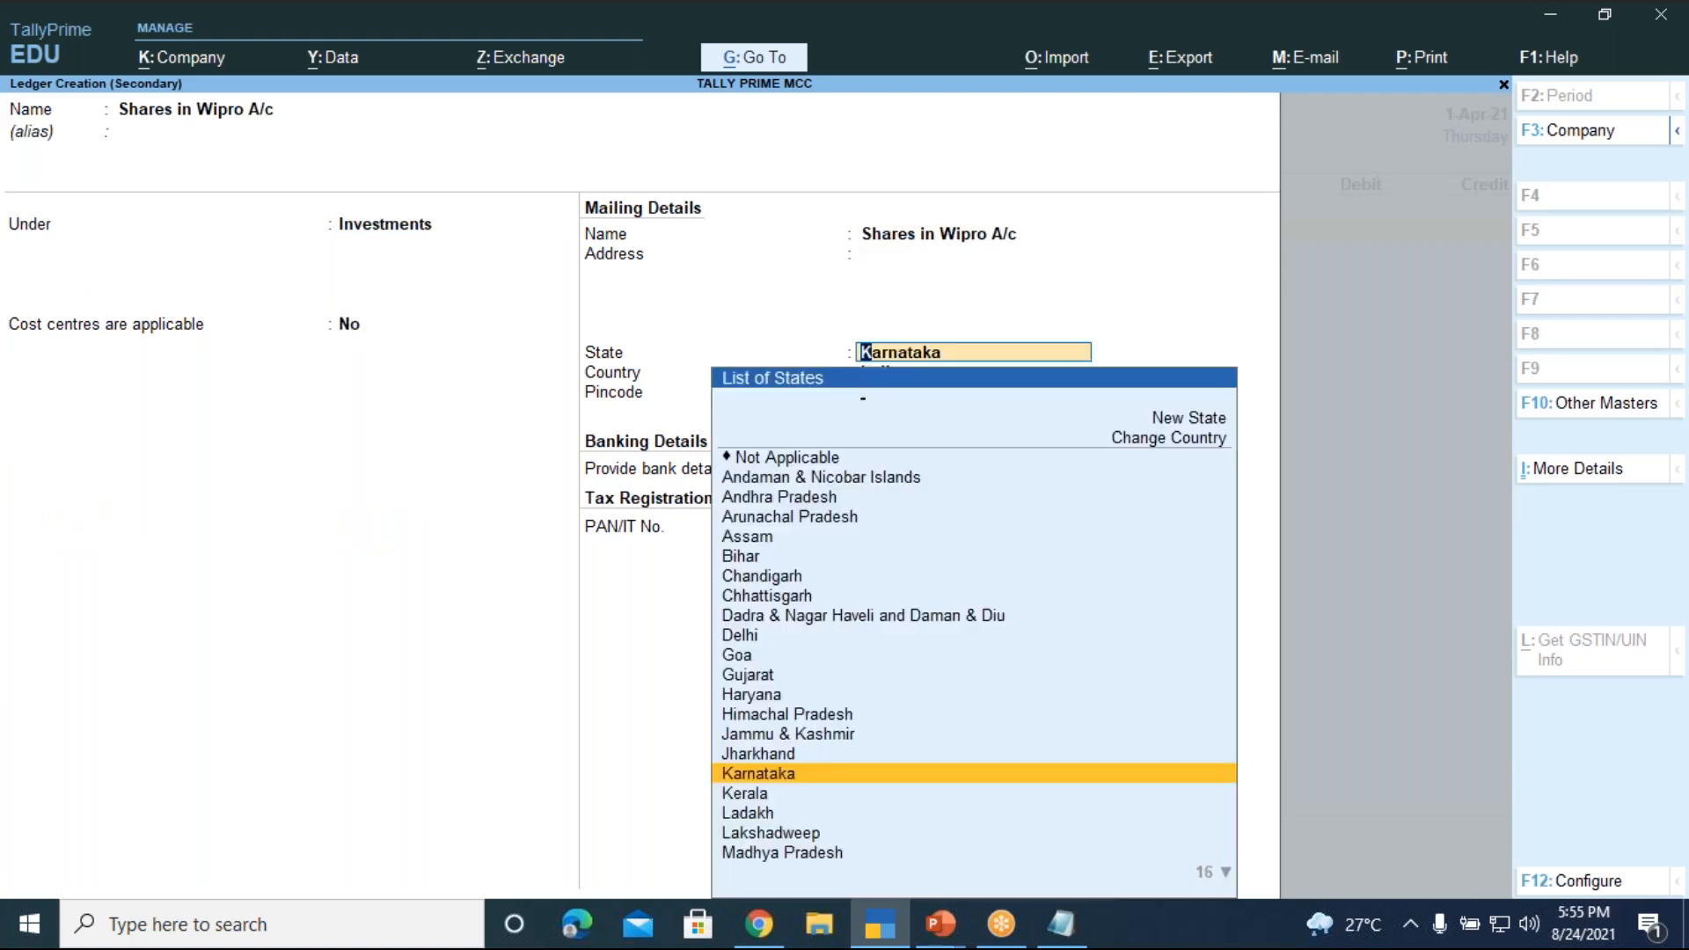
key("Return")
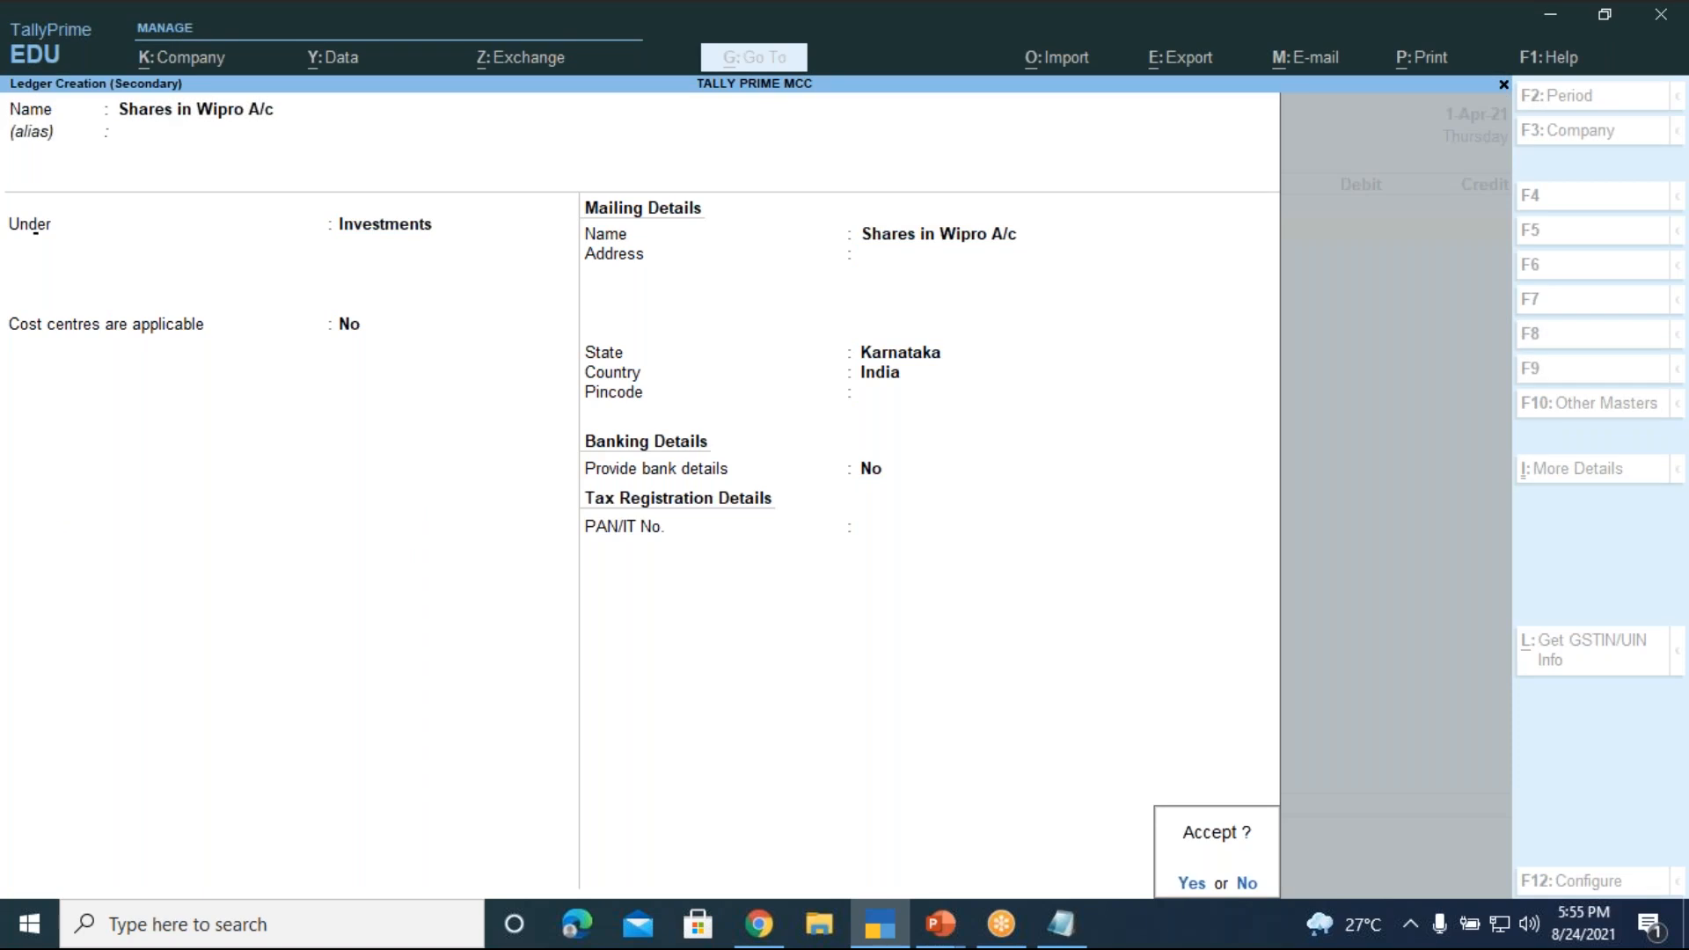
key("Return")
- Debit Shares in Wipro A/c with 7000 and make the following voucher line a debit as well
type("7000")
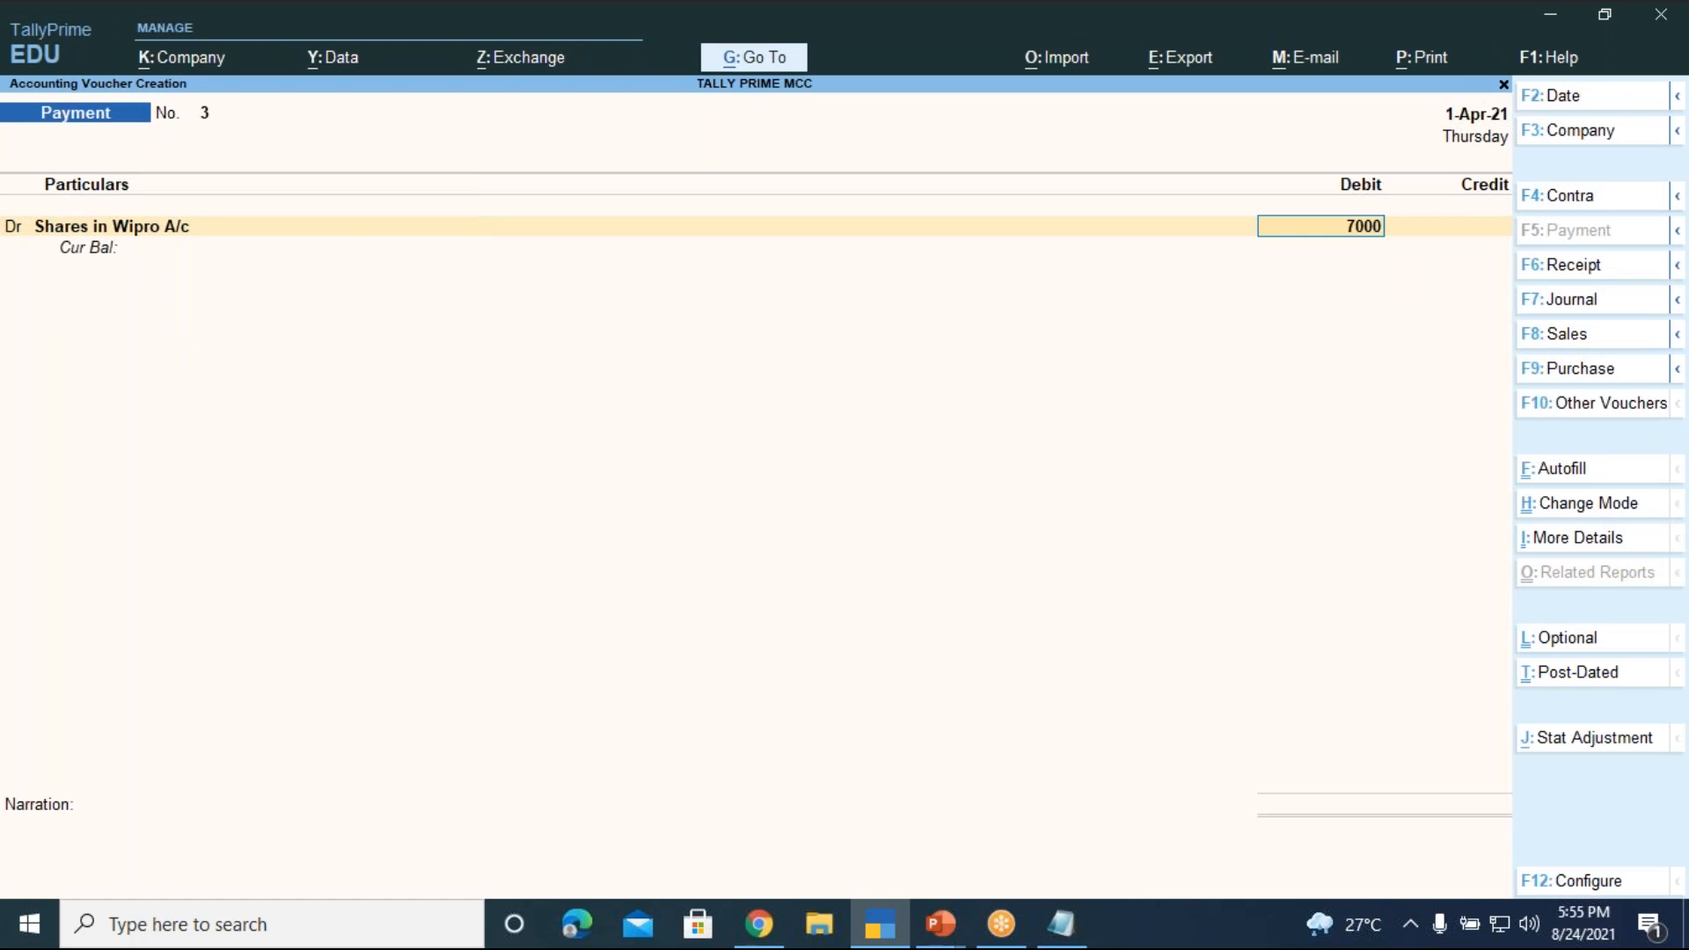
key("Return")
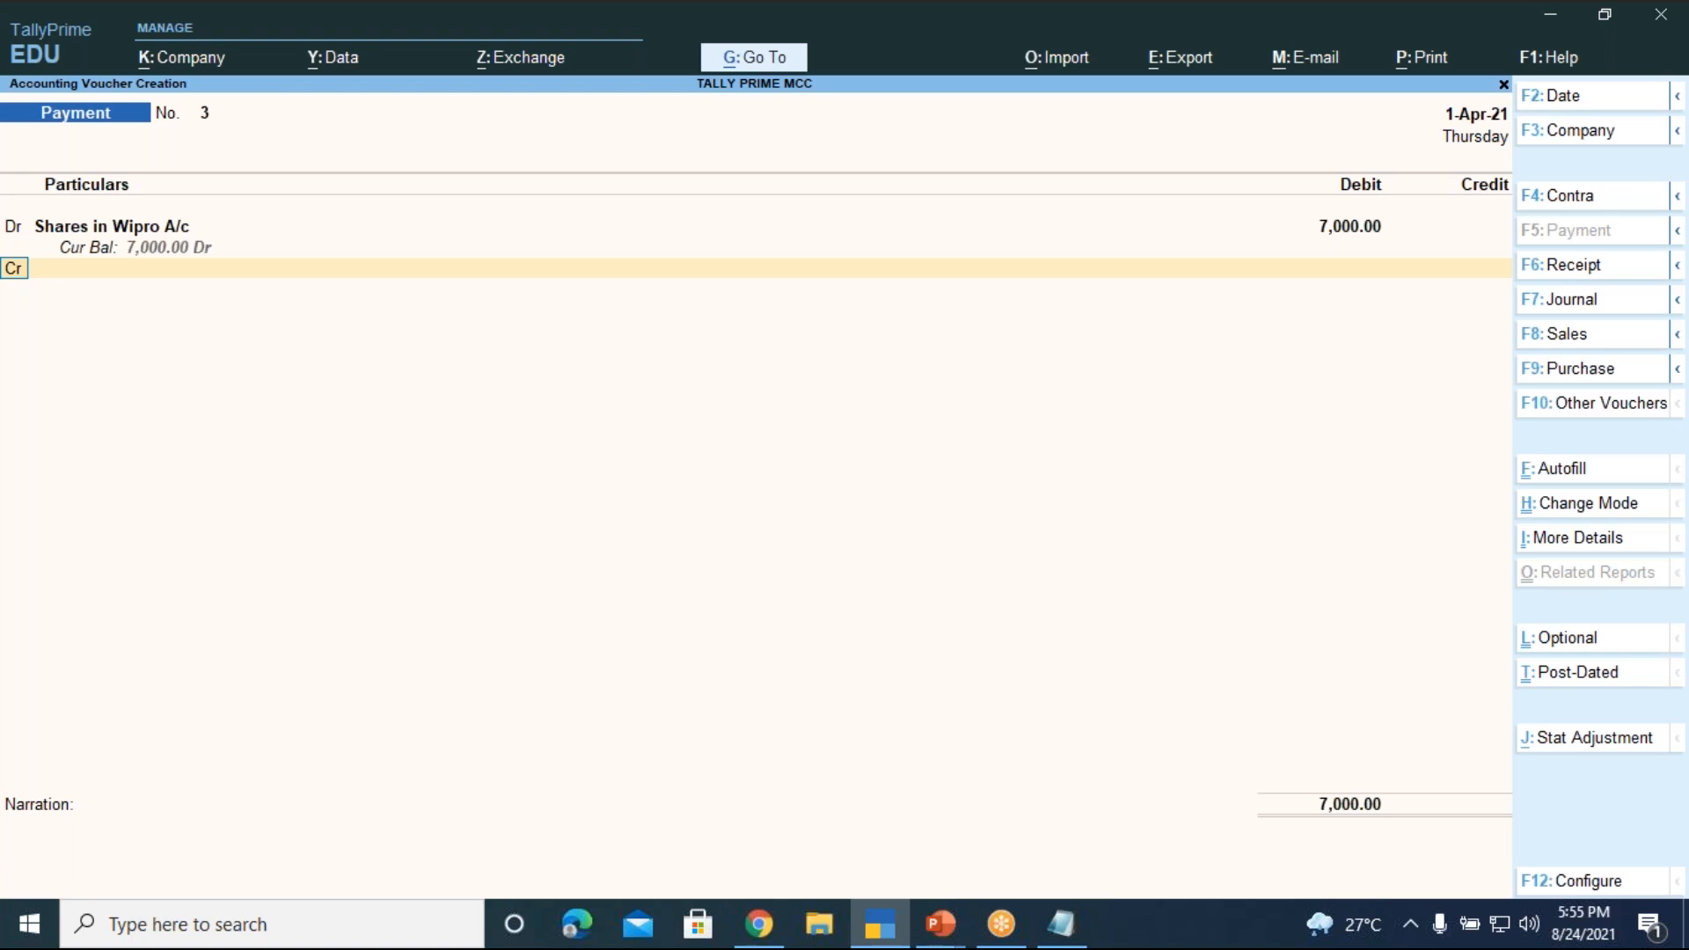
type("d")
key("Return")
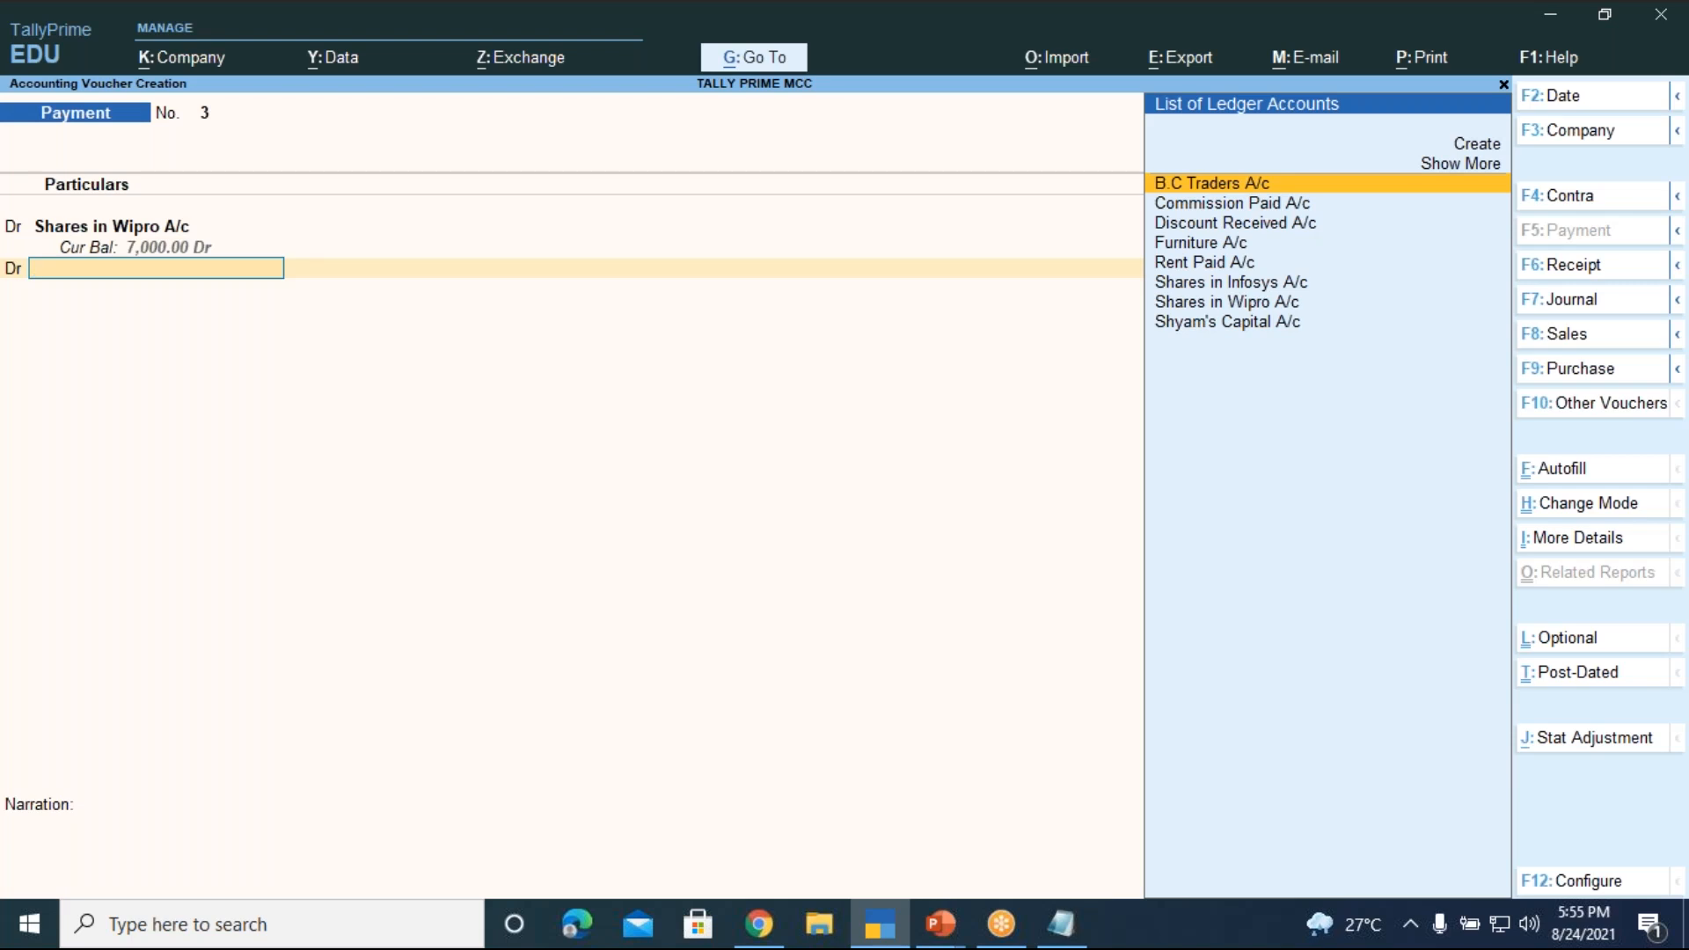
- Start a new ledger named "Computer A/c" from the second debit line, without an alias
key("Up")
key("Up")
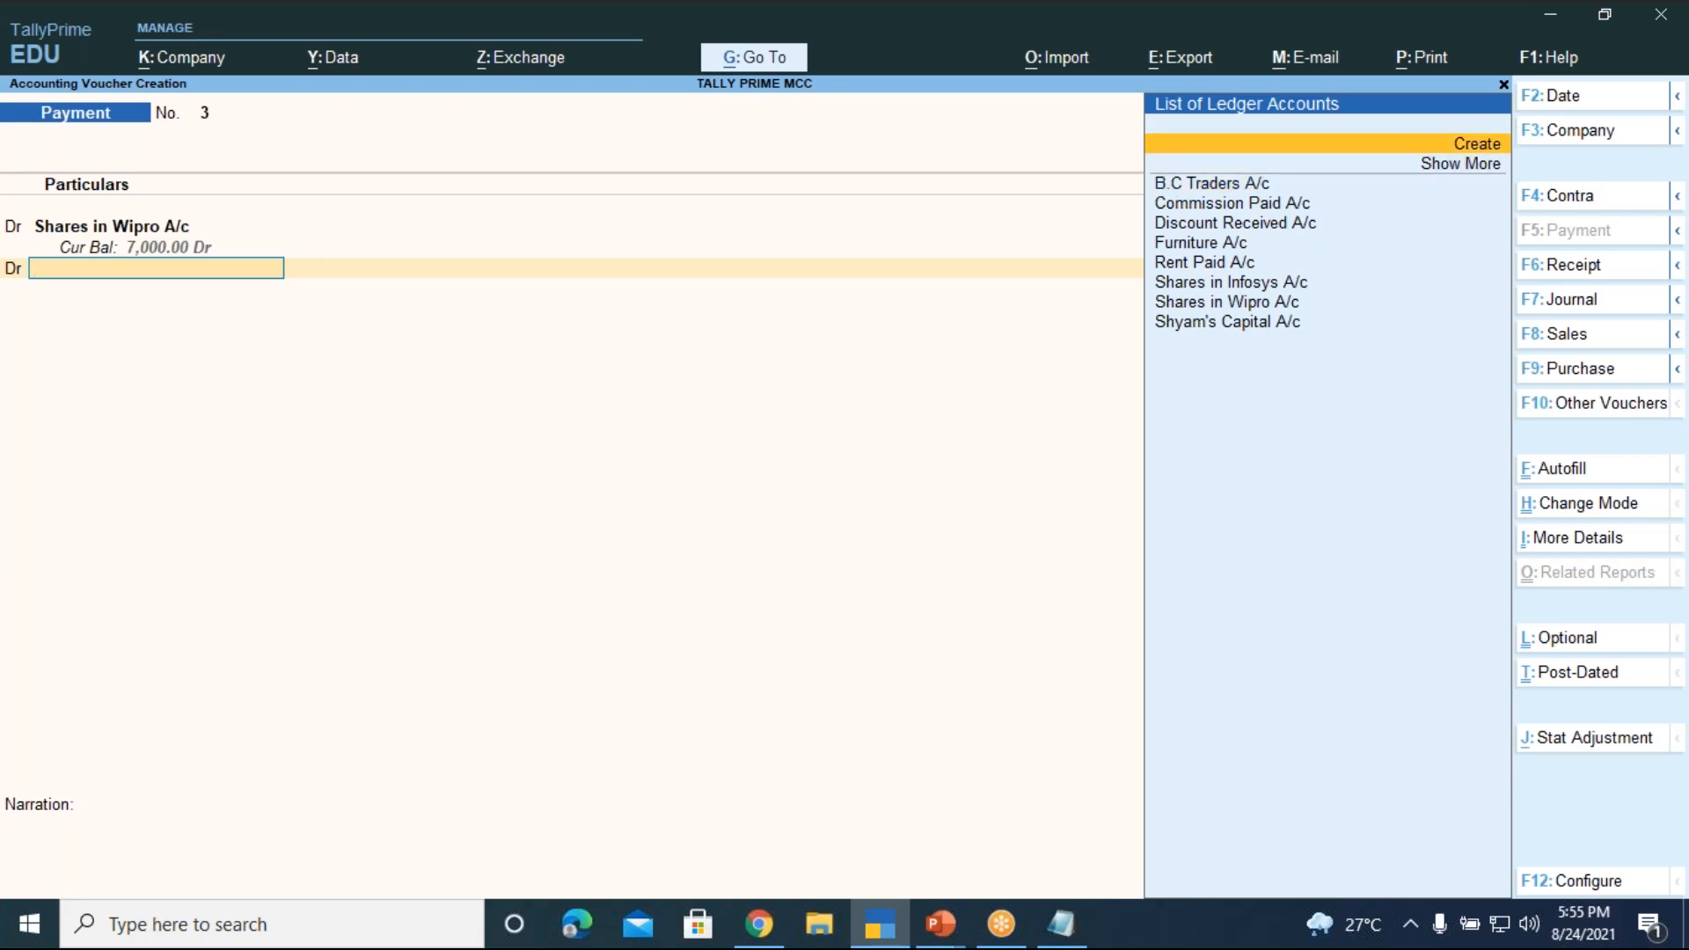
key("Return")
type("Computer")
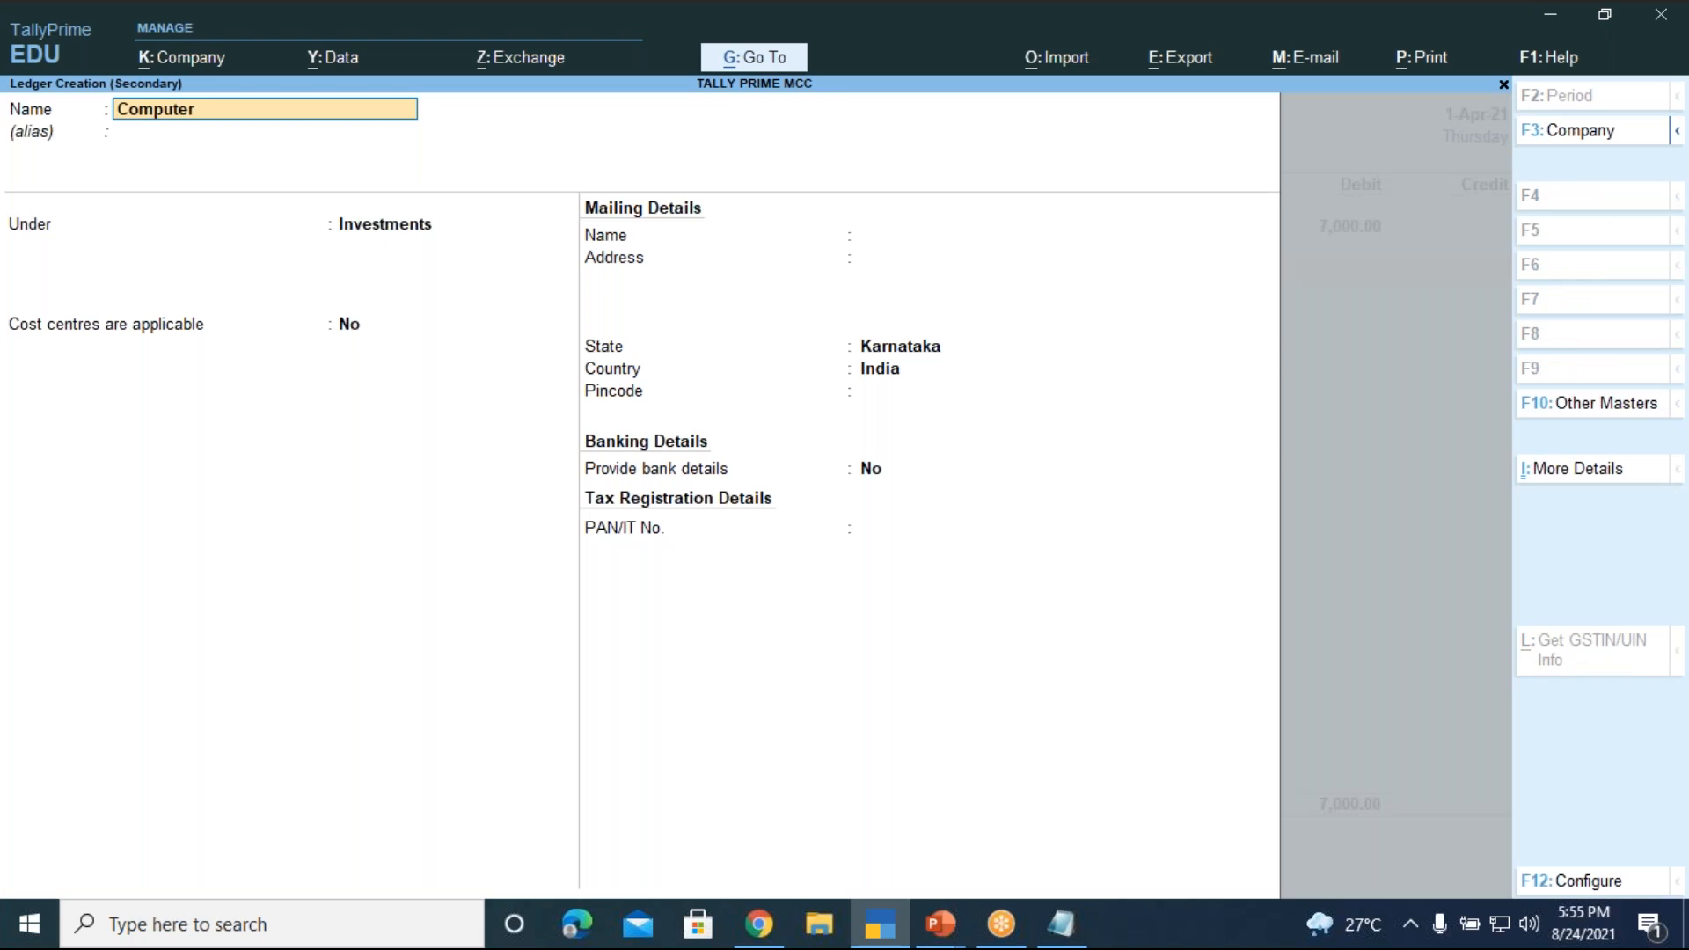
type(" A/c")
key("Return")
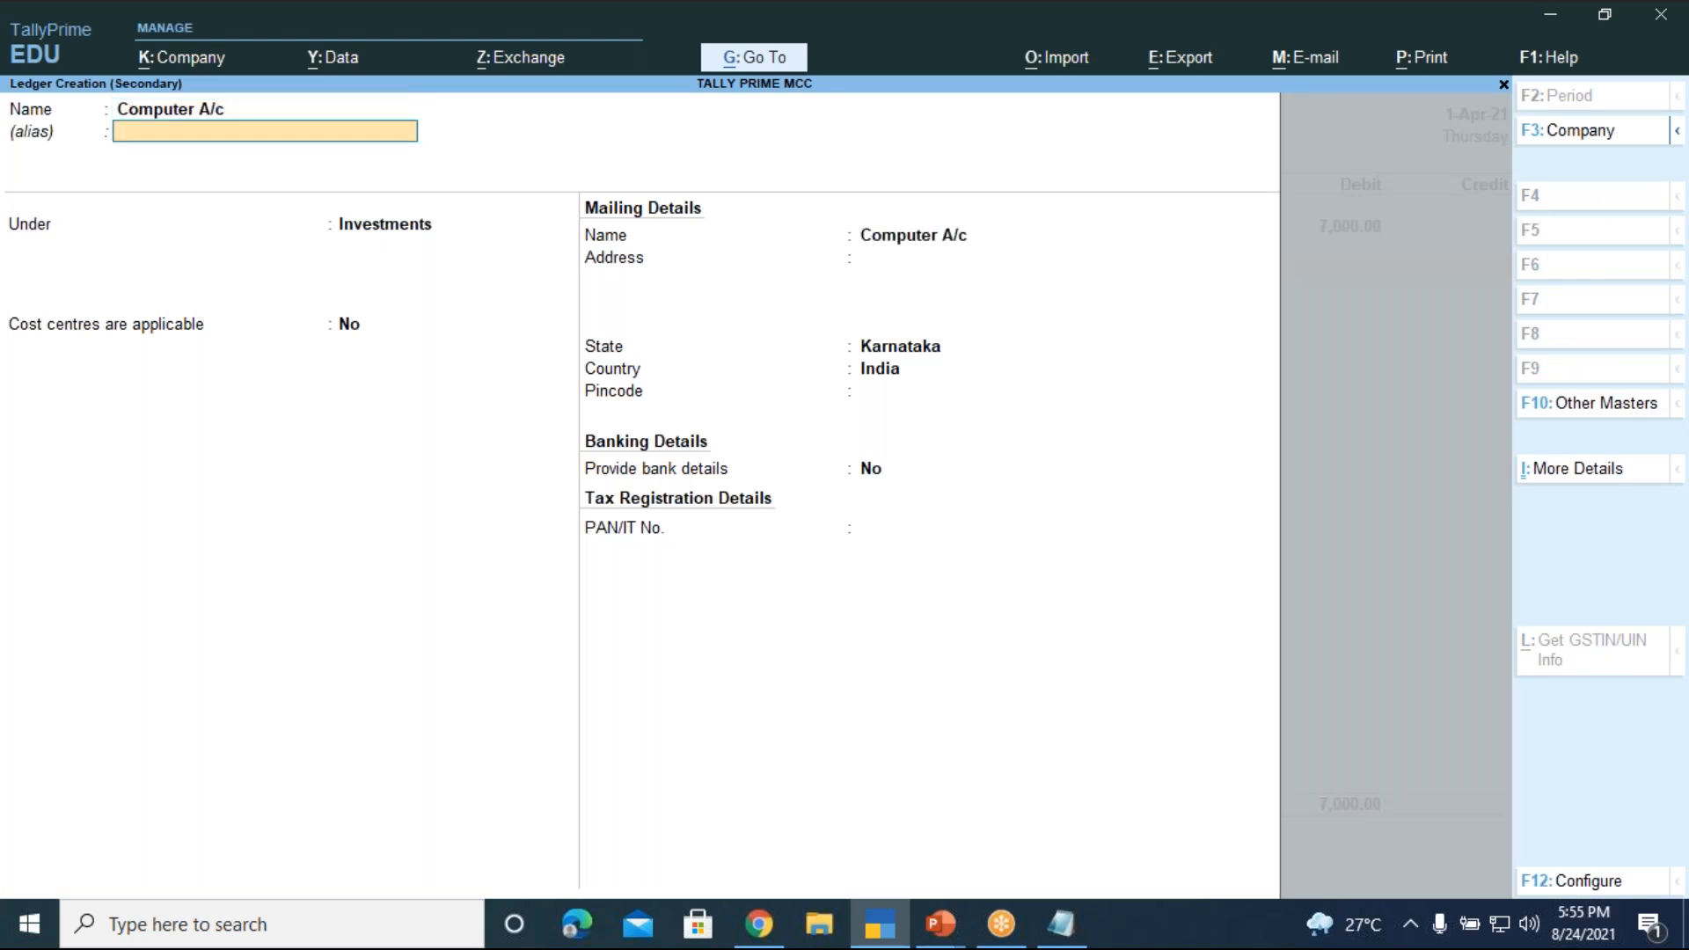
key("Return")
- Place the computer ledger under Fixed Assets and set GST applicability to Not Applicable
type("Fixed")
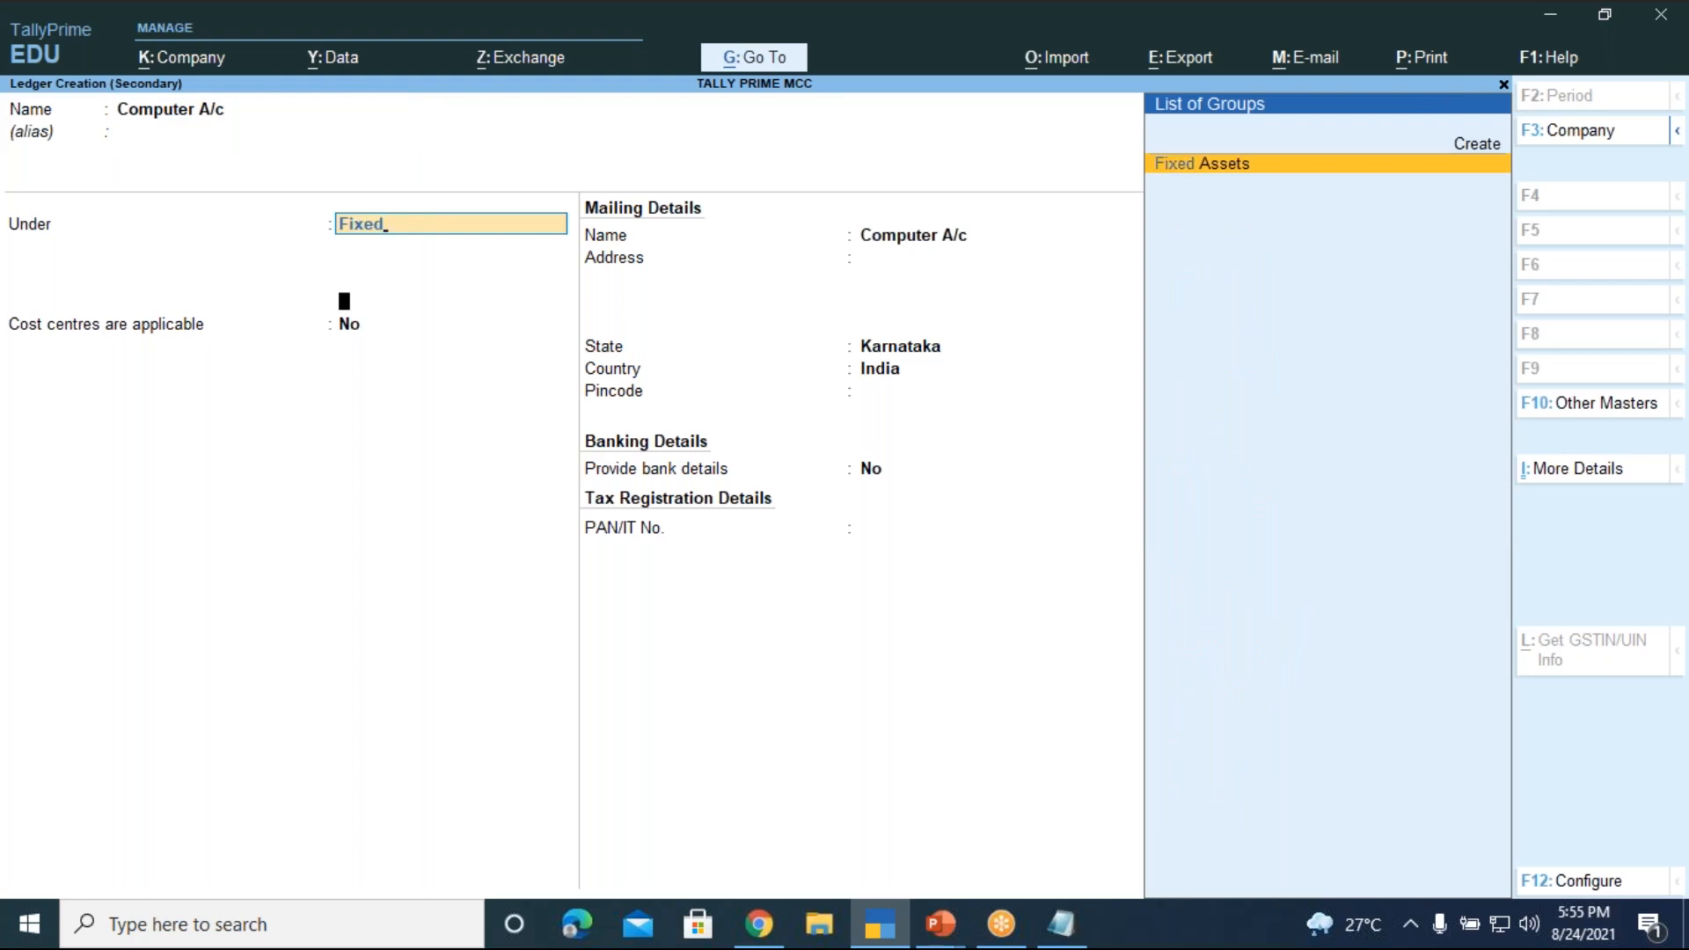
key("Return")
key("Return")
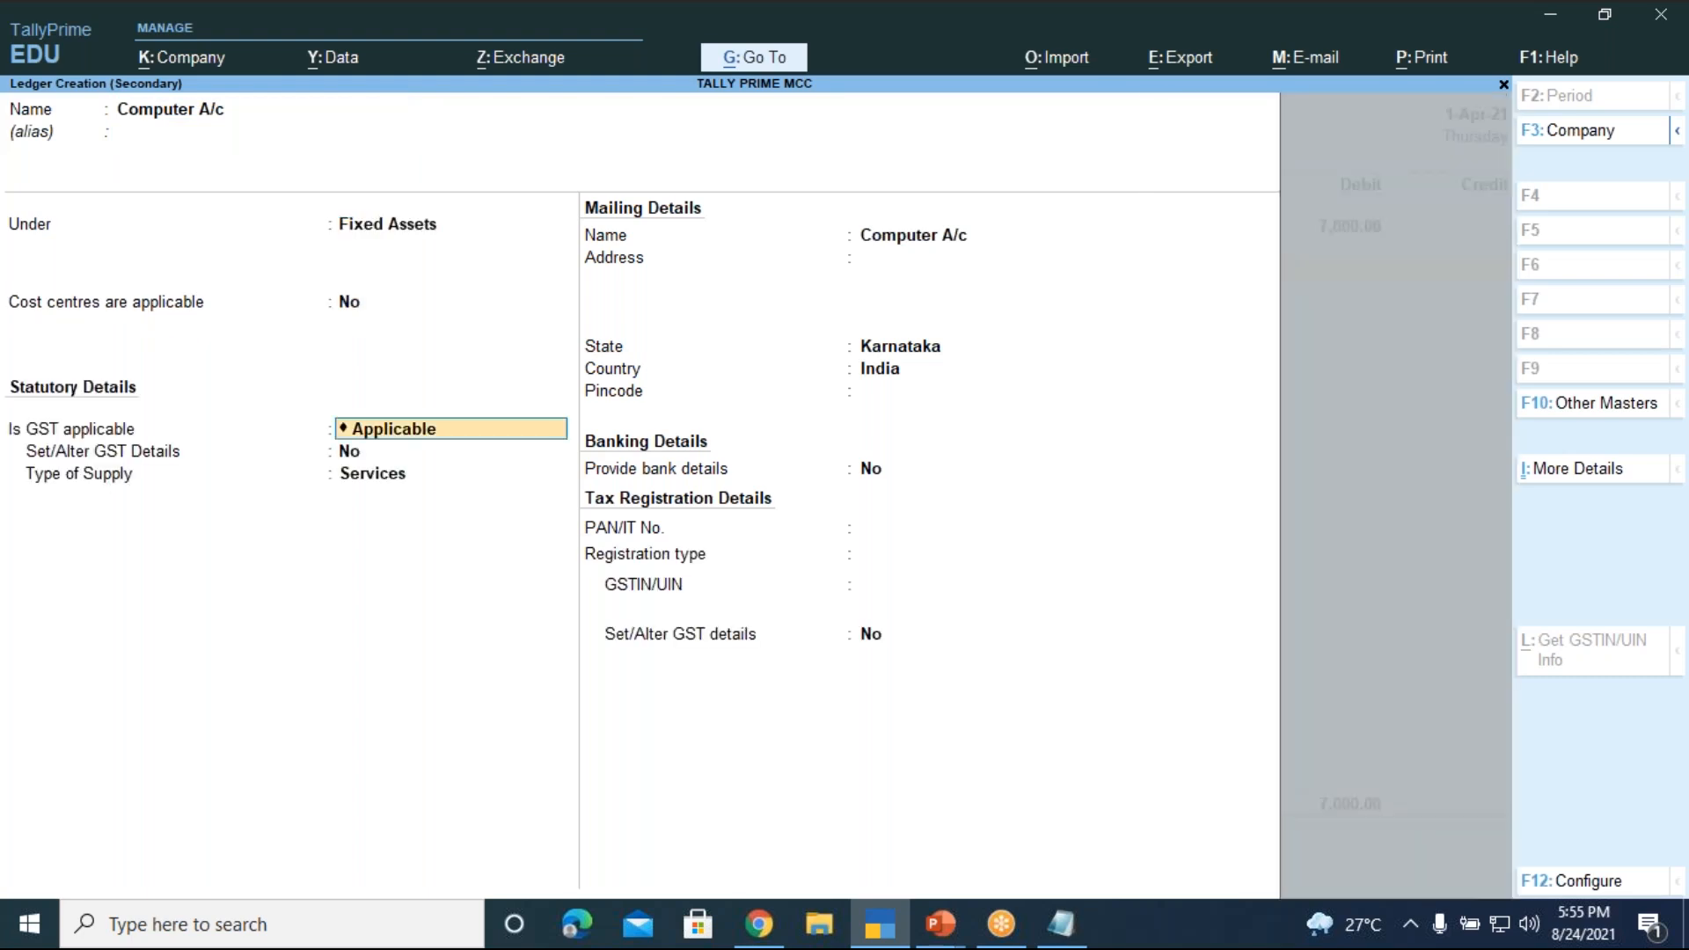
key("BackSpace")
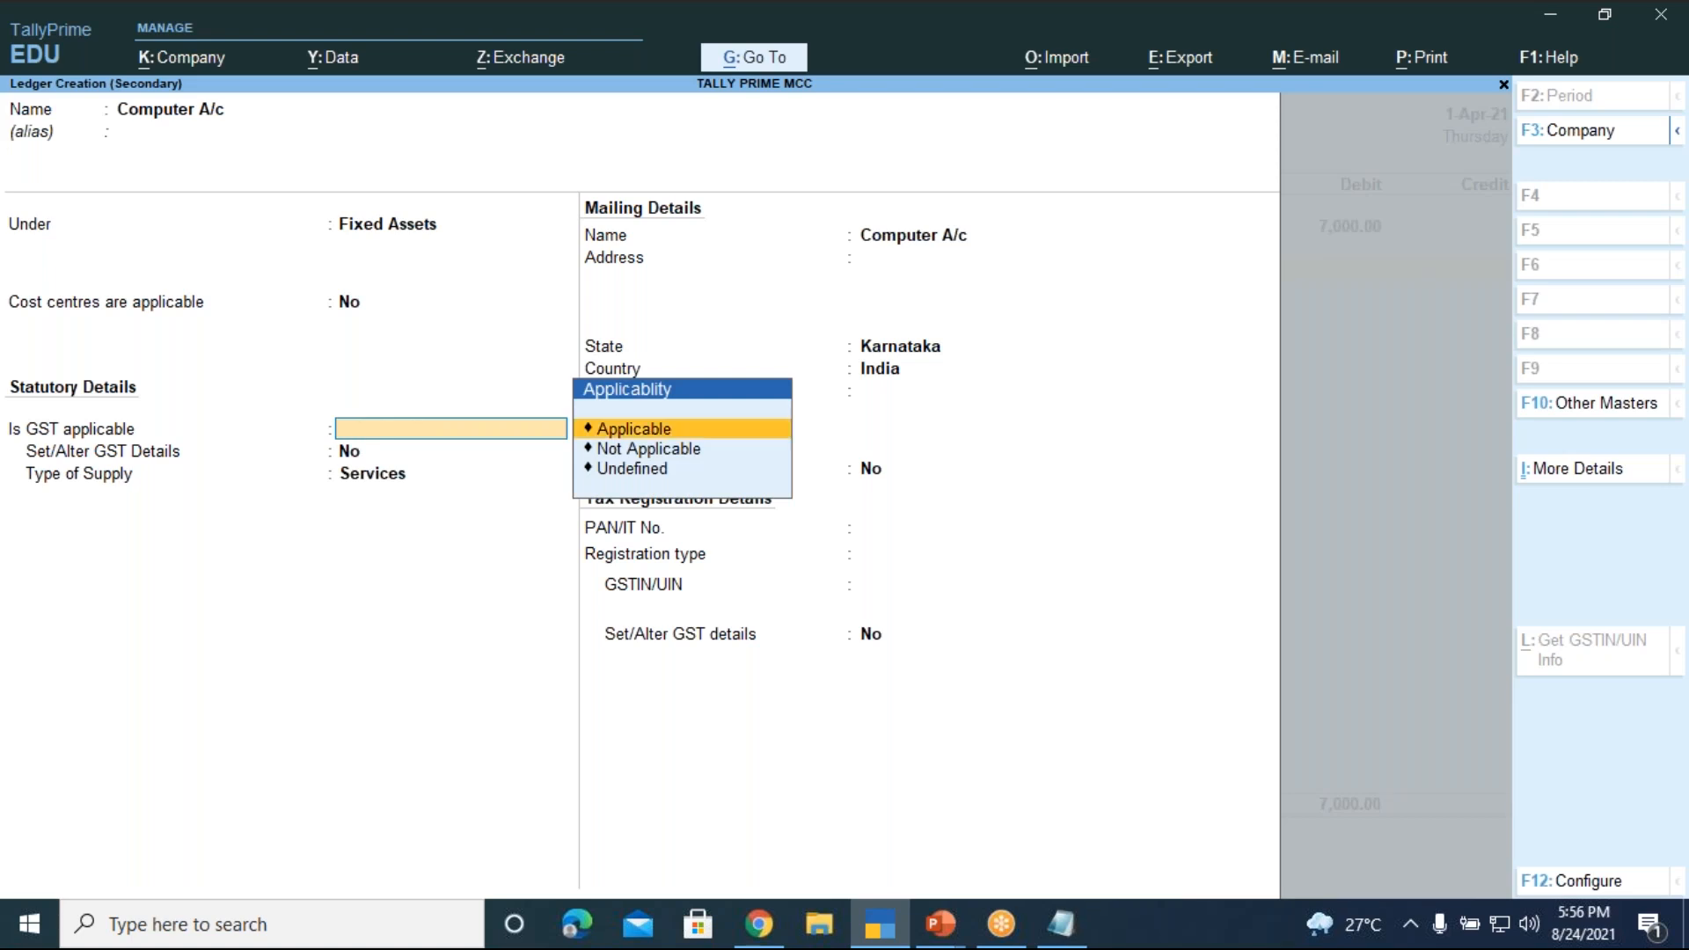
key("Down")
key("Down")
key("Return")
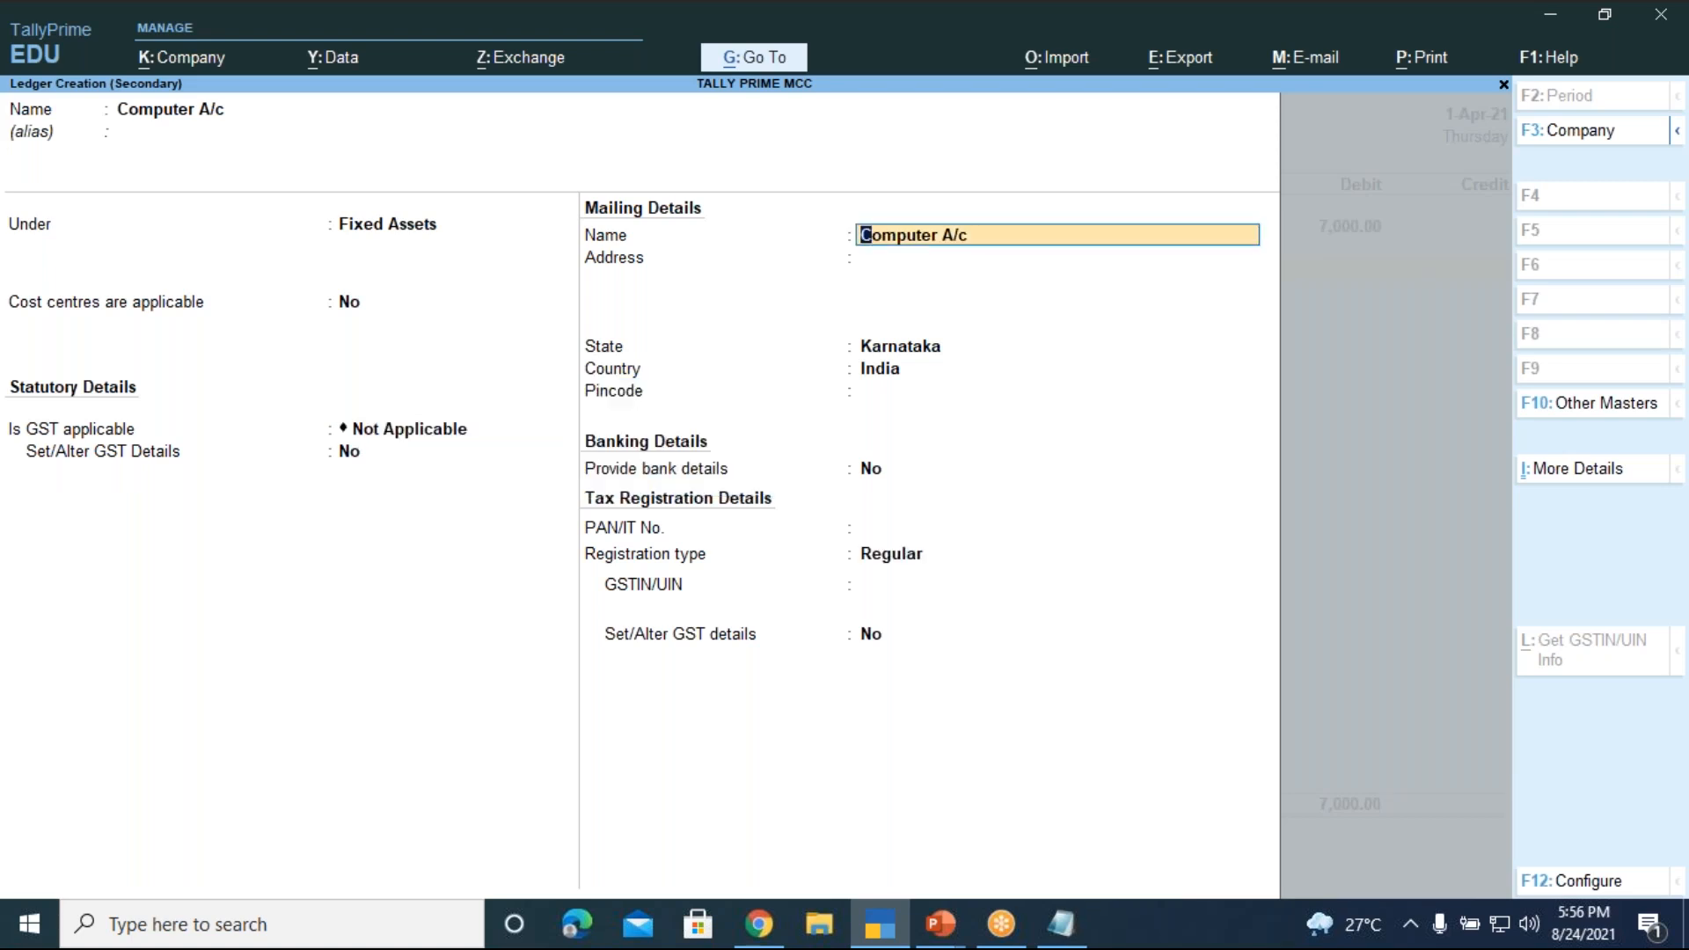
- Keep the computer ledger's mailing, banking and tax registration details at their defaults and save the ledger
key("Return")
key("Return")
key("Return")
key("Return")
key("Return")
key("Return")
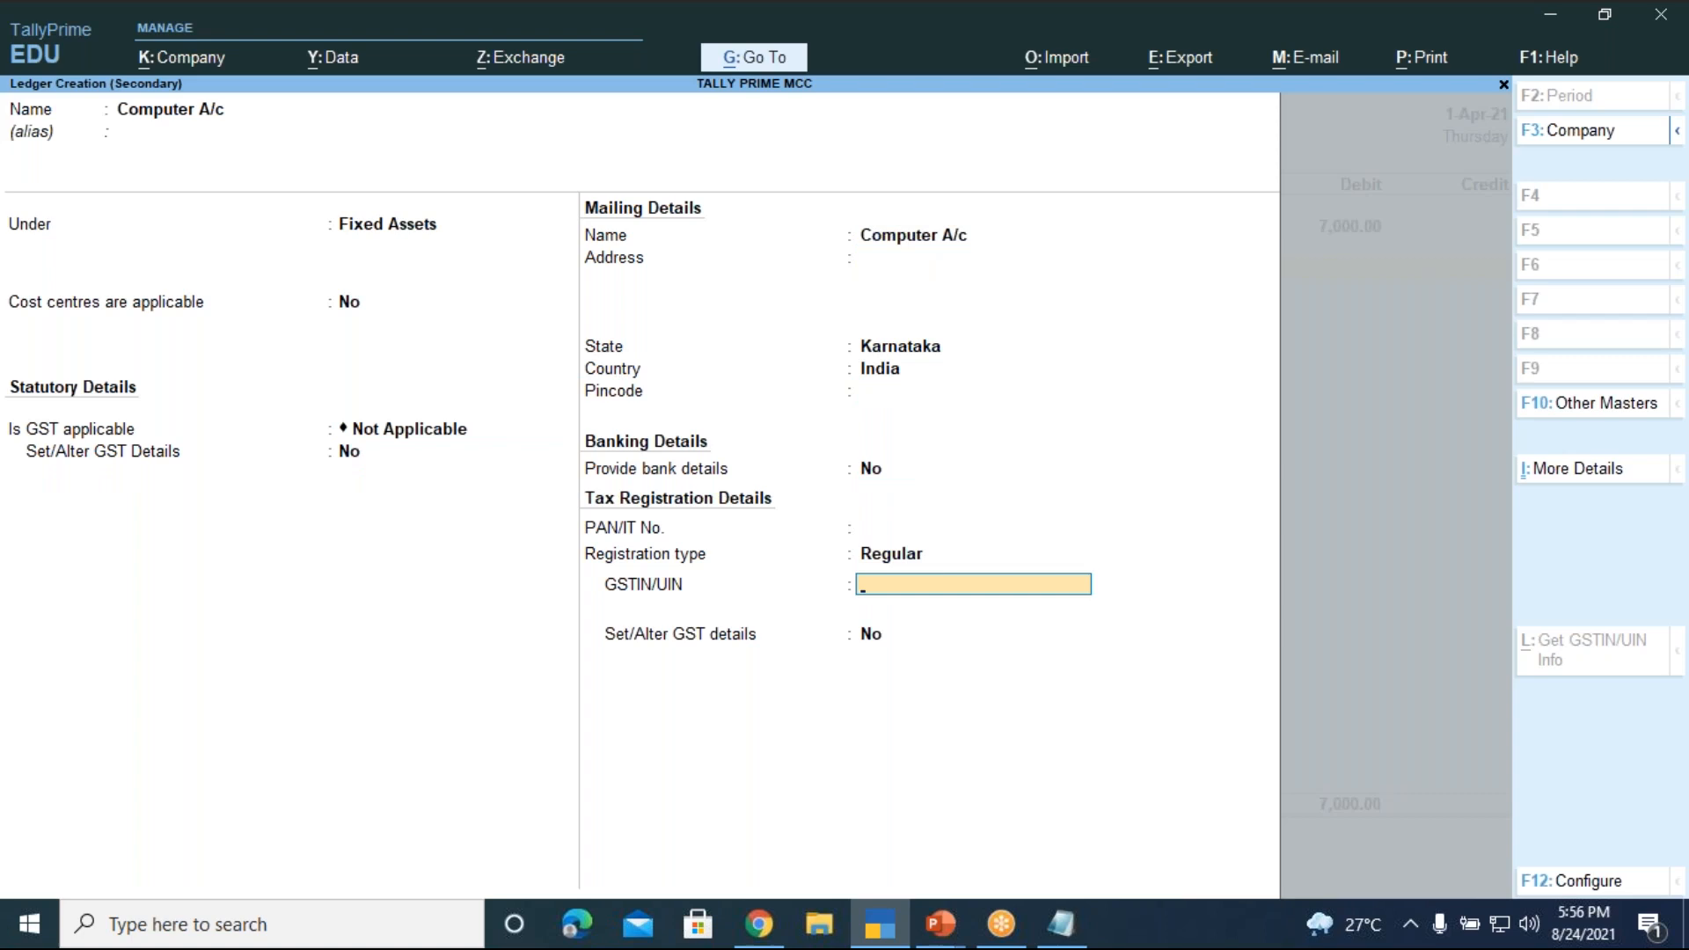
key("Return")
key("Return")
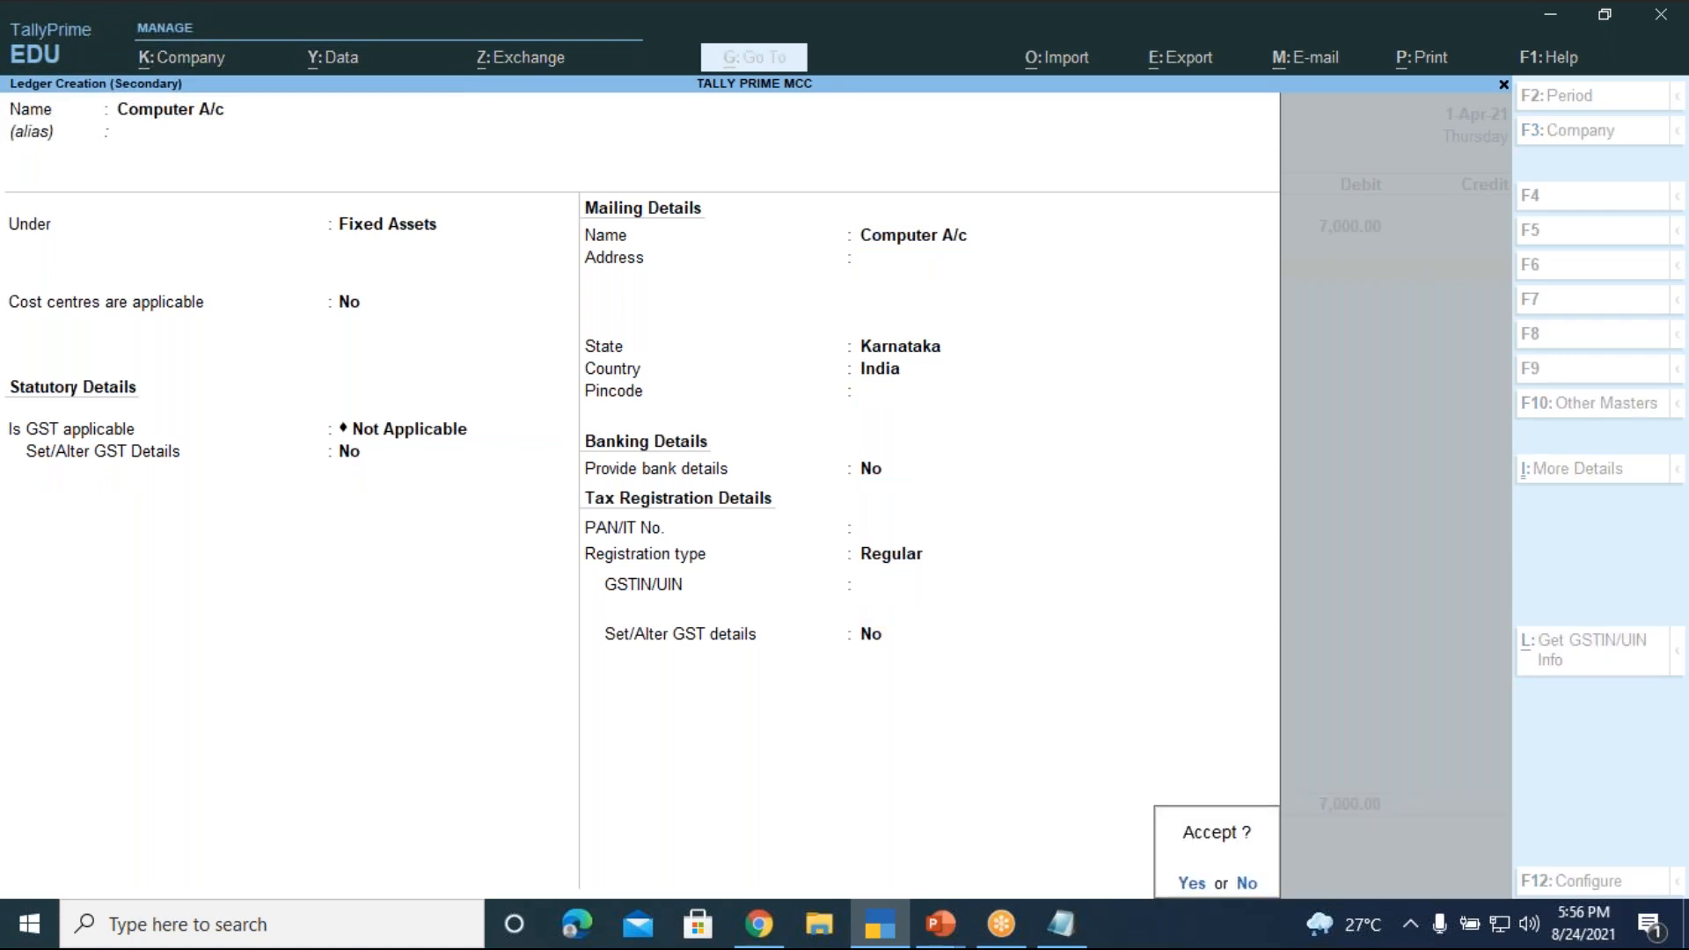
key("Return")
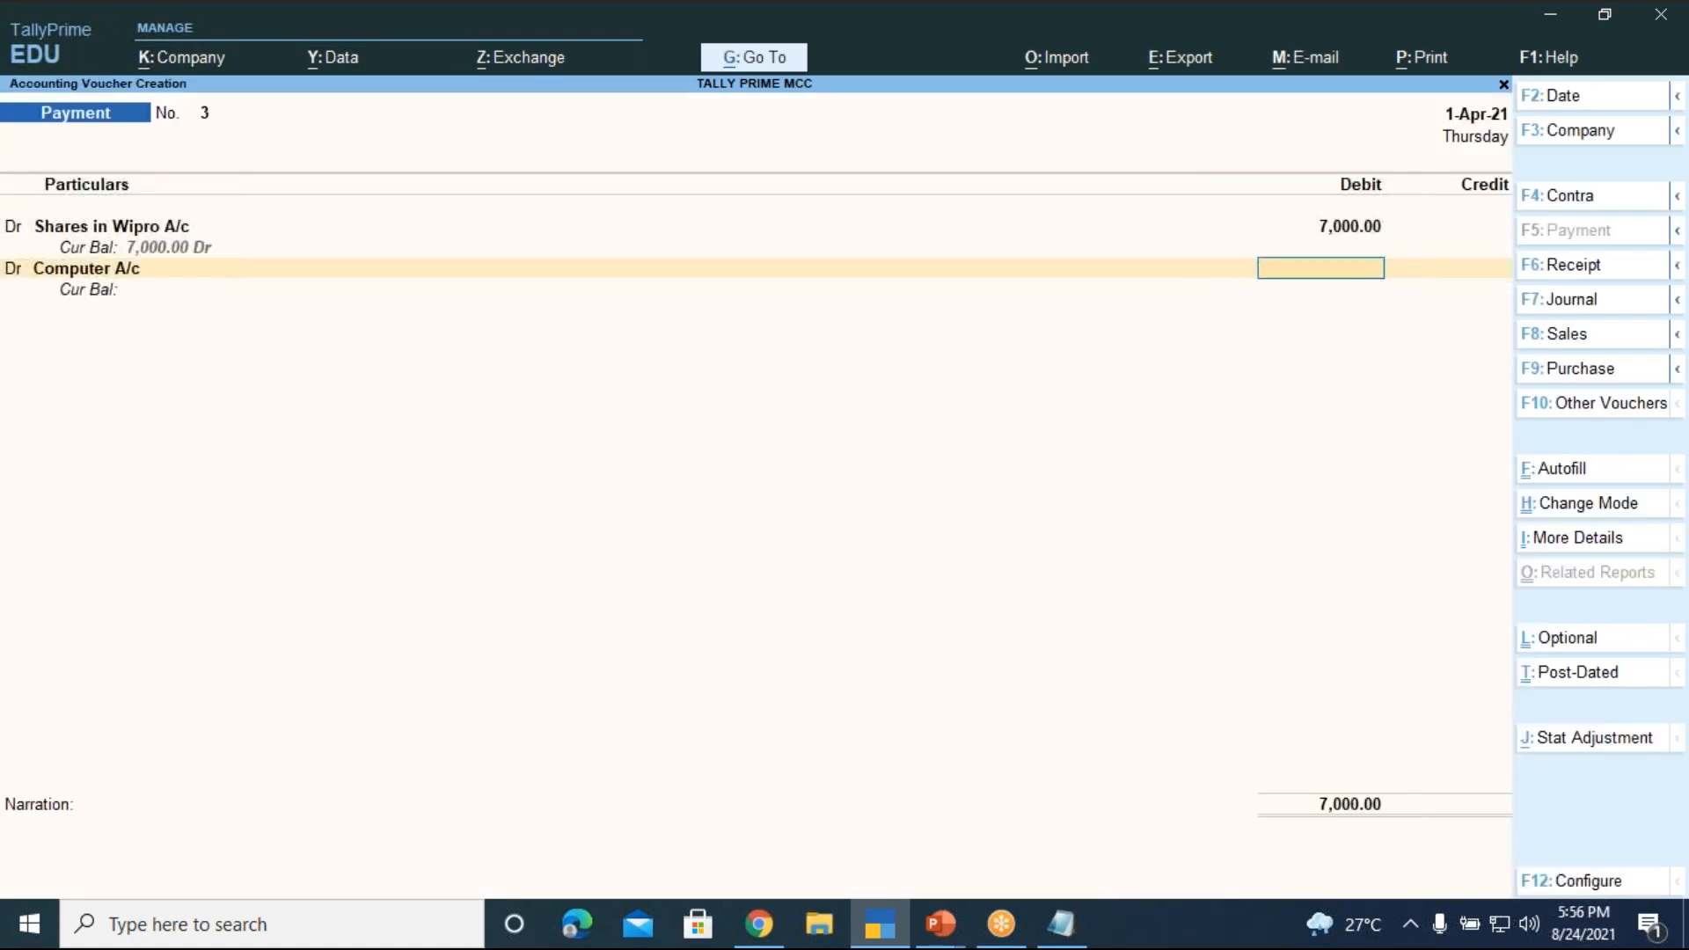
- Debit Computer A/c with 20000 and credit Cash with 7000 in the payment voucher
type("20000")
key("Return")
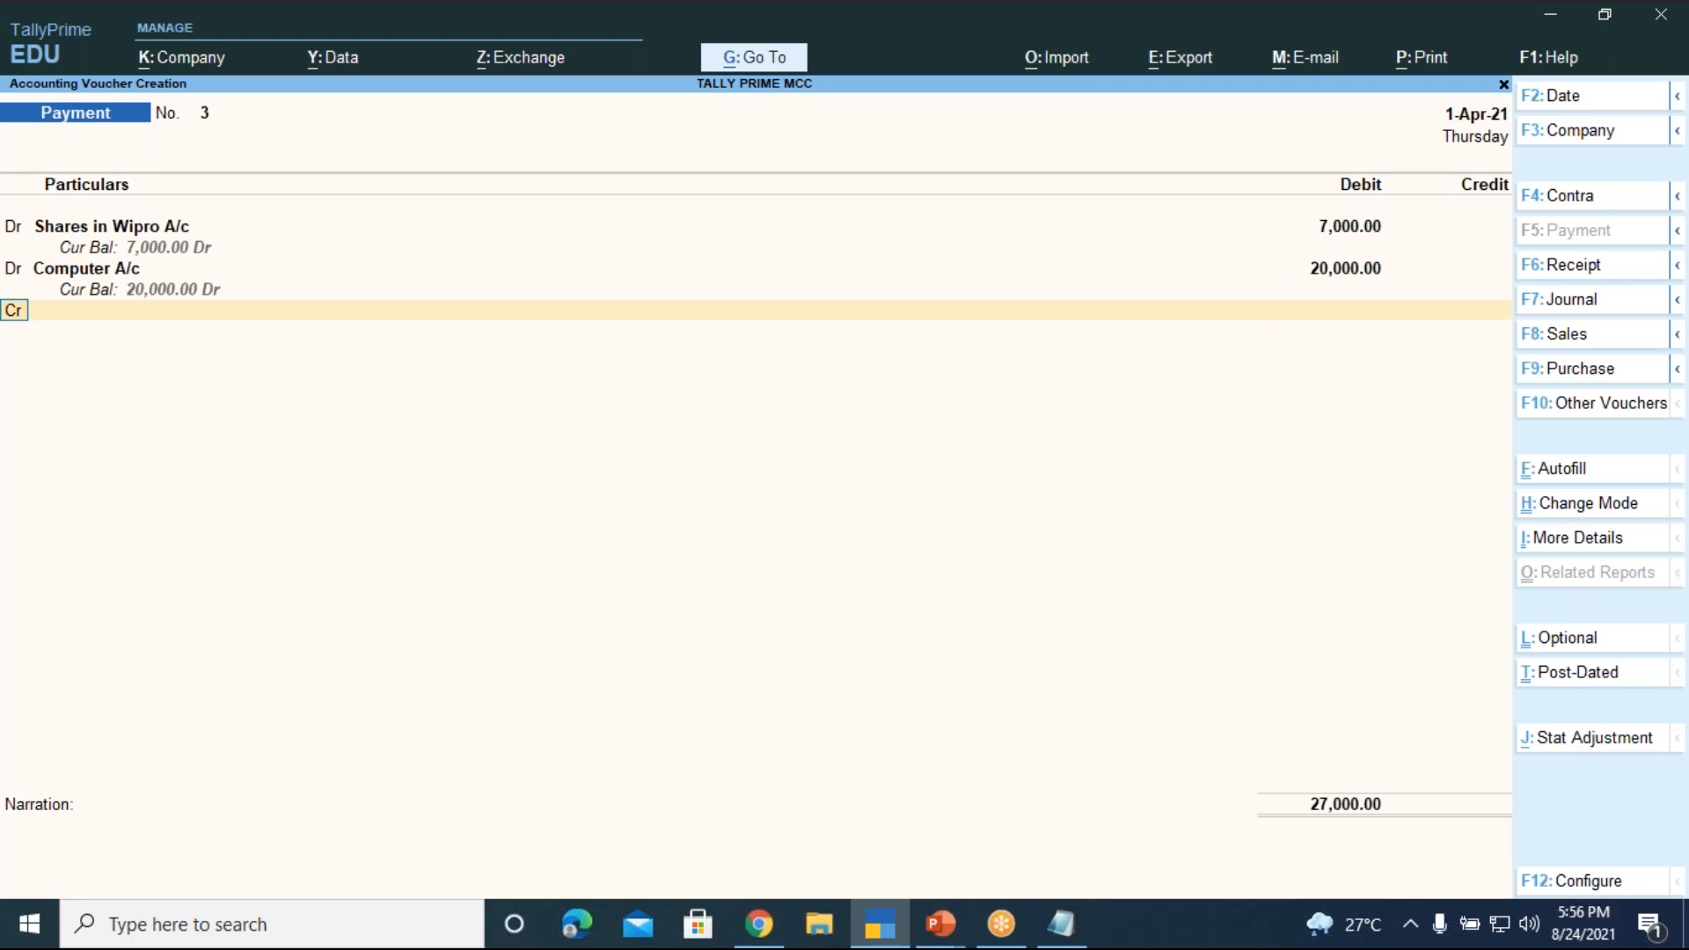
key("Return")
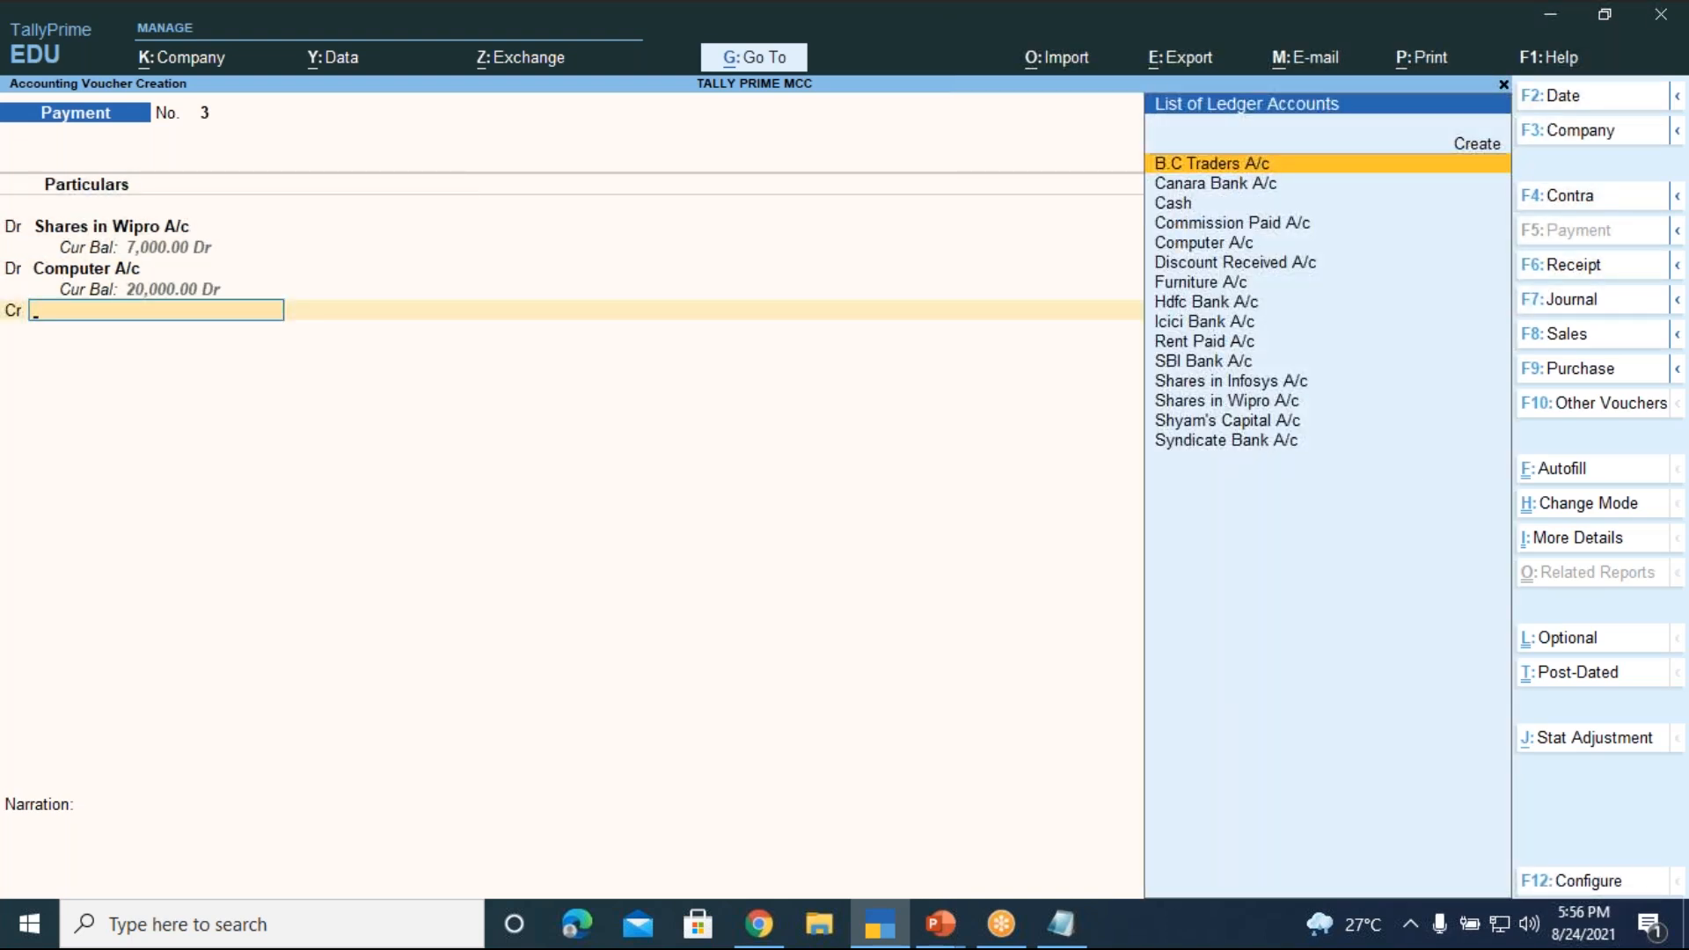
type("Cash")
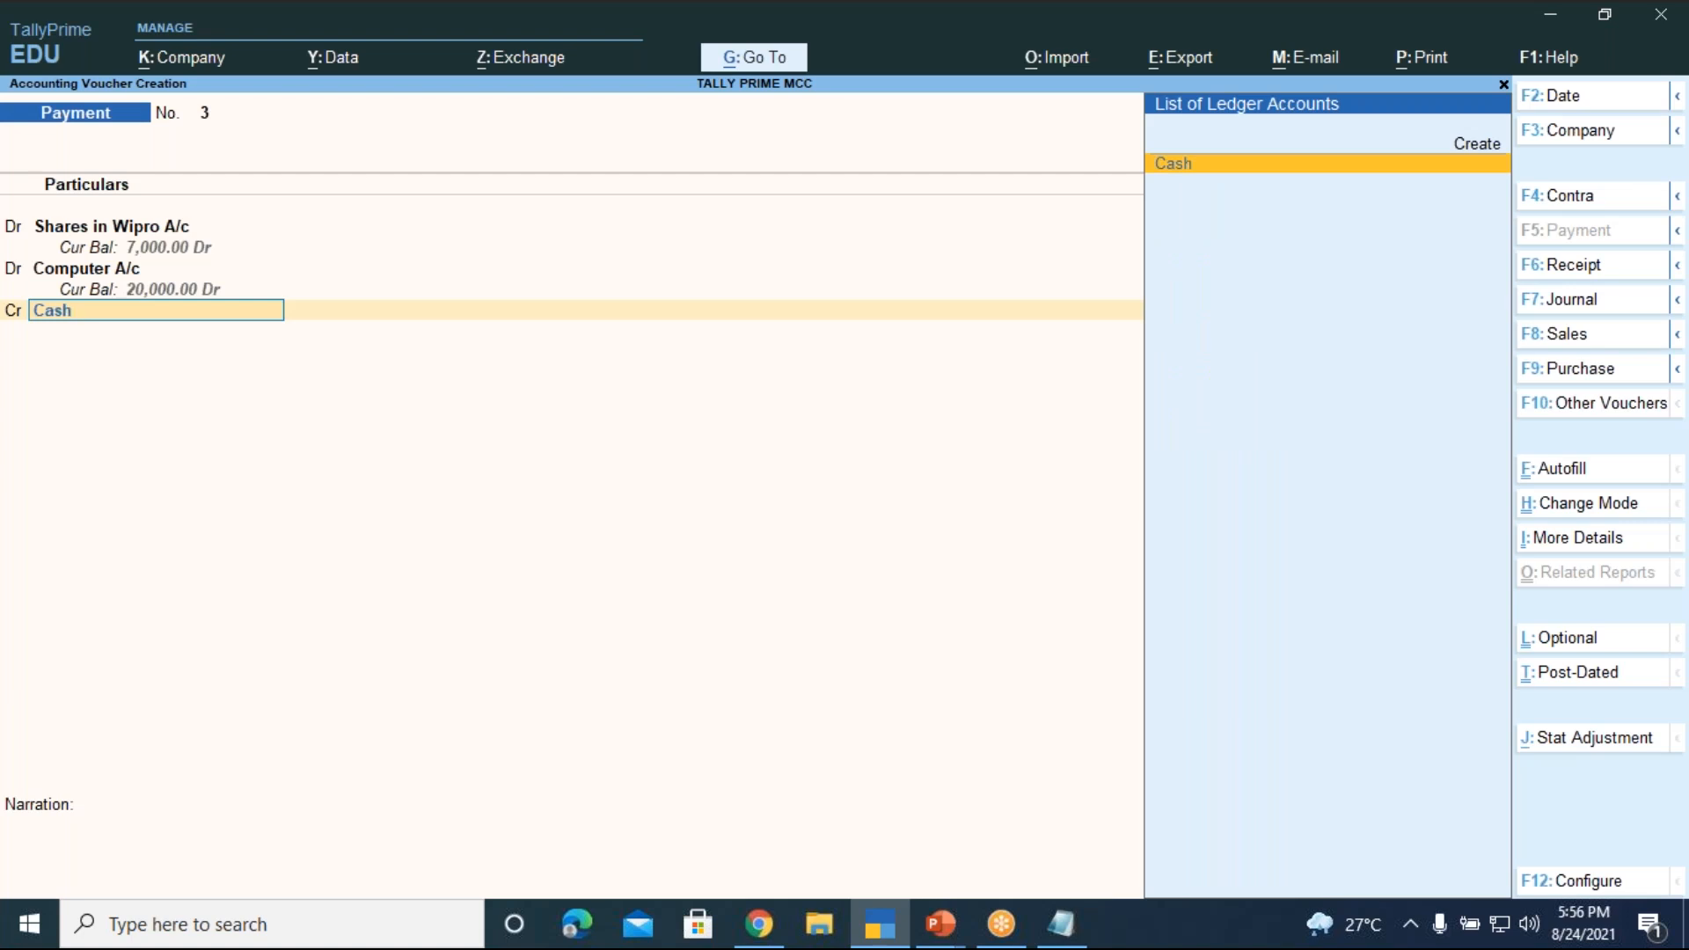
key("Return")
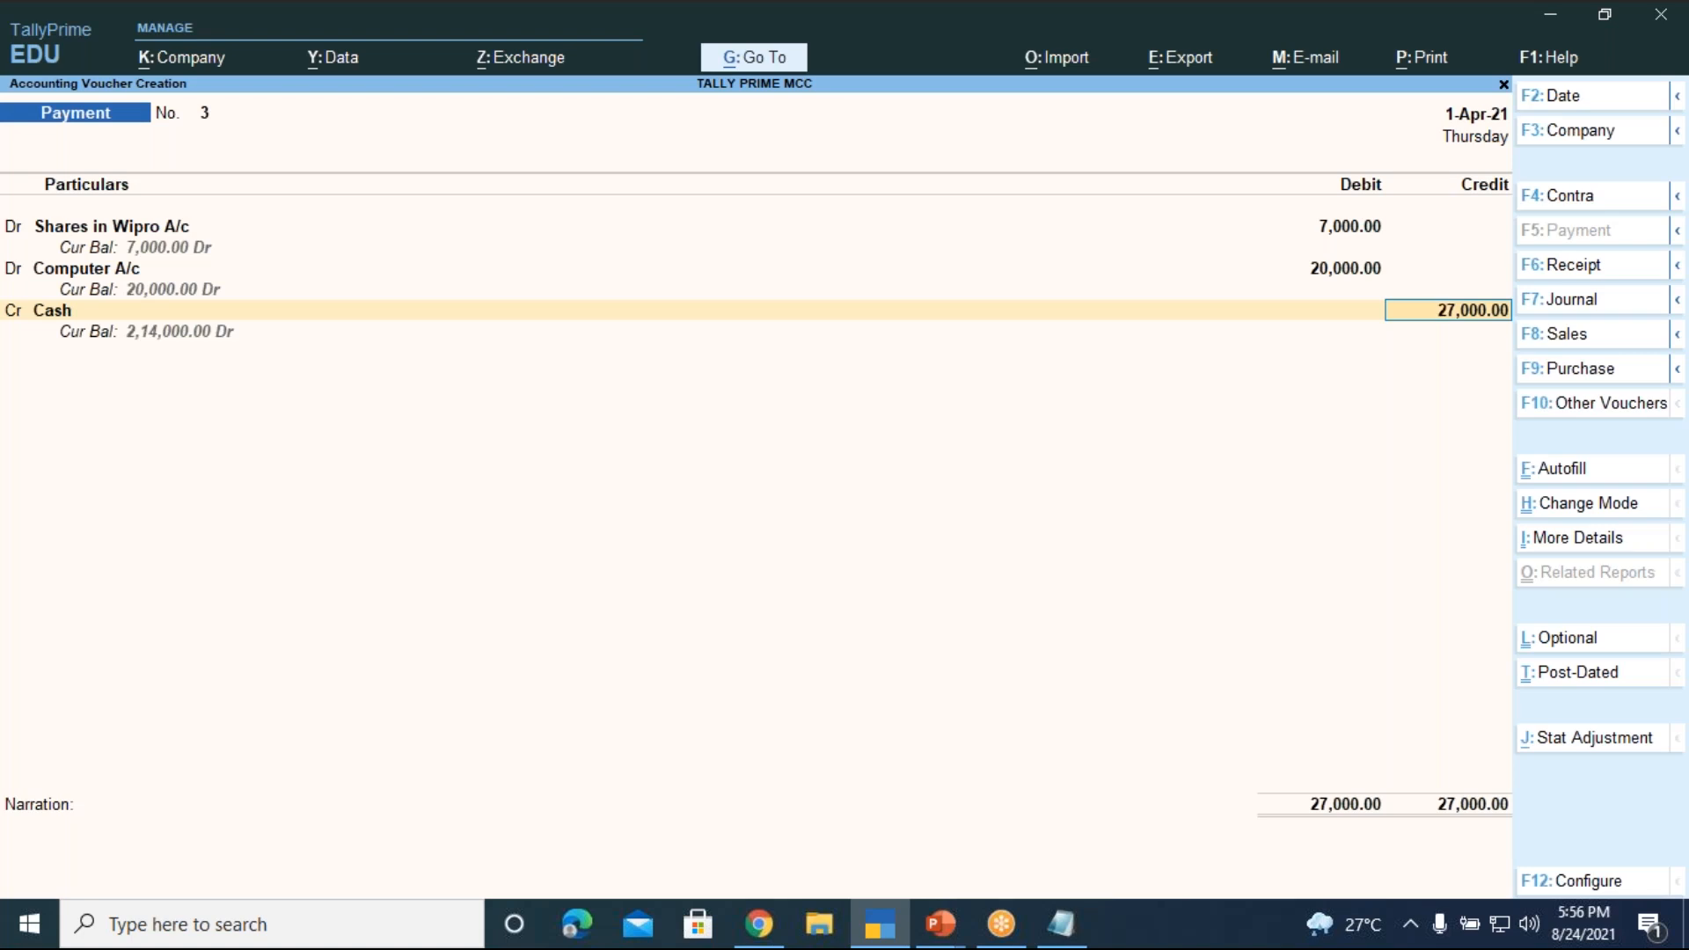
type("7000")
key("Return")
- Credit Hdfc Bank A/c with the remaining 20,000 in the payment voucher
key("Return")
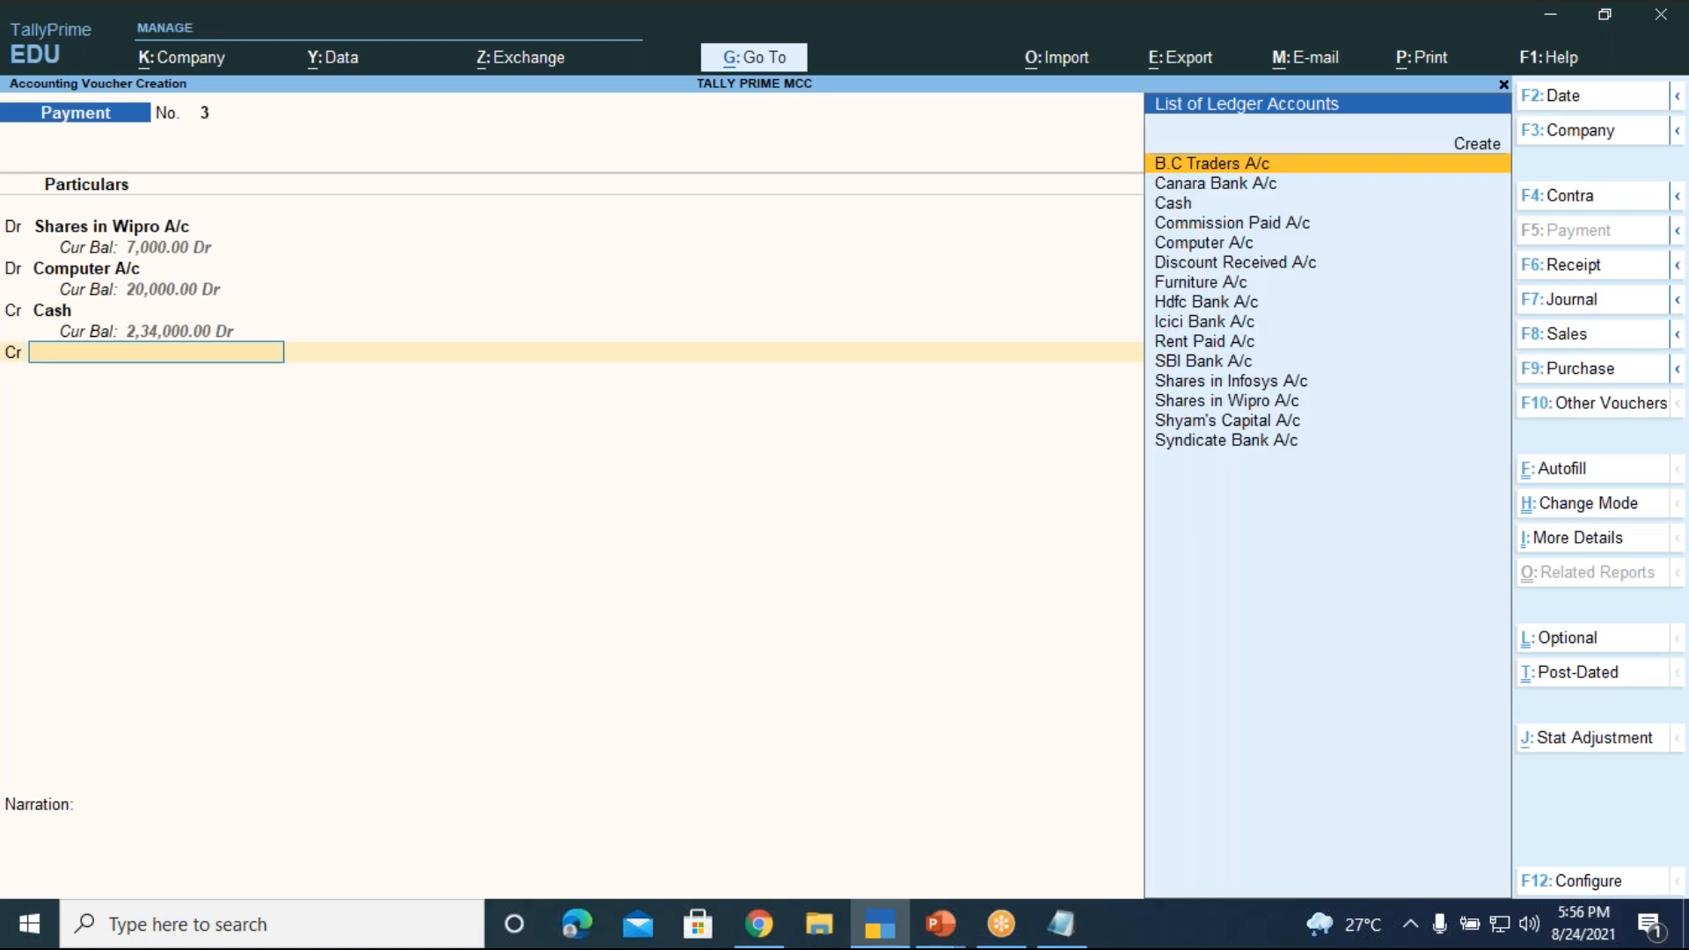
type("hdfc")
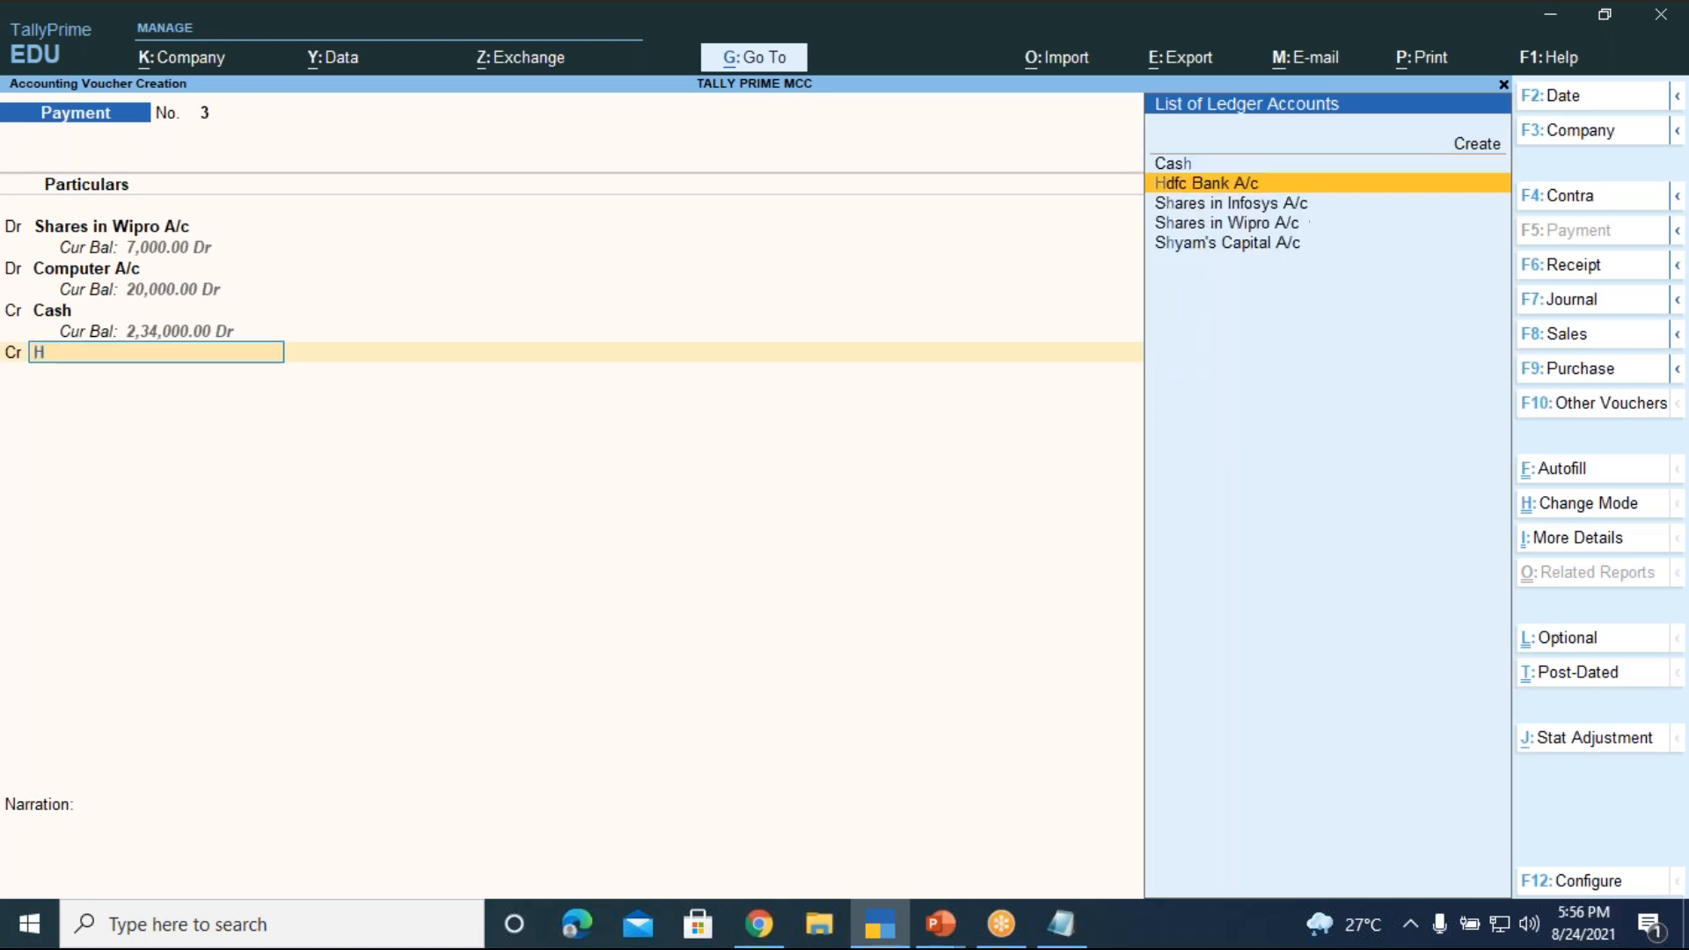
key("Return")
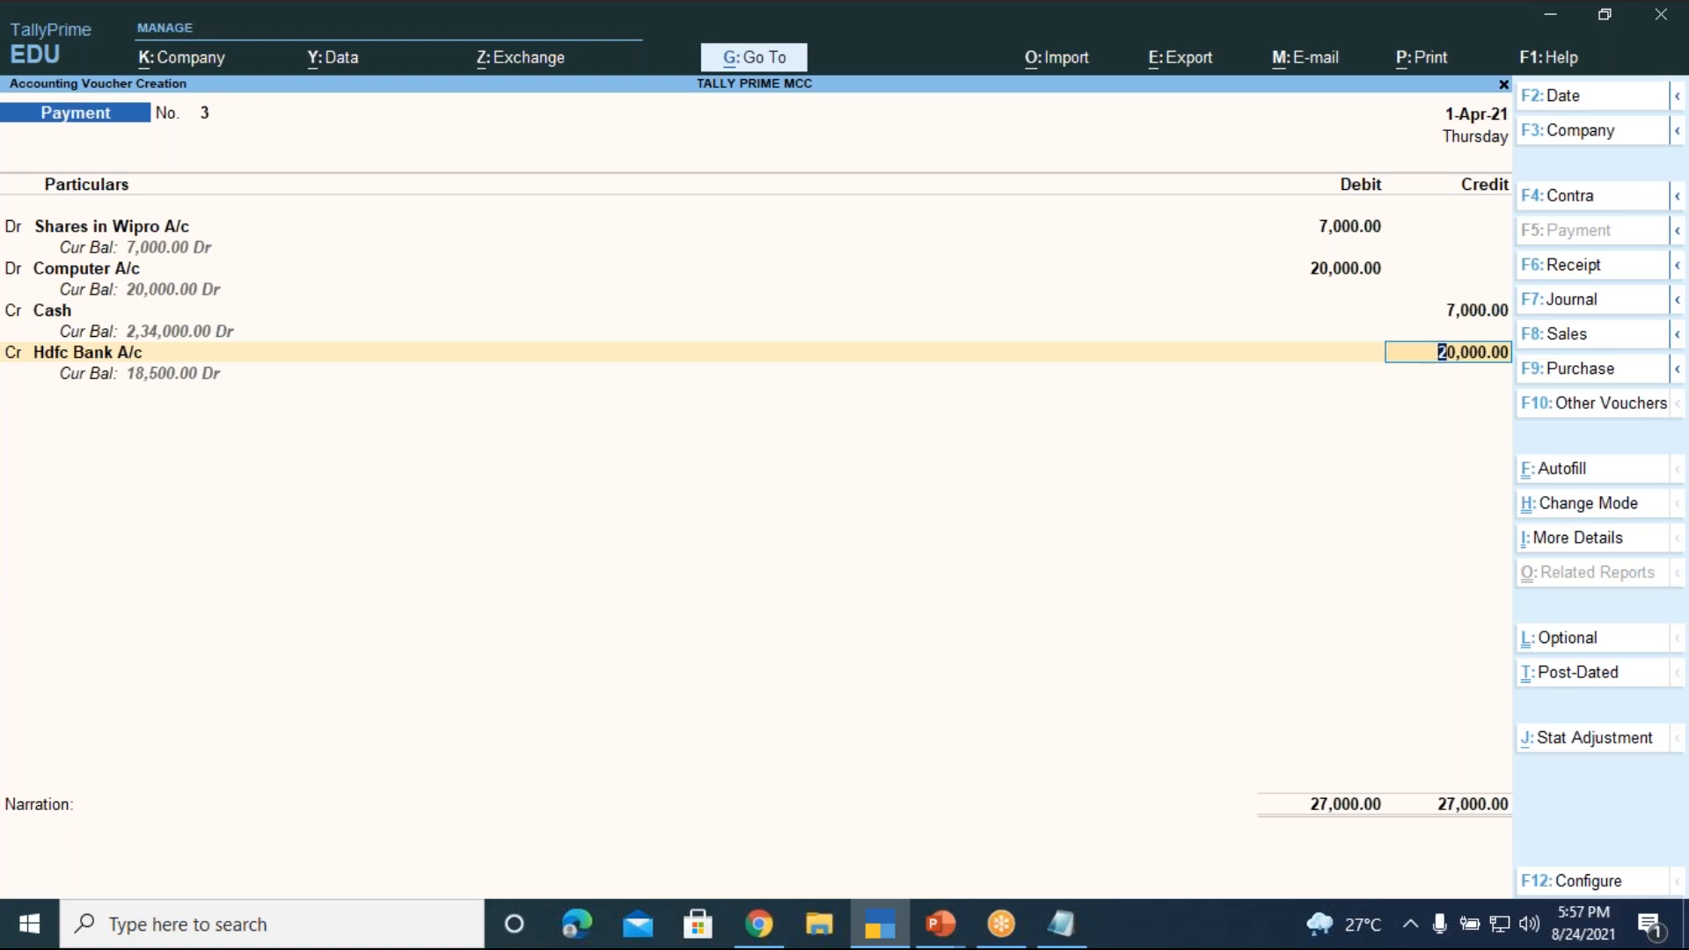
key("Return")
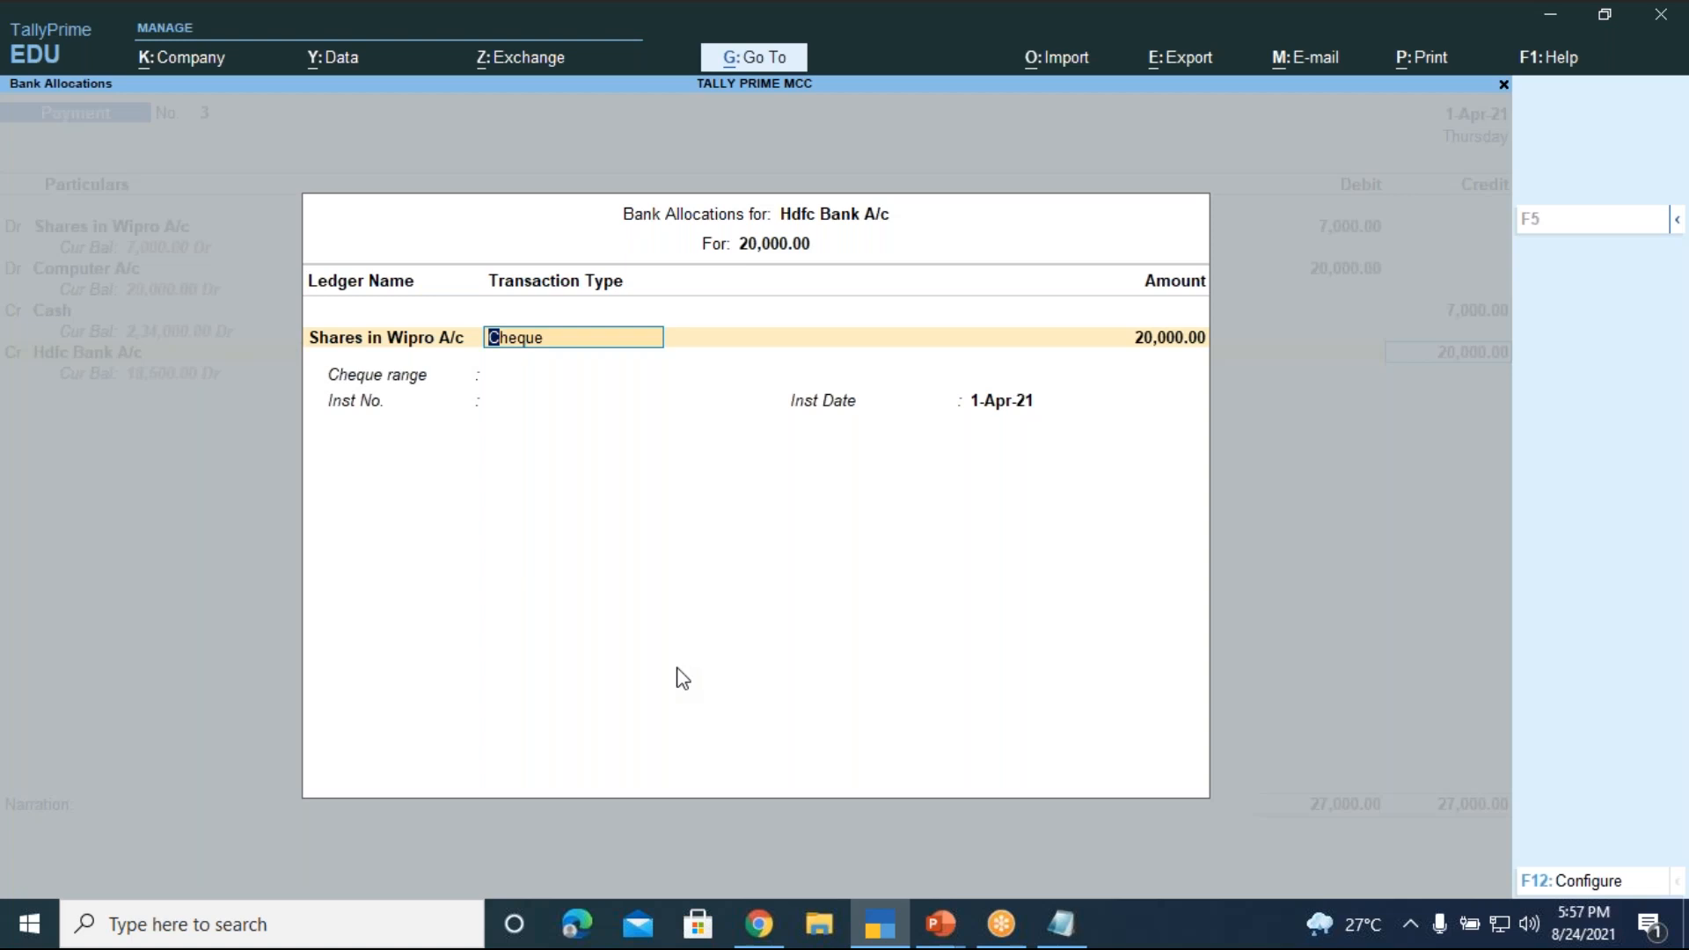
- Allocate the HDFC cheque of 20,000 to Computer A/c with instrument number 456789, dated 1-Apr-21
key("BackSpace")
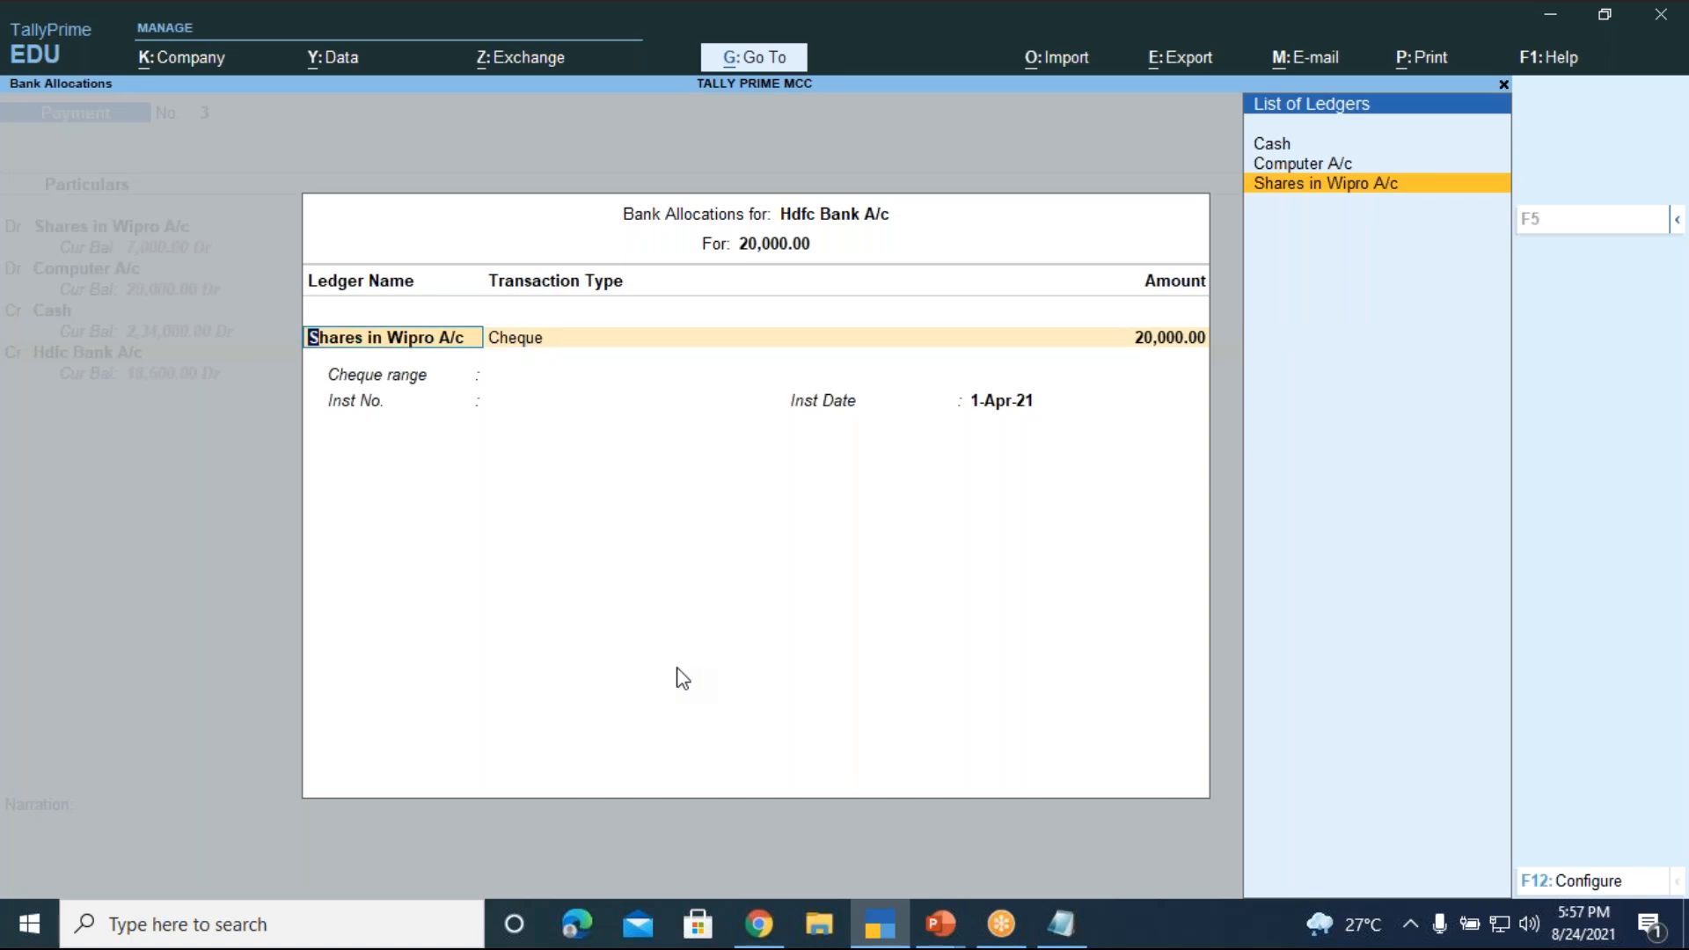
key("Up")
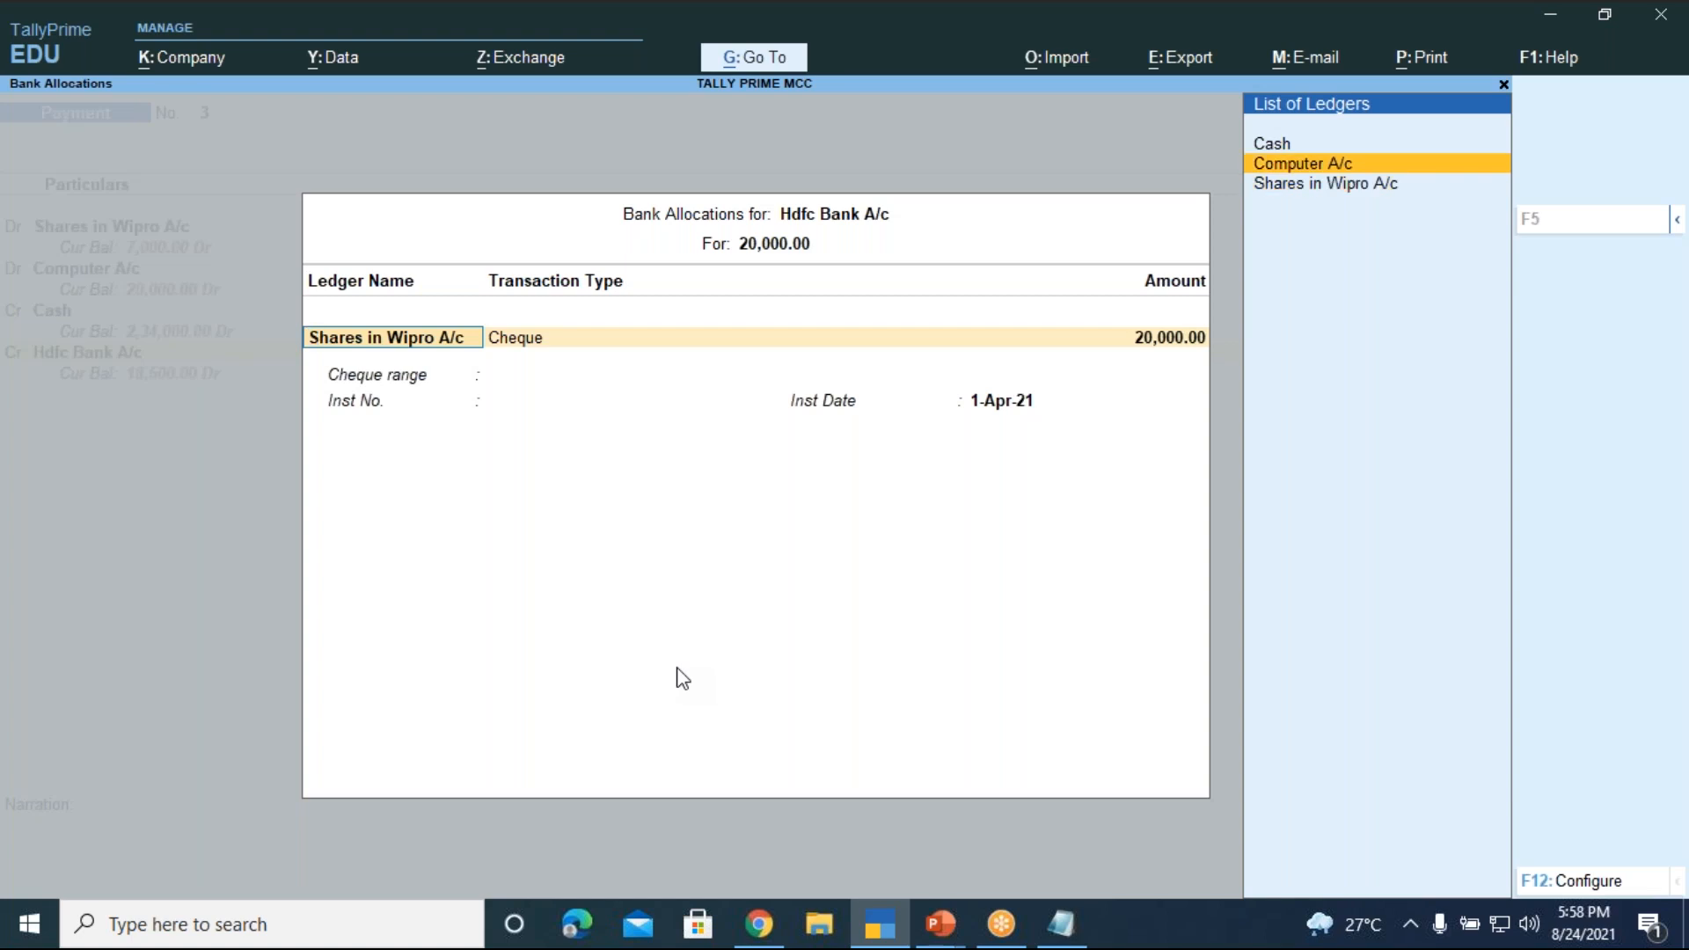
key("Return")
key("Return")
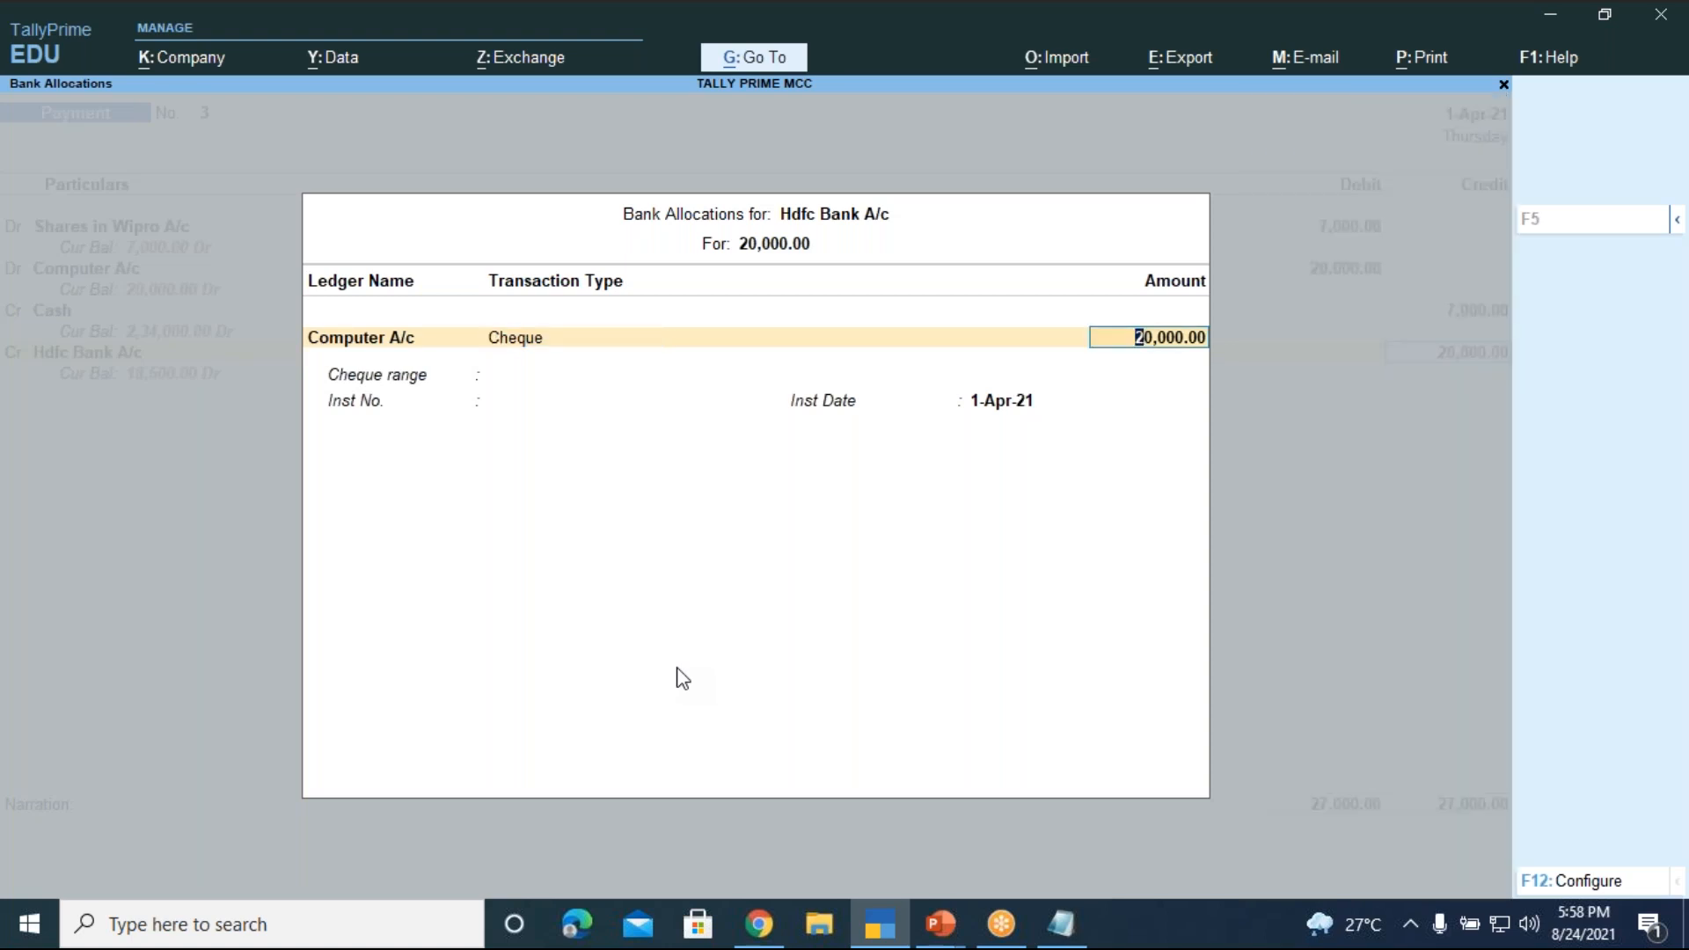
key("Return")
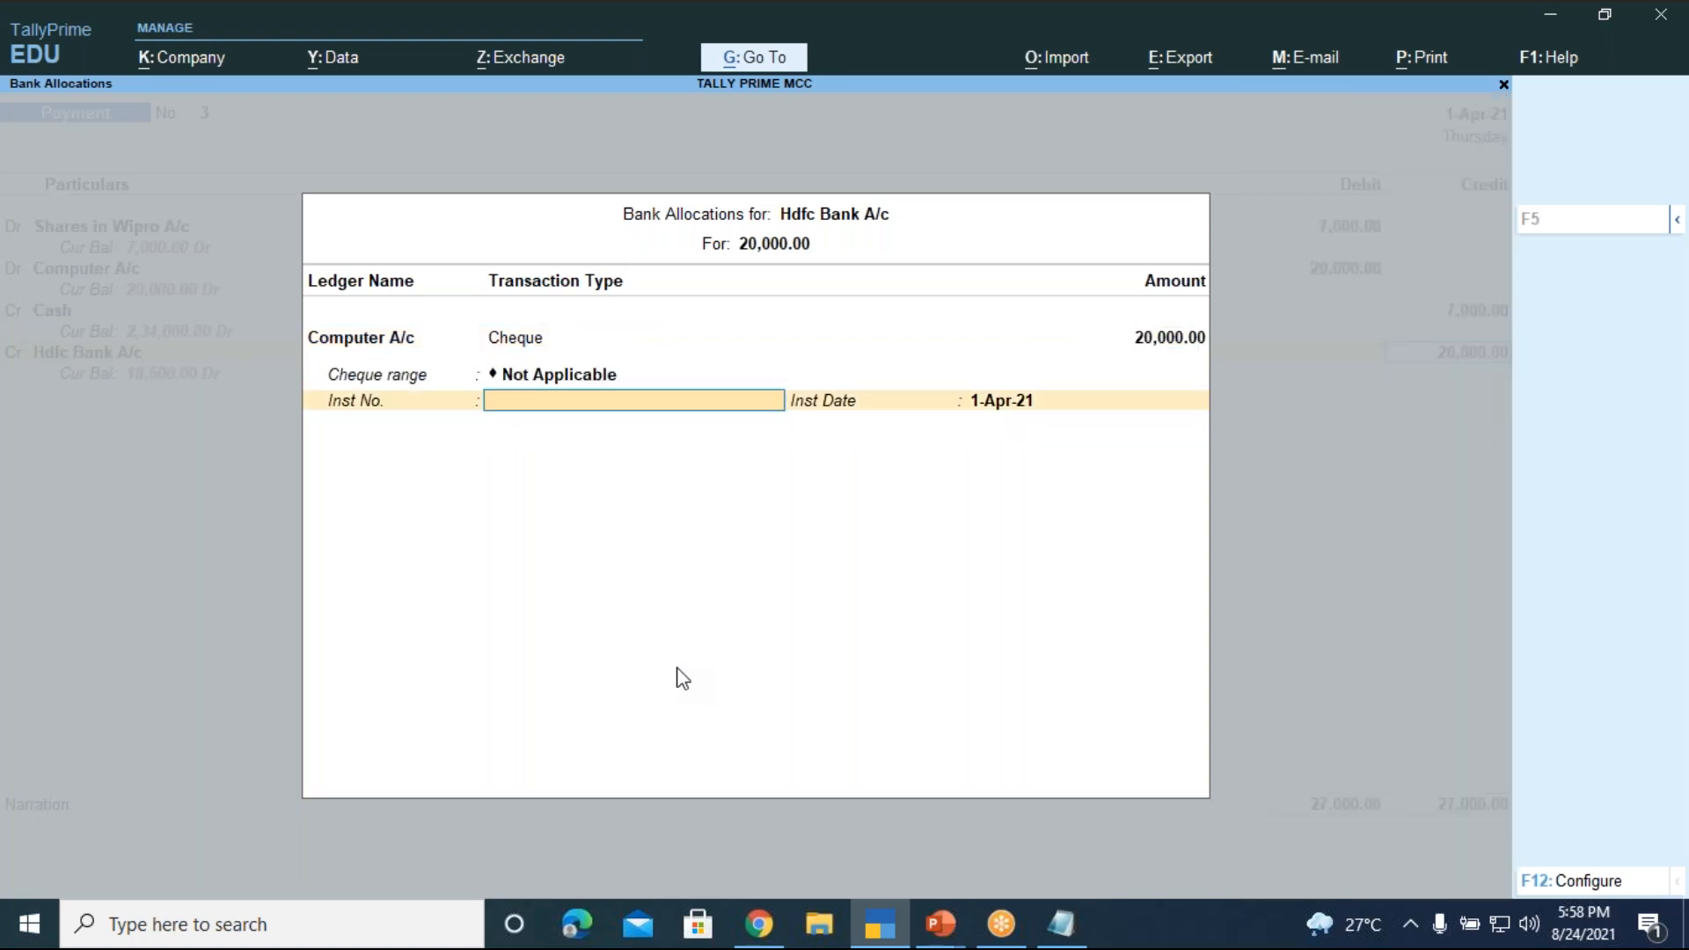
type("456789")
key("Return")
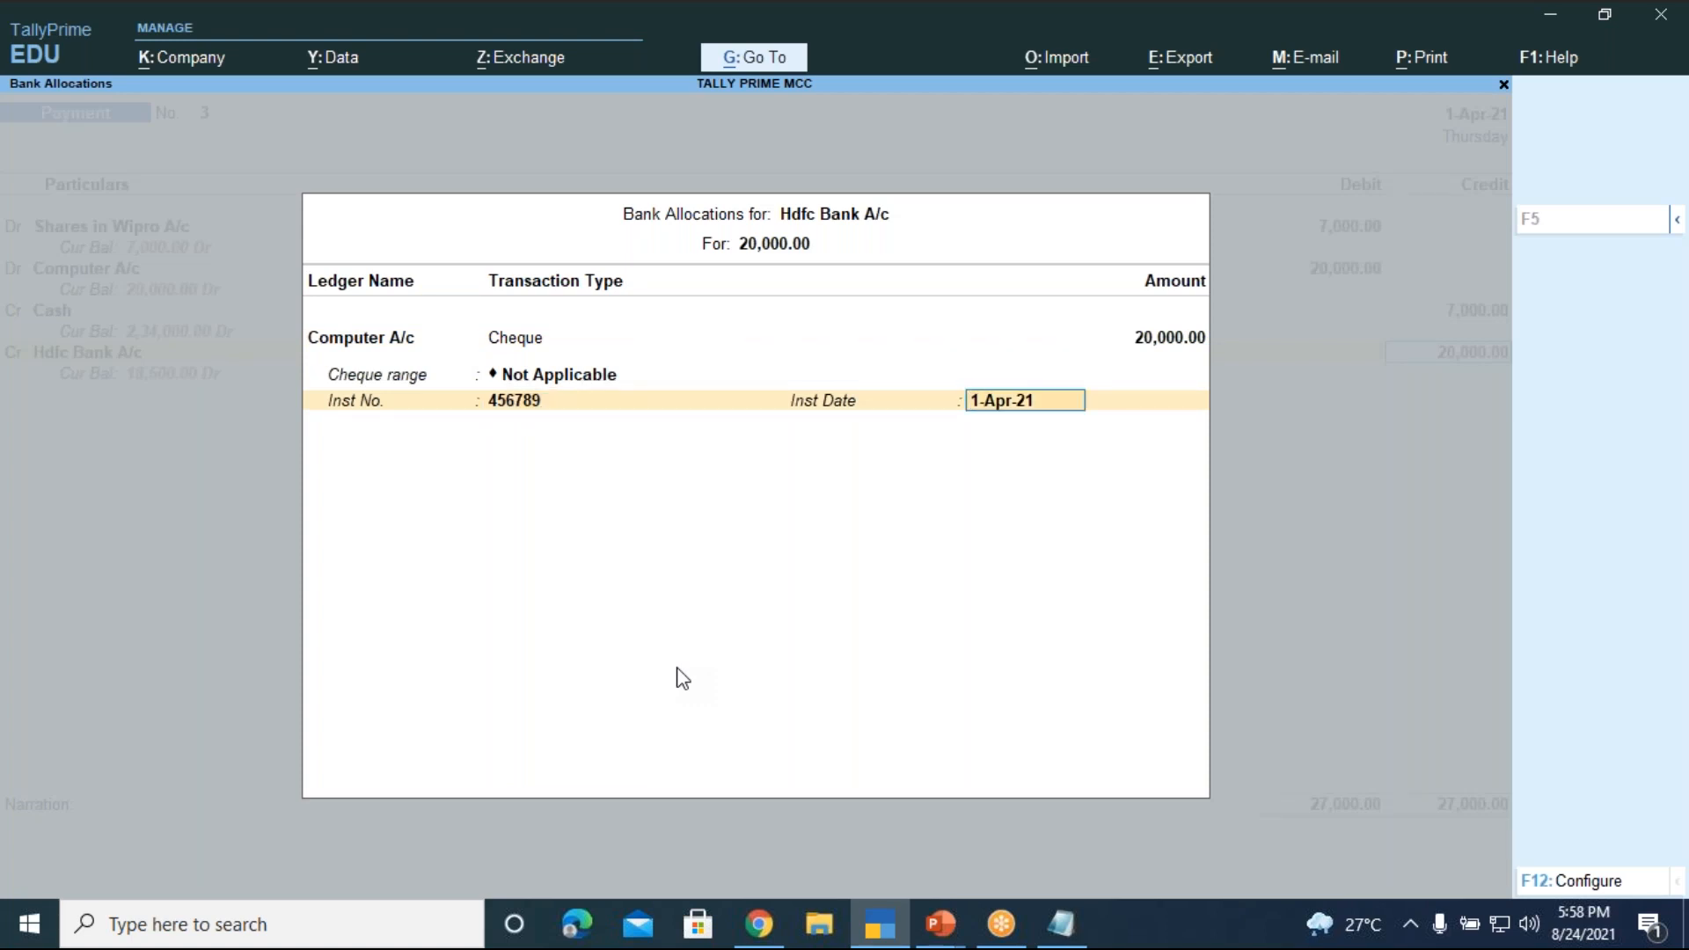
key("Return")
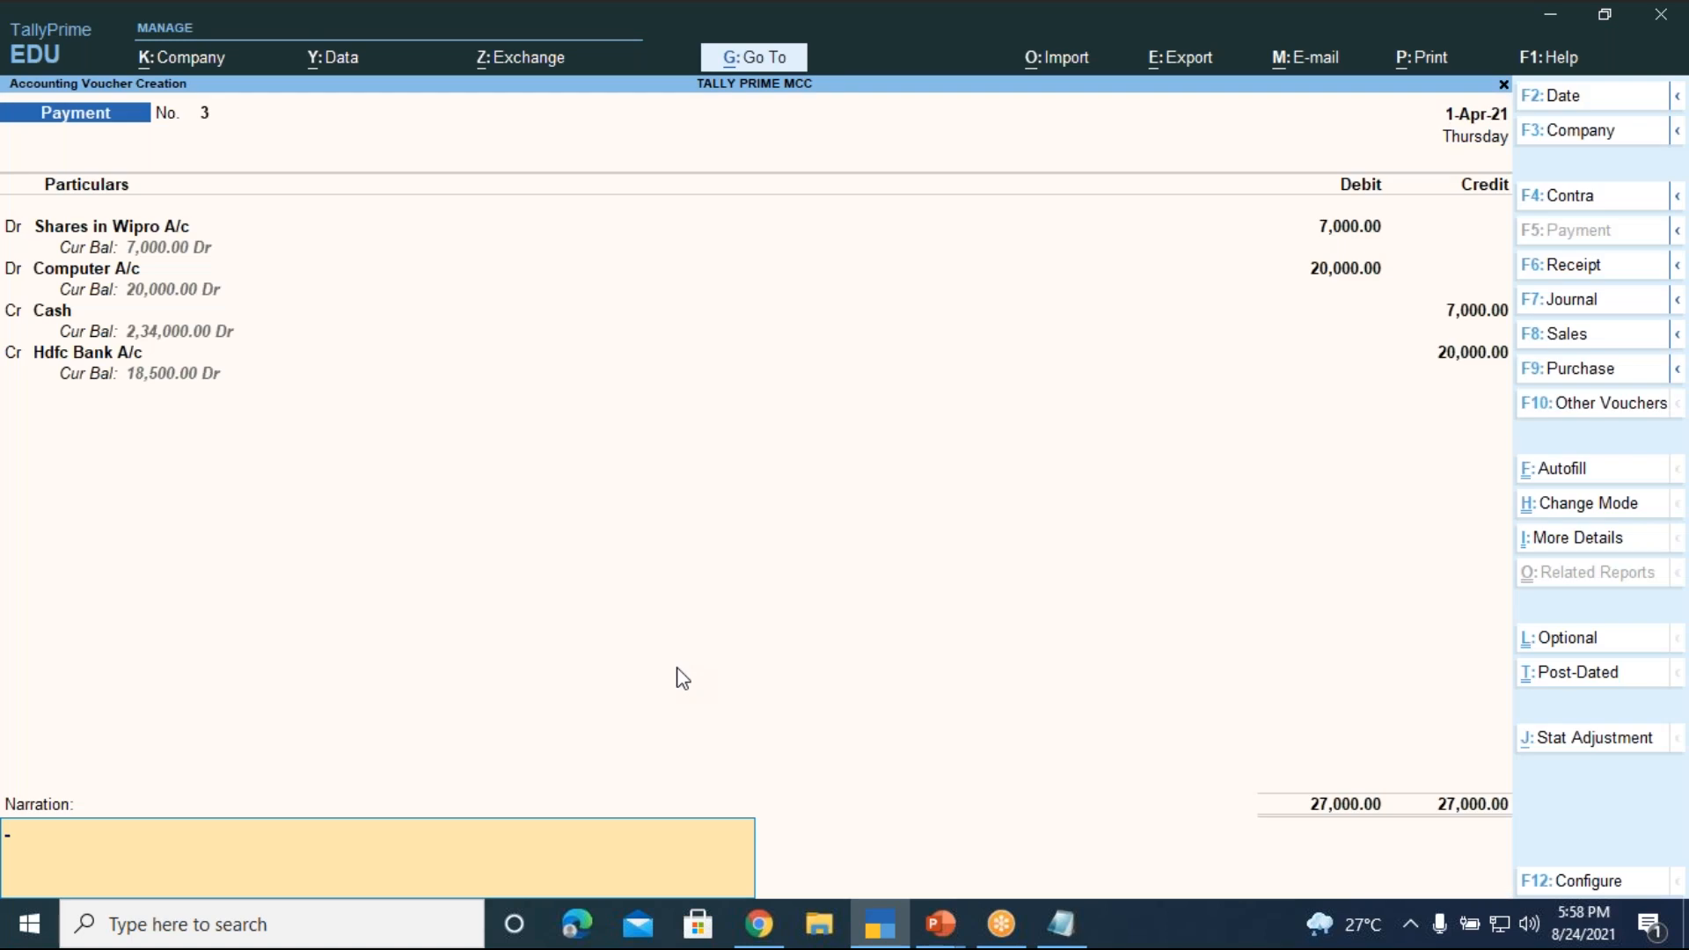
- Add the narration "being shares in wipro and computer purchased" and save the payment voucher
type("being shares in wipro and computer")
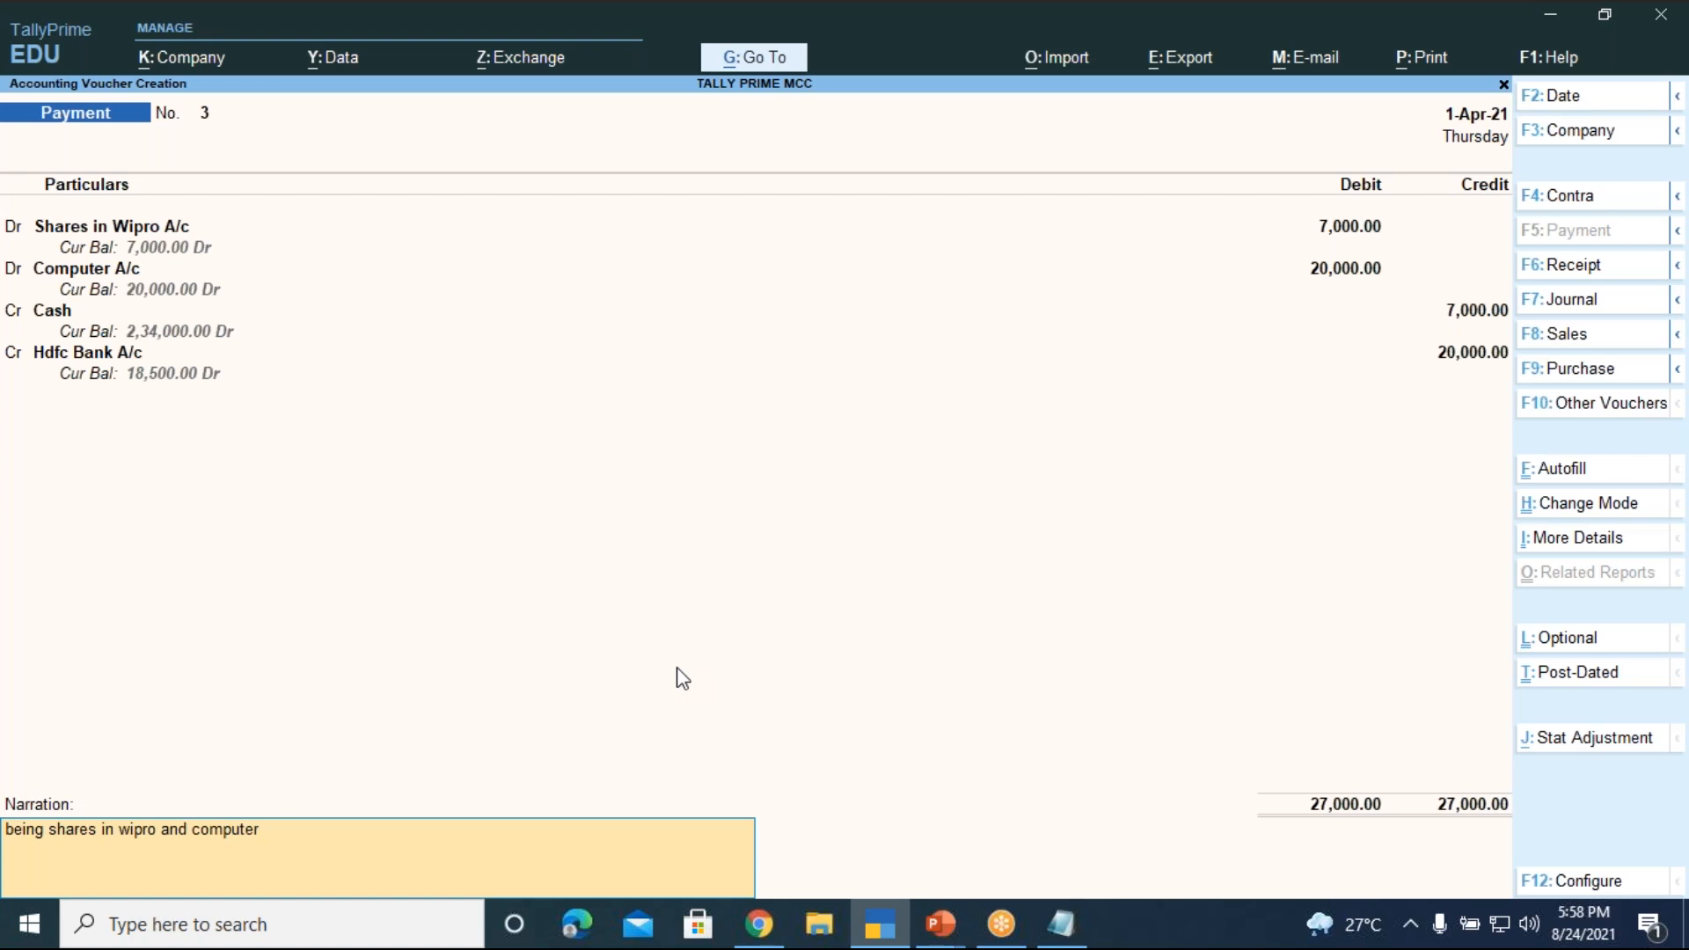
type(" purchased")
key("Return")
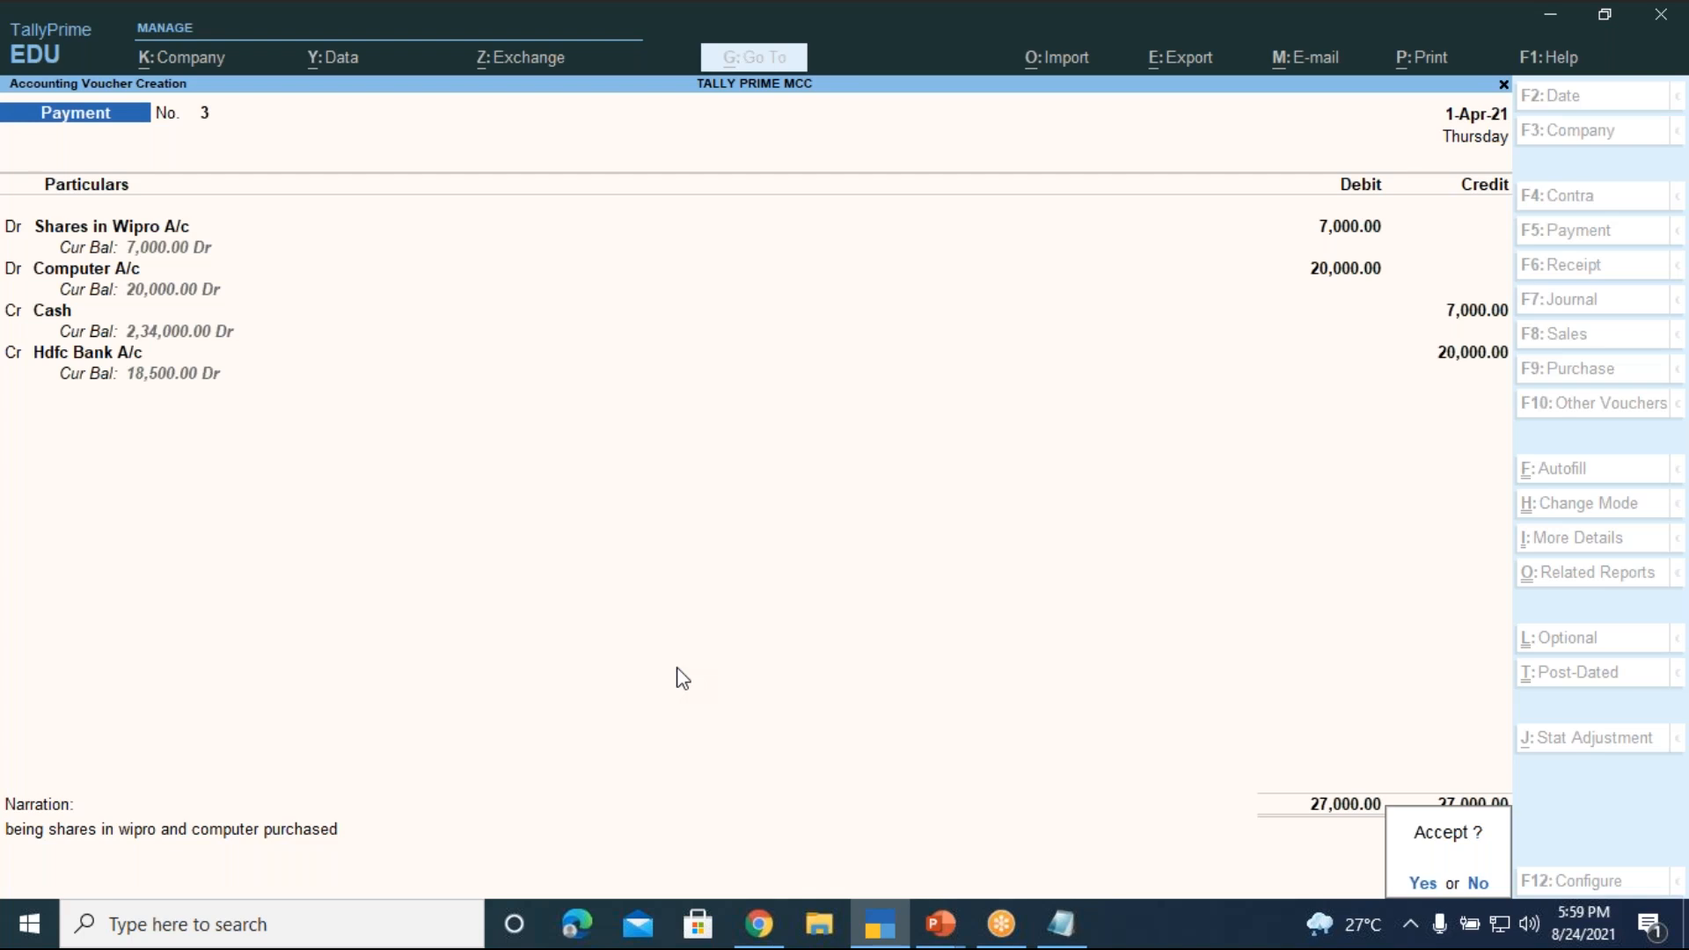
key("Return")
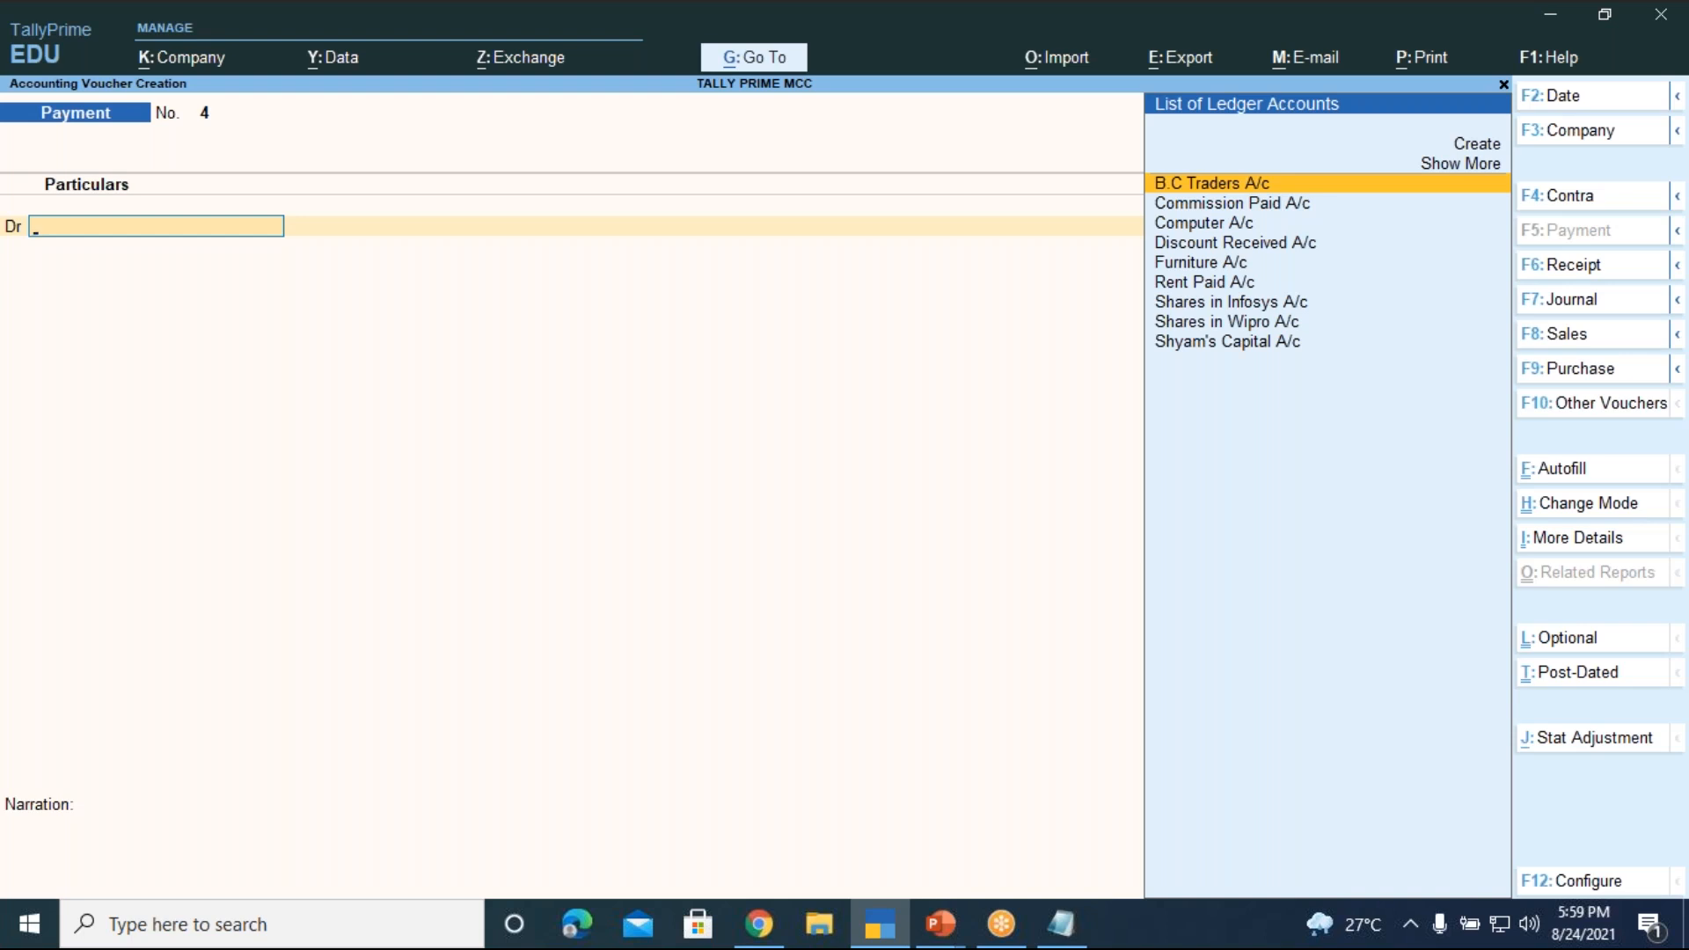
- Switch to the Tally Prime-LEVEL 1 presentation in PowerPoint and show the payment voucher exercises on slide 24 full screen
left_click(942, 935)
left_click(873, 848)
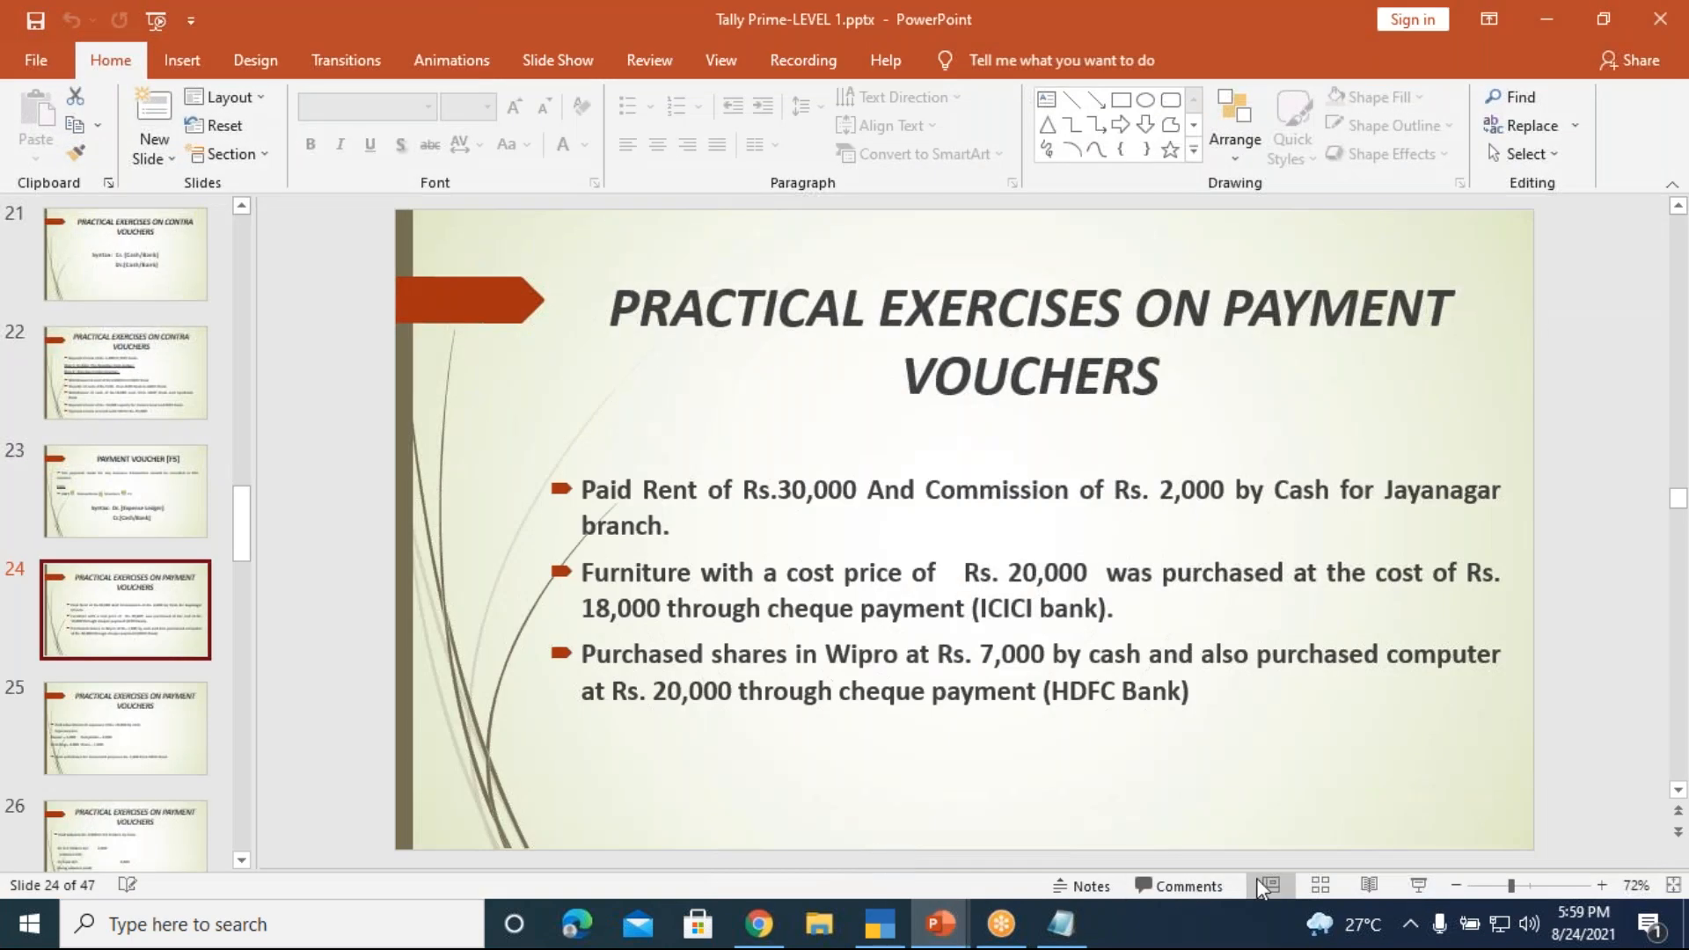
left_click(1418, 887)
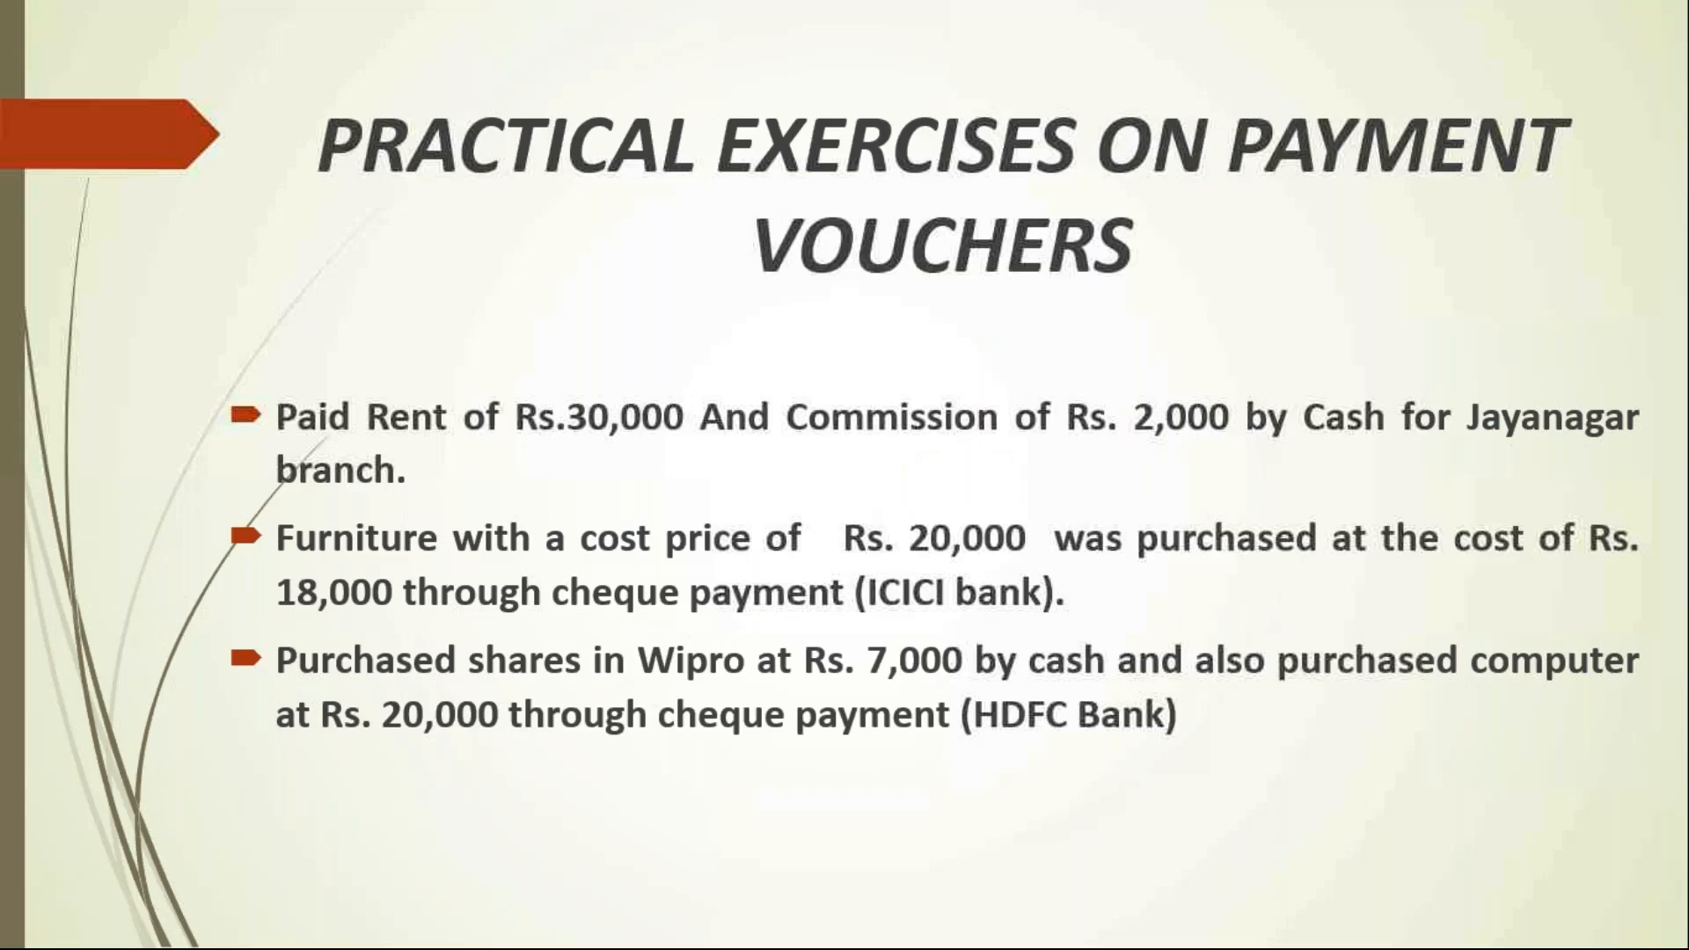